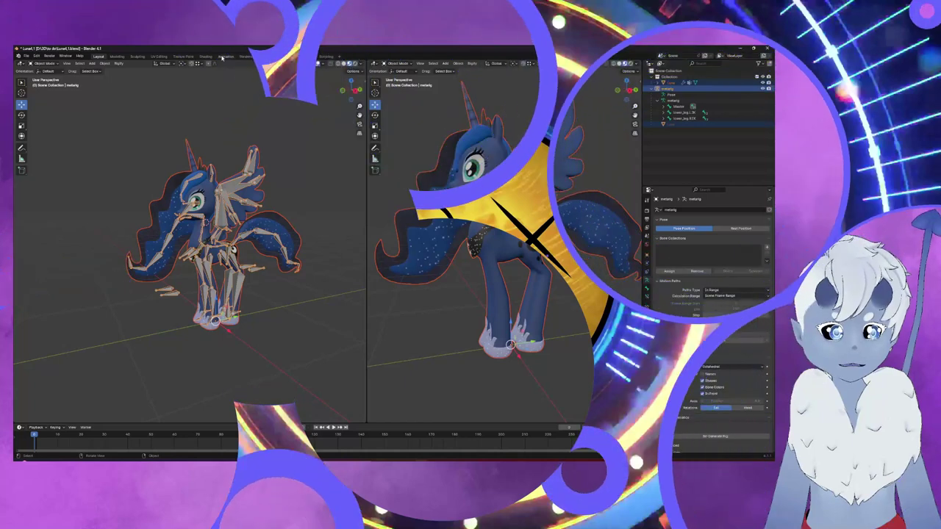
- Zoom the Animation workspace viewport in on the pony metarig in Pose Mode
scroll(404, 193, up, 6)
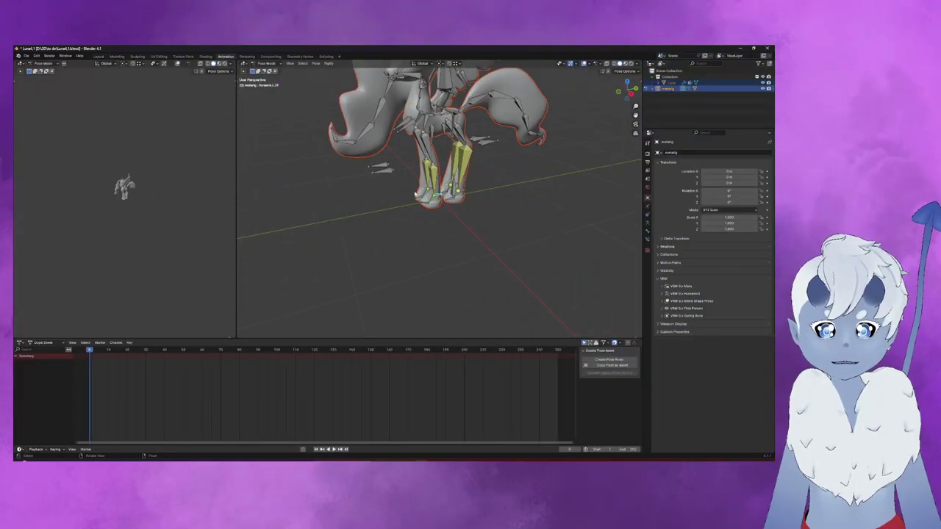
- From the right side view, select all rig bones and clear their user transforms
scroll(404, 194, down, 3)
key(KP_3)
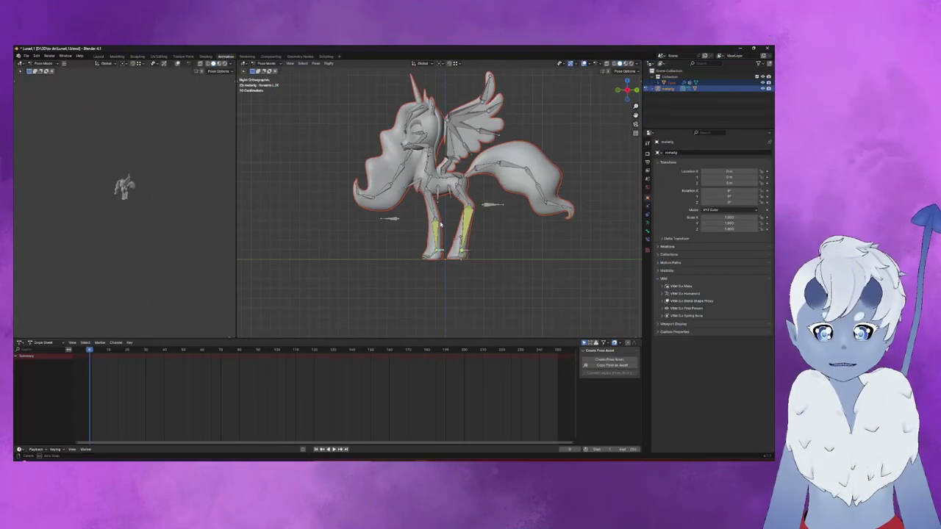
scroll(441, 221, up, 3)
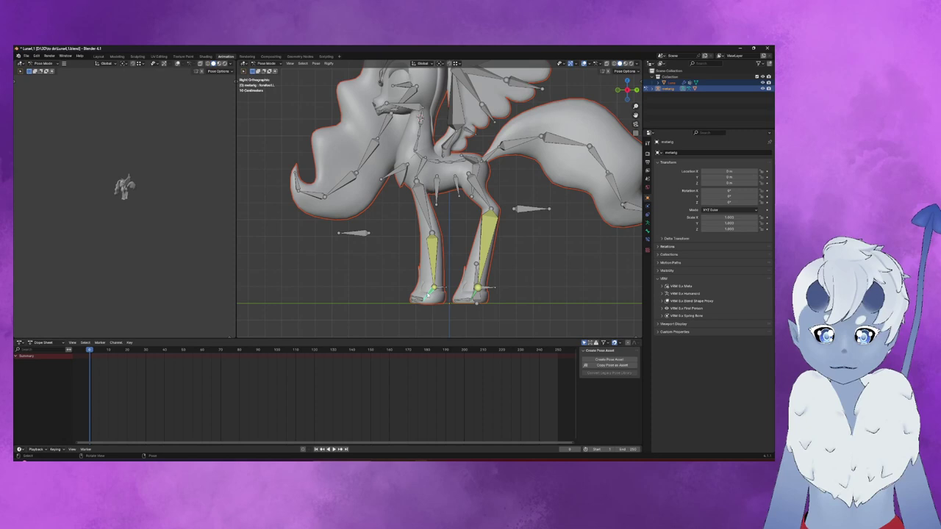
key(a)
right_click(428, 294)
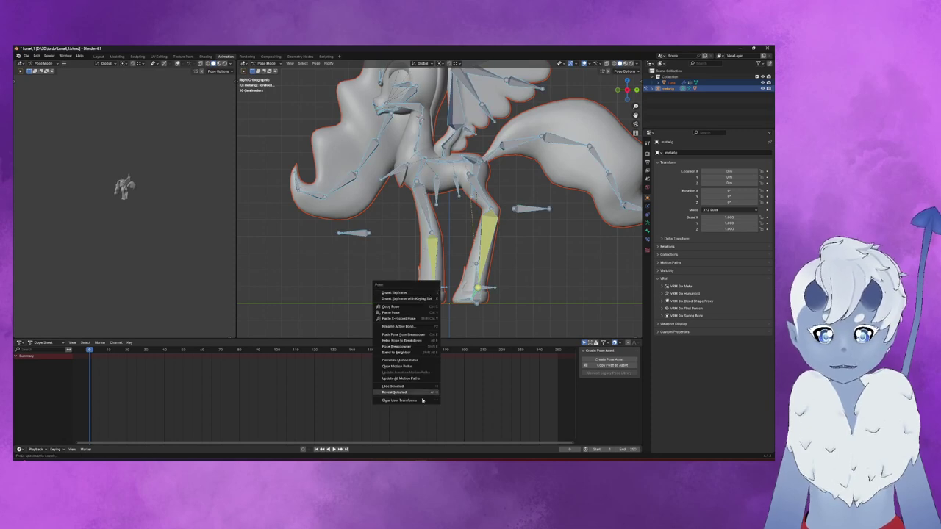
click(421, 401)
- Set the left viewport to Material Preview and orbit the textured Luna toward the front
middle_drag(453, 306, 367, 323)
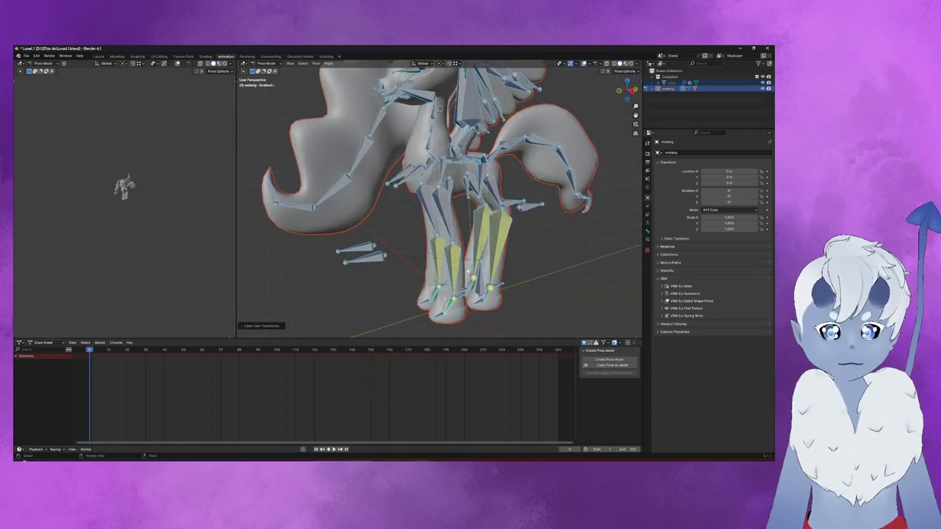
scroll(487, 242, down, 2)
scroll(517, 268, down, 2)
scroll(517, 271, down, 2)
scroll(516, 274, down, 2)
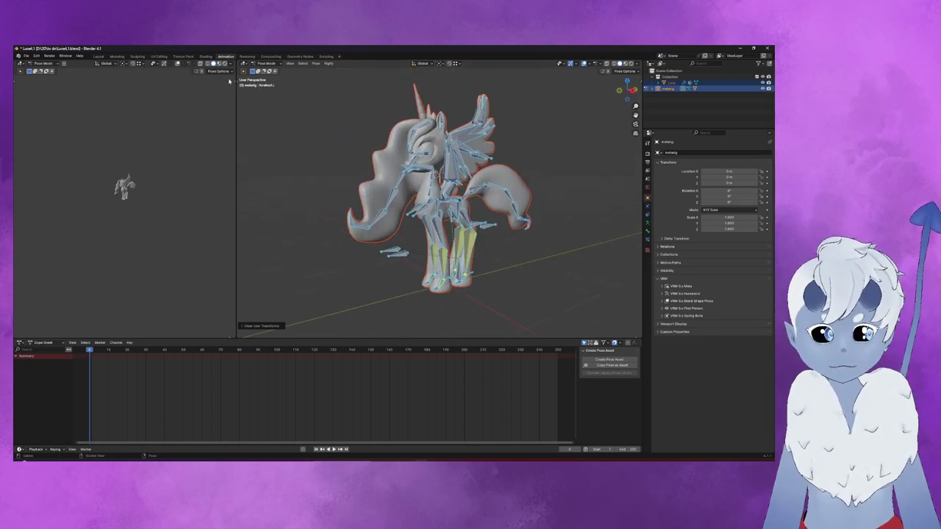
click(219, 64)
scroll(140, 187, up, 3)
scroll(147, 199, up, 4)
scroll(150, 205, up, 2)
scroll(147, 208, up, 2)
scroll(144, 209, up, 2)
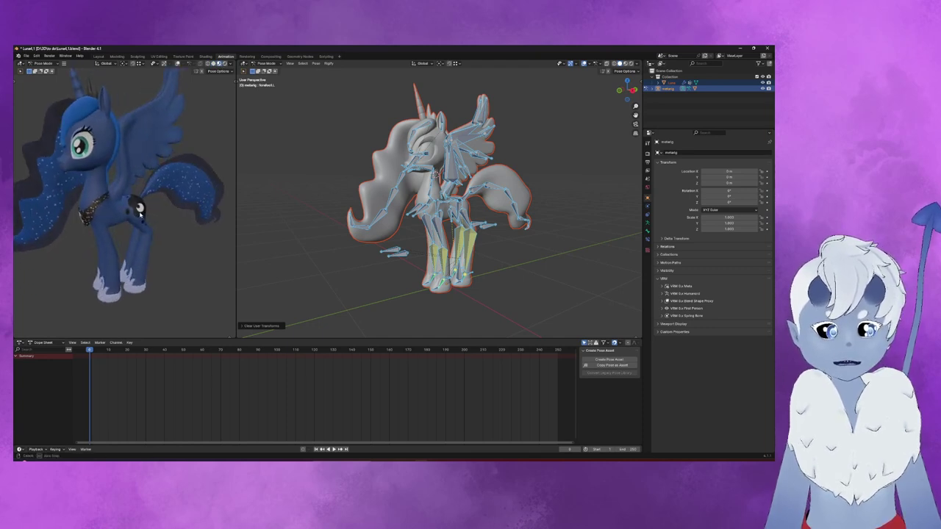
middle_drag(140, 212, 209, 212)
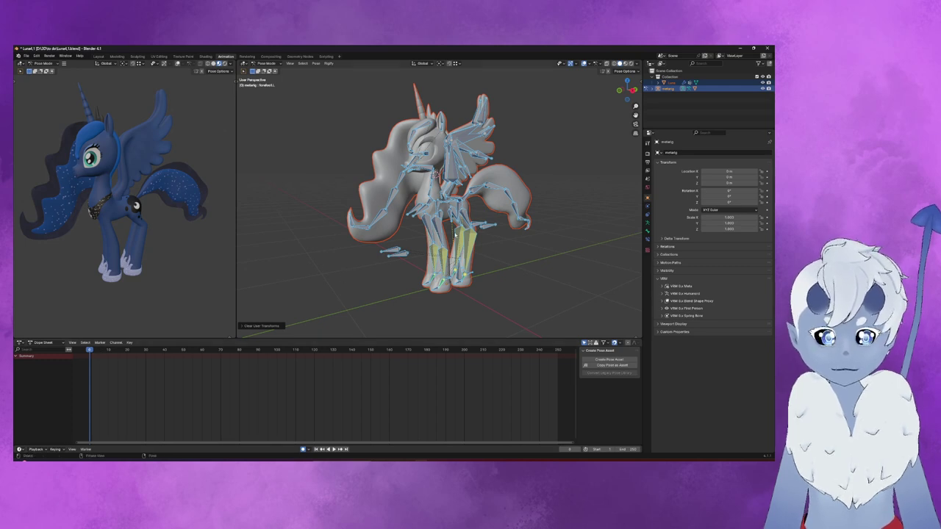
right_click(443, 233)
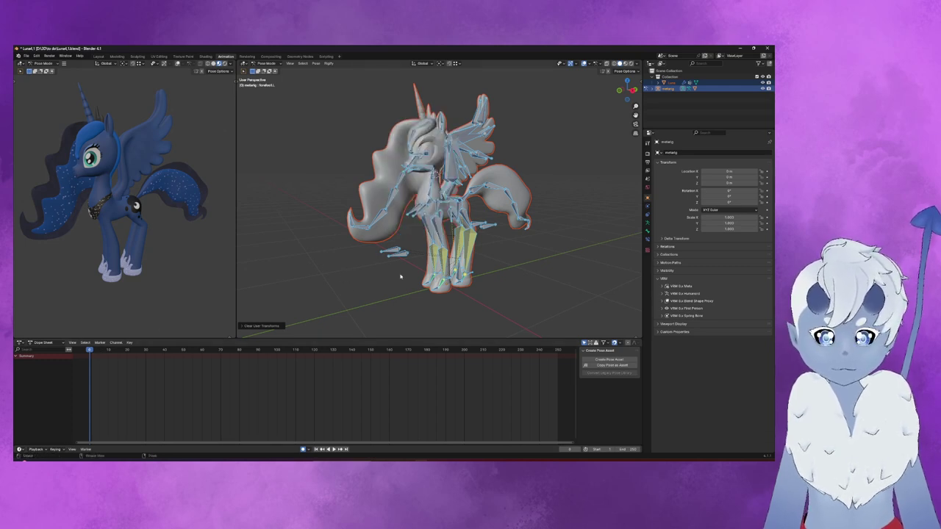
right_click(446, 259)
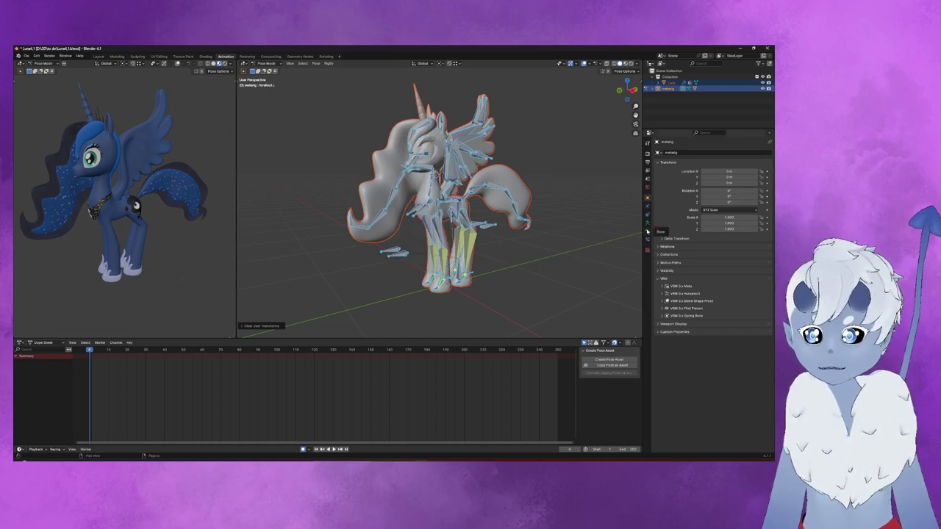
- In Object Mode, select the Luna mesh and raise its Wings Closed shape key to 1.000
click(266, 63)
click(265, 71)
click(526, 220)
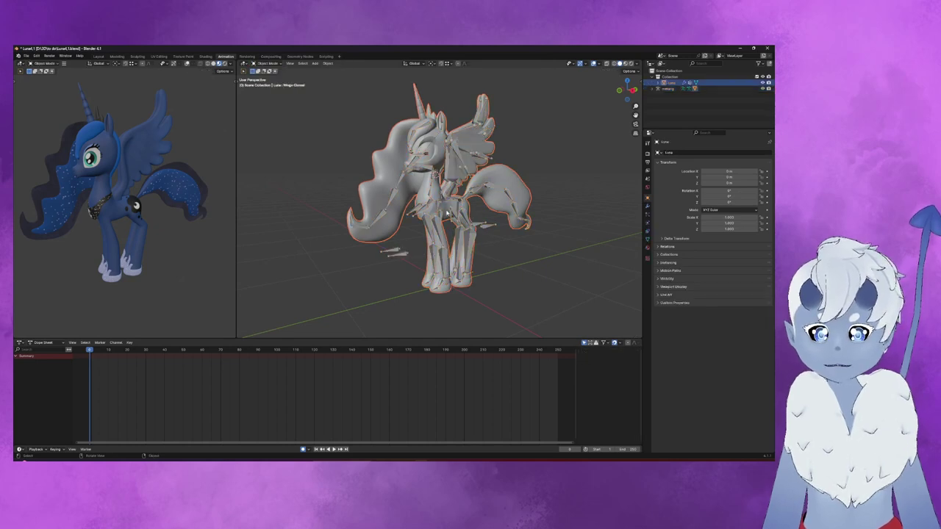
click(647, 239)
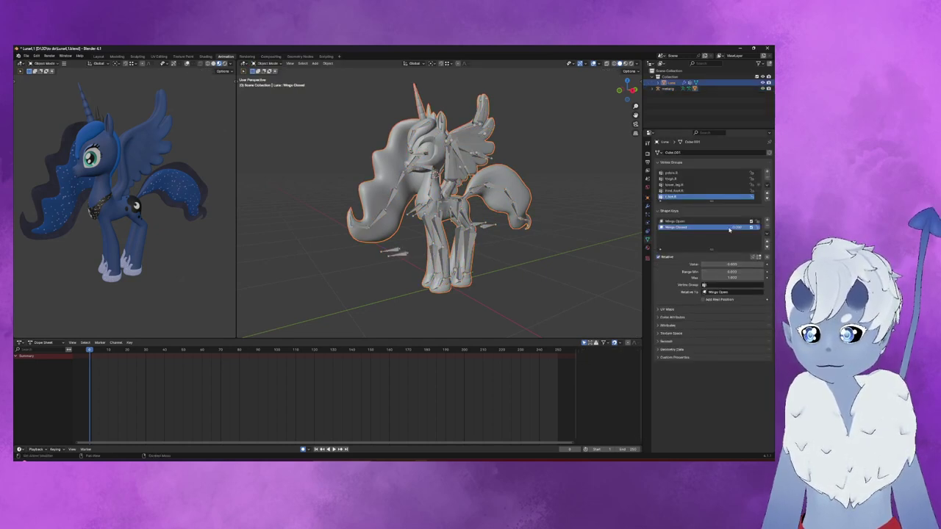
drag(729, 231, 756, 231)
- Inspect the folded wings up close, frame the whole pony, and select the metarig
mouse_move(482, 247)
middle_down()
mouse_move(403, 189)
mouse_move(545, 213)
middle_up()
scroll(470, 228, up, 4)
scroll(462, 222, up, 3)
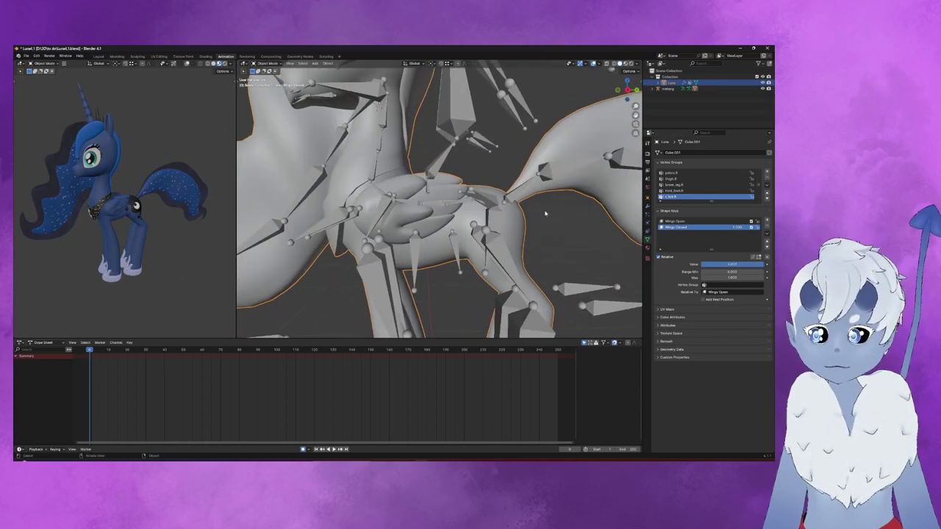
middle_drag(481, 210, 483, 158)
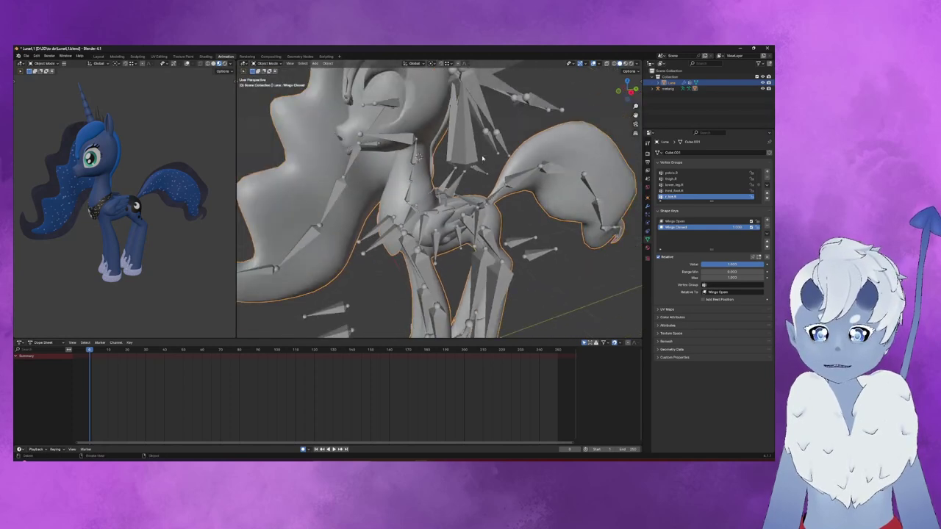
key(Home)
click(329, 195)
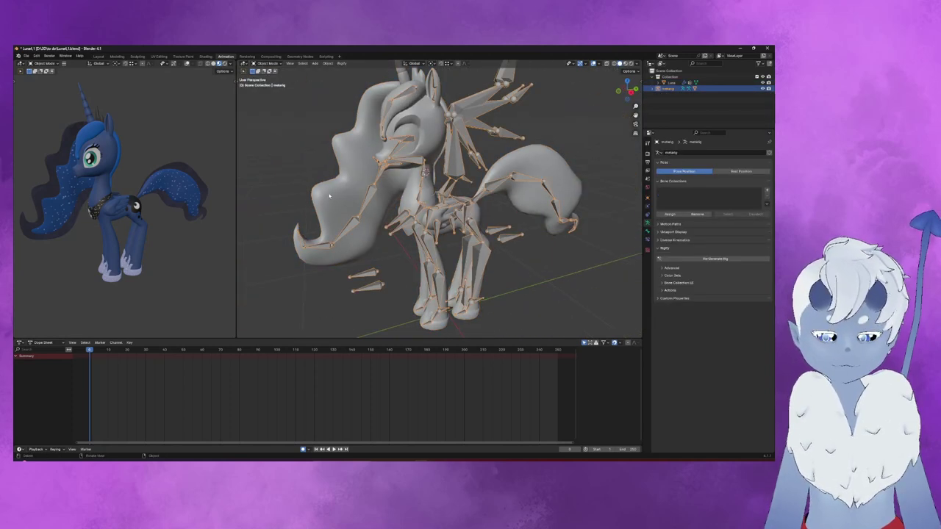
- Zoom and orbit around the rig's chest and wing bones to inspect them
scroll(129, 208, up, 3)
scroll(132, 217, up, 2)
scroll(136, 224, down, 2)
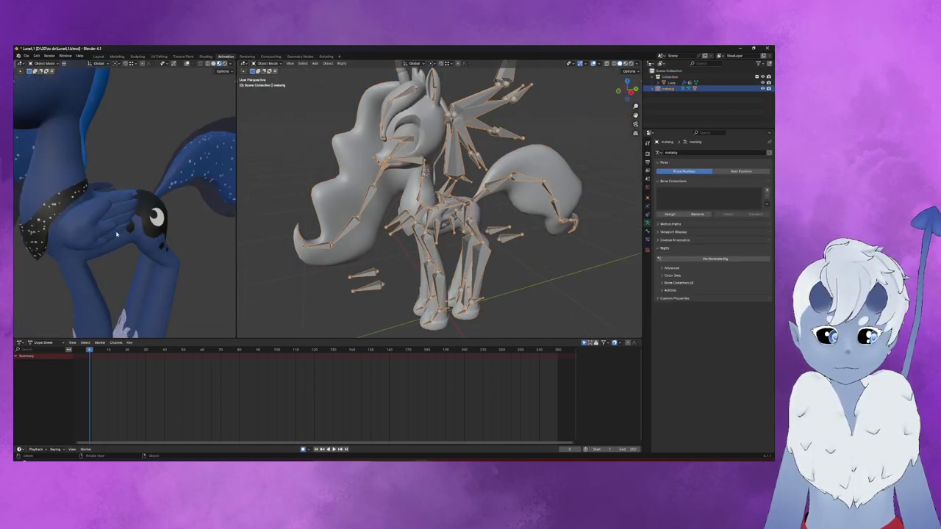
scroll(140, 235, up, 3)
scroll(440, 220, up, 3)
scroll(471, 235, up, 3)
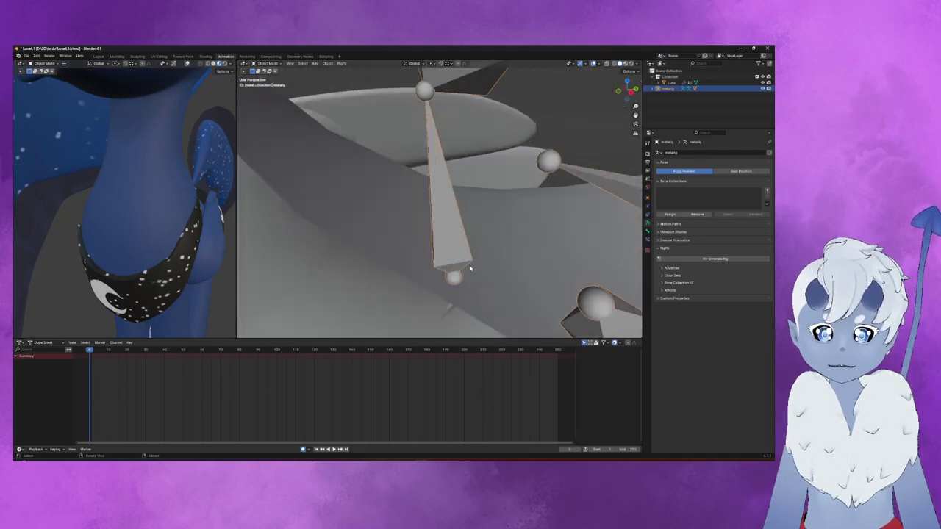
scroll(487, 246, up, 3)
mouse_move(488, 247)
middle_down()
mouse_move(530, 160)
mouse_move(522, 197)
mouse_move(497, 144)
middle_up()
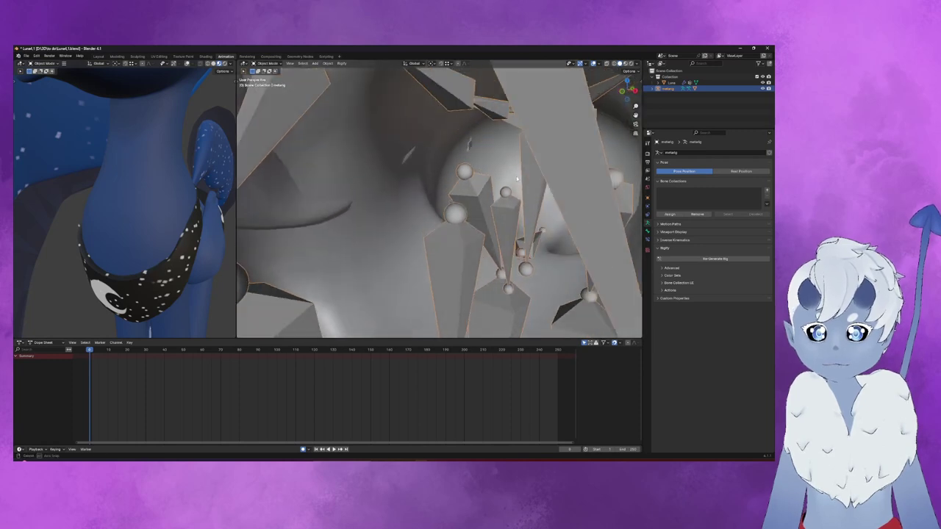
click(465, 142)
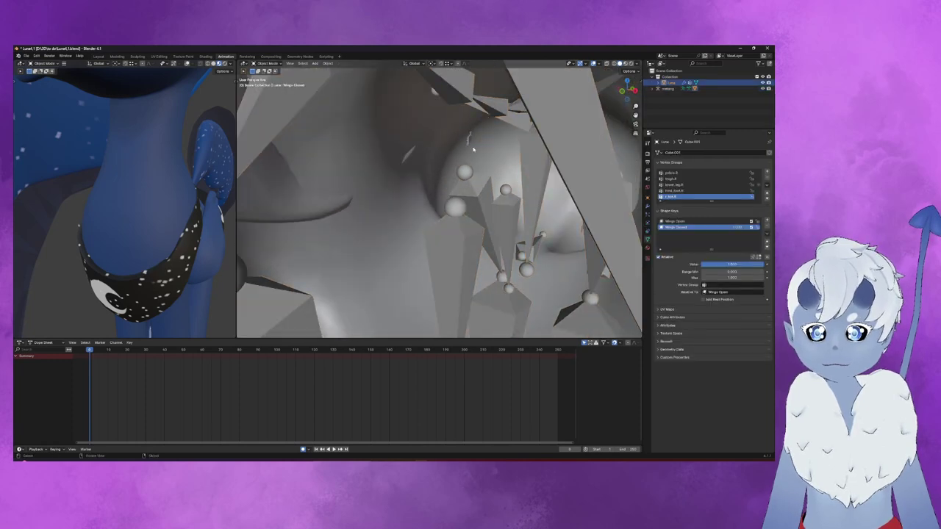
mouse_move(471, 149)
middle_down()
mouse_move(515, 221)
mouse_move(471, 184)
middle_up()
- Turn the textured view to the side, select the metarig and switch it to Pose Mode
scroll(158, 213, down, 5)
mouse_move(158, 213)
middle_down()
mouse_move(124, 203)
mouse_move(380, 223)
middle_up()
scroll(124, 203, up, 3)
scroll(133, 231, up, 2)
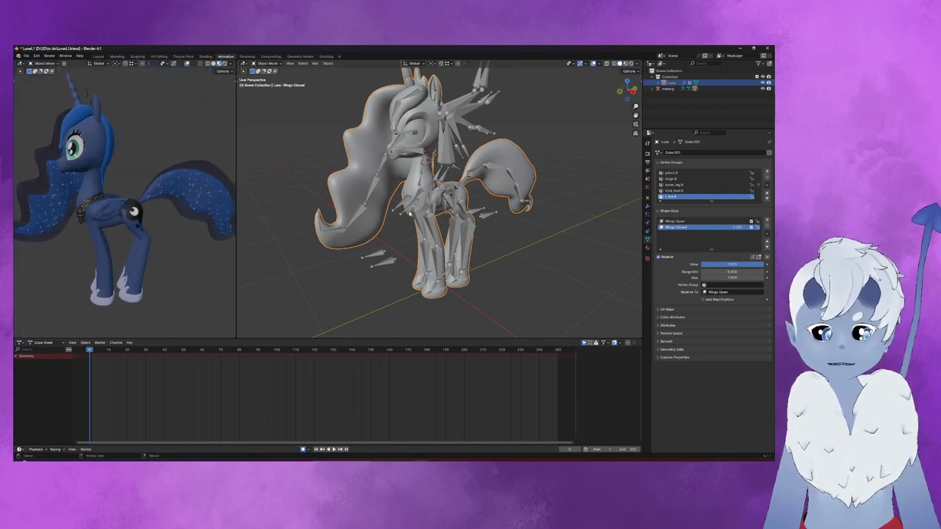
click(413, 199)
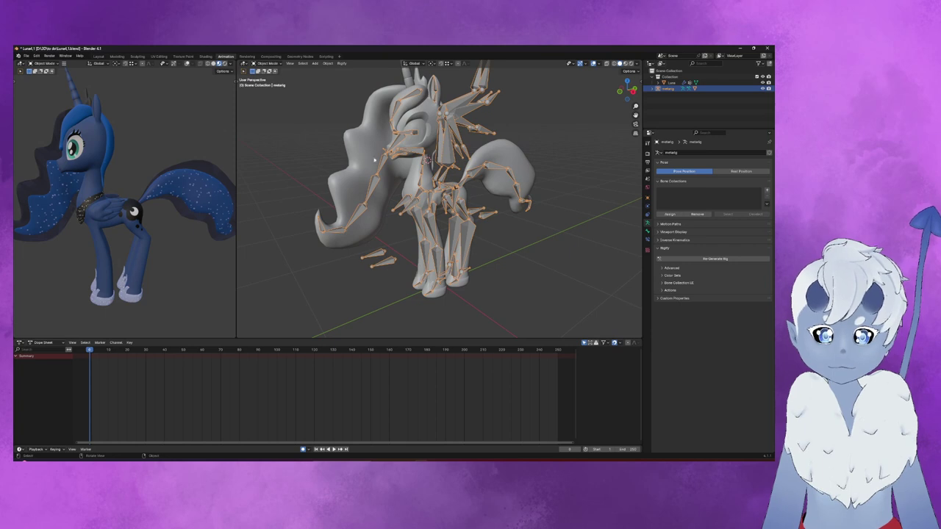
click(269, 63)
click(271, 88)
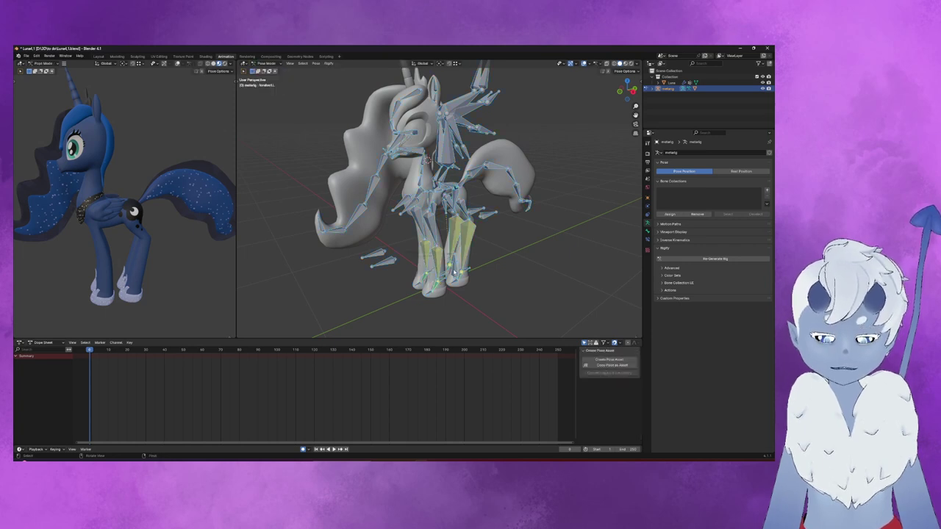
- Keyframe every metarig bone at the starting frame, then go back to the Layout workspace
click(523, 233)
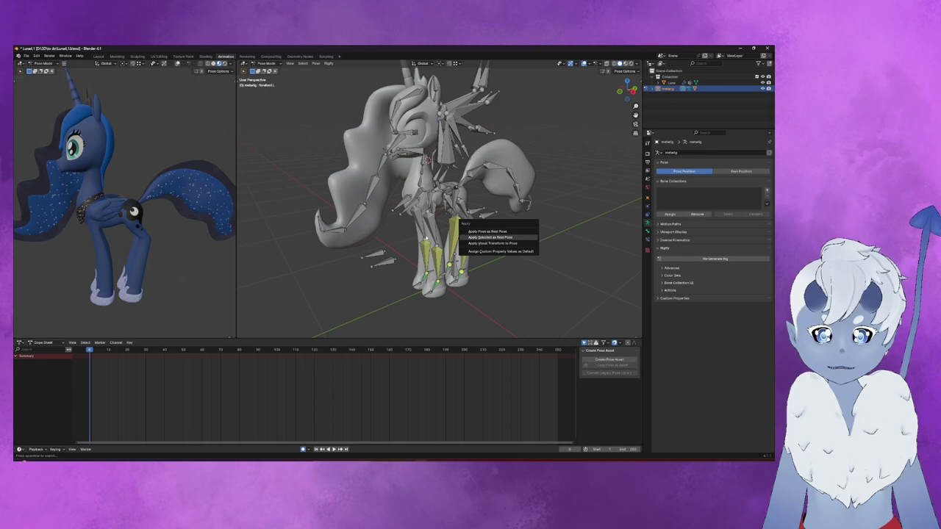
key(a)
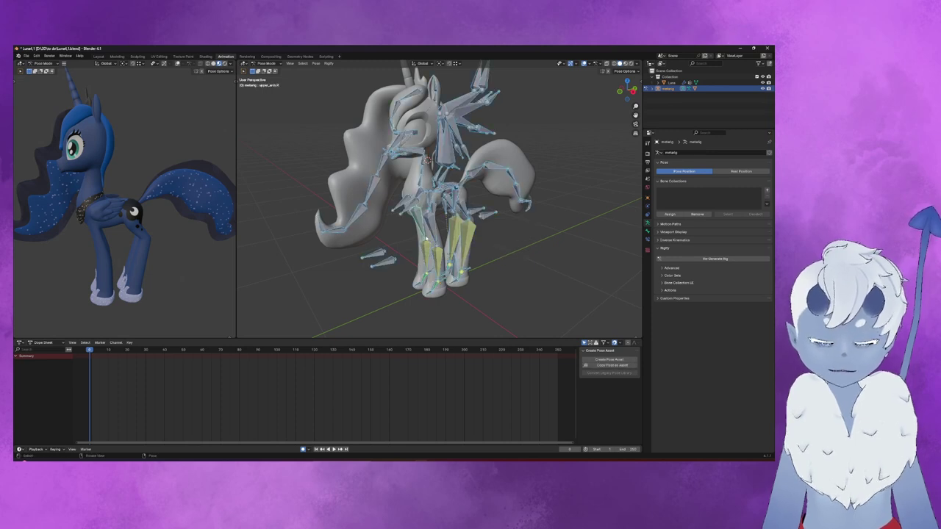
key(i)
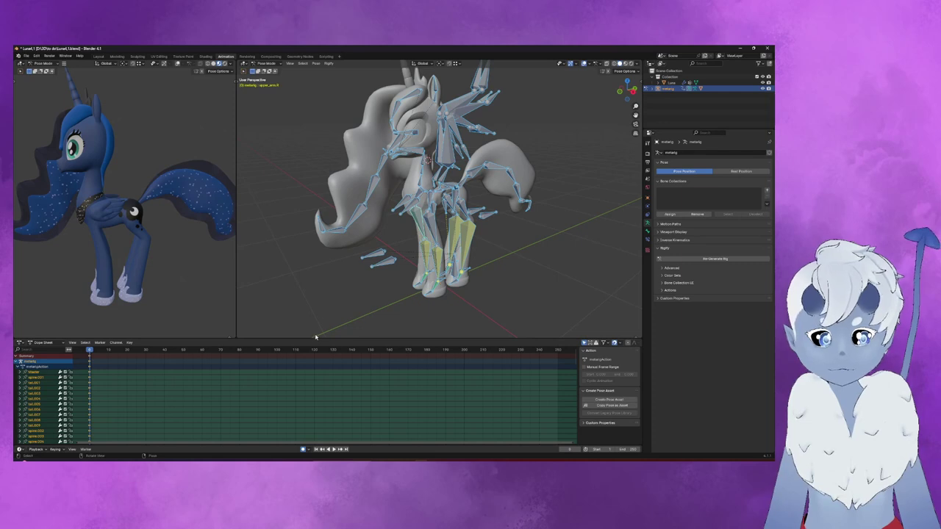
scroll(31, 395, down, 5)
scroll(31, 395, down, 2)
scroll(33, 391, down, 1)
scroll(35, 387, down, 2)
scroll(37, 384, down, 2)
scroll(37, 384, up, 2)
scroll(37, 384, up, 2)
scroll(37, 383, up, 2)
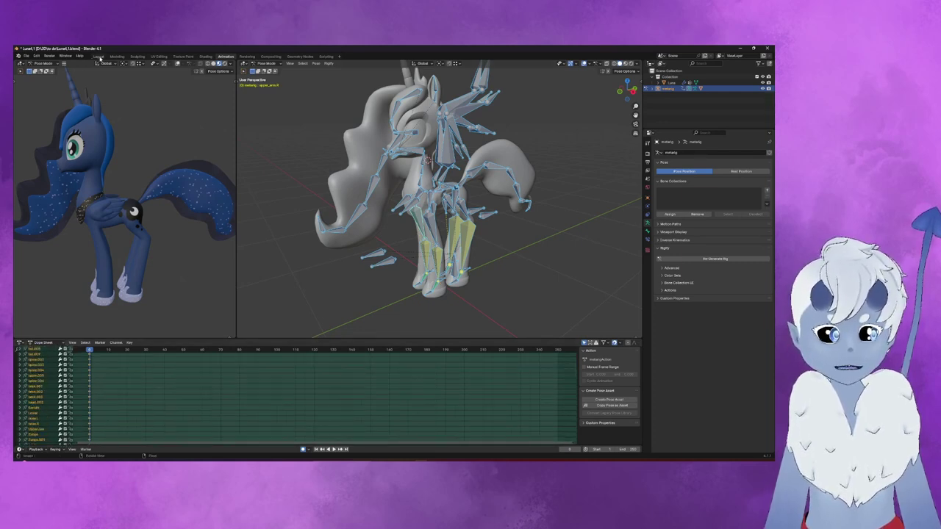
click(98, 56)
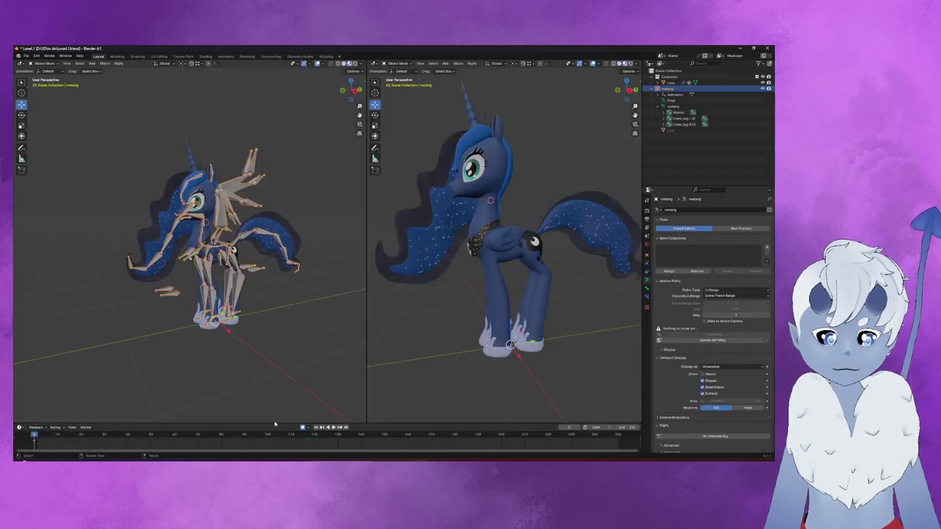
- Enlarge the timeline and hide the bone overlay in the left view
drag(276, 423, 274, 361)
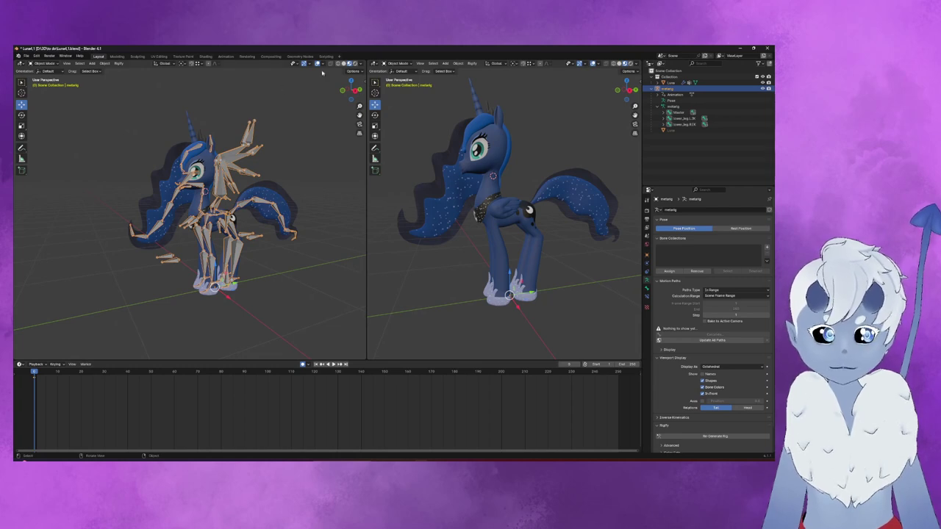
click(348, 63)
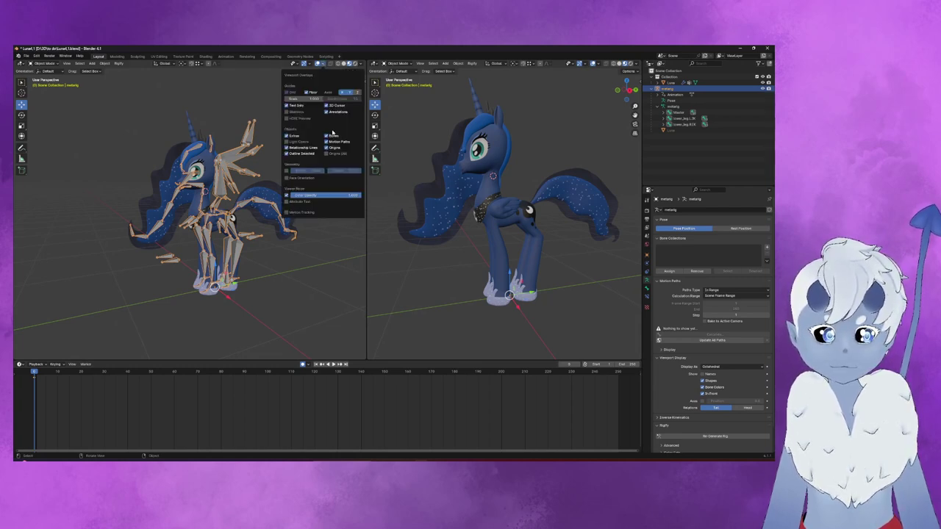
click(326, 137)
- Show the bones in the right view and switch the rig into Pose Mode
click(601, 64)
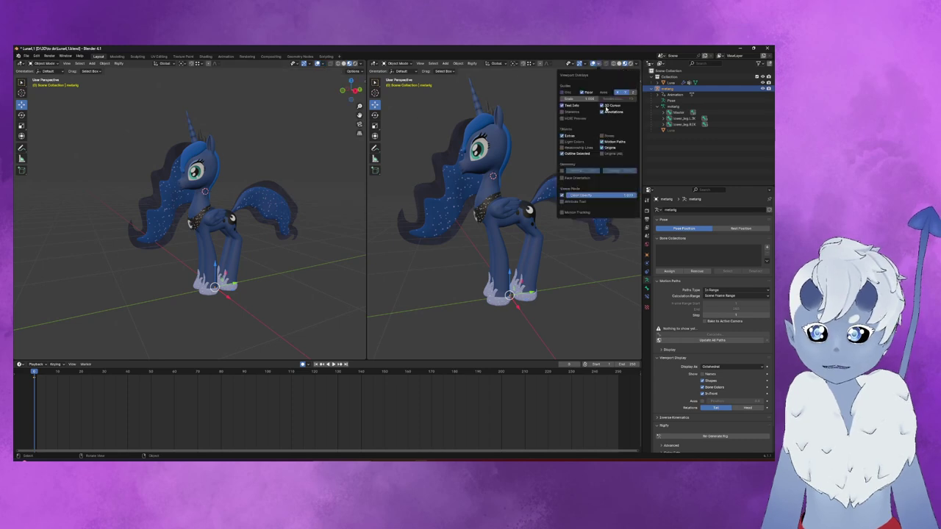
click(602, 136)
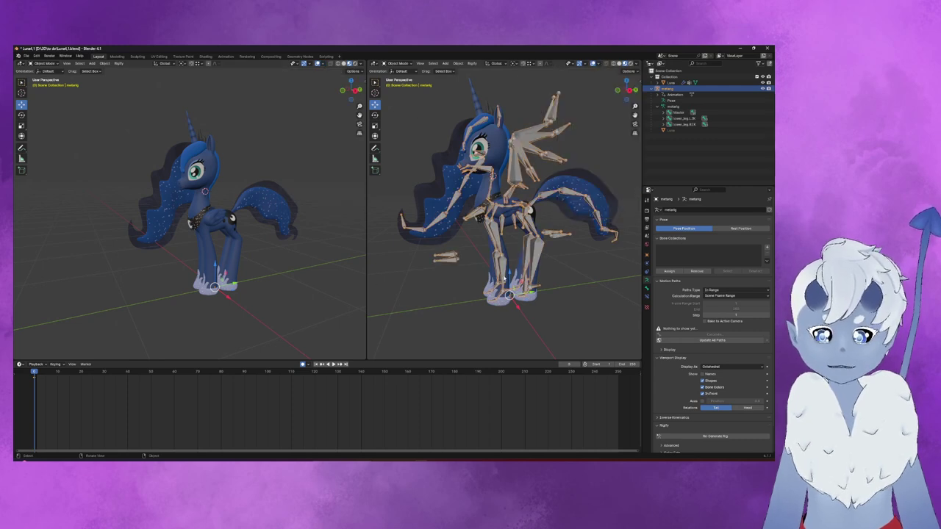
click(393, 63)
click(393, 84)
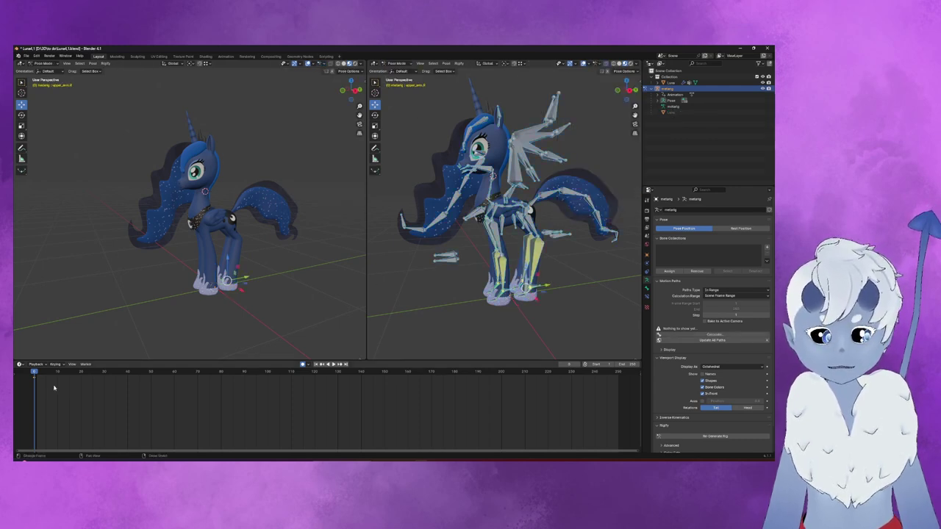
- Preview the animation playback from frame 20, then scrub to around frame 30
scroll(429, 340, up, 3)
scroll(428, 340, up, 1)
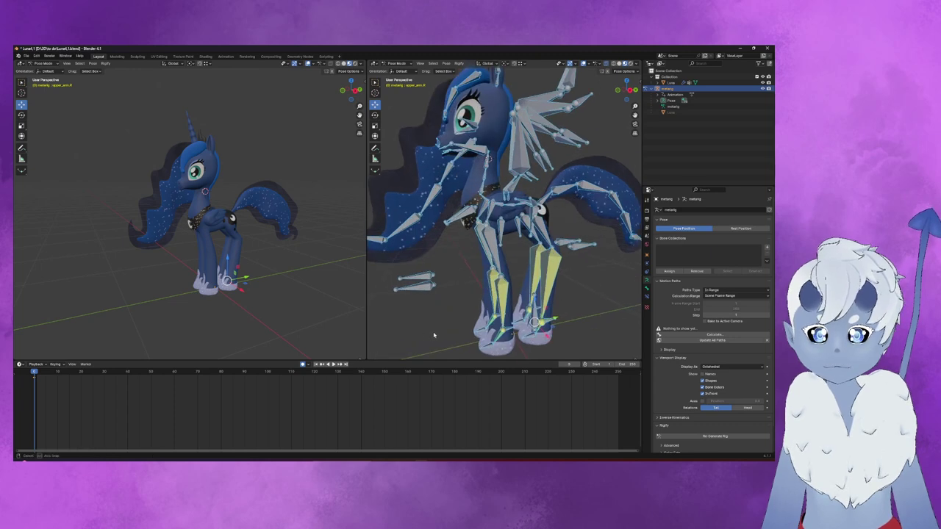
scroll(488, 157, up, 2)
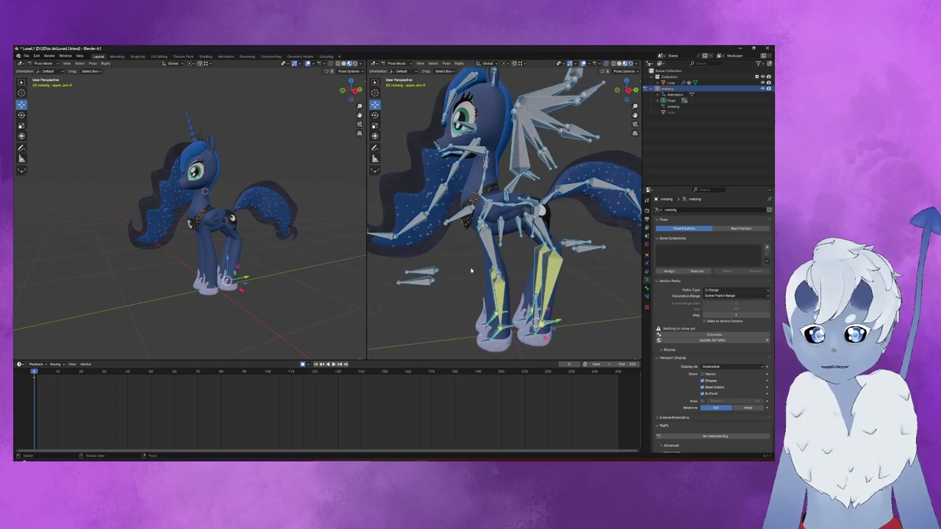
scroll(483, 273, up, 2)
middle_drag(483, 273, 485, 274)
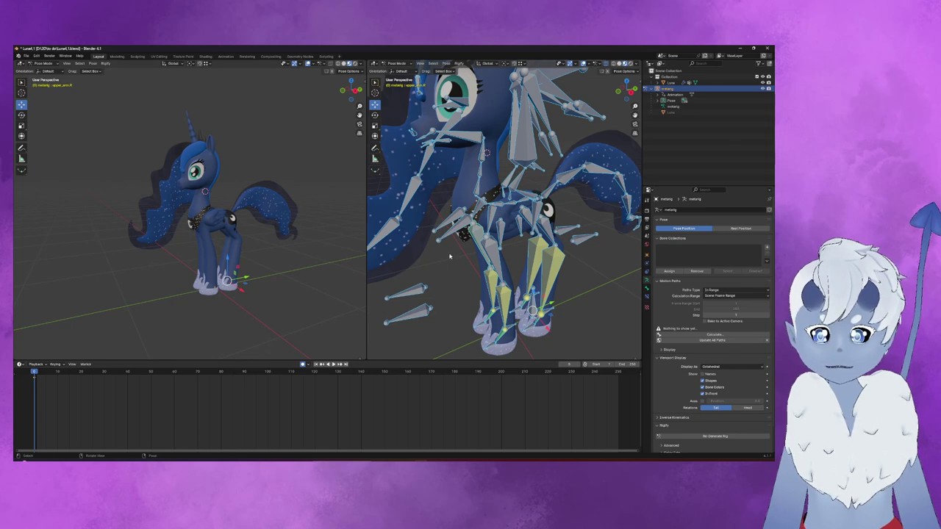
middle_drag(447, 258, 441, 257)
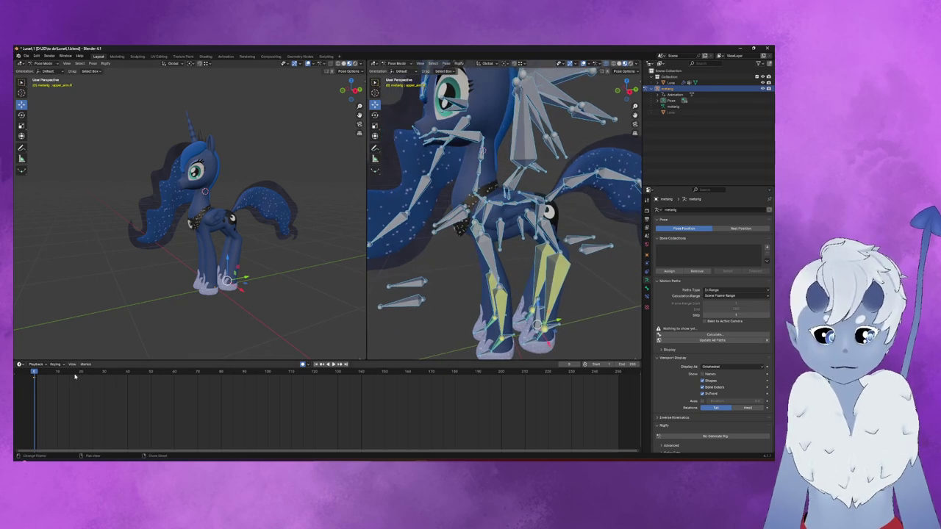
key(space)
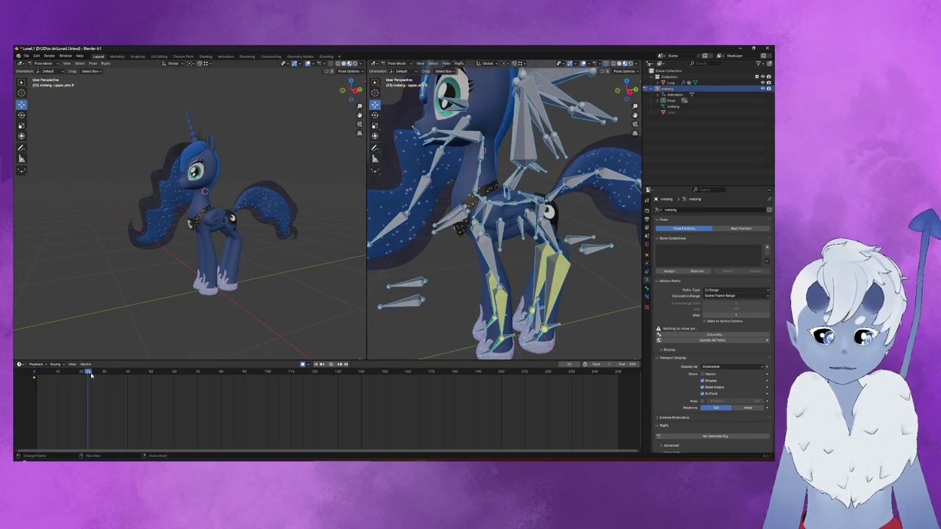
click(80, 374)
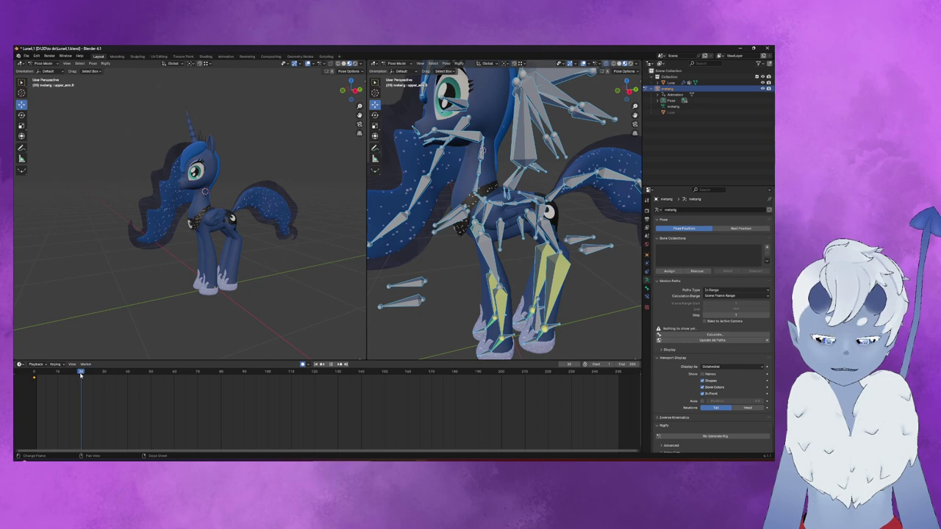
right_click(297, 387)
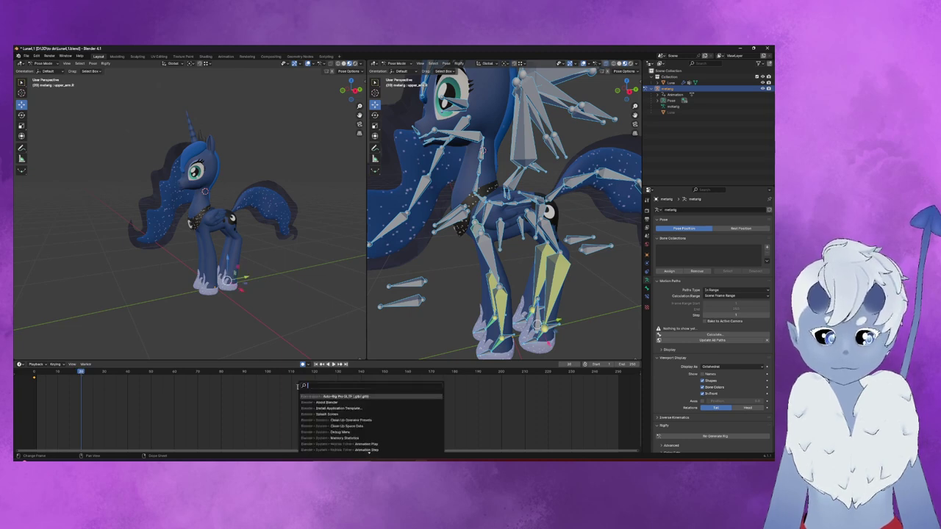
click(333, 365)
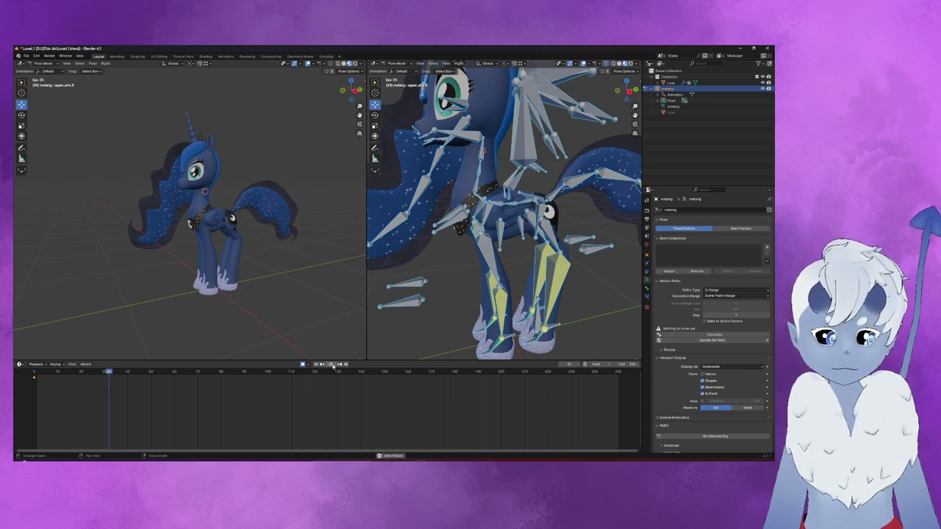
drag(158, 373, 104, 373)
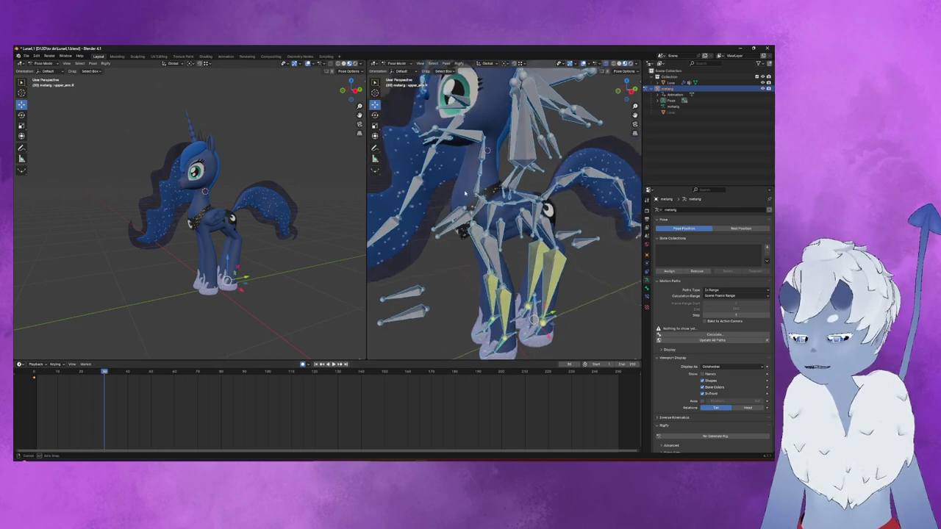
- Keyframe the current pose at frame 60 and return to frame 30
click(175, 373)
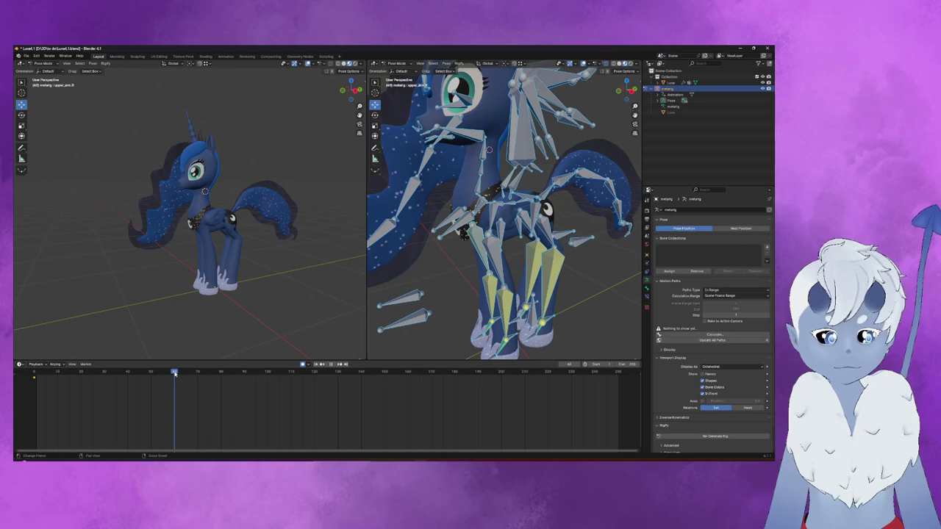
key(i)
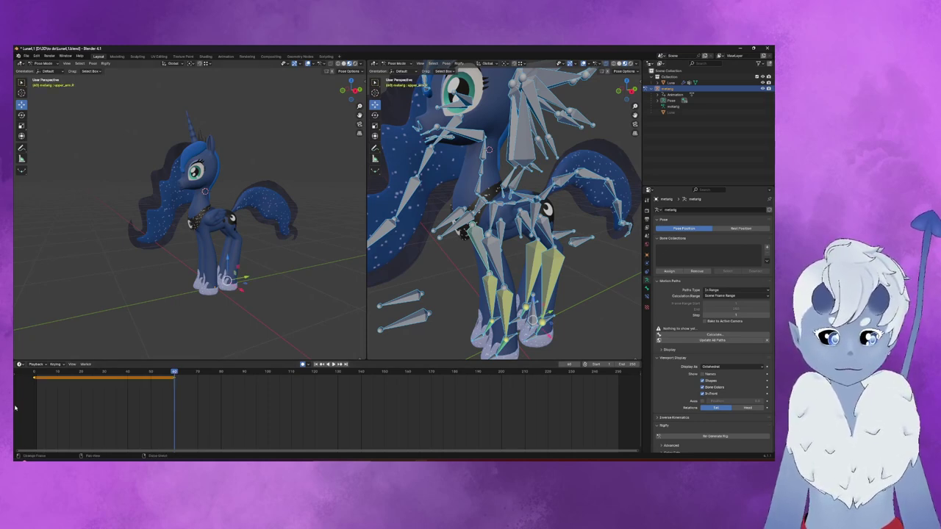
click(104, 372)
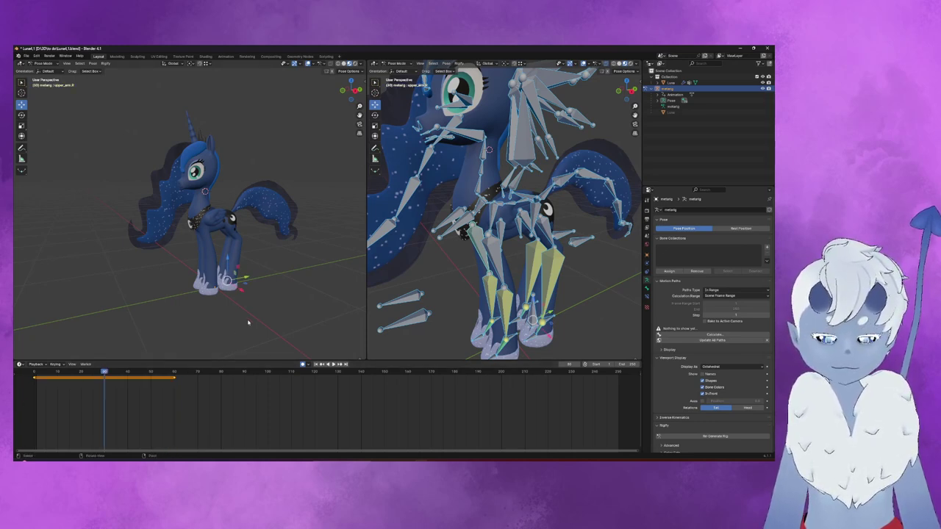
- Slightly rotate and scale the breast.L bone at frame 30
click(449, 219)
key(r)
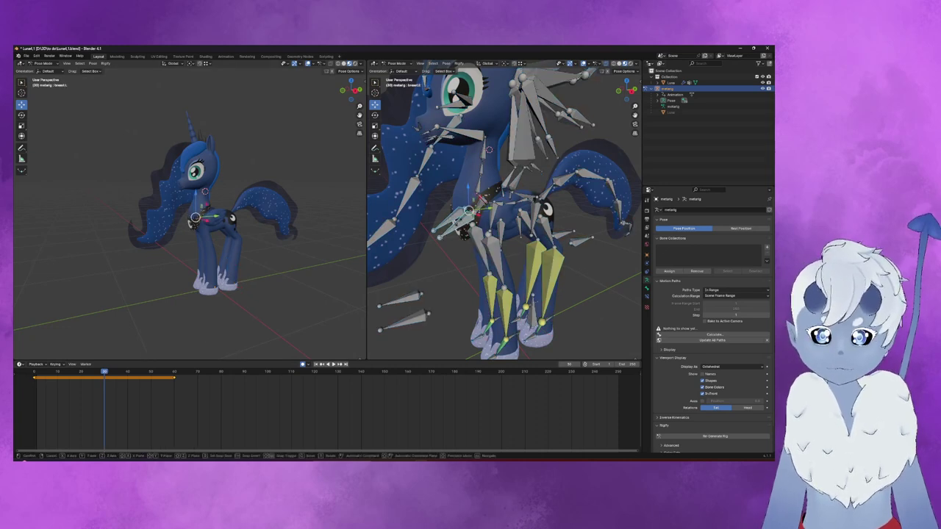
click(463, 230)
key(s)
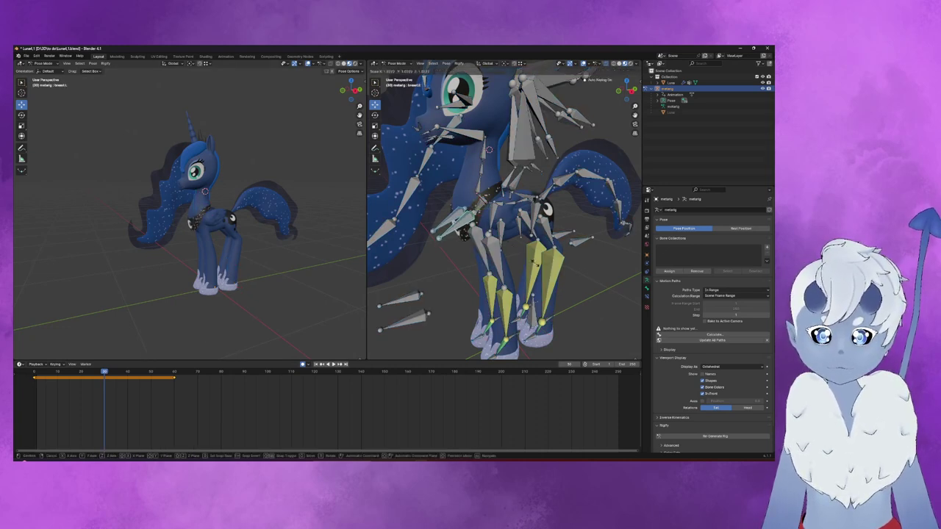
click(488, 149)
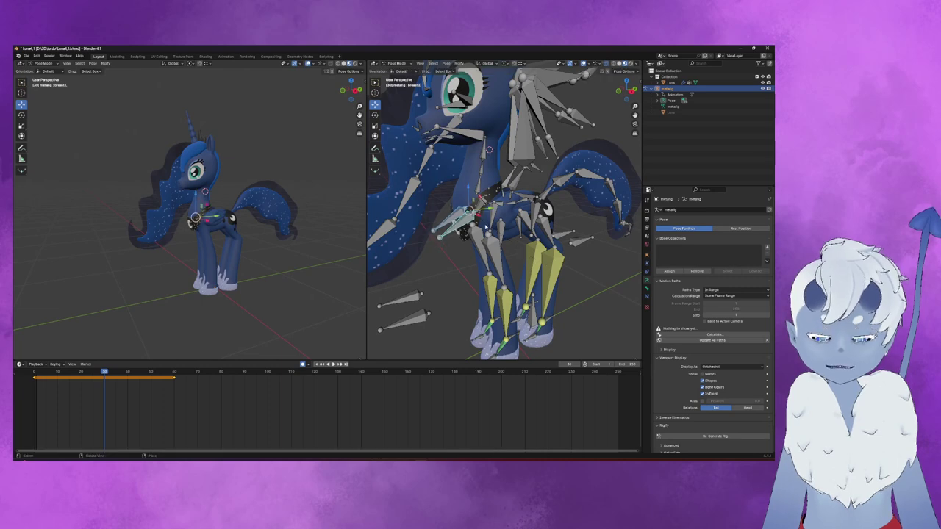
mouse_move(488, 149)
middle_down()
mouse_move(482, 212)
mouse_move(475, 193)
middle_up()
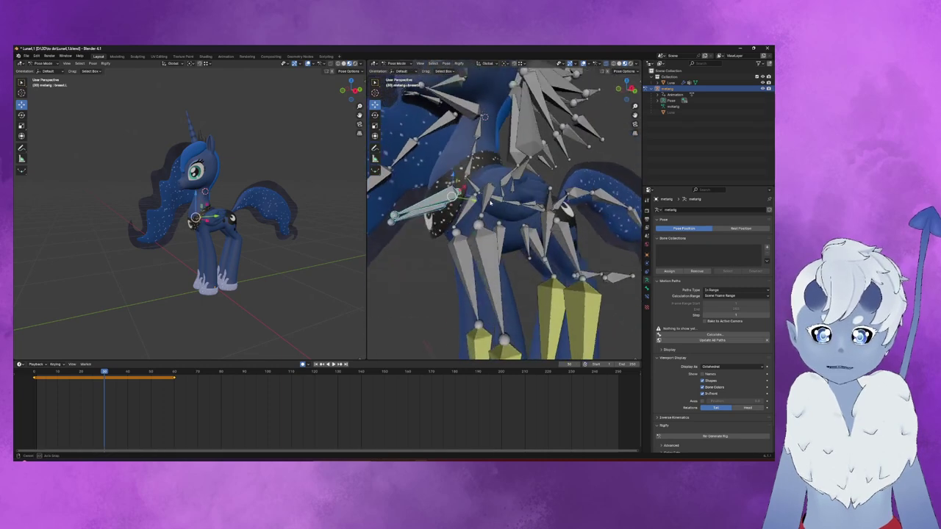
- Select the chest bone and slightly enlarge it at frame 30
click(479, 197)
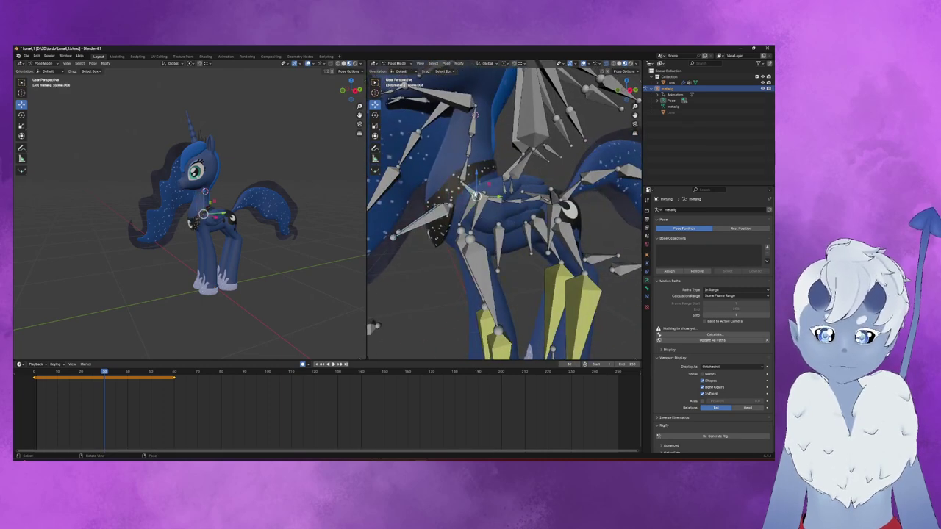
click(514, 207)
mouse_move(515, 208)
middle_down()
mouse_move(440, 221)
mouse_move(450, 224)
middle_up()
click(503, 242)
key(r)
click(507, 243)
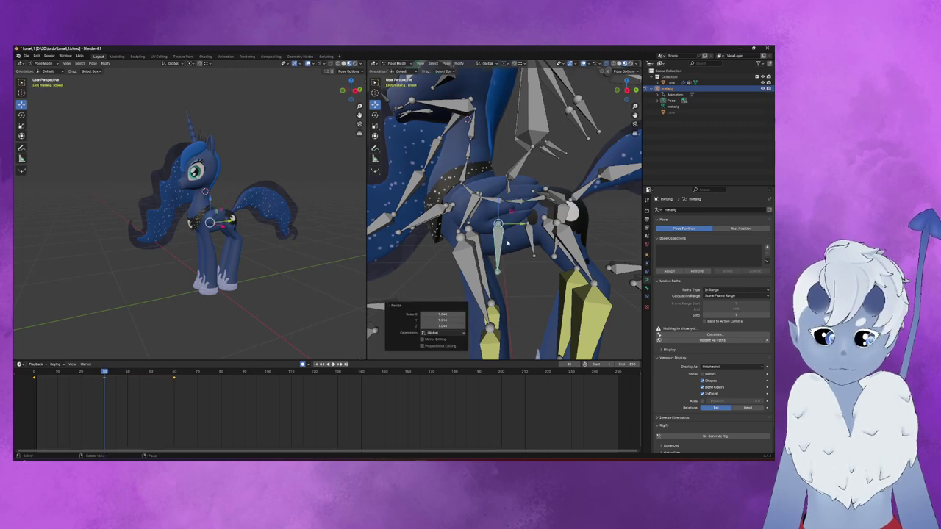
- Play back the chest motion from frame 25, then return to the start frame
drag(92, 371, 33, 372)
click(337, 365)
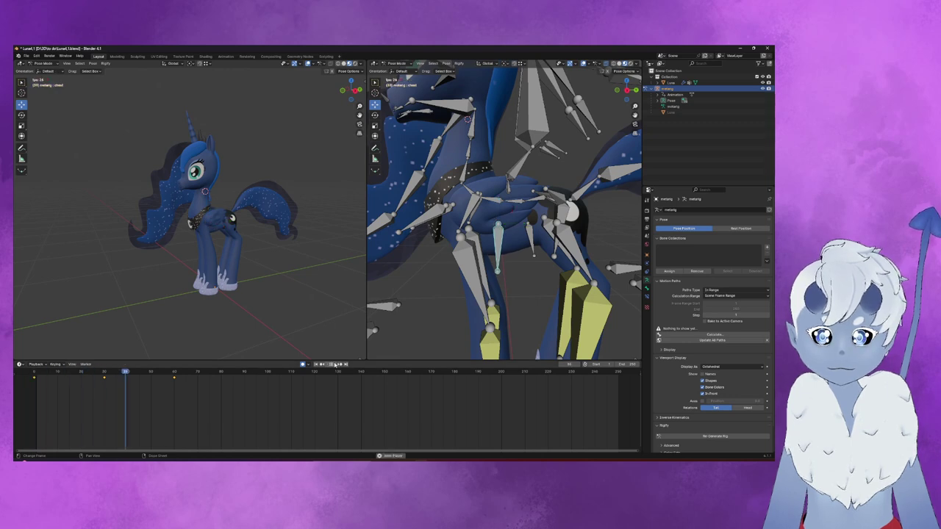
key(space)
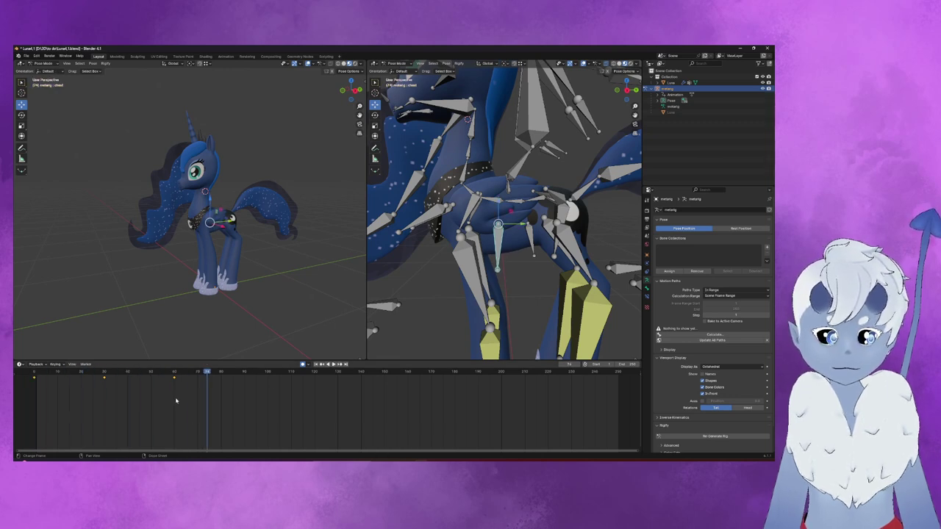
drag(116, 386, 105, 383)
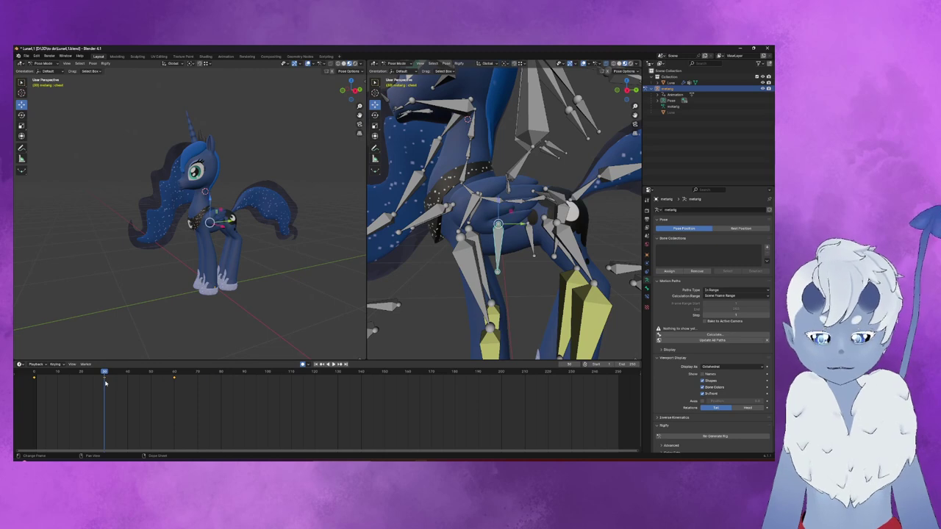
mouse_move(500, 243)
middle_down()
mouse_move(502, 275)
mouse_move(511, 261)
middle_up()
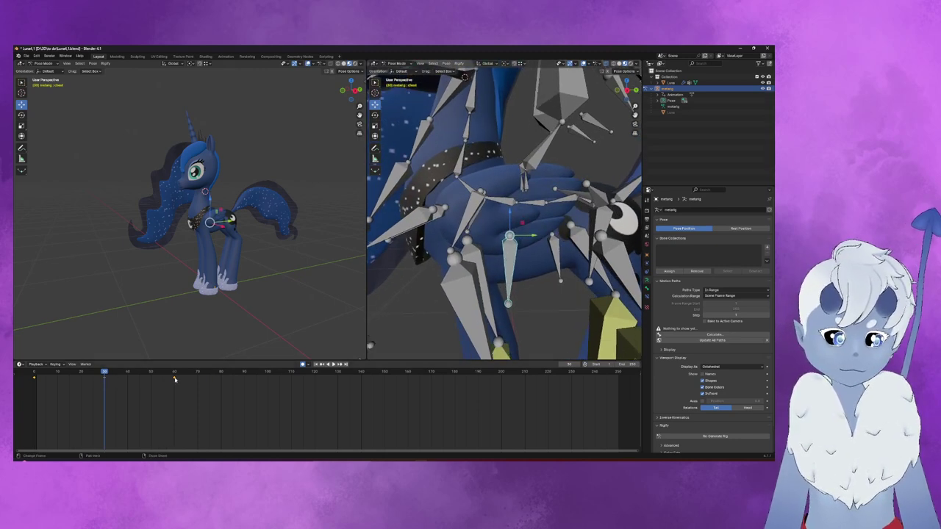
key(shift+Left)
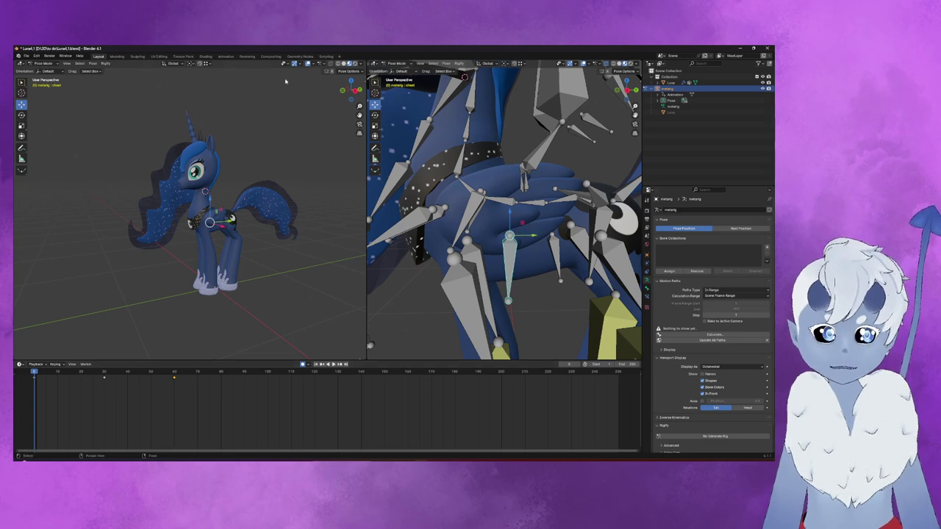
- Switch both views to solid shading and play back the animation to frame 90
click(344, 64)
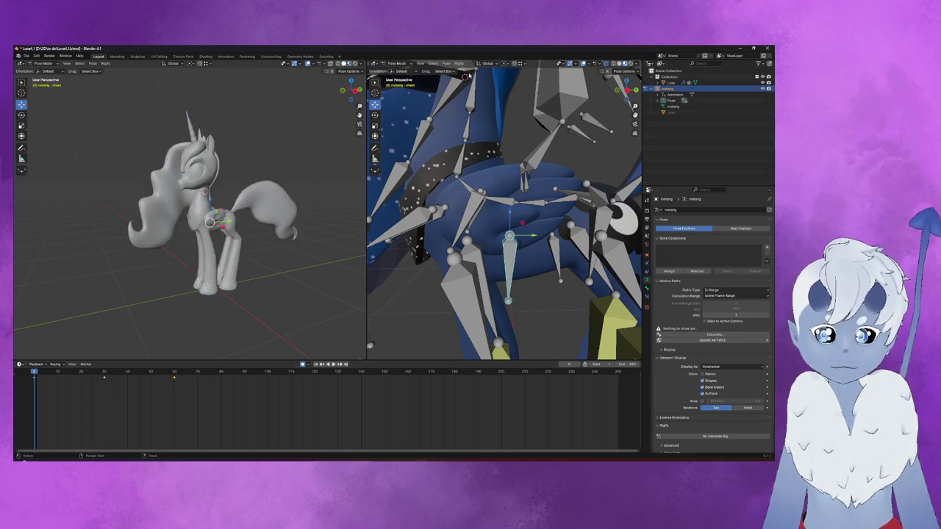
click(620, 64)
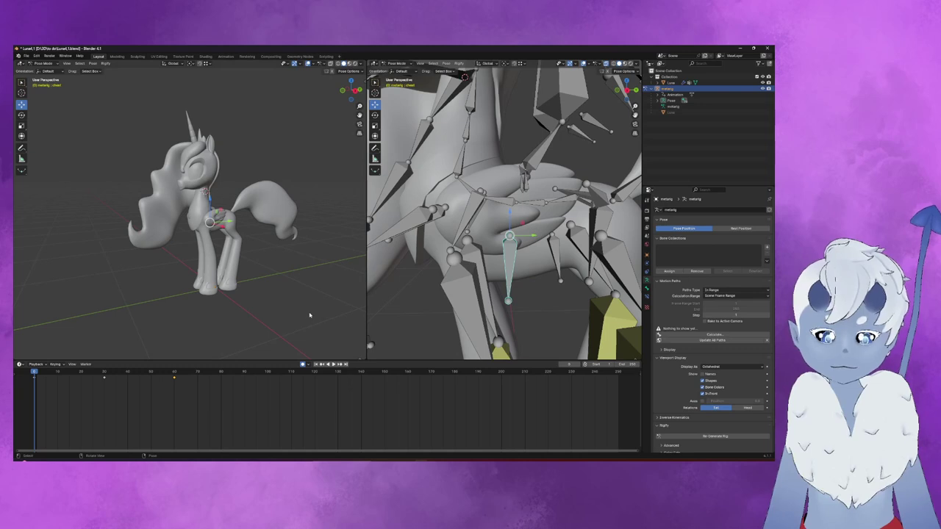
click(333, 364)
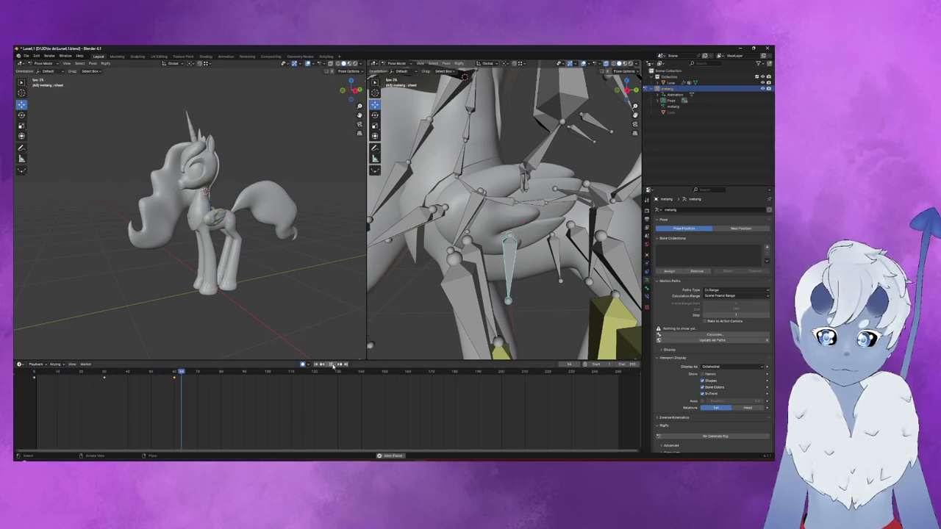
click(332, 365)
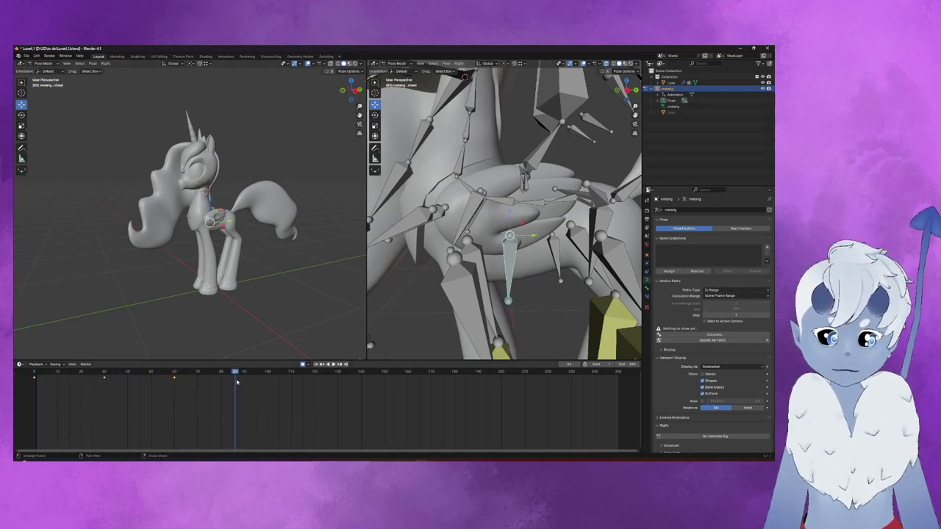
drag(236, 372, 245, 372)
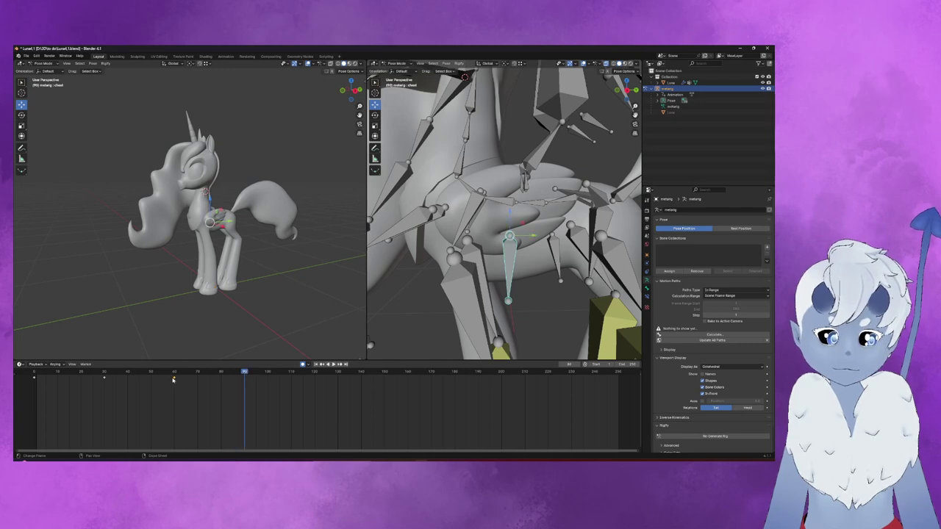
- Drag the rig's keyframes along the timeline, moving the middle key to frame 40
drag(174, 379, 212, 385)
key(ctrl+z)
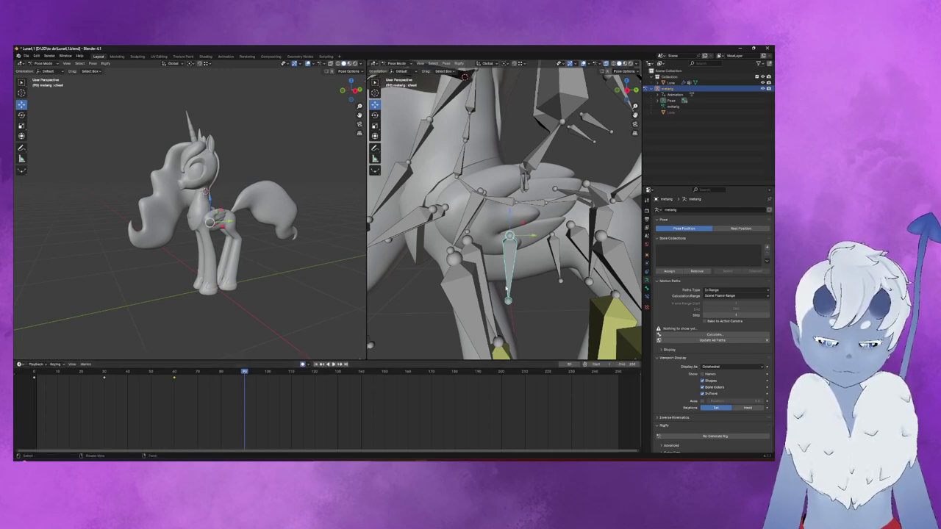
key(ctrl+z)
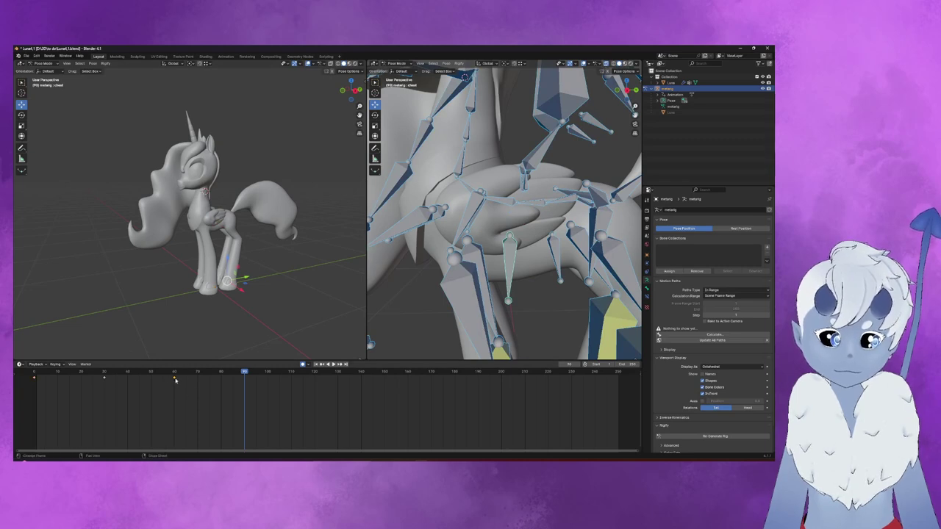
drag(175, 379, 249, 386)
mouse_move(125, 377)
mouse_down()
mouse_move(140, 377)
mouse_move(128, 377)
mouse_up()
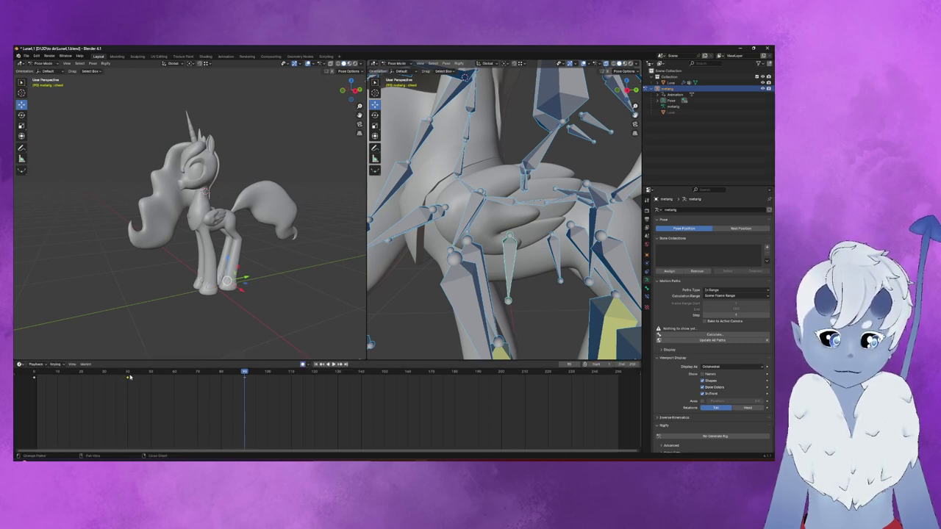
- Insert a holding pose keyframe at frame 60 and return to the start
click(151, 373)
key(i)
key(shift+Left)
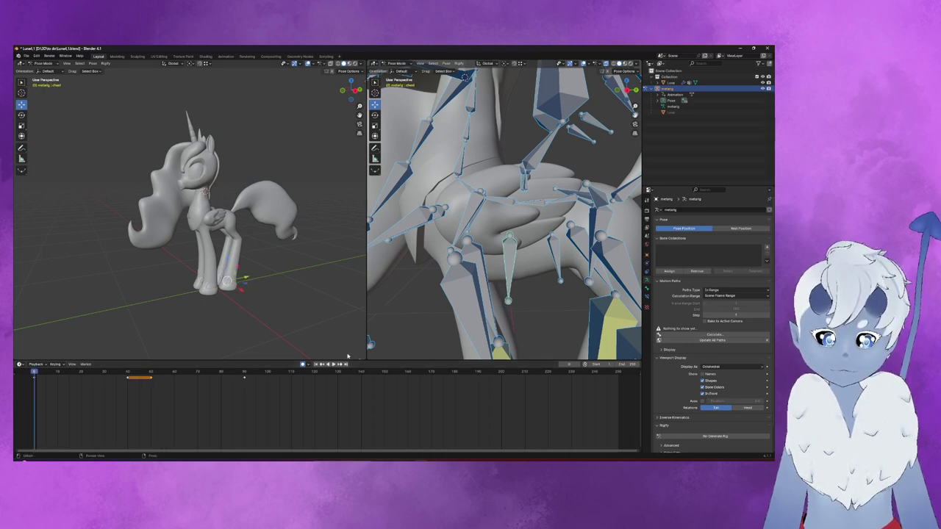
- Paste the pony's pose at frame 100, set the End frame to 100, and play the loop
click(334, 364)
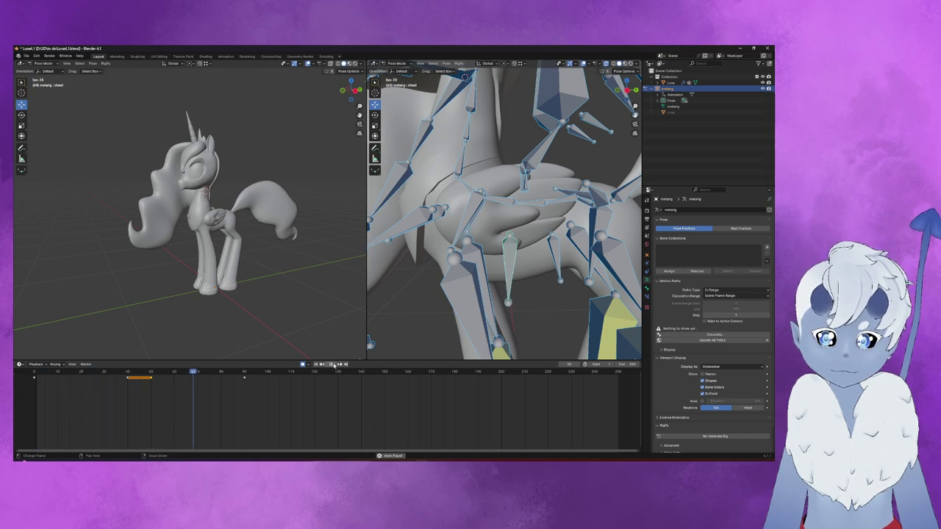
click(333, 365)
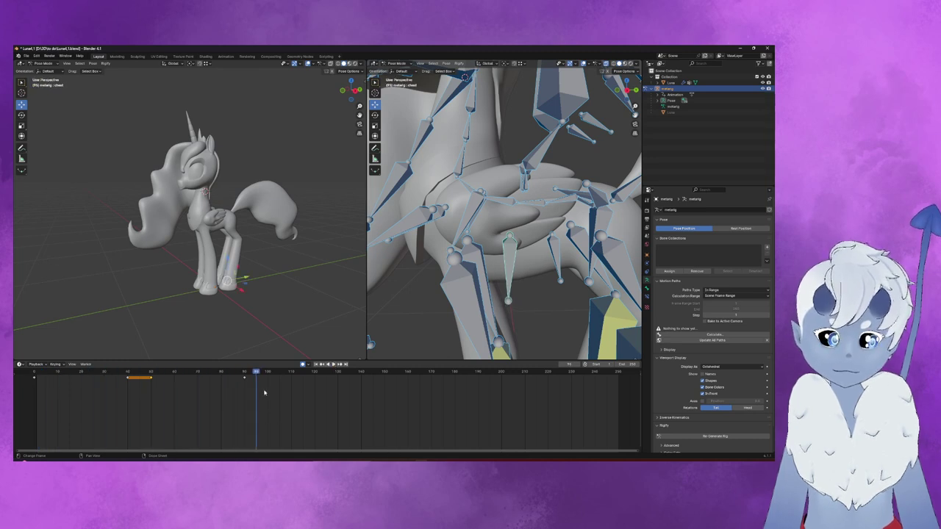
mouse_move(257, 372)
mouse_down()
mouse_move(269, 373)
mouse_move(236, 373)
mouse_up()
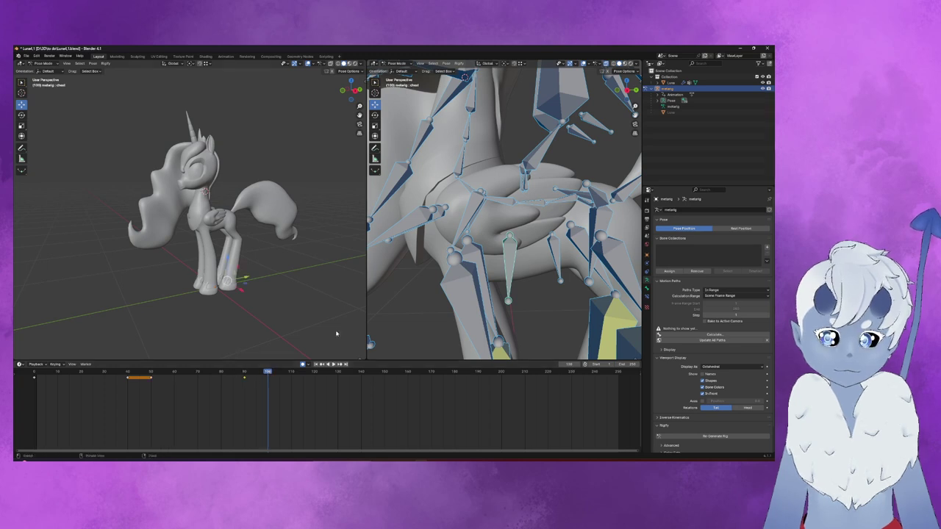
key(ctrl+c)
key(ctrl+v)
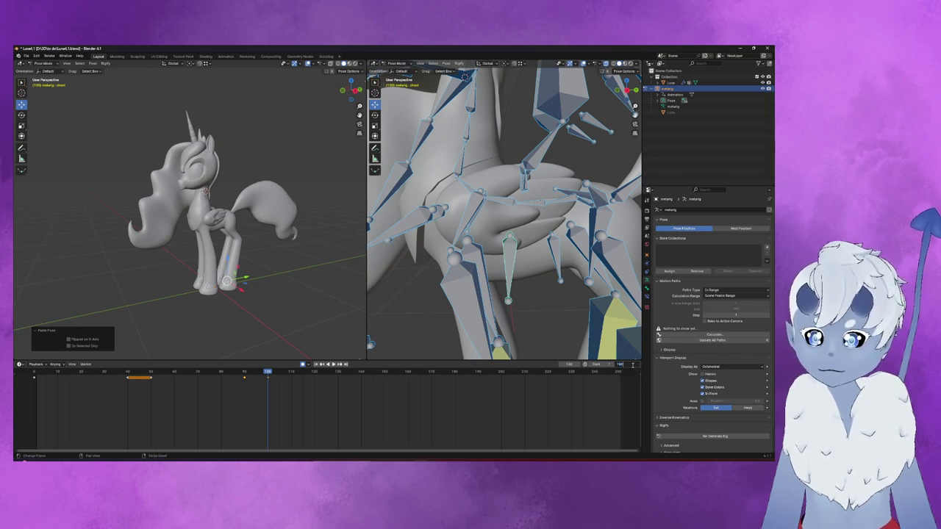
key(Return)
click(333, 364)
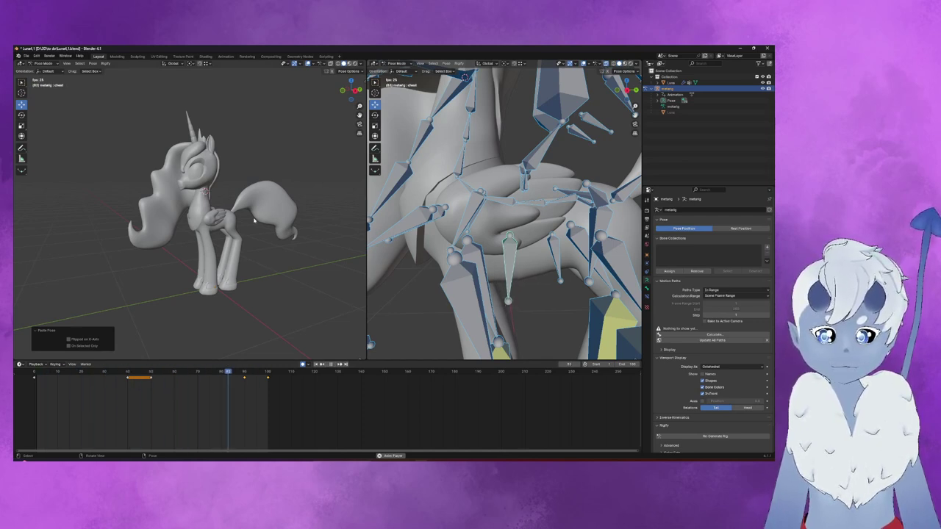
scroll(254, 219, down, 2)
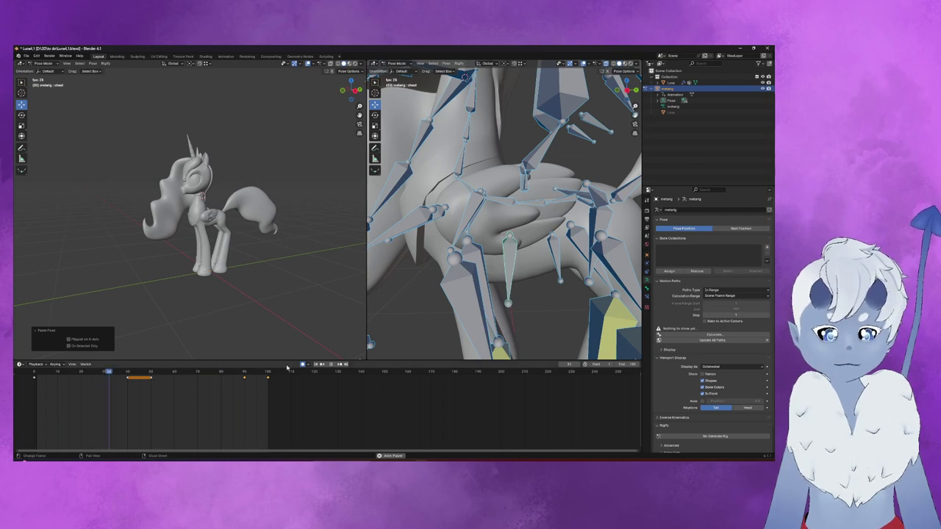
- Stop playback at frame 40, orbit in on the head and neck, and select a chest spine bone
key(space)
middle_drag(316, 186, 323, 184)
mouse_move(507, 205)
middle_down()
mouse_move(527, 193)
mouse_move(441, 243)
middle_up()
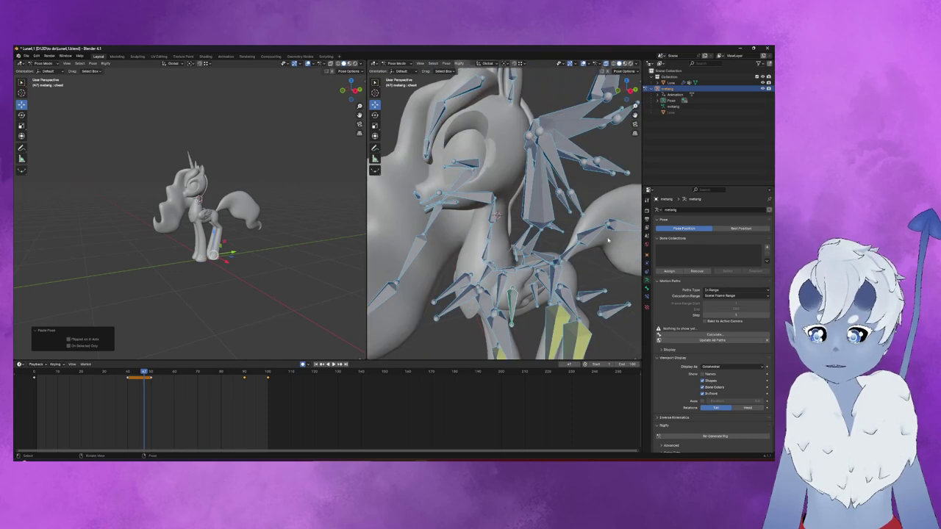
middle_drag(606, 241, 581, 236)
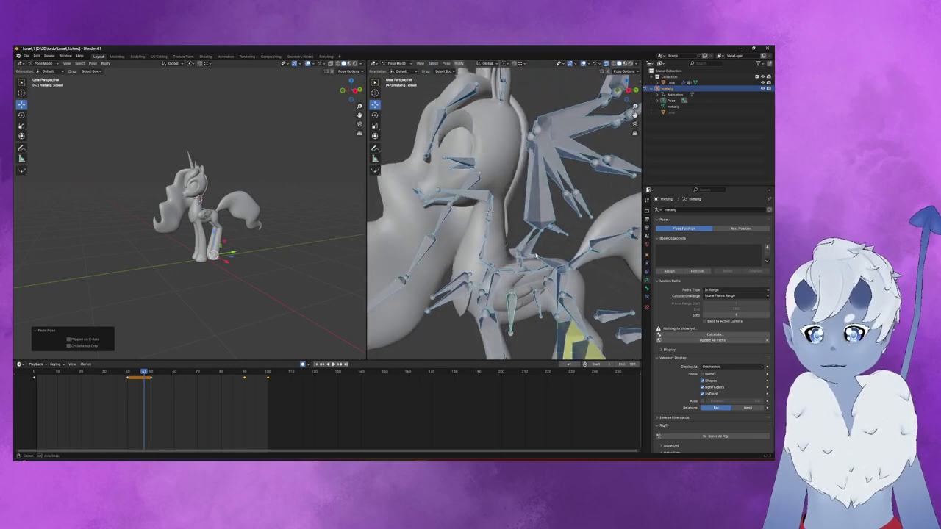
mouse_move(146, 374)
mouse_down()
mouse_move(128, 375)
mouse_move(142, 375)
mouse_up()
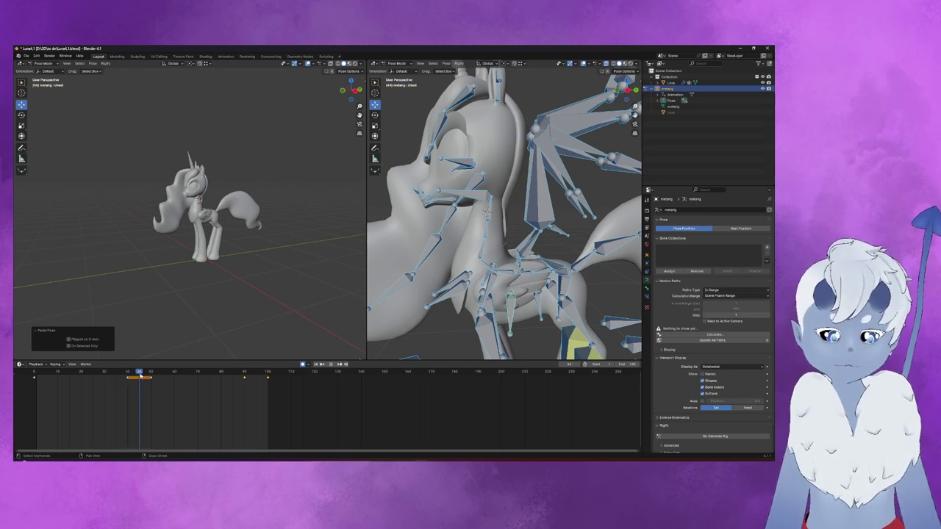
middle_drag(514, 254, 502, 250)
click(486, 266)
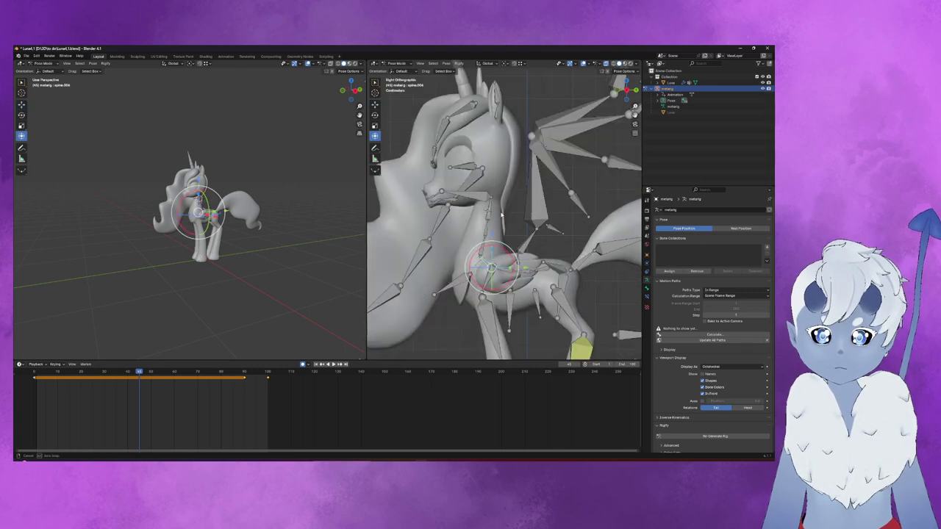
- View the rig from the right side, try a chest tilt and undo it
middle_drag(514, 221, 498, 243)
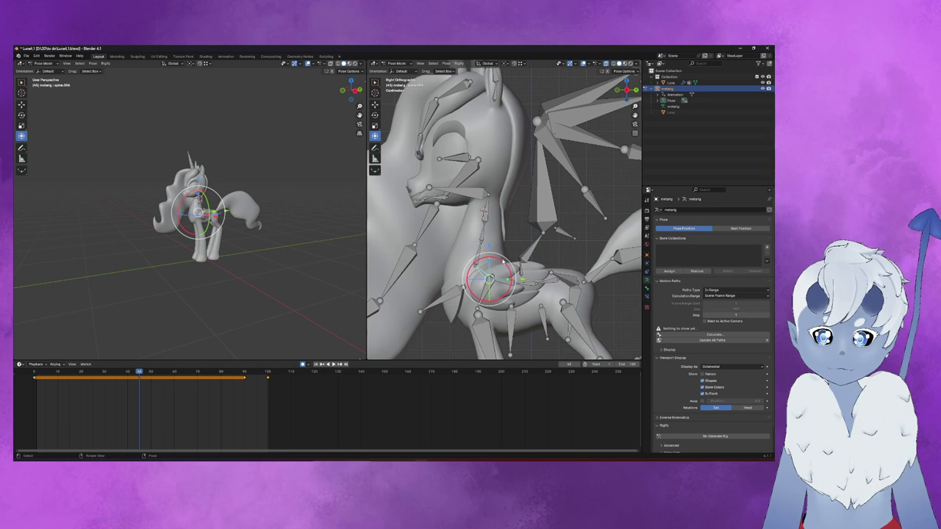
drag(504, 261, 503, 254)
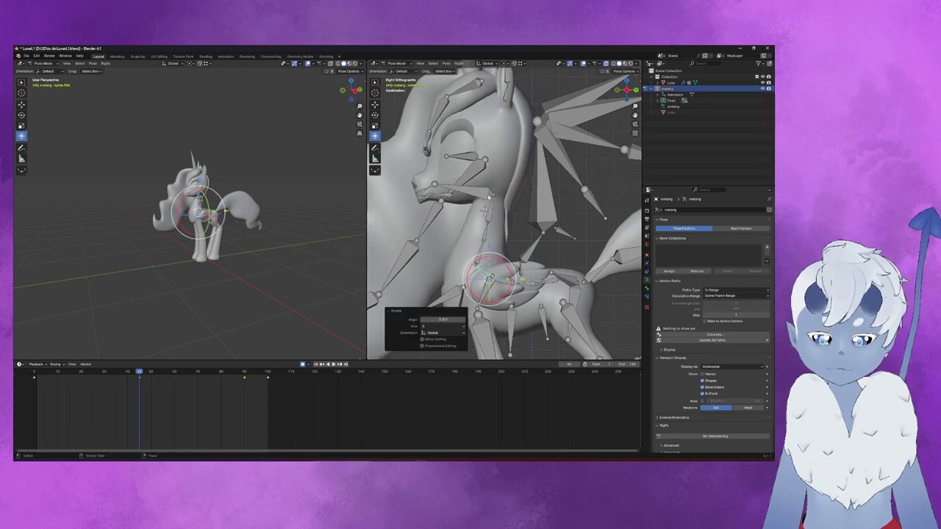
key(ctrl+z)
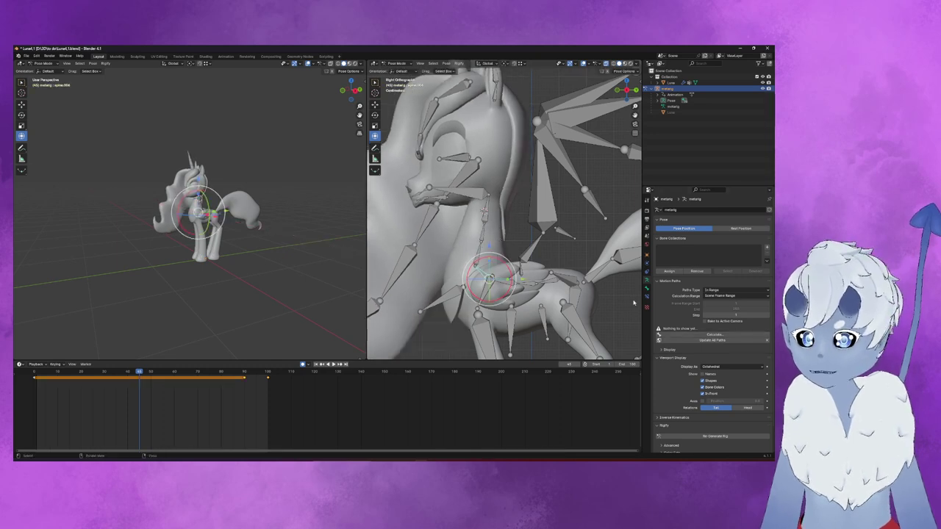
click(646, 291)
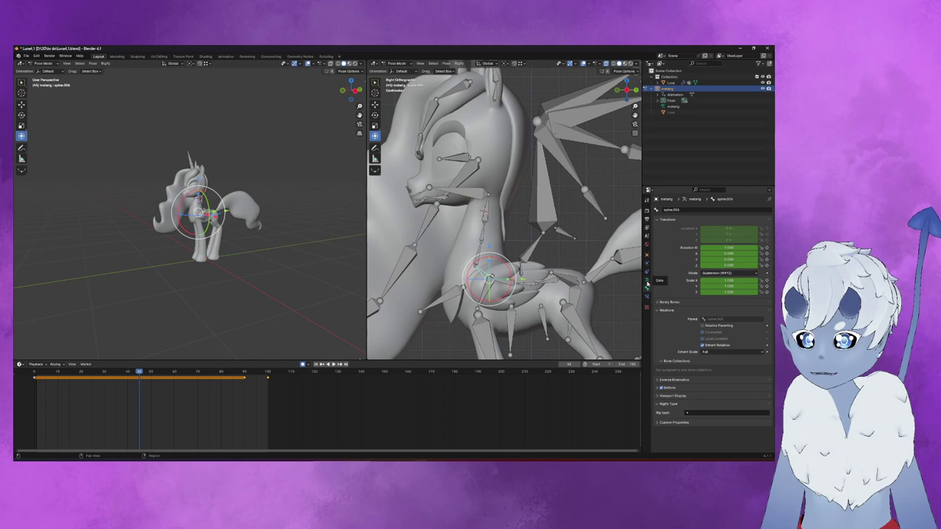
click(647, 282)
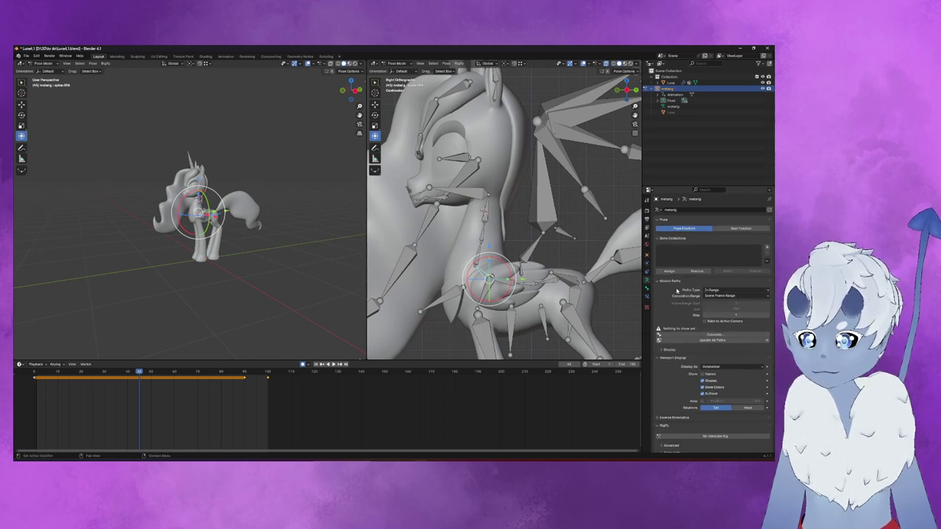
click(647, 291)
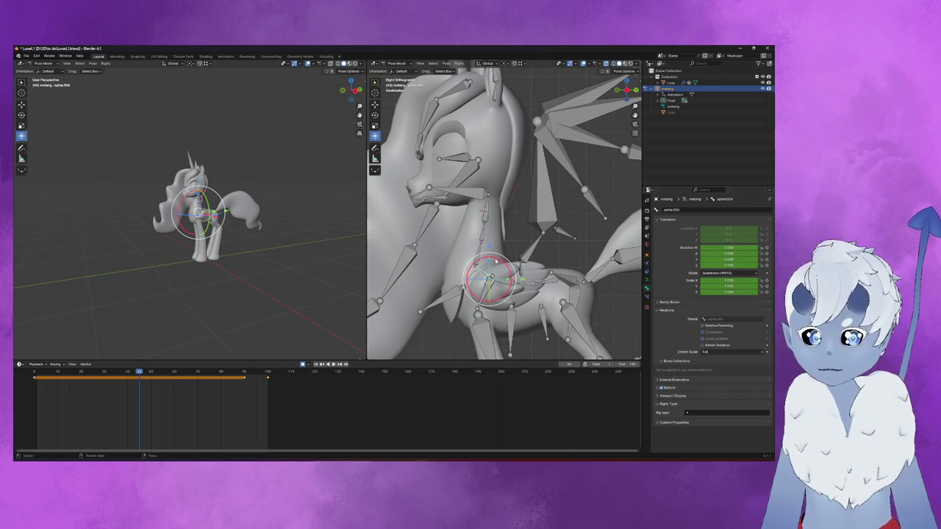
- Test rotations on the spine and neck bones, undoing each attempt
key(r)
click(488, 263)
key(ctrl+z)
click(480, 253)
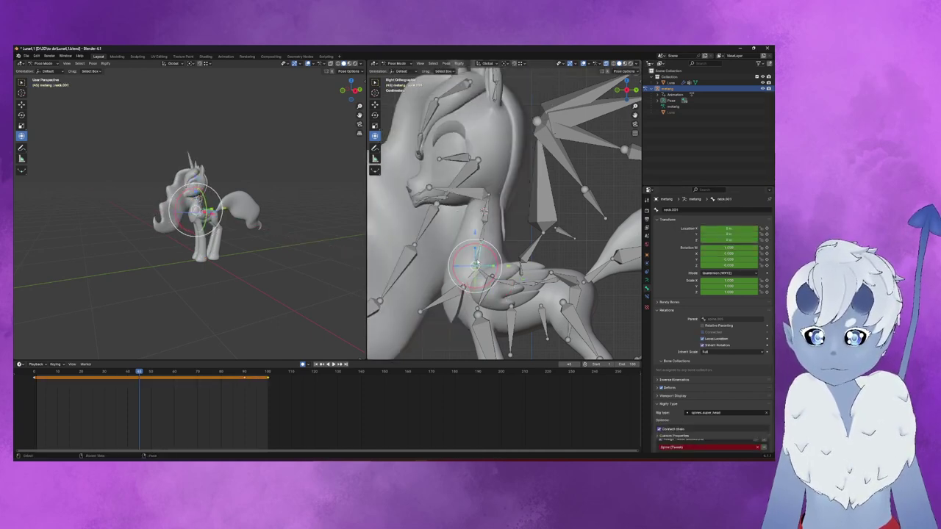
click(485, 234)
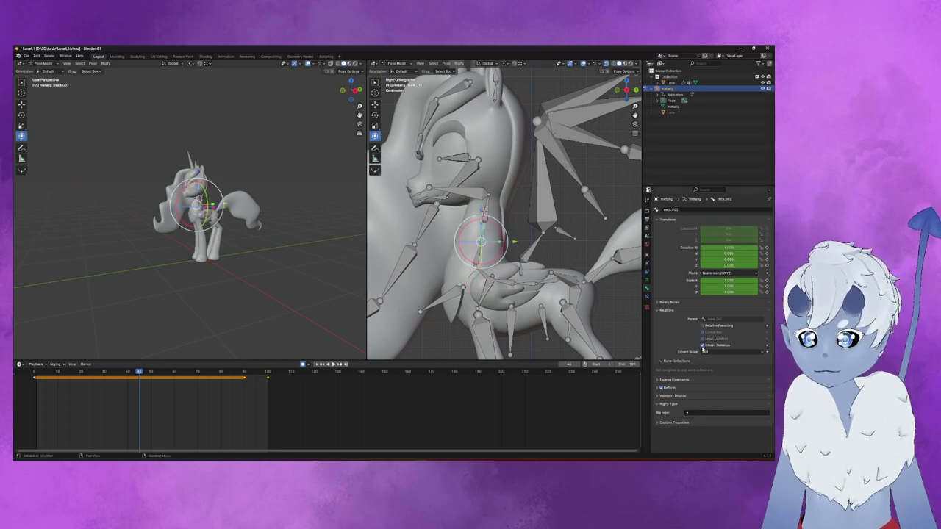
click(486, 214)
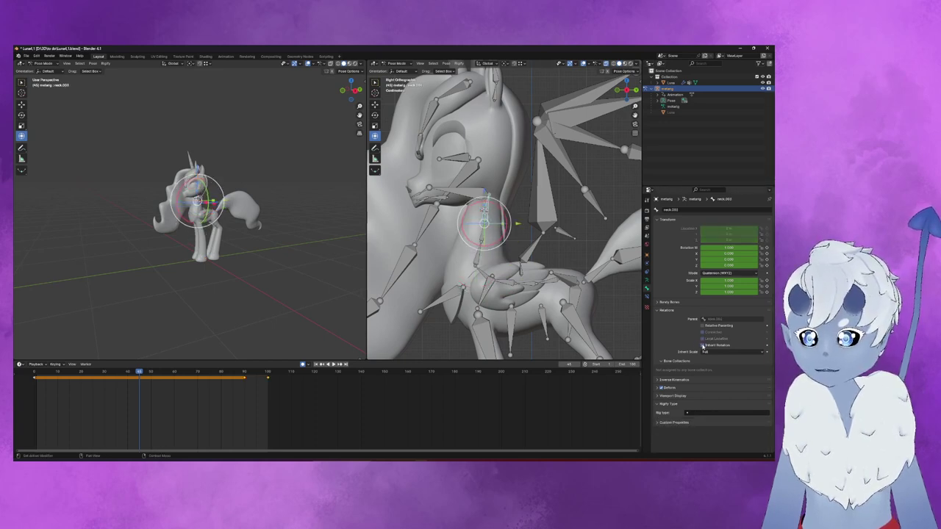
click(479, 254)
drag(491, 254, 487, 240)
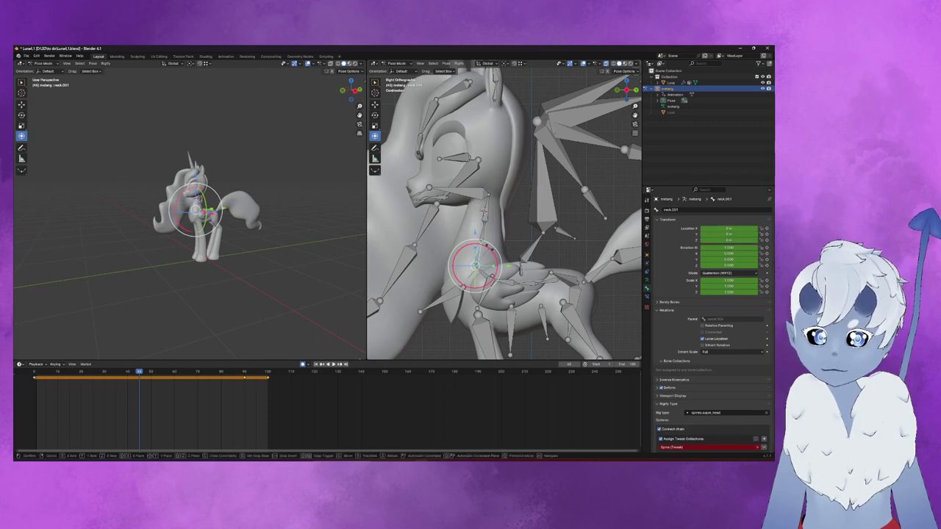
click(485, 239)
key(ctrl+z)
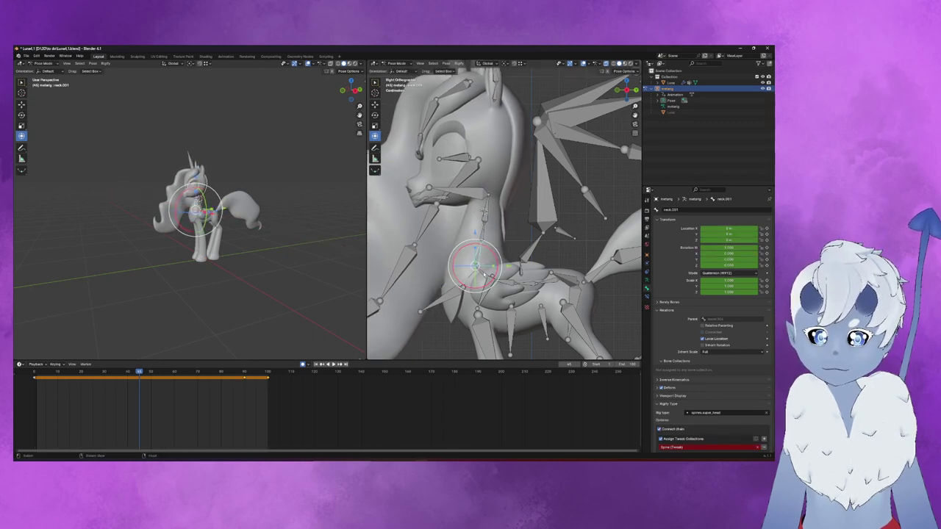
- Rotate the spine.006 chest bone 13.7° about X and play the walk from frame 0
click(504, 263)
drag(503, 263, 500, 260)
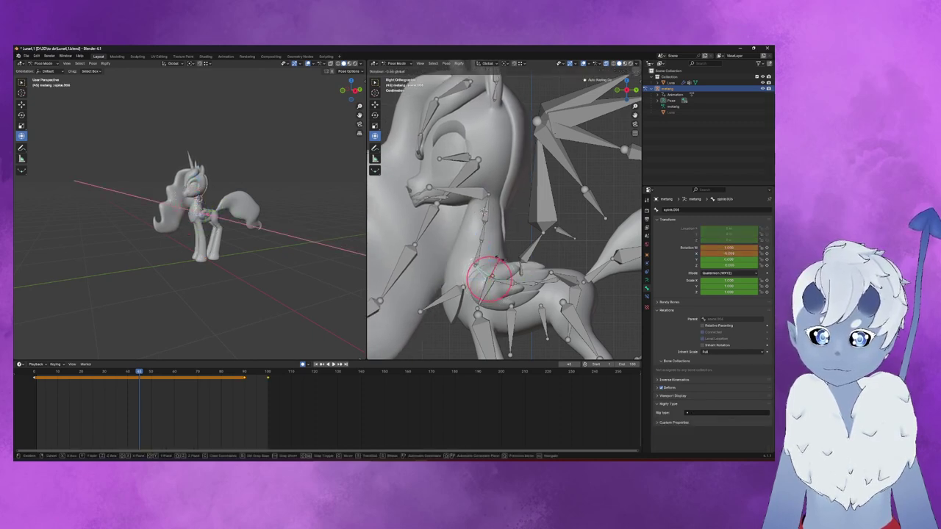
key(r)
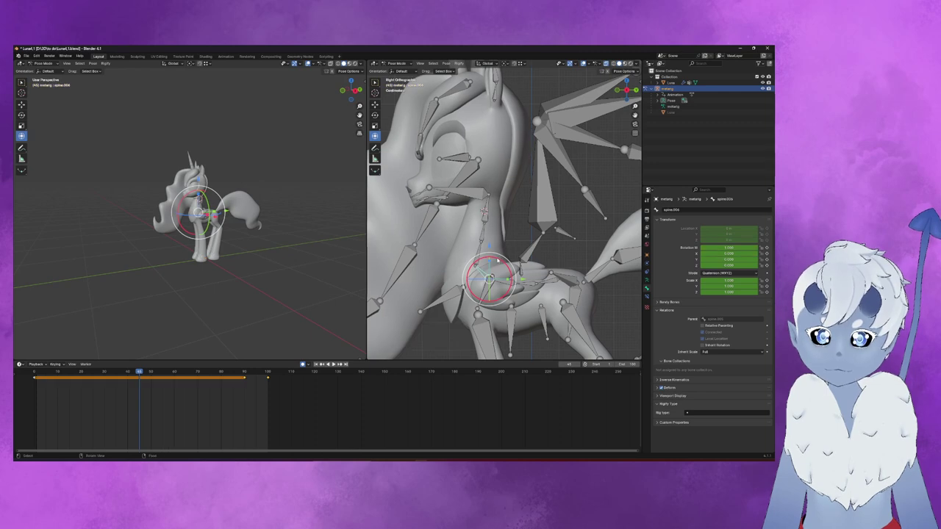
key(x)
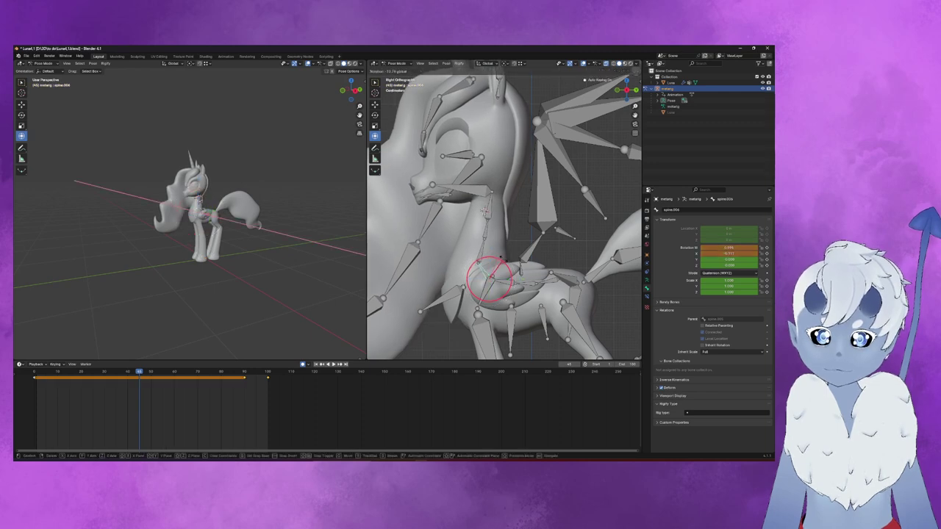
click(500, 257)
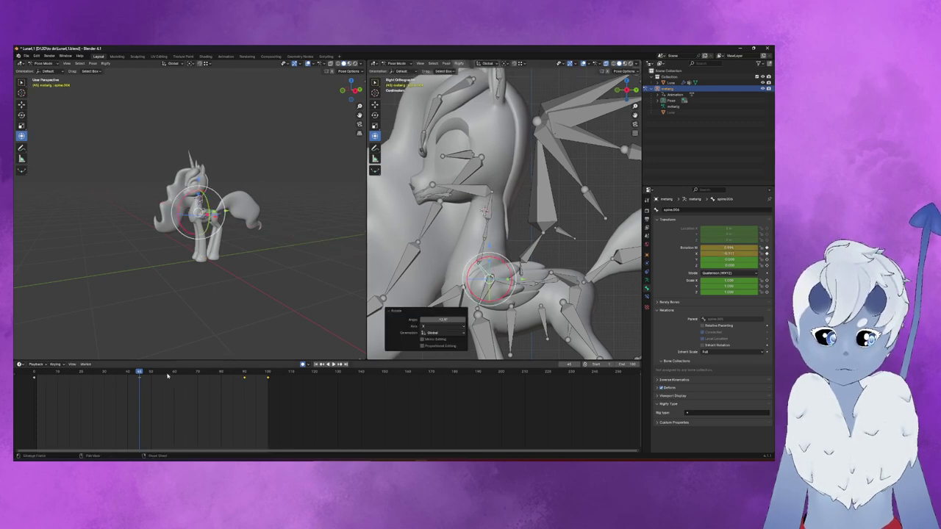
drag(139, 374, 34, 373)
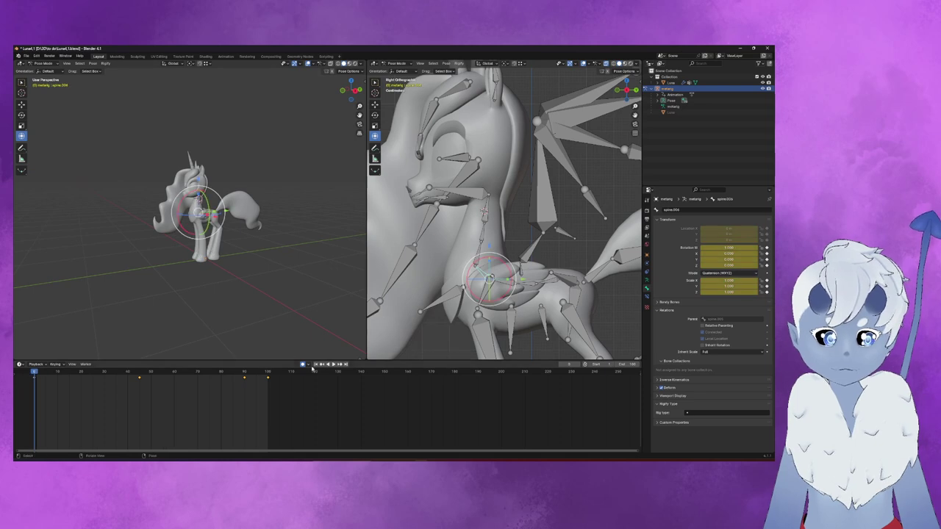
click(330, 364)
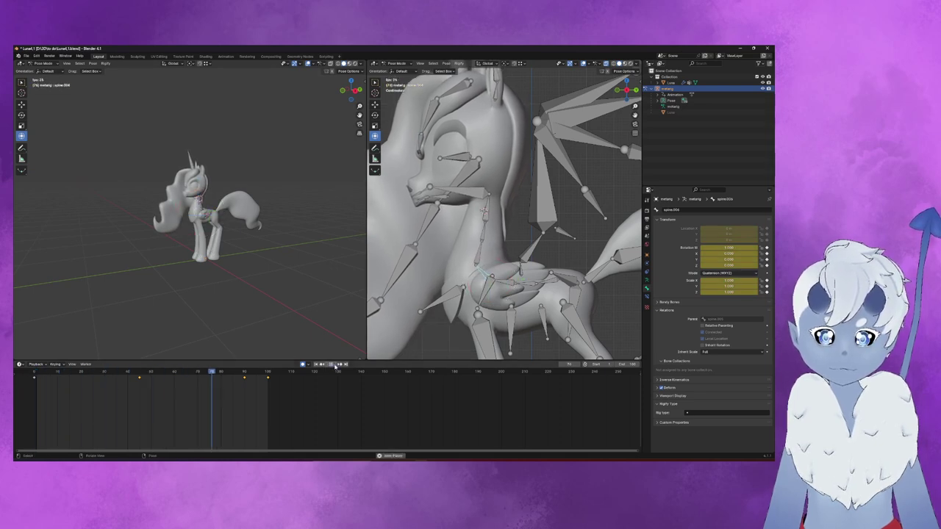
click(335, 365)
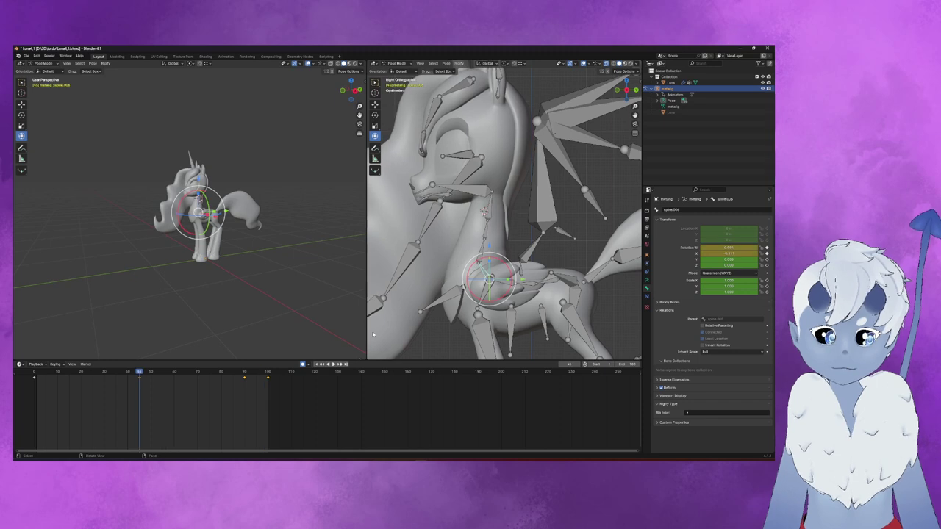
- Rotate the neck.001 bone about the X axis and play the animation to review it
click(481, 237)
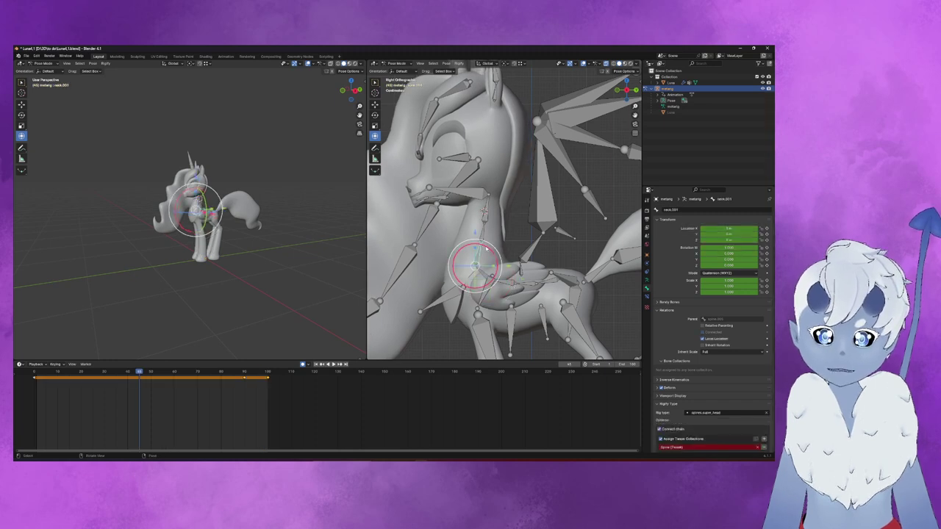
key(r)
key(x)
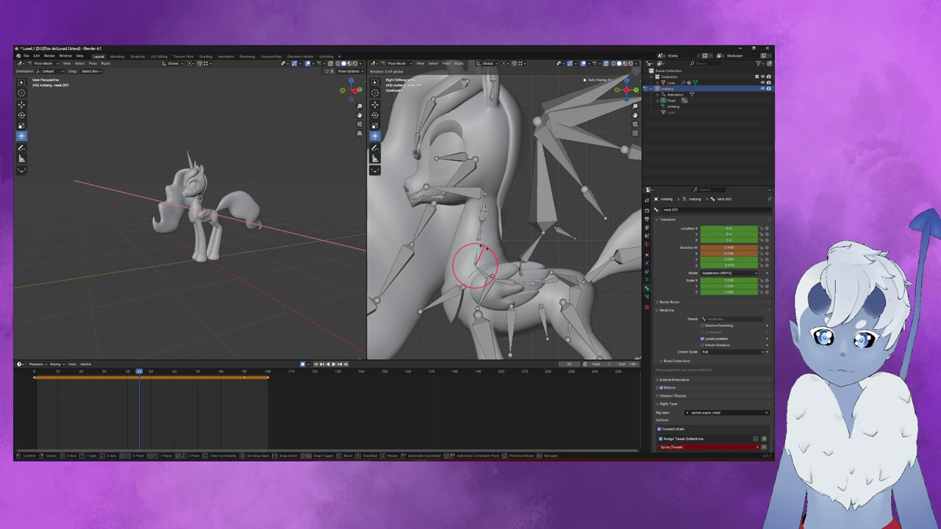
click(486, 251)
key(F3)
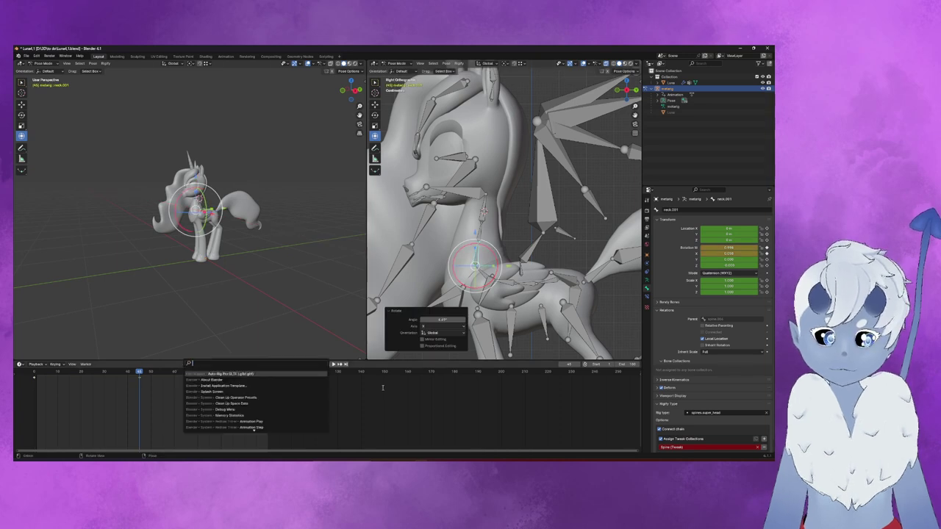
key(Escape)
click(333, 364)
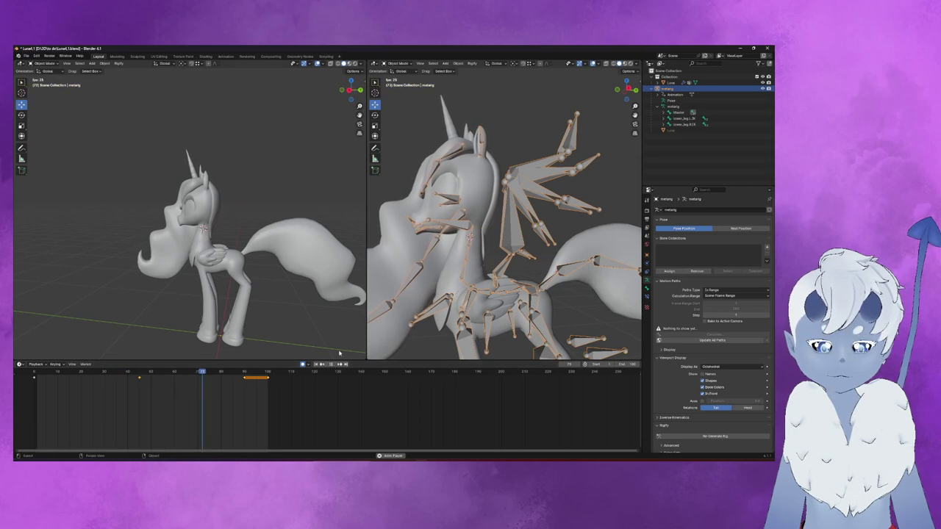
- Switch the rig to pose mode and paste the copied neck keyframes at about frame 49
key(F3)
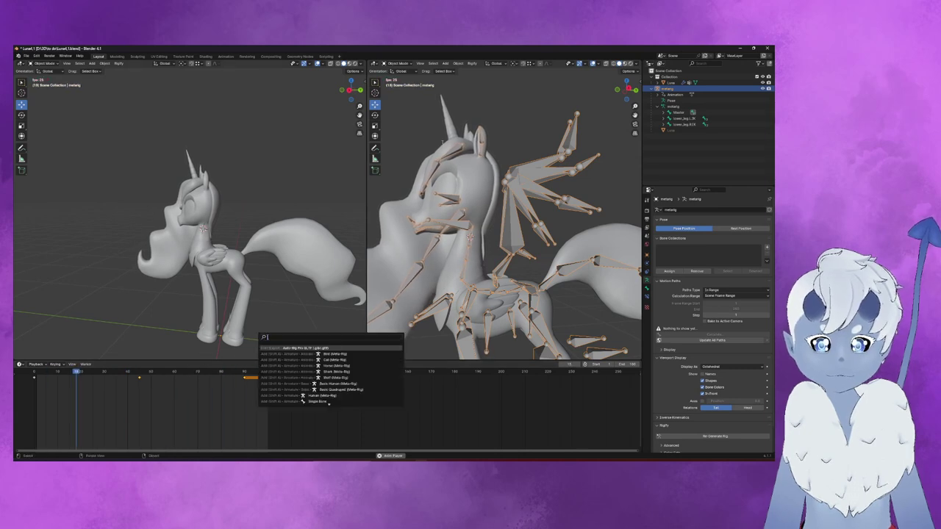
key(Escape)
key(ctrl+Tab)
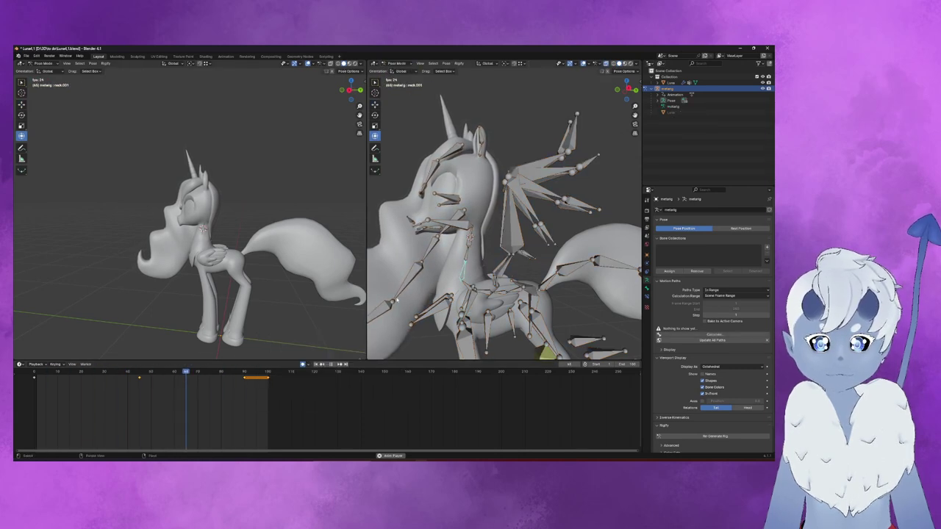
key(space)
key(space)
click(58, 379)
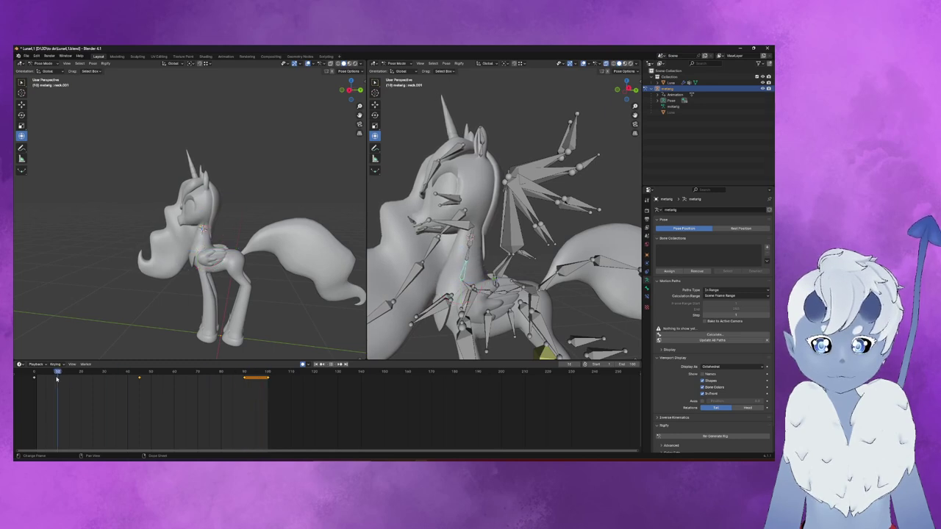
click(138, 380)
drag(142, 382, 155, 383)
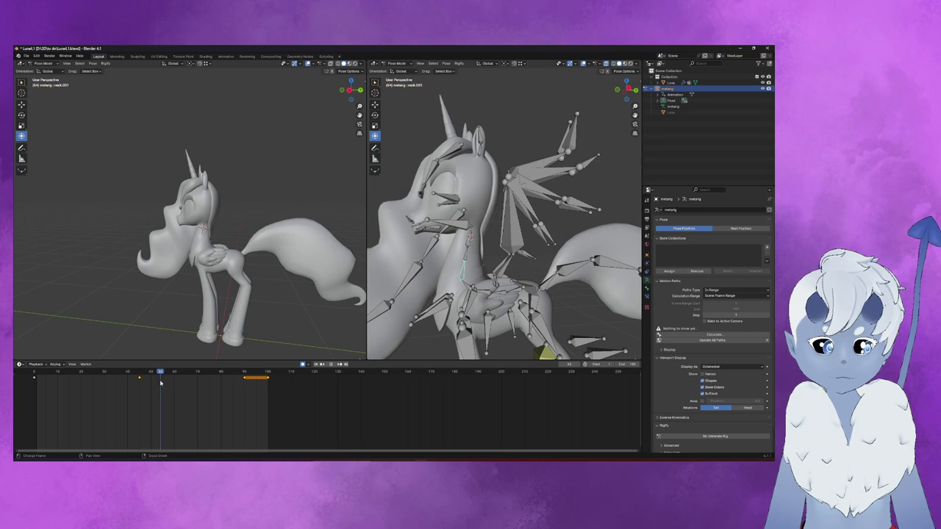
click(136, 377)
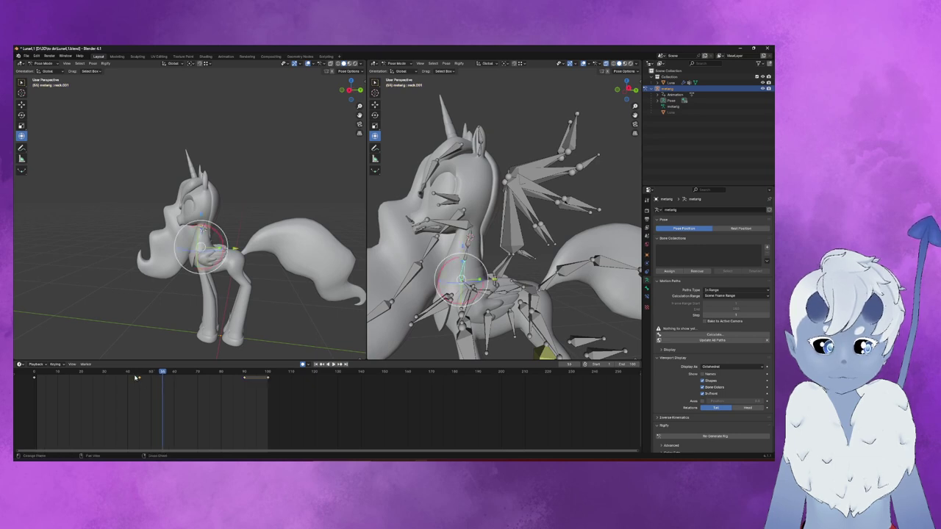
key(ctrl+v)
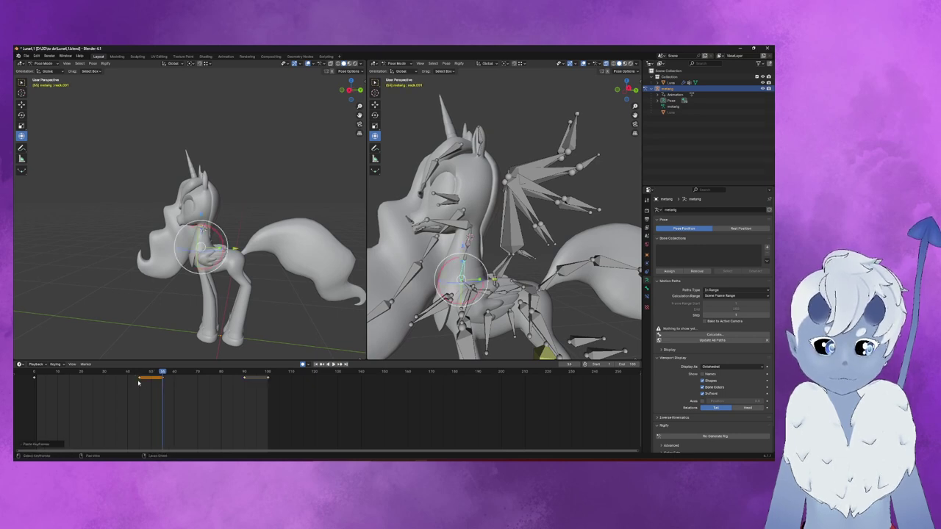
- Shift the keyframes around frames 40–60 four frames earlier and replay the walk cycle
click(334, 364)
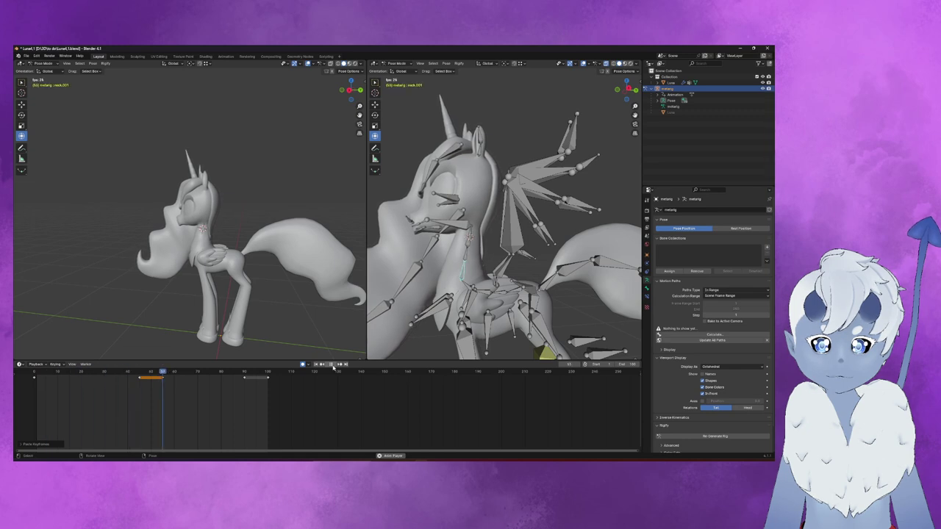
click(331, 364)
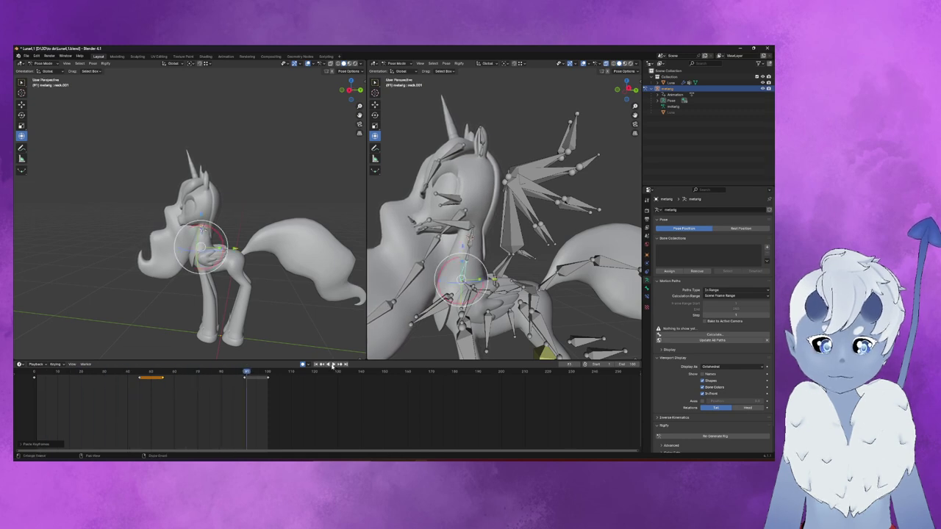
click(169, 387)
click(159, 379)
drag(162, 379, 147, 379)
click(332, 364)
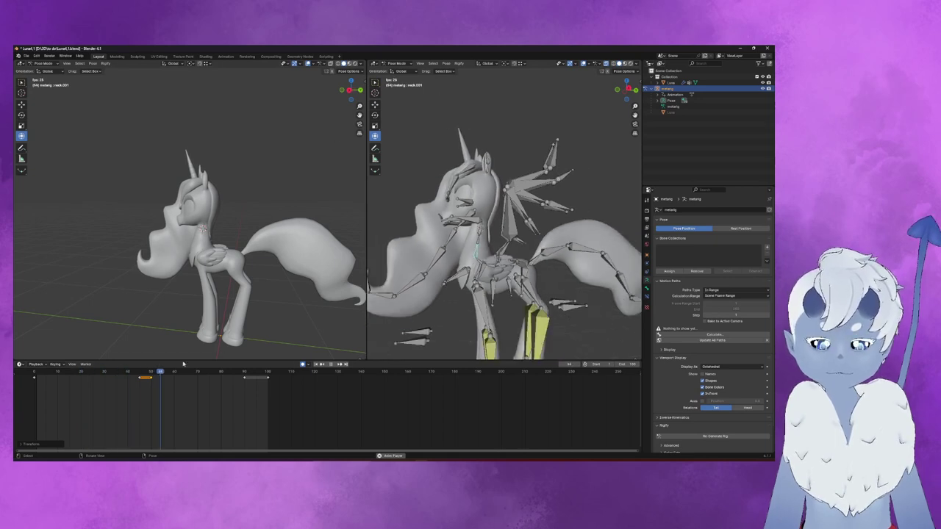
click(330, 364)
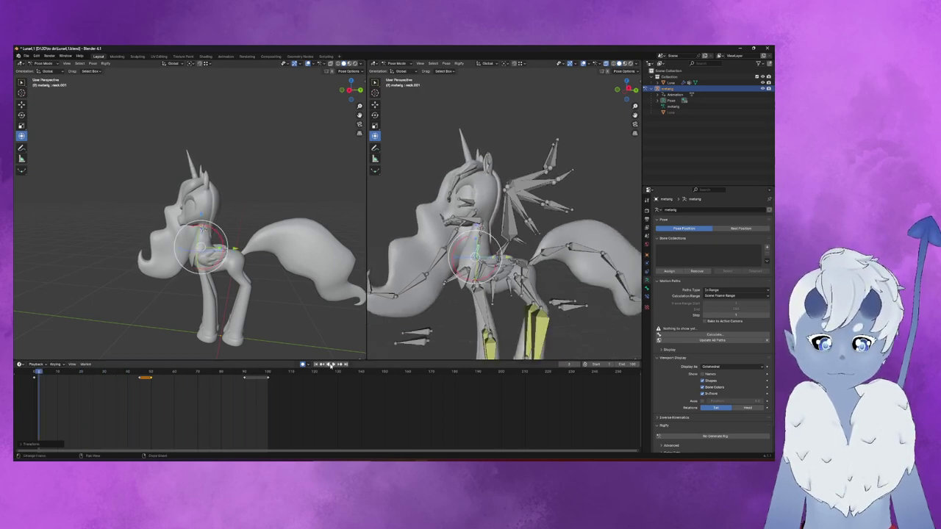
- Save the project as Luna_Idol.blend
click(25, 56)
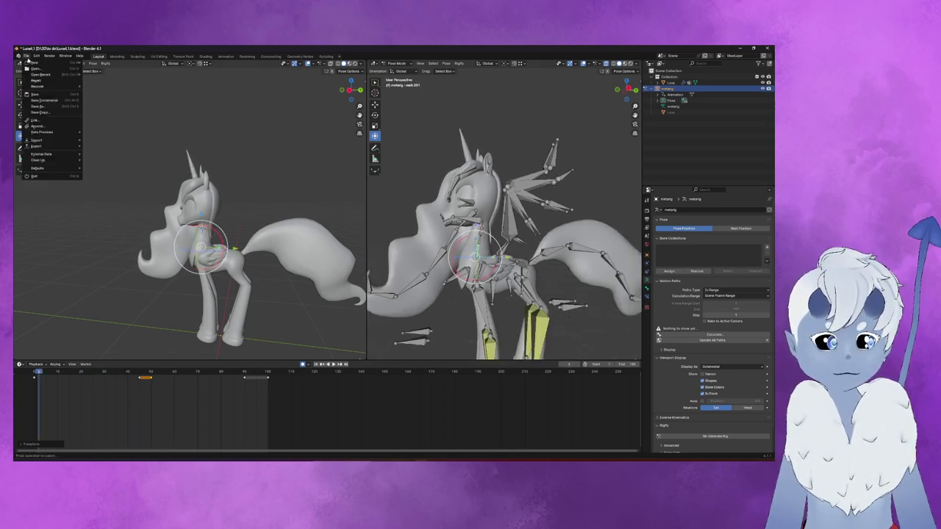
click(38, 107)
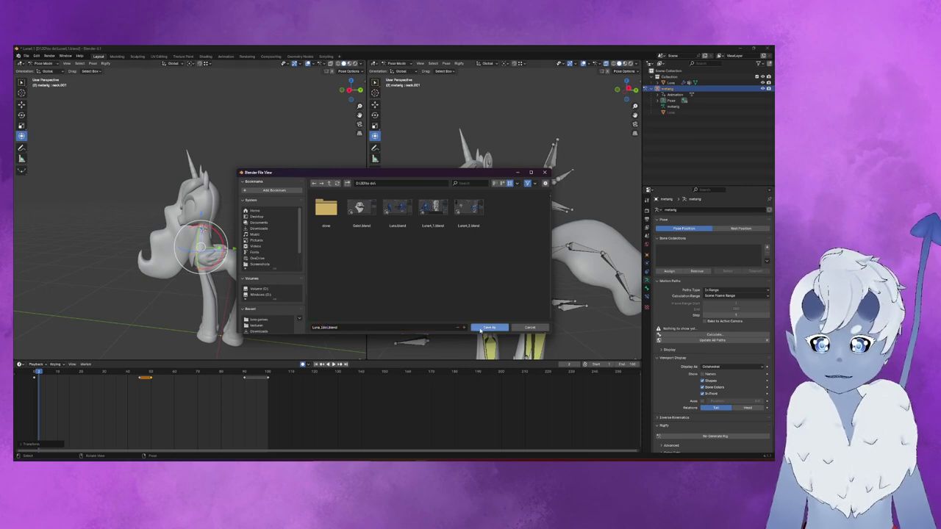
click(479, 329)
scroll(448, 268, down, 2)
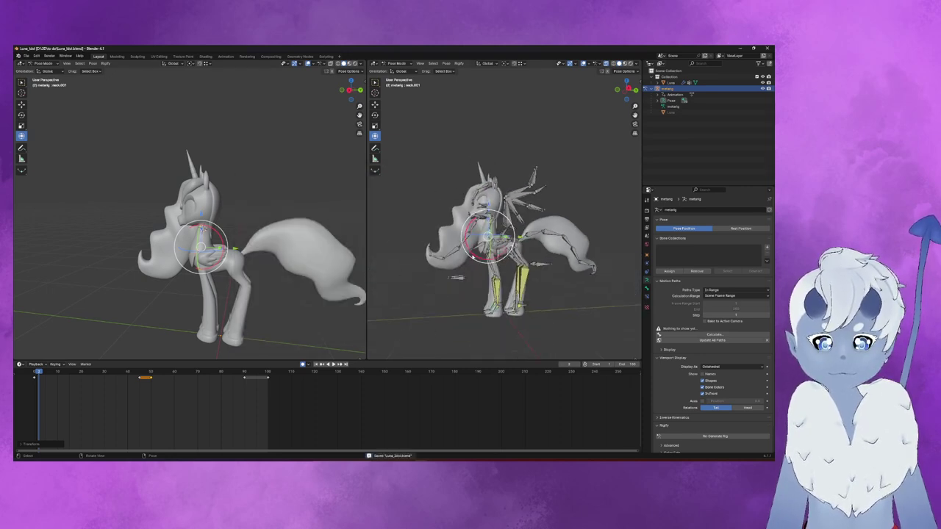
- Switch the rig from pose mode back to object mode
click(27, 56)
click(44, 63)
click(44, 70)
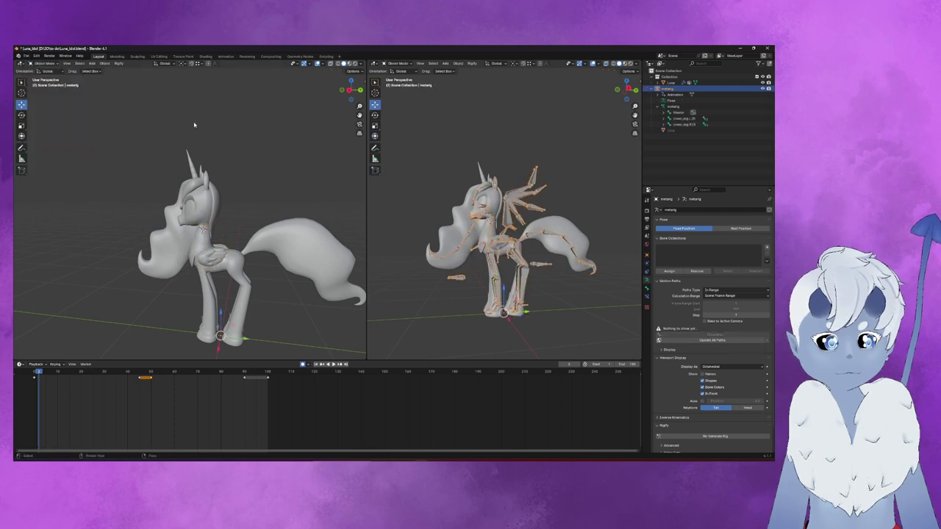
- Box-select the pony mesh and armature and export them to FBX as Luna_Idle.fbx
drag(413, 147, 568, 310)
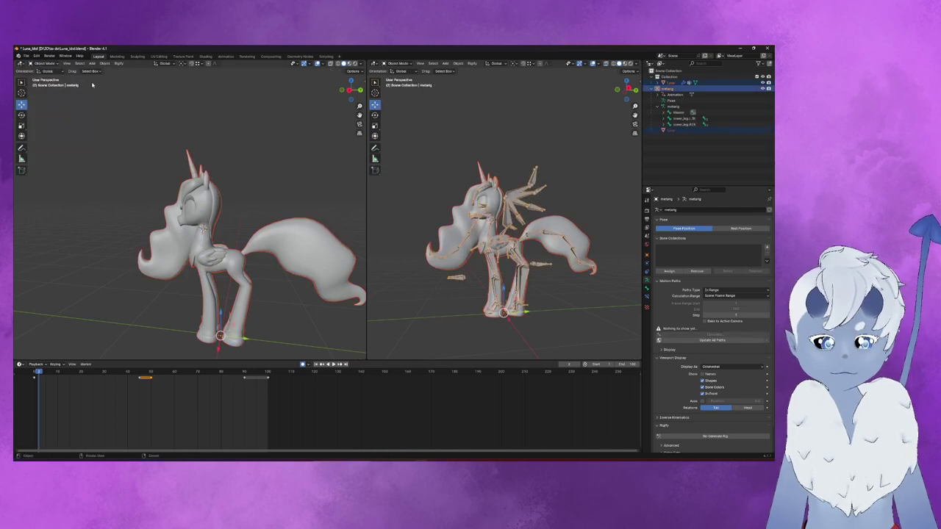
click(26, 56)
mouse_move(37, 147)
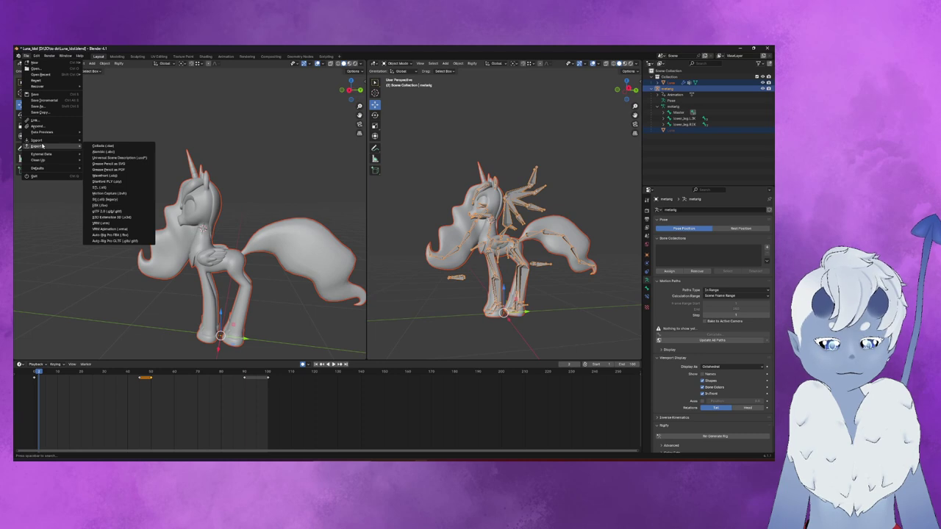
click(103, 205)
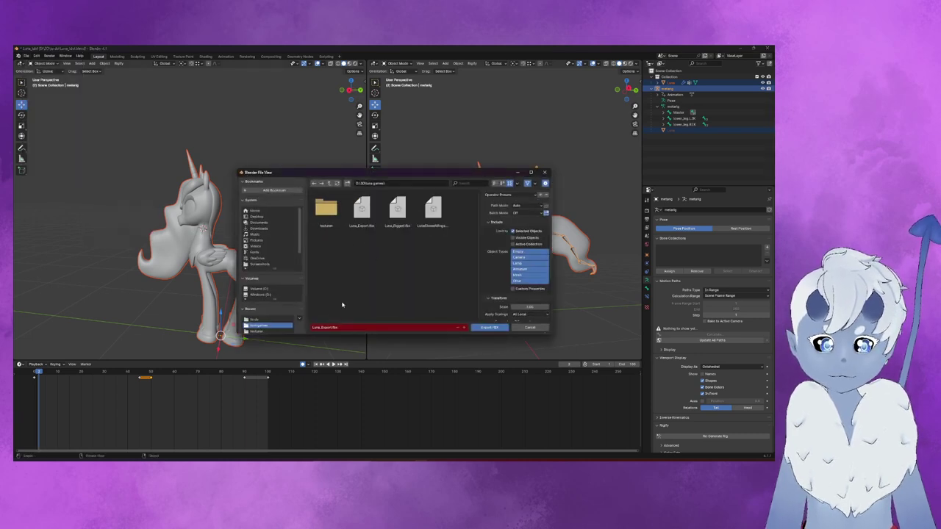
click(321, 327)
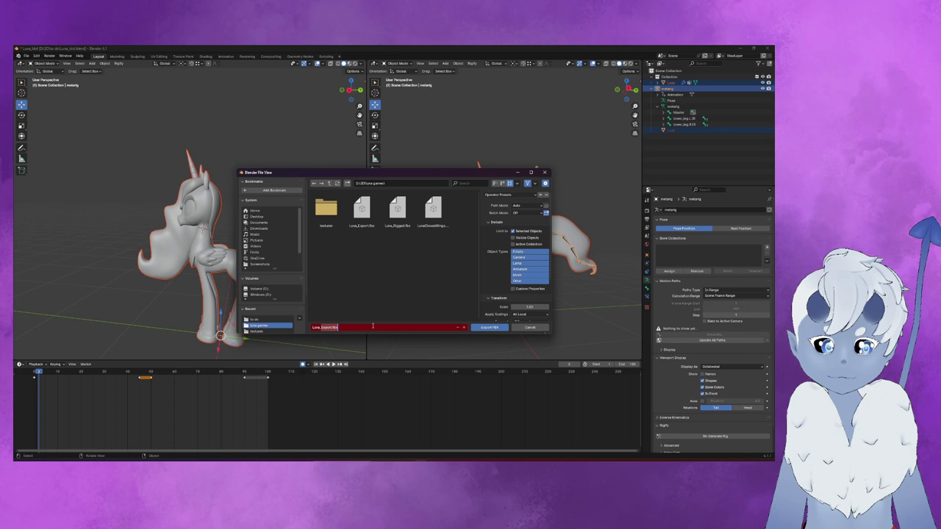
key(BackSpace)
key(BackSpace)
key(BackSpace)
text(Idle)
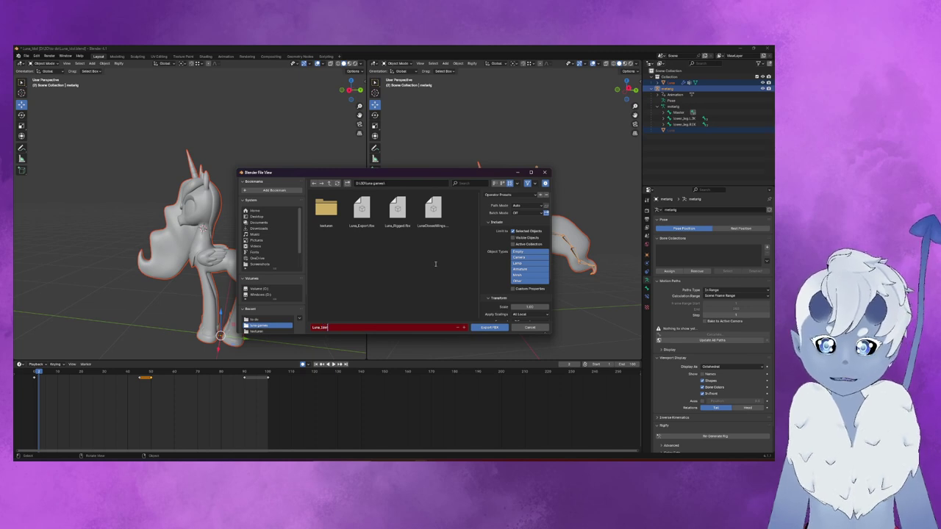
click(491, 328)
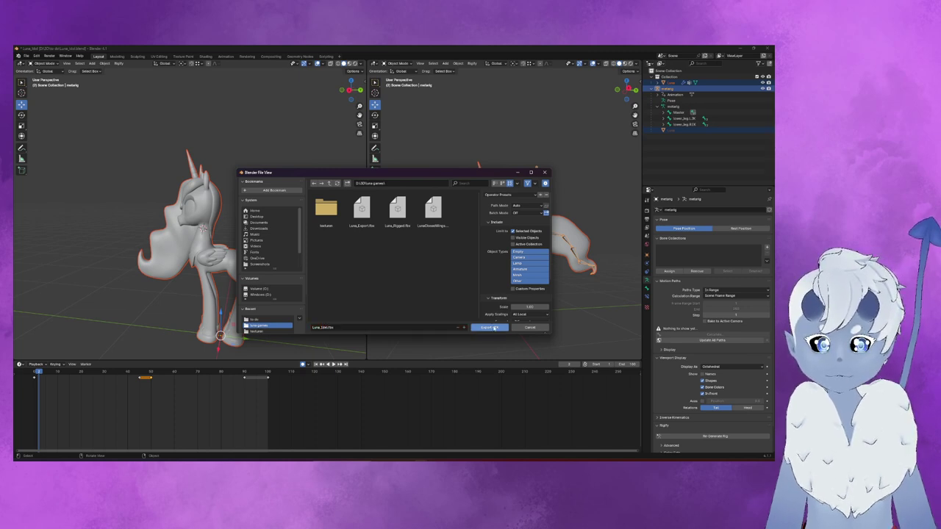
click(492, 328)
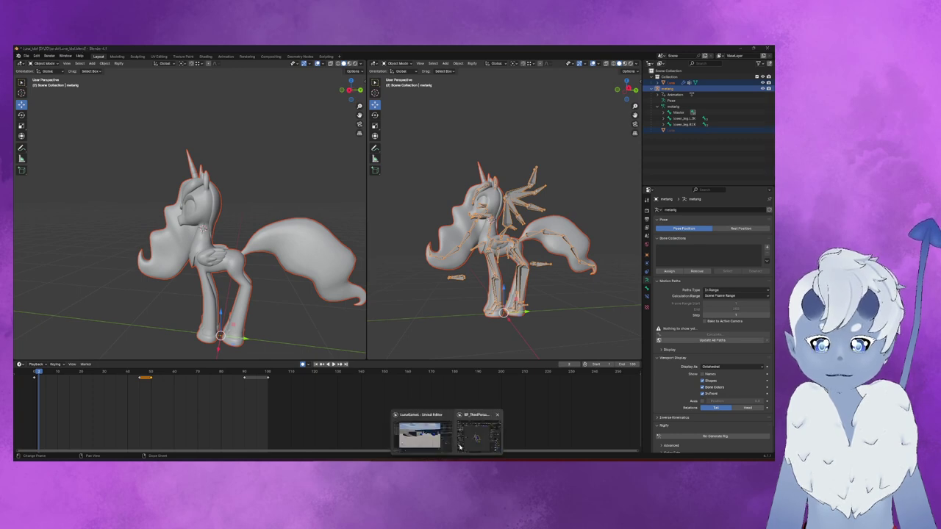
- In Unreal, close the skeletal mesh editor and Boddy material editor, applying changes
click(462, 447)
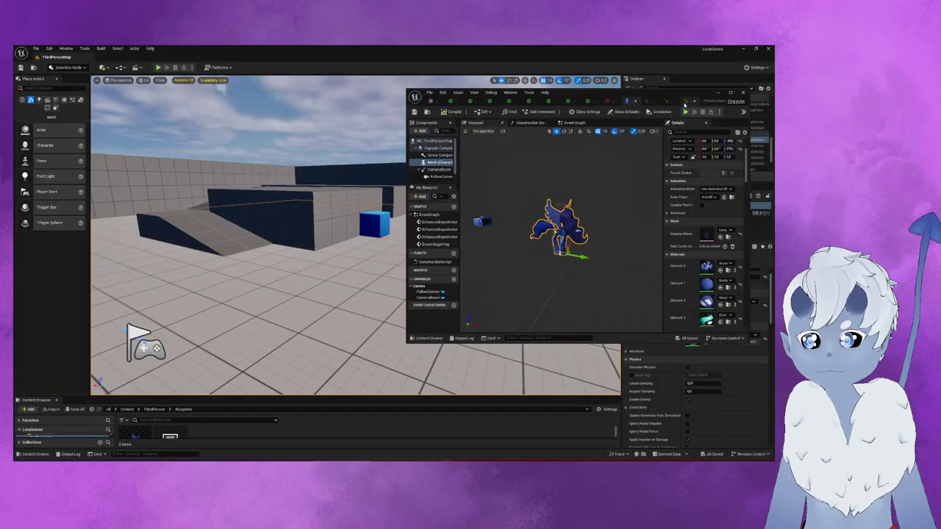
click(741, 93)
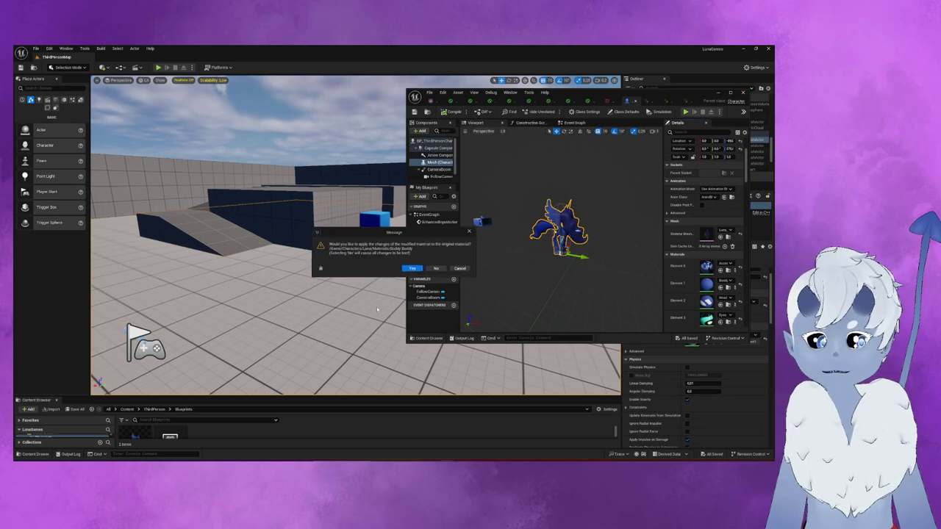
key(Return)
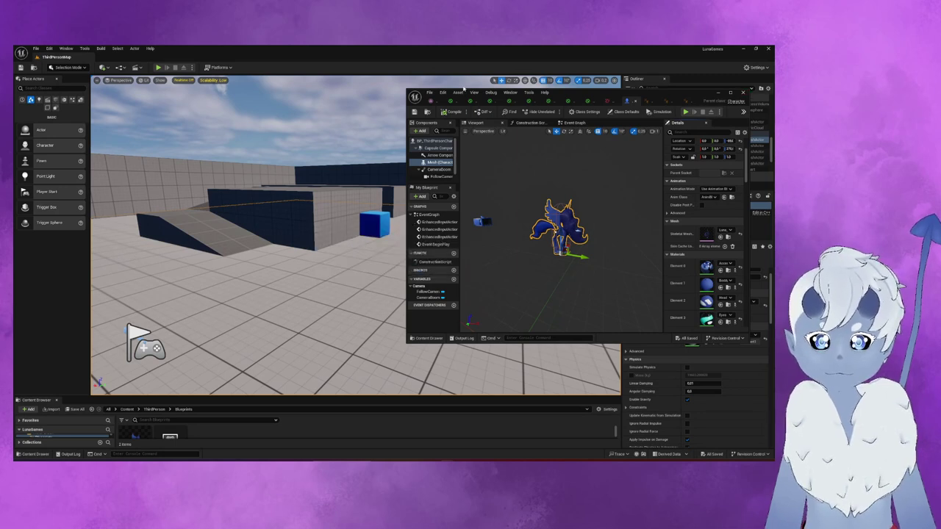
click(443, 101)
click(443, 101)
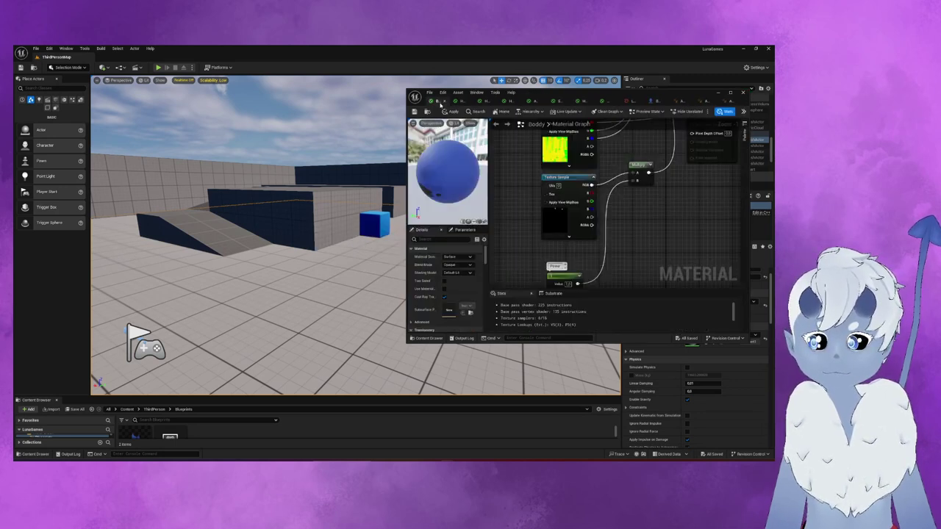
click(443, 101)
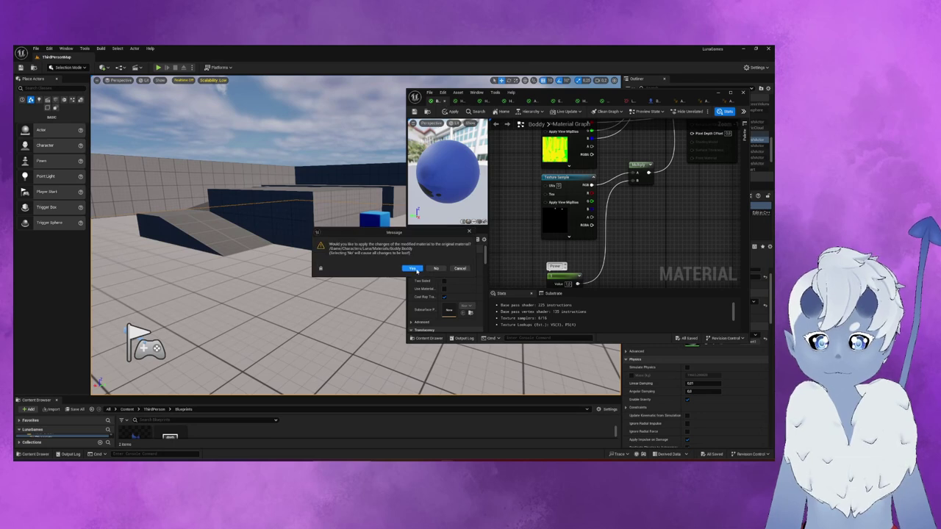
click(414, 269)
- Close Hair_Outside applying changes, and save the Boddy and Hair_Outside materials
click(451, 101)
click(447, 101)
click(412, 269)
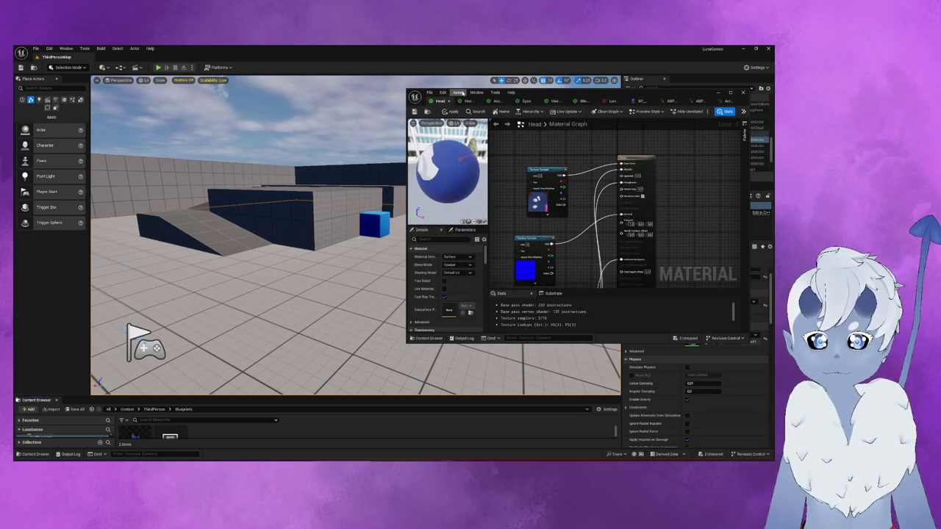
click(76, 409)
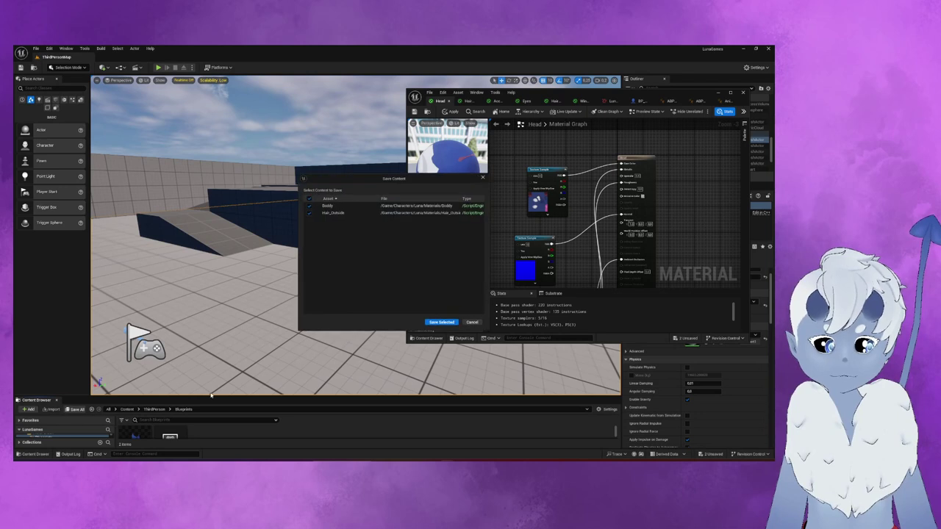
click(439, 322)
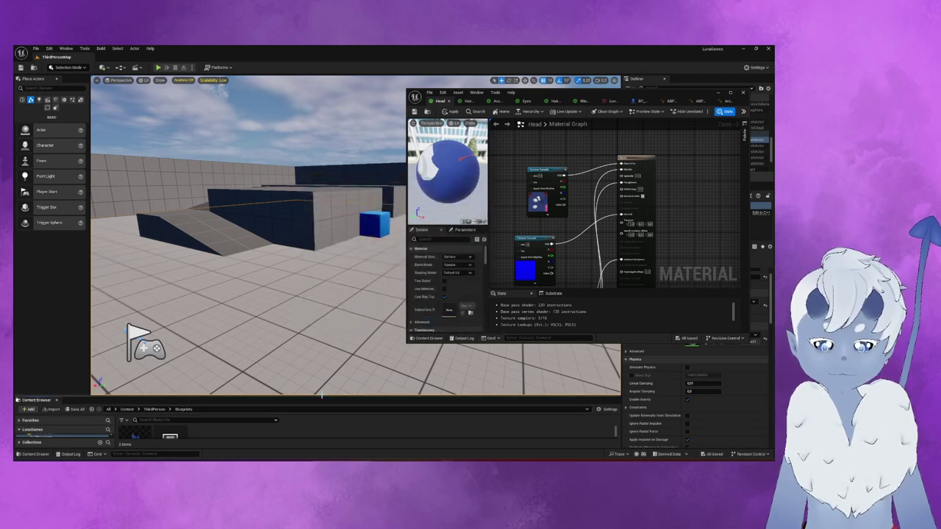
drag(323, 395, 322, 329)
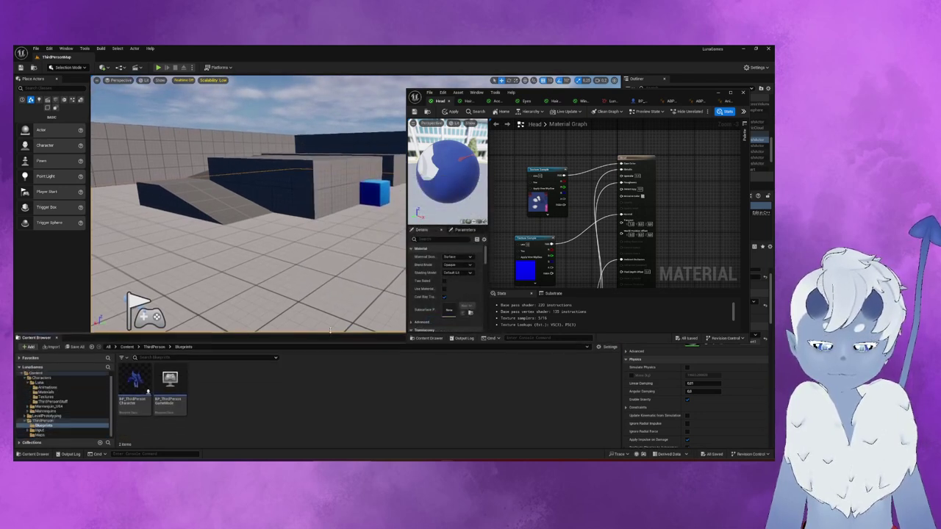
- Close the Head, Hair_Inside, Accessories, Eyes, Wings_Closed and texture tabs, applying changes
click(448, 102)
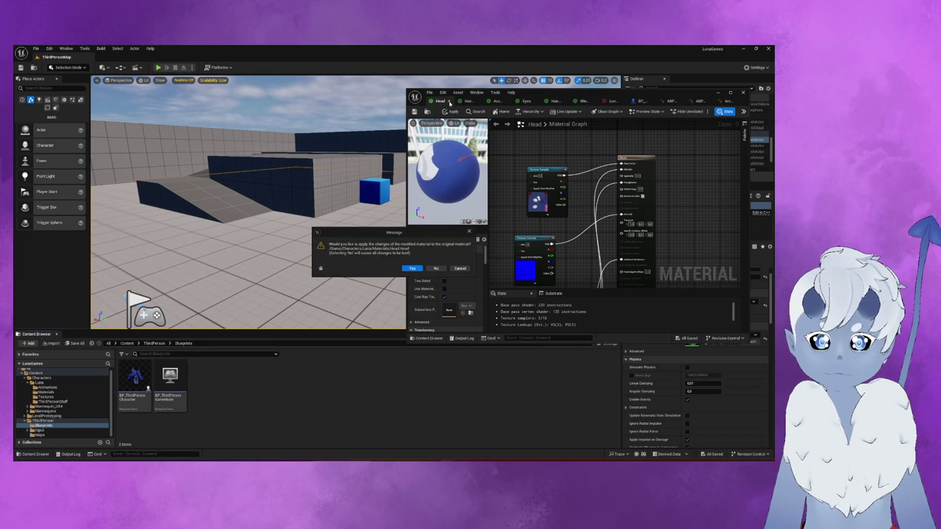
click(412, 268)
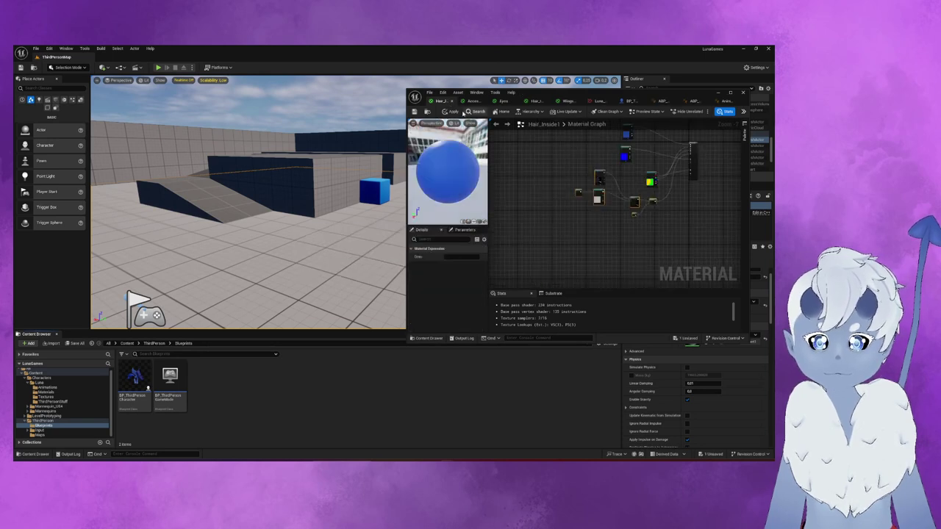
click(450, 101)
click(413, 268)
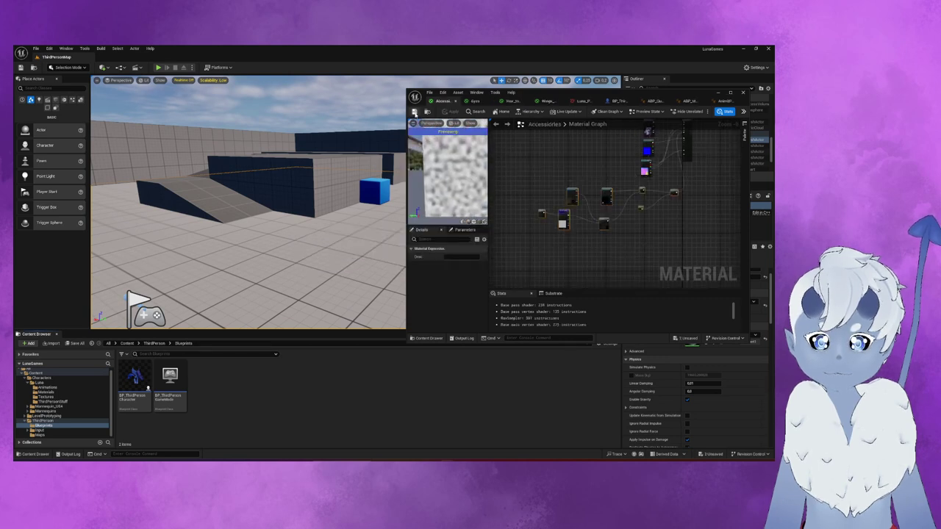
click(460, 100)
click(419, 112)
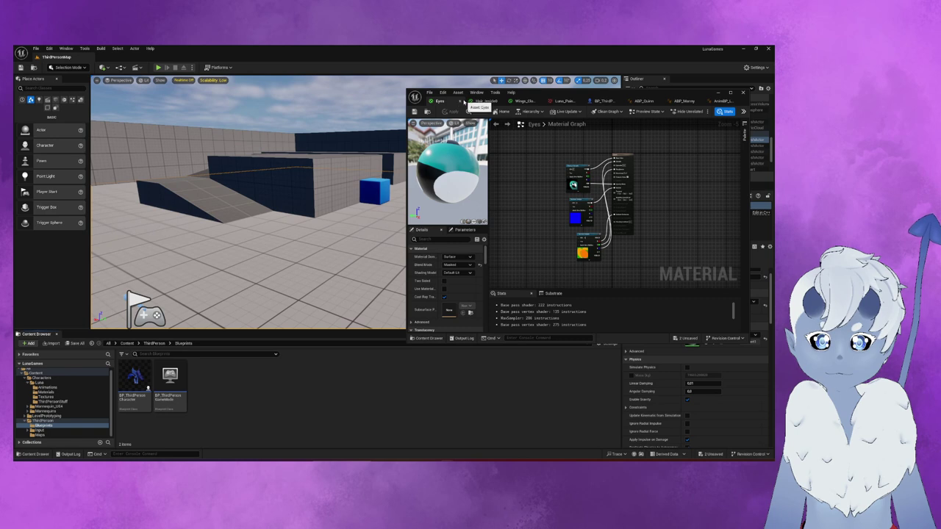
click(461, 101)
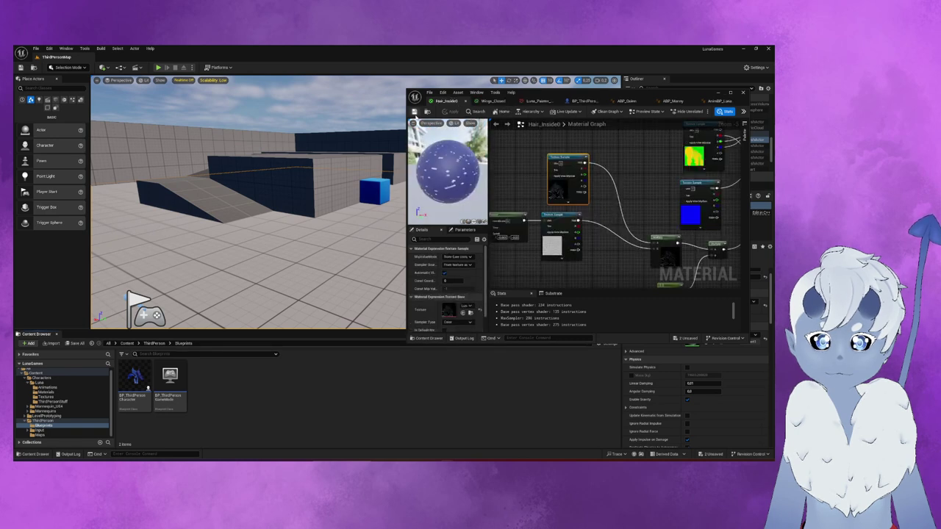
click(461, 101)
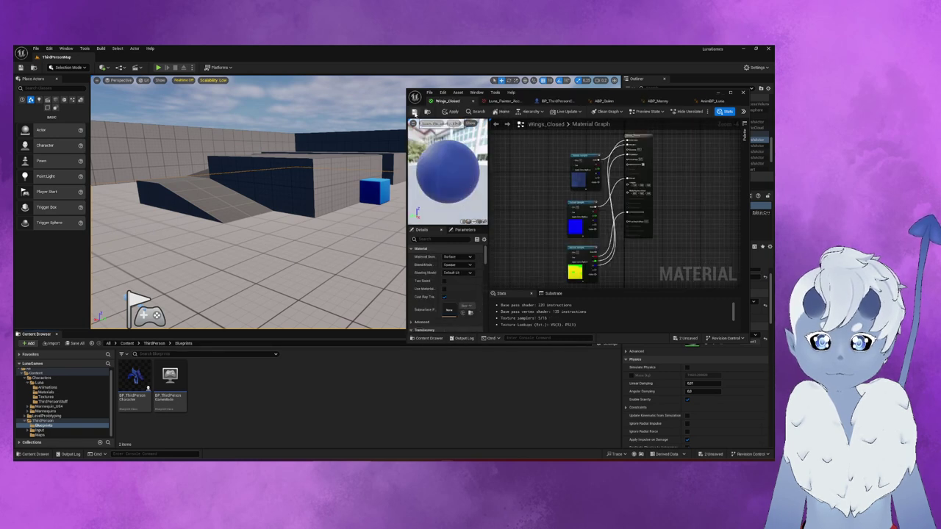
click(475, 101)
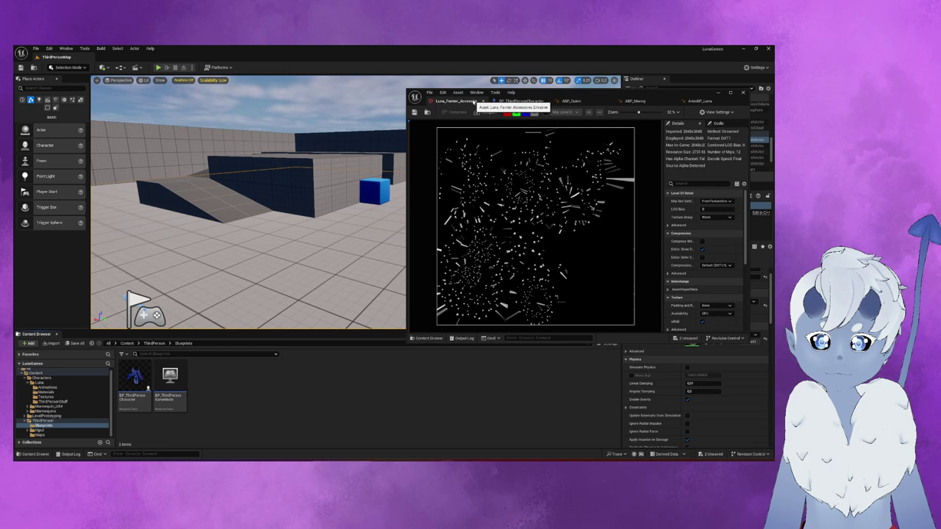
click(482, 100)
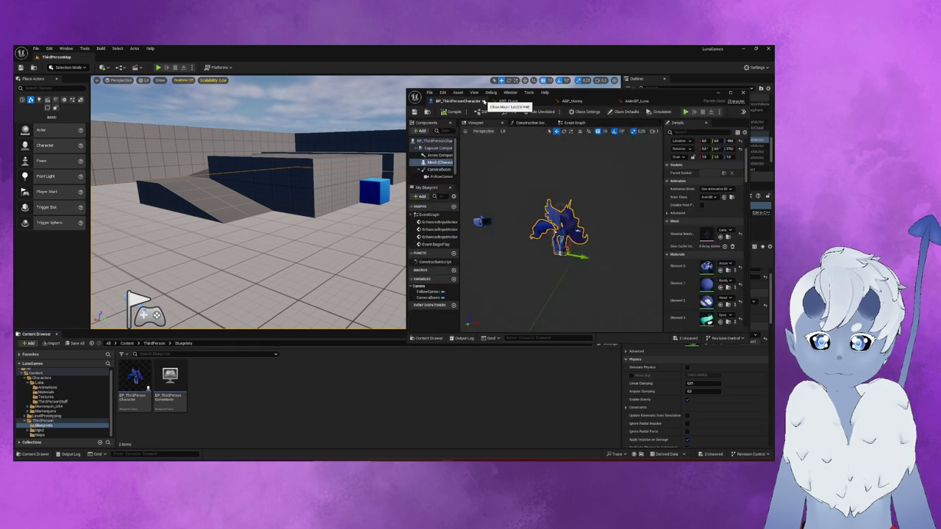
- Close ABP_Quinn, open Characters > Luna > Animations, and switch to File Explorer
click(546, 103)
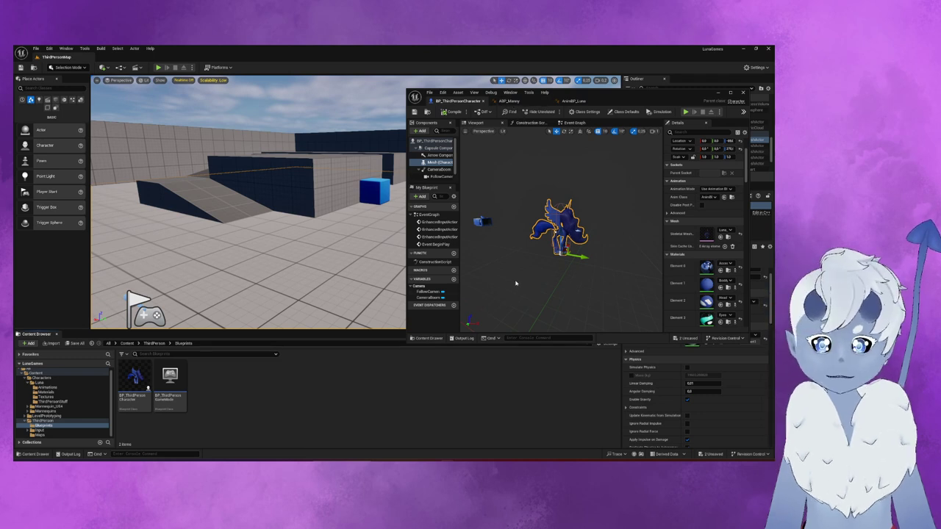
scroll(520, 279, up, 2)
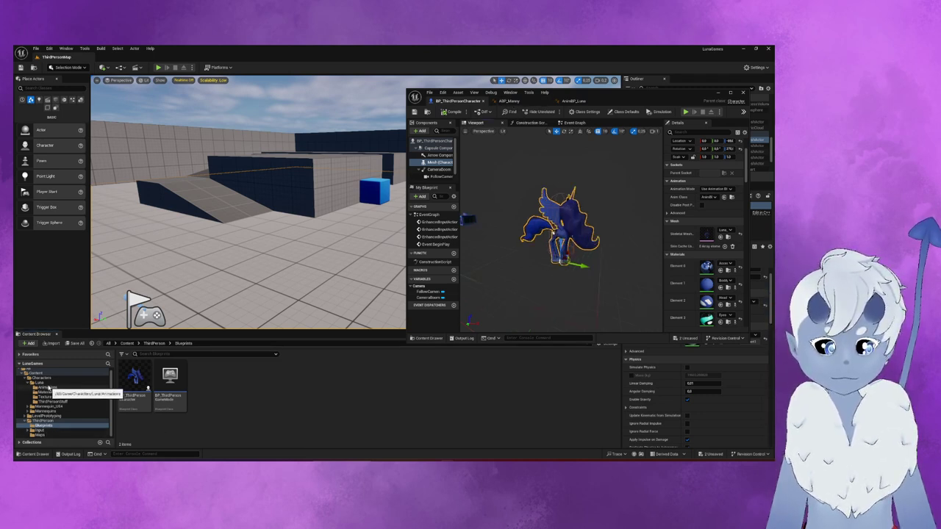
click(52, 383)
click(53, 387)
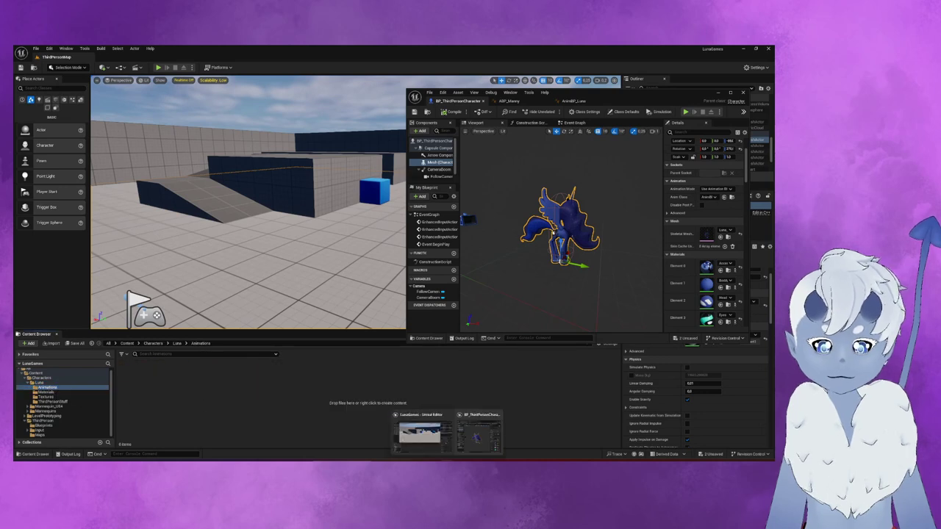
click(411, 433)
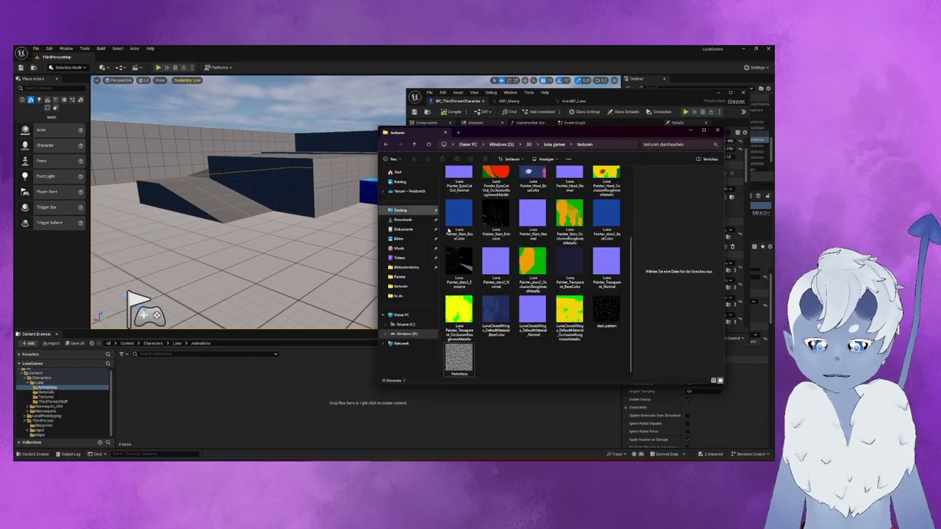
- Drag Luna_Idle.fbx from the luna games folder into Unreal's Luna Animations folder
scroll(515, 257, up, 3)
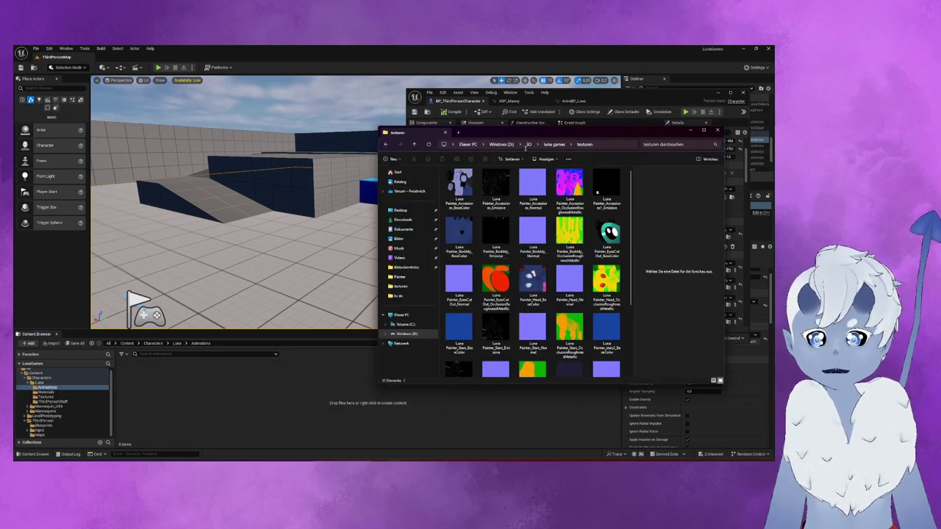
click(555, 144)
click(471, 196)
drag(471, 197, 219, 403)
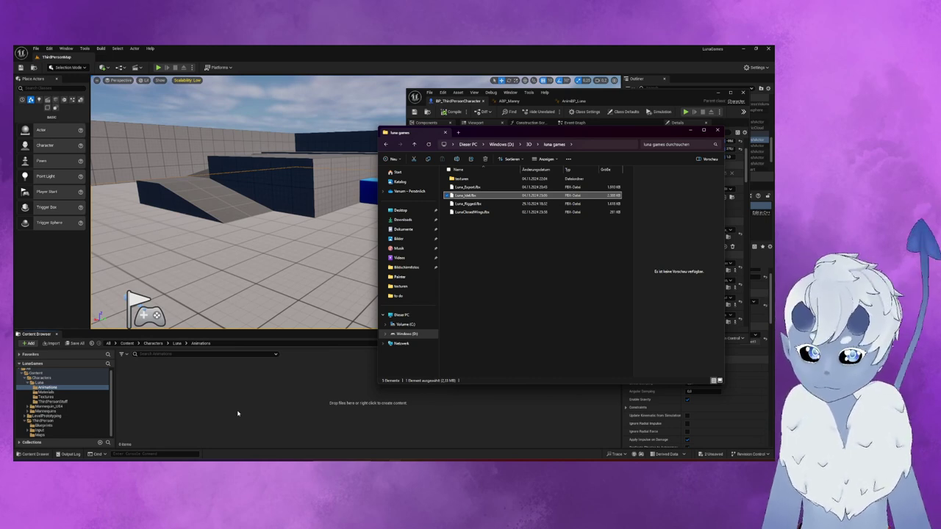
click(263, 308)
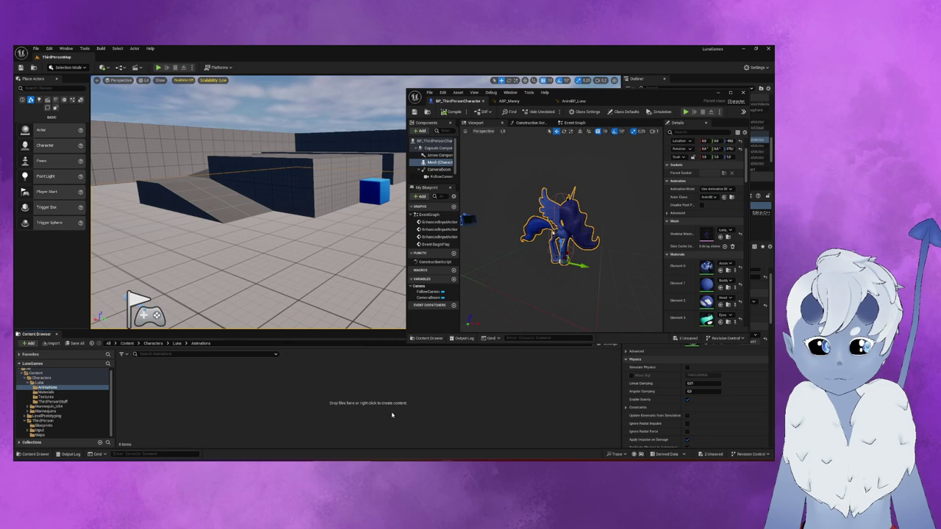
- Import Luna_Idle.fbx without the mesh, targeting Luna_Export_Skeleton, after reviewing the advanced options
click(420, 460)
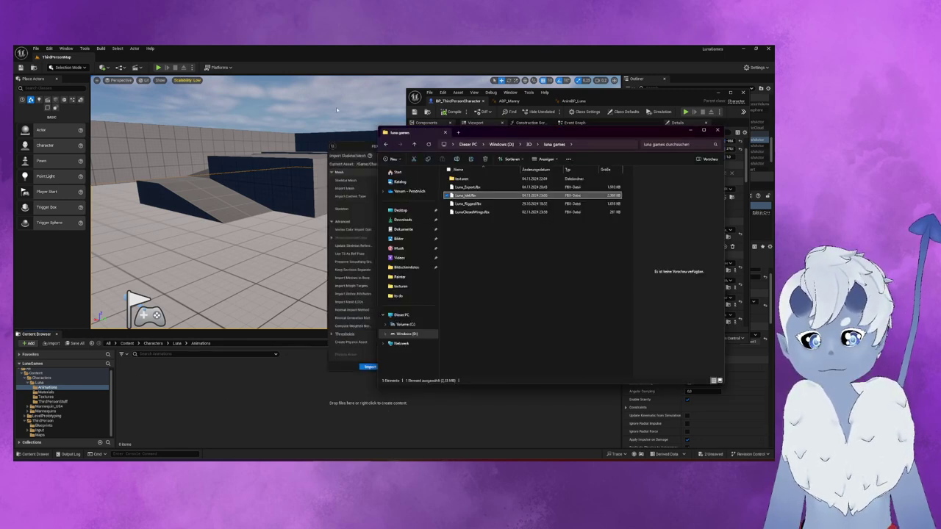
click(347, 145)
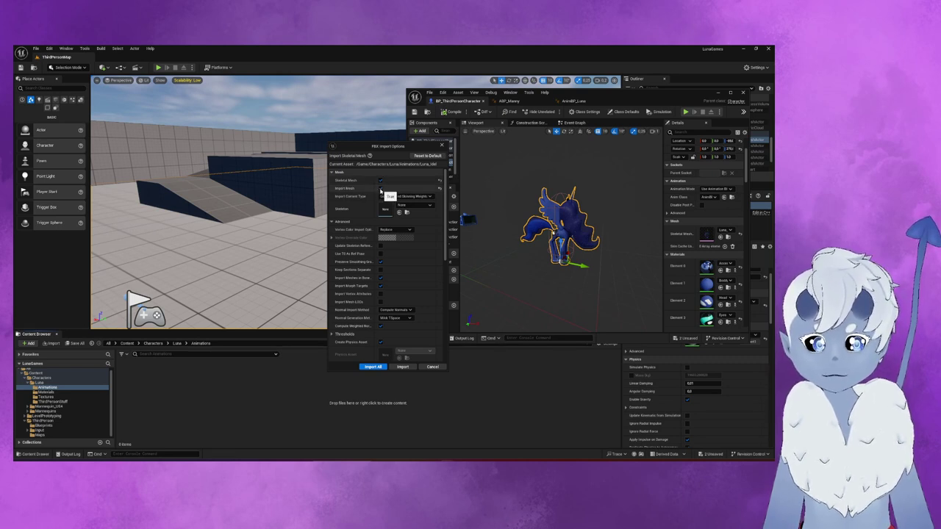
click(380, 188)
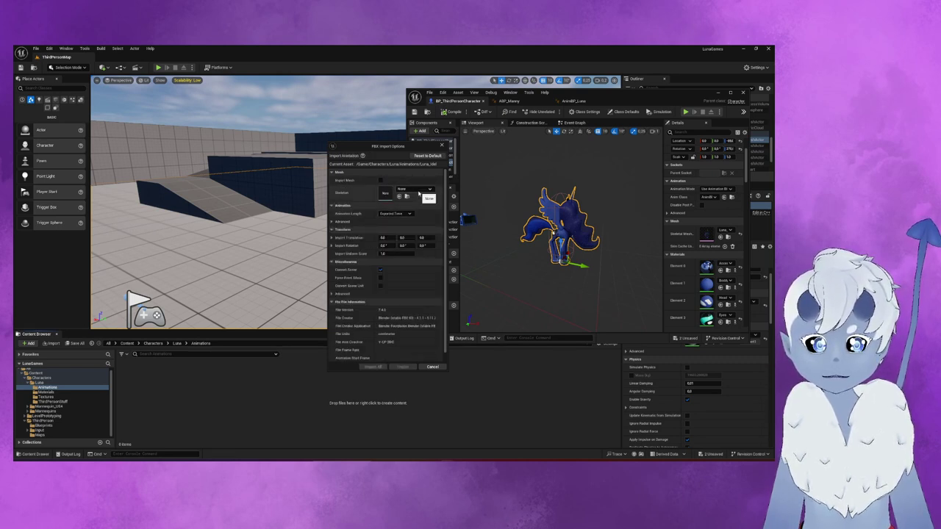
click(418, 192)
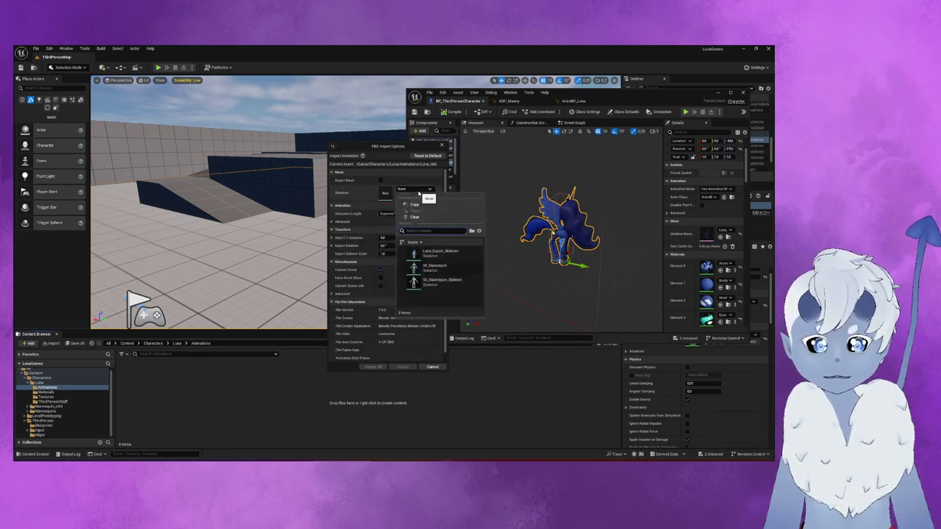
click(448, 254)
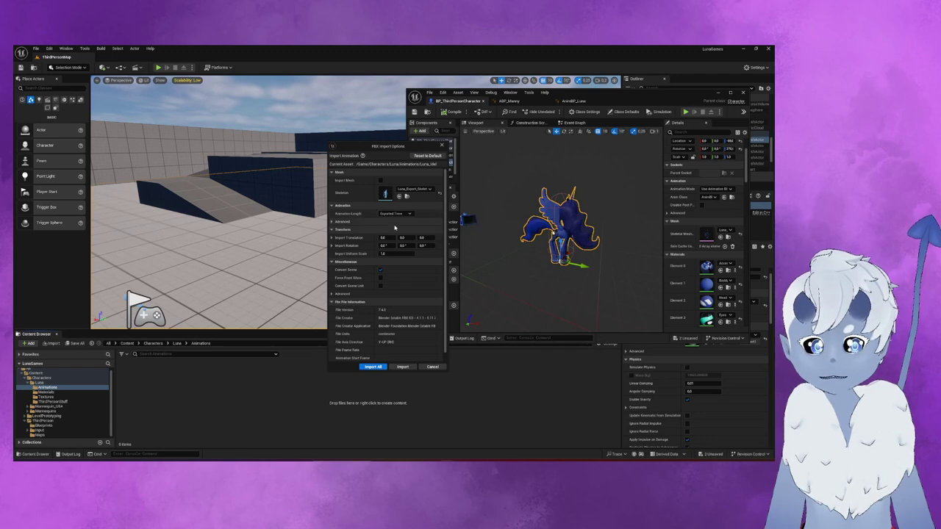
click(359, 221)
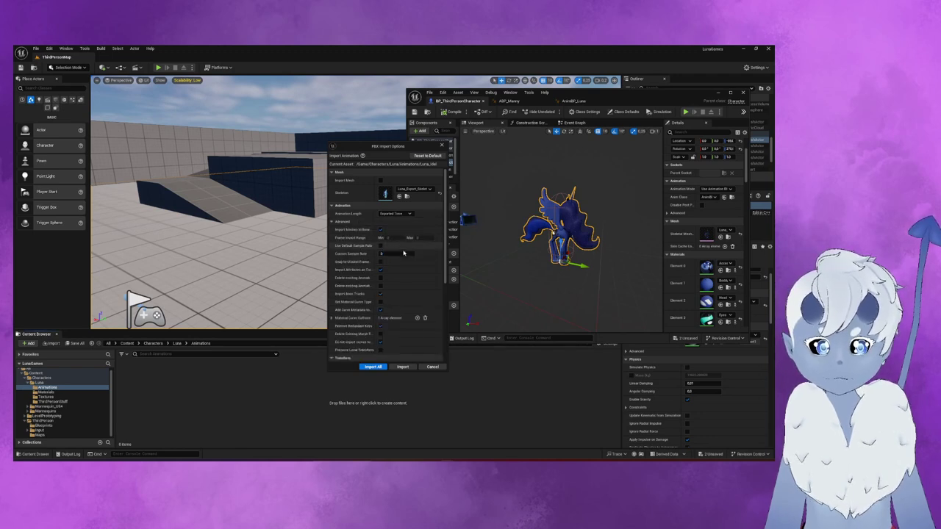
scroll(408, 263, down, 2)
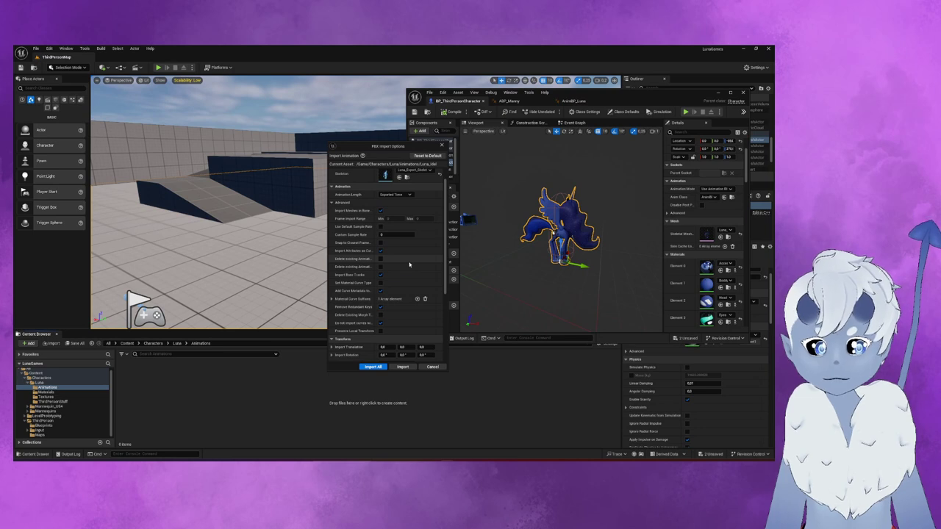
scroll(409, 264, down, 3)
scroll(408, 269, down, 3)
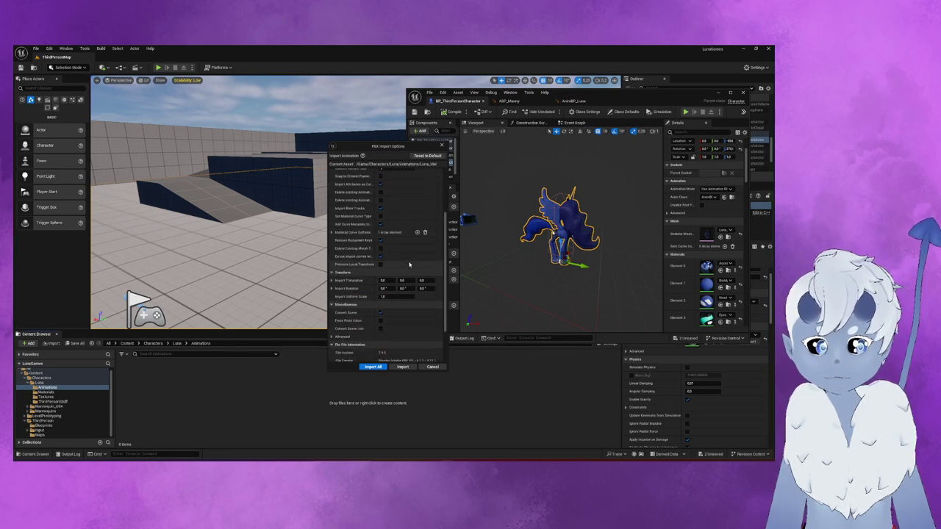
click(415, 367)
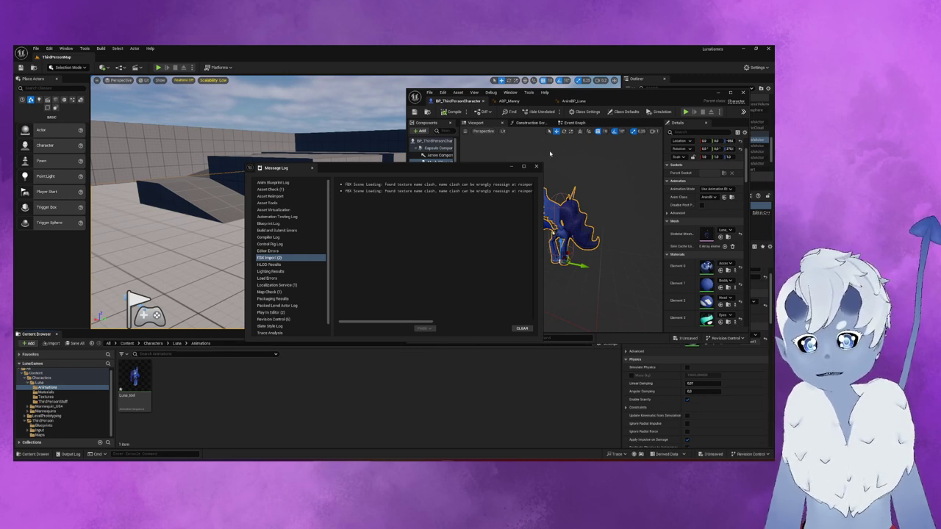
- Close the message log, open Luna_Idle to preview it, then close the animation editor
click(536, 166)
click(135, 385)
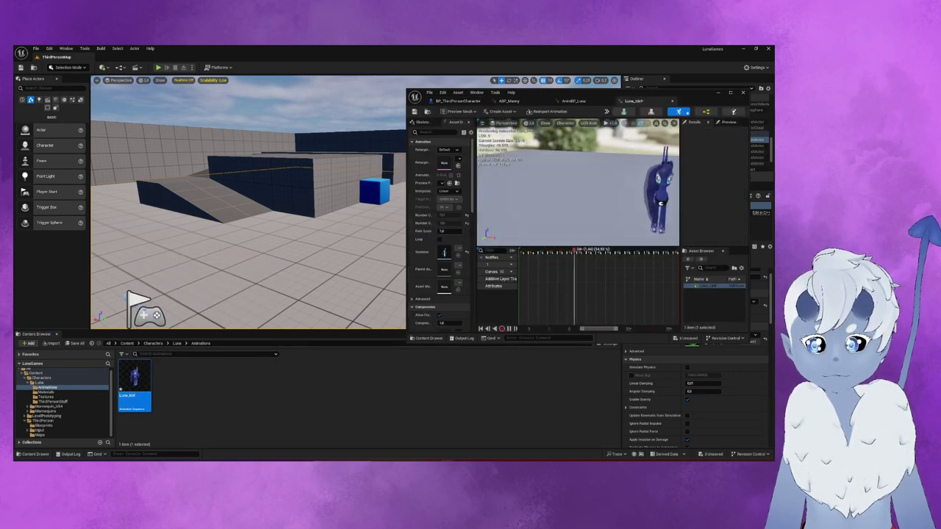
scroll(509, 171, up, 3)
scroll(509, 155, up, 4)
scroll(510, 139, up, 3)
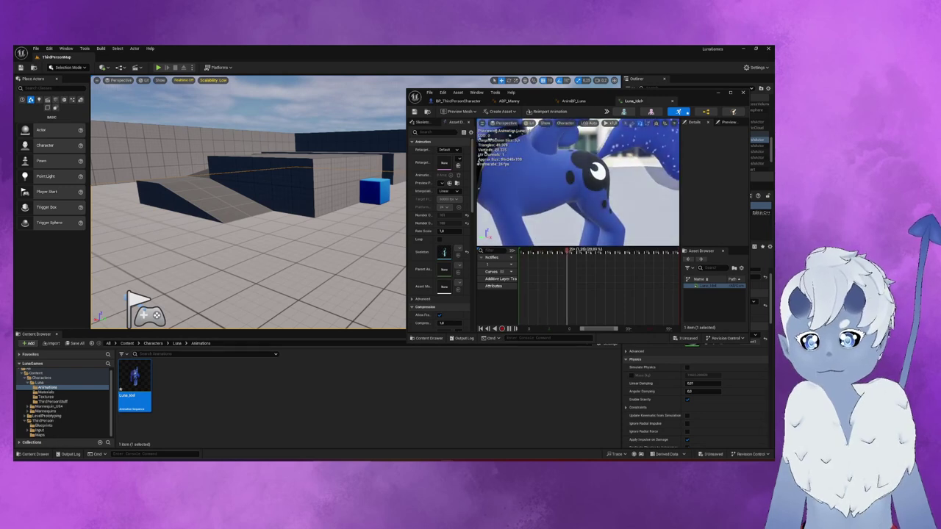
scroll(578, 181, up, 2)
scroll(578, 181, up, 2)
scroll(577, 181, up, 2)
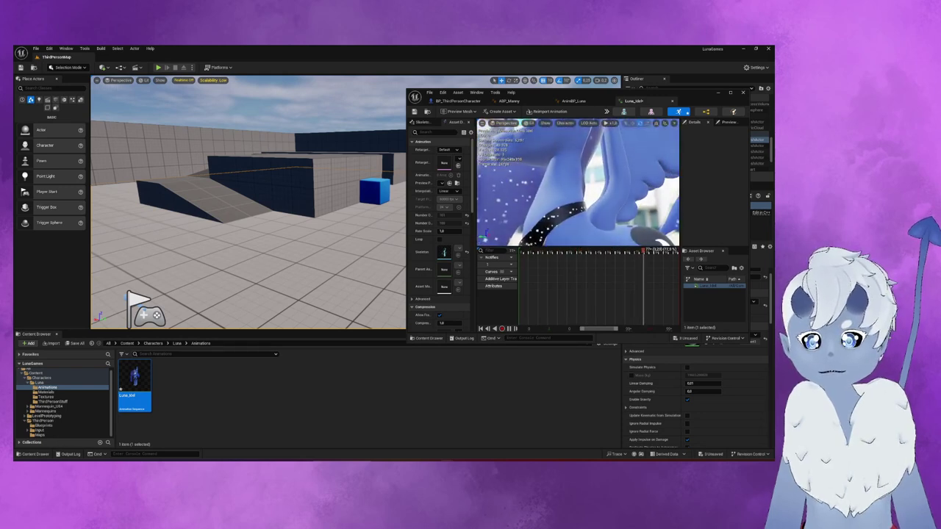
scroll(578, 181, down, 10)
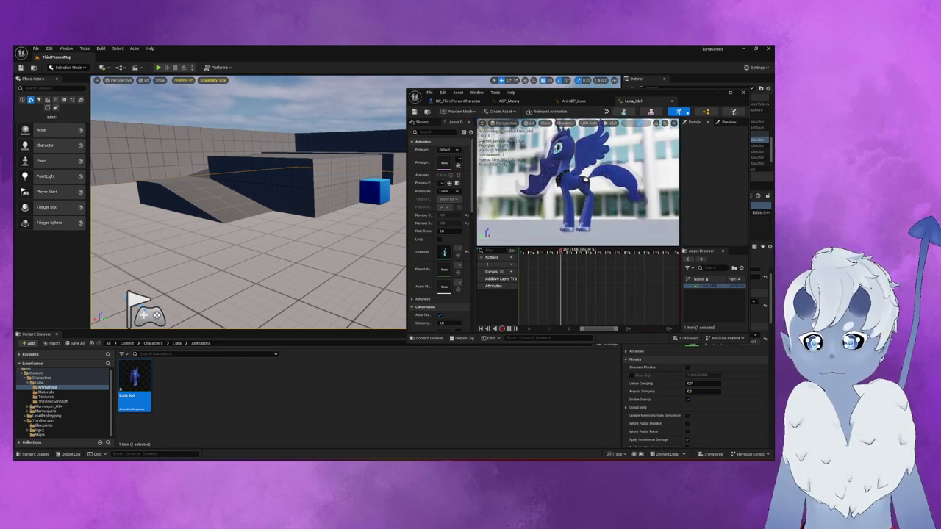
scroll(627, 201, up, 3)
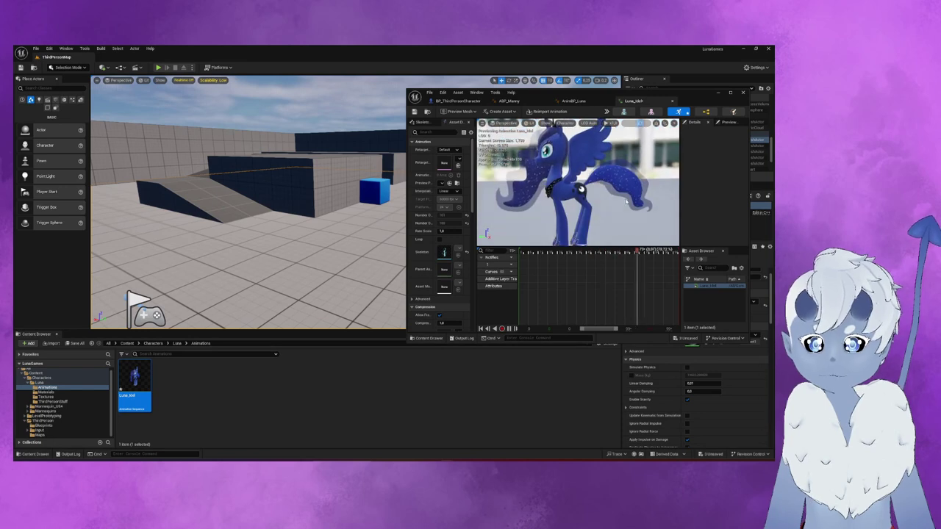
click(742, 94)
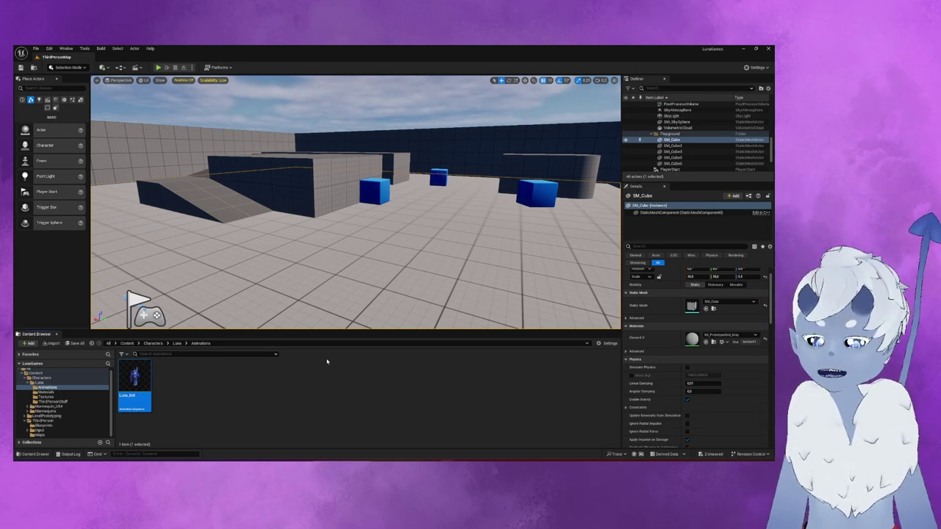
- Clear the Content Browser selection and return to the Luna rig in Blender
click(280, 405)
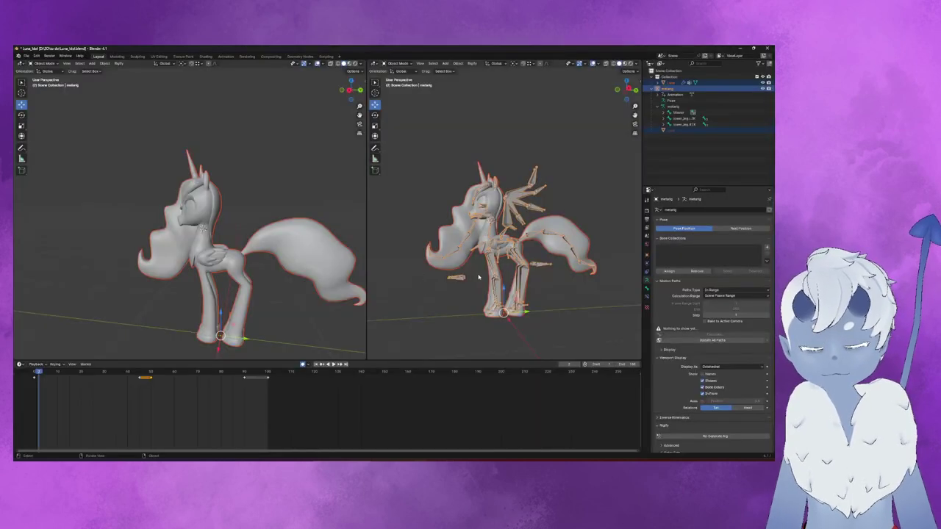
scroll(479, 277, up, 1)
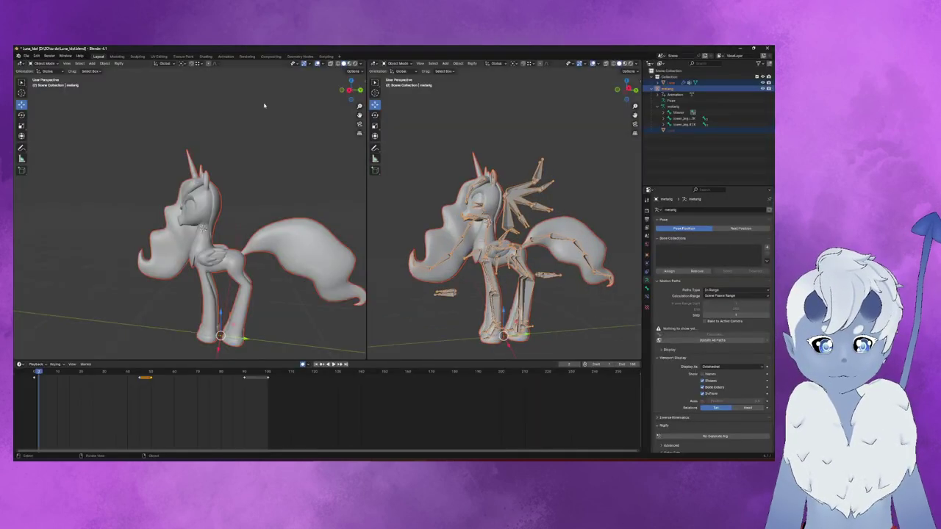
- Deselect the Luna mesh and put the rig into Pose Mode
shift+click(213, 242)
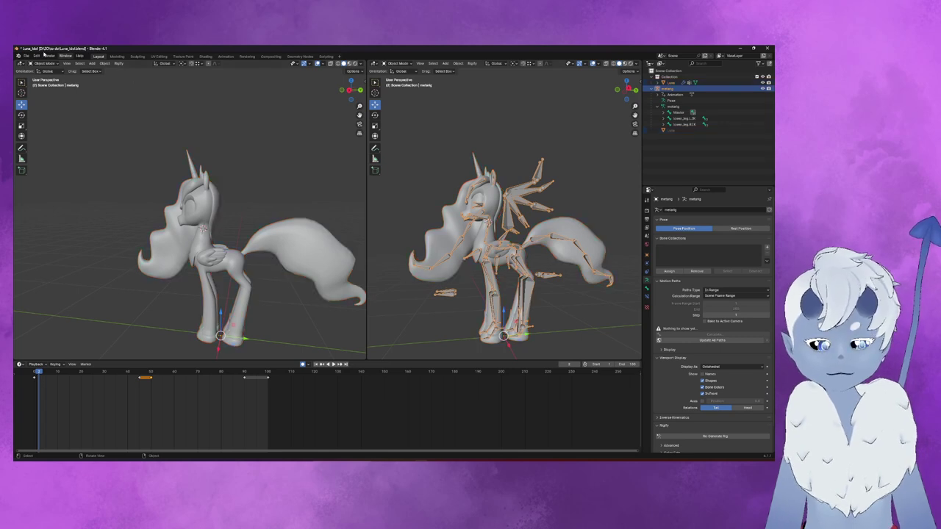
click(38, 63)
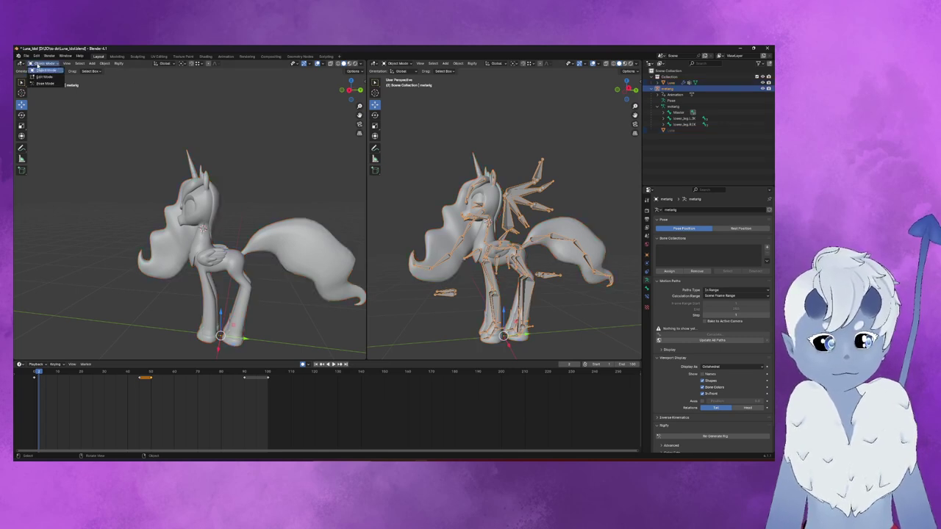
click(44, 83)
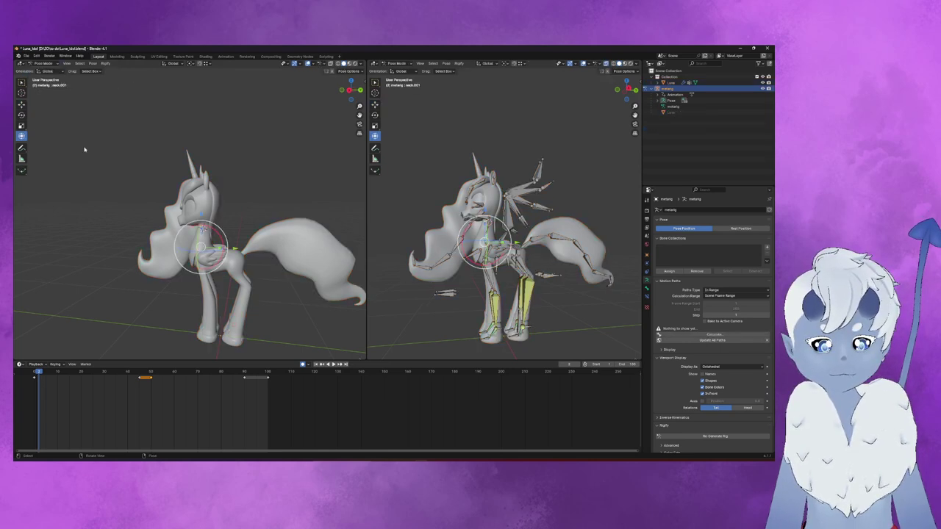
- Try deleting the frame 90–100 keyframes and resetting the pose, then undo the reset
drag(296, 414, 29, 371)
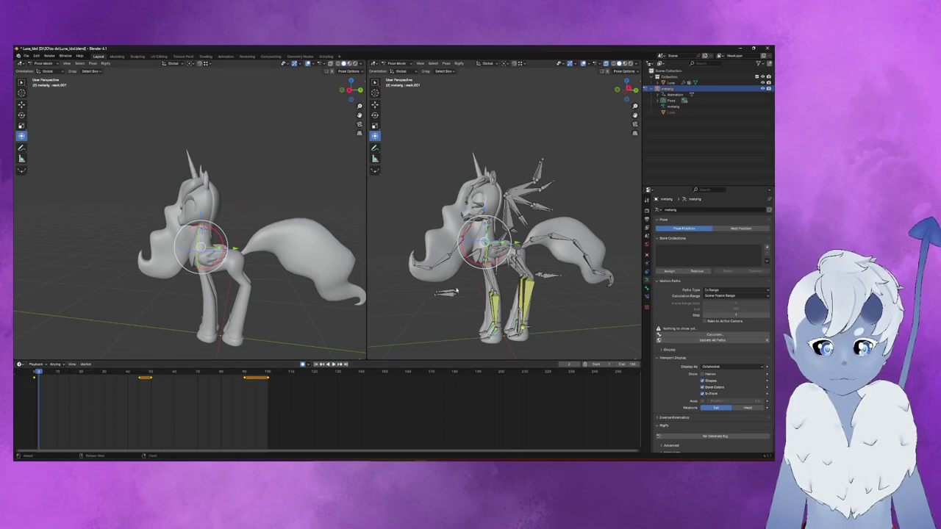
key(a)
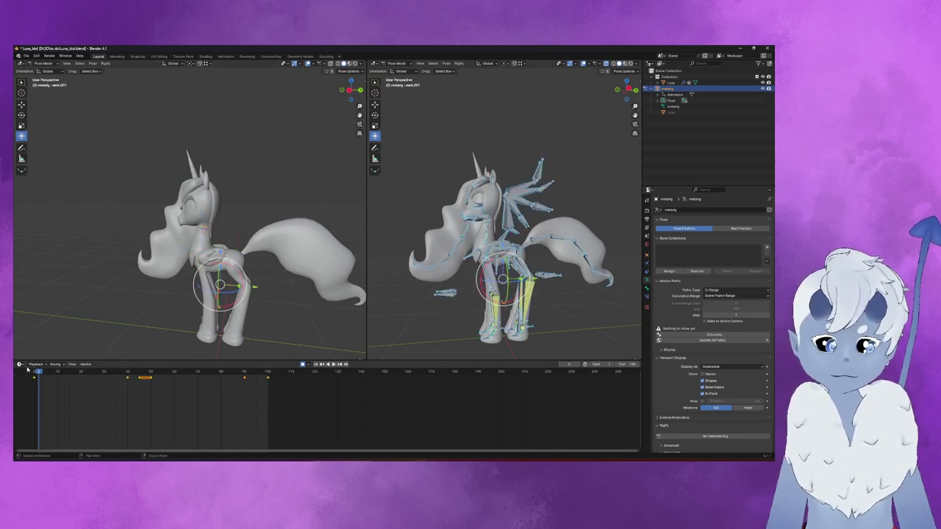
key(Delete)
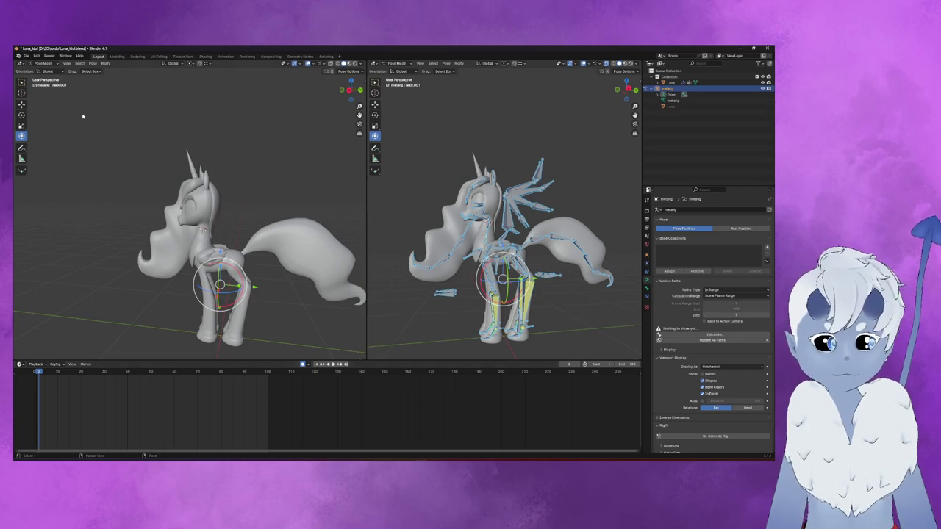
right_click(426, 262)
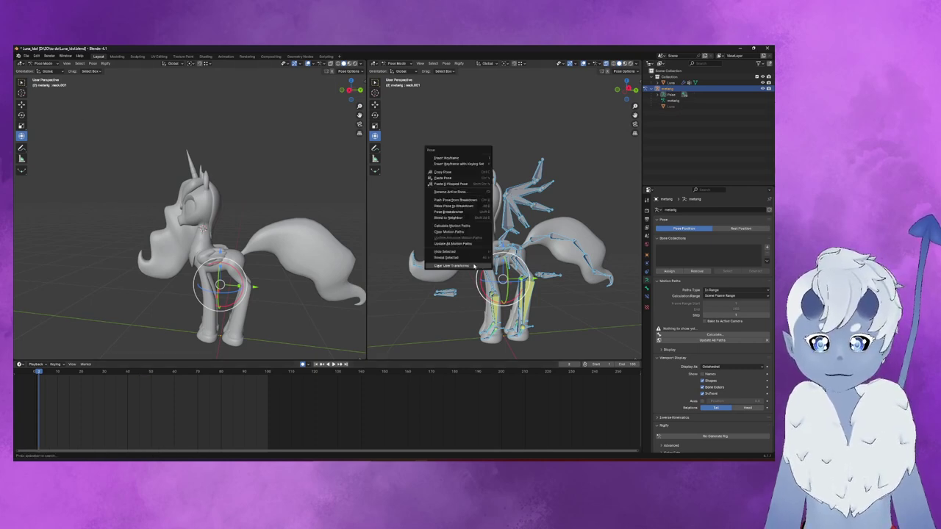
click(475, 265)
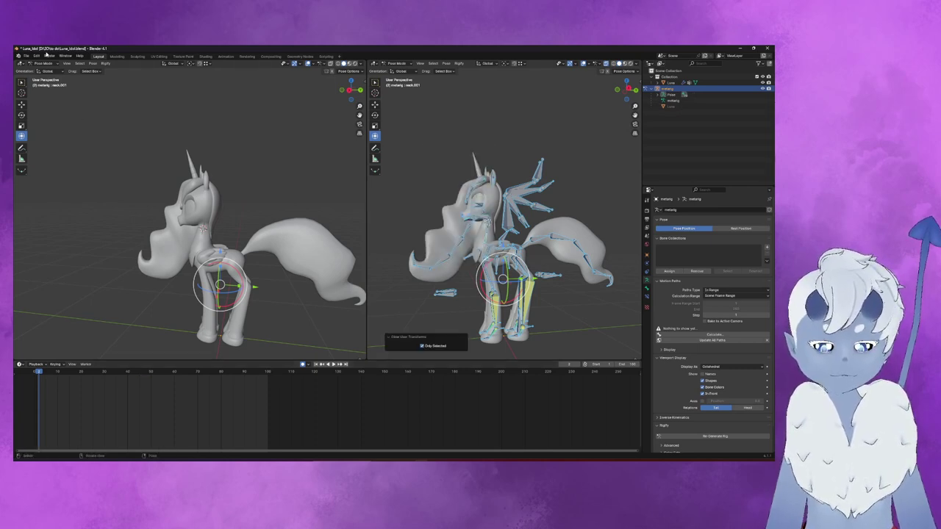
key(ctrl+z)
key(ctrl+z)
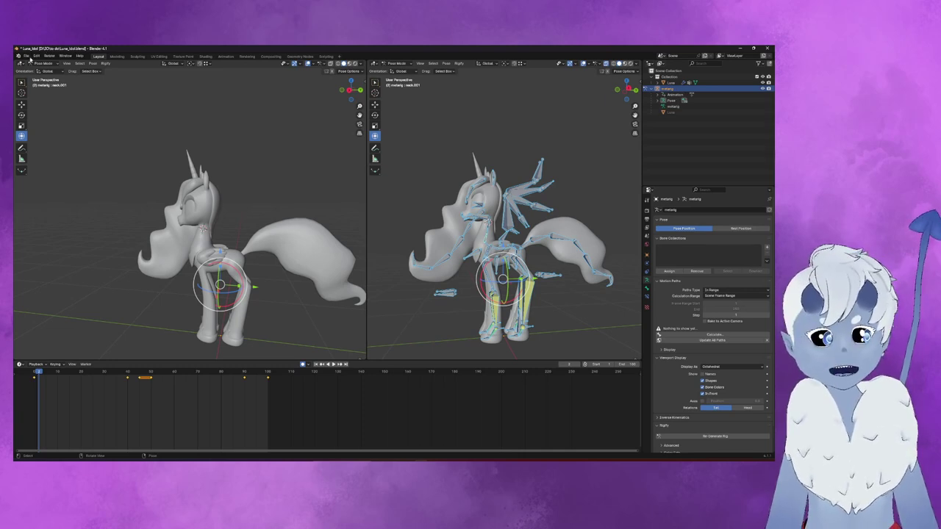
- Save the project as Luna_Walk.blend, replacing Idol in the file name
click(26, 57)
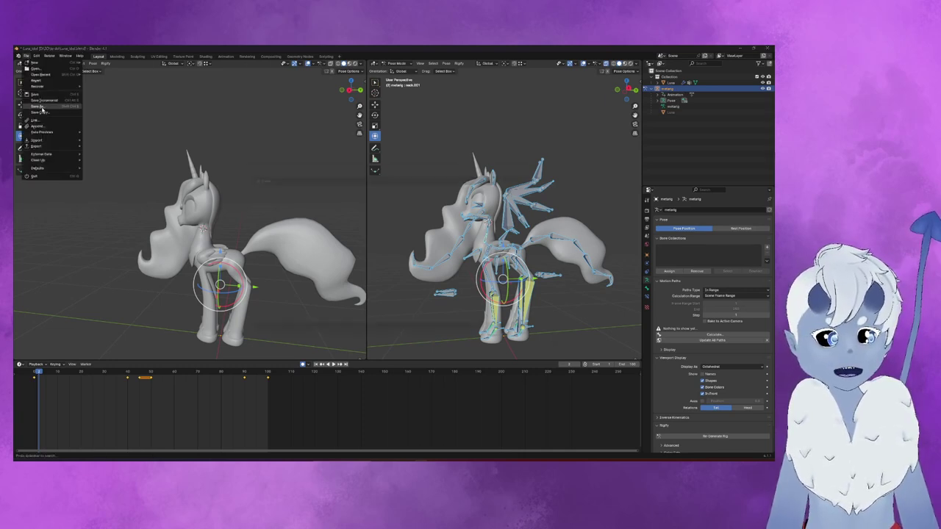
click(41, 107)
double_click(321, 329)
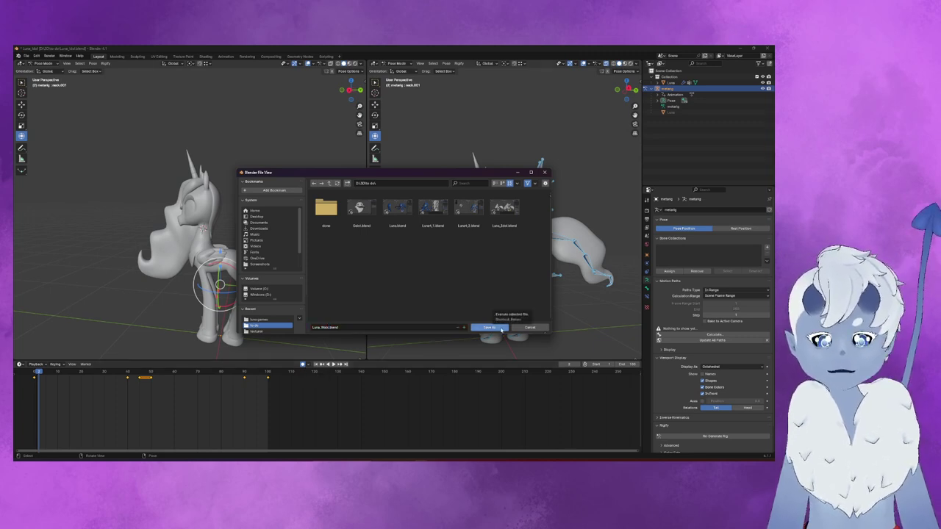
click(501, 328)
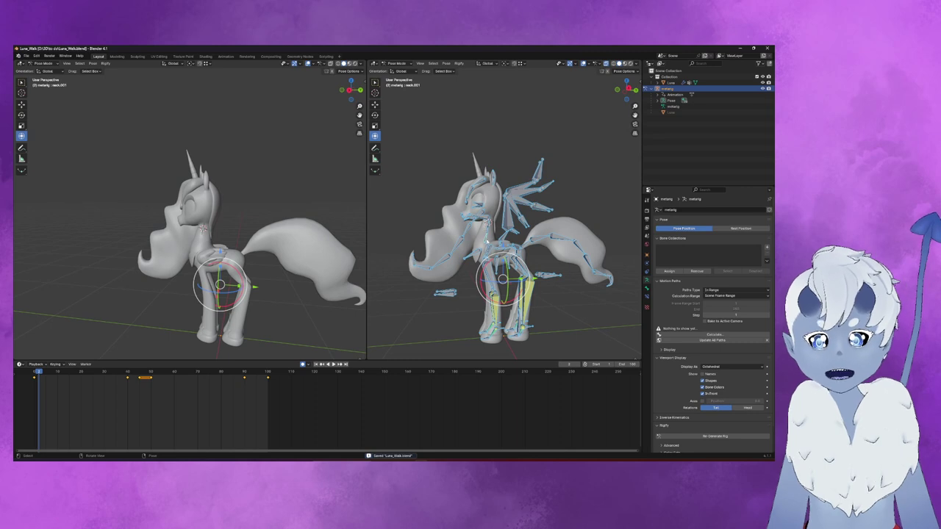
- Delete both keyframe groups from the timeline, view the pony side-on, then switch to the browser
drag(65, 419, 274, 376)
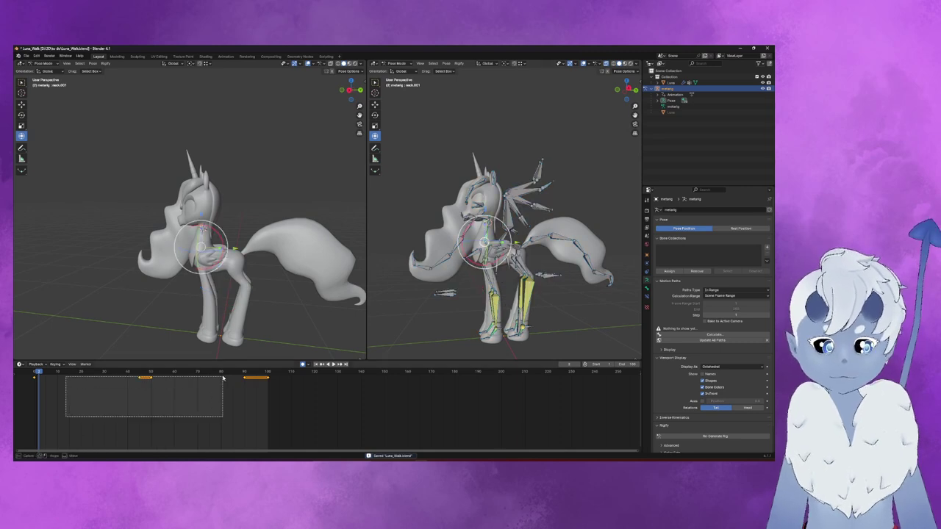
key(Delete)
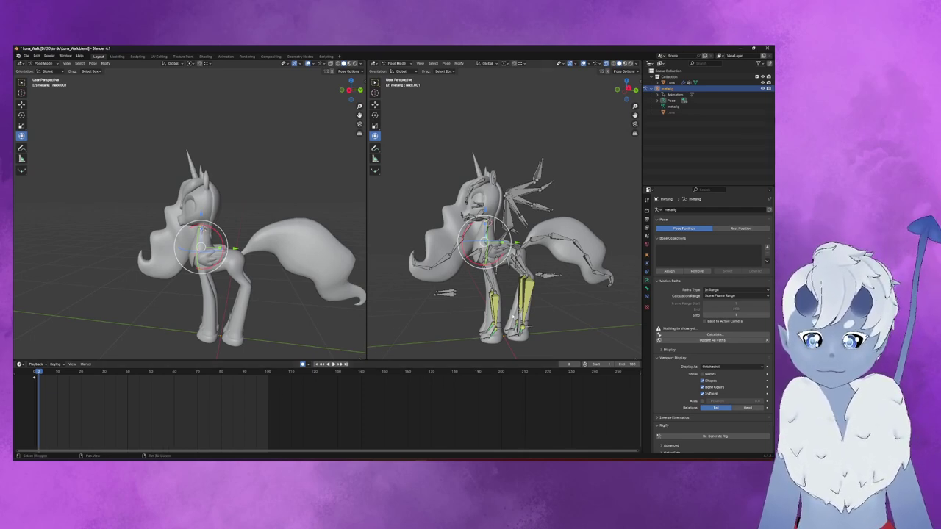
scroll(513, 313, up, 3)
mouse_move(513, 313)
middle_down()
mouse_move(504, 268)
mouse_move(513, 299)
middle_up()
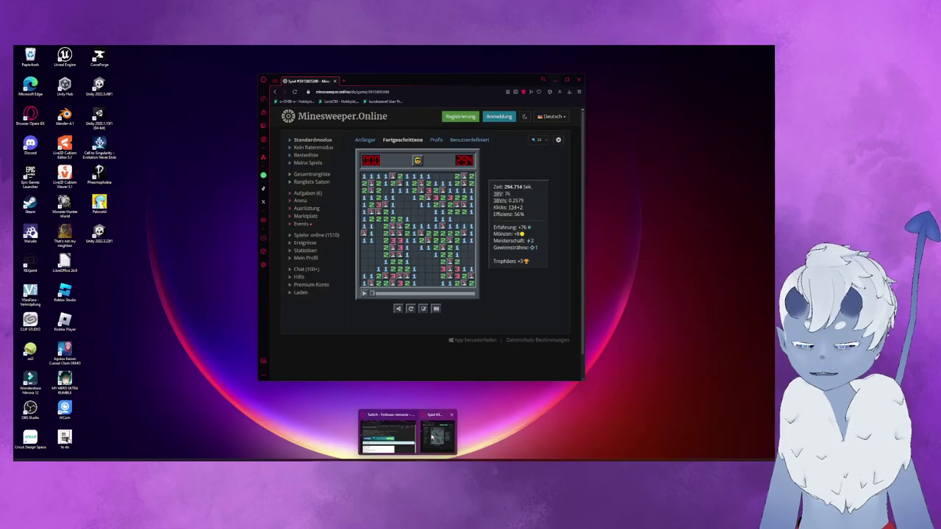
click(396, 439)
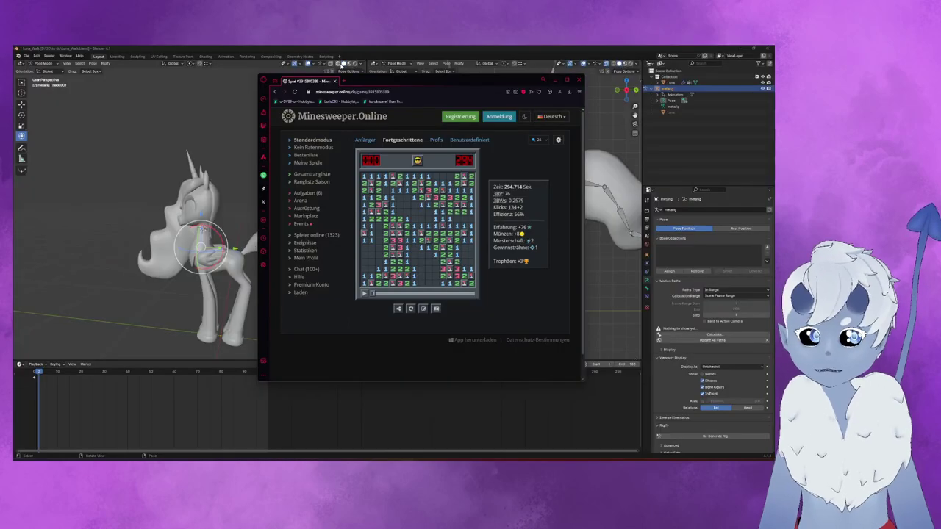
- Search Google for 'mlp lunagames' in a new tab and show the video results
click(342, 81)
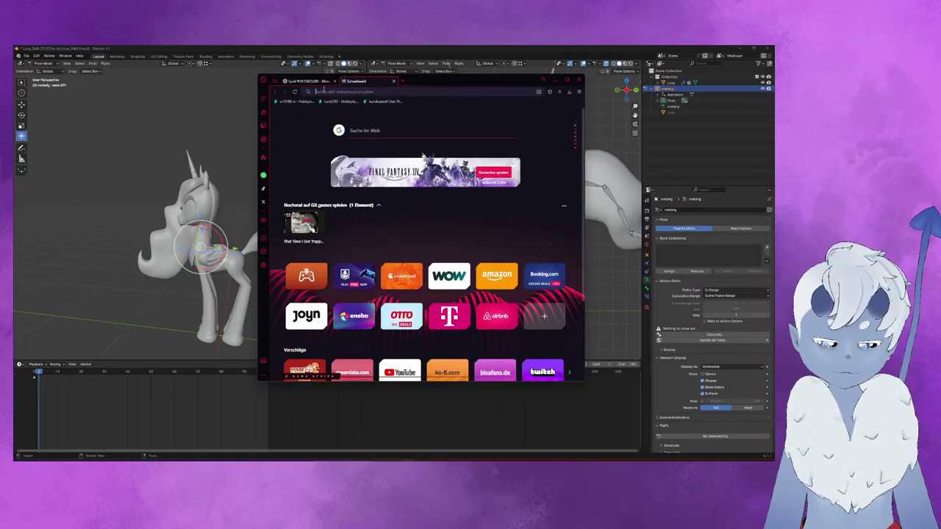
text(mlp)
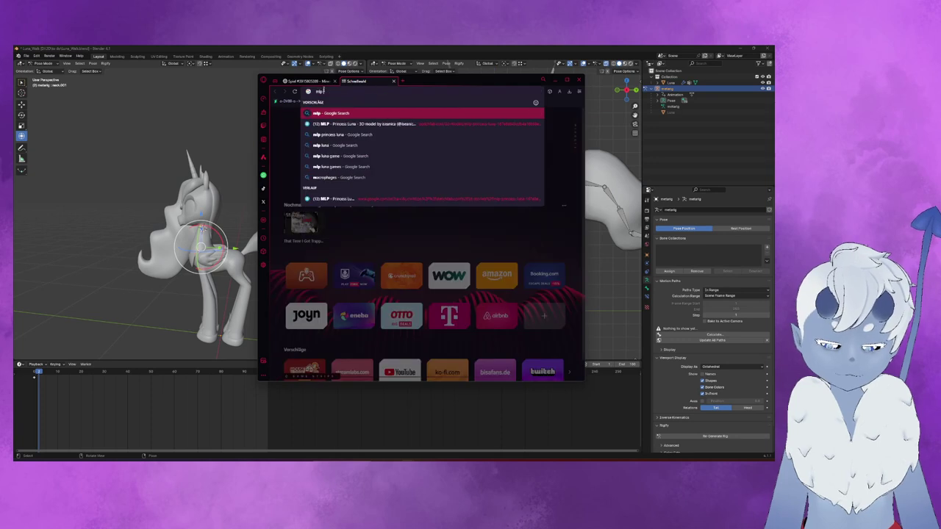
text( lunage)
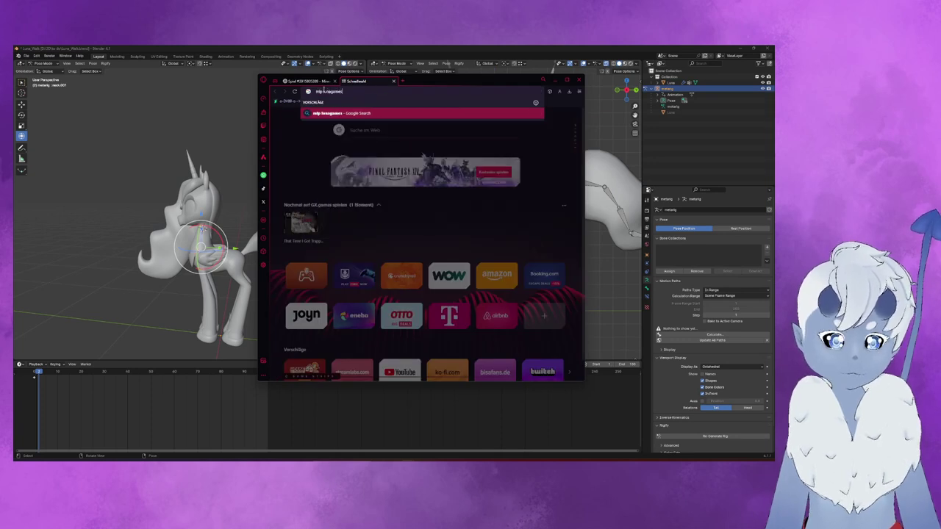
key(Return)
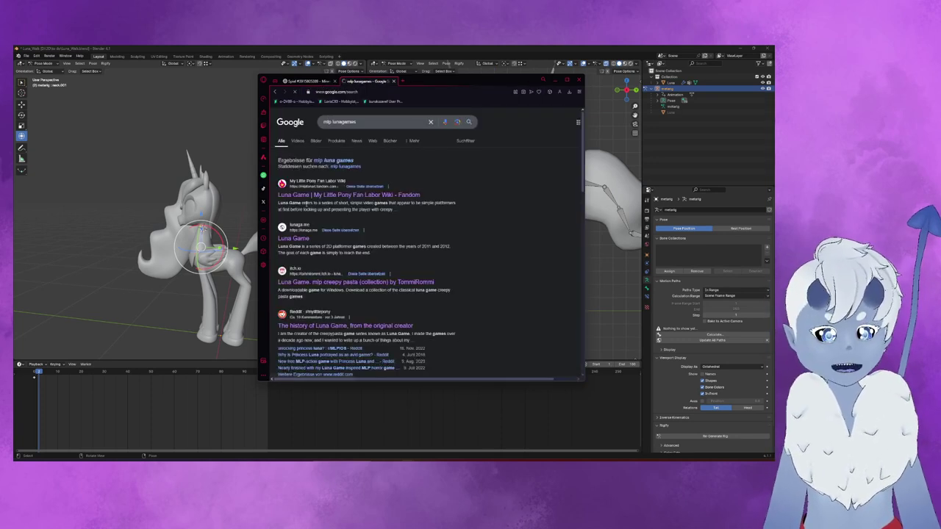
click(315, 141)
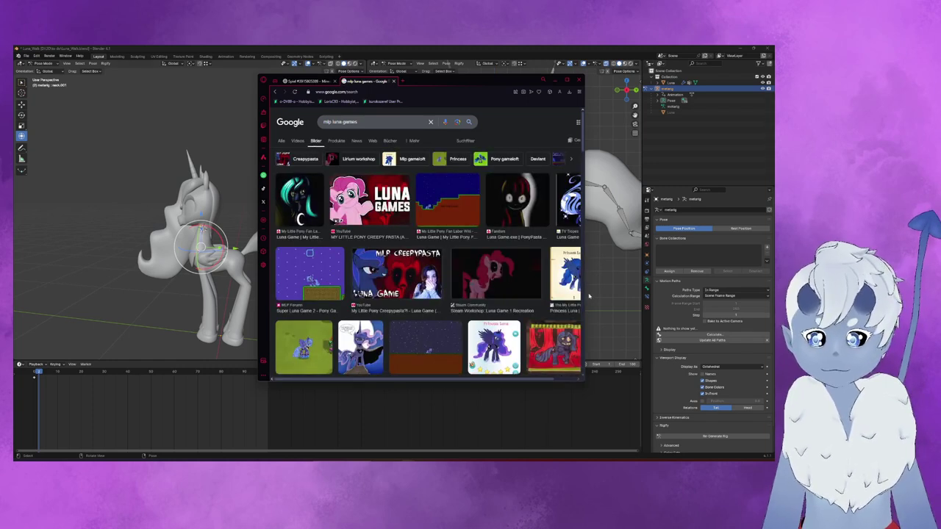
drag(588, 291, 711, 288)
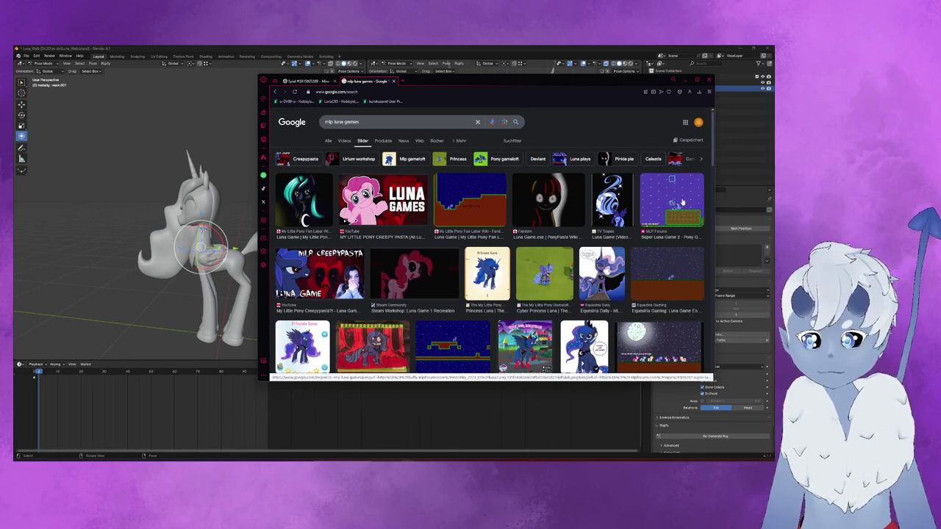
scroll(682, 201, down, 2)
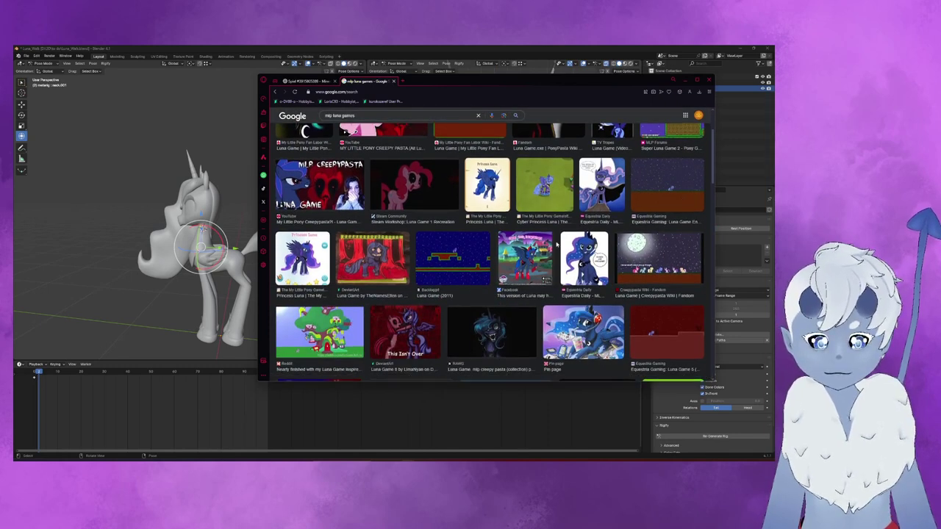
scroll(351, 143, up, 2)
click(351, 141)
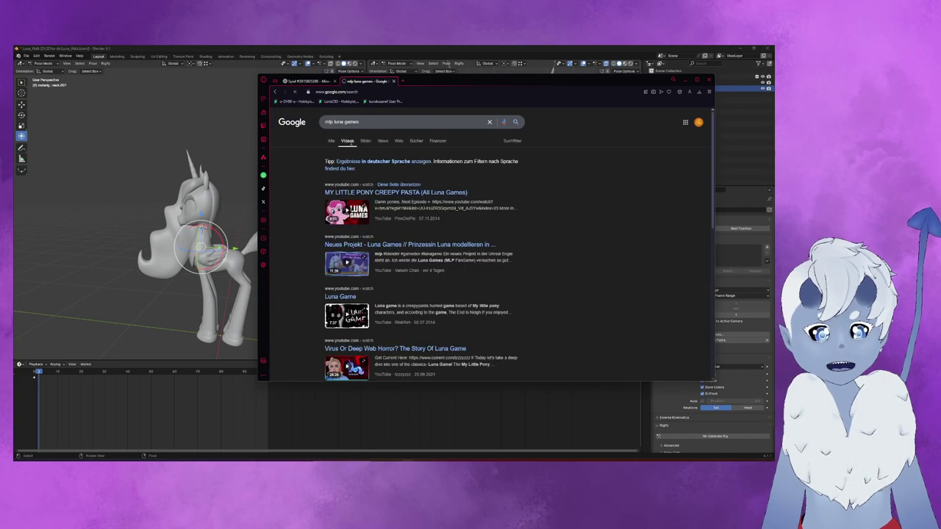
mouse_move(347, 263)
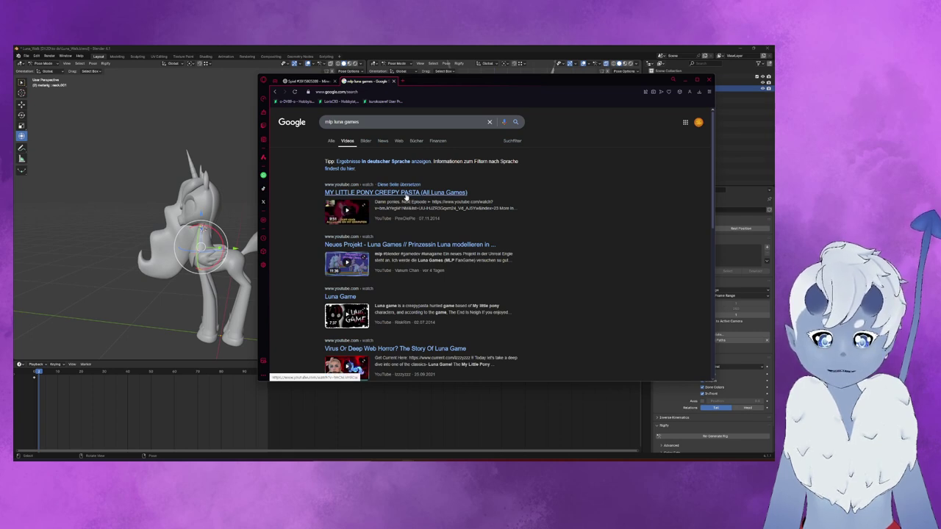
- Open the MY LITTLE PONY CREEPY PASTA video and scrub it back to about 0:04
click(405, 194)
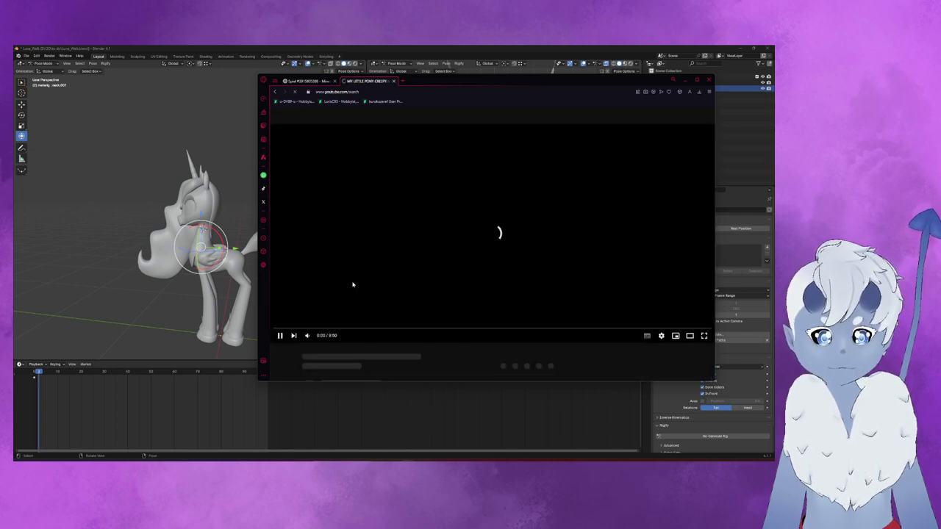
click(324, 336)
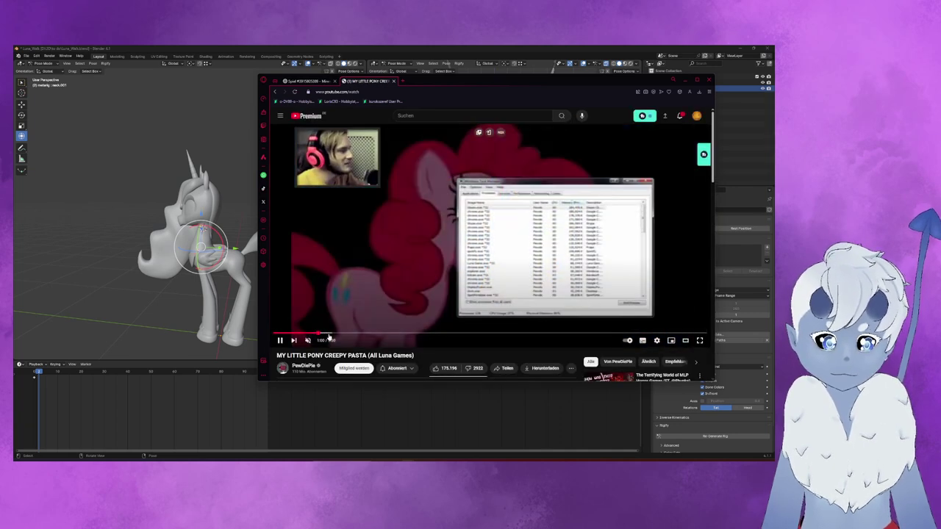
click(346, 333)
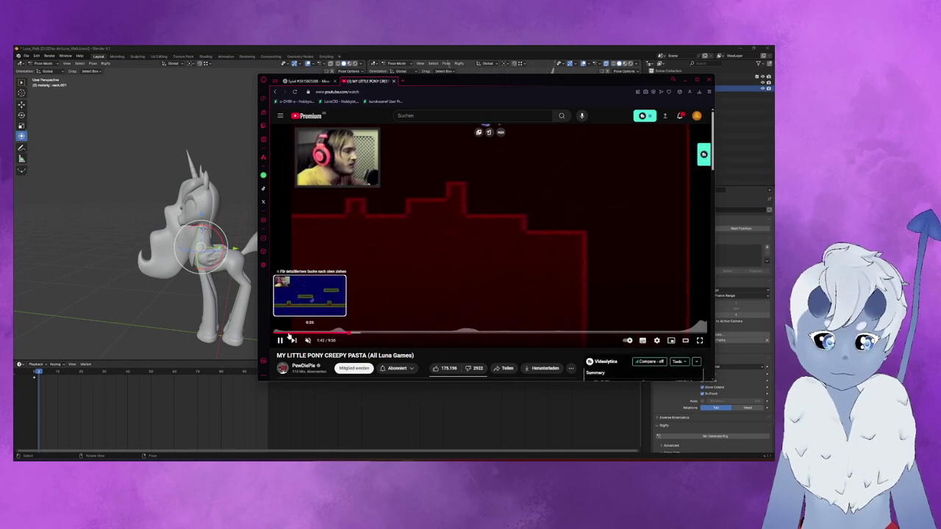
click(286, 335)
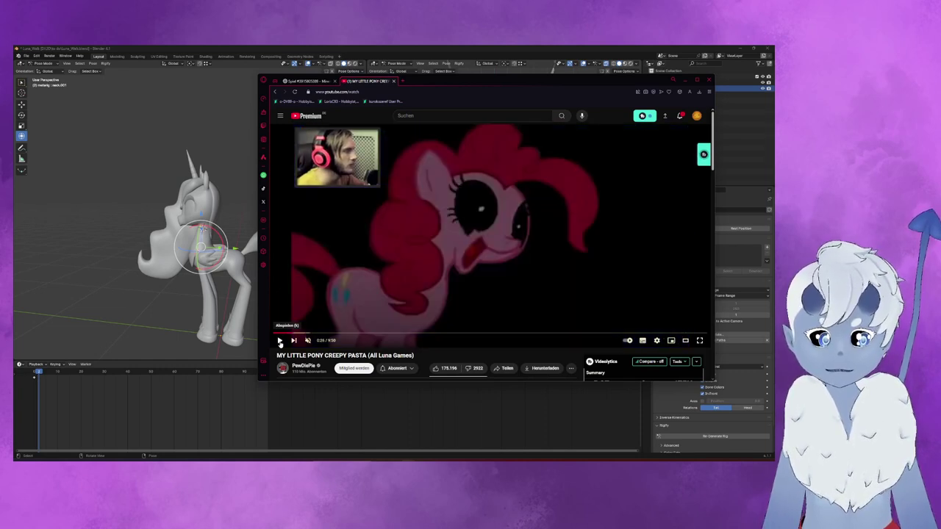
click(277, 332)
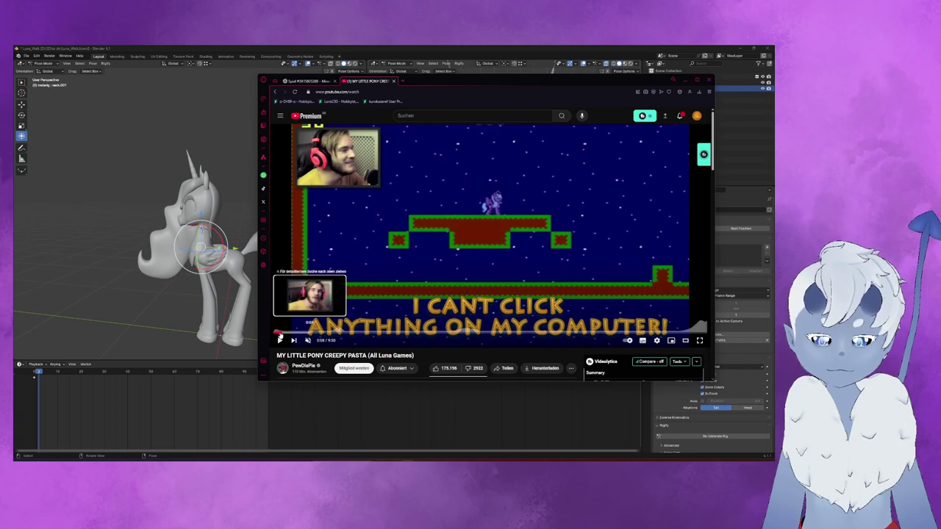
click(278, 333)
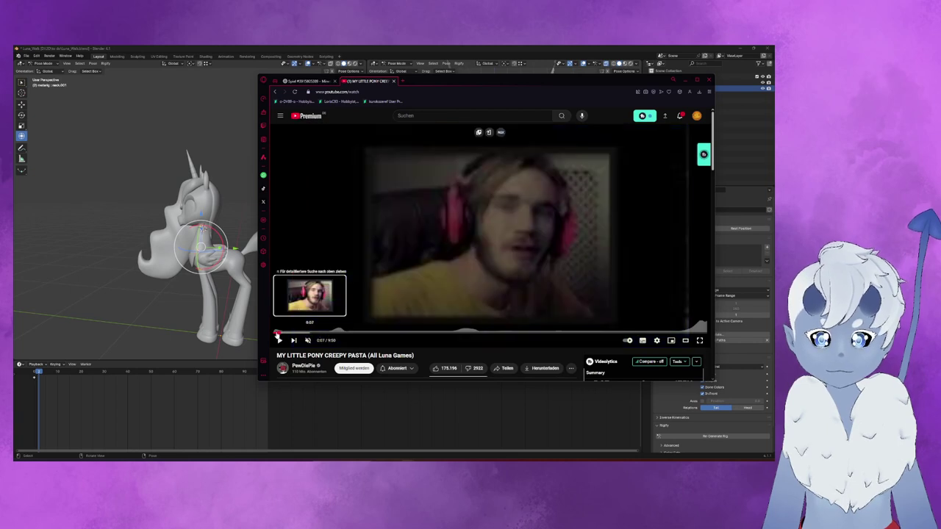
click(276, 332)
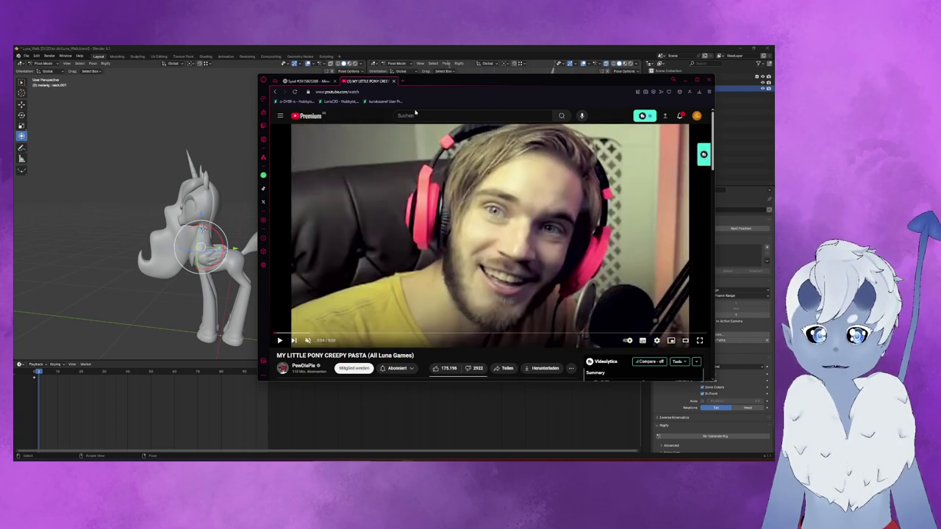
click(416, 115)
- Search YouTube for 'mlp walk cycle', pause MLP Animation Analysis: Walk It Off, and move the browser aside
text(mlp)
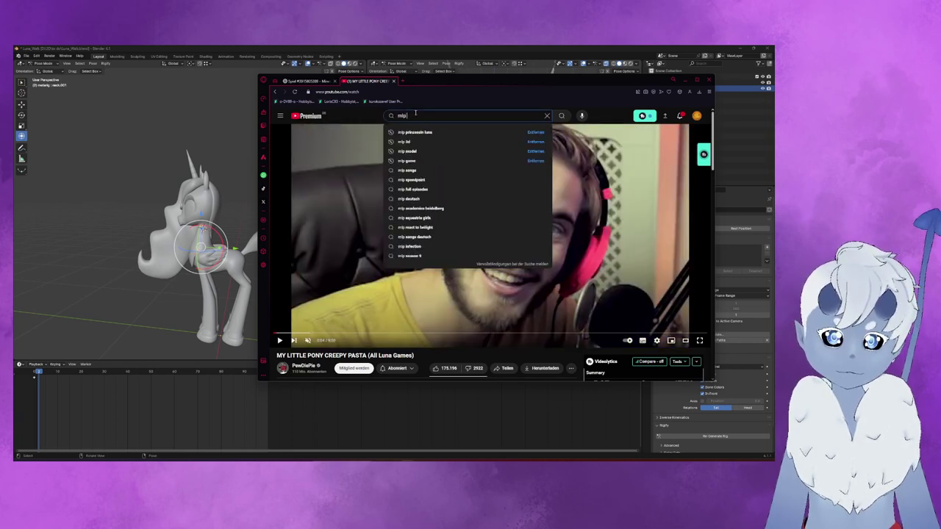
text( walk cycle)
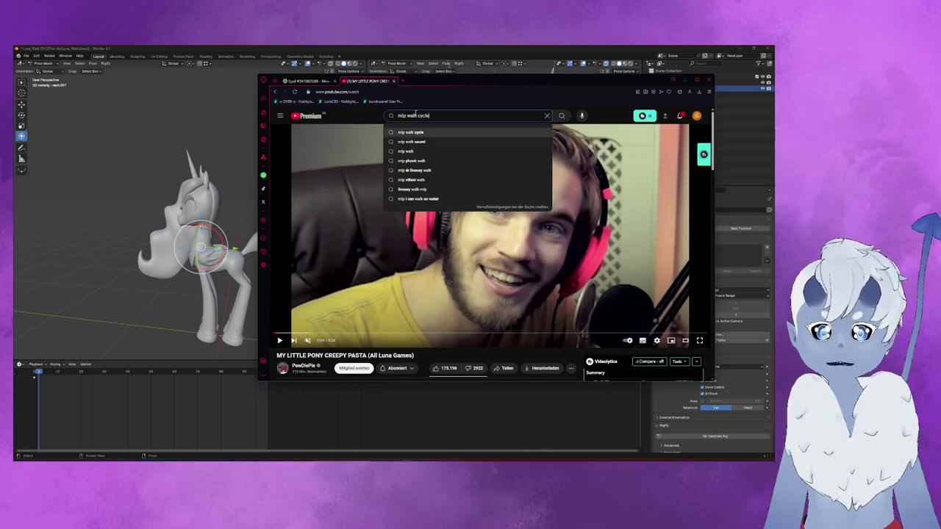
click(412, 132)
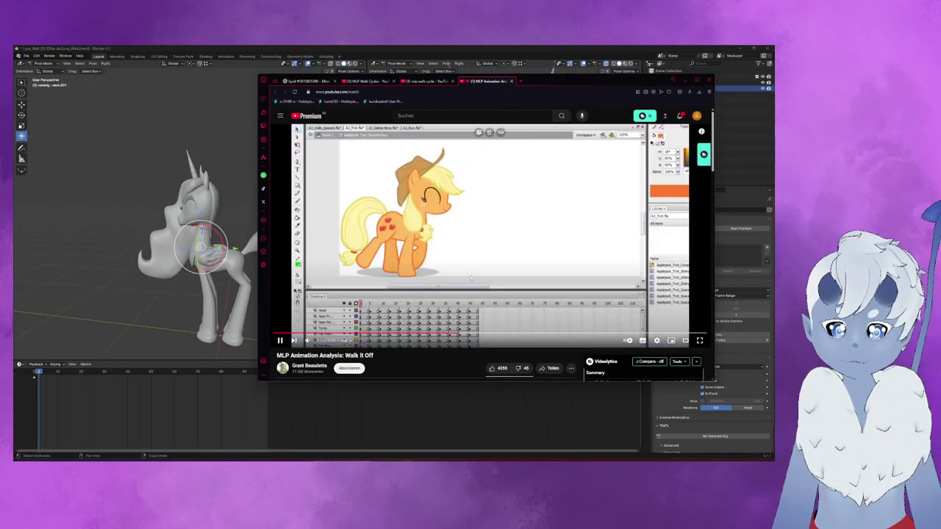
click(471, 277)
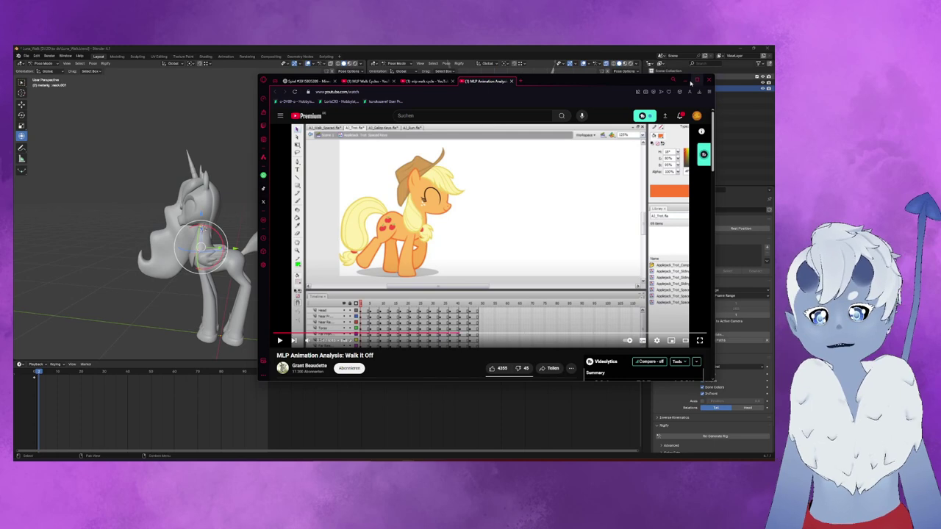
drag(540, 86, 742, 138)
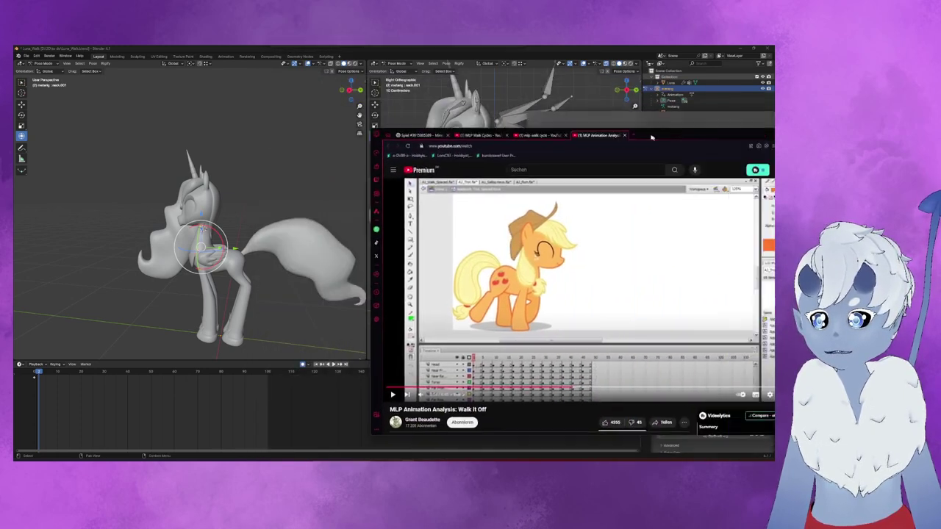
- Dock the browser on the right and Blender on the left, widening Blender
drag(743, 137, 771, 140)
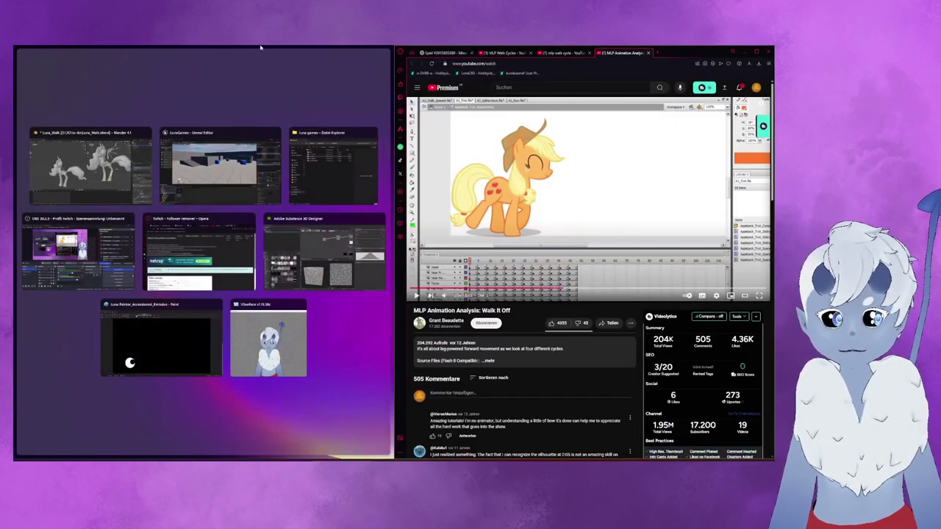
click(106, 157)
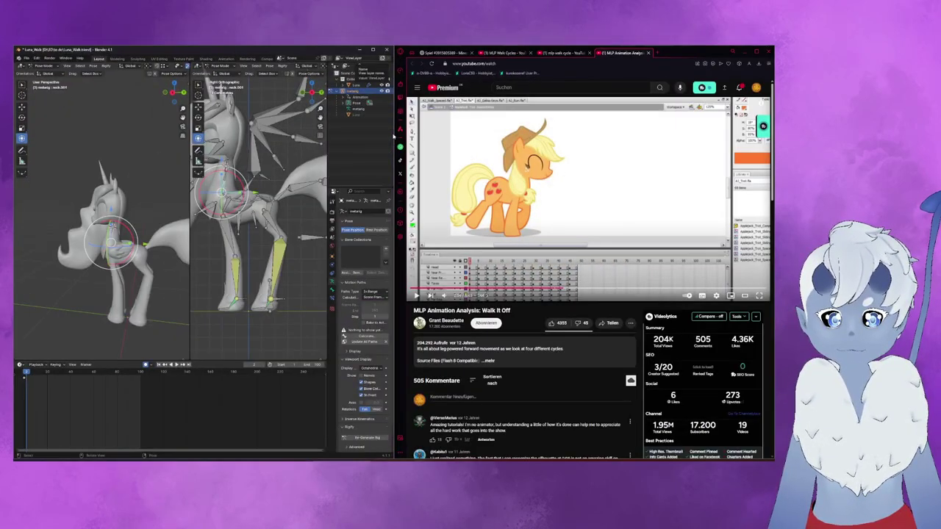
drag(393, 133, 504, 122)
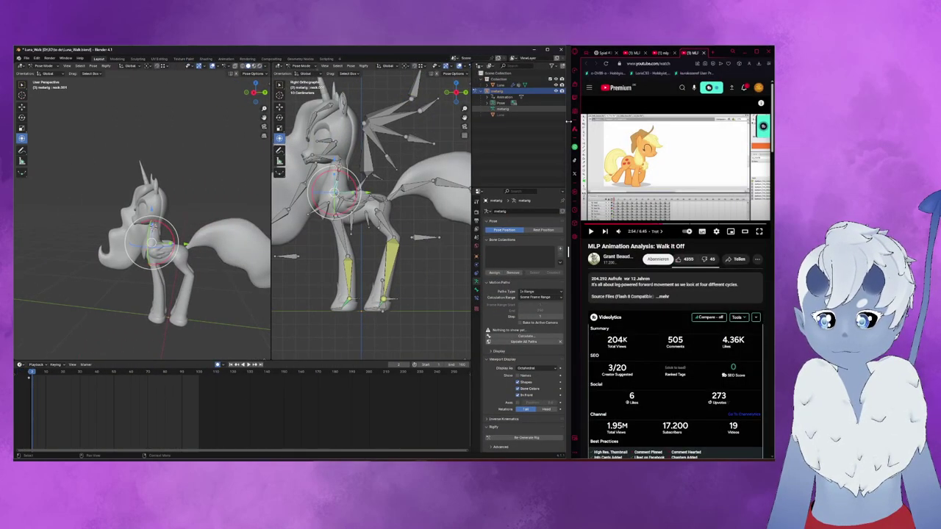
mouse_move(665, 162)
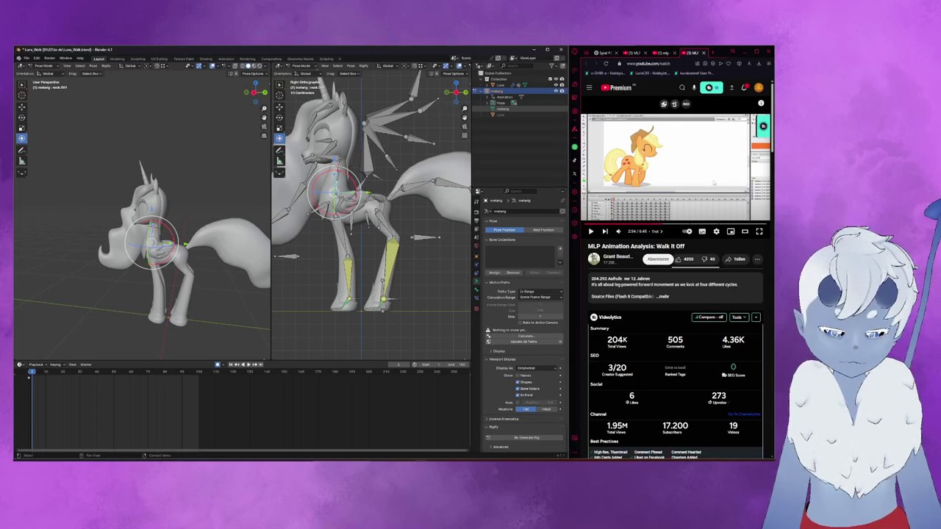
- Set both 3D viewports to Left Orthographic side views of the pony
ctrl+scroll(713, 183, up, 1)
ctrl+scroll(713, 183, up, 1)
ctrl+scroll(713, 183, up, 1)
ctrl+scroll(713, 183, up, 2)
ctrl+scroll(713, 183, down, 2)
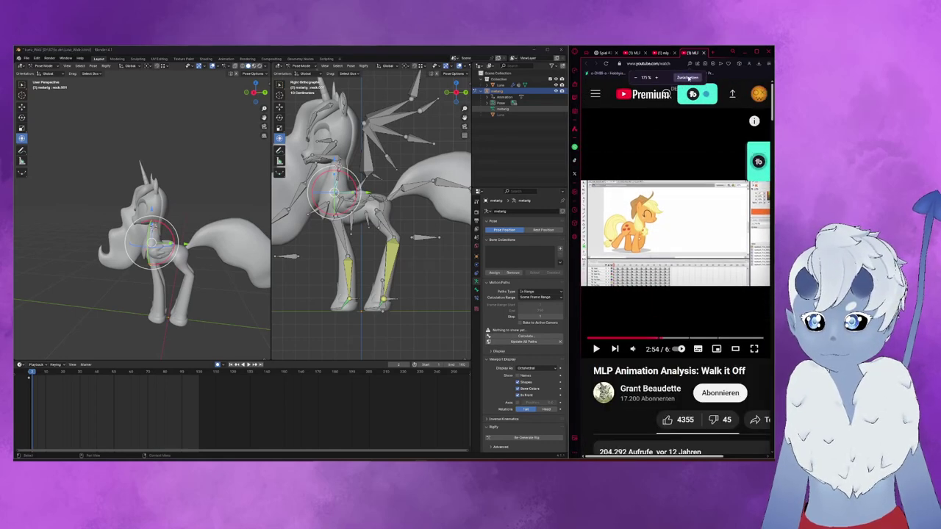
ctrl+scroll(713, 183, down, 2)
middle_drag(184, 246, 211, 250)
key(KP_3)
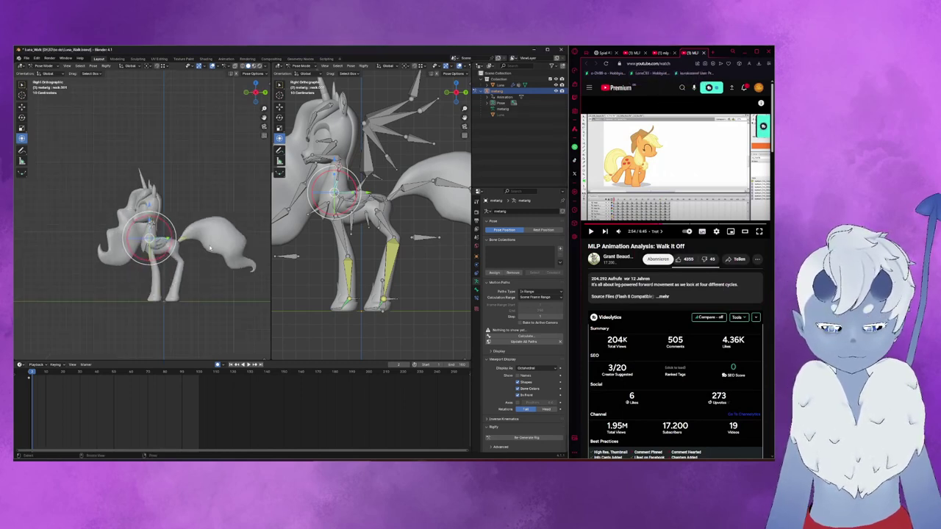
middle_drag(122, 257, 244, 255)
key(ctrl+KP_3)
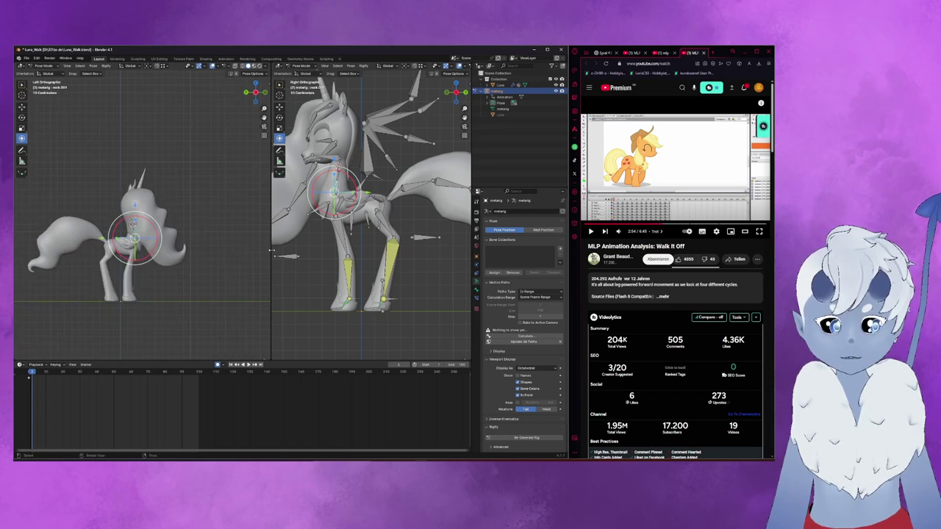
mouse_move(372, 249)
middle_down()
mouse_move(426, 246)
mouse_move(423, 221)
middle_up()
key(ctrl+KP_3)
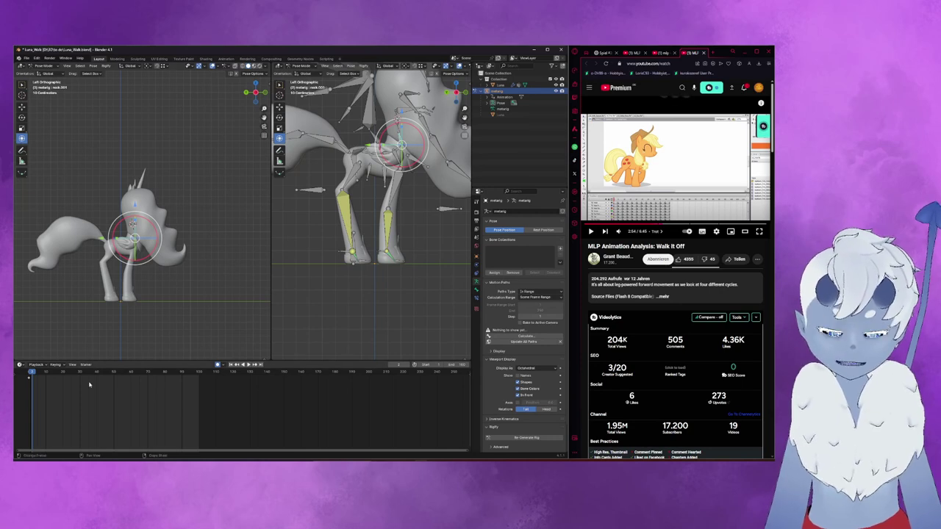
- Go to frame 0 and angle the right view three-quarter onto the pony's legs
click(30, 372)
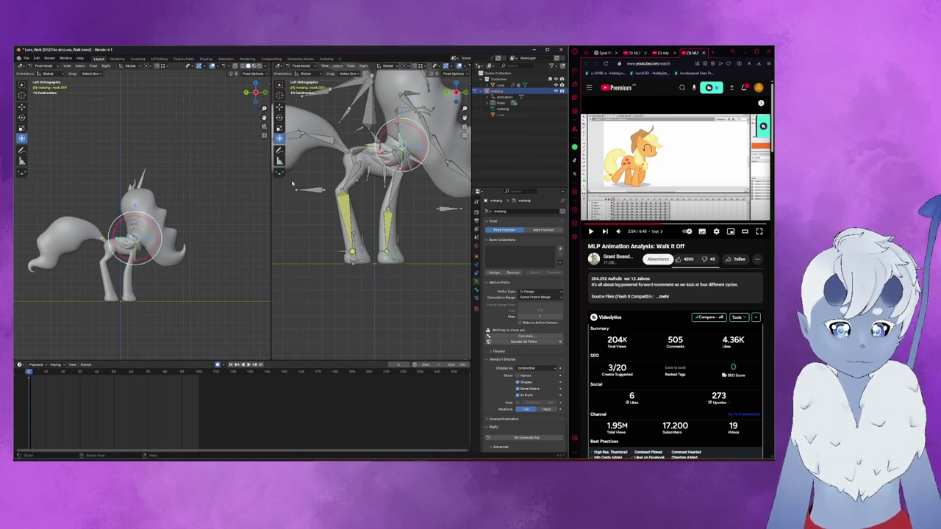
scroll(336, 197, up, 1)
scroll(336, 197, up, 1)
scroll(338, 199, down, 1)
scroll(346, 204, down, 1)
scroll(356, 209, down, 1)
scroll(364, 214, down, 1)
scroll(366, 214, up, 1)
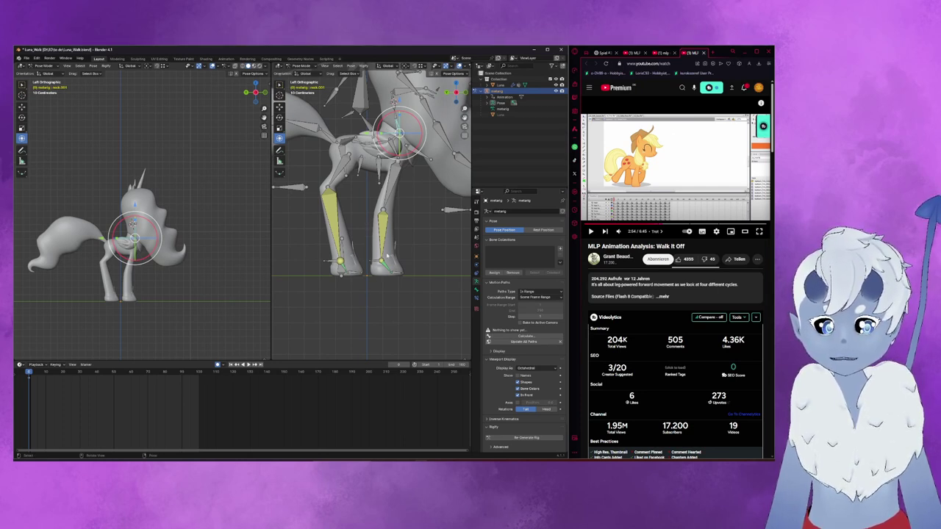
middle_drag(360, 265, 368, 270)
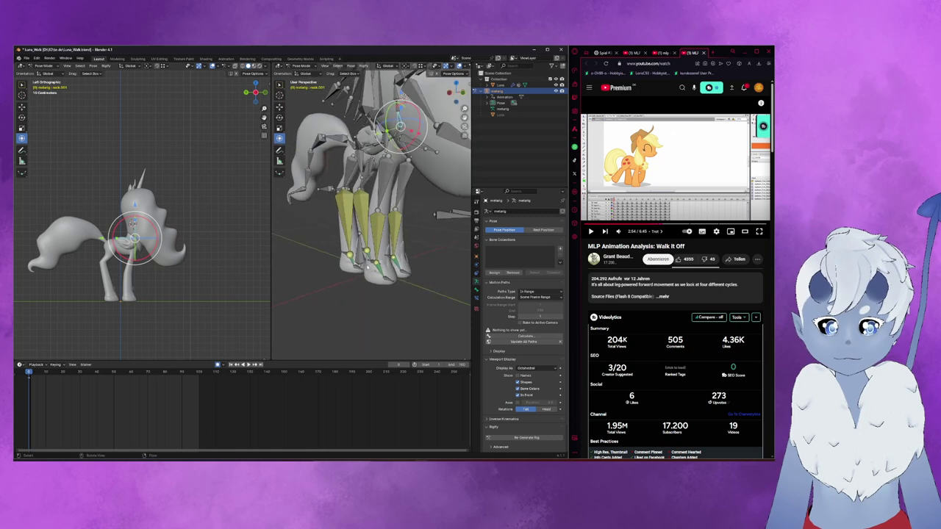
- Select a leg bone and lift it straight up along Z
click(390, 257)
middle_drag(391, 257, 364, 253)
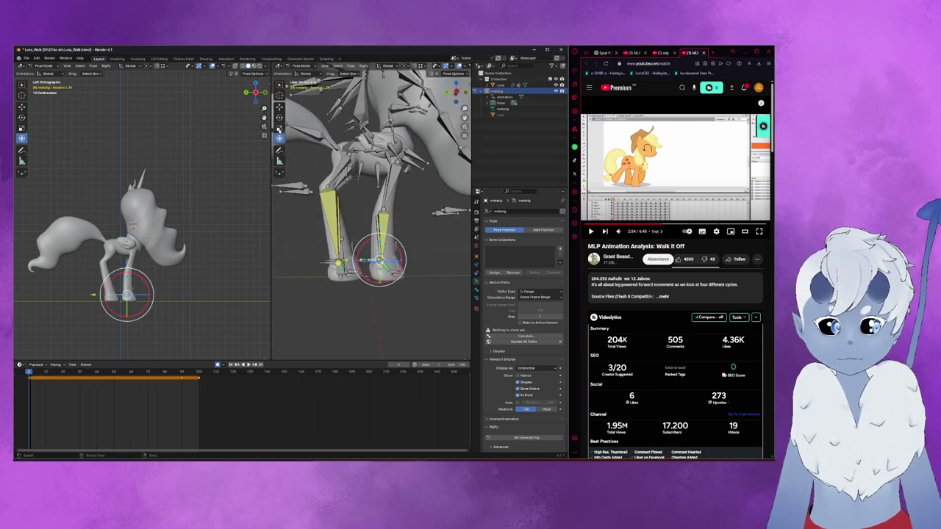
key(shift+space)
key(g)
mouse_move(367, 257)
middle_down()
mouse_move(390, 270)
mouse_move(388, 241)
middle_up()
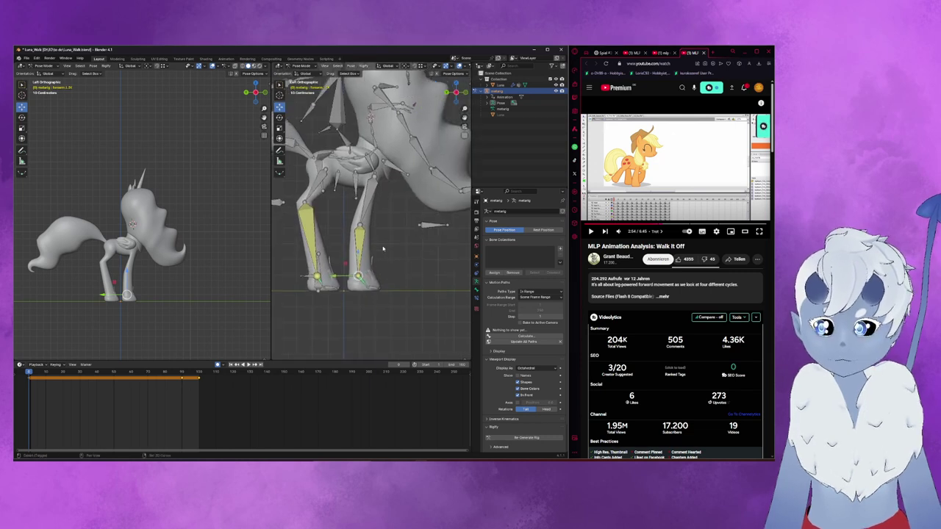
key(g)
key(z)
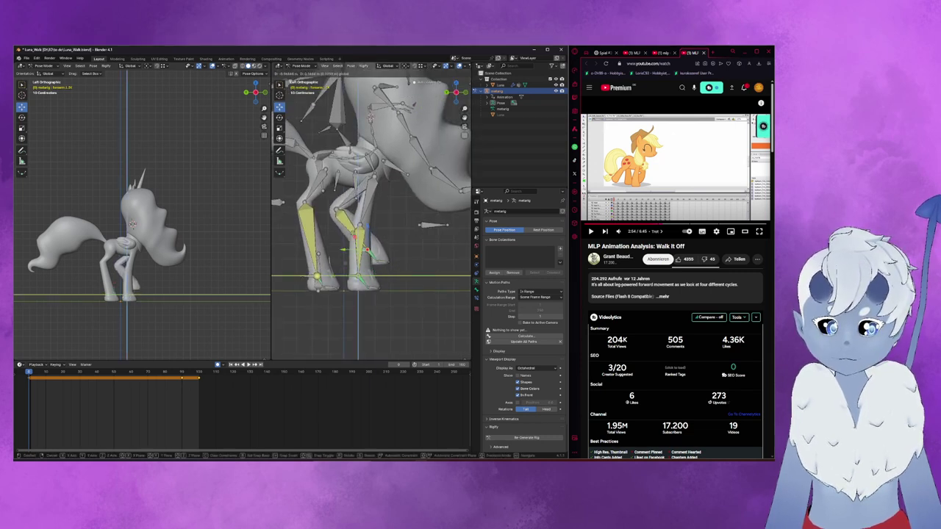
click(364, 250)
- Start rotating the selected leg bones, then cancel the rotation
mouse_move(364, 250)
middle_down()
mouse_move(272, 231)
mouse_move(317, 247)
mouse_move(281, 233)
middle_up()
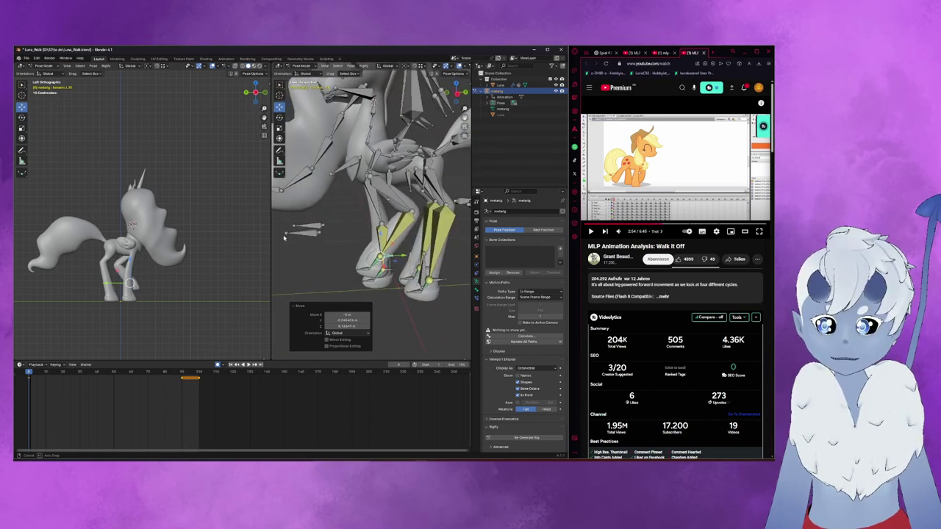
key(r)
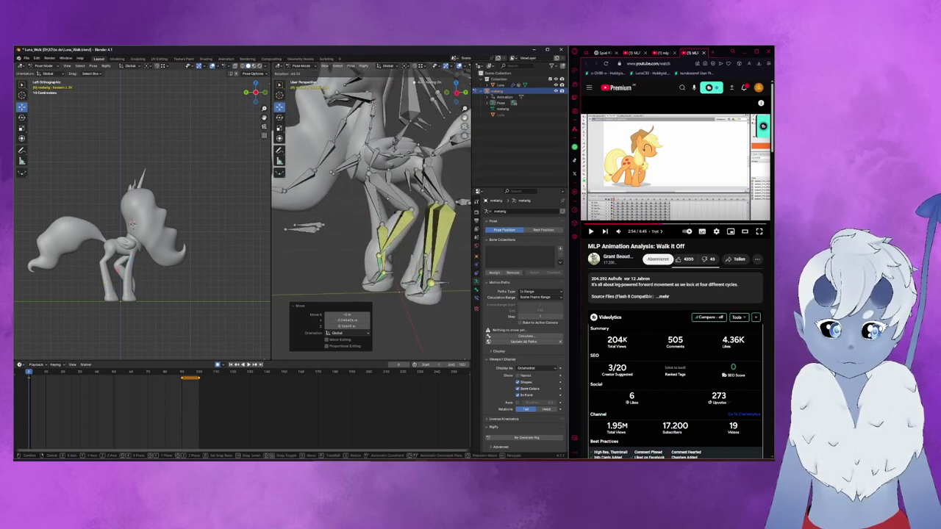
right_click(387, 210)
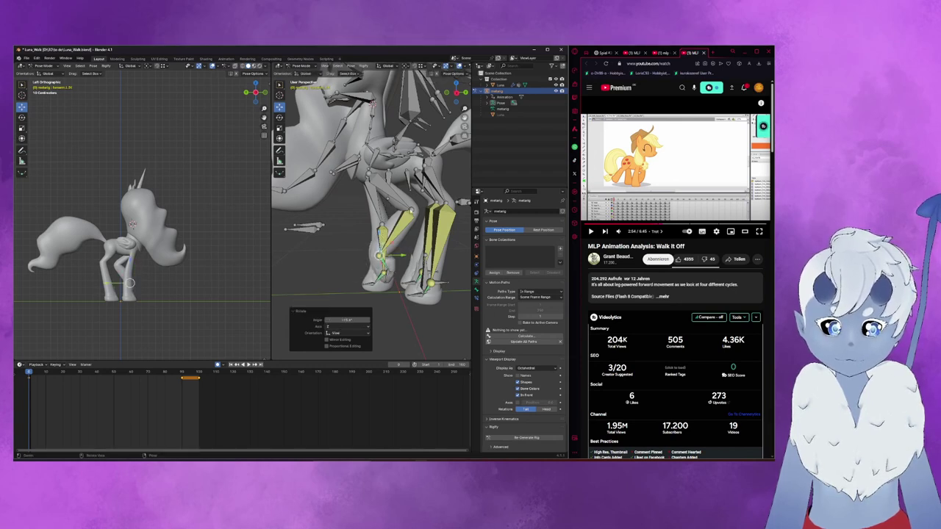
scroll(371, 183, down, 5)
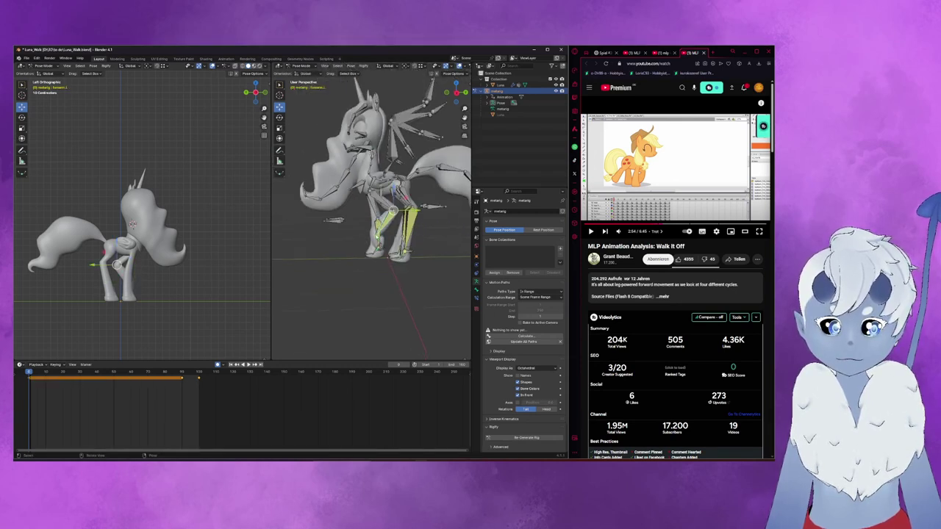
- Move the leg bones up along Z, then forward along Y
key(g)
key(z)
key(Return)
key(g)
key(y)
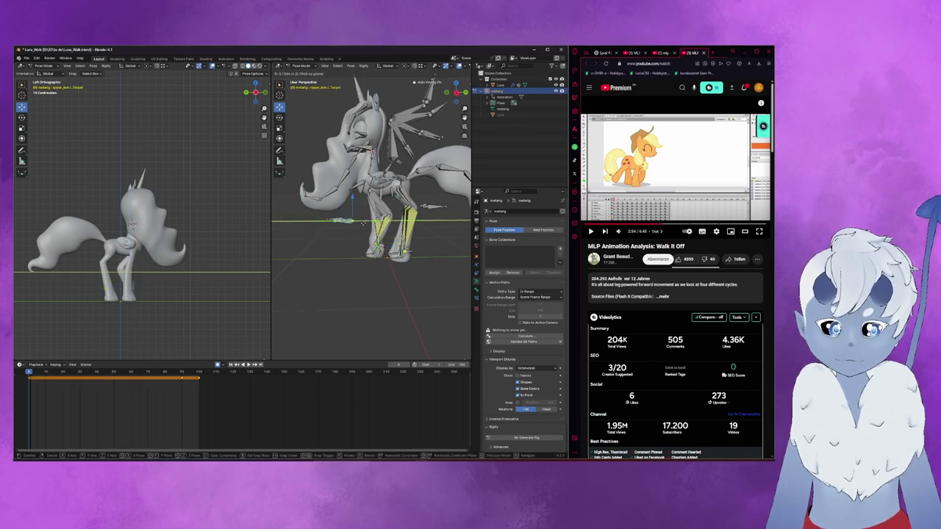
key(Return)
- Key the leg pose in the side view, then reset the selected bones to rest pose
middle_drag(397, 222, 364, 234)
key(KP_3)
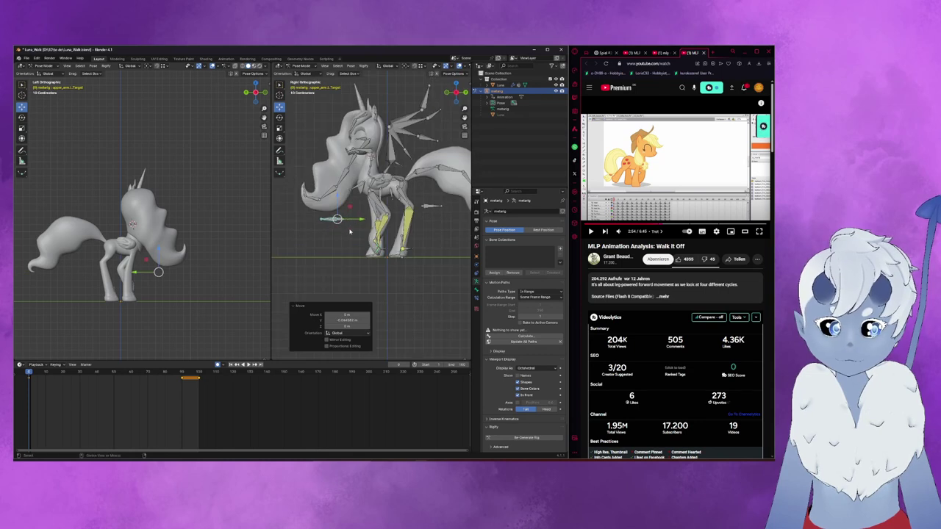
key(i)
right_click(380, 252)
click(380, 252)
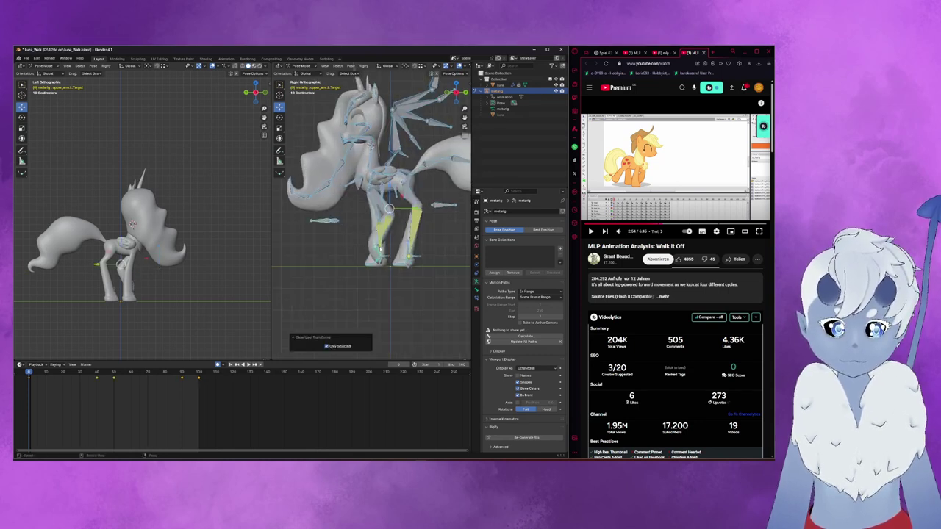
middle_drag(380, 252, 380, 250)
- Rotate the front leg bone around Y, then undo the change
key(r)
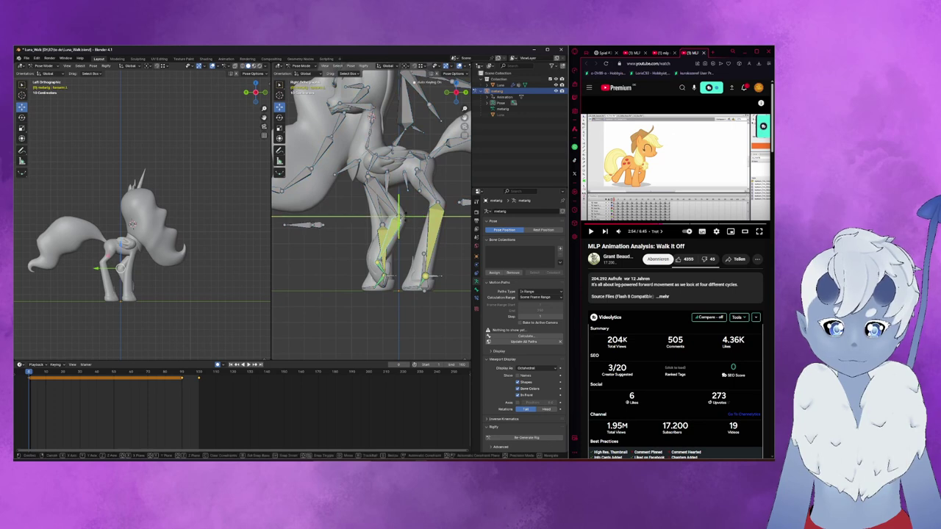
key(y)
key(Return)
middle_drag(309, 231, 342, 215)
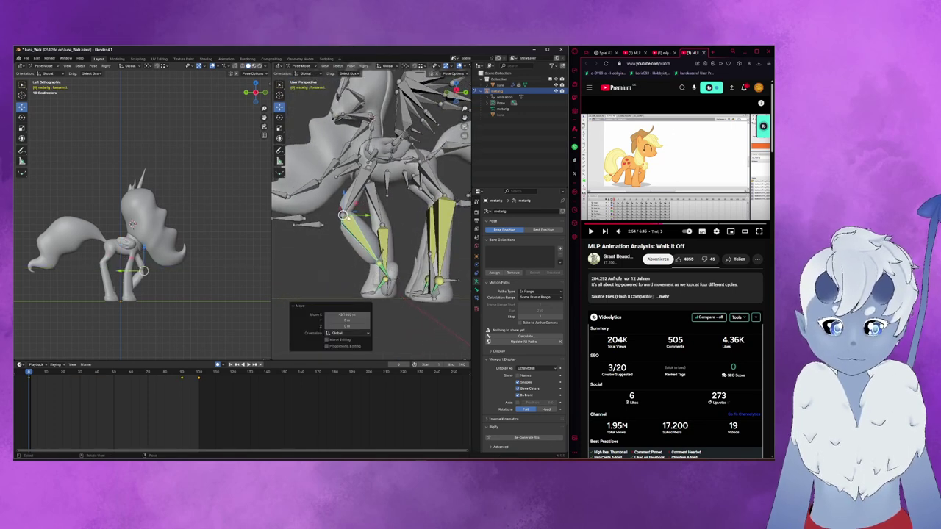
key(ctrl+z)
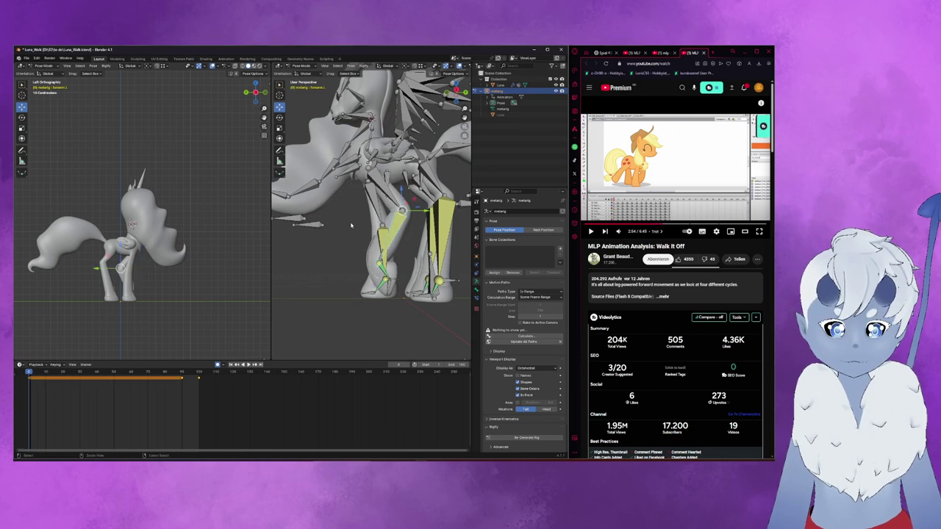
- Select all bones, then pick out the front-leg IK control bone
key(a)
click(301, 218)
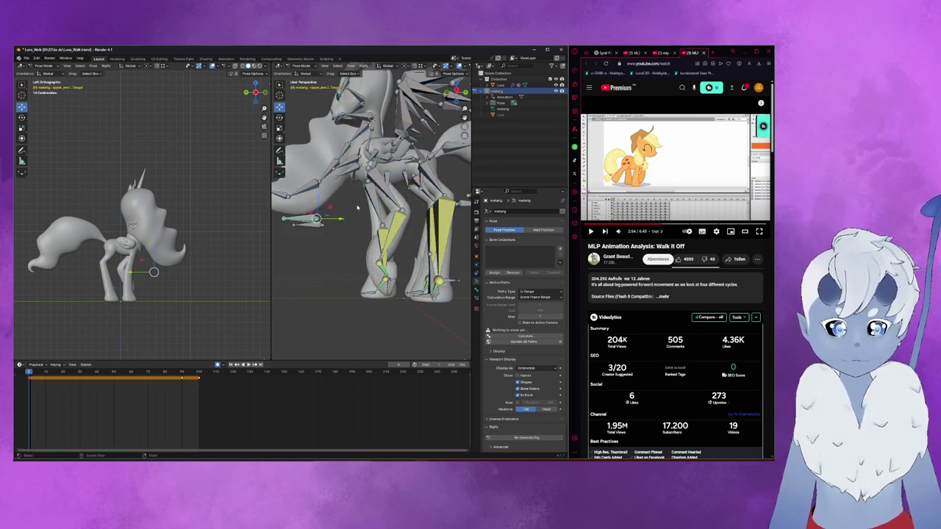
click(374, 252)
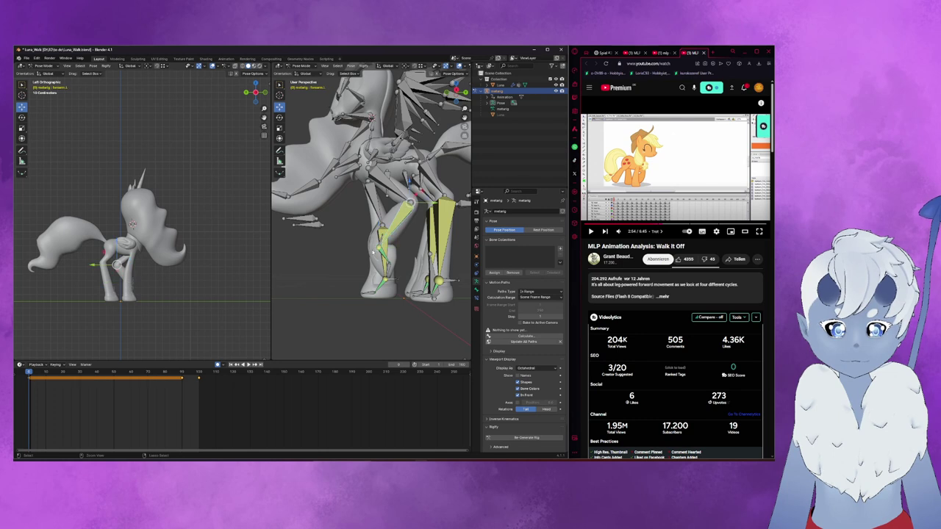
click(377, 248)
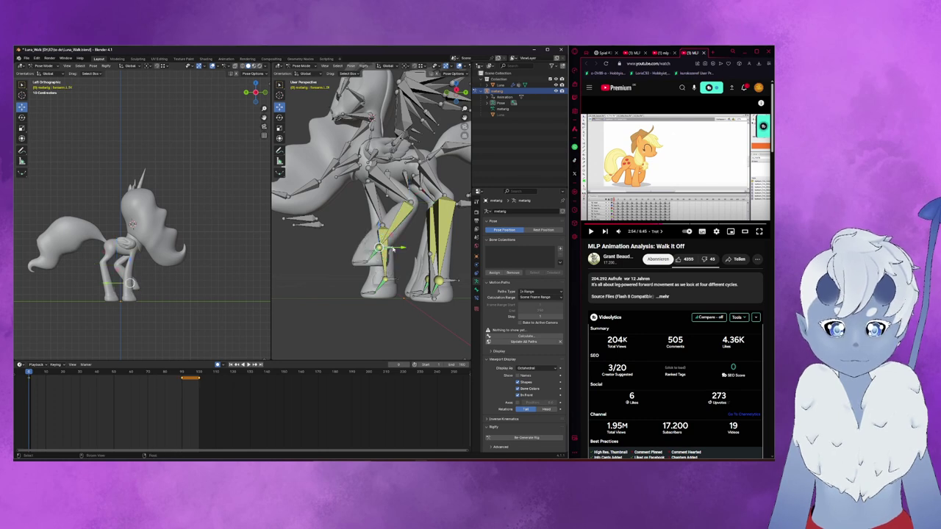
- Shift the front-leg IK bone along Y and nudge another leg bone slightly
key(g)
key(y)
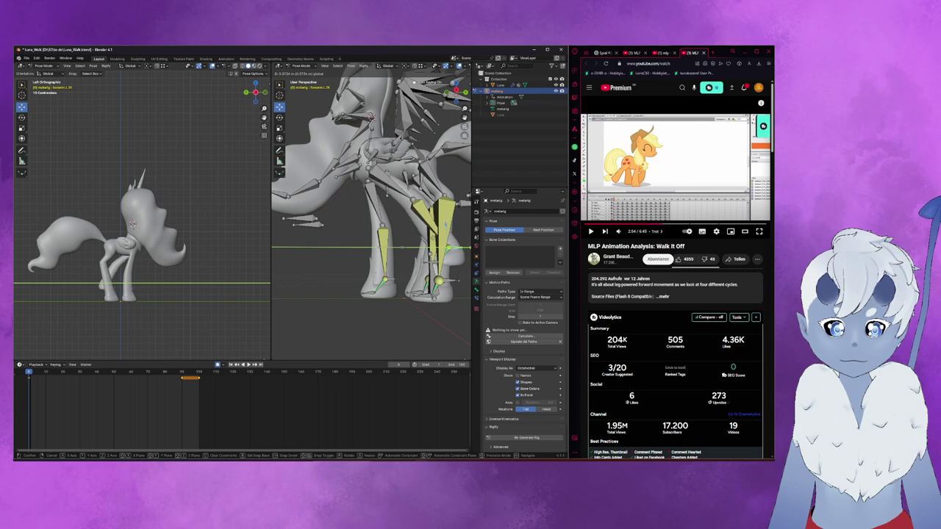
click(368, 225)
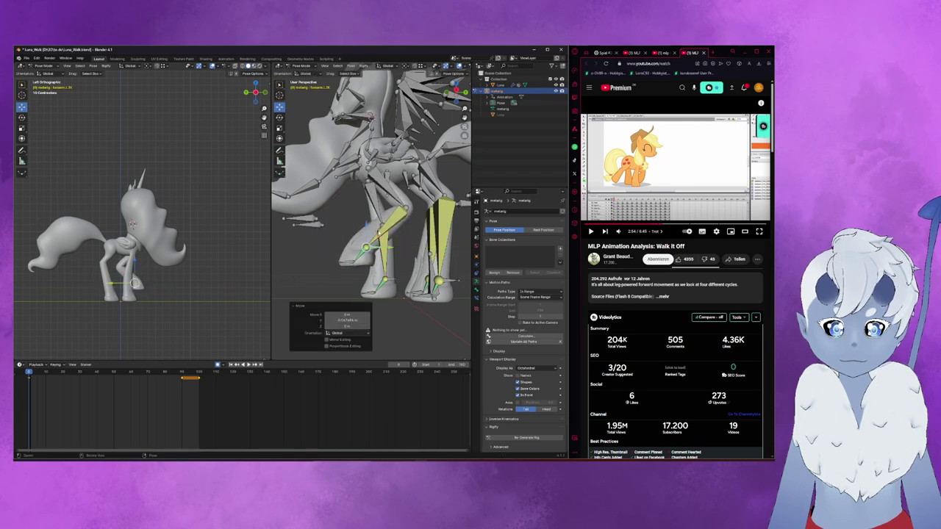
middle_drag(367, 225, 447, 203)
click(447, 202)
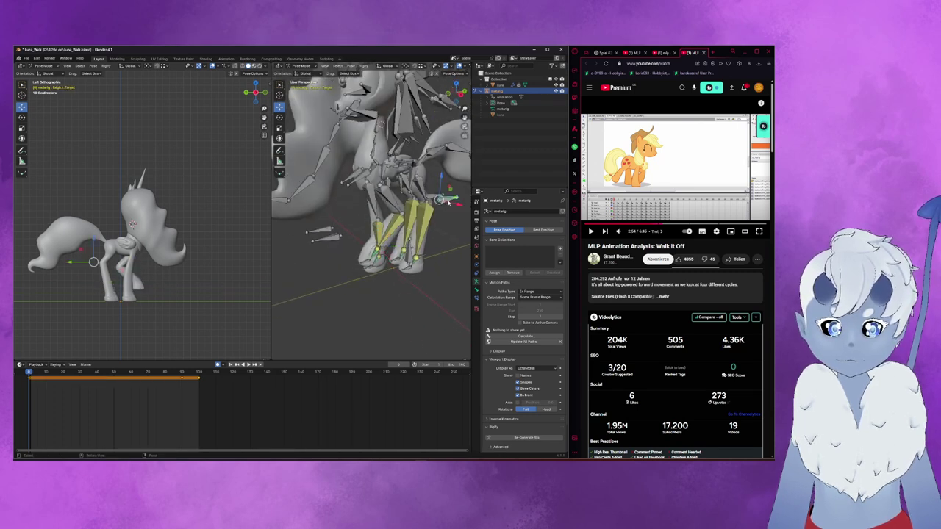
drag(447, 203, 454, 199)
- Move the small IK target bone along X, cancelling a second attempt
click(340, 235)
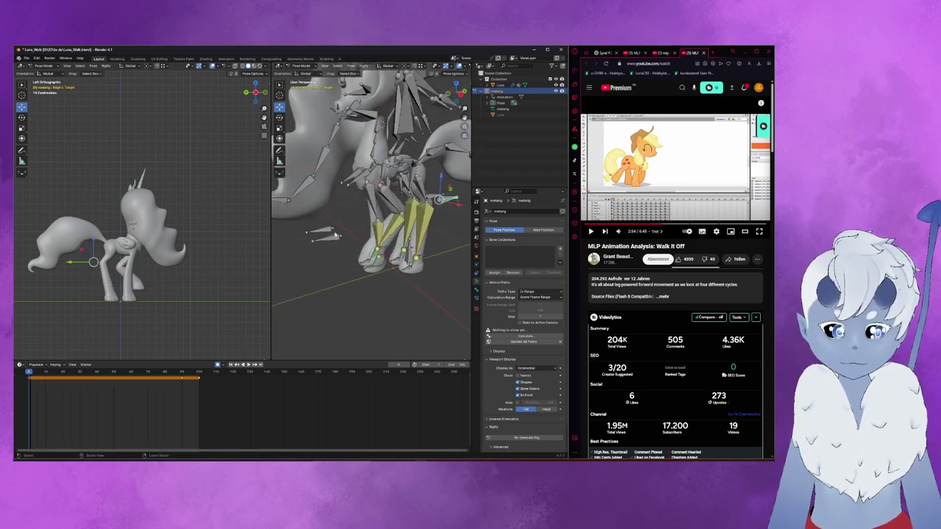
key(g)
key(x)
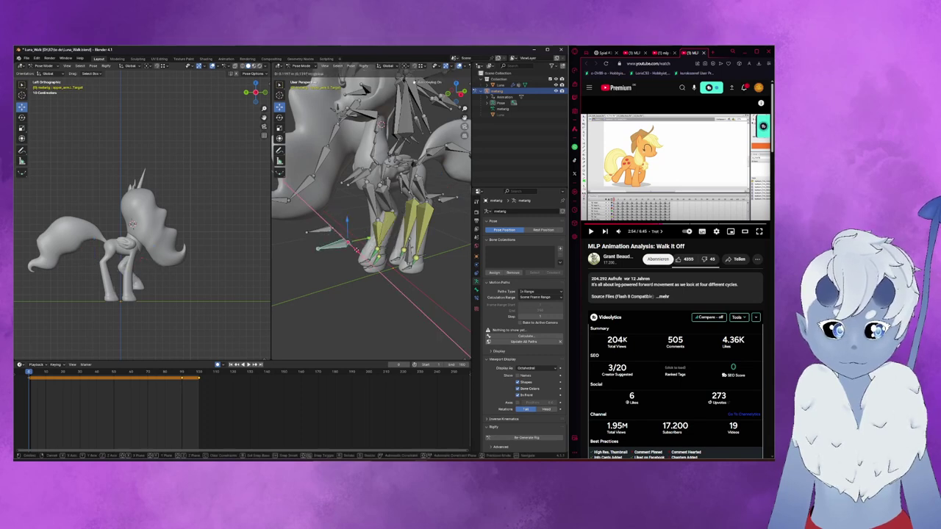
click(340, 235)
key(g)
key(x)
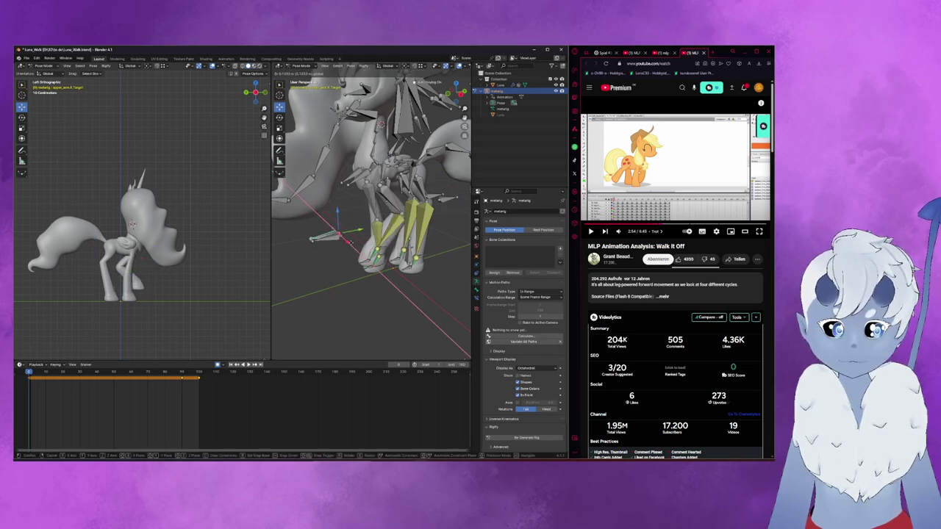
right_click(365, 237)
- Move a leg bone along Y and then Z, and check it in right side view
click(382, 251)
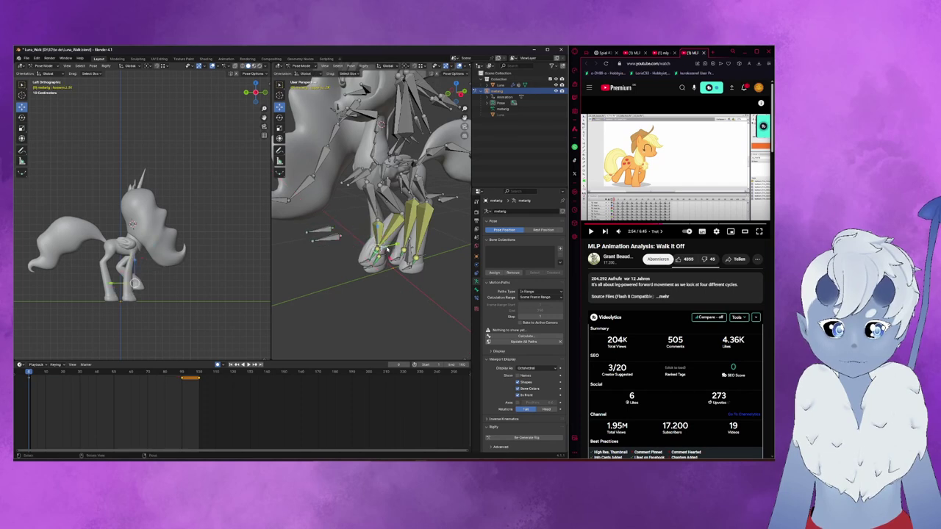
key(g)
key(y)
click(382, 268)
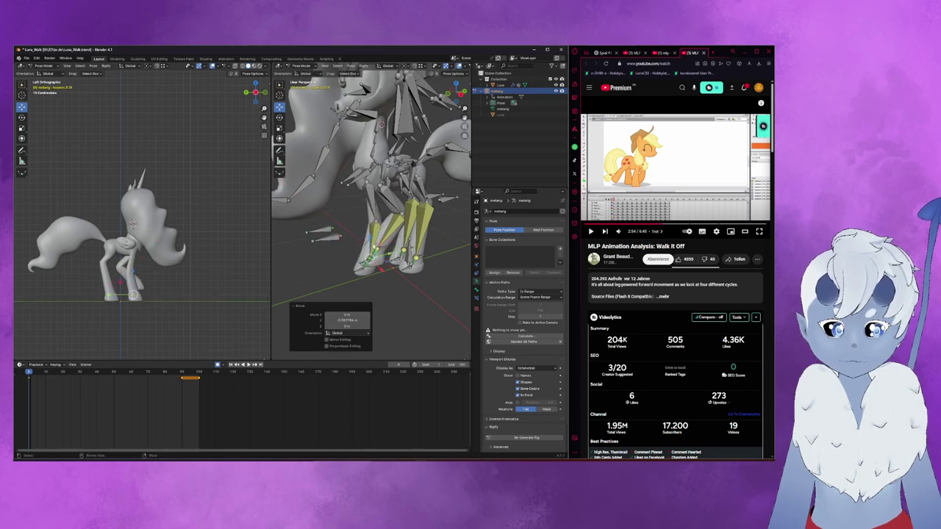
key(g)
key(z)
click(360, 240)
key(KP_3)
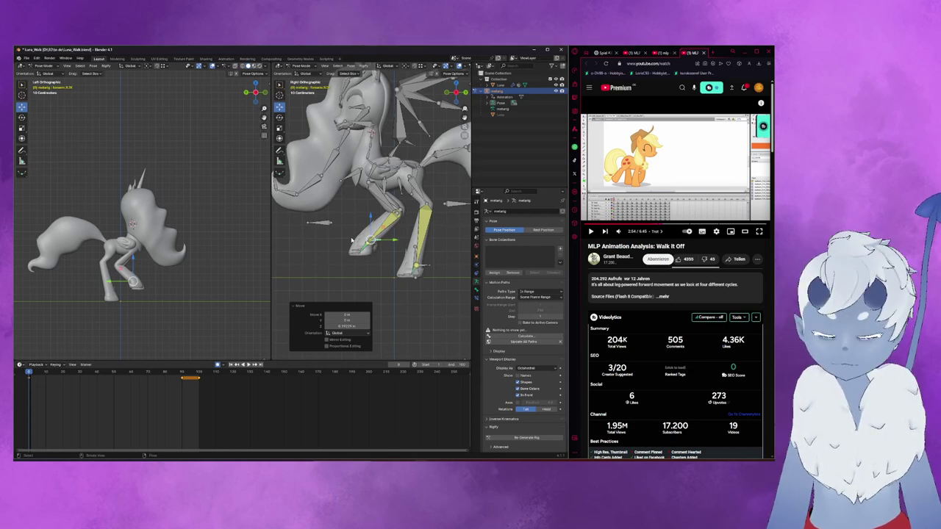
- Select the whole rig and clear all its pose transforms
key(a)
right_click(351, 239)
click(351, 240)
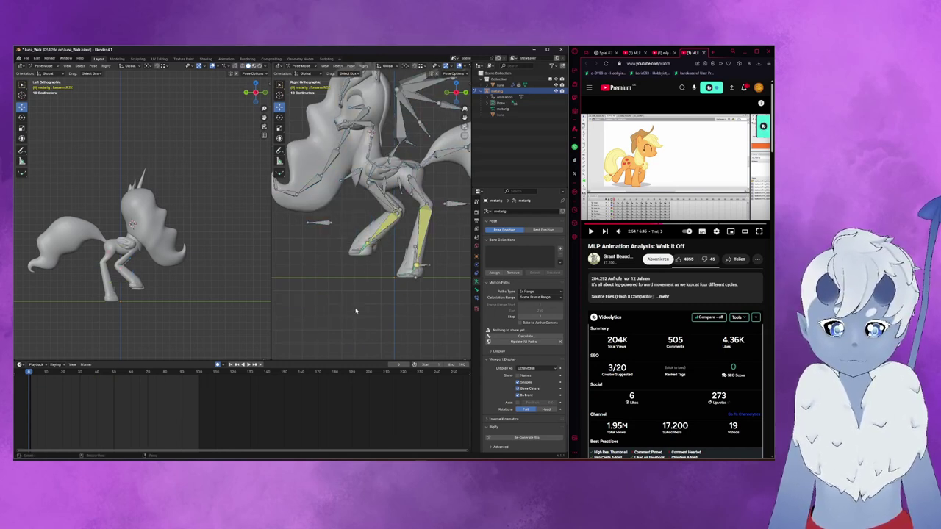
scroll(368, 263, up, 2)
key(space)
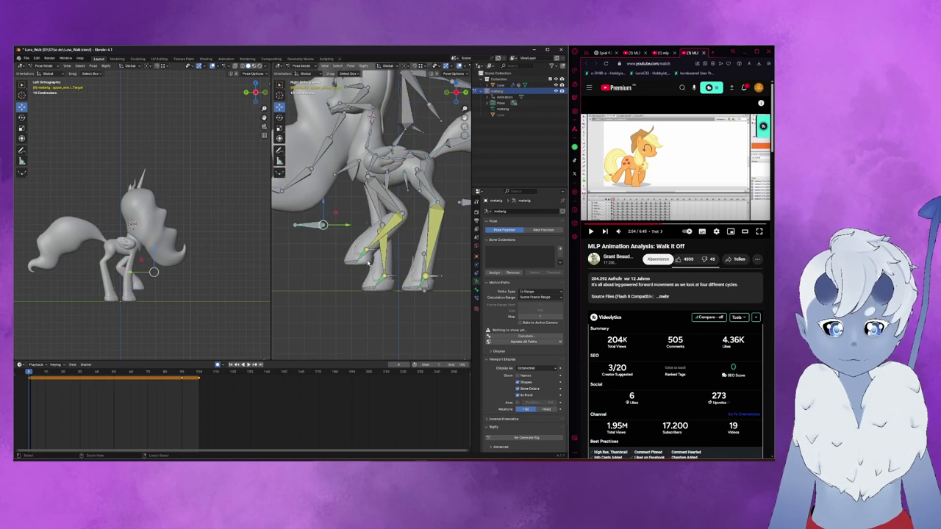
scroll(331, 84, up, 2)
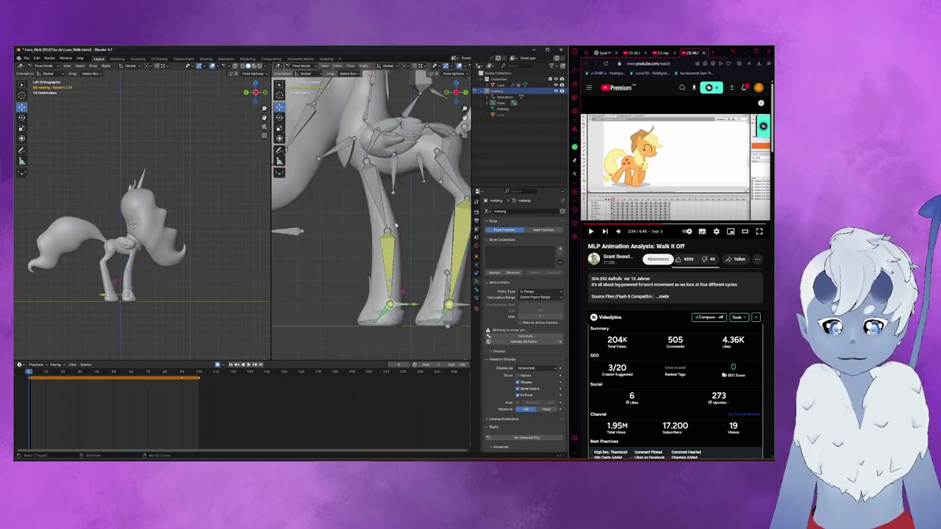
- In Edit Mode, shift the leg bone joint along Y in the rest skeleton
click(307, 66)
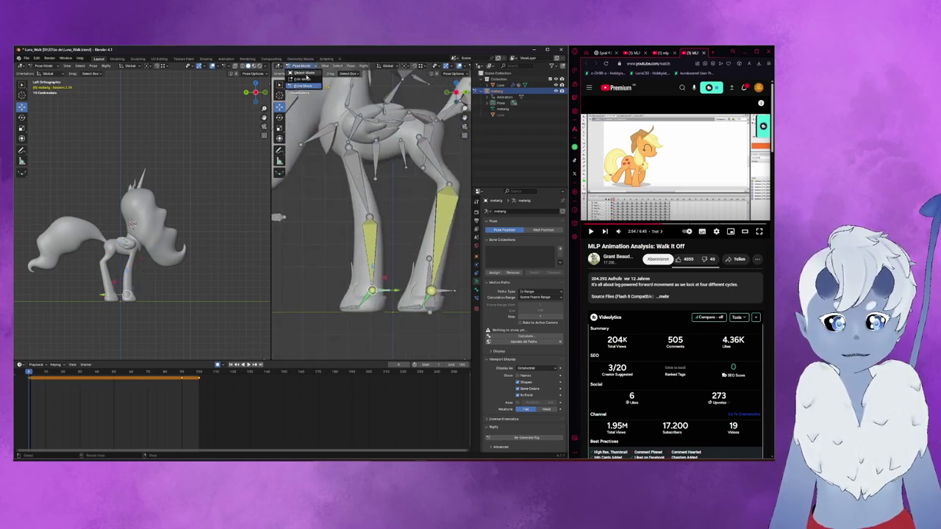
click(303, 78)
middle_drag(372, 206, 412, 210)
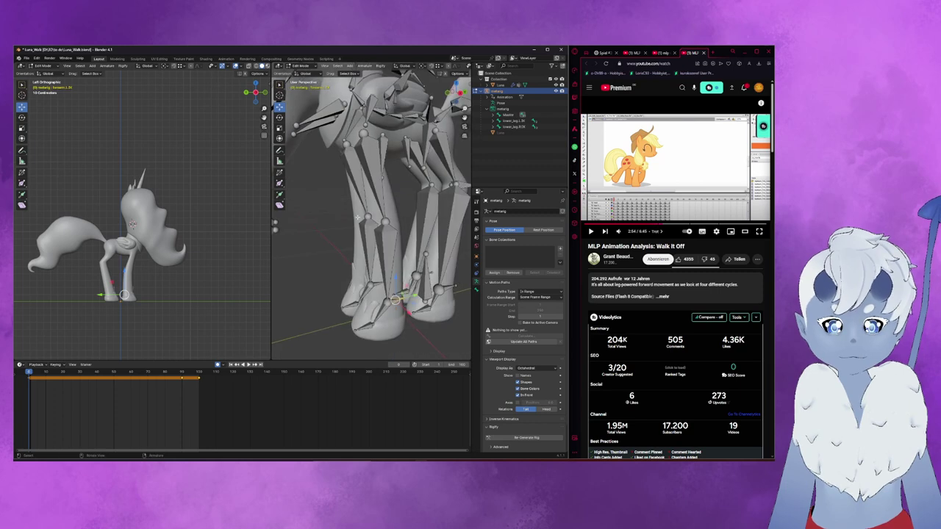
key(KP_3)
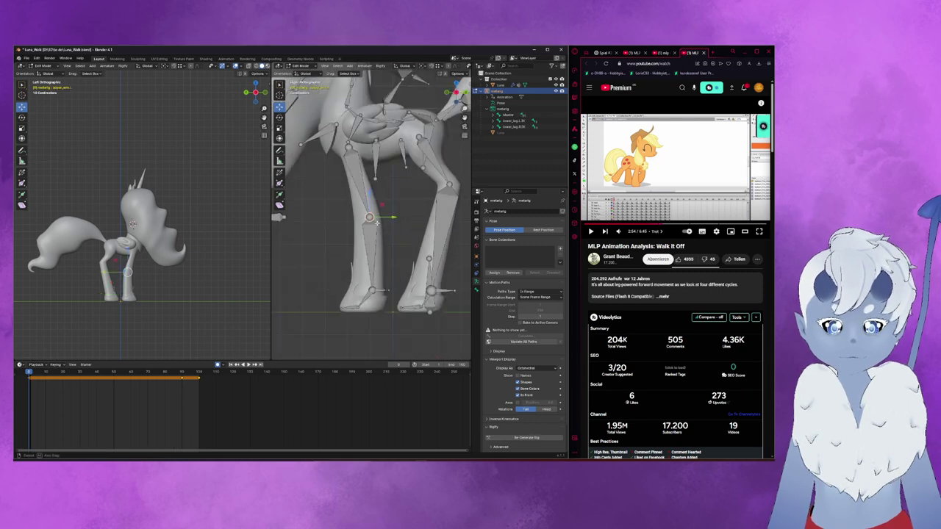
key(g)
key(y)
click(382, 216)
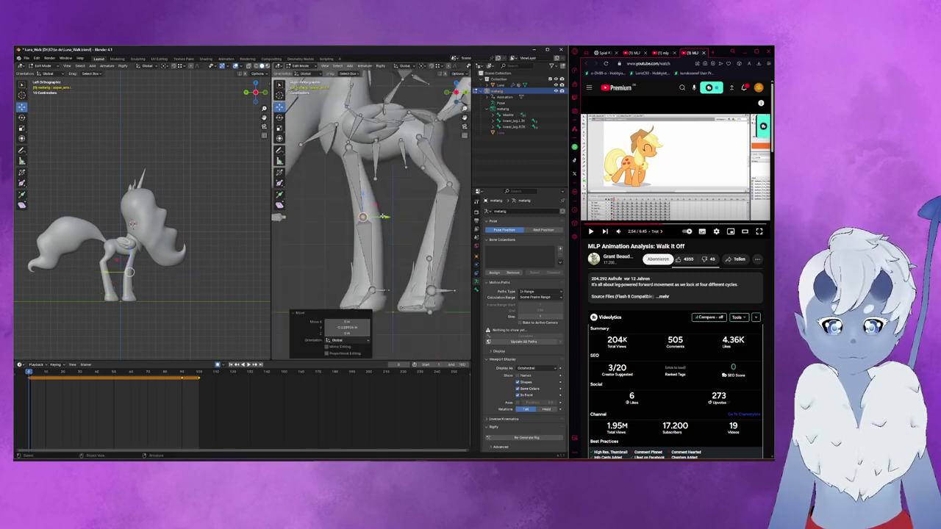
- Return to Pose Mode via Object and Edit Mode, then test-move the lower leg bones on Z and undo
click(300, 66)
click(301, 74)
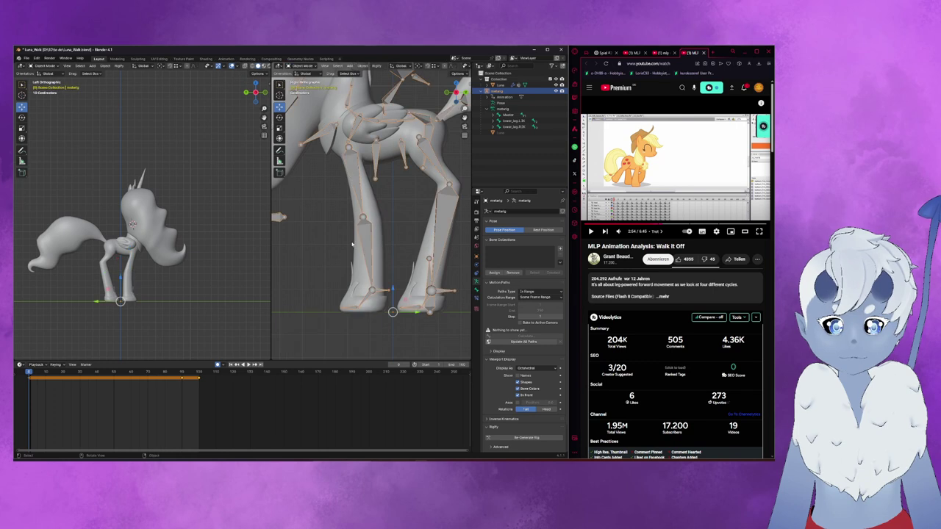
key(Tab)
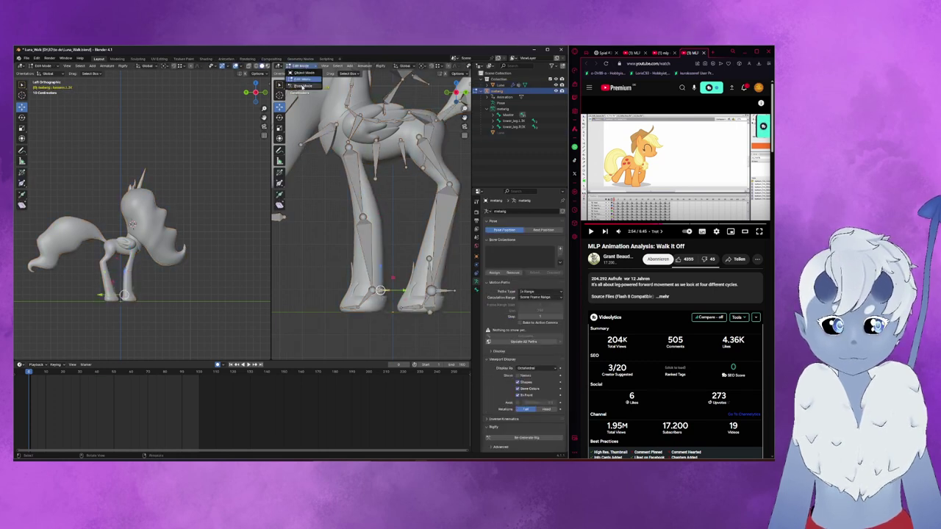
key(ctrl+Tab)
key(g)
key(z)
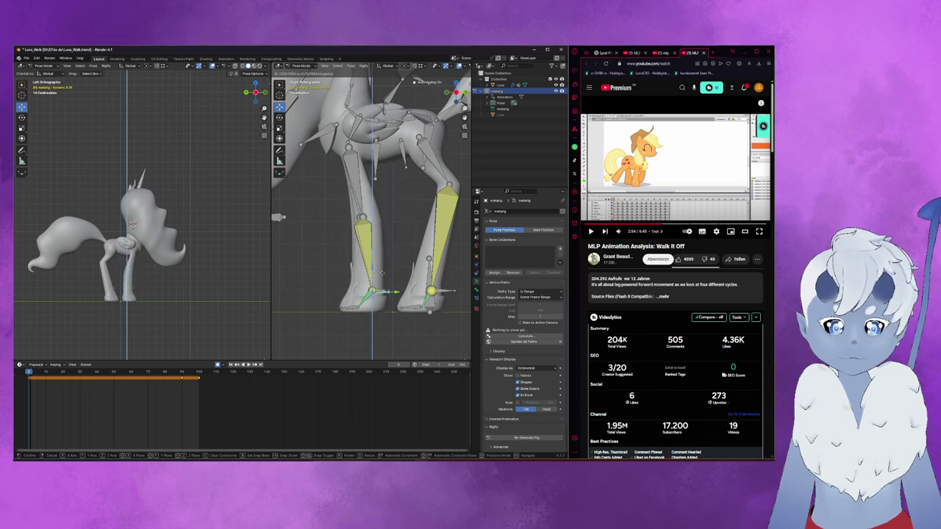
click(388, 232)
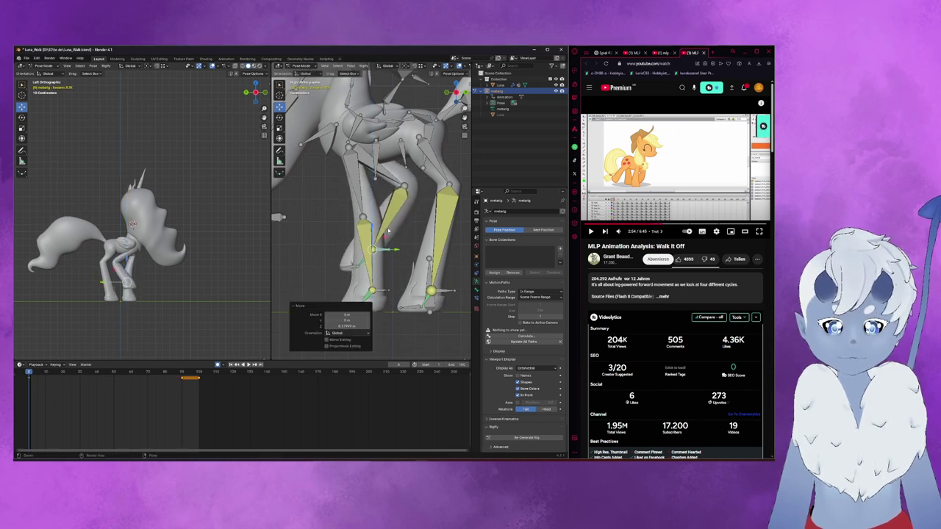
key(ctrl+z)
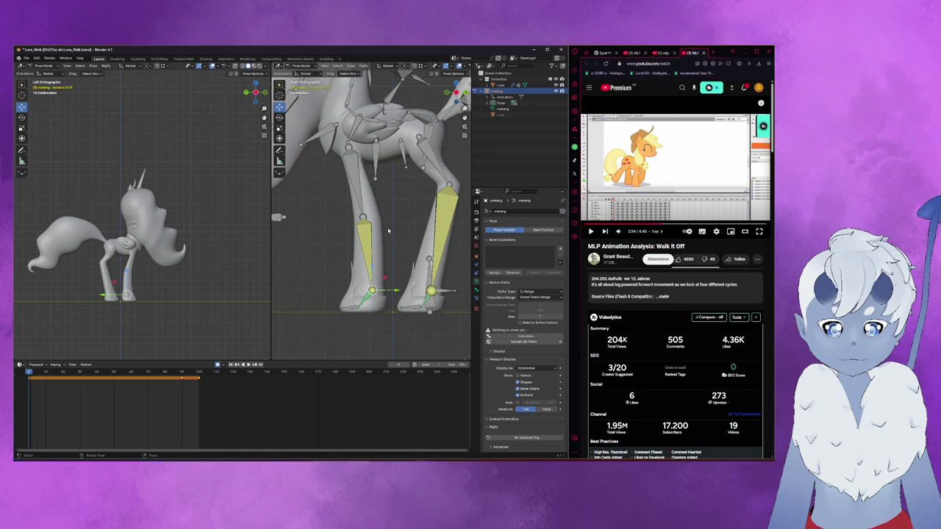
- Test raising the leg bones on Z again, undo it, and select the chest bone
middle_drag(379, 234, 375, 243)
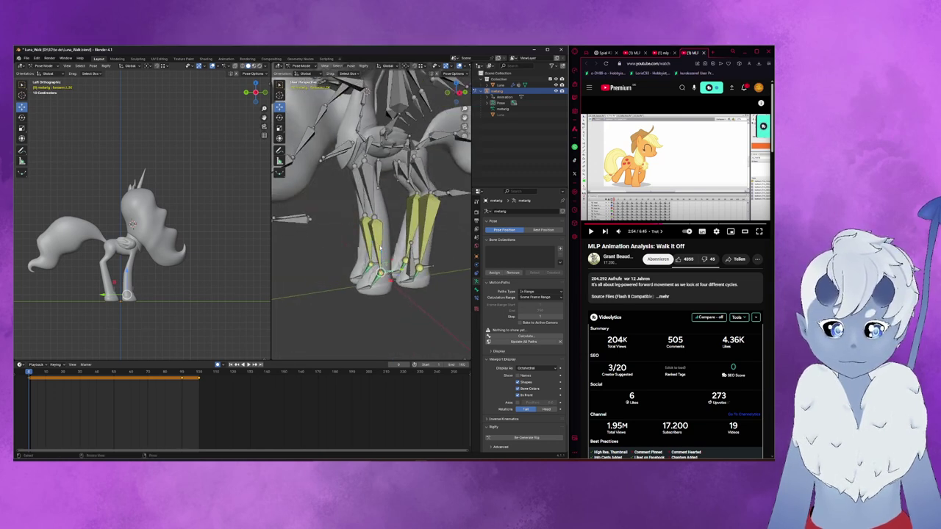
key(g)
key(z)
click(380, 236)
middle_drag(379, 236, 363, 237)
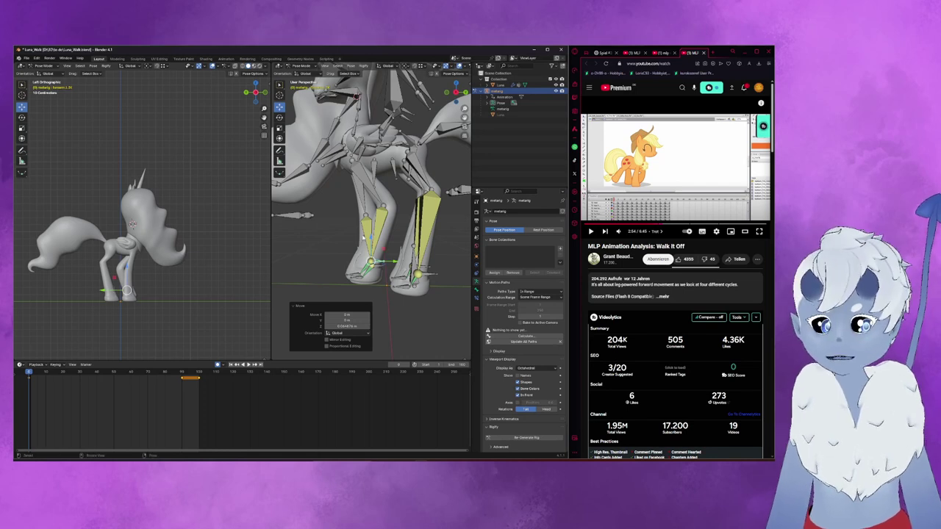
key(ctrl+z)
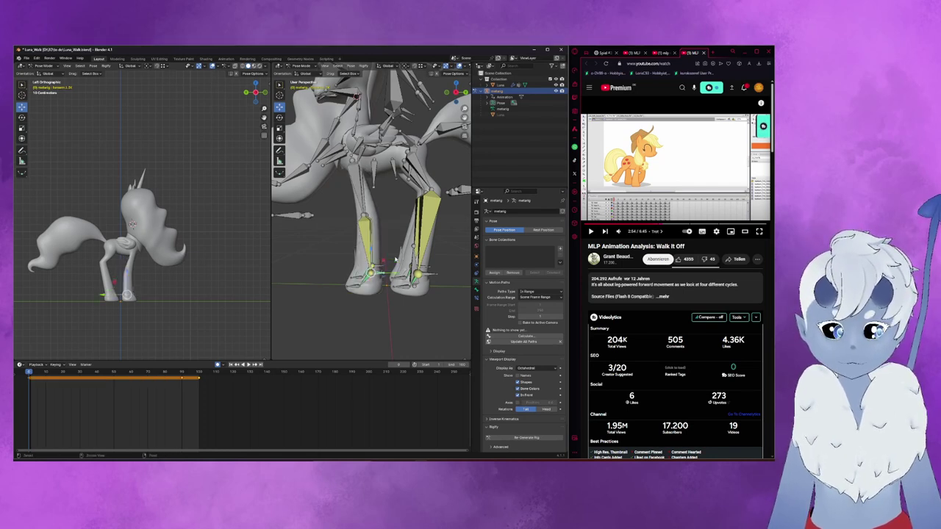
middle_drag(394, 259, 390, 243)
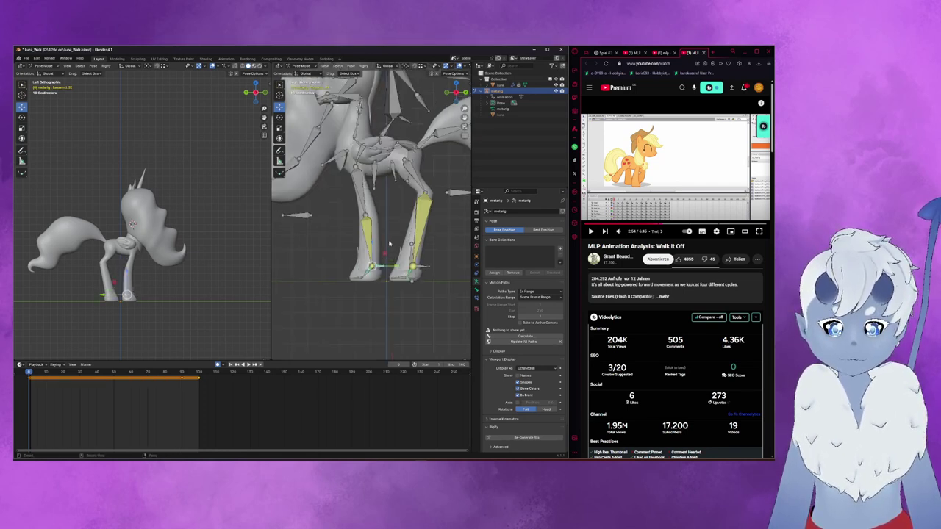
click(376, 149)
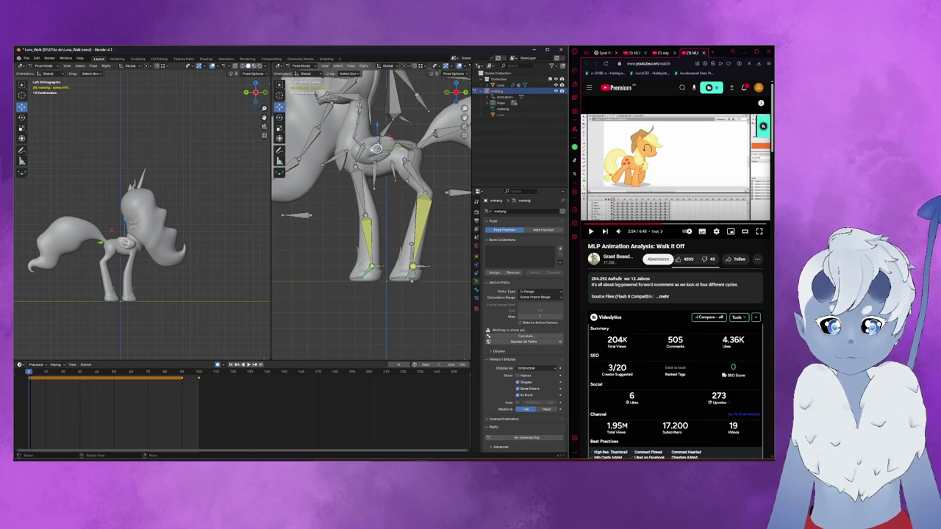
- Rotate the chest bone around Y and move a leg bone into a new position
key(r)
key(y)
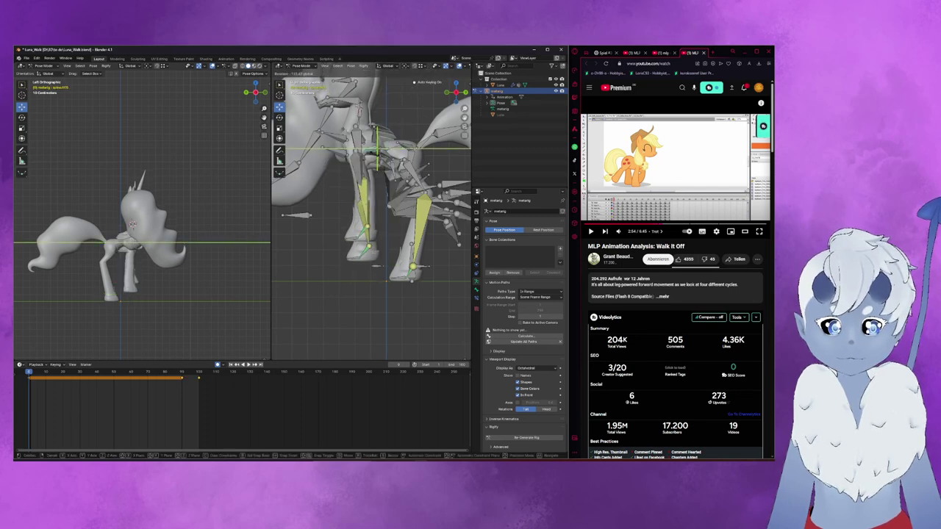
click(451, 150)
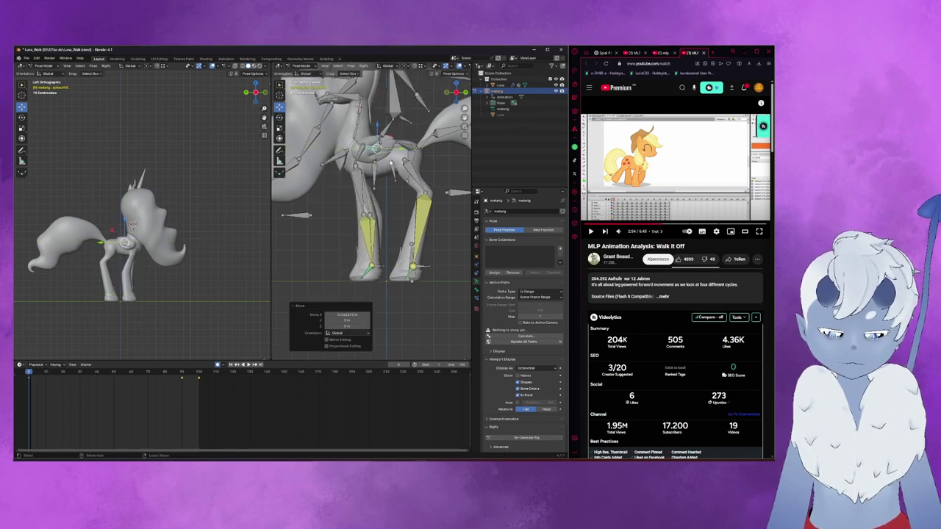
click(401, 145)
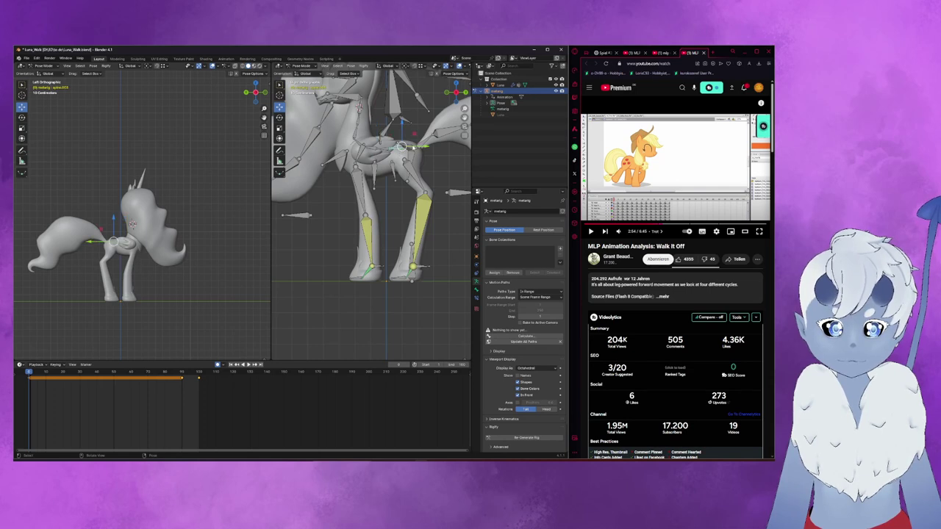
key(g)
click(389, 211)
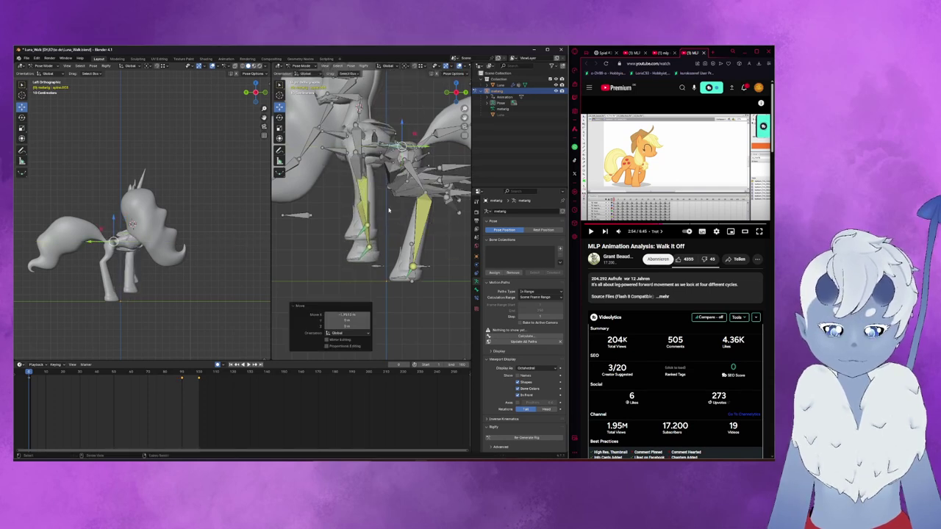
- In right side view, rotate the selected leg bones to a new stride angle
key(KP_3)
scroll(389, 211, down, 3)
key(r)
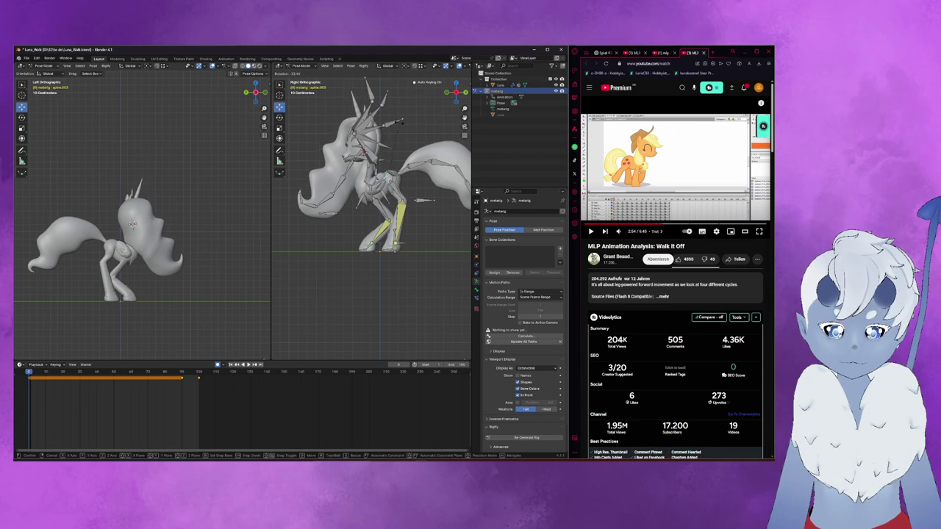
click(404, 186)
scroll(378, 219, up, 4)
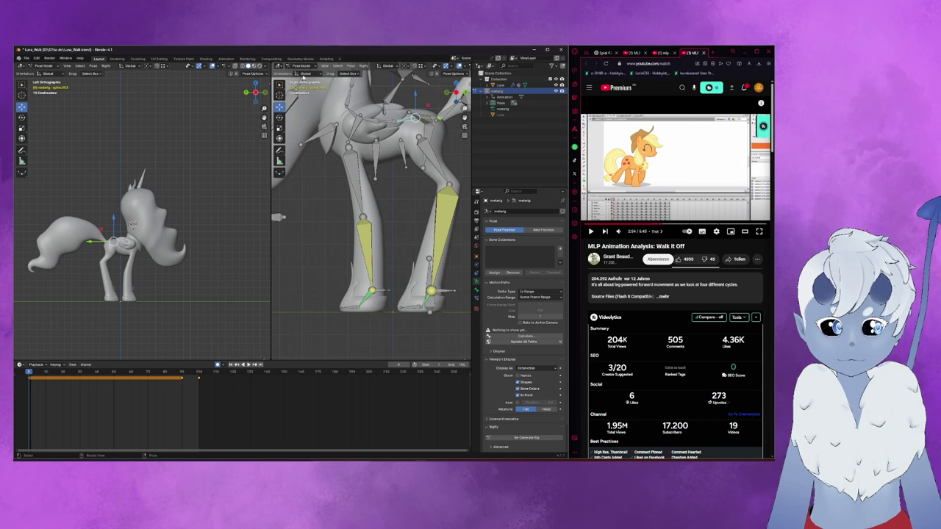
- Select the upper hind-leg bone, then switch to Object Mode and put the metarig into Edit Mode
click(366, 231)
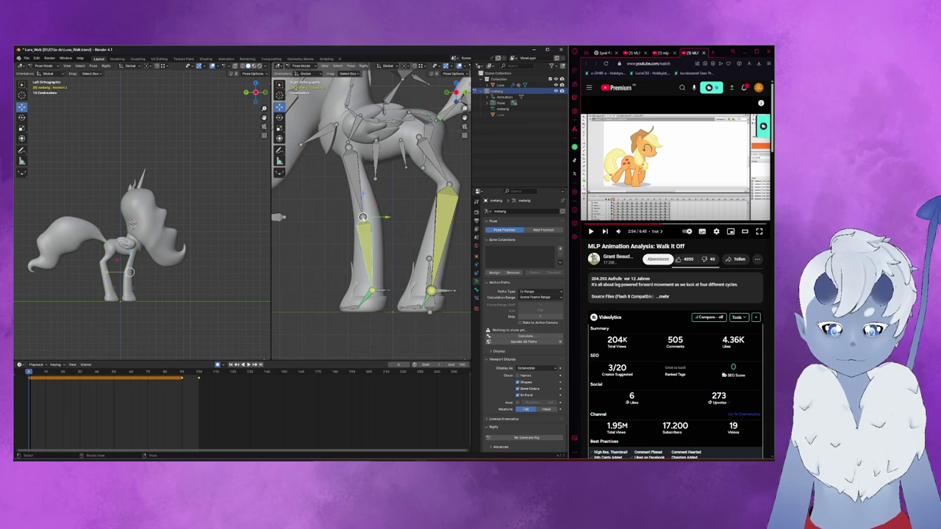
middle_drag(367, 231, 375, 233)
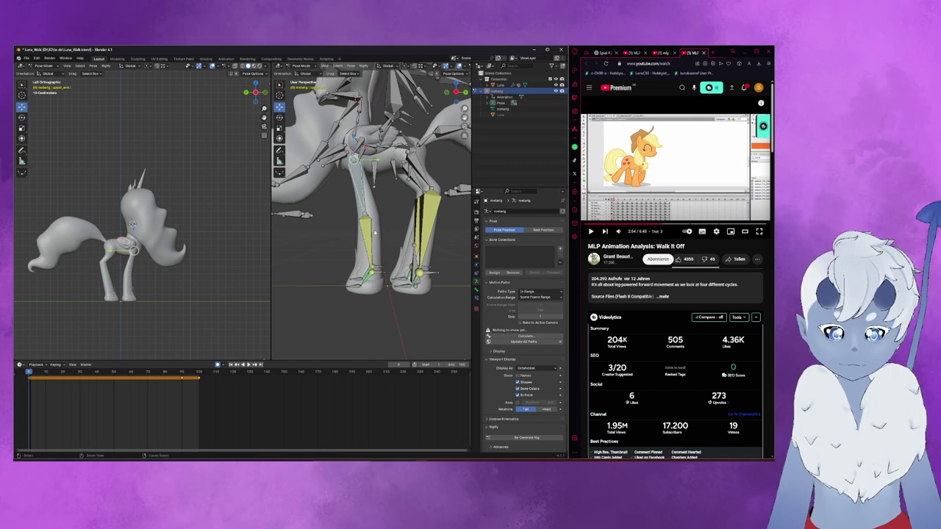
key(ctrl+Tab)
click(374, 233)
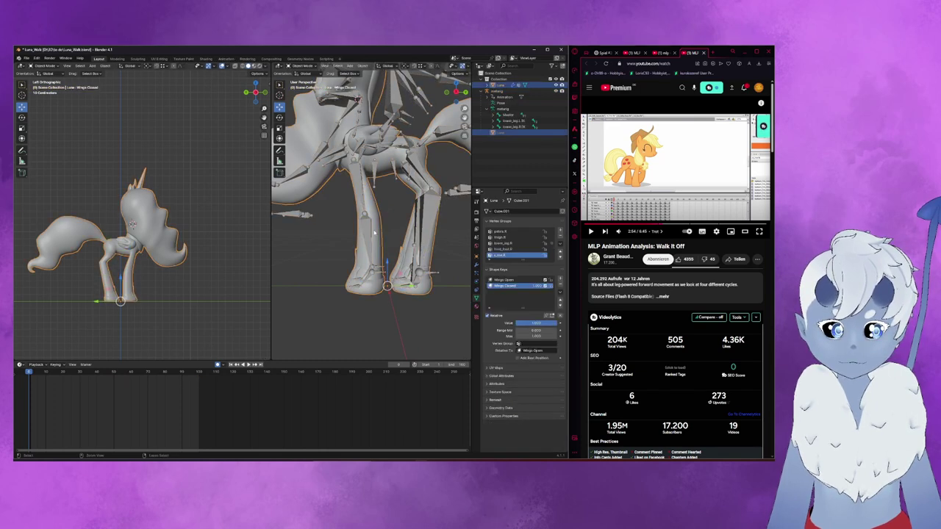
click(374, 233)
key(Tab)
mouse_move(374, 230)
middle_down()
mouse_move(363, 234)
mouse_move(345, 213)
middle_up()
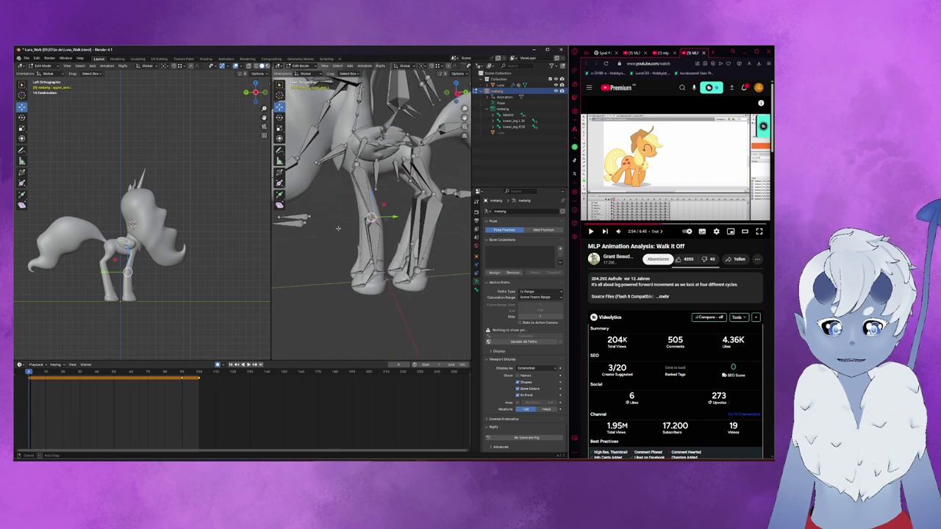
- Switch the armature back to Object Mode, then Pose Mode, and select a foreleg bone
click(303, 66)
click(299, 73)
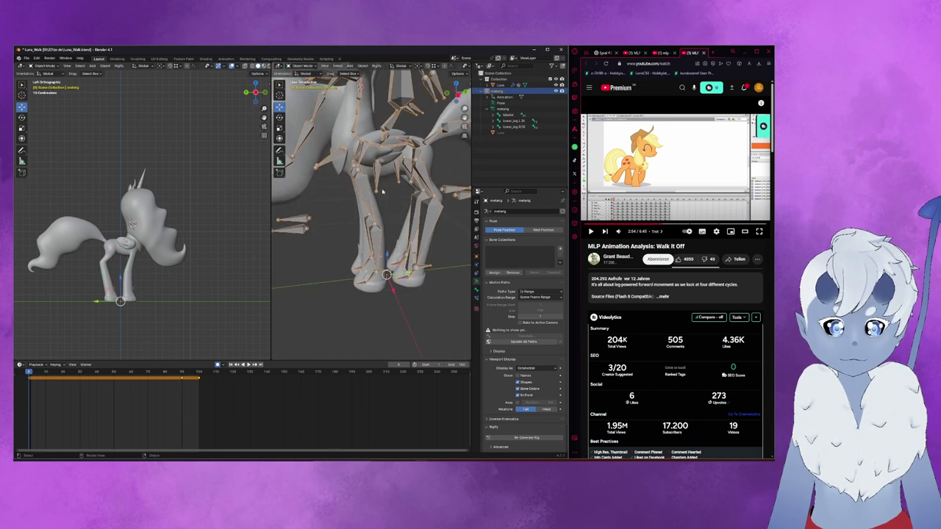
click(303, 66)
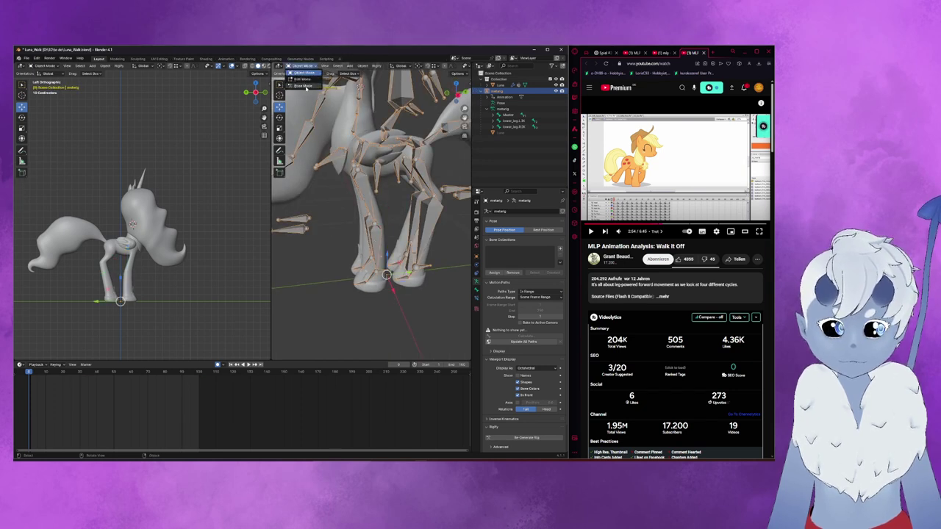
click(301, 83)
click(373, 235)
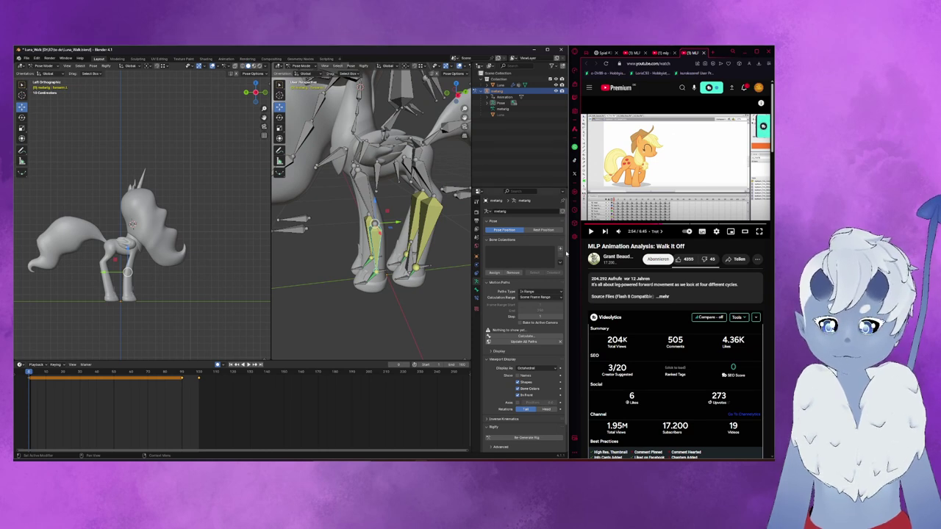
- Change the foreleg IK constraint's Iterations and Pole Angle values in Bone Constraints
click(477, 291)
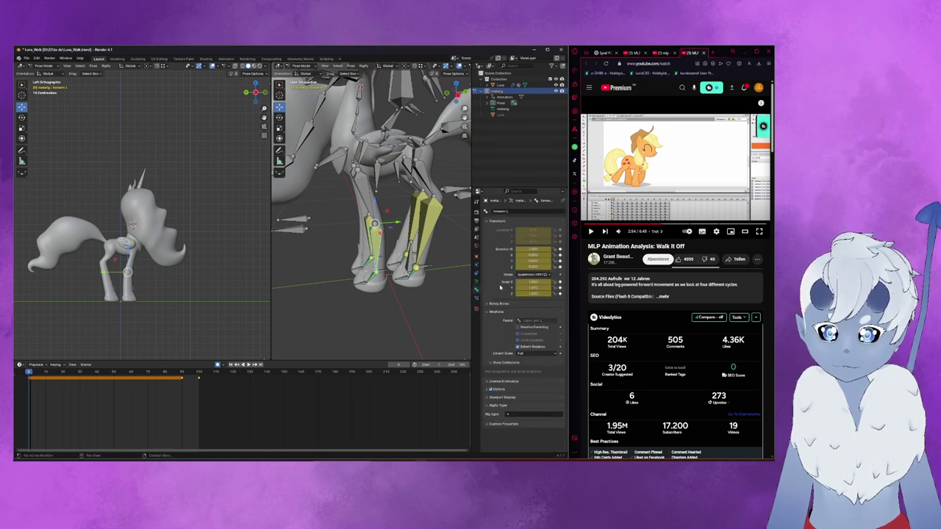
click(477, 298)
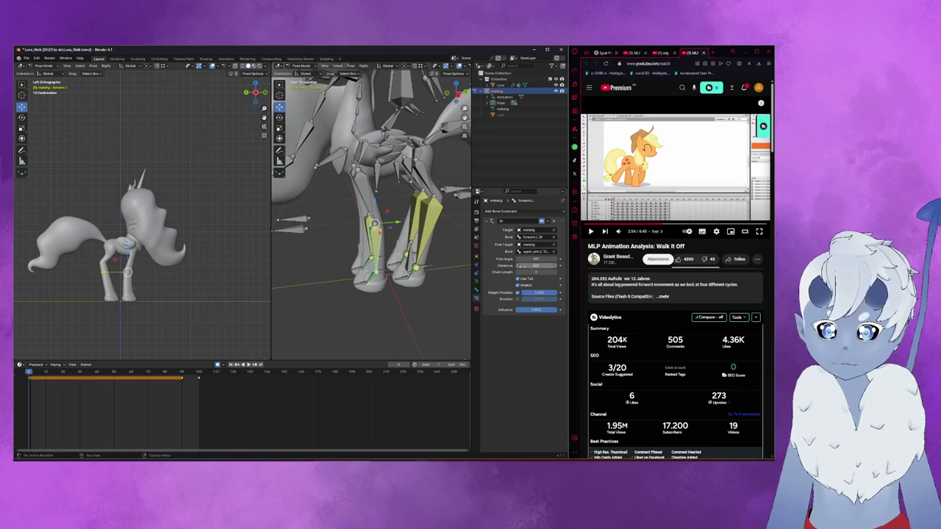
click(524, 266)
key(Return)
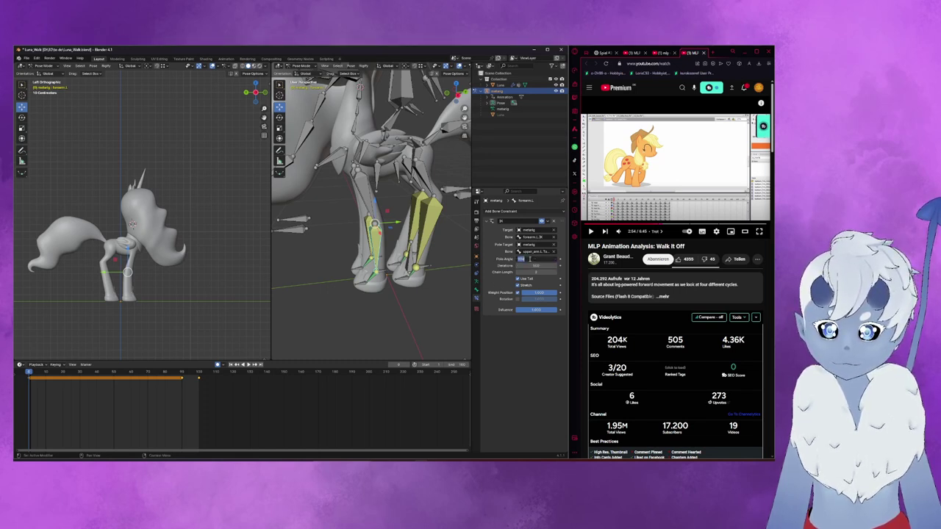
drag(527, 258, 540, 259)
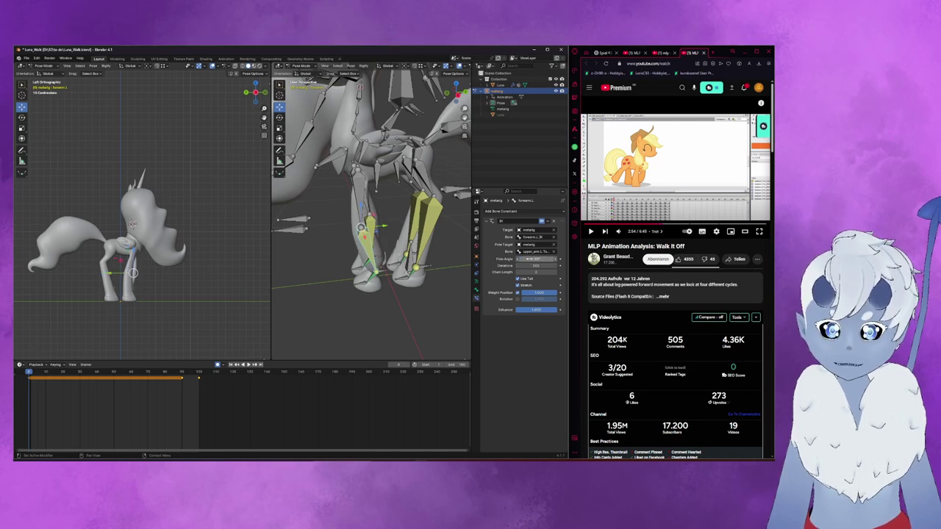
double_click(530, 260)
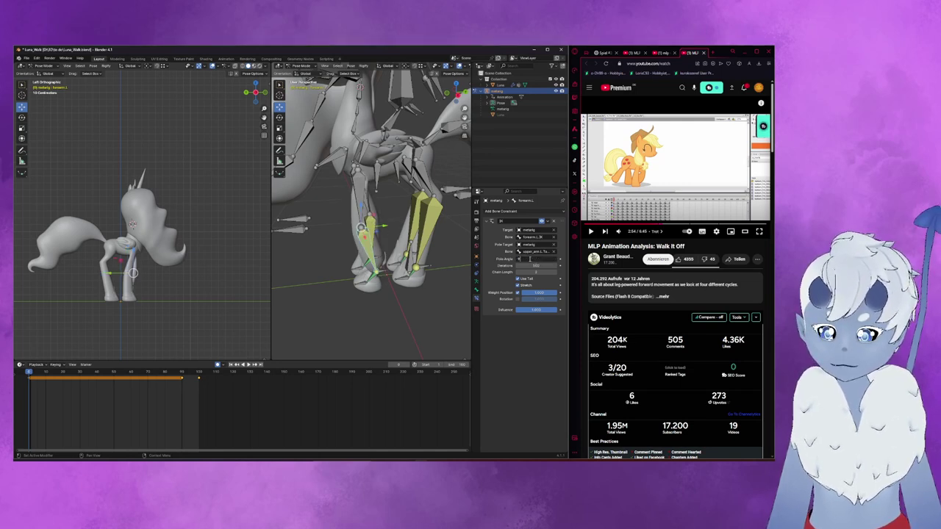
key(Return)
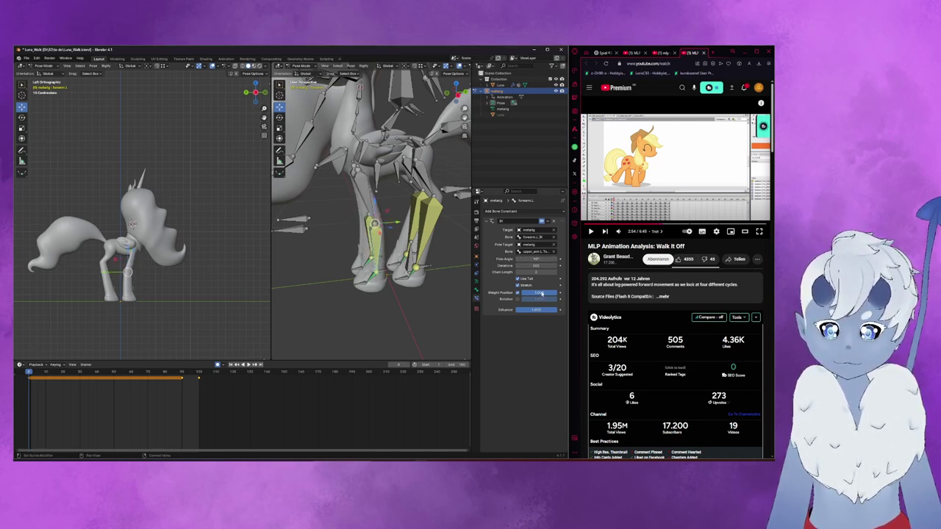
- Raise a different foreleg bone along the Z axis
click(376, 272)
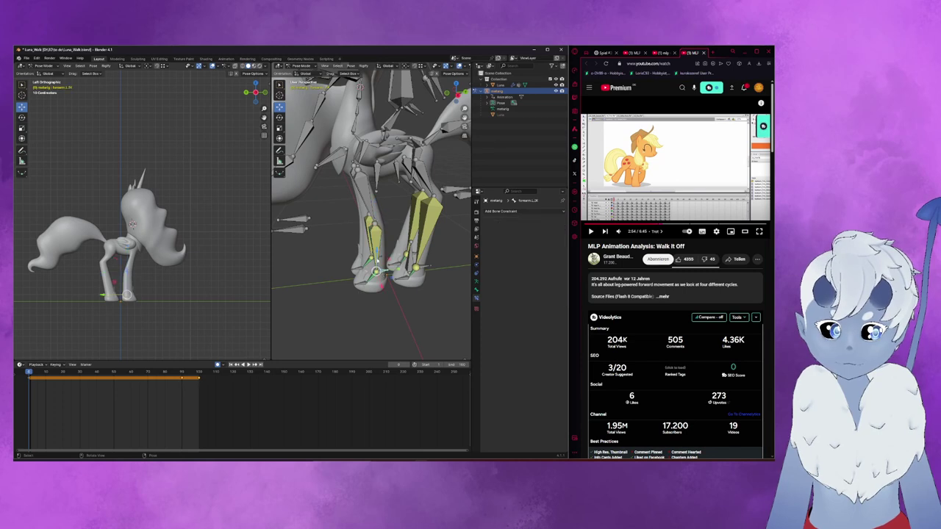
key(g)
key(z)
click(377, 244)
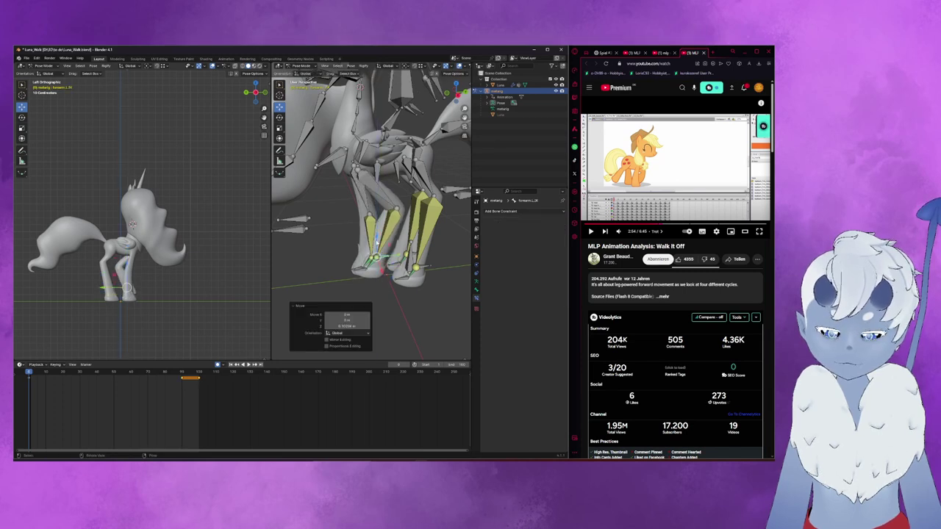
- Remove the IK pole target from the constrained leg bone, test an X move, then undo to restore it
click(391, 228)
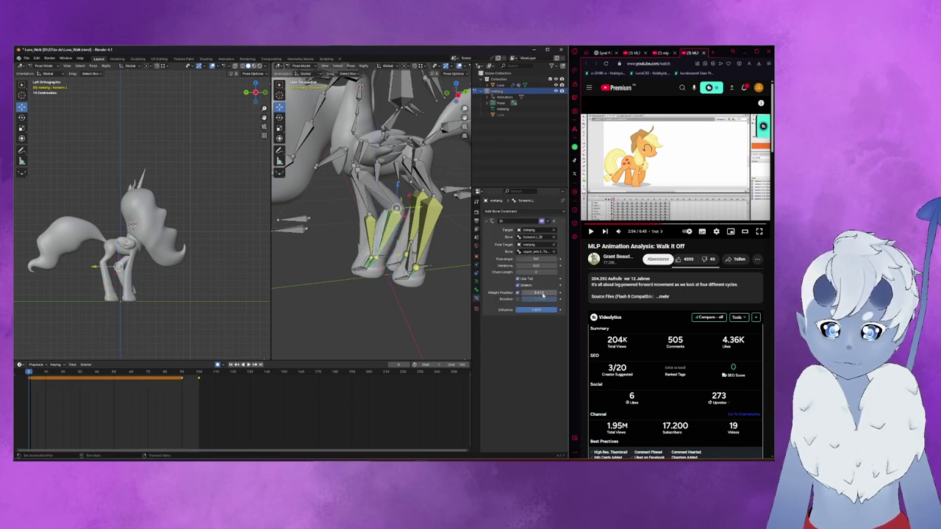
click(554, 252)
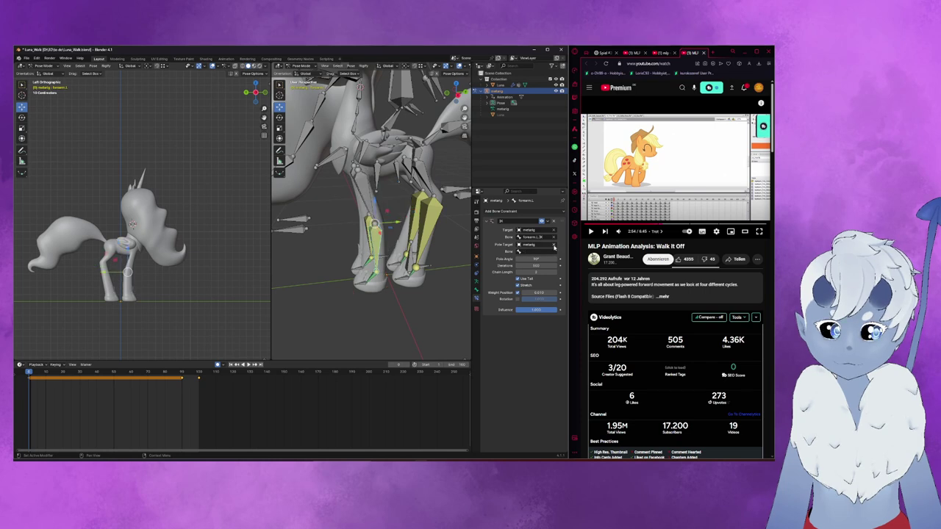
click(554, 245)
key(g)
key(x)
click(381, 220)
key(ctrl+z)
key(ctrl+z)
key(ctrl+z)
key(ctrl+z)
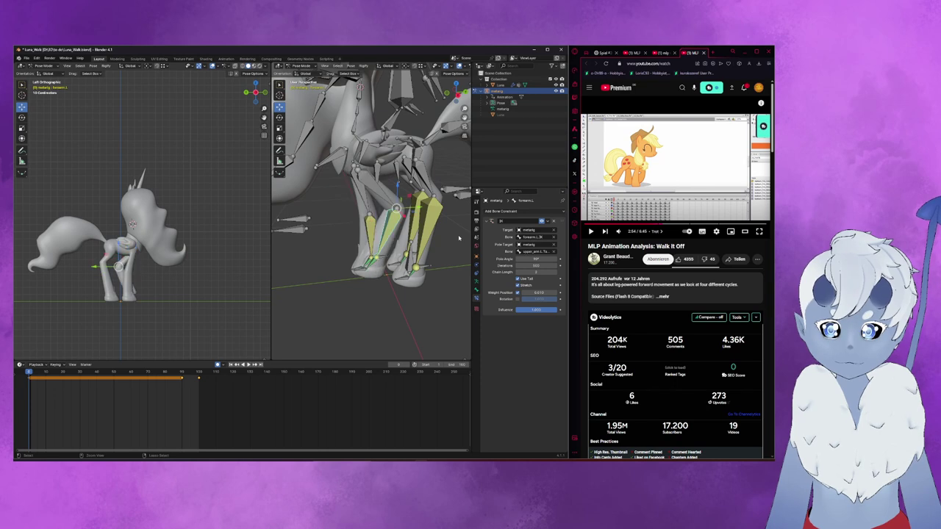
- Move the upper_arm.L.Target IK bone to a new position along Y
click(293, 231)
key(g)
key(y)
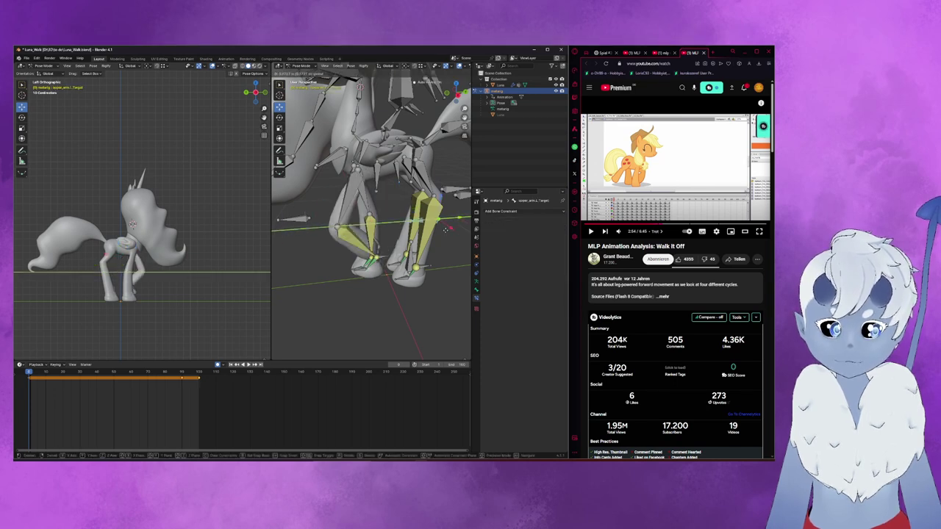
click(445, 229)
- Test raising a lower hind-leg bone on Z, then undo it
mouse_move(445, 229)
middle_down()
mouse_move(404, 234)
mouse_move(416, 274)
middle_up()
click(416, 275)
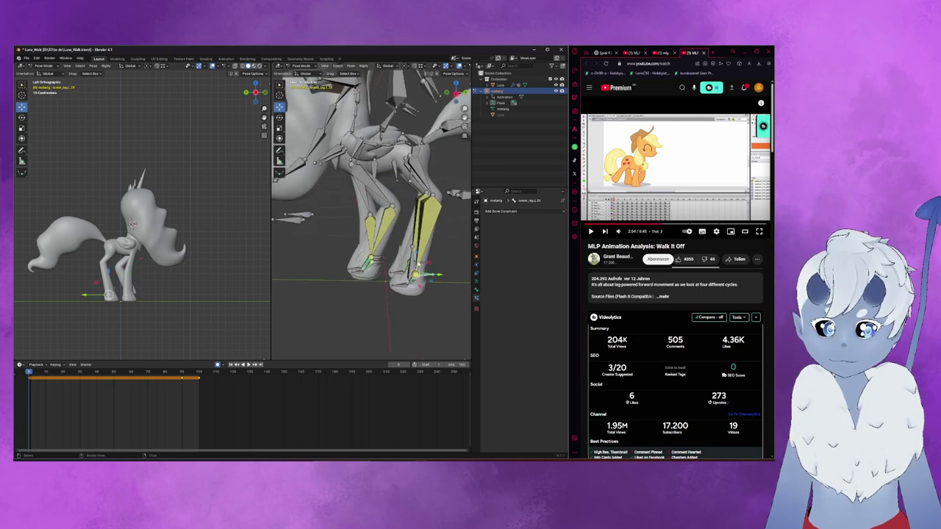
key(g)
key(z)
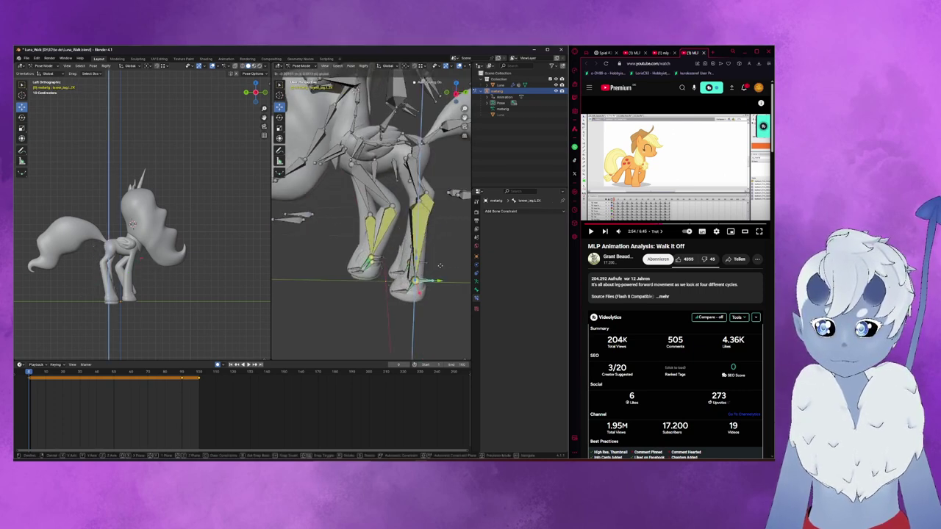
click(432, 240)
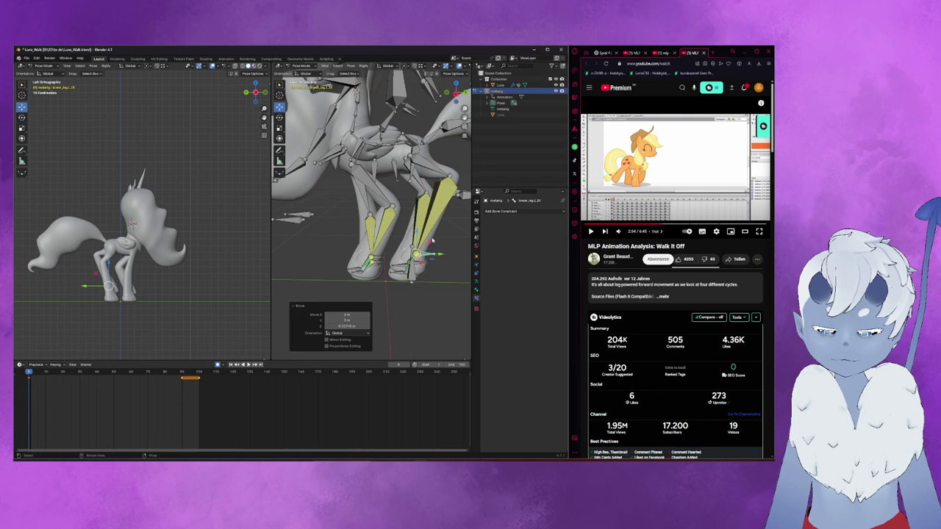
key(ctrl+z)
middle_drag(433, 241, 366, 227)
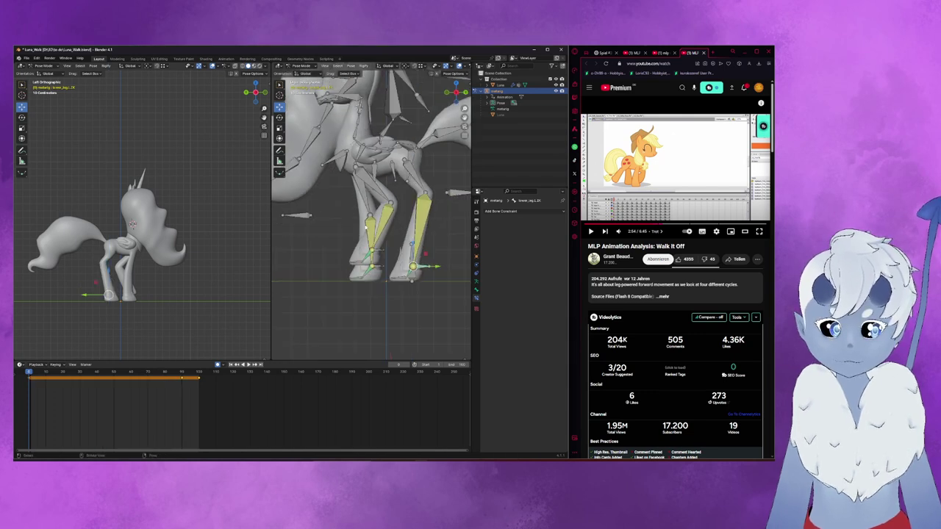
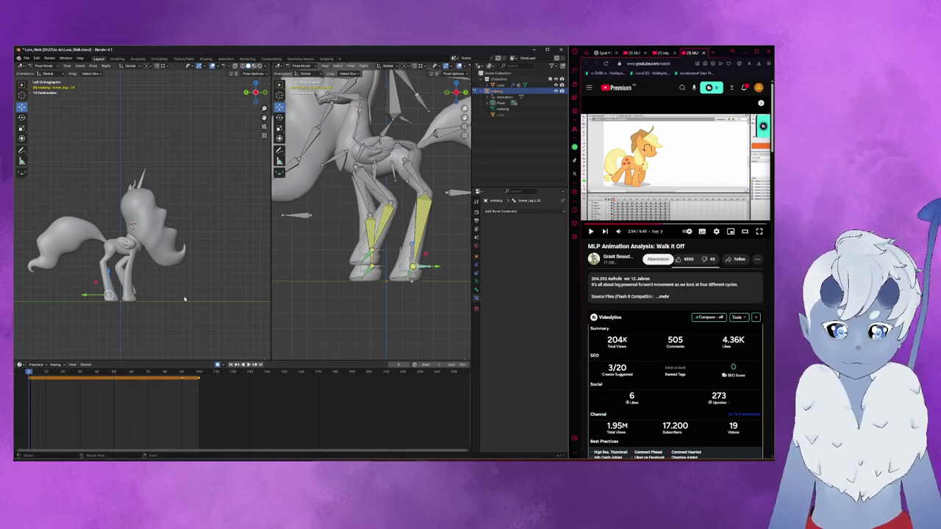
- Clear the user transforms on the left forearm IK bone
click(372, 251)
right_click(373, 251)
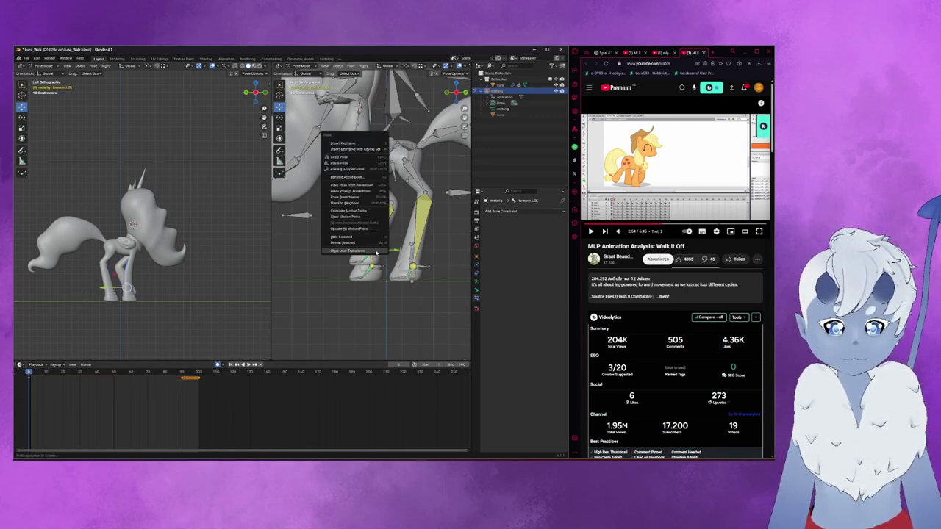
click(373, 249)
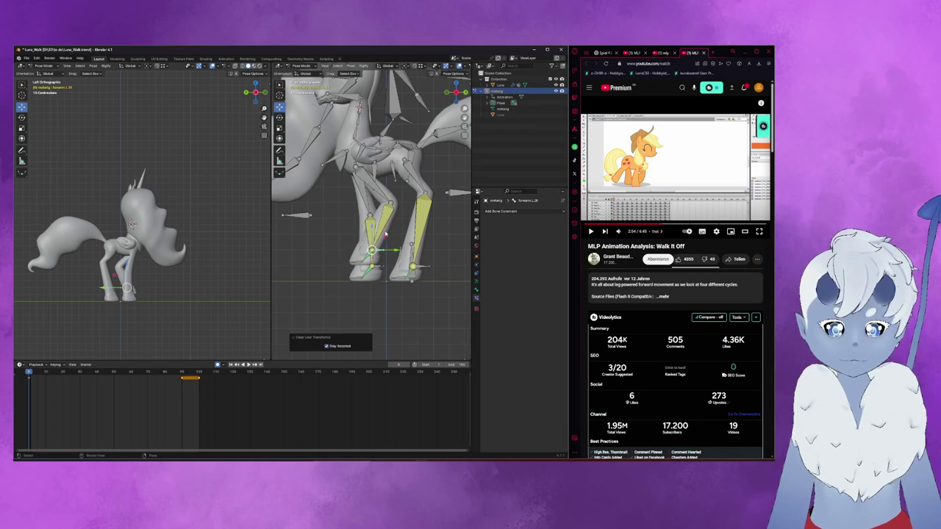
- Select all bones and delete every keyframe on the timeline
key(a)
drag(224, 410, 13, 375)
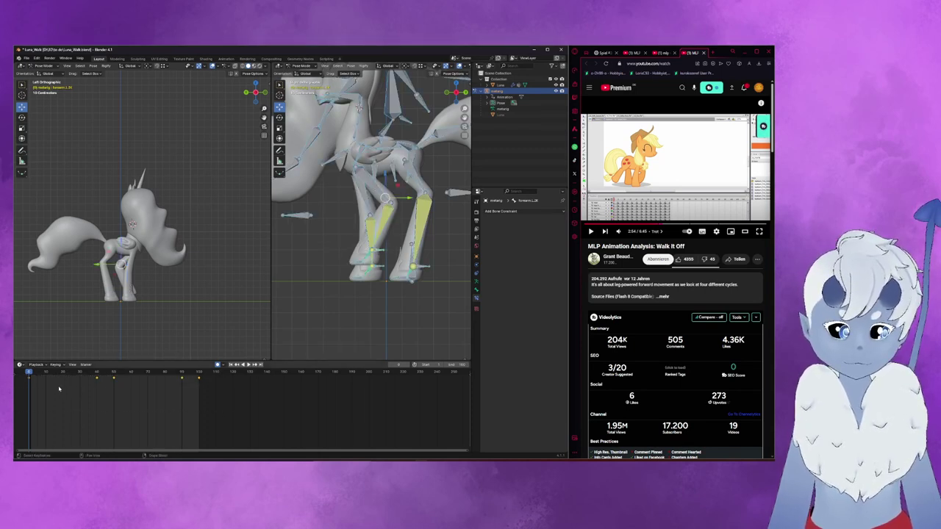
key(Delete)
- Clear user transforms on all bones and switch the armature to Edit Mode
right_click(371, 205)
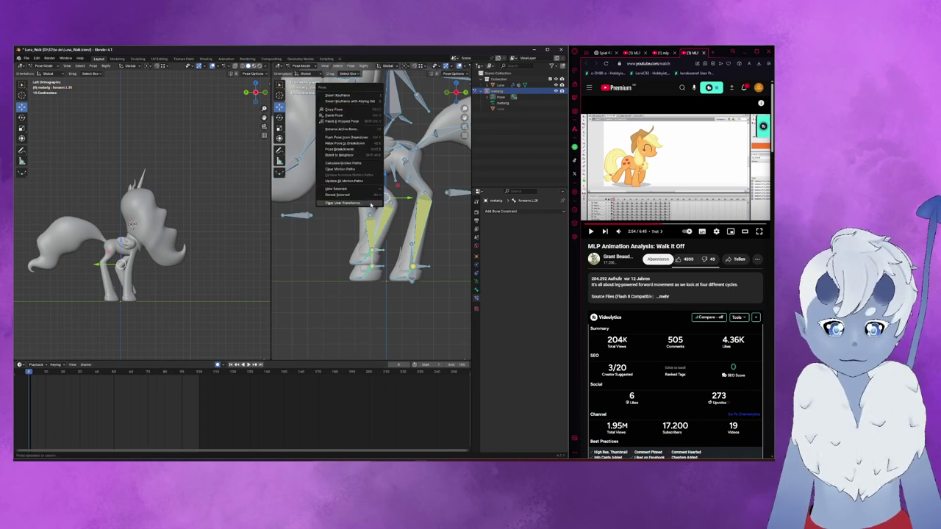
click(371, 204)
scroll(374, 247, up, 1)
scroll(374, 248, up, 1)
click(298, 65)
click(301, 82)
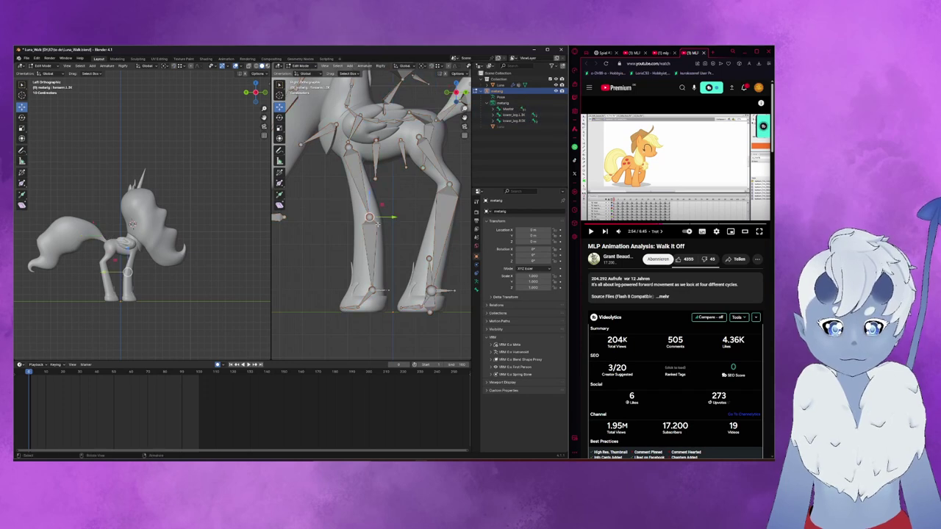
- Move the selected leg joint along the Y axis to sit inside the leg
key(g)
key(y)
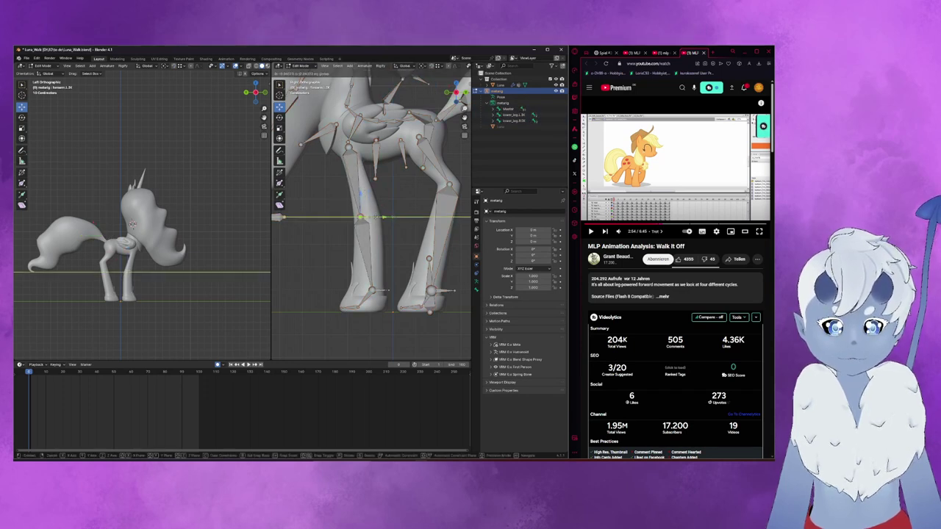
click(376, 217)
scroll(376, 216, up, 3)
shift+middle_drag(376, 217, 339, 204)
- Nudge the bone joint near the pony's body slightly to the right
click(351, 193)
key(g)
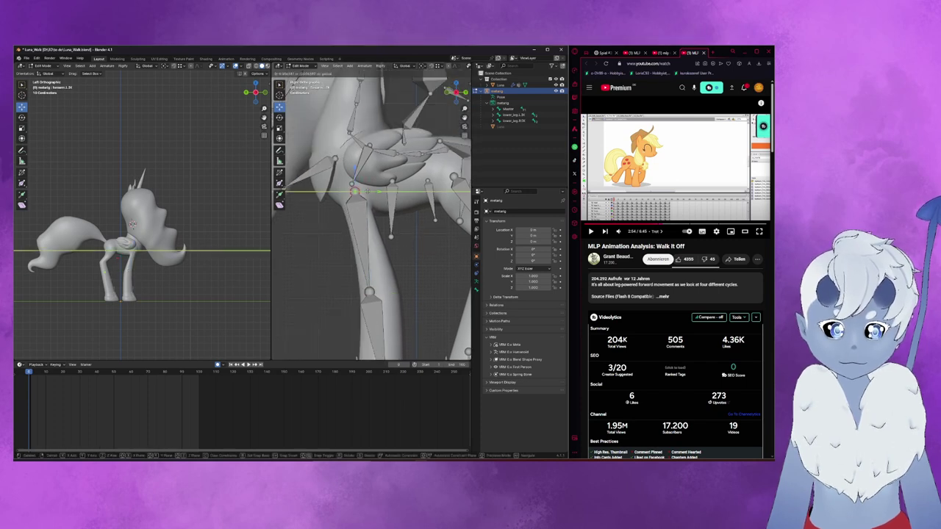
click(358, 192)
shift+scroll(373, 261, down, 5)
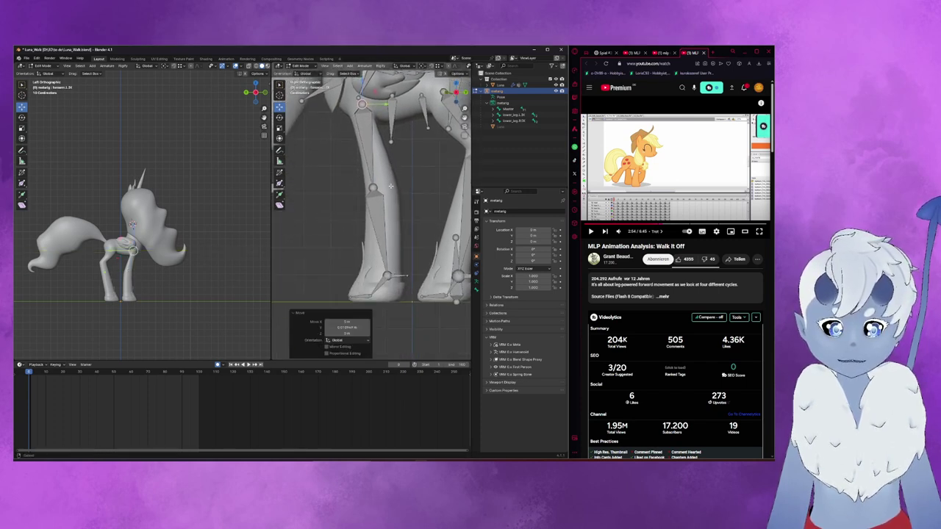
- Move another leg joint along Y, then toggle from Pose Mode back to Edit Mode
key(g)
key(y)
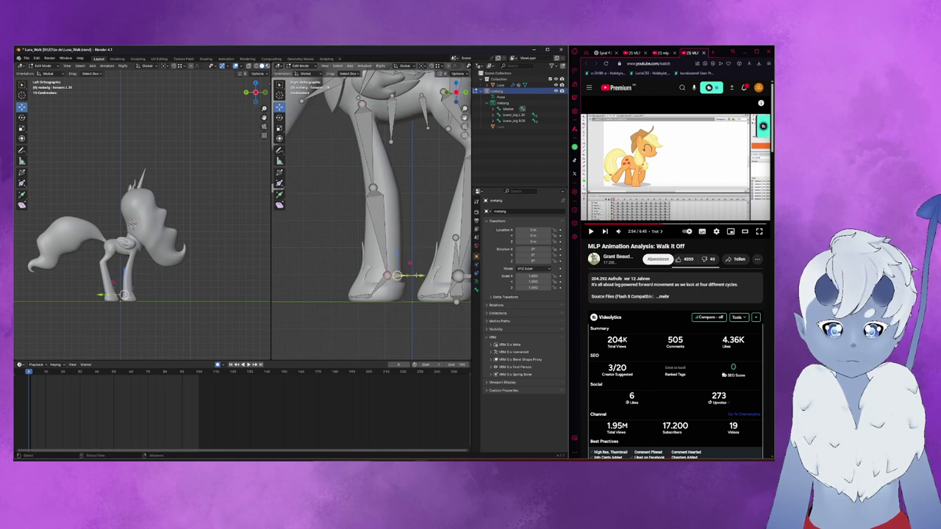
click(400, 263)
click(302, 67)
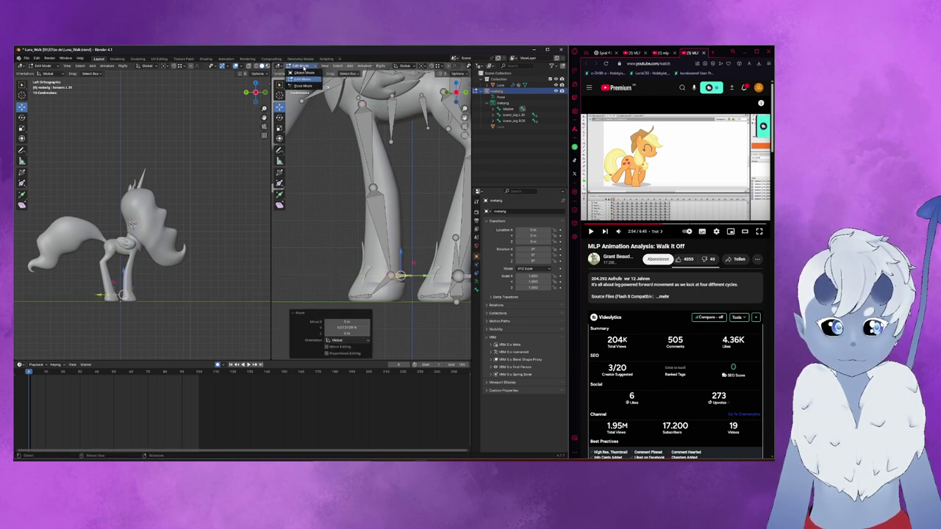
click(303, 86)
key(Tab)
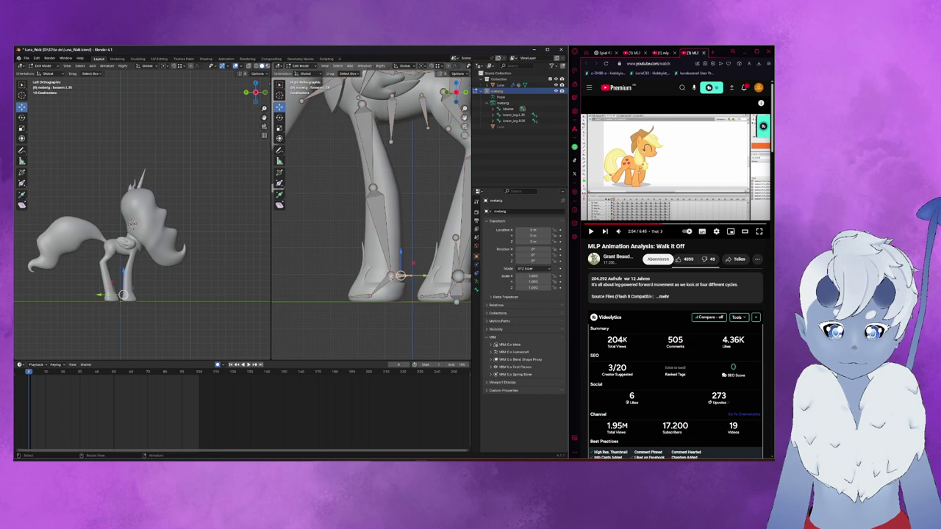
- In Pose Mode, lift the front-leg IK bone vertically along Z
click(301, 67)
click(303, 86)
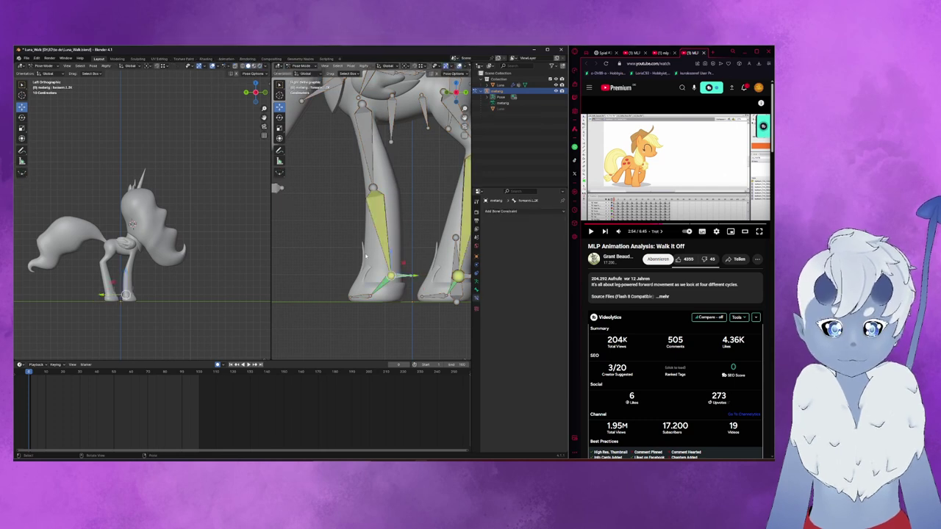
key(g)
key(z)
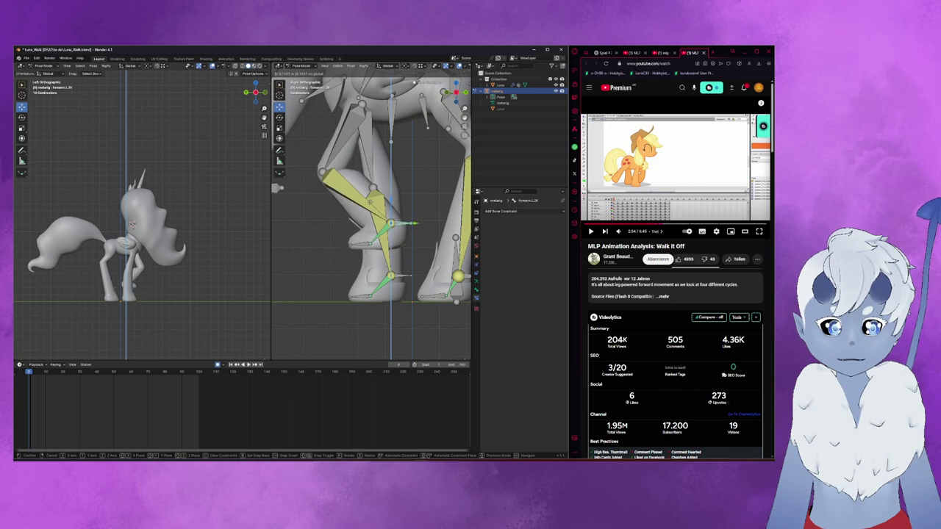
click(370, 235)
mouse_move(370, 235)
middle_down()
mouse_move(397, 246)
mouse_move(376, 245)
mouse_move(383, 235)
middle_up()
- Raise the leg bones higher along Z, undo it, and check from the side view
key(g)
key(z)
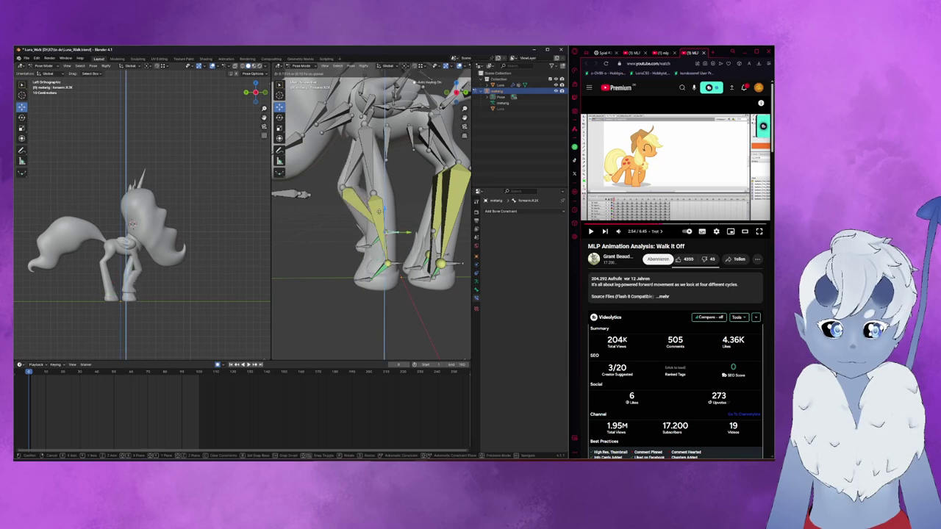
click(374, 201)
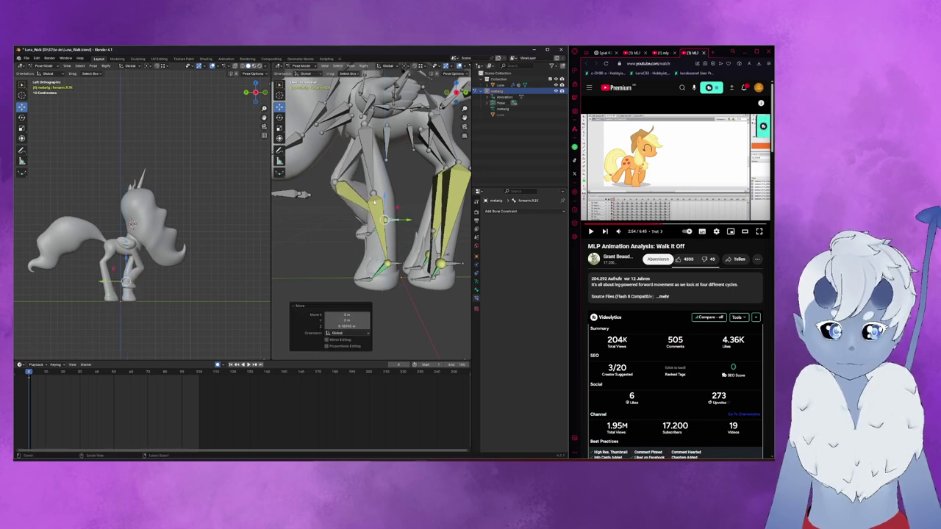
key(ctrl+z)
key(KP_3)
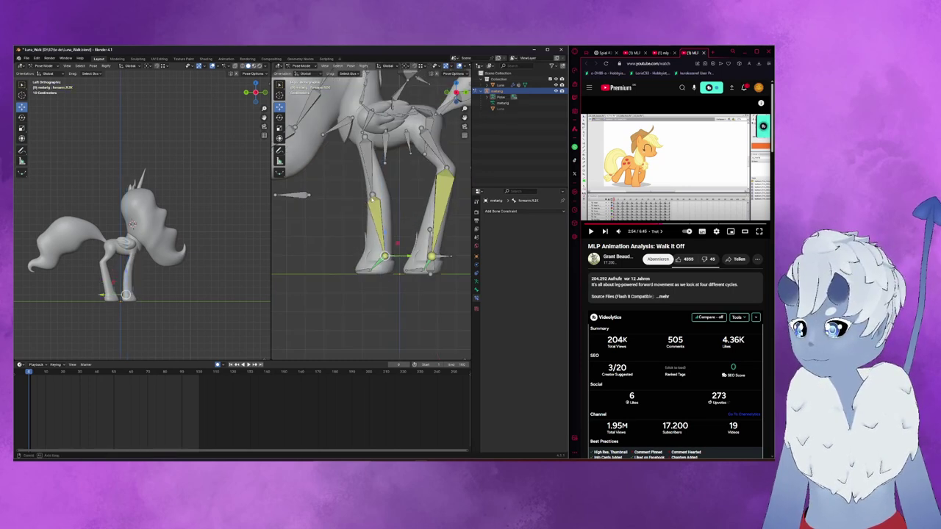
middle_drag(371, 195, 366, 204)
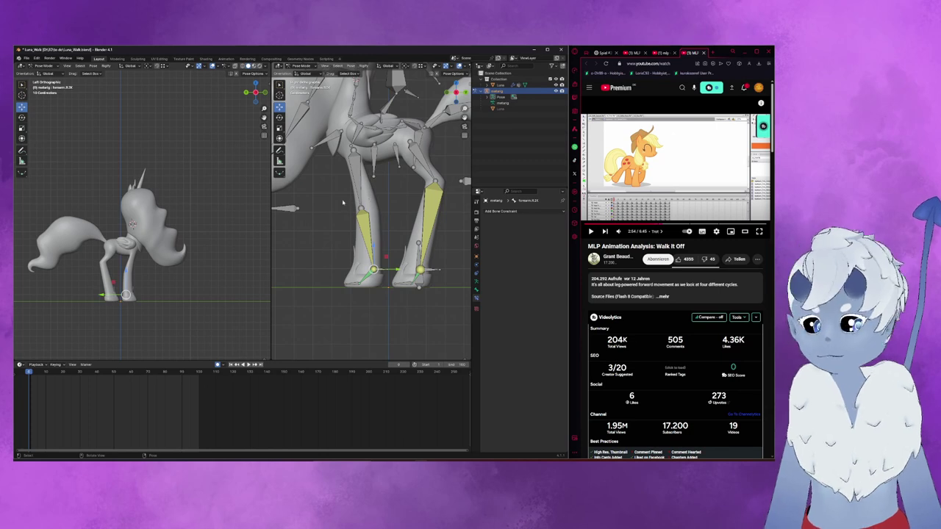
scroll(355, 180, up, 3)
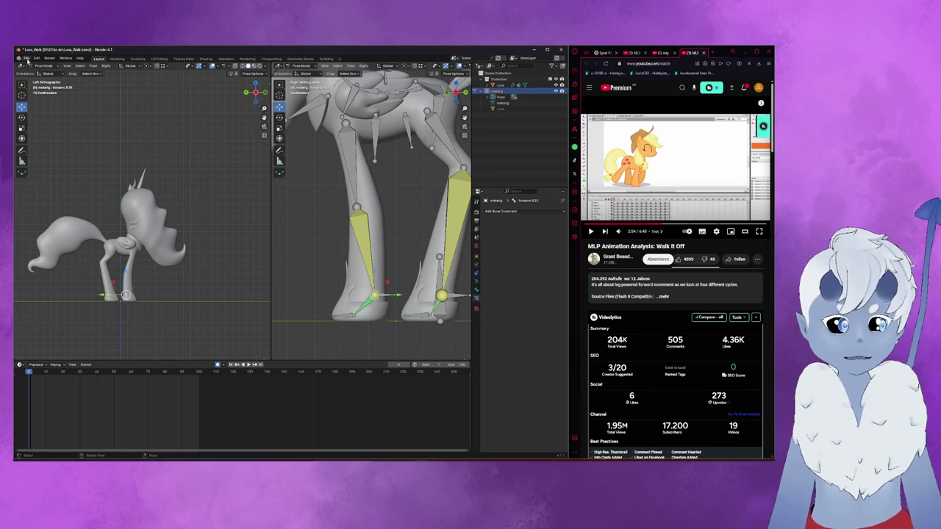
- Look through the File menu and its recent files list
click(26, 58)
click(52, 125)
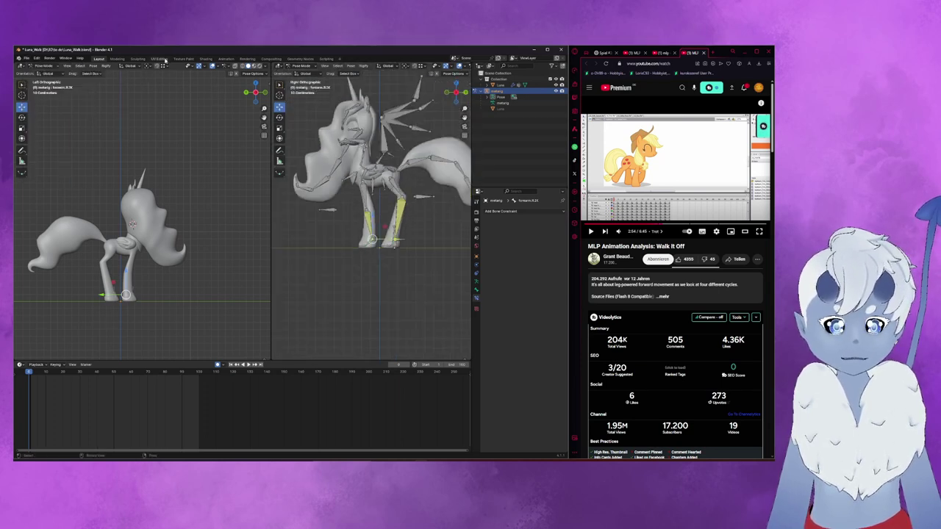
click(26, 58)
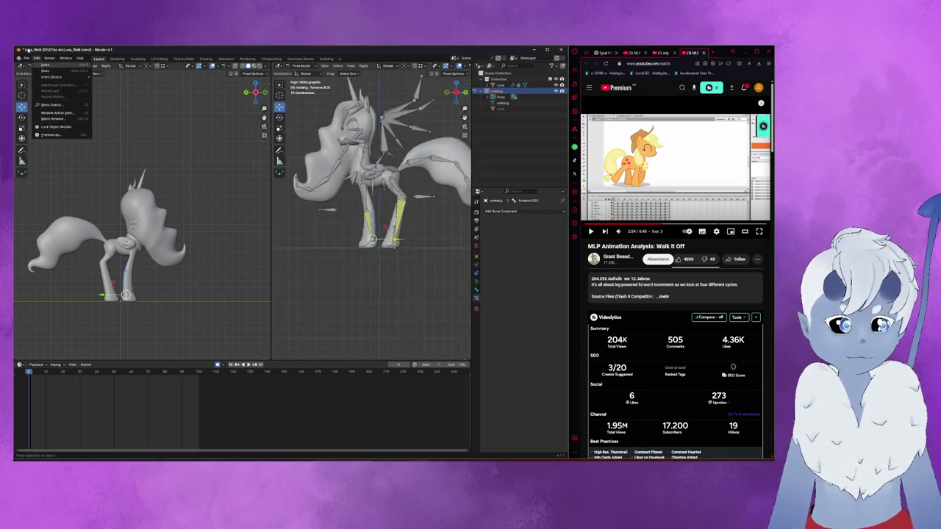
click(27, 58)
mouse_move(41, 77)
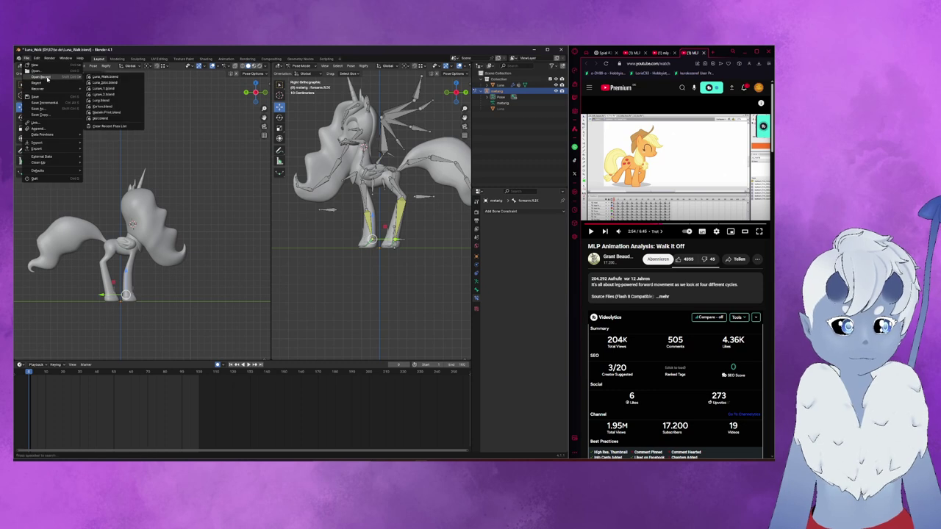
- Switch to Object Mode and box-select the whole pony model and rig
click(296, 67)
click(303, 72)
key(KP_3)
drag(434, 265, 321, 151)
- Export the selection as FBX, overwriting Luna_Export.fbx
click(27, 58)
mouse_move(36, 148)
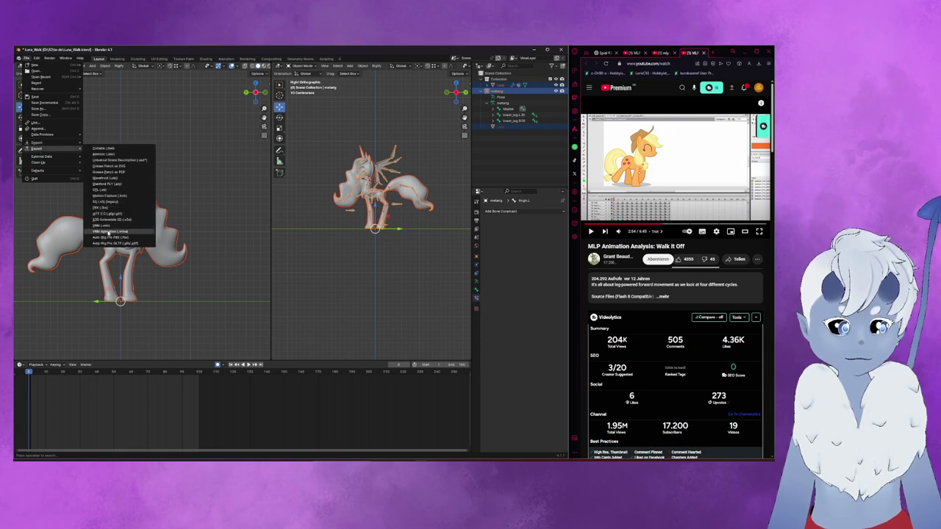
click(101, 208)
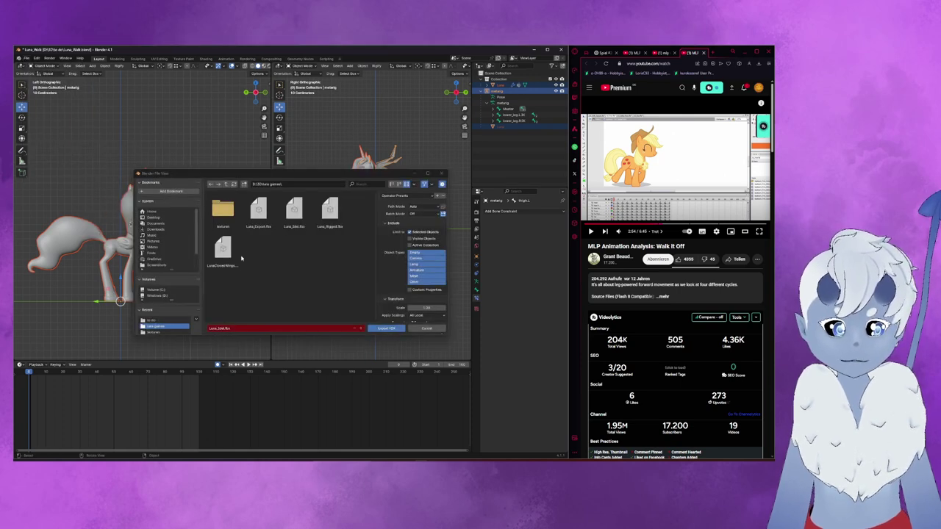
click(258, 211)
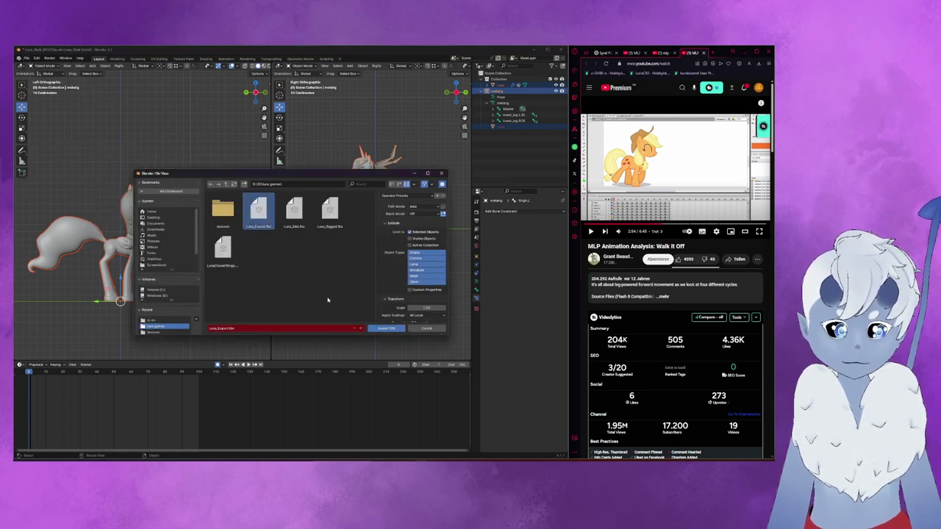
click(384, 329)
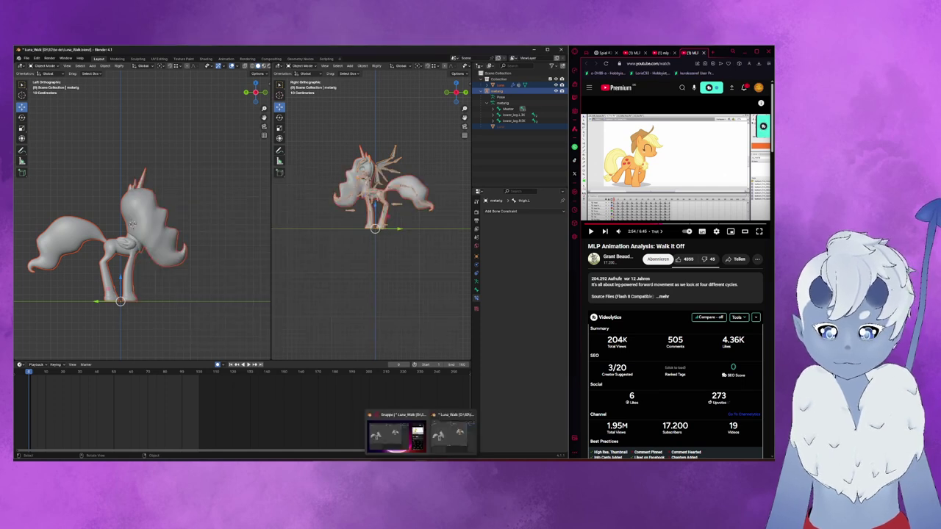
click(396, 433)
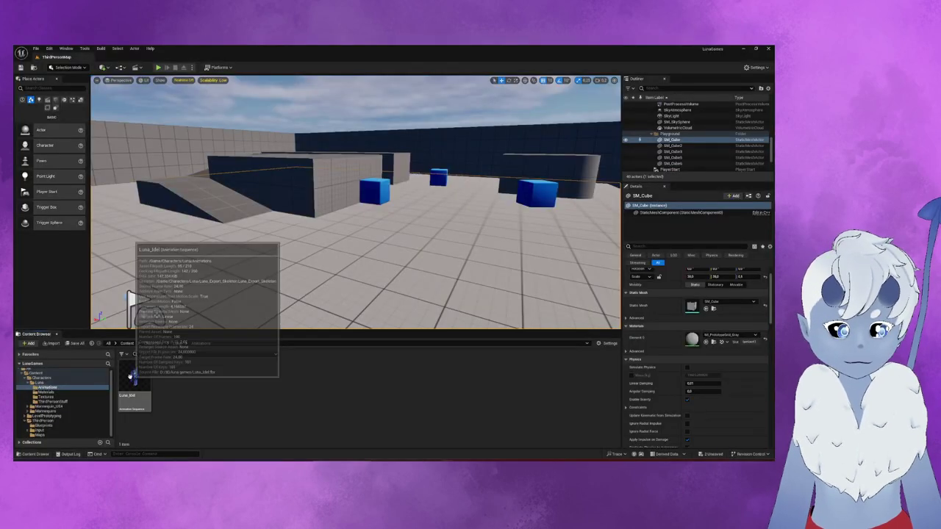
- Open the Luna folder and reimport Luna_Export from the updated FBX
click(39, 382)
click(277, 378)
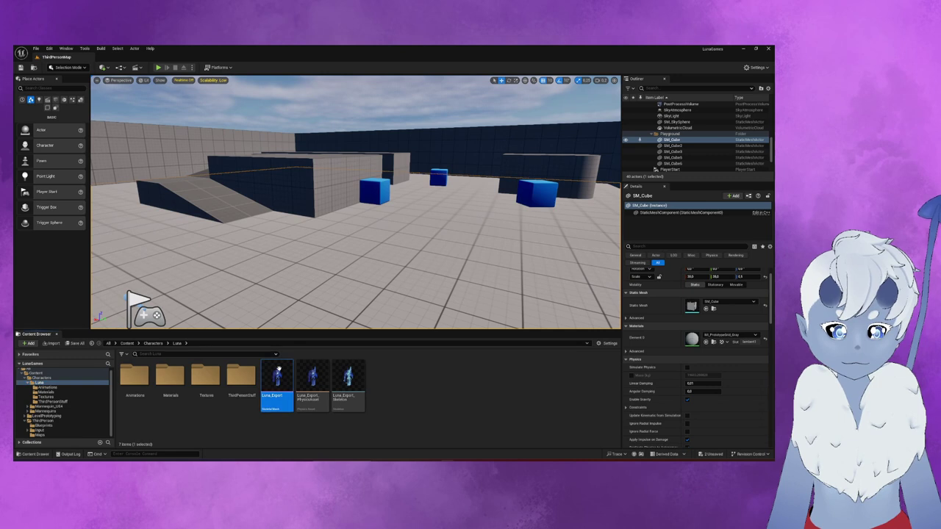
right_click(277, 379)
click(316, 224)
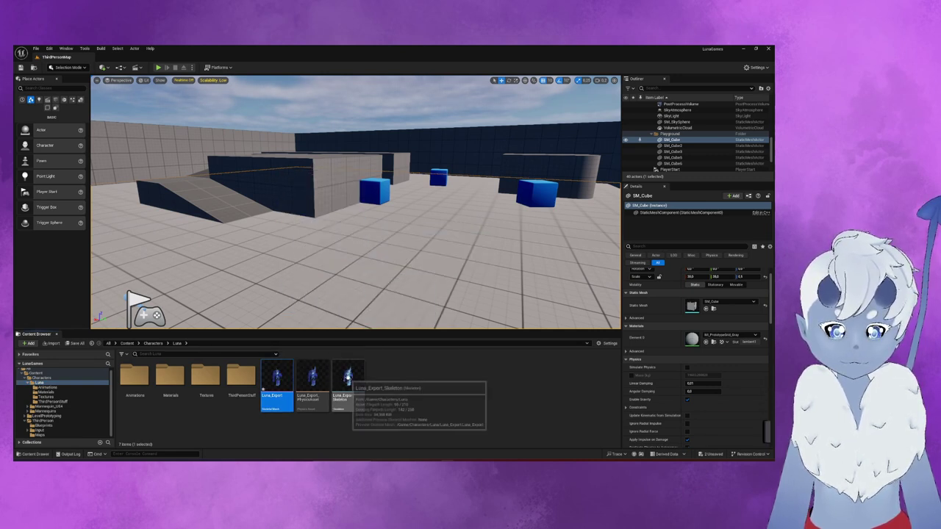
- Check the Luna_Export_Skeleton asset's options, then select the Luna_Export mesh asset
click(349, 377)
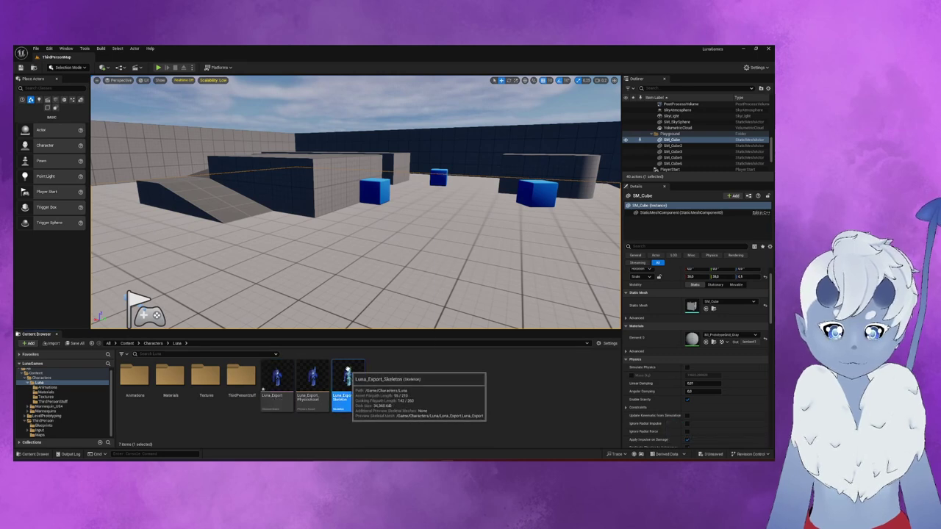
right_click(348, 376)
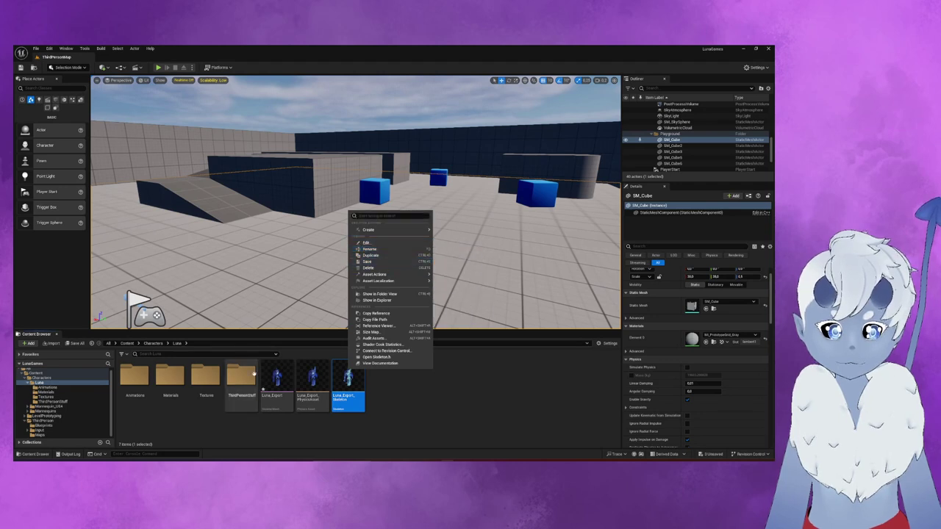
click(277, 381)
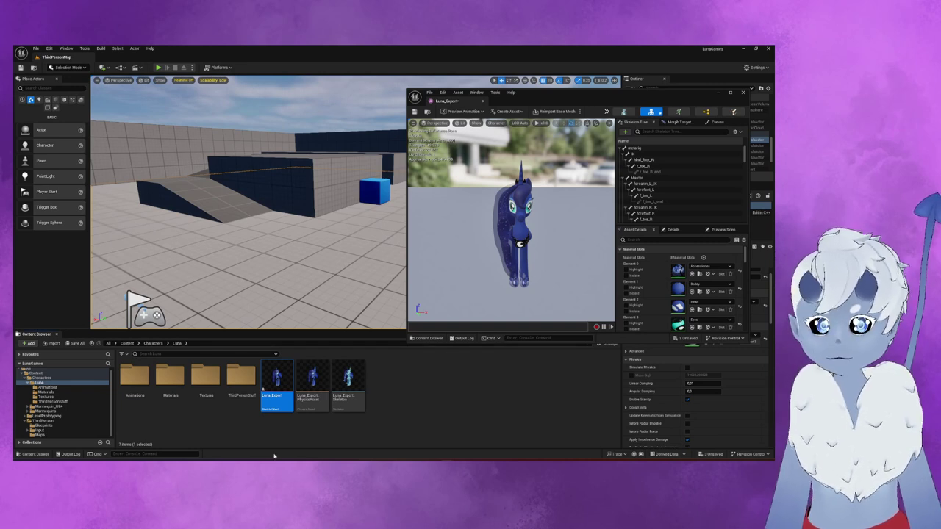
- Open Luna_Export_Skeleton in the skeleton editor
click(349, 379)
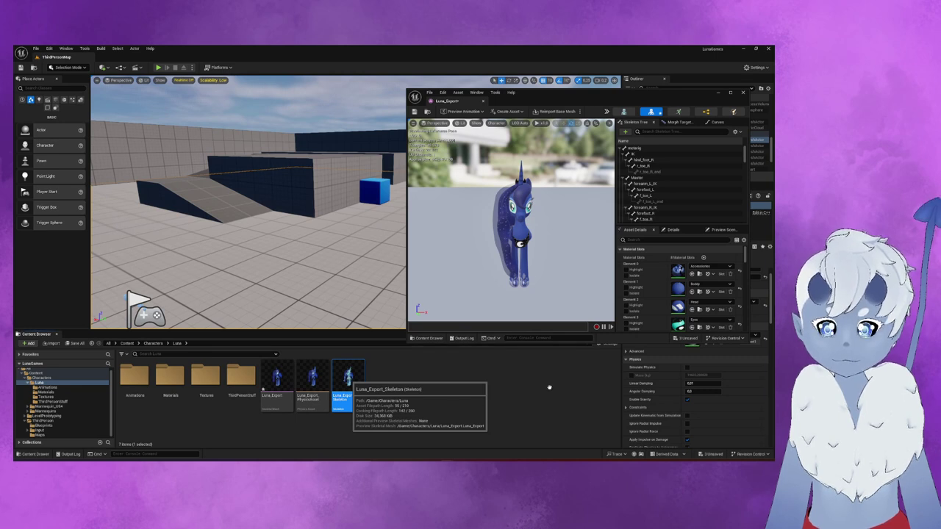
mouse_move(347, 383)
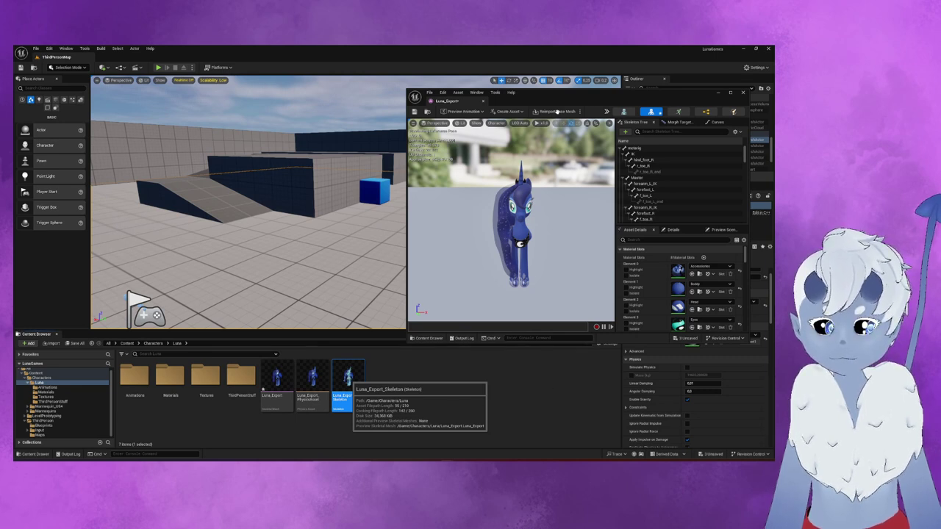
double_click(348, 376)
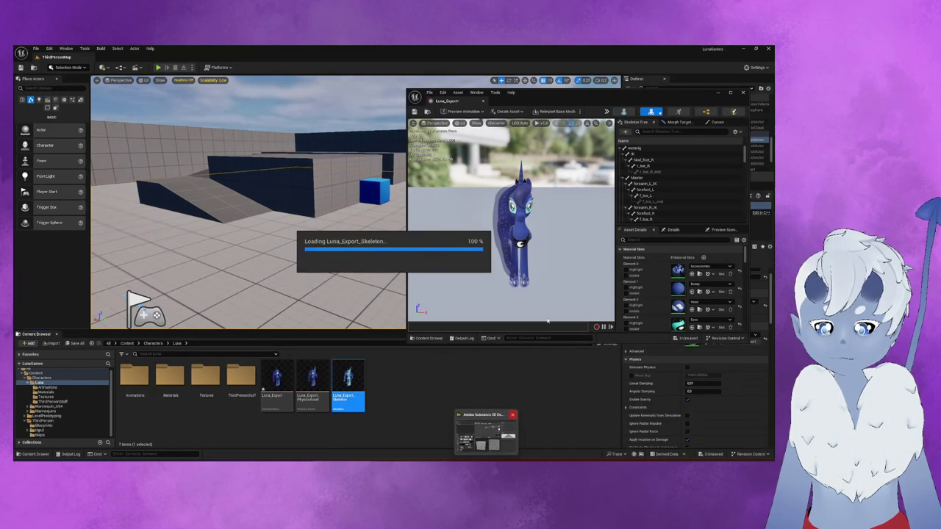
click(554, 419)
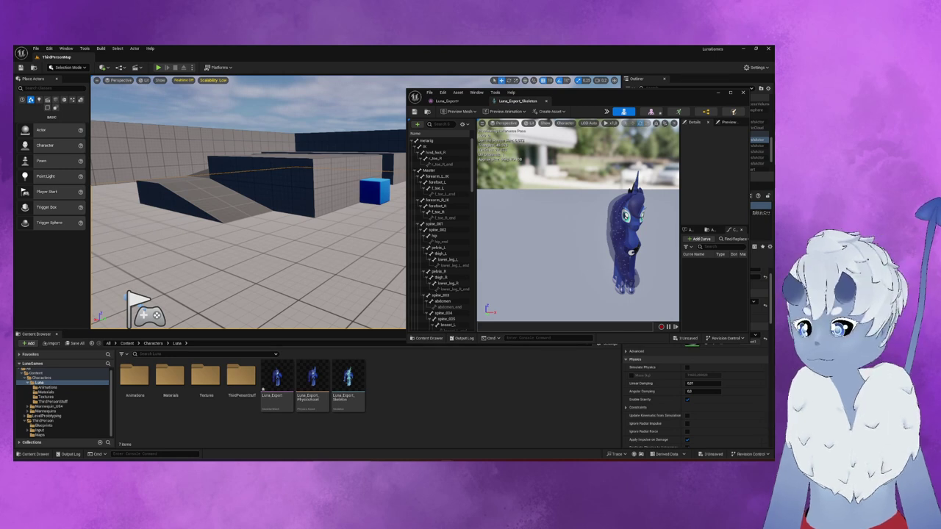
- Close the stray context menu and dismiss the Package File not Saved prompt
scroll(441, 220, down, 1)
right_click(347, 239)
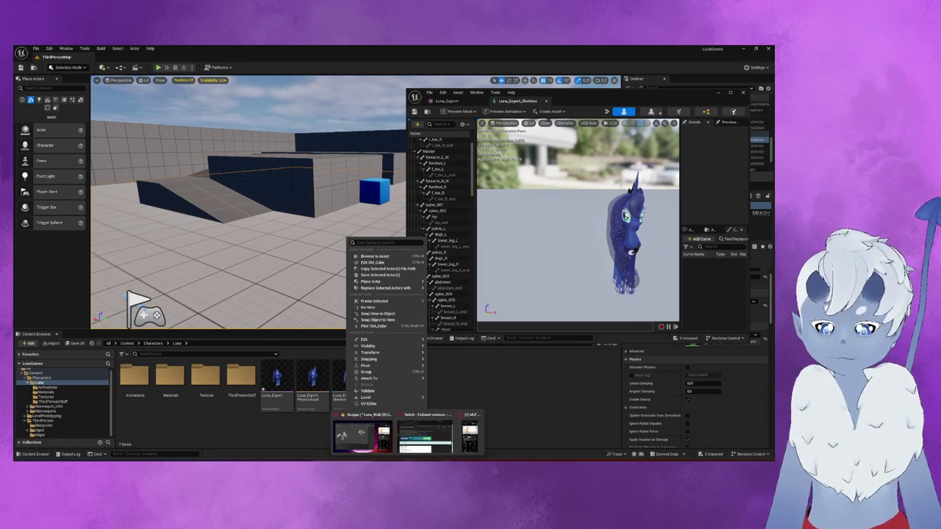
click(466, 390)
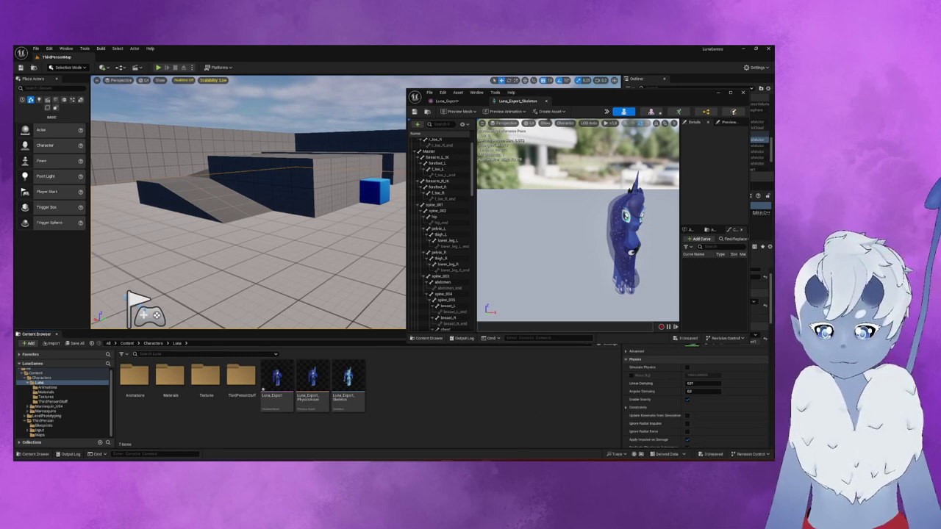
click(527, 431)
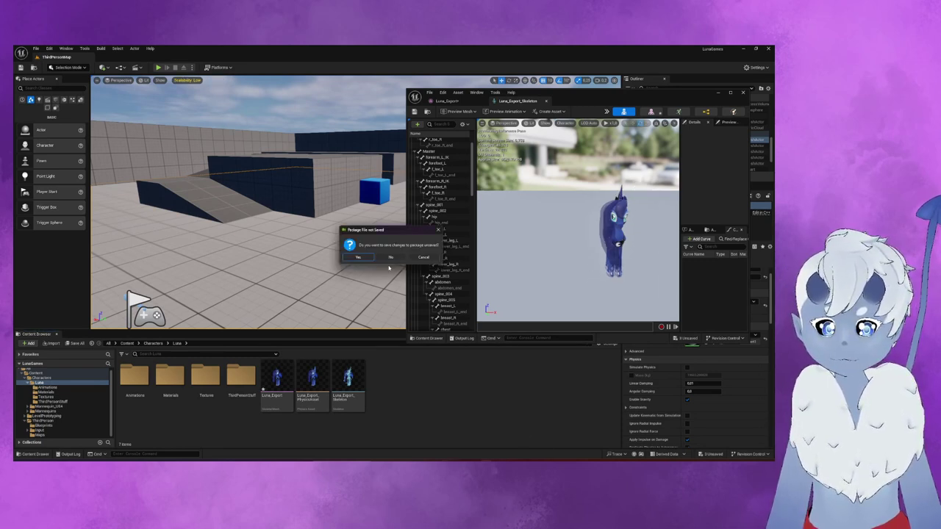
click(384, 257)
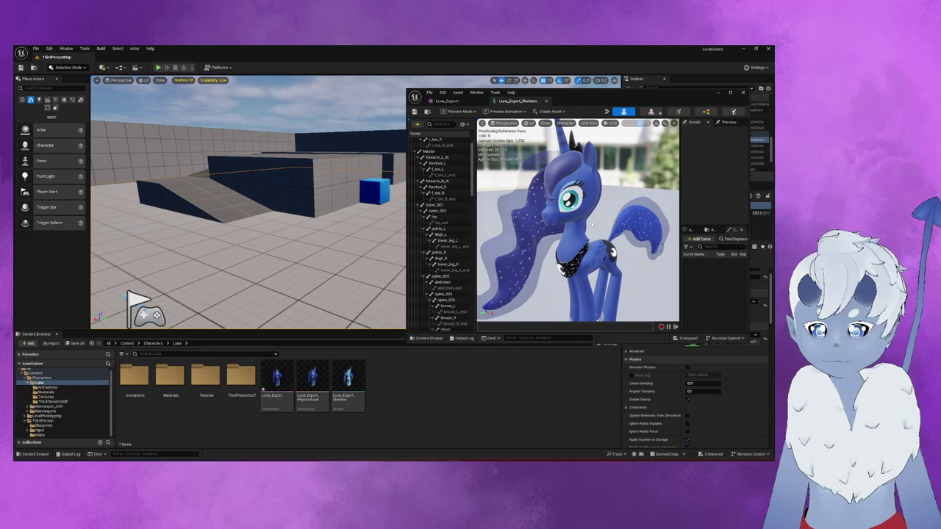
- Show All Hierarchy bones over the pony, then return to Luna_Export and open Animations
scroll(591, 224, down, 2)
scroll(590, 213, down, 2)
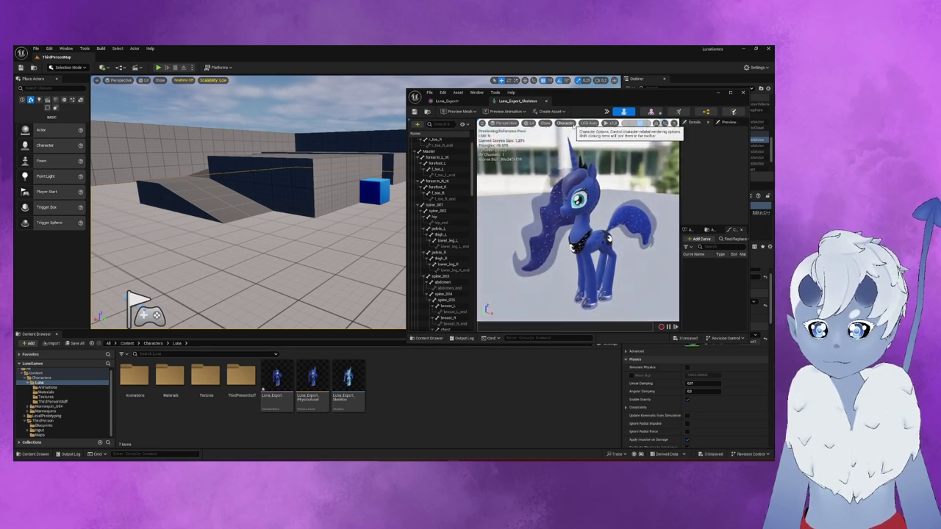
click(574, 127)
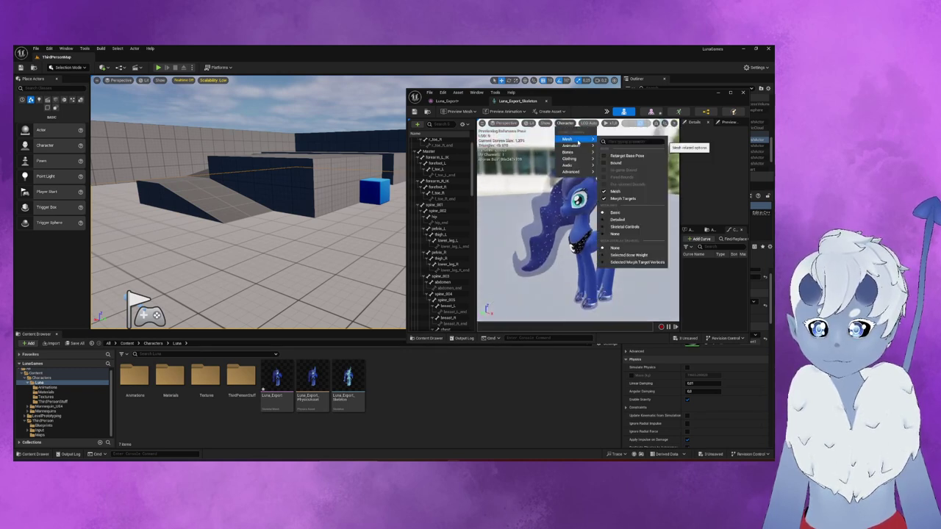
mouse_move(568, 152)
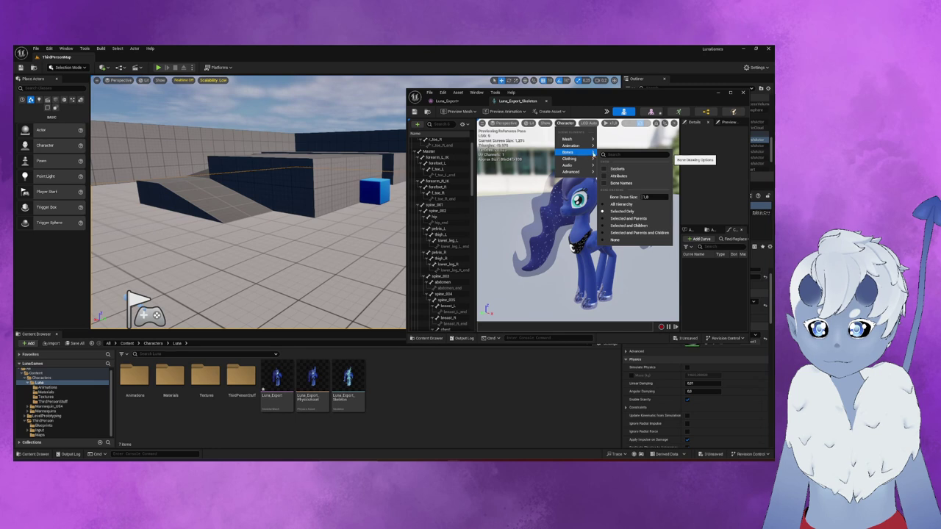
click(621, 204)
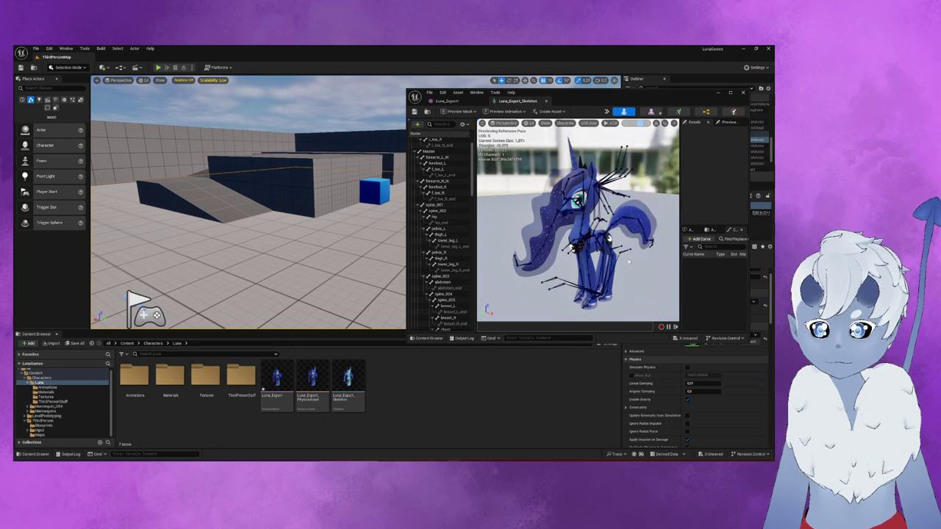
drag(628, 262, 629, 262)
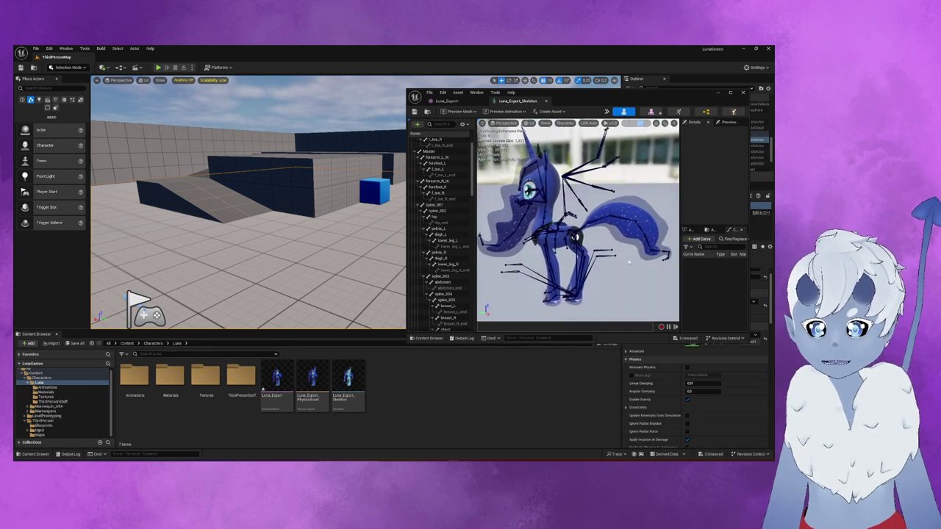
click(445, 100)
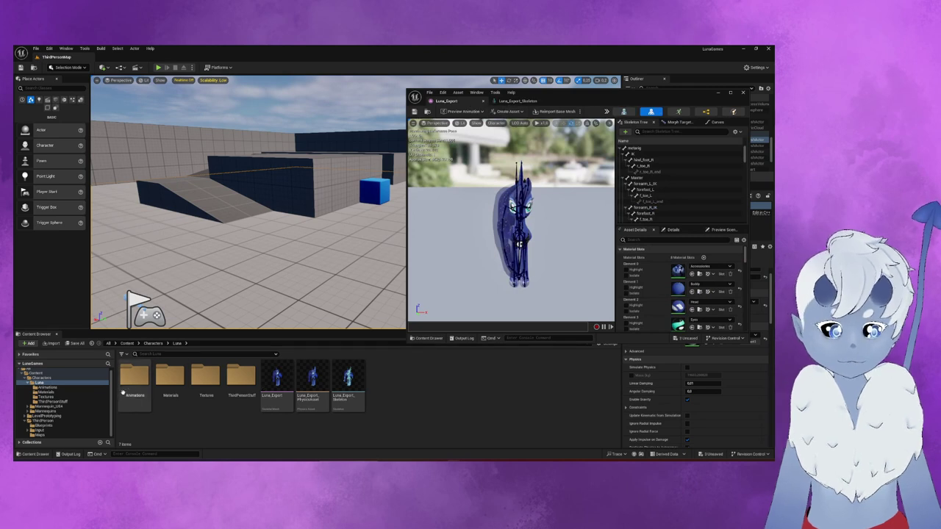
double_click(134, 376)
- Open Luna_Idl, close it and the skeleton editor, then bring Blender up full size
double_click(134, 378)
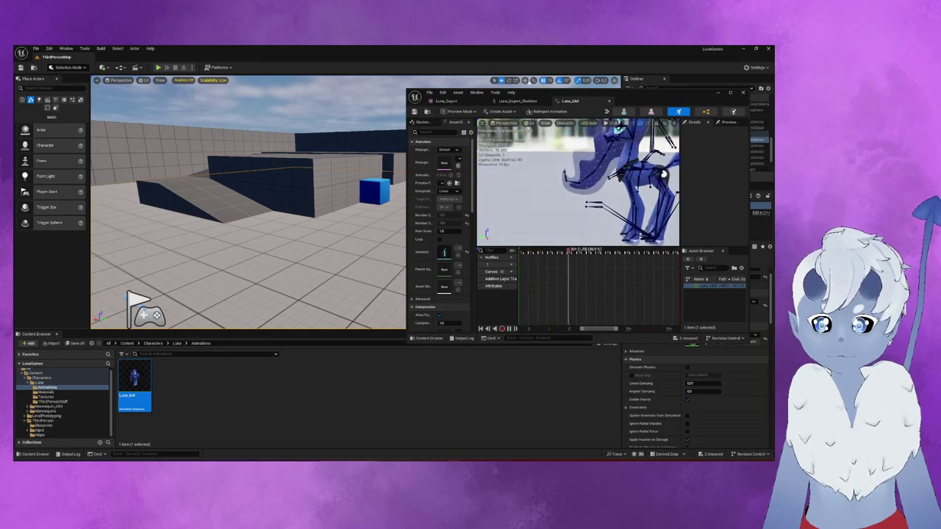
click(546, 100)
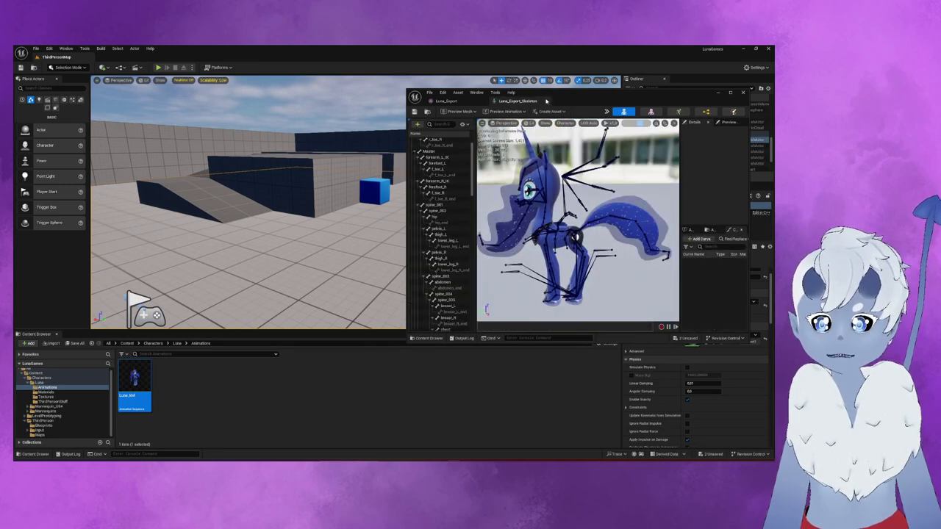
click(546, 101)
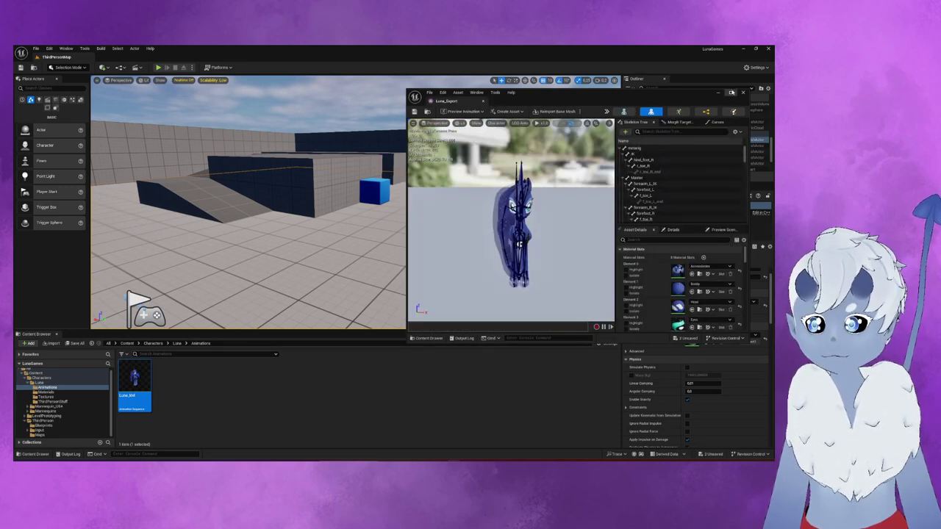
click(578, 384)
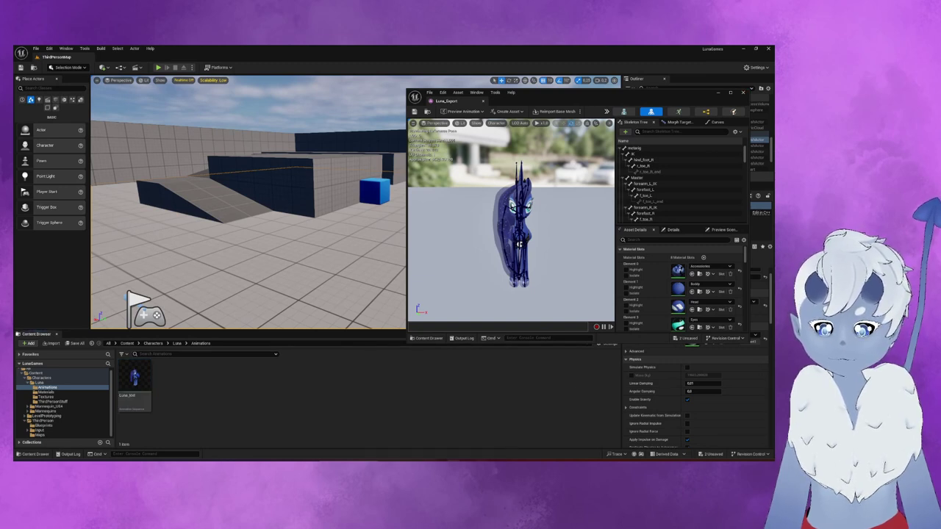
key(alt+Tab)
key(super+Up)
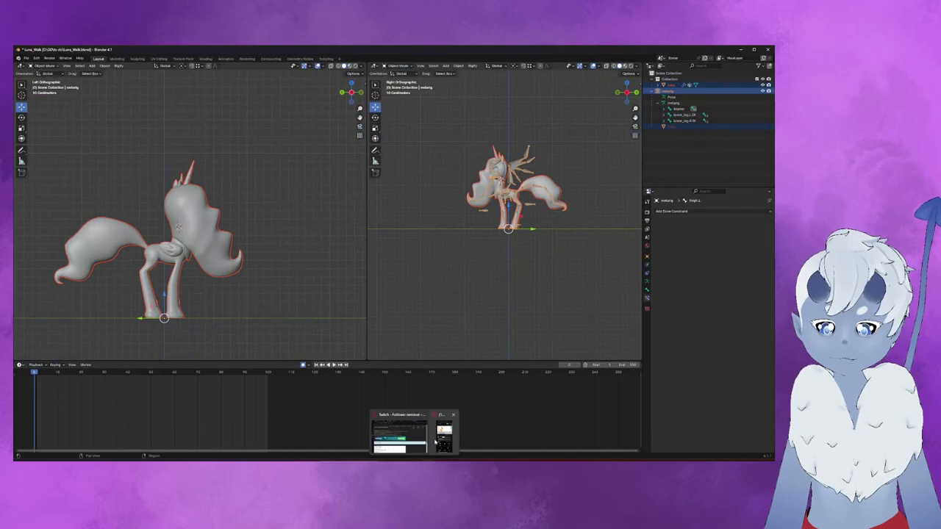
- Place Blender beside the YouTube walk-cycle reference video
click(441, 433)
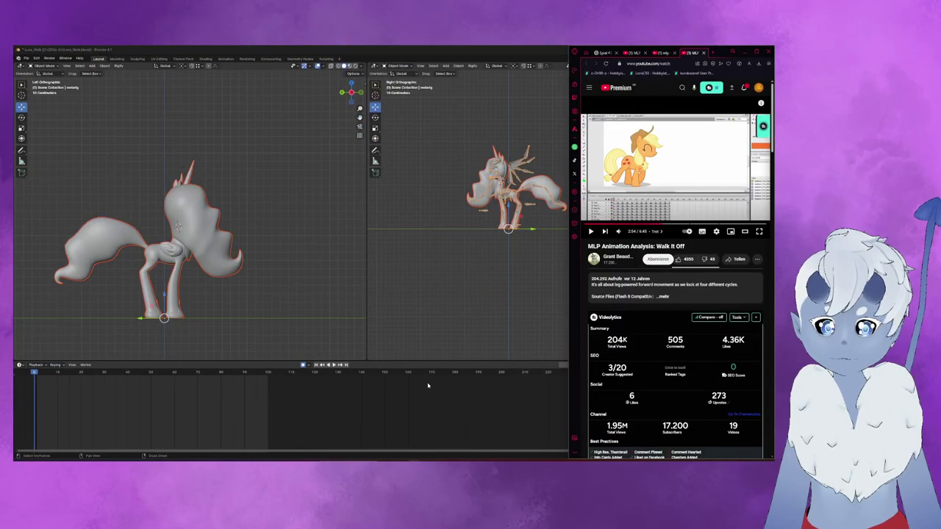
key(alt+Tab)
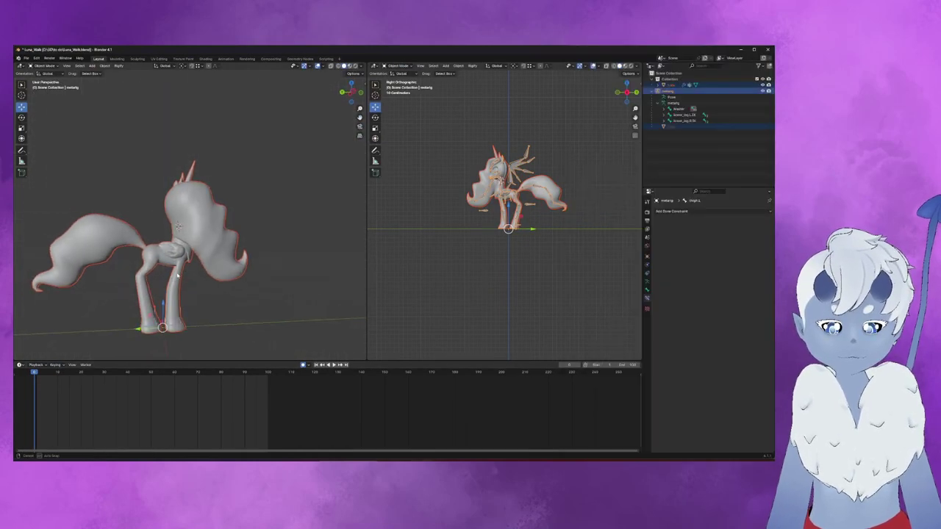
drag(408, 48, 14, 196)
scroll(372, 213, up, 3)
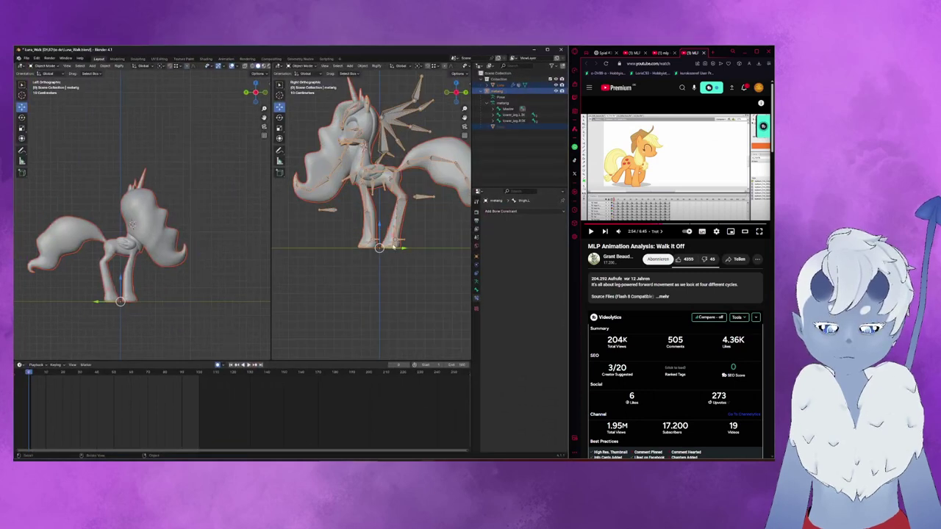
scroll(371, 213, up, 3)
- In Edit Mode, raise the end of the lower-leg bone, then switch to Pose Mode
click(311, 66)
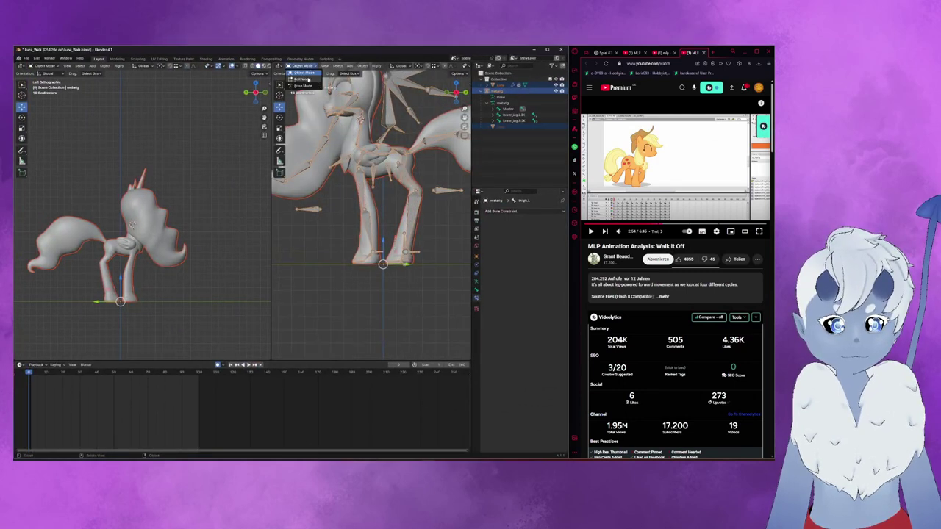
click(305, 79)
scroll(376, 274, up, 2)
click(380, 271)
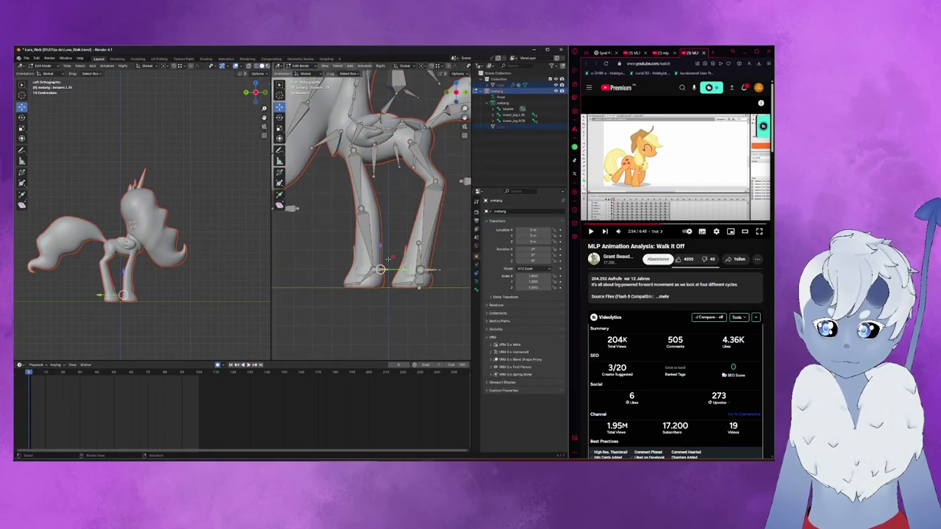
shift+middle_drag(154, 306, 193, 262)
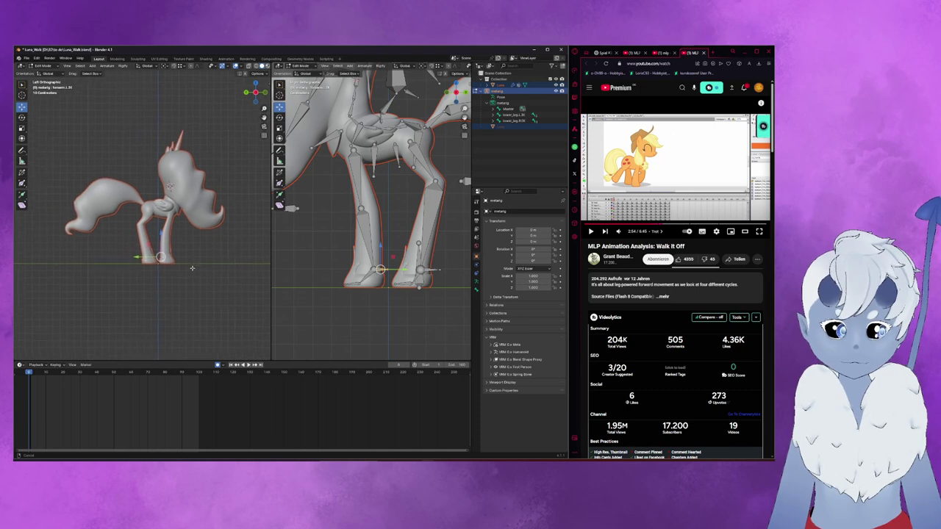
mouse_move(371, 220)
middle_down()
mouse_move(397, 242)
mouse_move(375, 235)
middle_up()
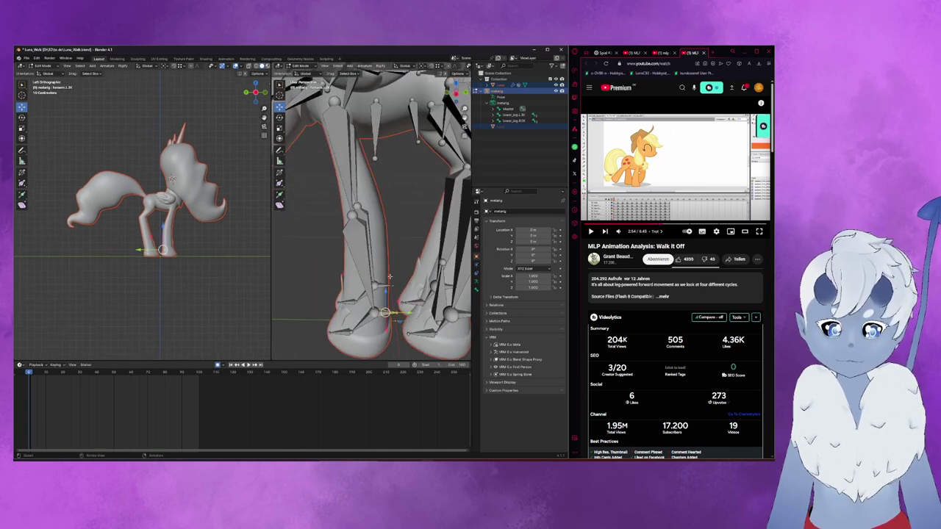
drag(383, 285, 396, 228)
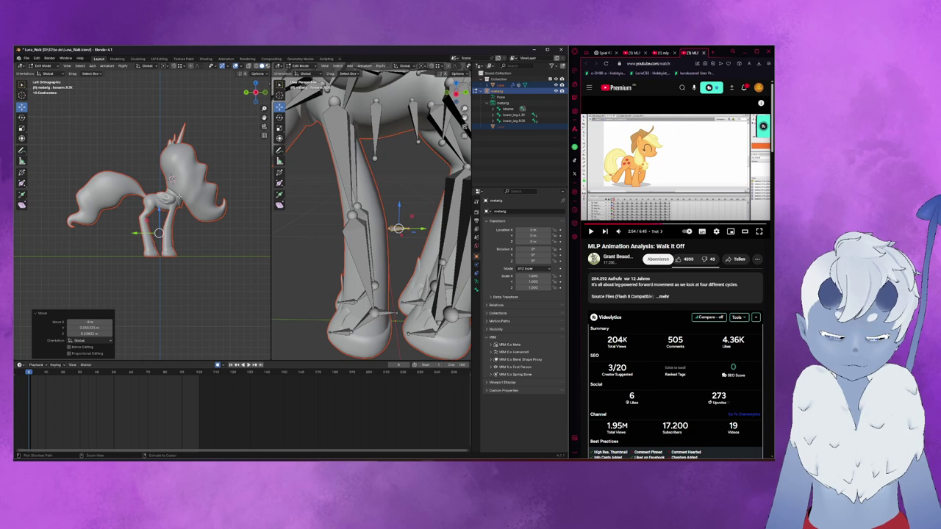
key(ctrl+Tab)
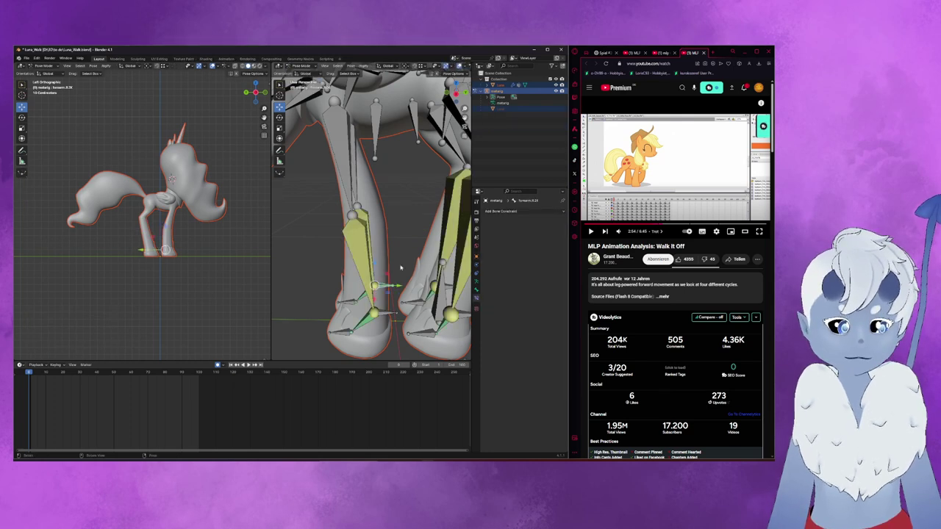
- Select the leg bones and insert a keyframe for their pose
click(416, 251)
key(i)
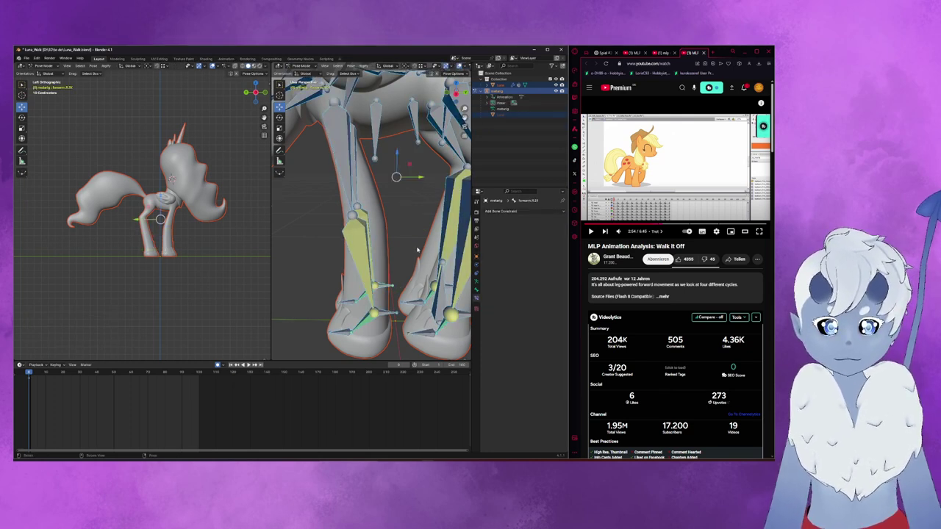
middle_drag(375, 246, 375, 235)
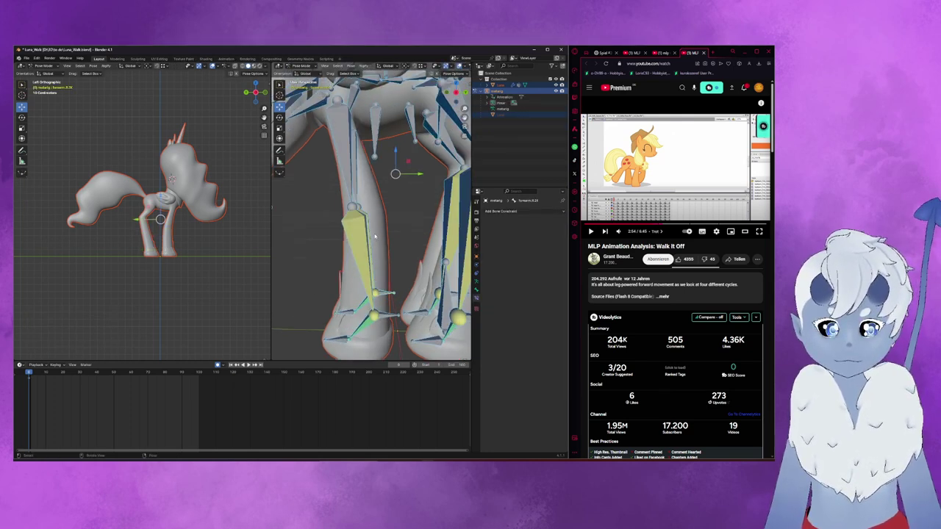
right_click(350, 132)
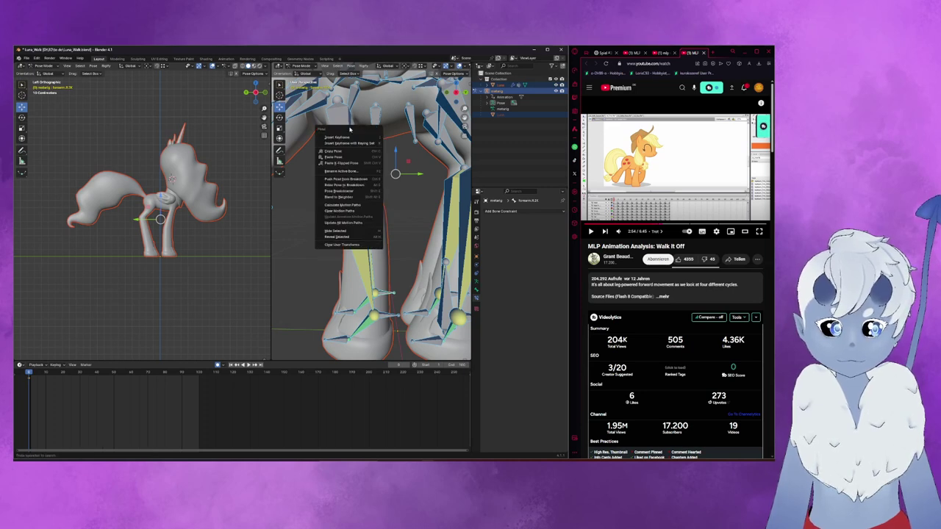
click(349, 136)
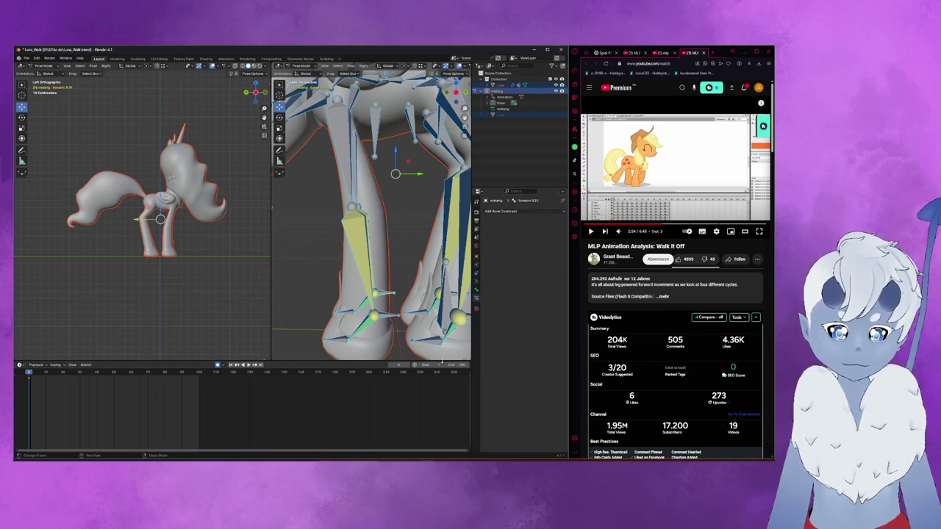
- Go to frame 16 and set the animation's end frame to 16
click(57, 374)
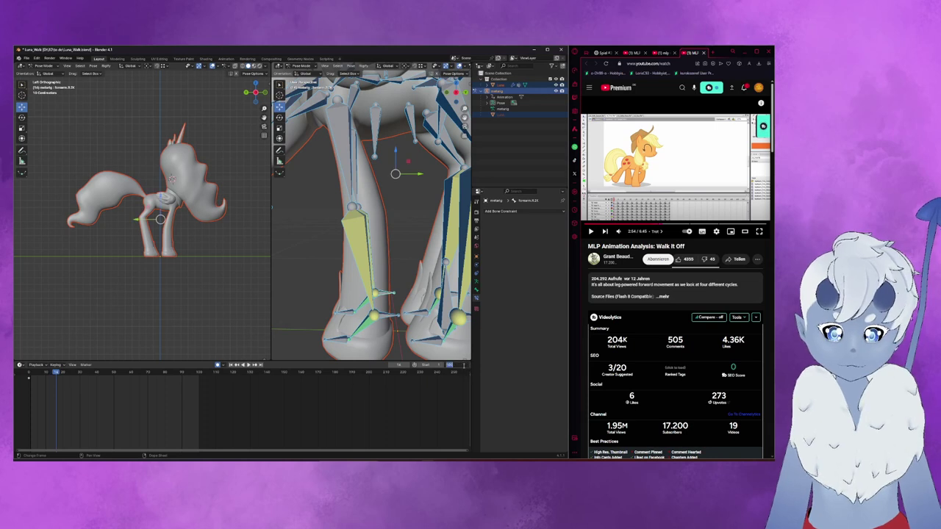
text(16)
key(Return)
- Select the leg's hoof control bone and pull the lower leg up and back
middle_drag(300, 230, 351, 273)
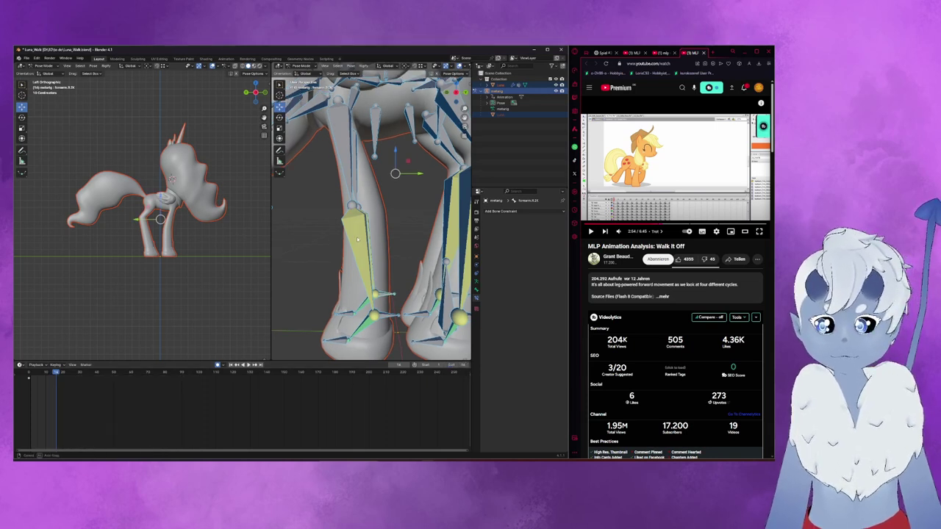
click(379, 298)
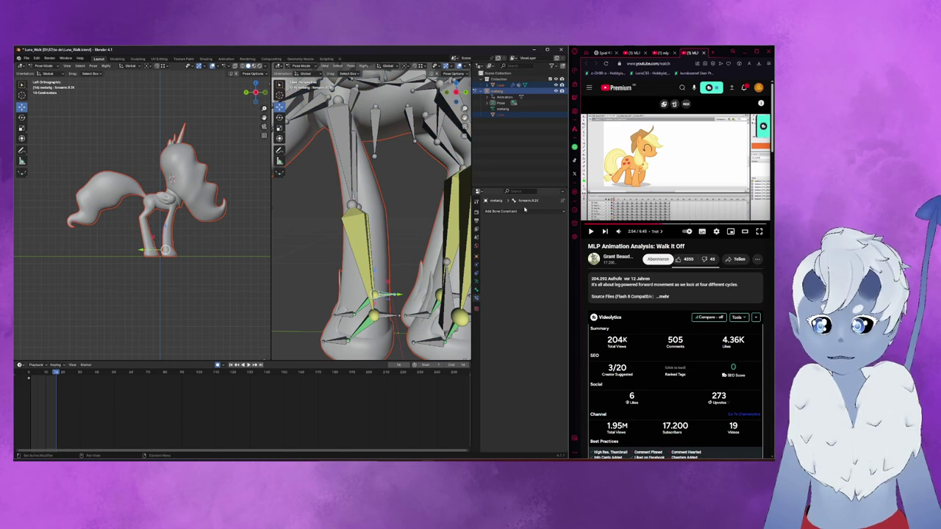
scroll(371, 220, up, 2)
scroll(192, 240, up, 2)
scroll(192, 240, up, 2)
shift+middle_drag(193, 240, 166, 267)
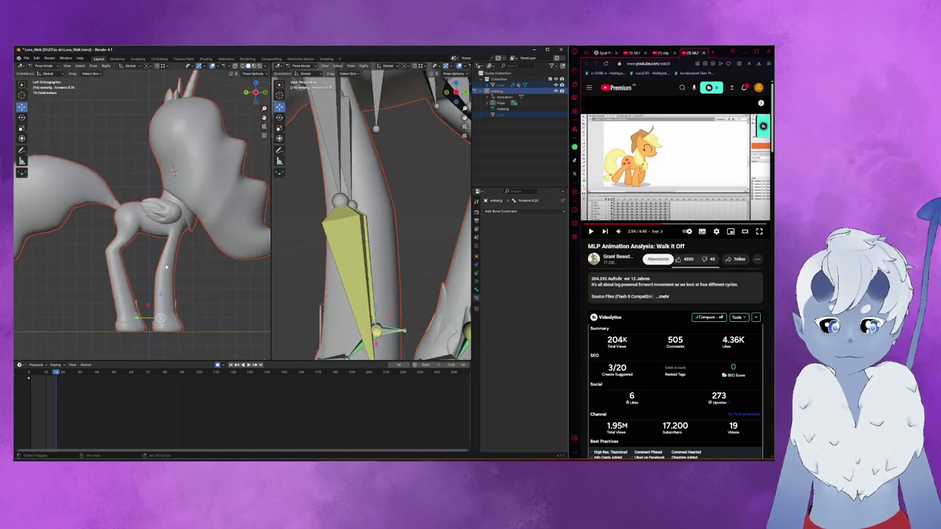
middle_drag(355, 293, 447, 256)
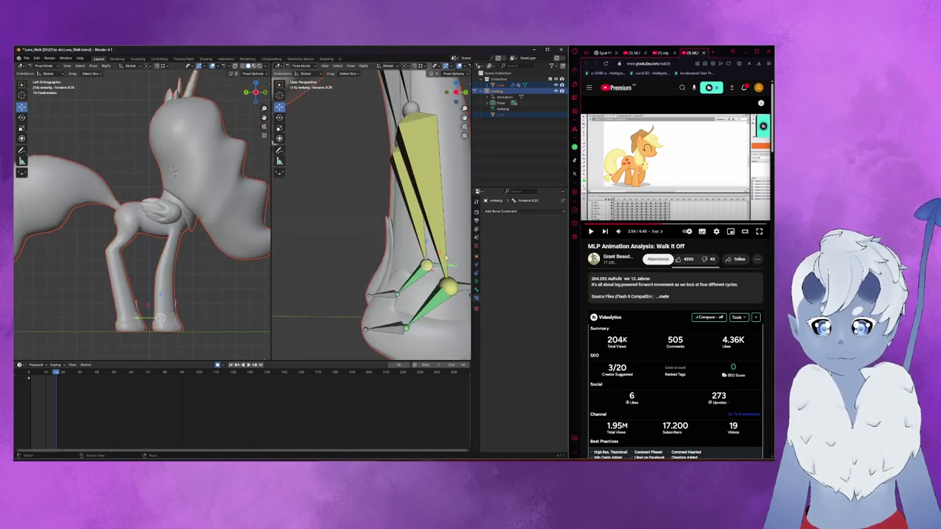
drag(440, 263, 394, 234)
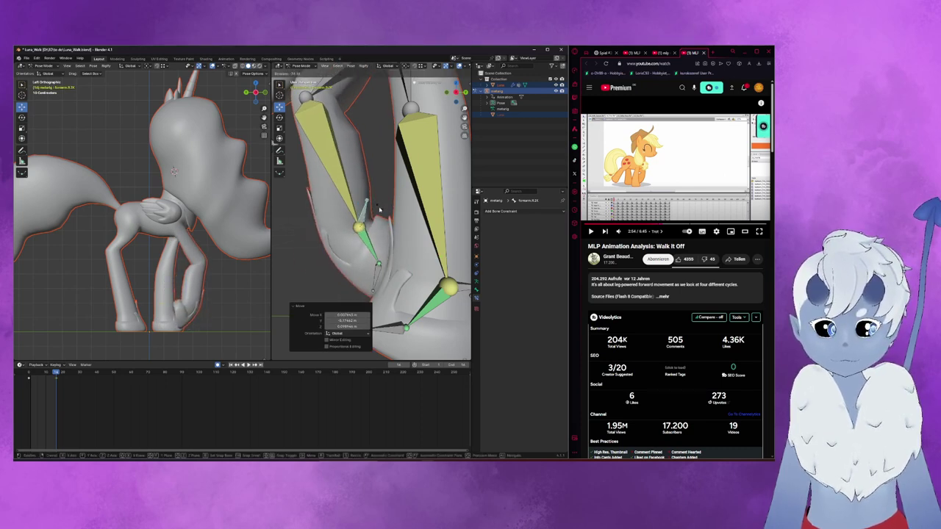
click(377, 208)
- Raise the foot bone near the hoof and rotate the leg bone to bend it
scroll(382, 221, down, 2)
scroll(391, 234, down, 2)
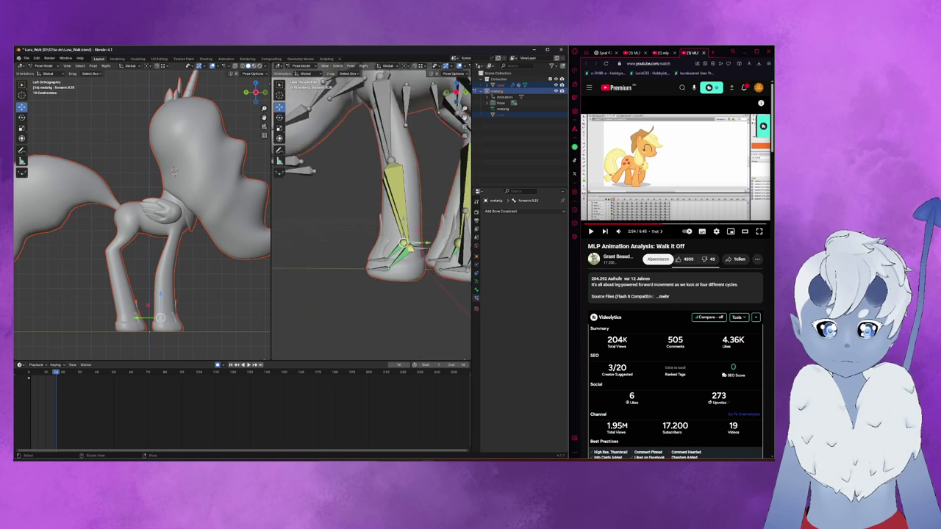
click(417, 250)
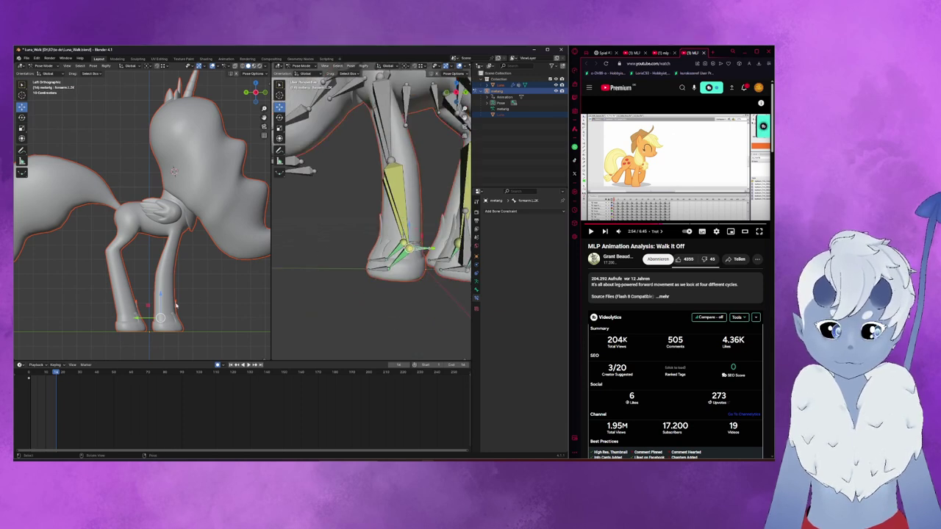
key(g)
click(154, 287)
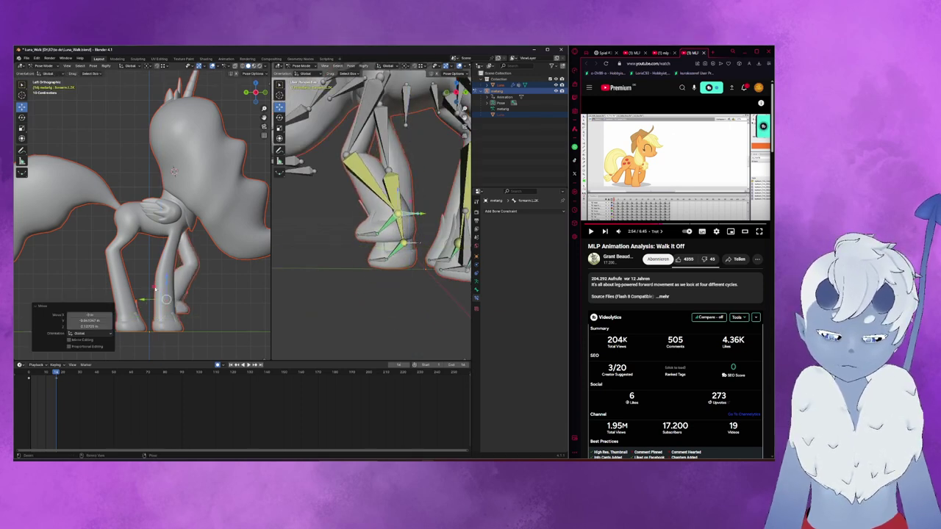
key(r)
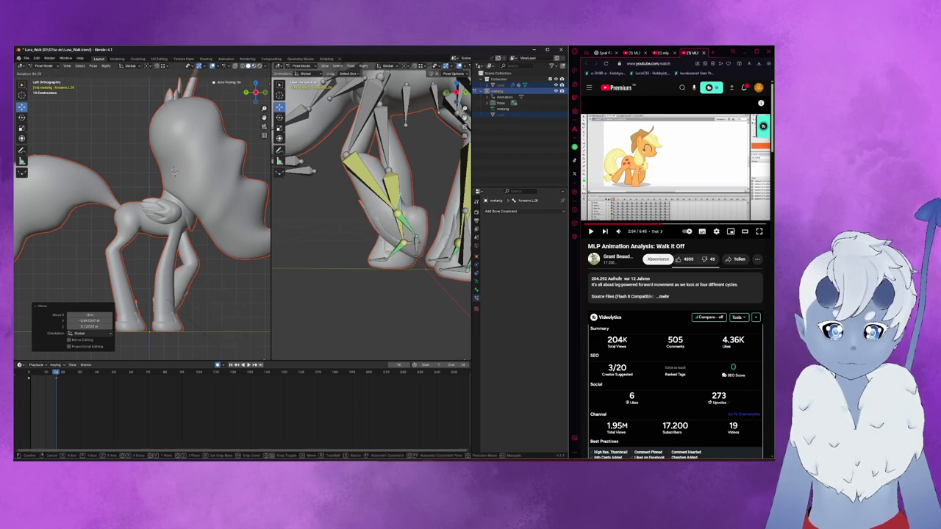
click(200, 266)
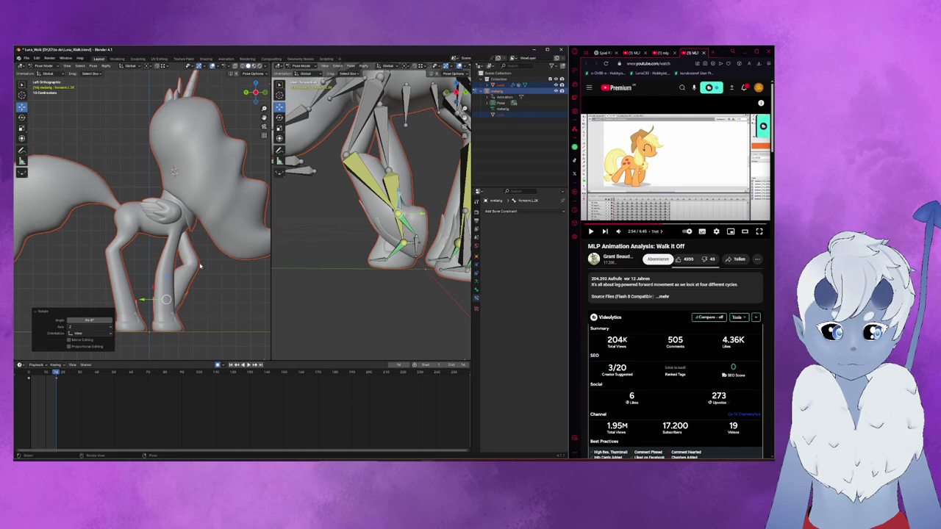
- Shift the leg bone along Y, then move it vertically with a refined offset
key(g)
key(y)
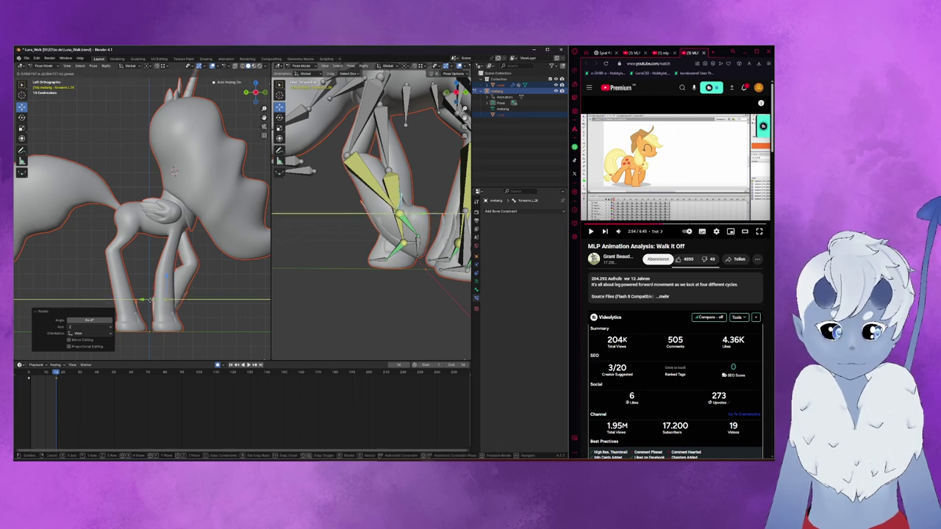
click(147, 297)
key(g)
key(z)
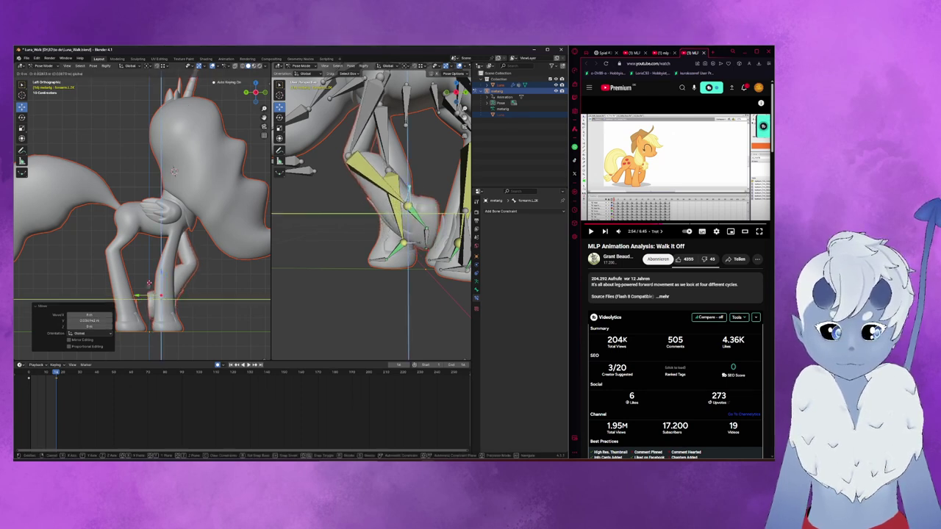
key(y)
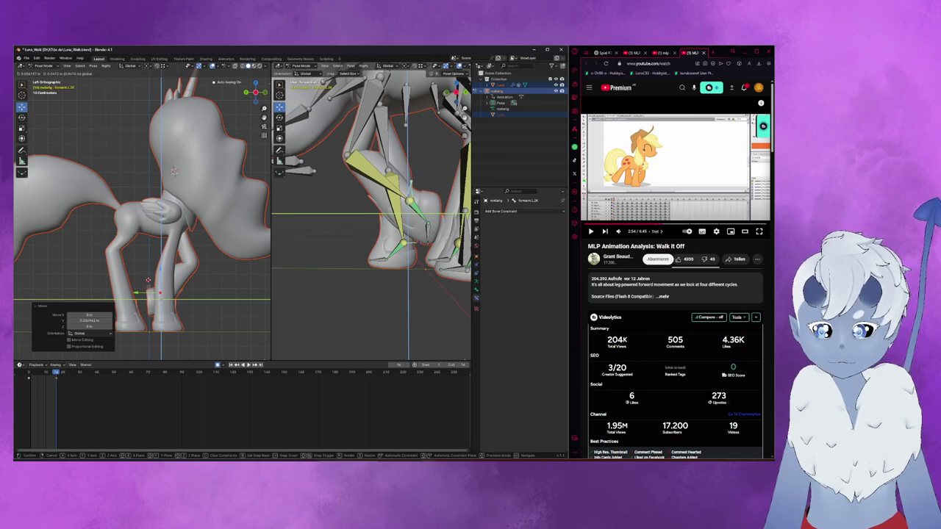
click(147, 280)
- Slide the leg bone along Y into its final raised-step position
key(g)
key(y)
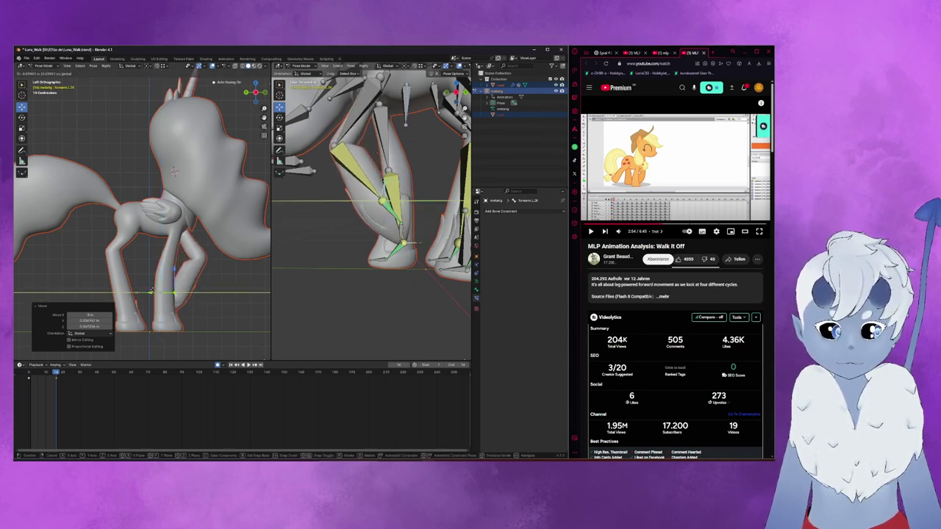
click(174, 293)
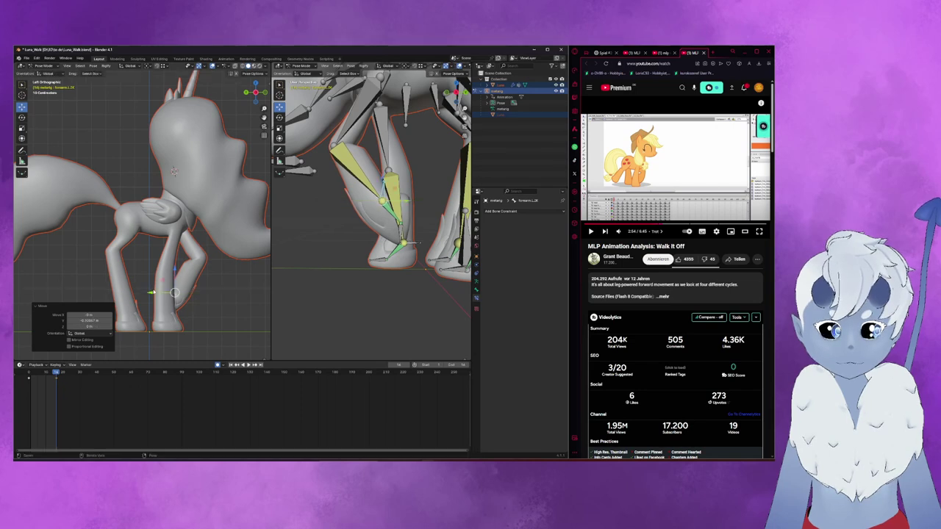
scroll(187, 270, up, 1)
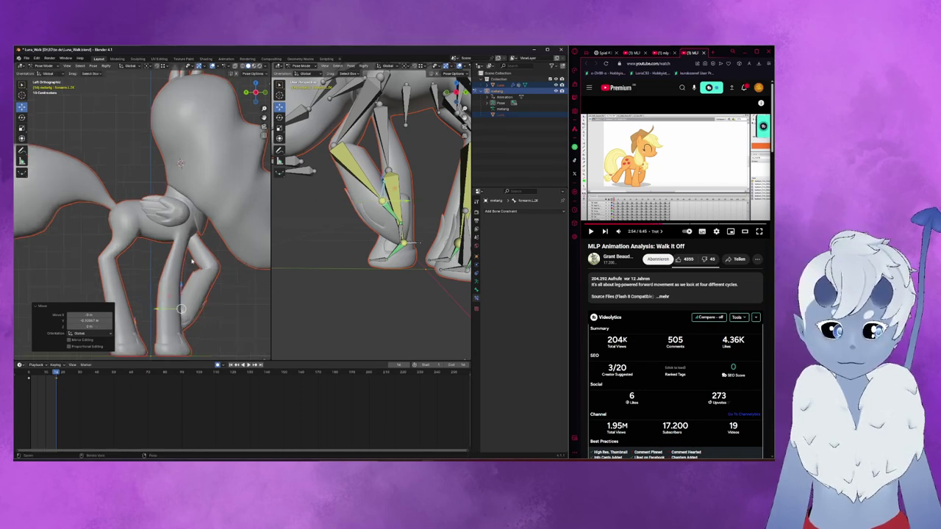
scroll(192, 262, up, 1)
shift+middle_drag(208, 279, 208, 224)
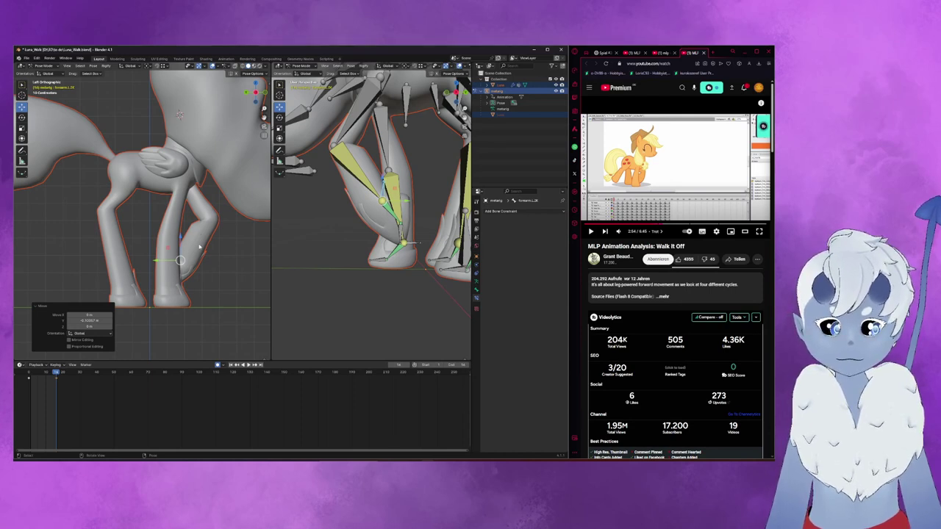
scroll(200, 247, down, 1)
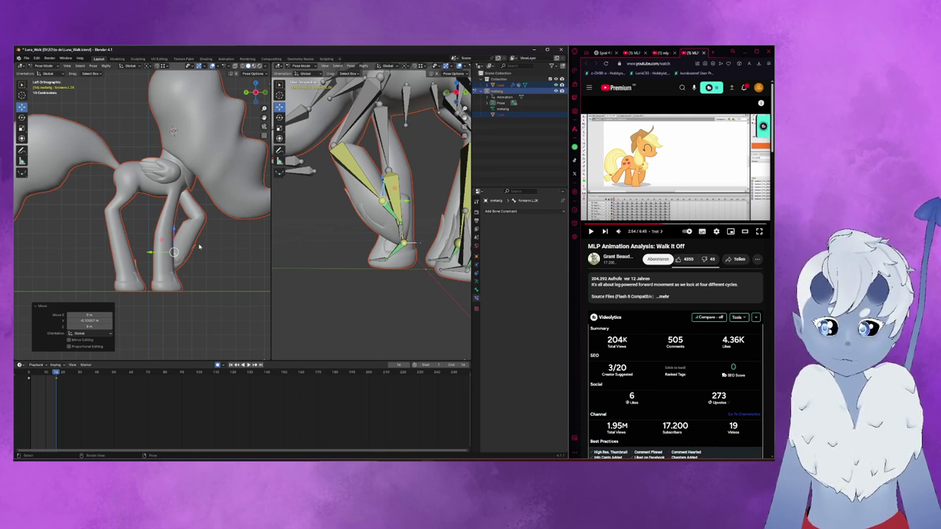
scroll(374, 132, down, 3)
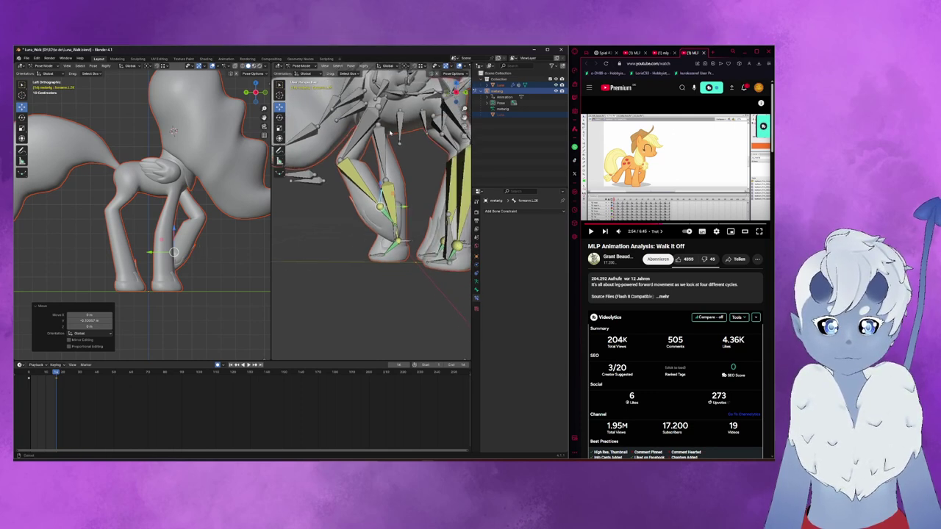
- Rotate the spine.002 bone around the Z axis
middle_drag(373, 132, 401, 179)
click(401, 180)
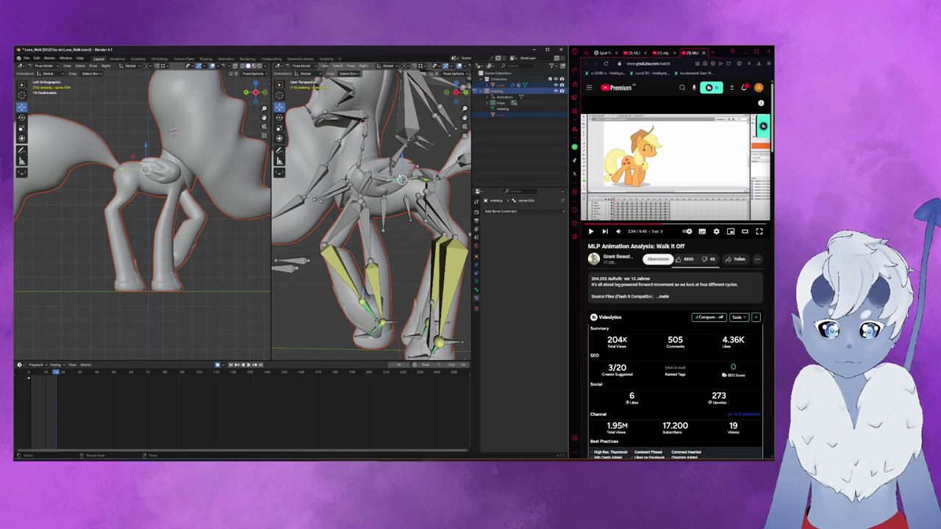
key(ctrl+z)
key(ctrl+shift+z)
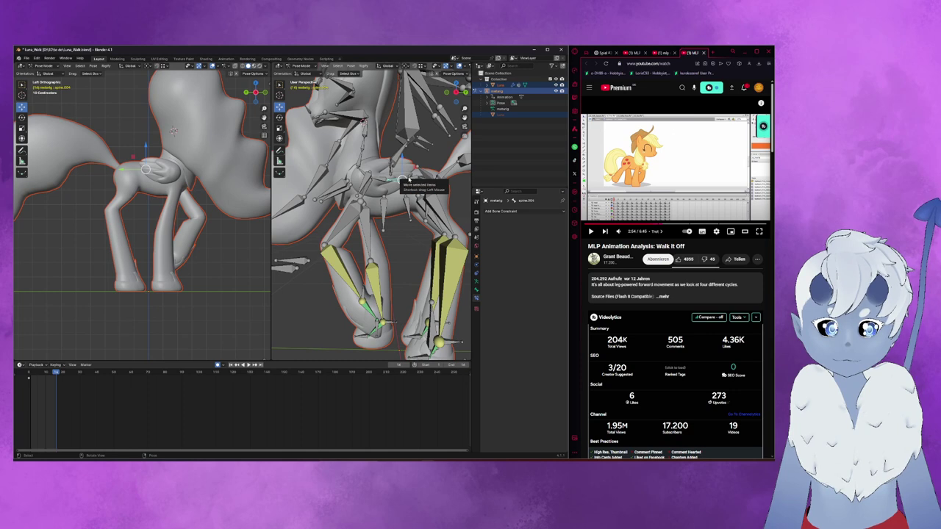
click(430, 177)
click(424, 179)
key(r)
key(z)
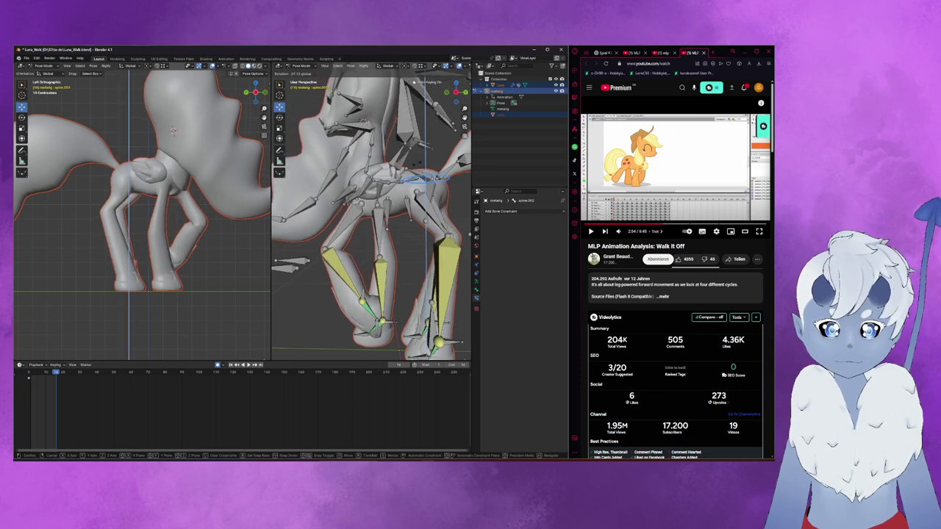
click(426, 163)
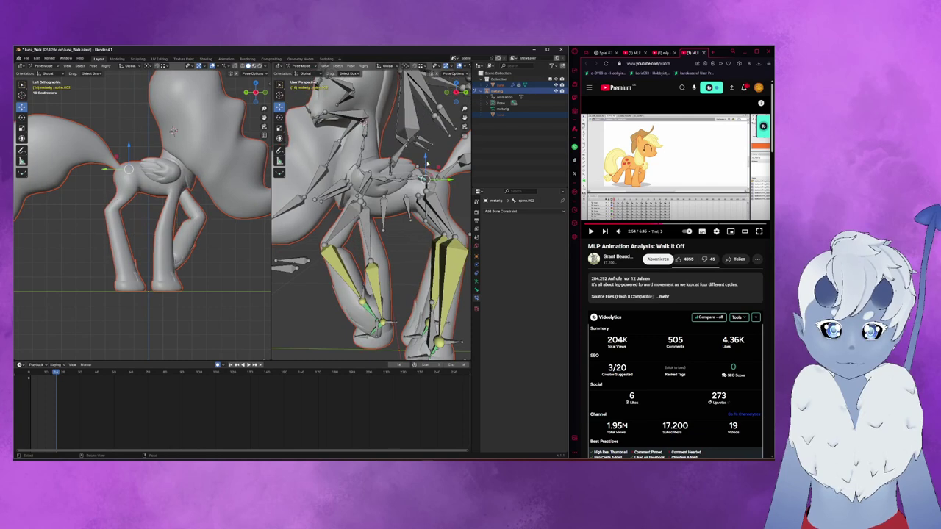
- Move the hip bone vertically along the Z axis
mouse_move(426, 172)
middle_down()
mouse_move(436, 189)
mouse_move(429, 178)
middle_up()
click(429, 178)
key(g)
key(z)
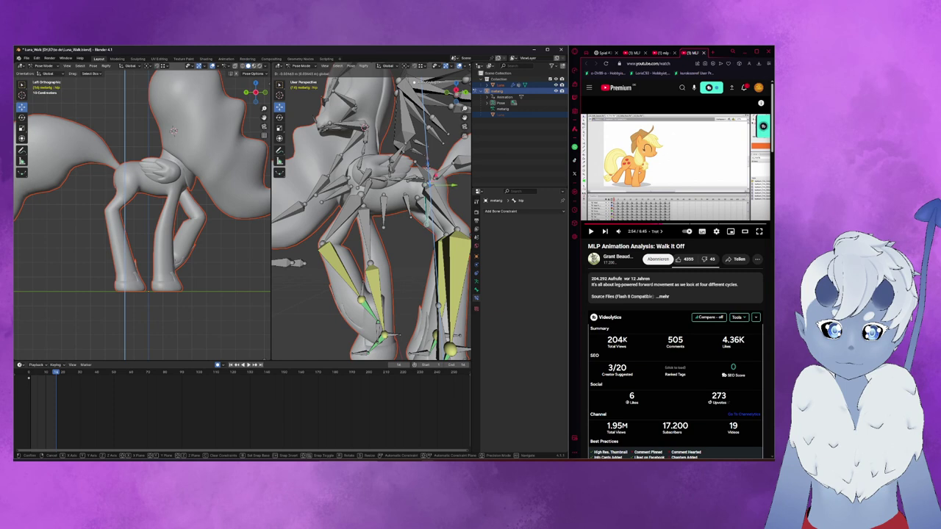
click(428, 180)
- Select the spine.001 bone and frame it in the numpad-3 side view
middle_drag(428, 180, 412, 213)
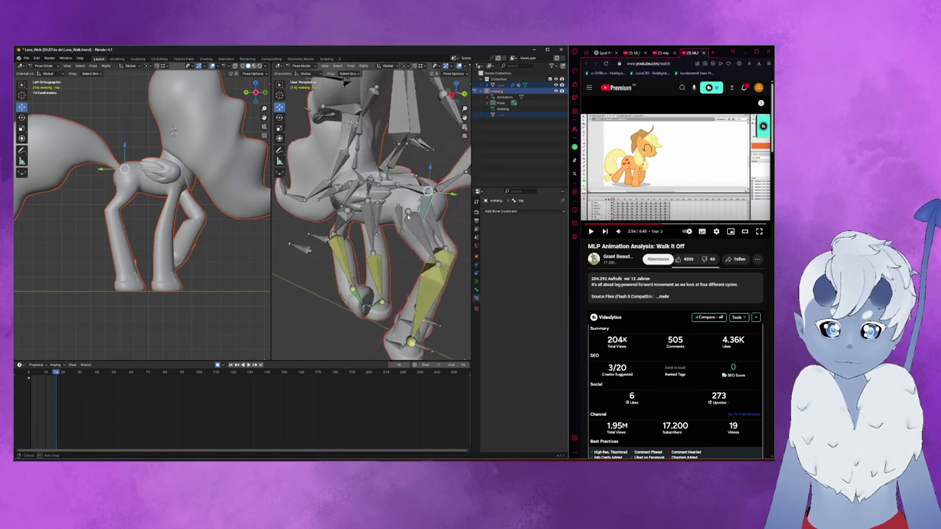
click(415, 214)
middle_drag(414, 215, 445, 227)
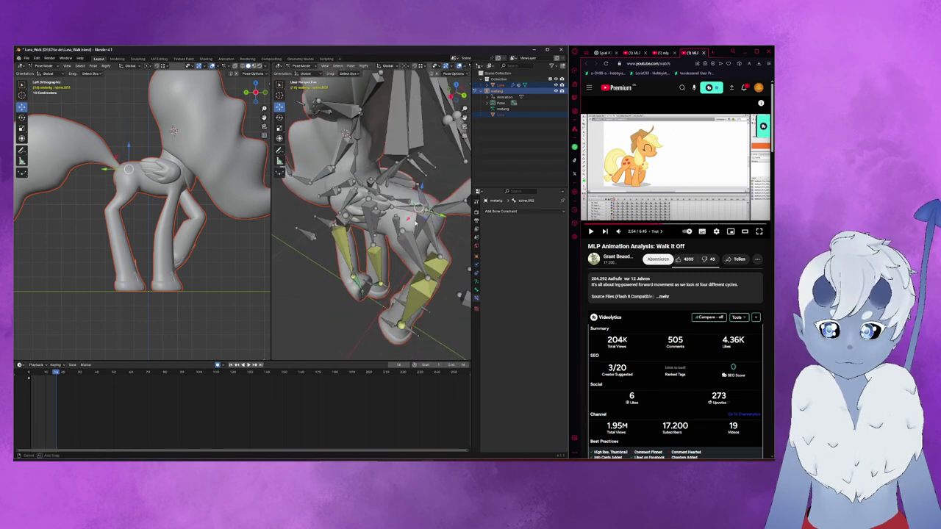
mouse_move(444, 227)
middle_down()
mouse_move(443, 191)
mouse_move(434, 188)
middle_up()
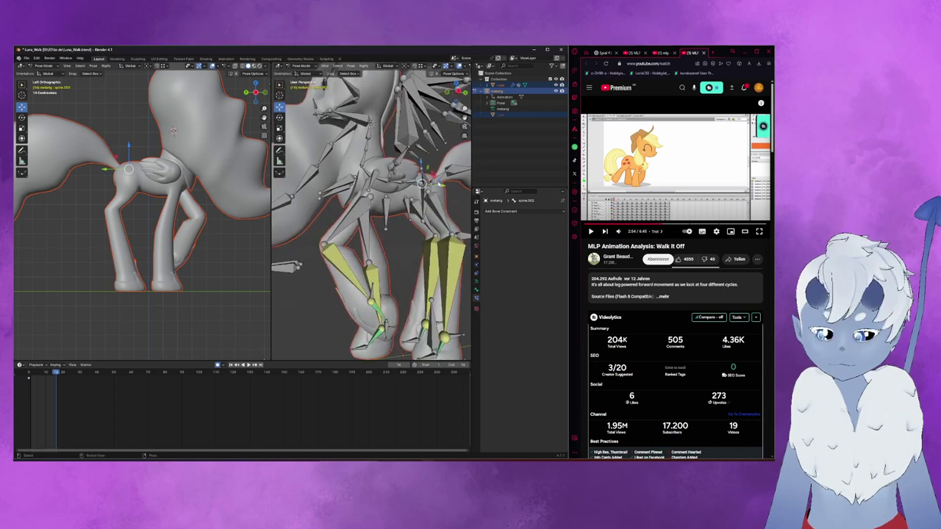
key(KP_Decimal)
click(433, 239)
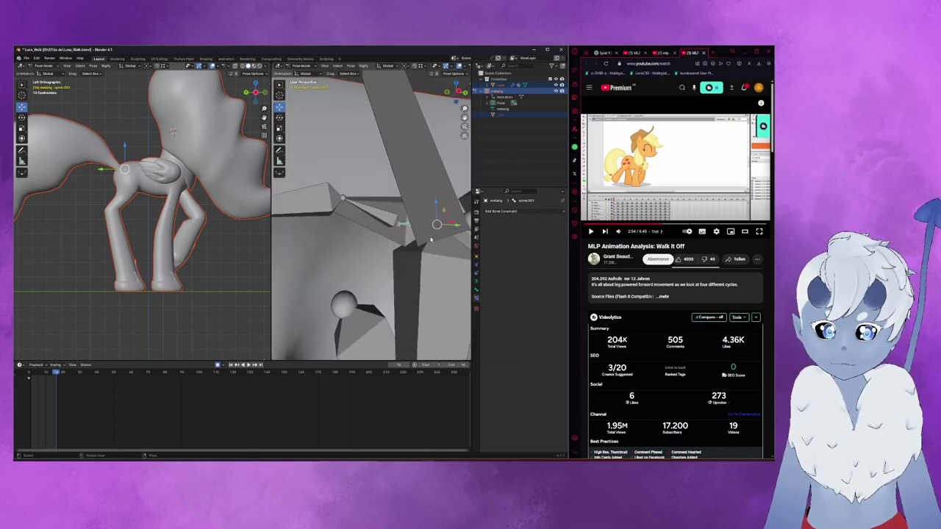
key(KP_3)
key(KP_Decimal)
scroll(416, 239, down, 3)
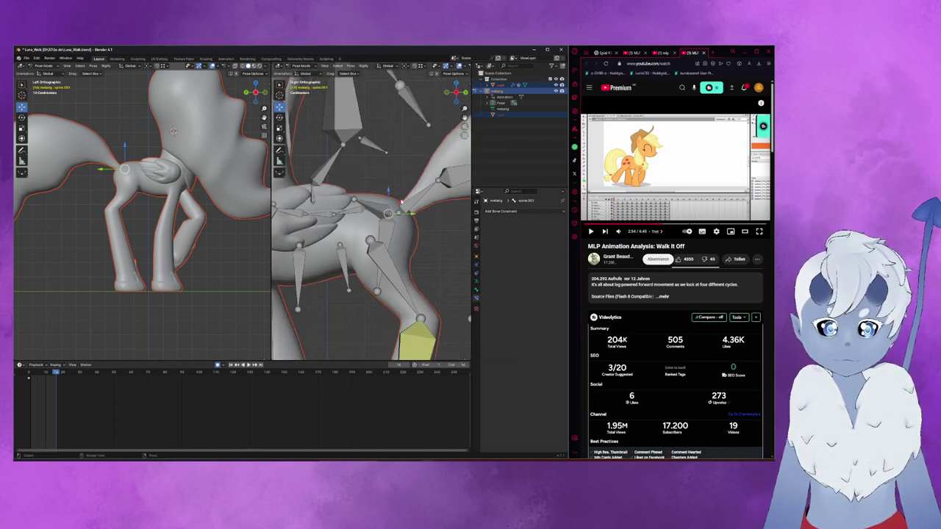
drag(390, 192, 390, 191)
mouse_move(389, 191)
middle_down()
mouse_move(392, 200)
mouse_move(437, 102)
middle_up()
mouse_move(403, 194)
middle_down()
mouse_move(402, 171)
mouse_move(378, 209)
middle_up()
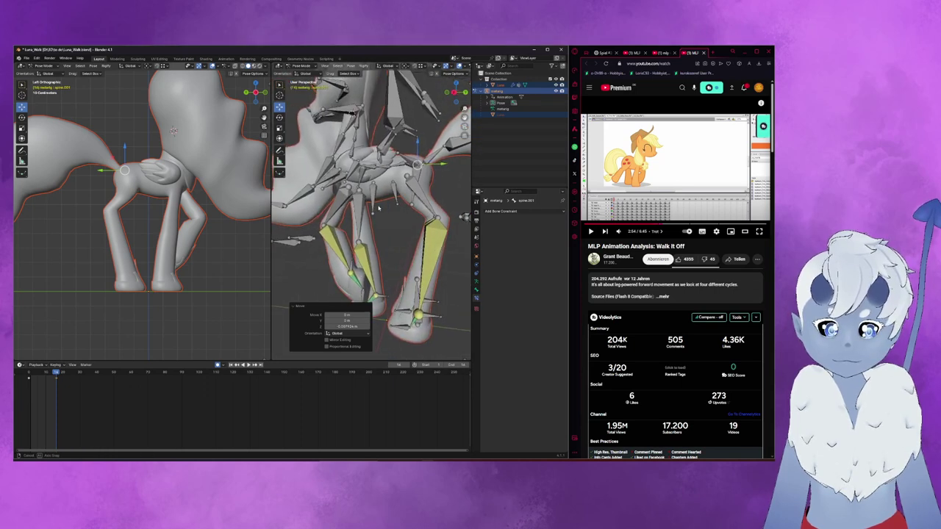
- Rotate a chest bone, then set its rotation Angle to 0 in the redo panel
click(375, 167)
middle_drag(363, 195, 350, 196)
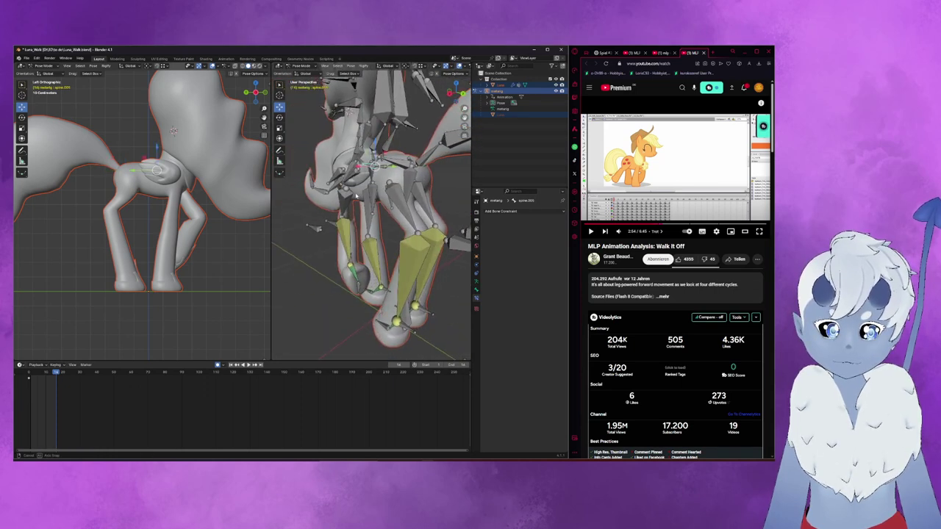
key(r)
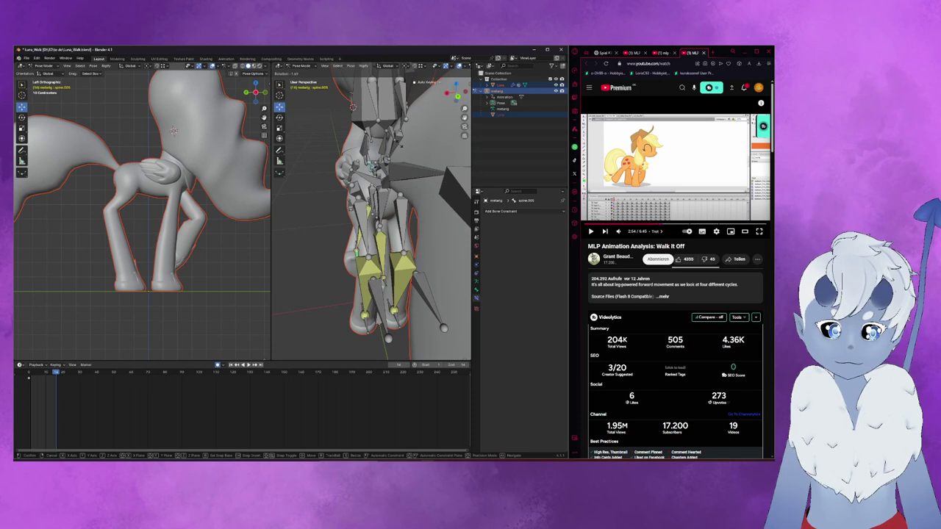
click(399, 145)
mouse_move(399, 145)
middle_down()
mouse_move(385, 176)
mouse_move(398, 211)
mouse_move(382, 220)
middle_up()
click(336, 320)
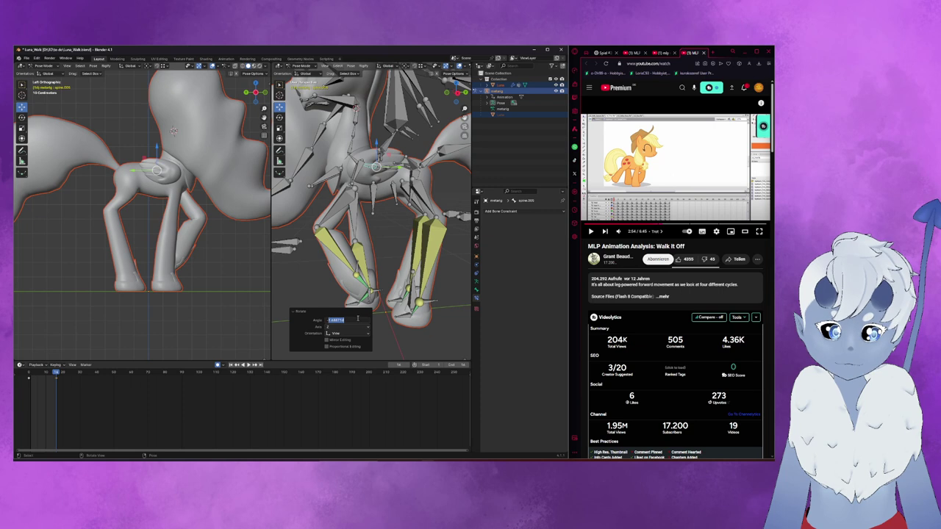
text(0)
key(Return)
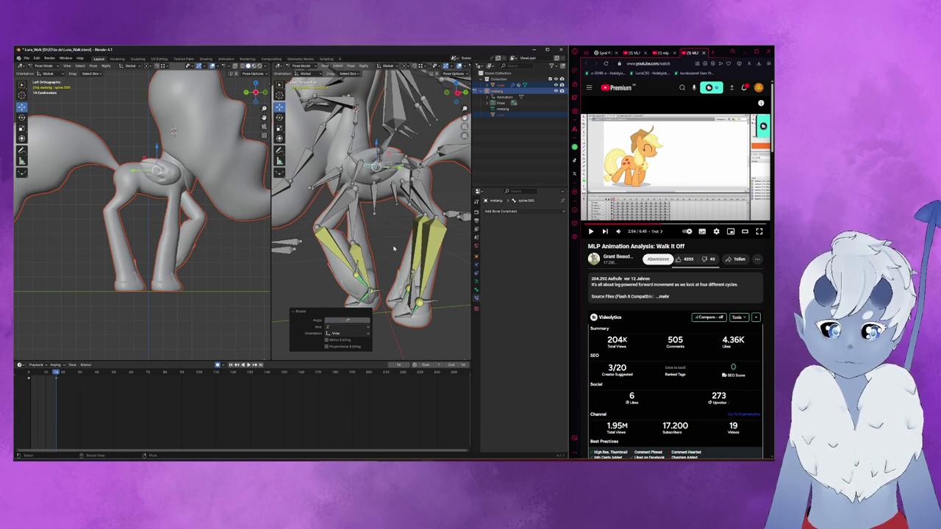
- Rotate the spine.006 bone around Y and reset its Angle to 0
mouse_move(364, 242)
middle_down()
mouse_move(373, 230)
mouse_move(361, 218)
mouse_move(387, 164)
middle_up()
click(369, 179)
click(375, 190)
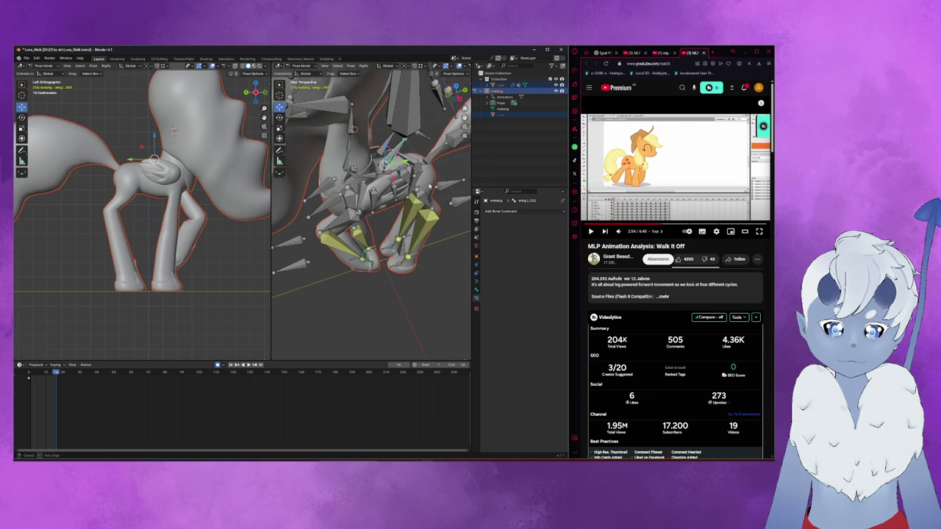
click(377, 174)
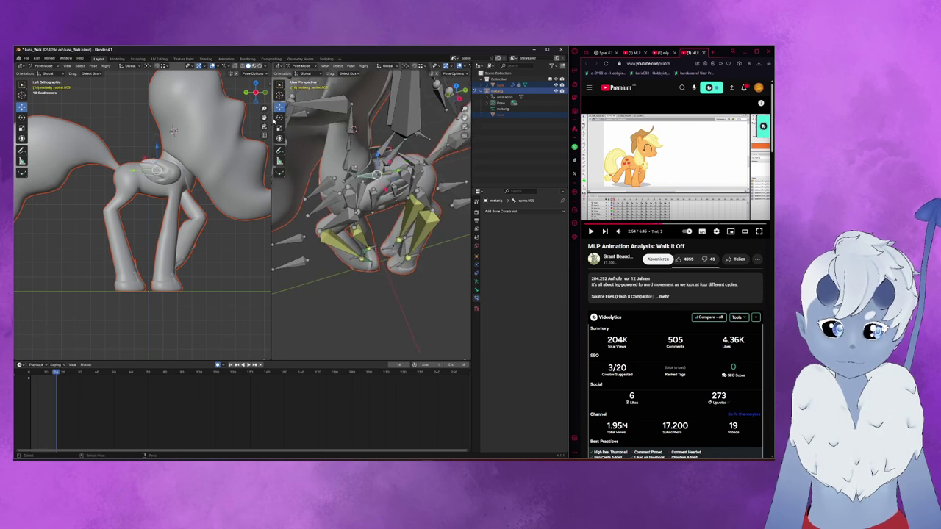
key(r)
key(y)
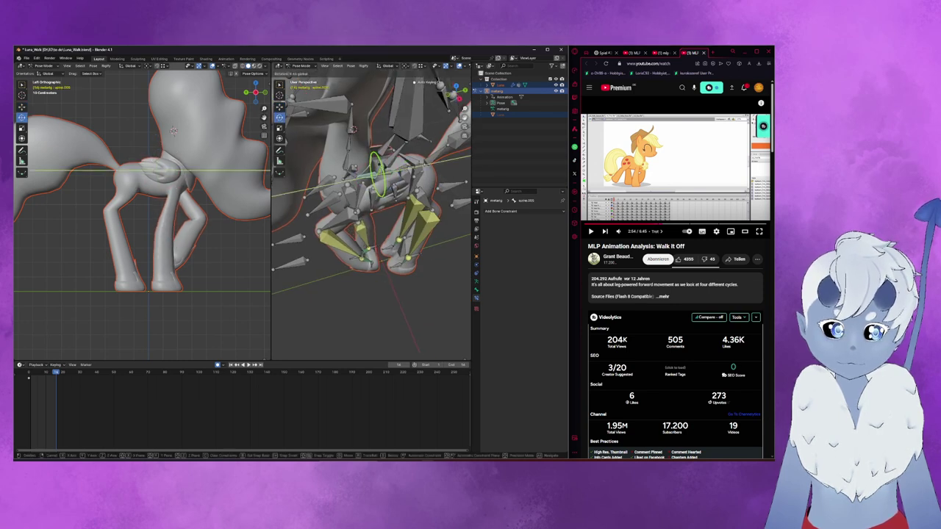
click(374, 157)
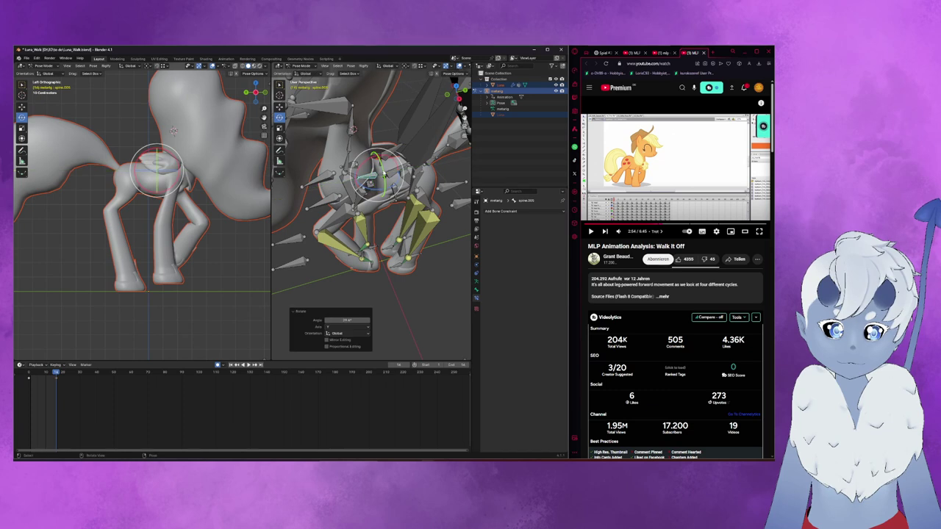
double_click(345, 321)
text(0)
key(Return)
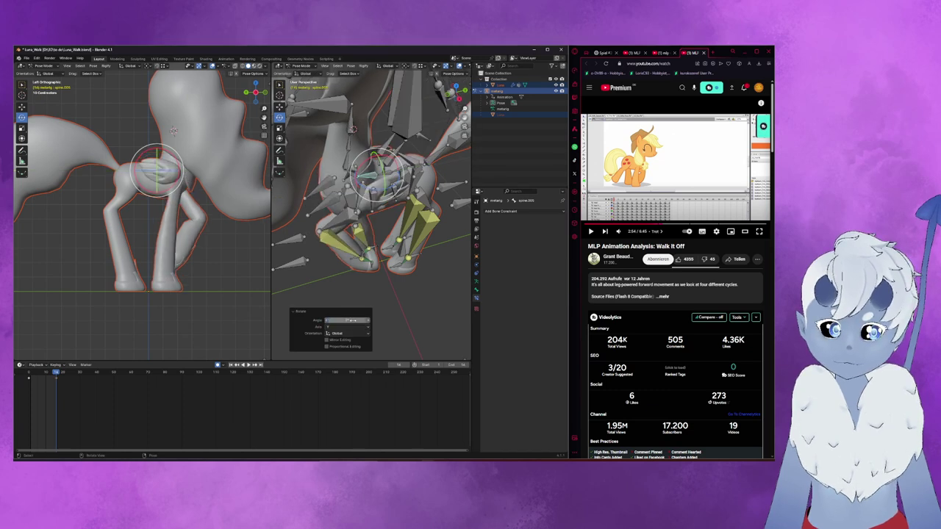
- Twist the body by rotating another spine bone and adjusting its angle
middle_drag(379, 202, 311, 299)
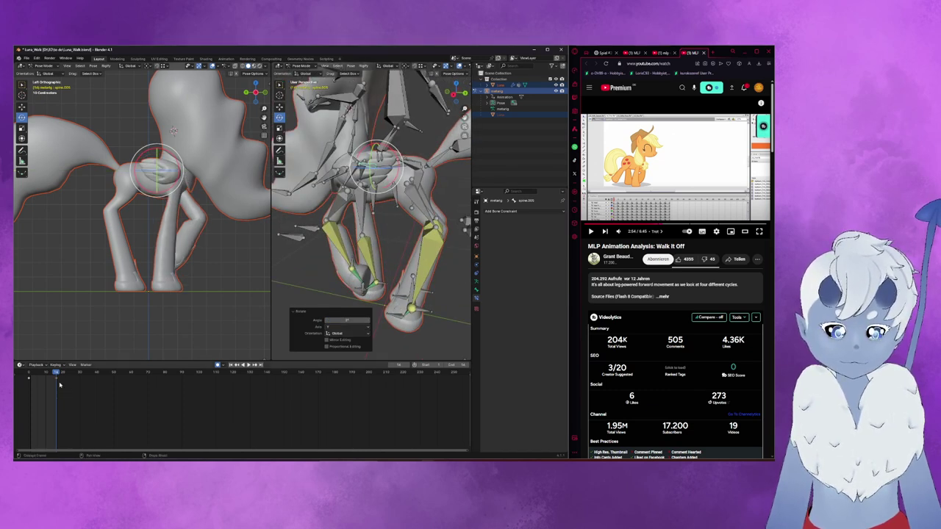
key(g)
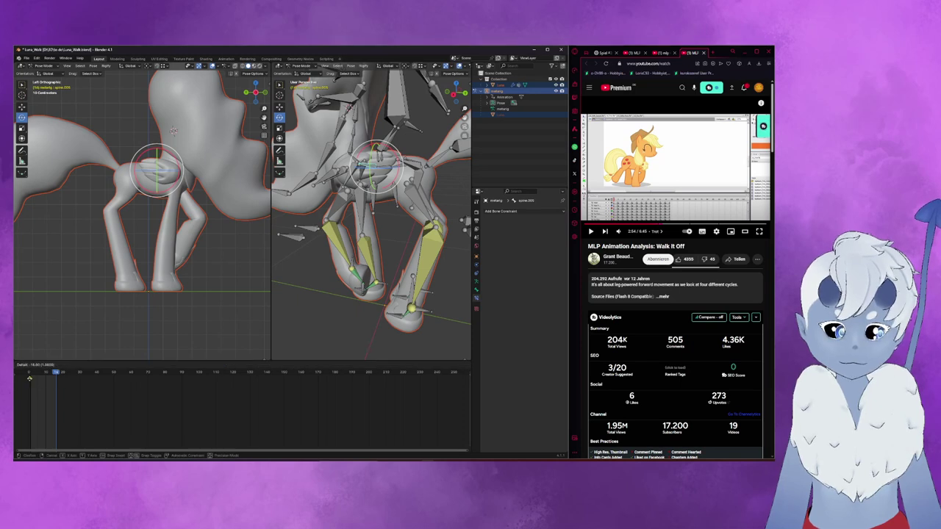
key(Escape)
mouse_move(367, 220)
middle_down()
mouse_move(305, 251)
mouse_move(372, 166)
mouse_move(406, 179)
mouse_move(410, 221)
middle_up()
click(410, 220)
drag(410, 221, 404, 214)
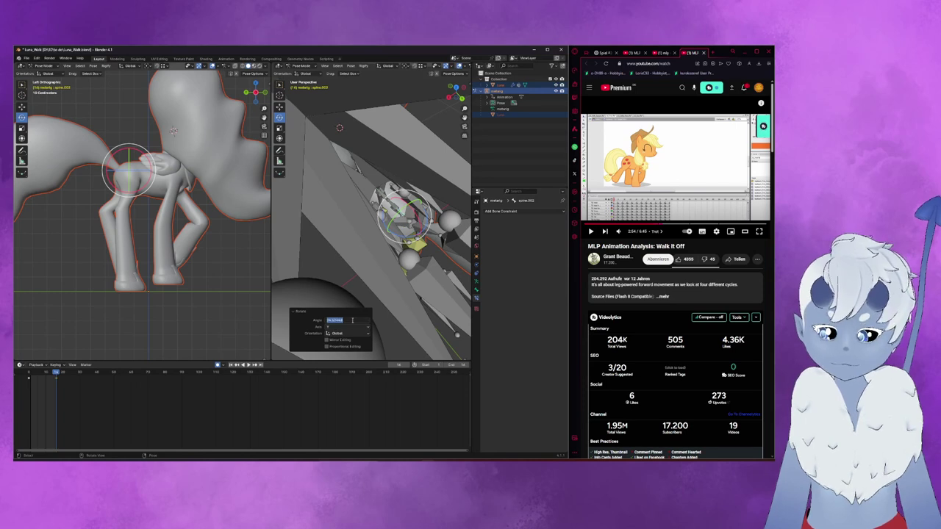
drag(370, 321, 338, 322)
middle_drag(369, 322, 346, 294)
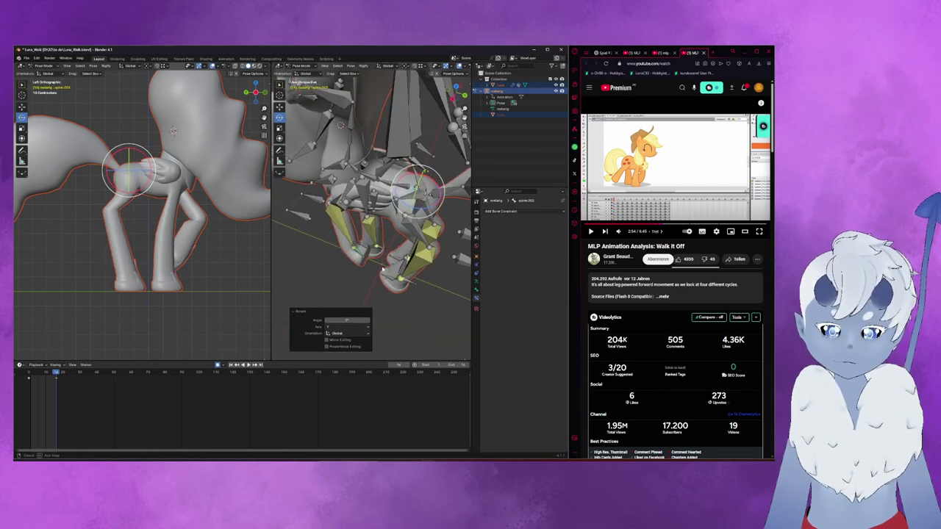
- Move the selected keyframe earlier along the timeline
click(42, 376)
key(g)
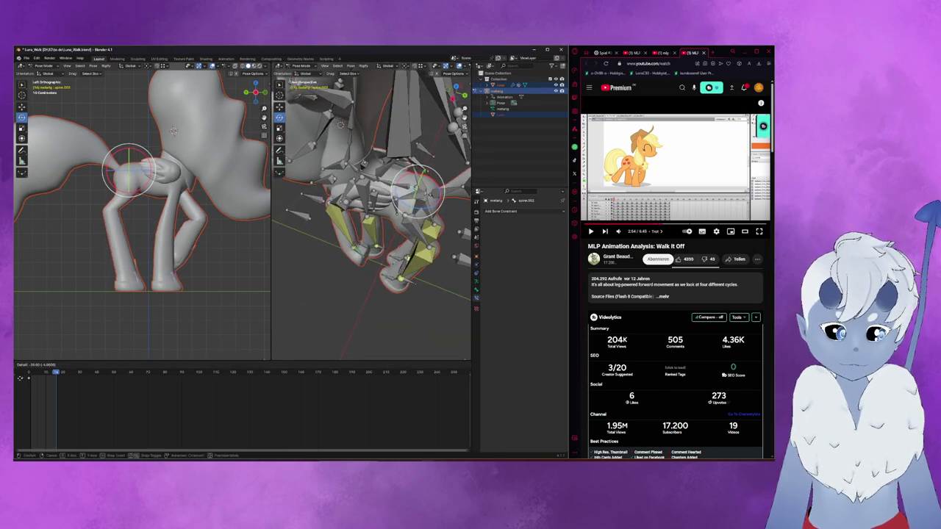
click(30, 378)
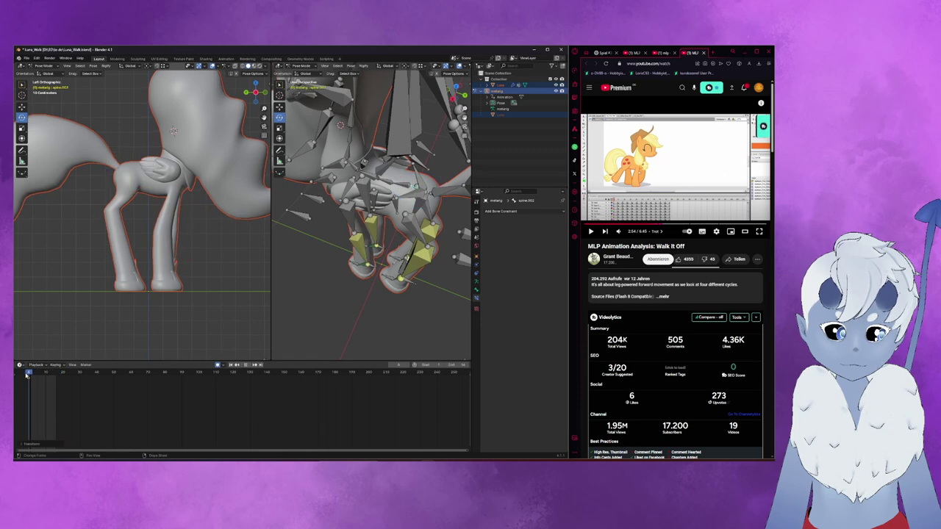
- Select all bones and shift their keyframes 16 frames earlier
drag(32, 374, 27, 373)
click(130, 169)
key(a)
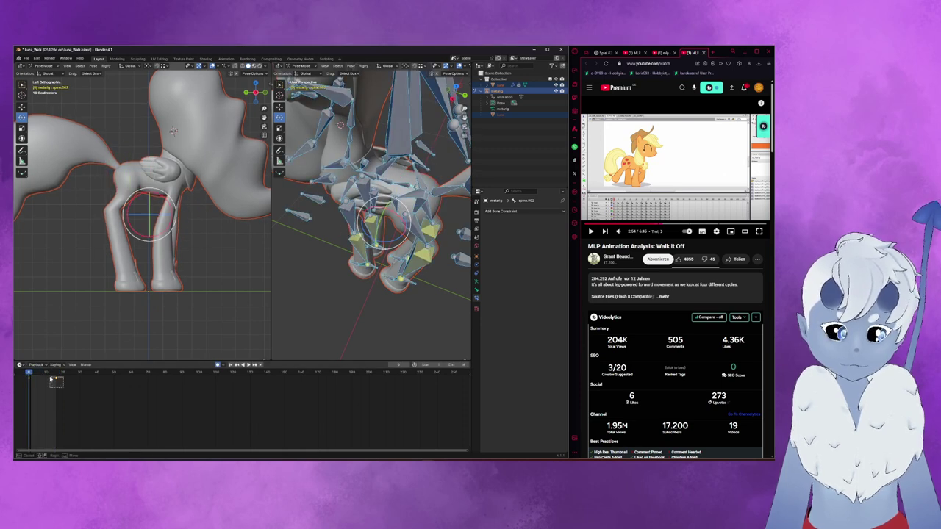
key(g)
click(27, 377)
- Step between frame 0 and the next keyframe with all bones selected to check timing
middle_drag(367, 191, 419, 167)
click(419, 167)
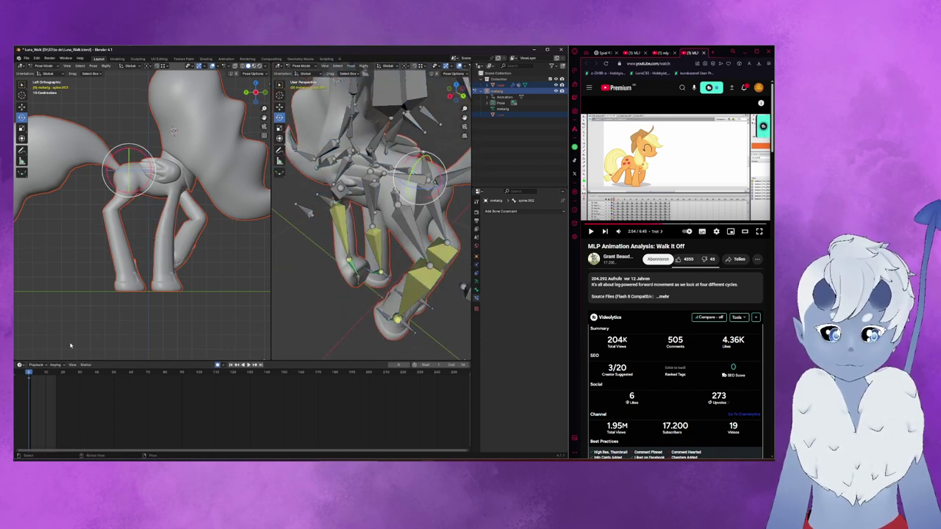
drag(29, 373, 27, 374)
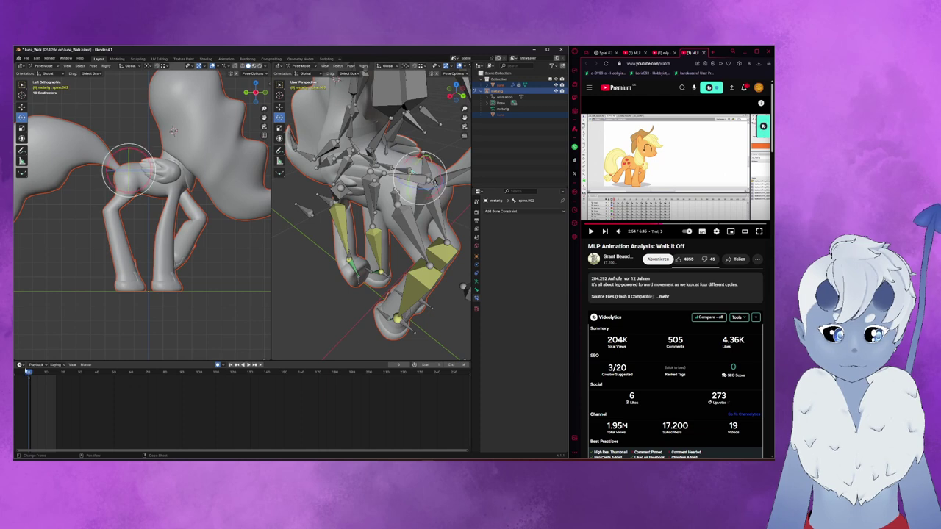
middle_drag(422, 193, 436, 204)
key(a)
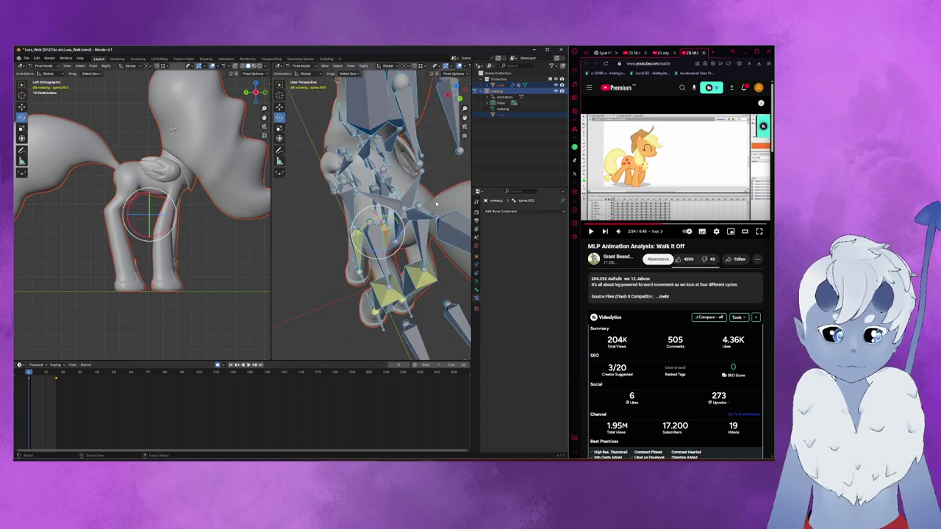
key(Up)
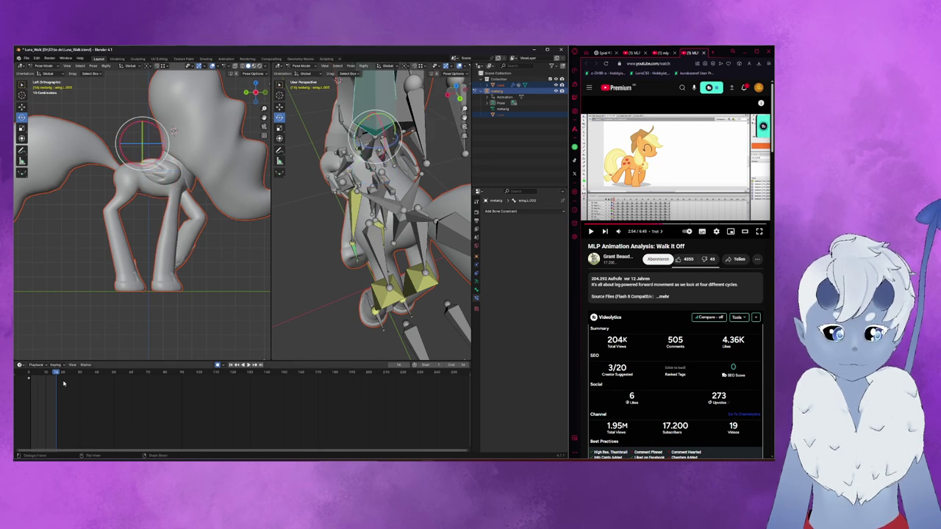
drag(57, 375, 30, 376)
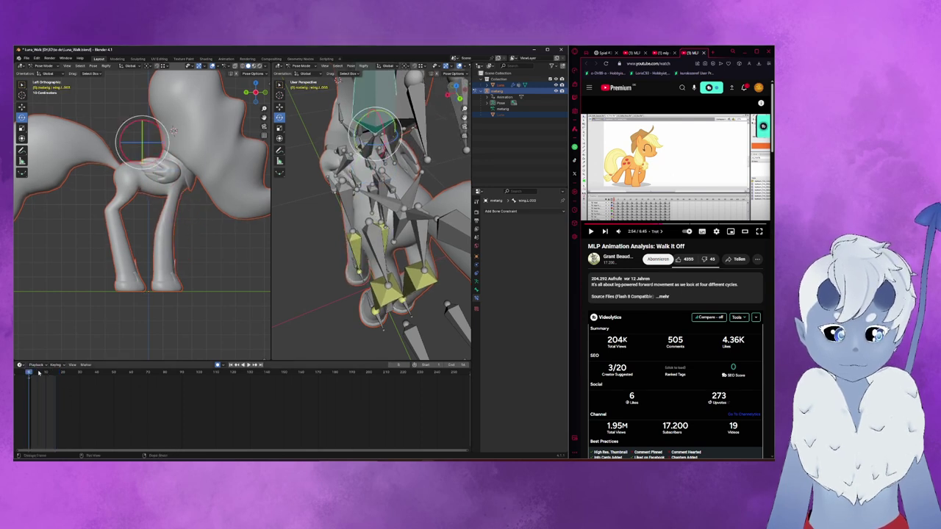
key(a)
key(g)
- Select spine.004 and slightly adjust the spine and neck bones
middle_drag(375, 220, 413, 119)
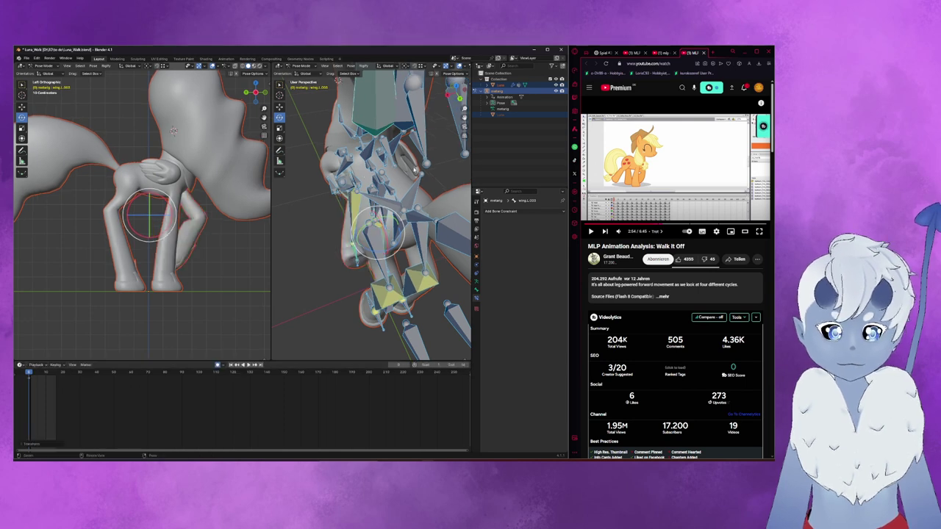
click(362, 112)
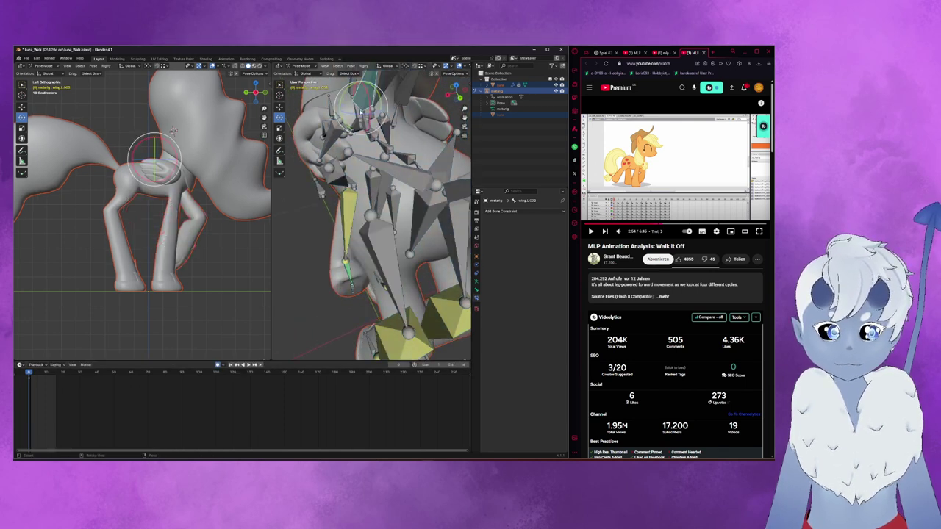
click(367, 112)
middle_drag(368, 110, 353, 115)
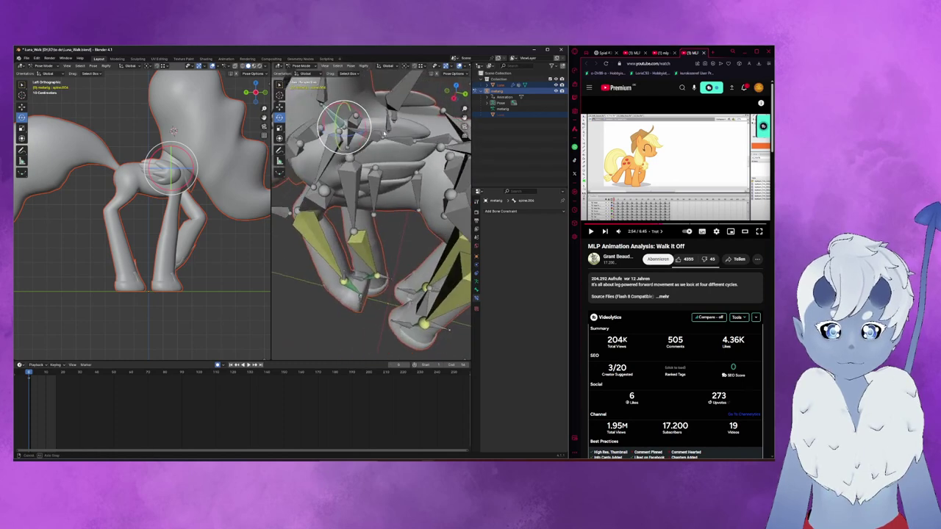
middle_drag(360, 114, 310, 212)
drag(342, 109, 340, 108)
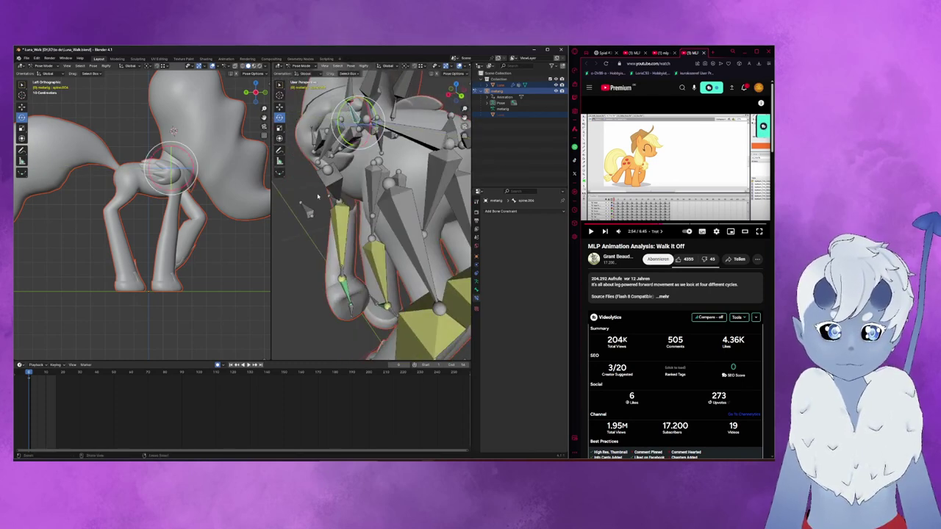
middle_drag(282, 217, 323, 221)
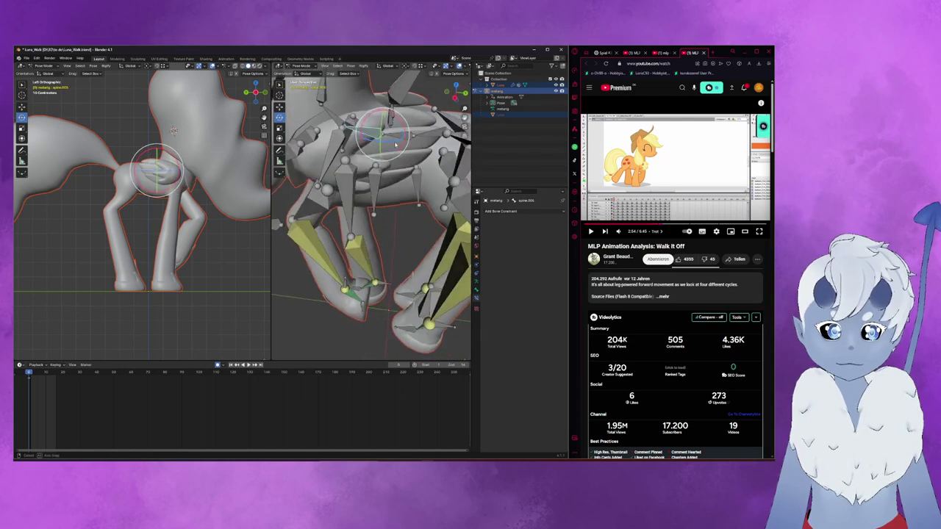
middle_drag(290, 273, 315, 202)
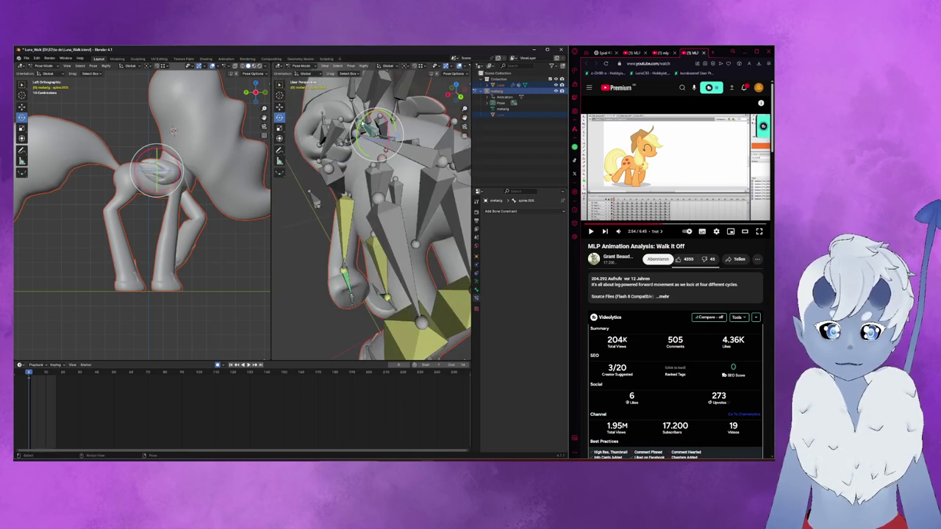
drag(360, 122, 198, 340)
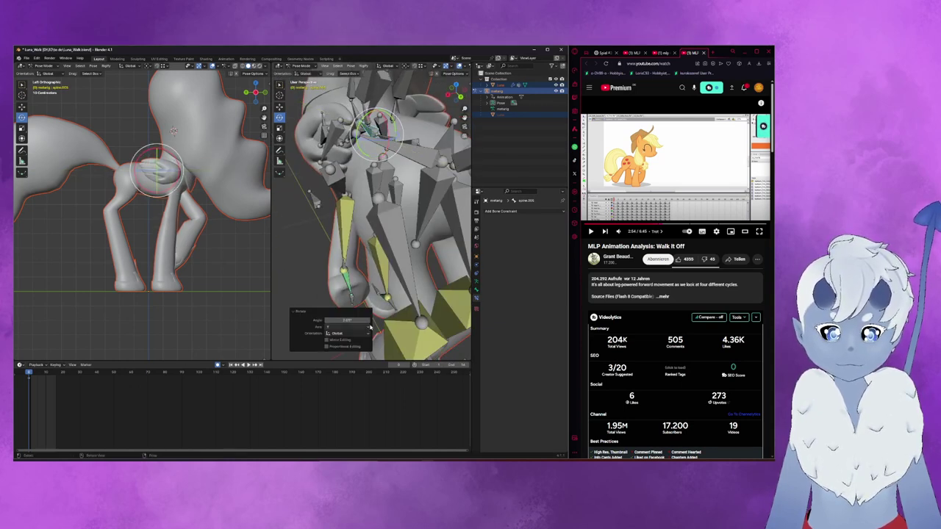
mouse_move(395, 206)
middle_down()
mouse_move(407, 203)
mouse_move(386, 201)
middle_up()
- Rotate spine.003 to bend the back, then show the next bone's transform settings
click(391, 206)
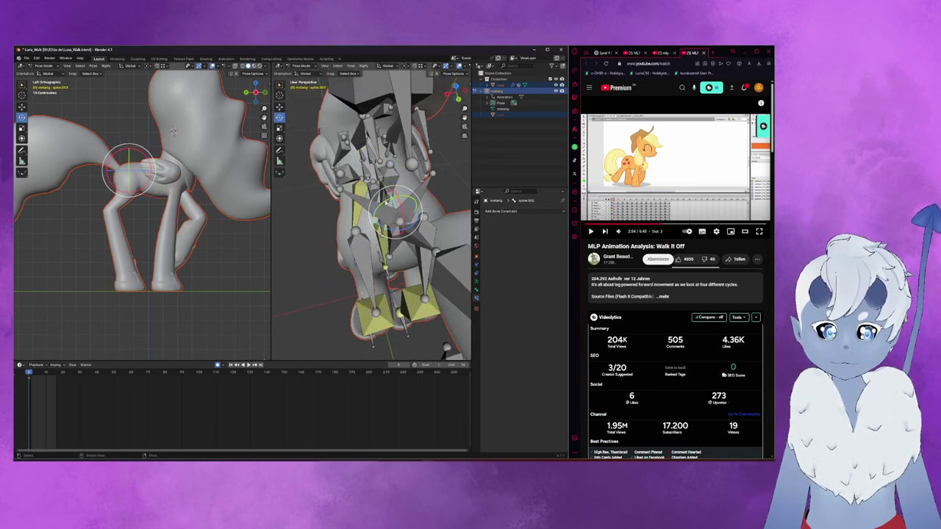
key(r)
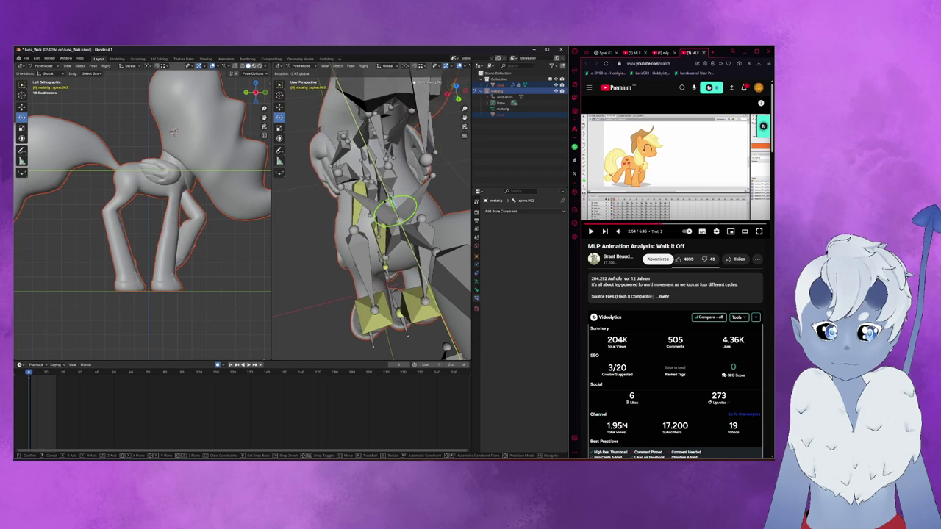
click(400, 213)
mouse_move(401, 213)
middle_down()
mouse_move(408, 220)
mouse_move(393, 206)
middle_up()
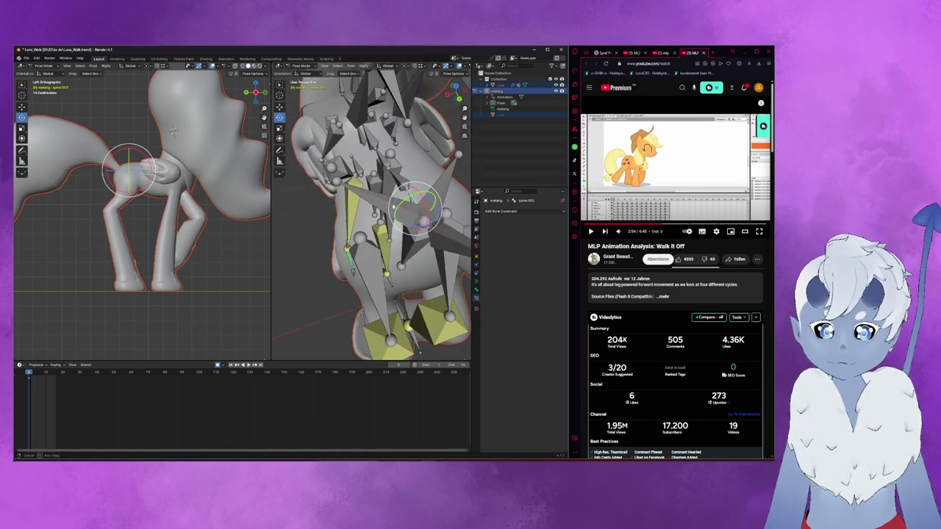
middle_drag(405, 184, 420, 171)
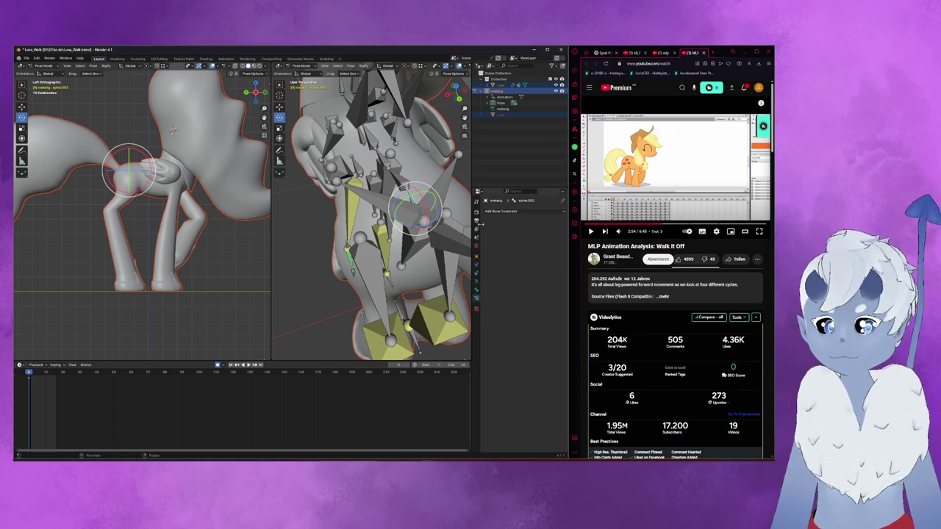
click(390, 180)
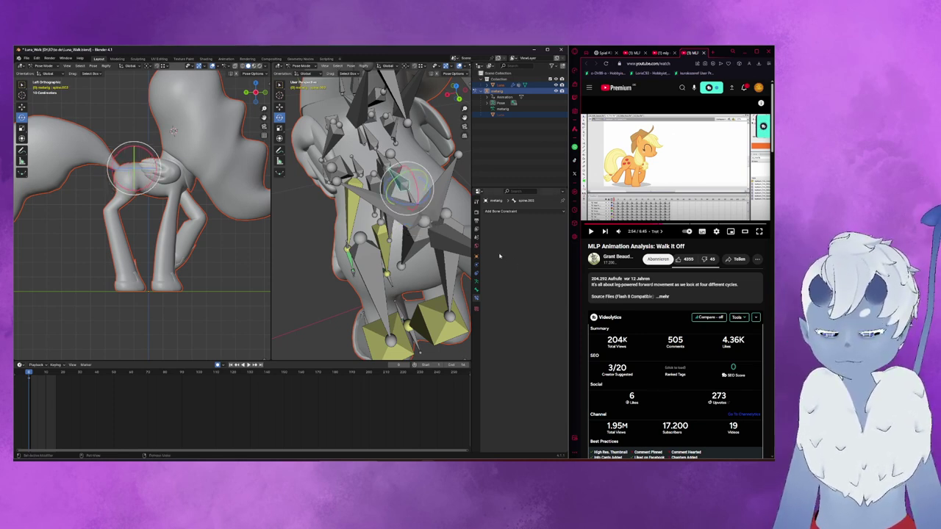
click(475, 291)
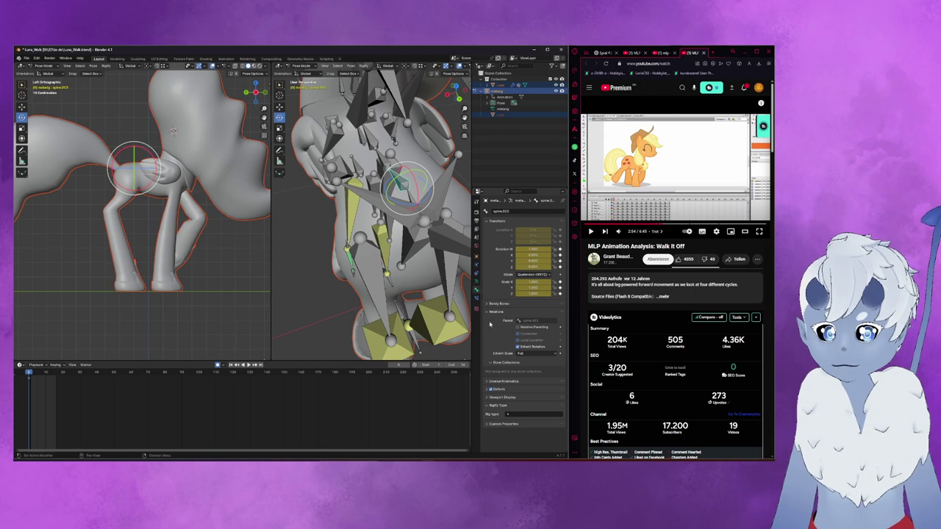
- Rotate the next spine bone and commit an exact value in the Angle field
click(408, 197)
drag(412, 200, 171, 361)
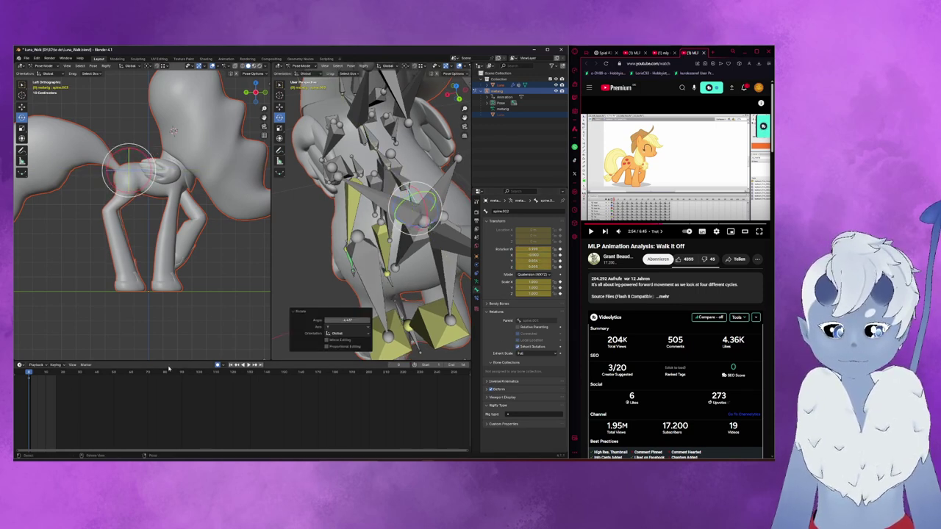
click(334, 321)
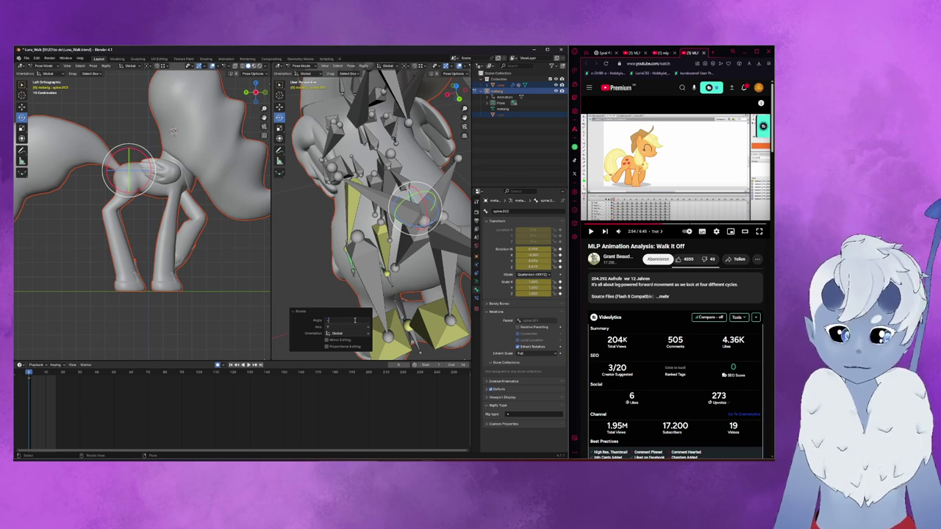
key(Return)
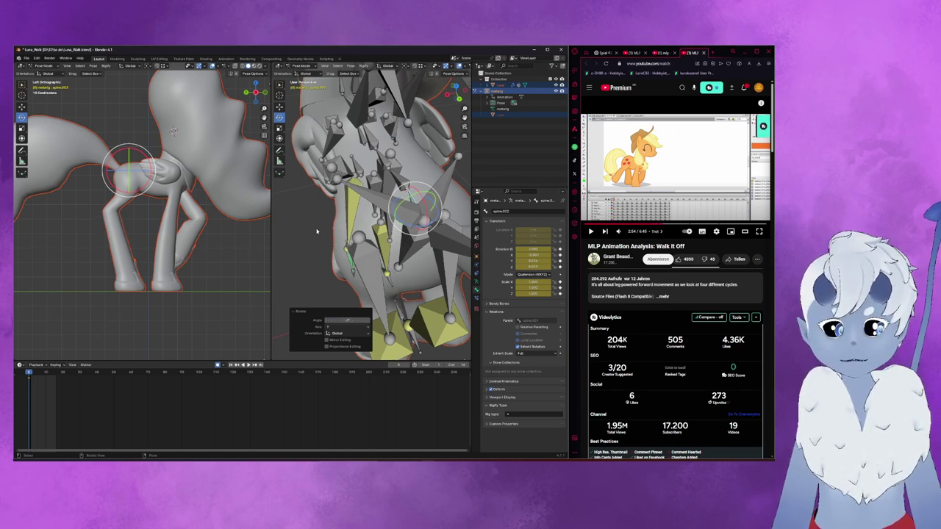
- Select the hoof bone and view the legs from the numpad-3 side view
mouse_move(450, 233)
middle_down()
mouse_move(464, 241)
mouse_move(440, 235)
middle_up()
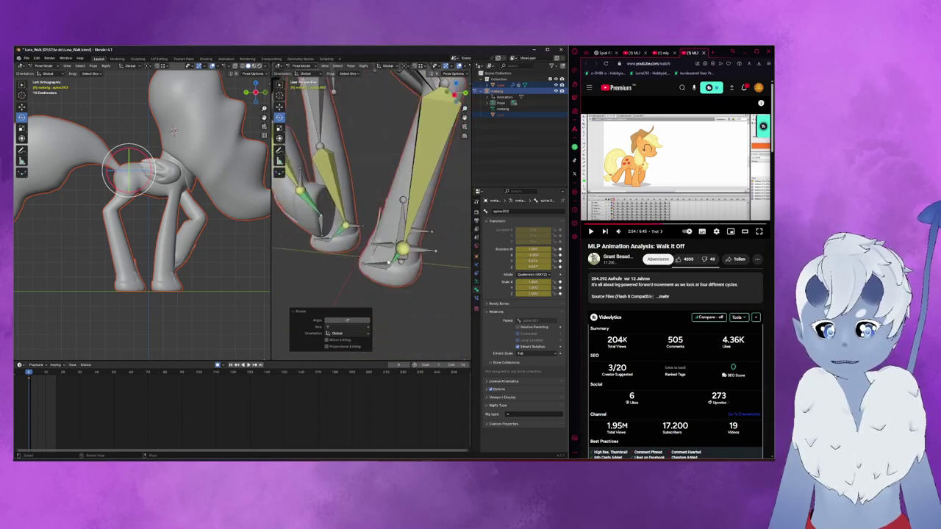
click(381, 245)
key(KP_3)
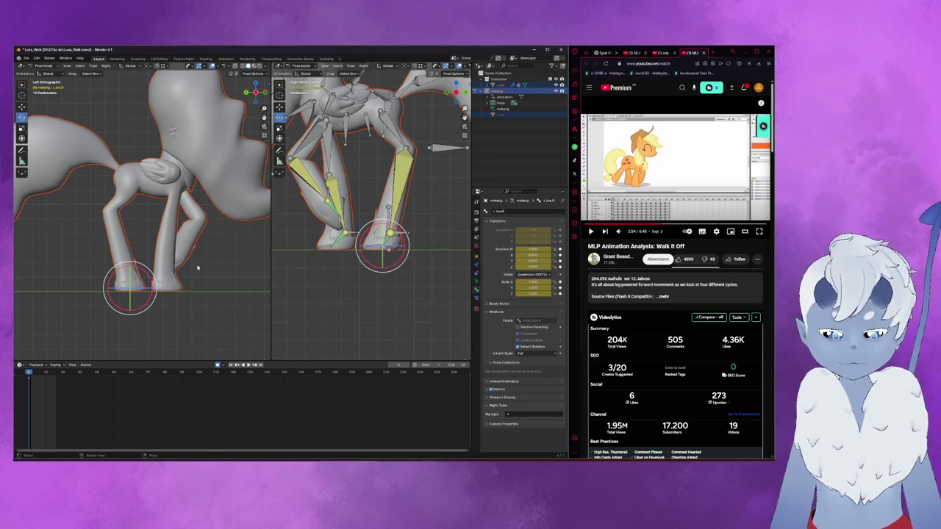
- Clear the foot bone's rotation, raise the leg bone vertically, then reset its location
click(279, 107)
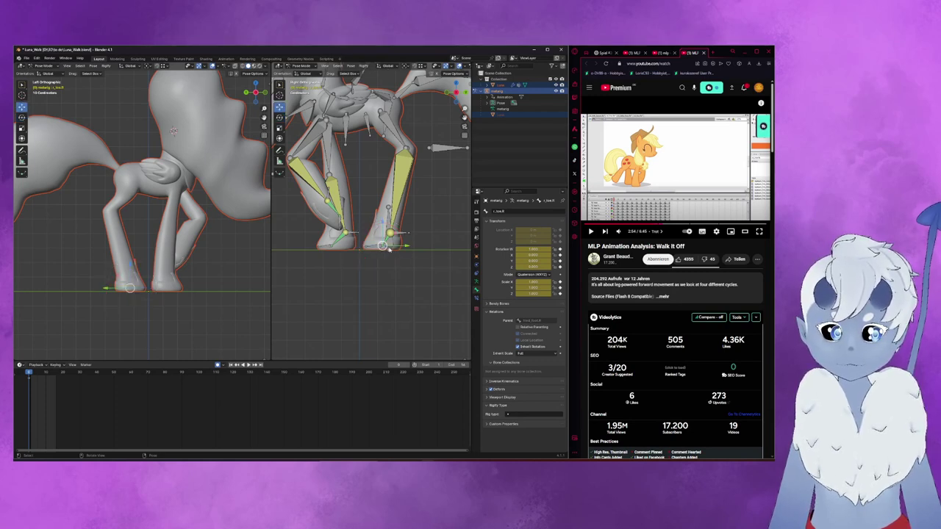
key(r)
click(407, 233)
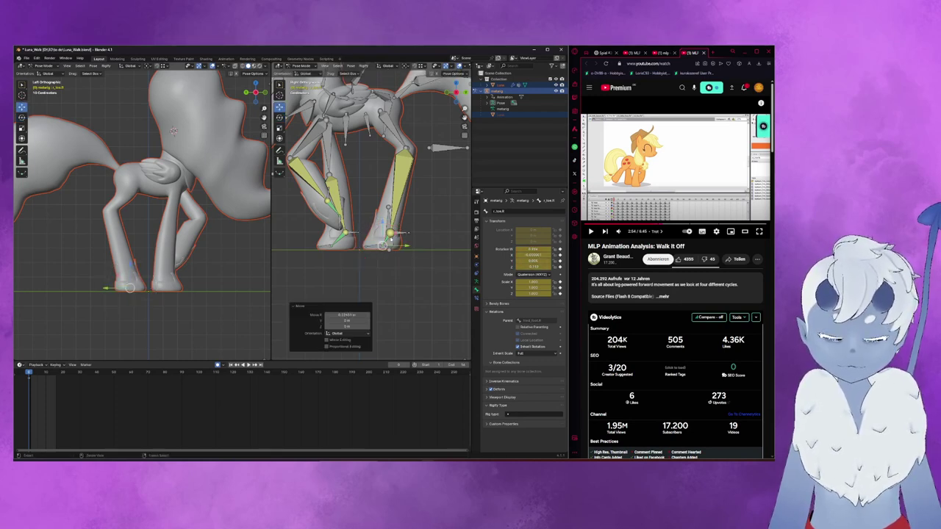
key(alt+r)
click(399, 234)
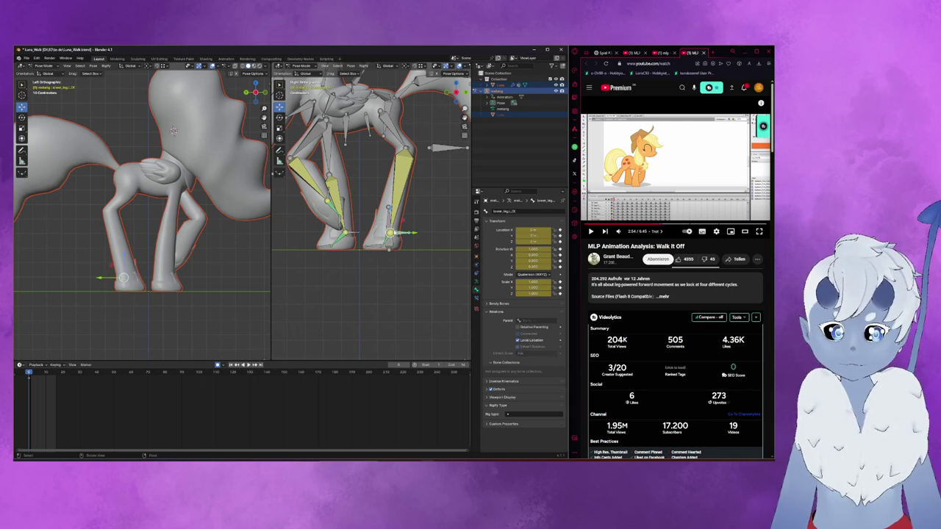
key(g)
key(z)
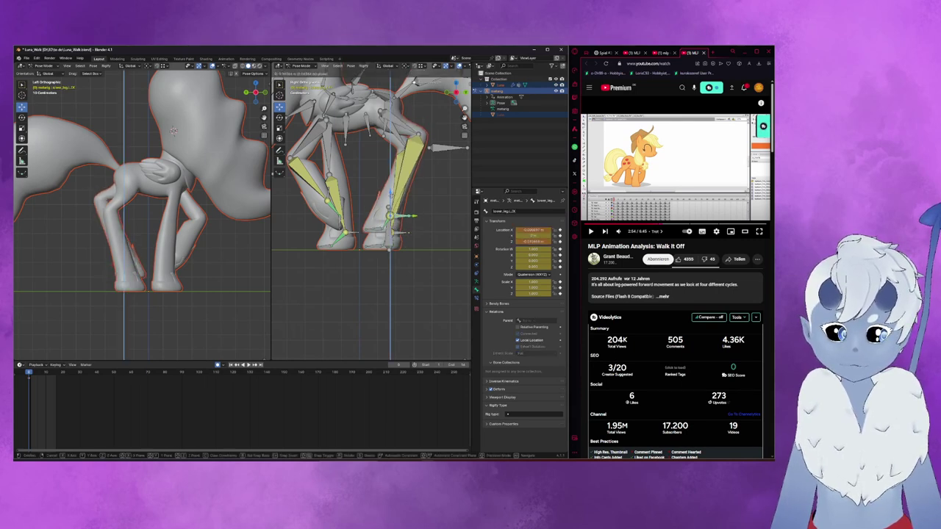
click(401, 200)
key(alt+g)
- Slide the leg bone and then the forearm bone along the Y axis
mouse_move(389, 206)
middle_down()
mouse_move(401, 233)
mouse_move(389, 256)
middle_up()
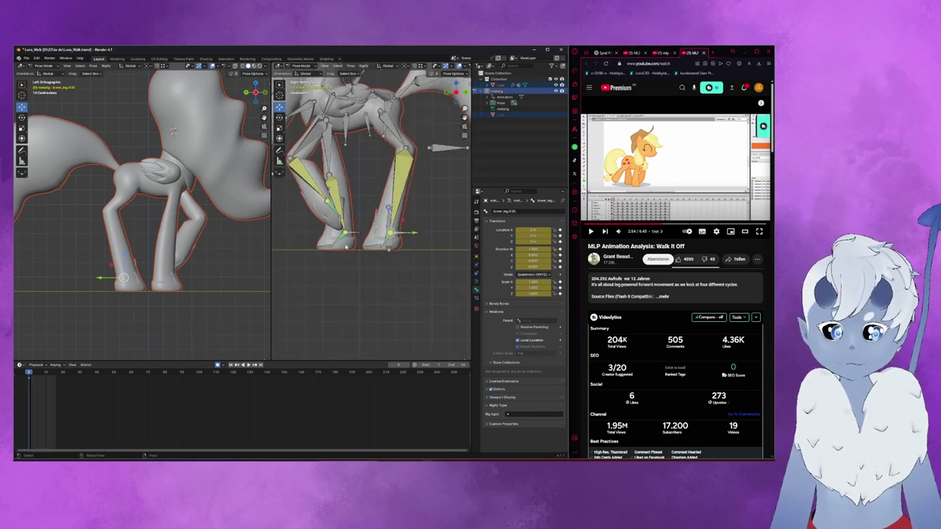
key(g)
key(y)
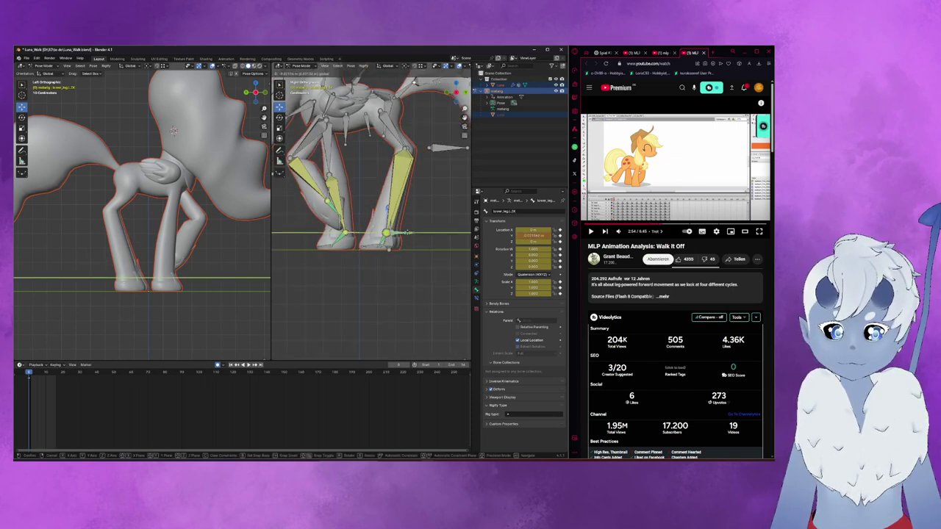
click(404, 233)
click(356, 234)
key(g)
key(y)
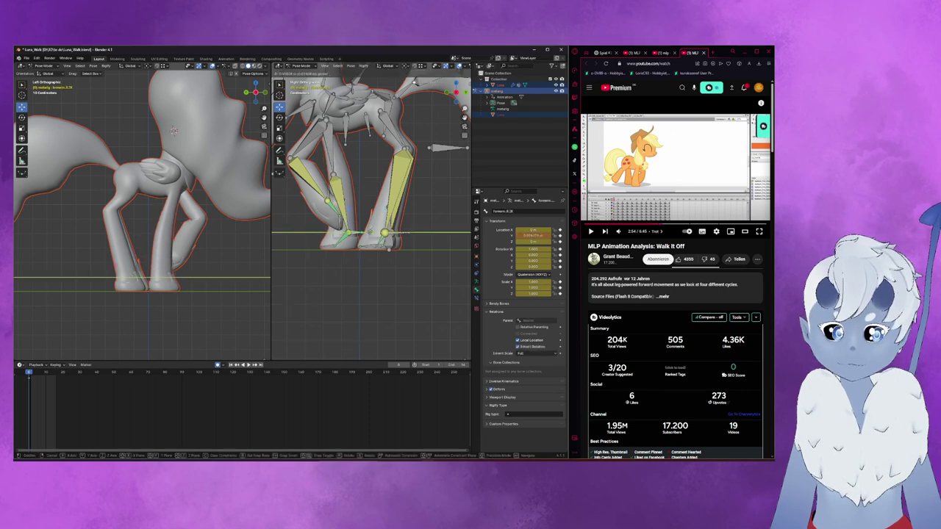
click(378, 262)
- From the back view, shift the lower_leg.L.IK bone sideways along X
mouse_move(378, 262)
middle_down()
mouse_move(404, 283)
mouse_move(344, 257)
mouse_move(390, 238)
mouse_move(367, 237)
mouse_move(354, 211)
mouse_move(327, 205)
middle_up()
key(ctrl+KP_1)
click(352, 209)
key(ctrl+KP_1)
click(371, 217)
drag(357, 217, 353, 216)
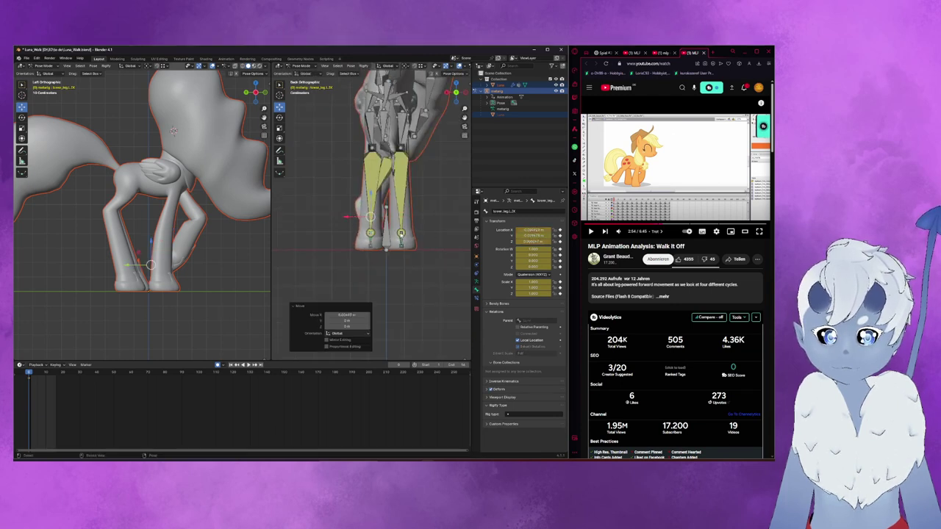
- Move the forearm.R.IK bone sideways along X in the back view
middle_drag(347, 217, 411, 184)
click(424, 174)
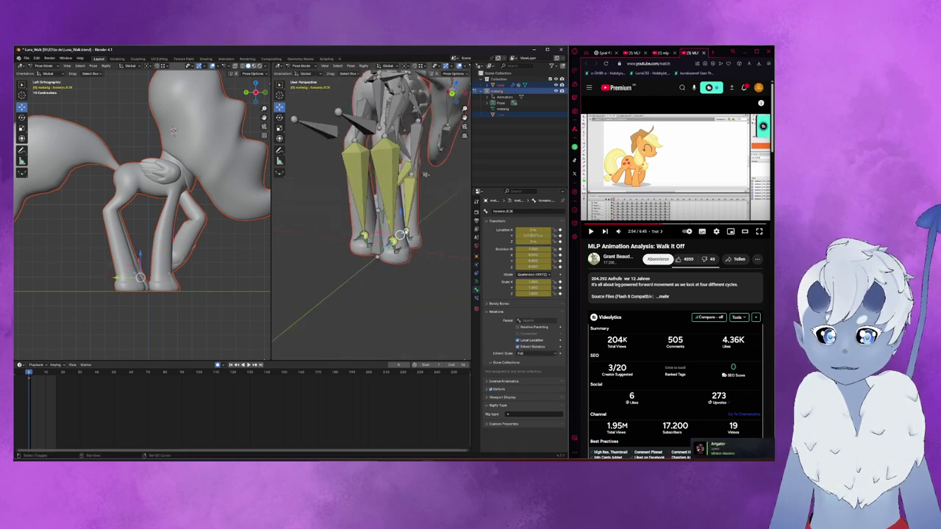
key(ctrl+KP_1)
key(g)
key(x)
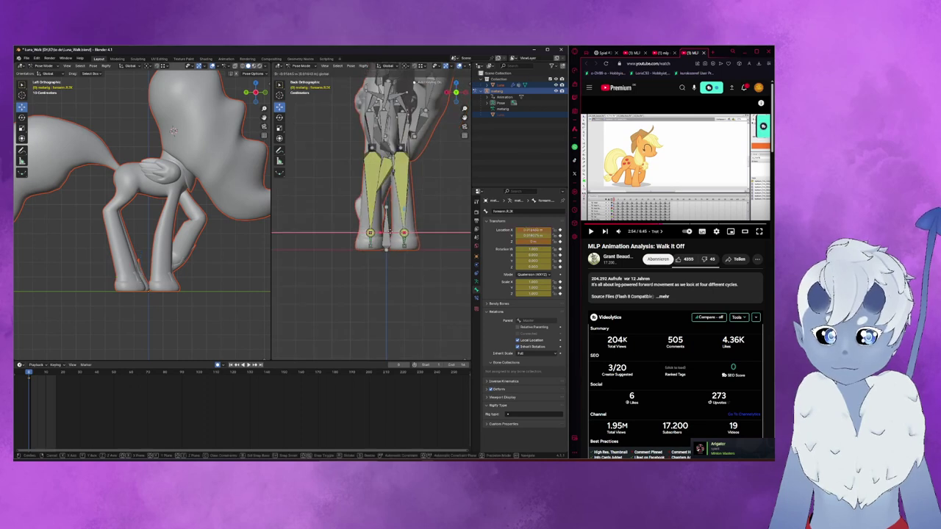
key(Return)
- Rotate the selected front leg bone into the walk pose
mouse_move(345, 235)
middle_down()
mouse_move(307, 232)
mouse_move(438, 193)
mouse_move(403, 245)
middle_up()
mouse_move(331, 189)
middle_down()
mouse_move(344, 188)
mouse_move(324, 106)
middle_up()
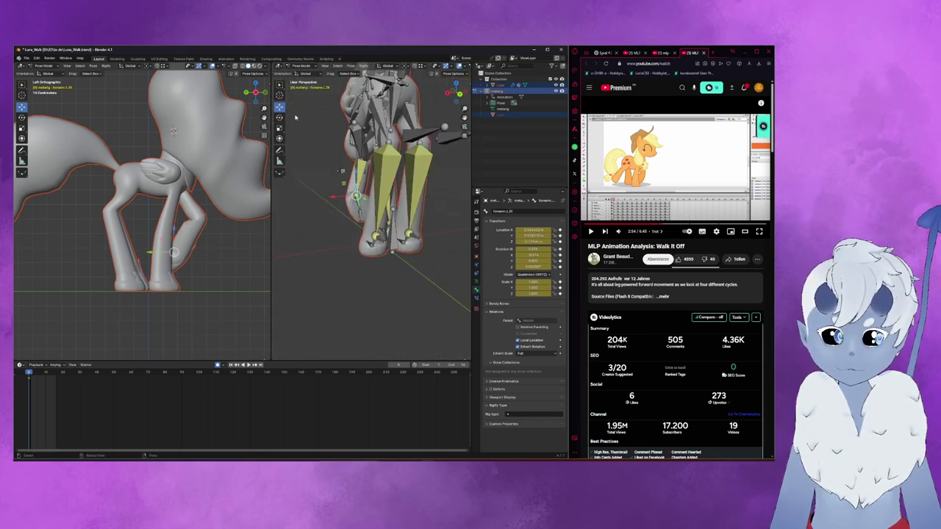
click(279, 117)
key(r)
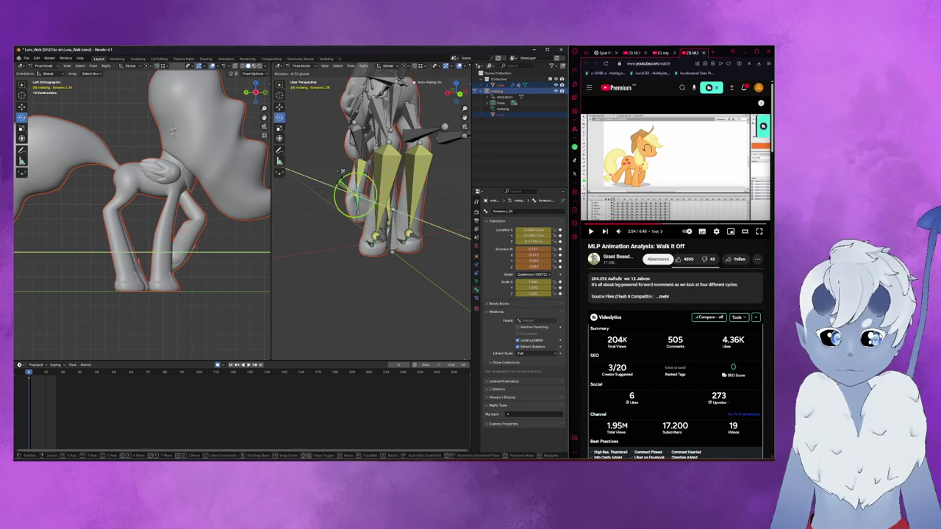
click(342, 171)
- Shift the upper_arm.L.Target bone sideways along X
middle_drag(343, 170, 325, 170)
click(325, 169)
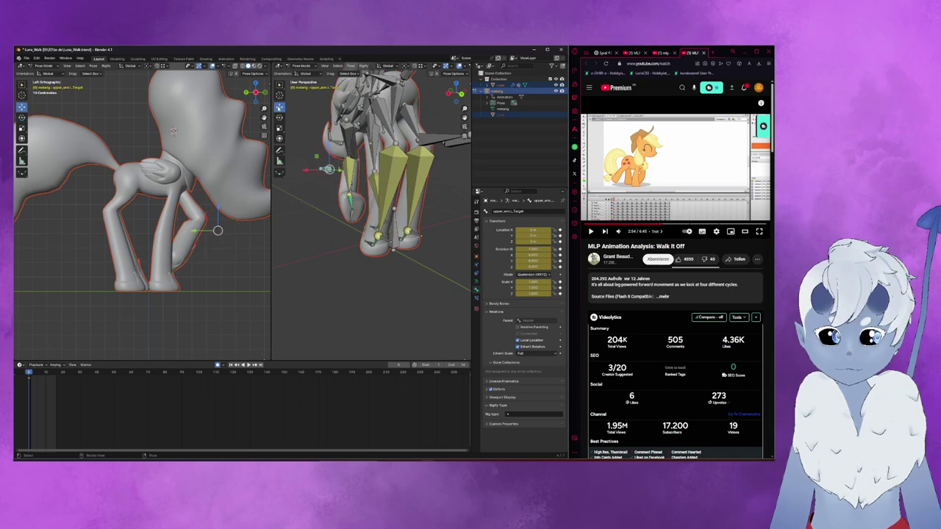
key(shift+space)
key(g)
drag(323, 170, 316, 170)
- Move the selected bones -0.244 m along Y, then sideways along X in front view
middle_drag(316, 169, 430, 171)
scroll(413, 173, down, 2)
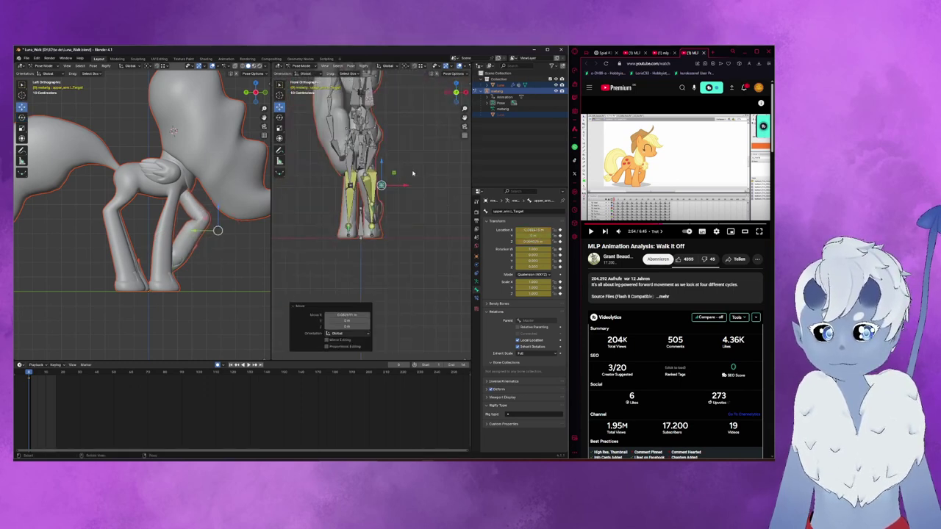
middle_drag(400, 186, 318, 204)
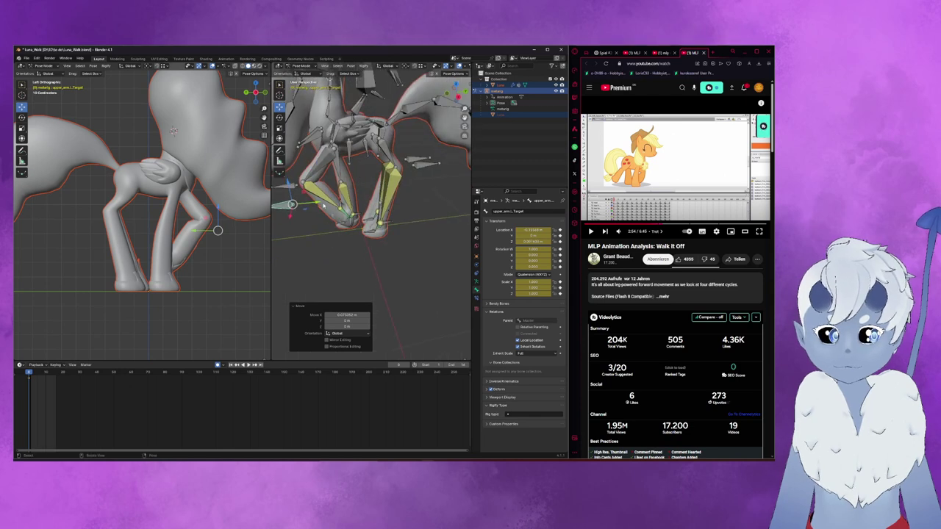
drag(319, 203, 401, 200)
key(KP_1)
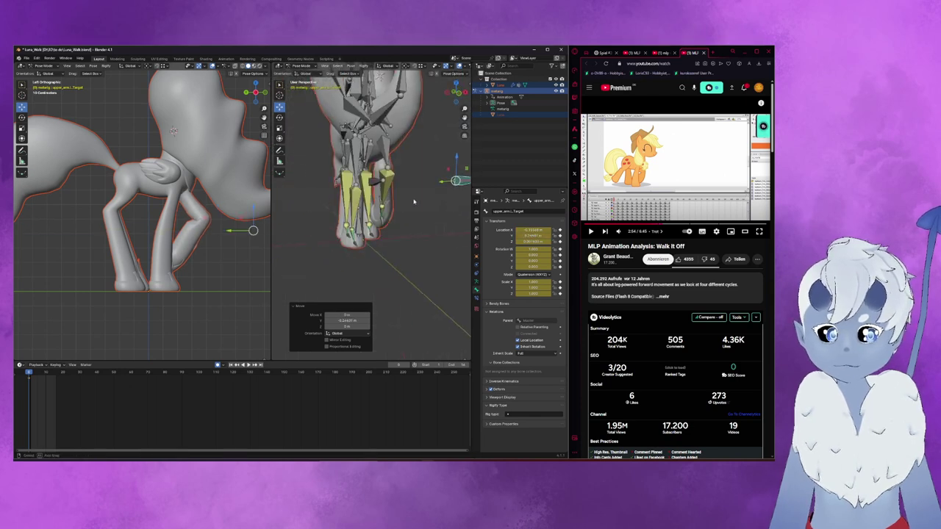
key(g)
key(x)
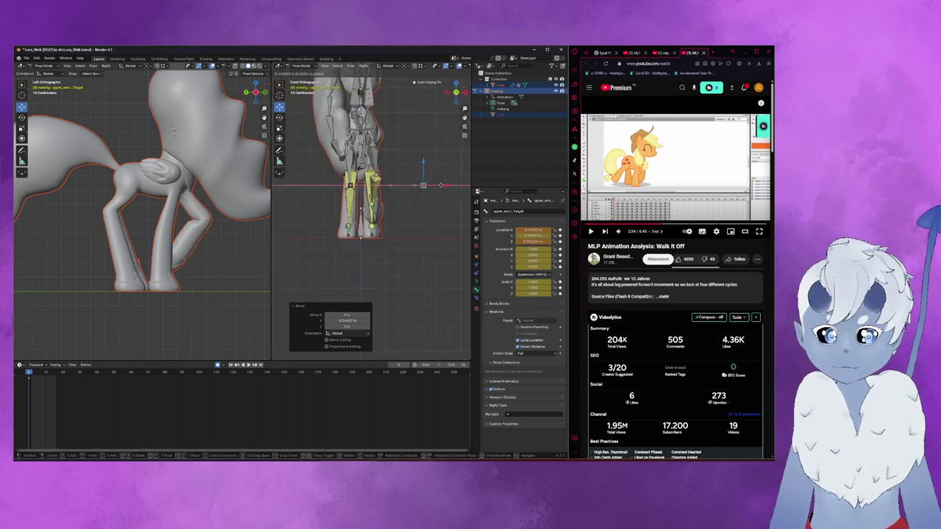
click(434, 185)
mouse_move(433, 184)
middle_down()
mouse_move(411, 258)
mouse_move(313, 229)
mouse_move(388, 223)
mouse_move(413, 245)
middle_up()
click(388, 224)
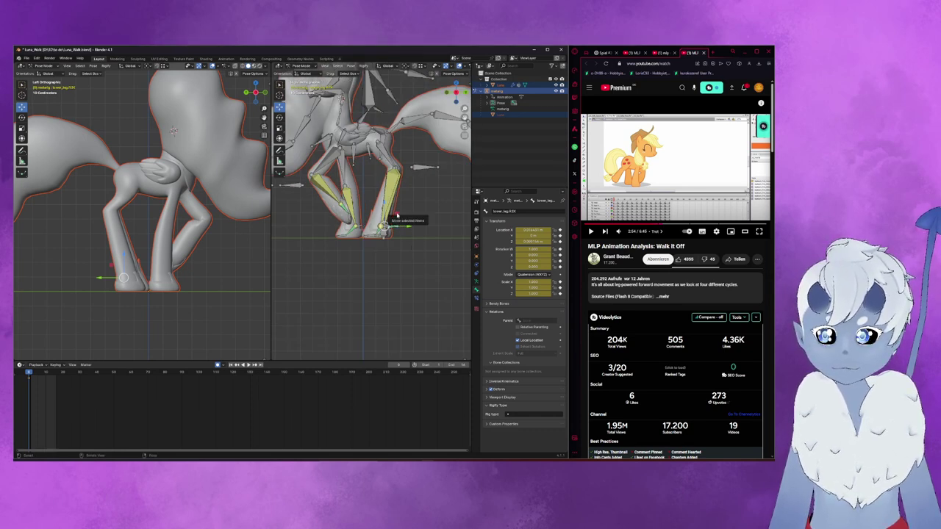
- Move the hind hoof bone 0.30 m along Y and reposition it
drag(399, 229, 428, 199)
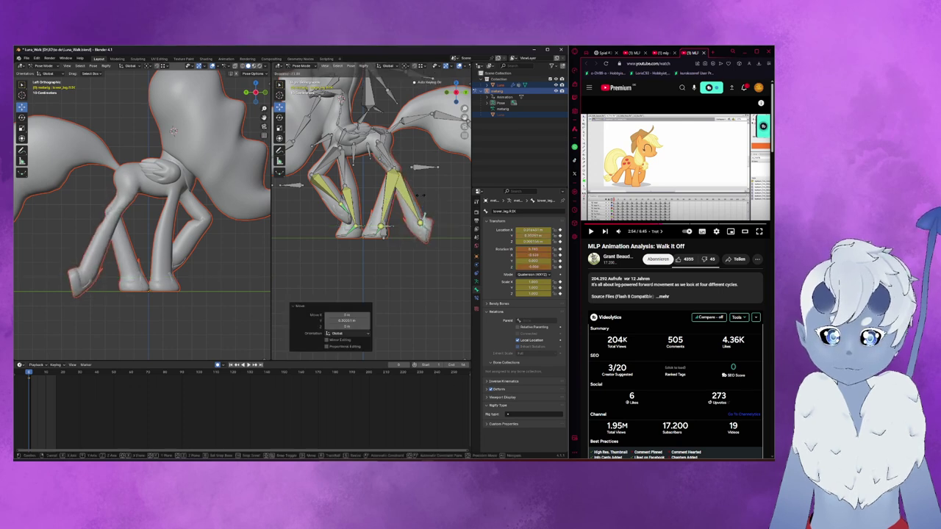
click(418, 200)
key(g)
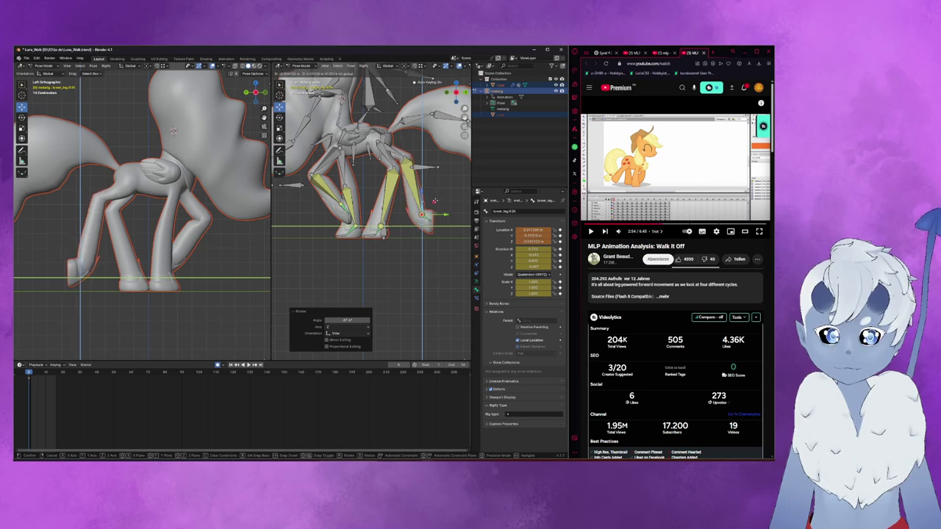
click(436, 201)
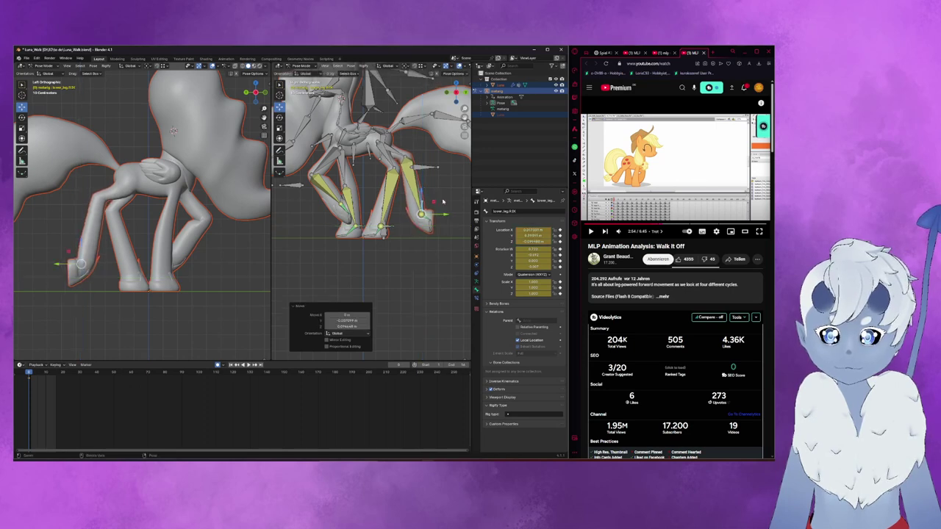
- Rotate the hind leg bone about 47.5° and raise it 0.02 m vertically
key(r)
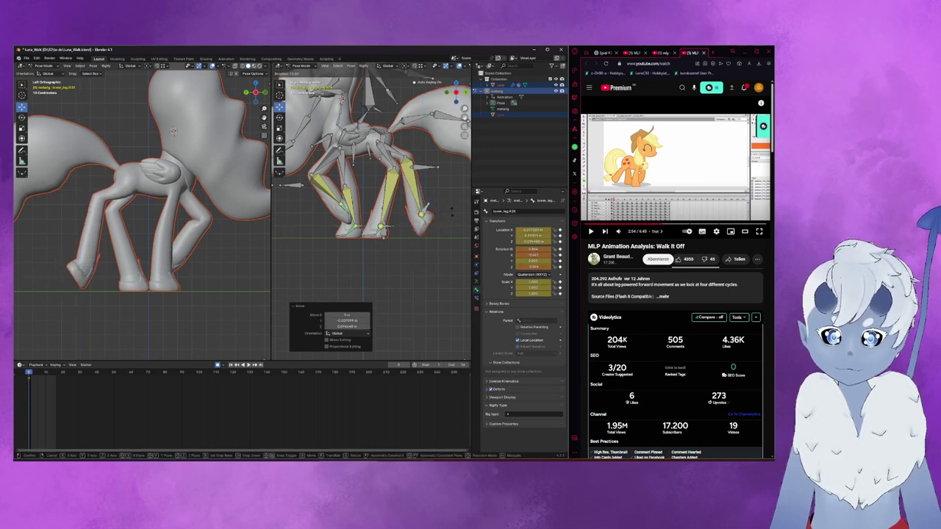
click(451, 219)
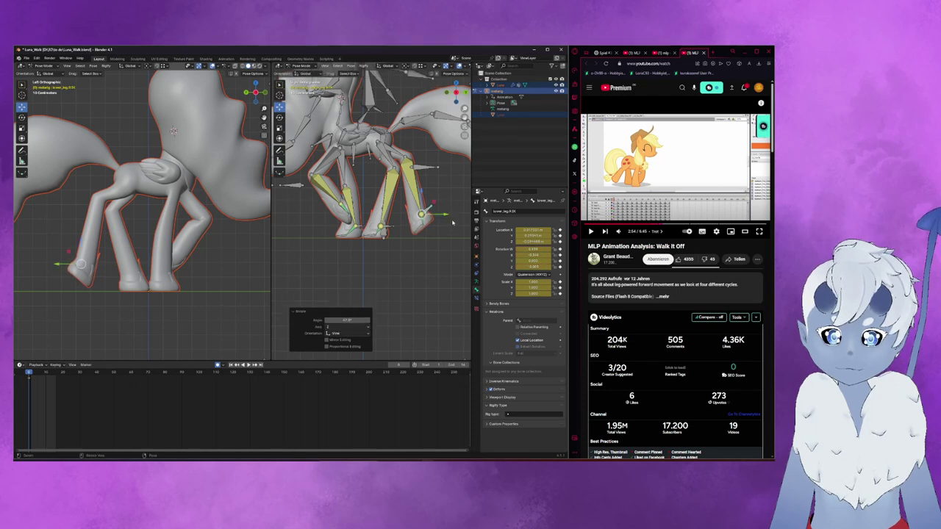
key(r)
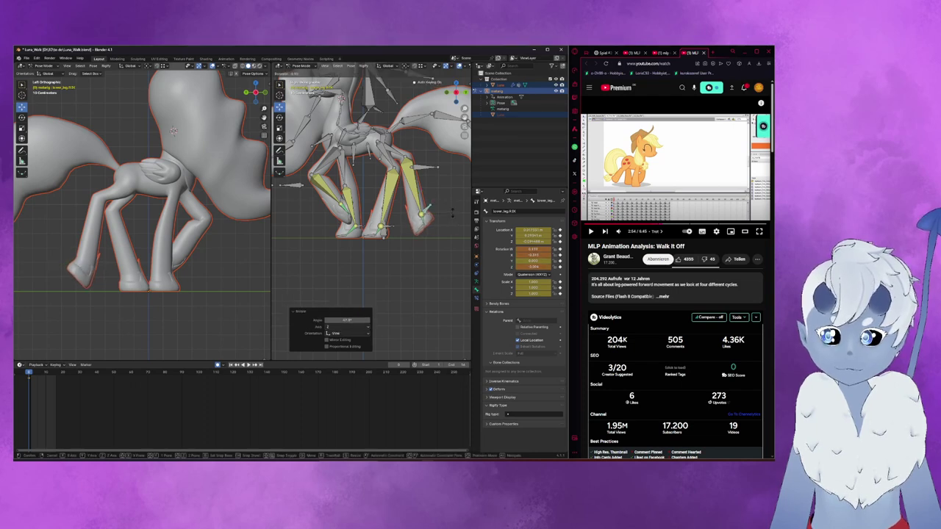
click(449, 214)
key(g)
key(z)
click(425, 199)
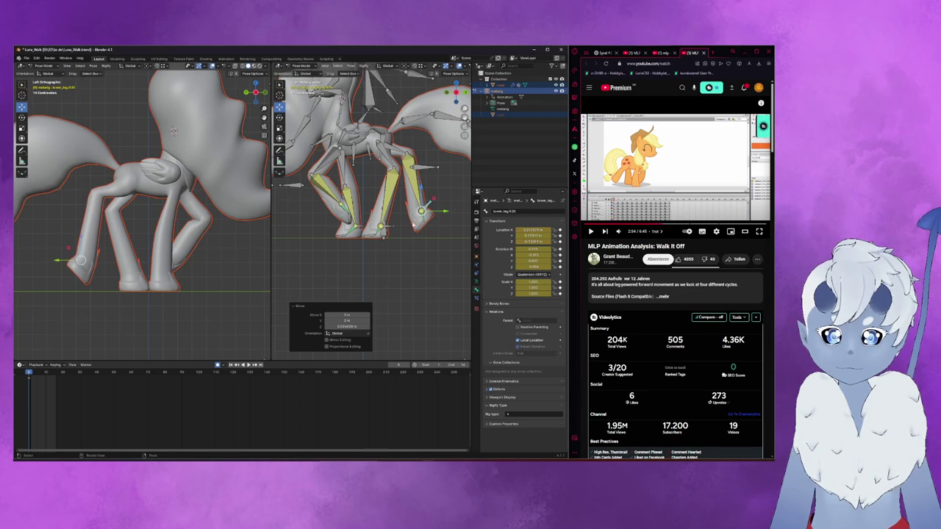
- Shift the hind thigh's target control along Y
middle_drag(416, 220, 372, 250)
click(443, 179)
key(g)
key(y)
click(457, 193)
- From the back view, shift the selected bones sideways along X
key(ctrl+KP_1)
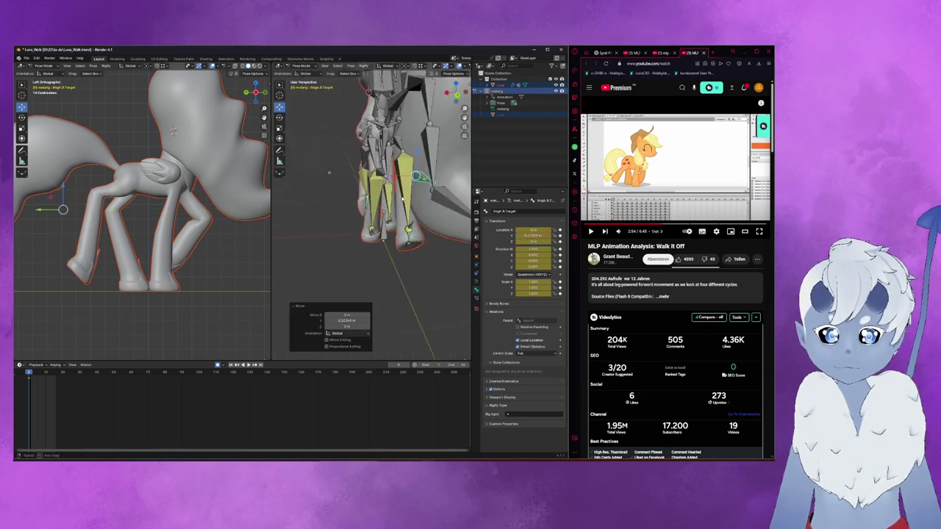
key(g)
key(x)
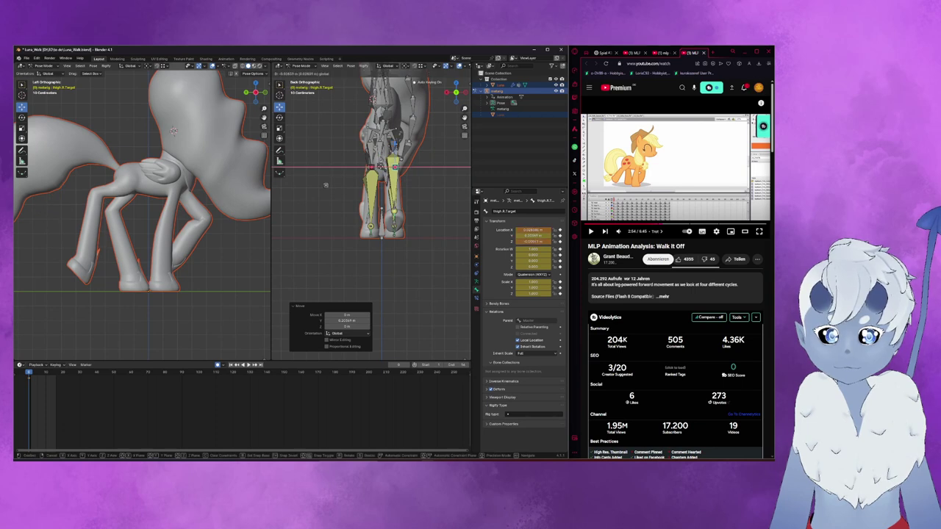
click(326, 185)
middle_drag(326, 184, 433, 202)
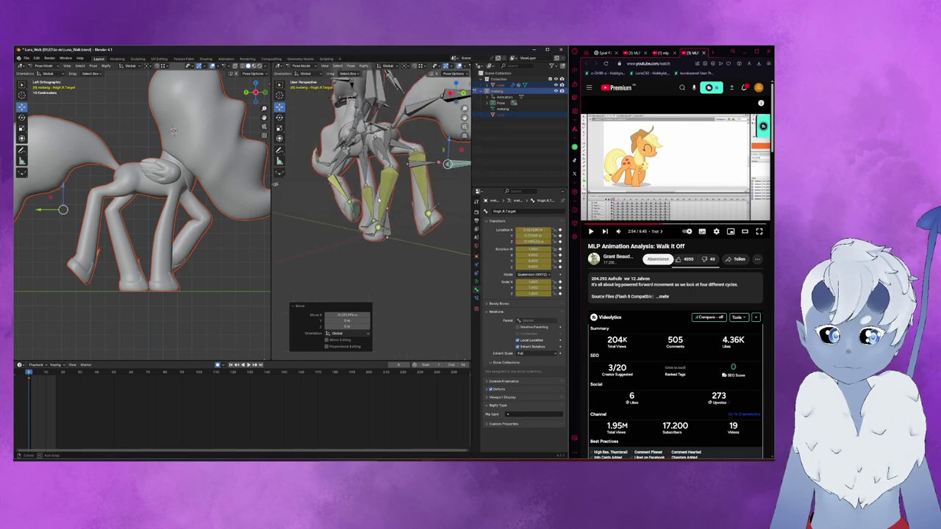
key(ctrl+KP_1)
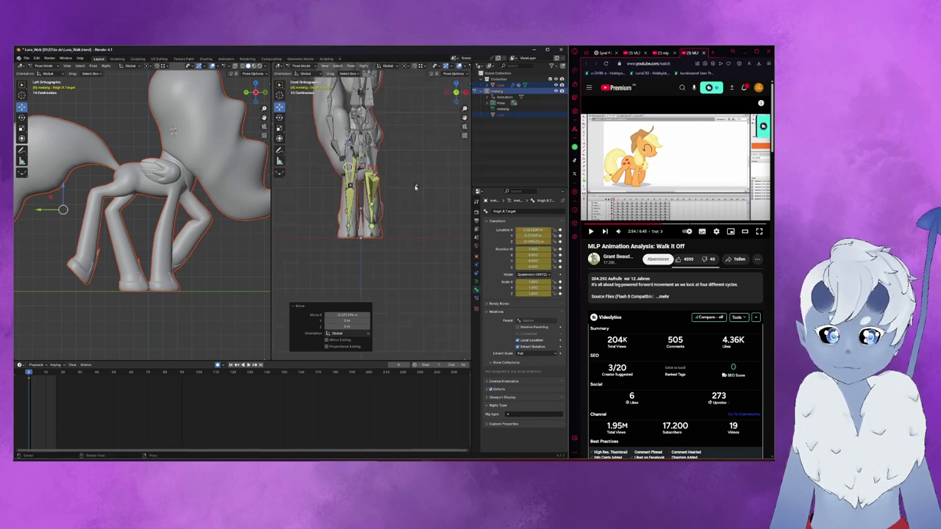
- Nudge the front leg IK target along X, then go to frame 5 in side view
click(418, 185)
key(g)
key(x)
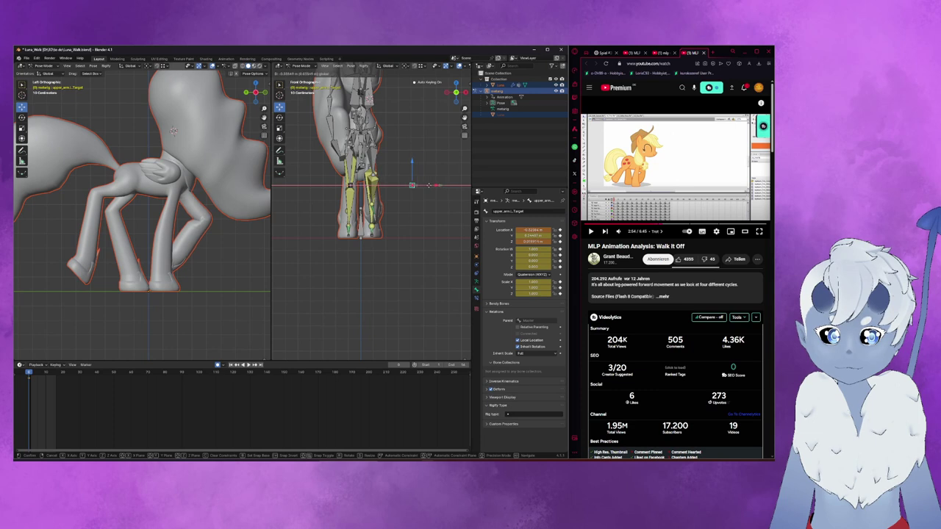
click(429, 186)
middle_drag(429, 185, 291, 213)
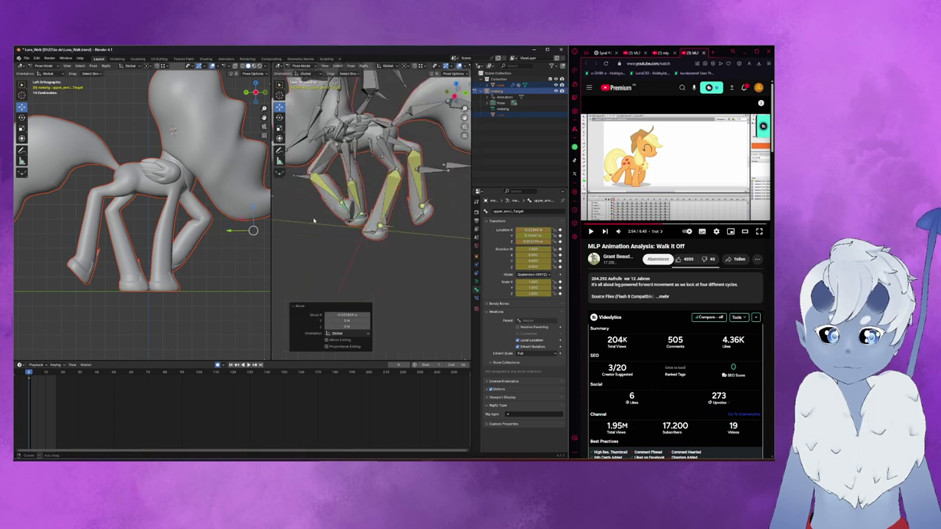
key(ctrl+KP_3)
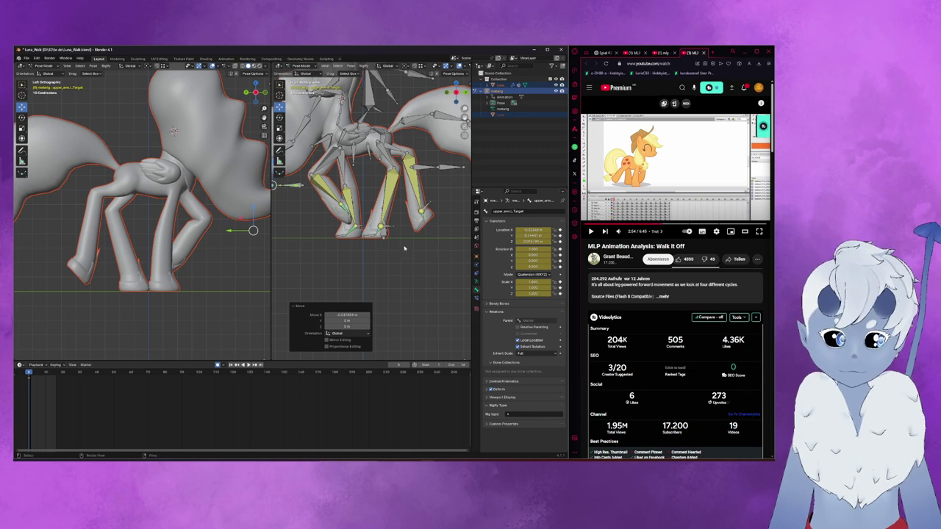
drag(28, 373, 33, 372)
- Play the walk-cycle reference, pause around 3:07, then jump back to 2:57
click(592, 233)
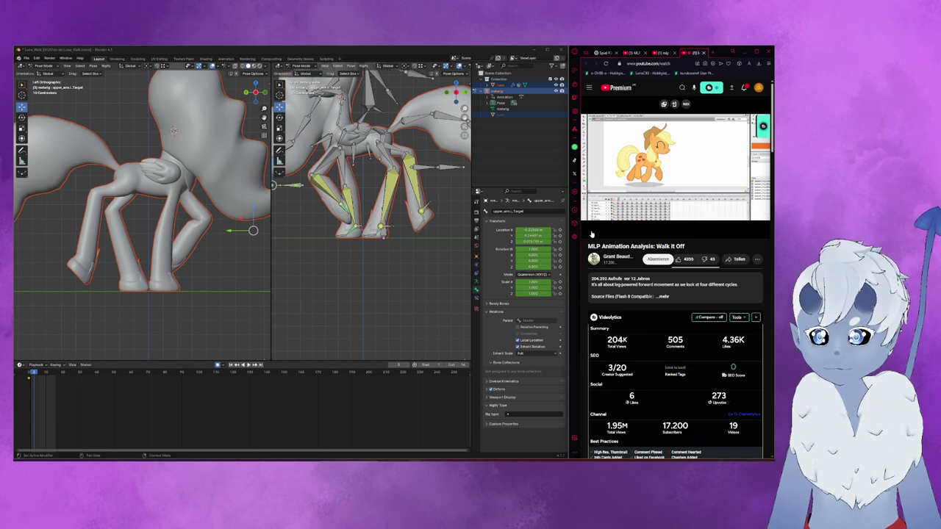
click(592, 232)
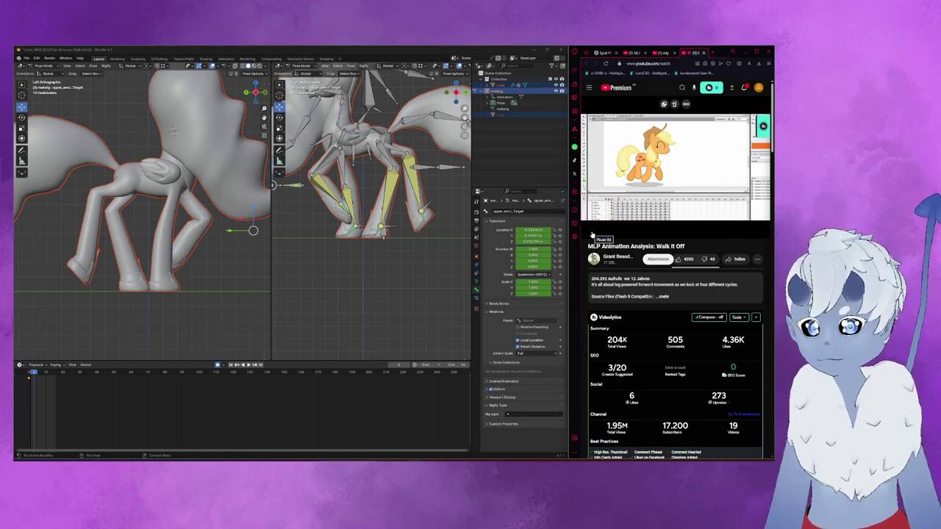
click(592, 232)
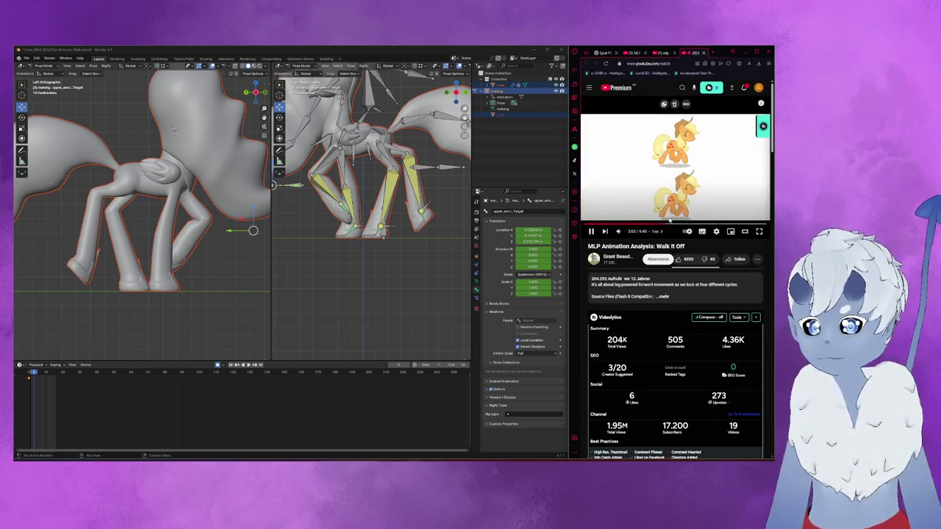
click(667, 220)
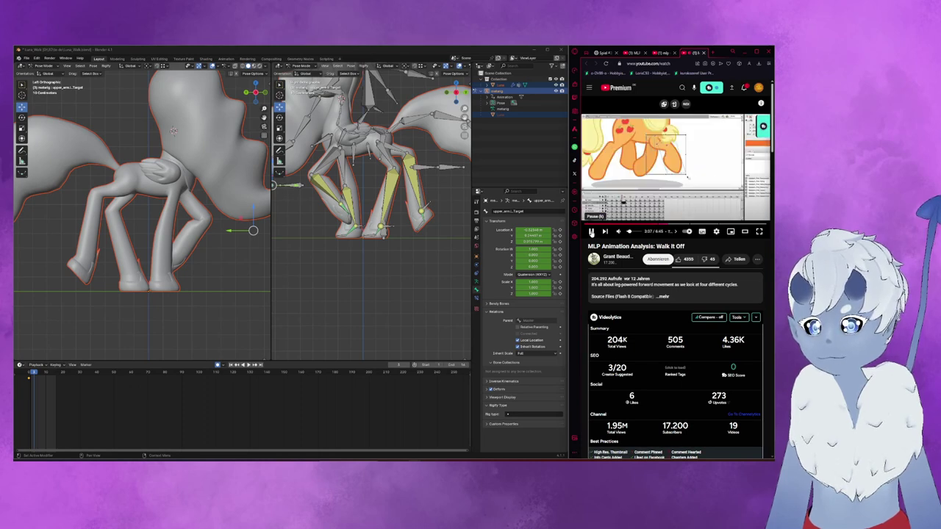
click(591, 231)
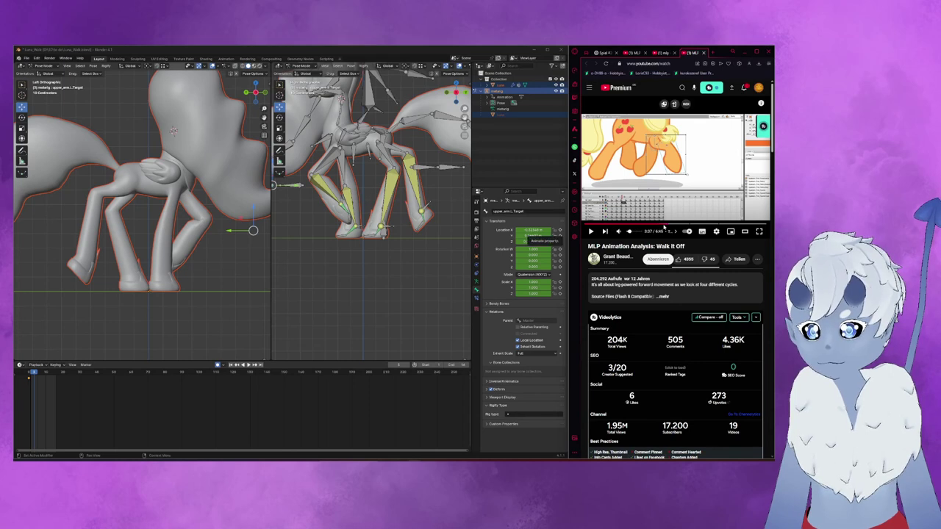
click(664, 226)
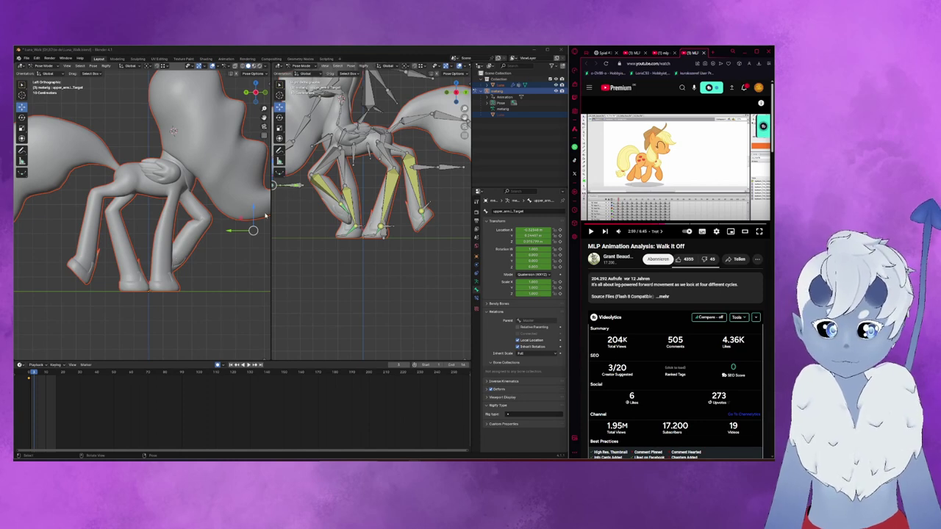
click(344, 197)
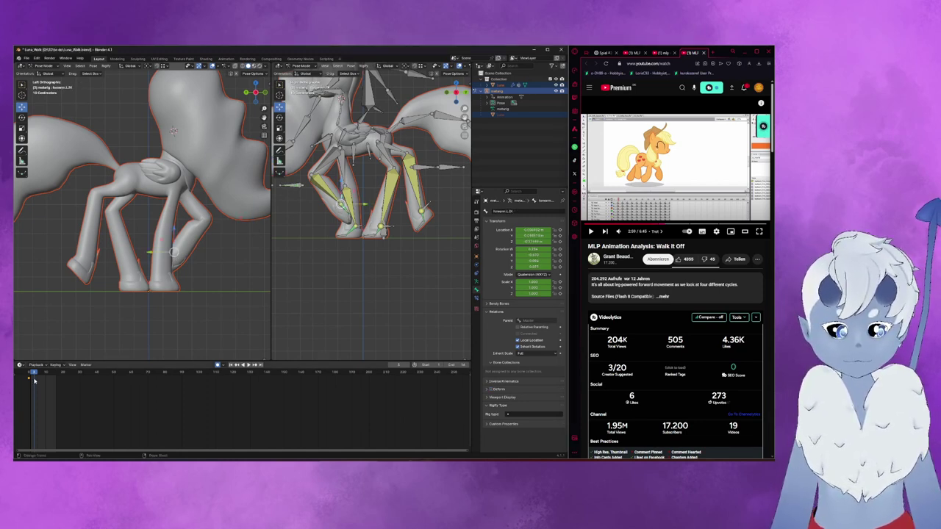
- Select all bones, step forward one frame and keyframe the whole rig
middle_drag(33, 378, 188, 379)
scroll(198, 381, up, 4)
scroll(206, 382, up, 2)
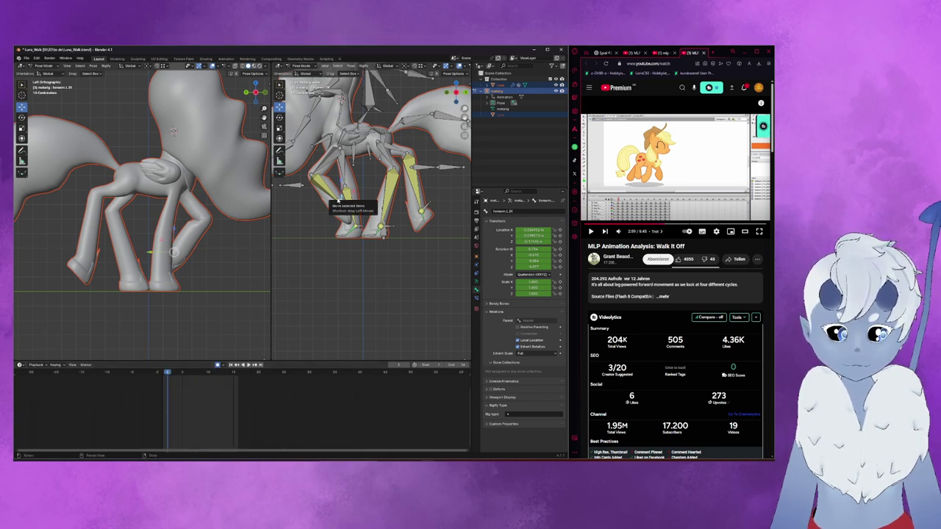
scroll(166, 380, down, 3)
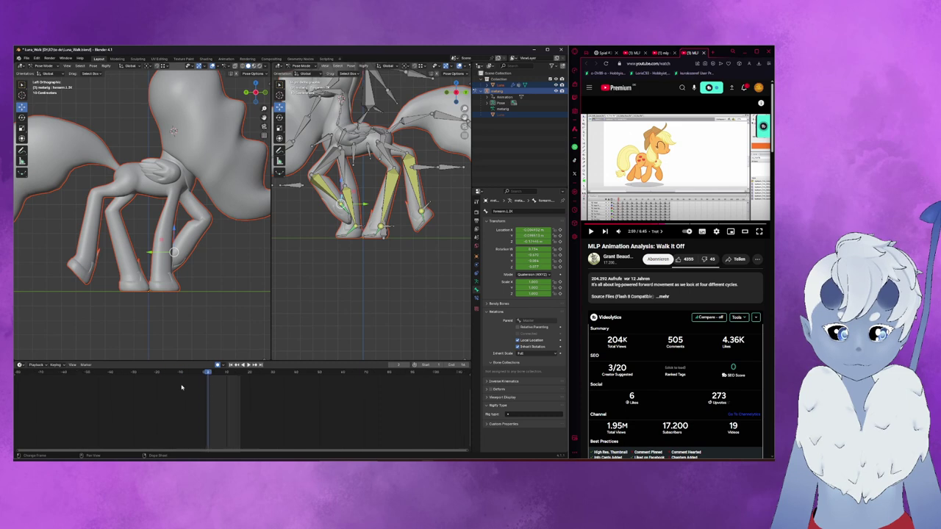
scroll(183, 387, up, 1)
scroll(182, 387, up, 2)
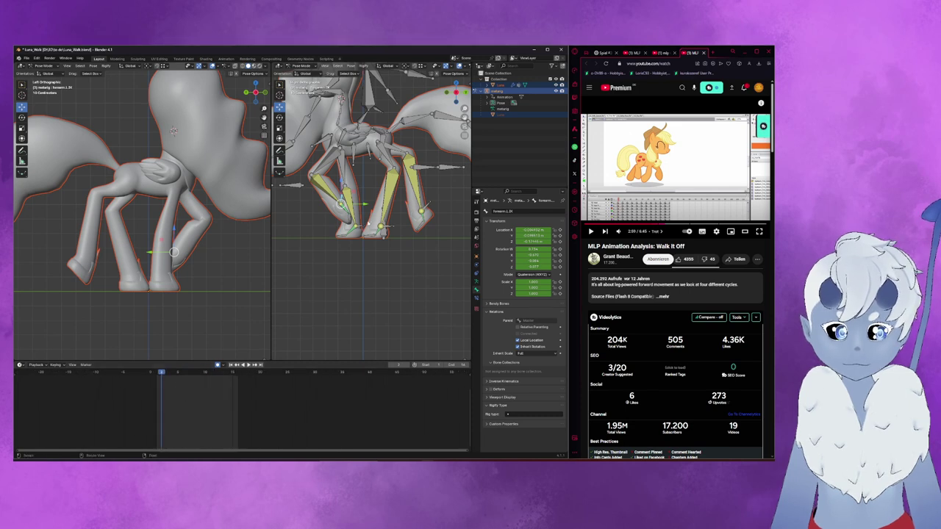
key(a)
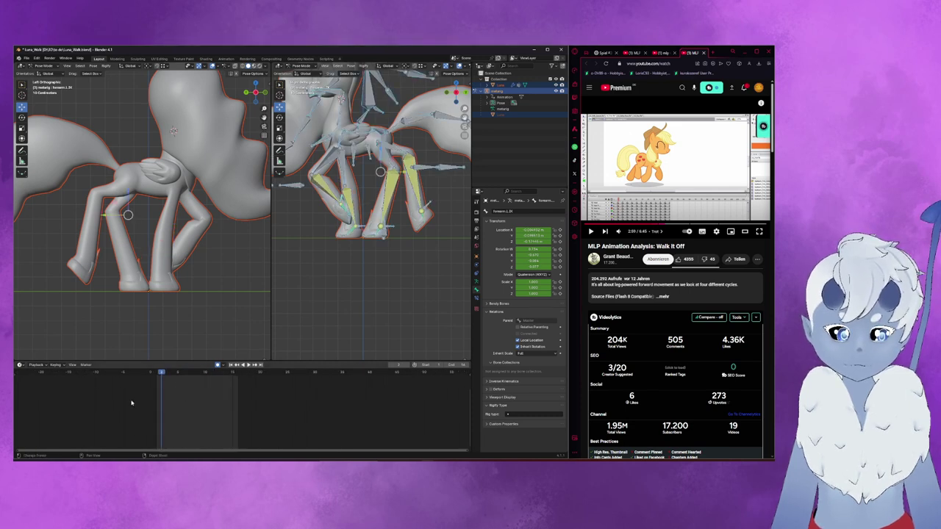
mouse_move(159, 375)
mouse_down()
mouse_move(227, 376)
mouse_move(150, 385)
mouse_up()
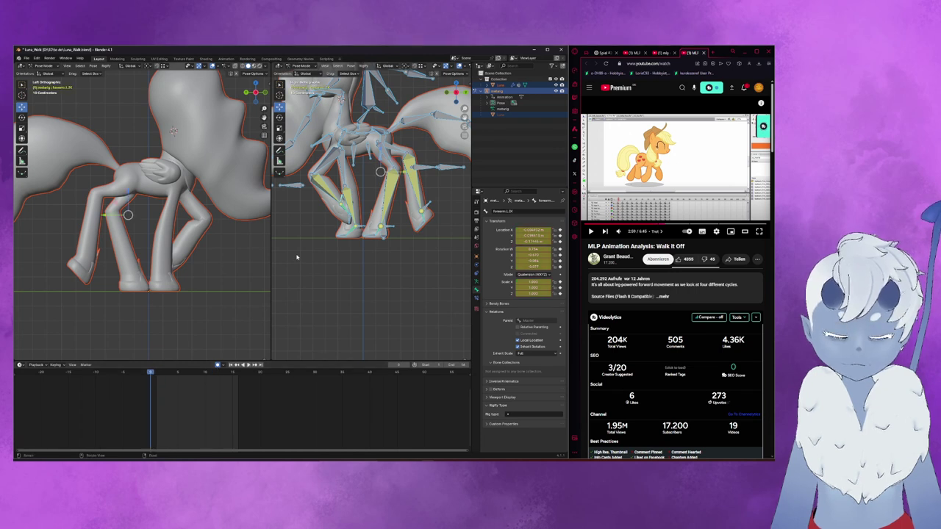
key(Right)
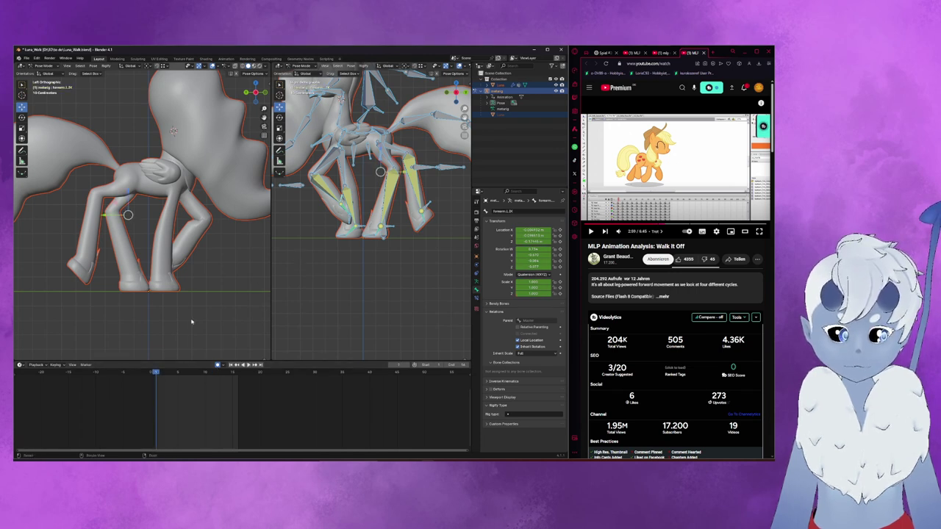
key(i)
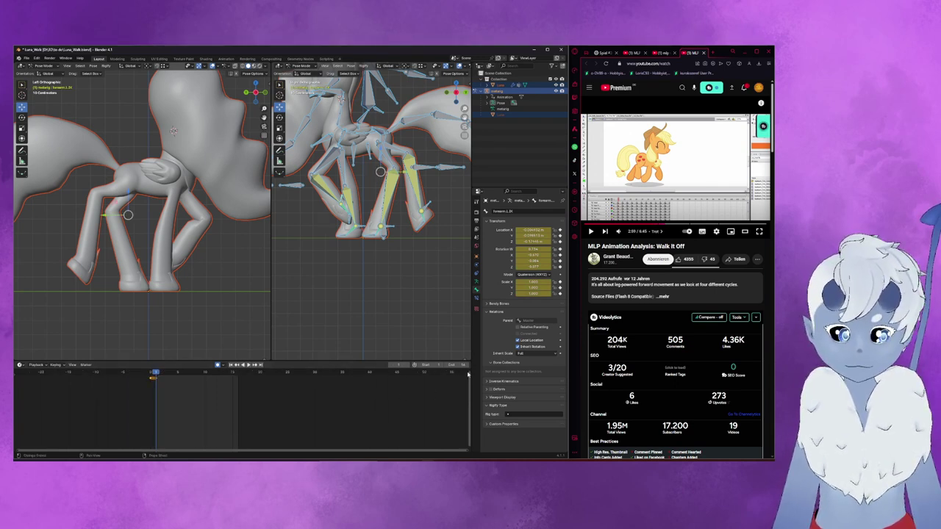
- Set the animation's end frame to 120
scroll(165, 389, up, 2)
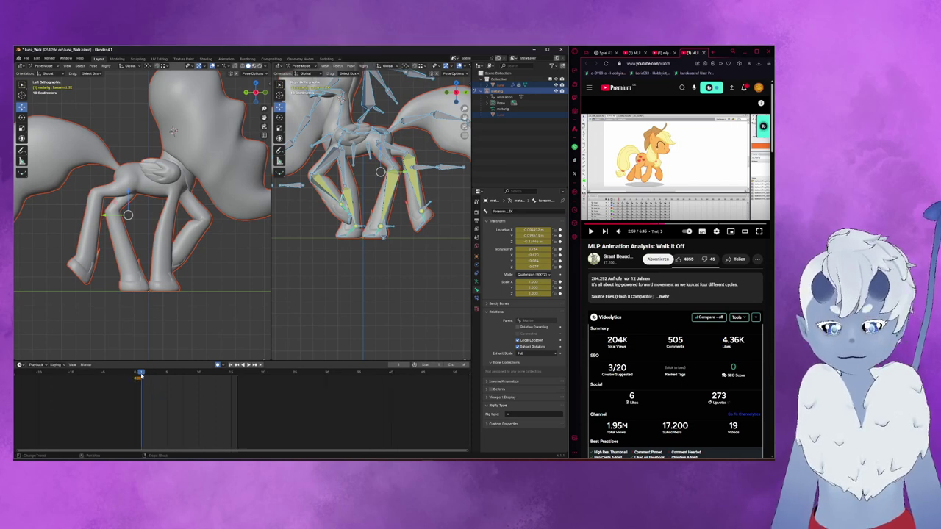
drag(141, 374, 149, 377)
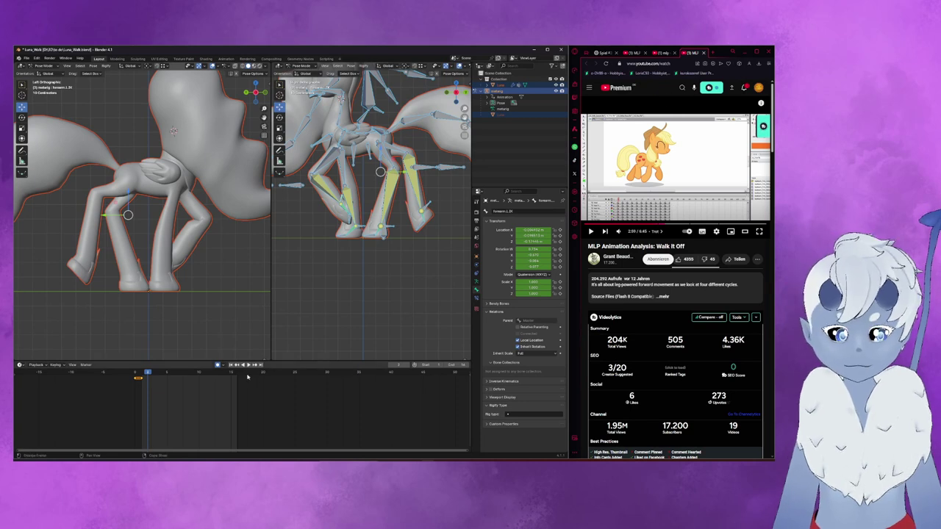
click(459, 365)
text(120)
key(Return)
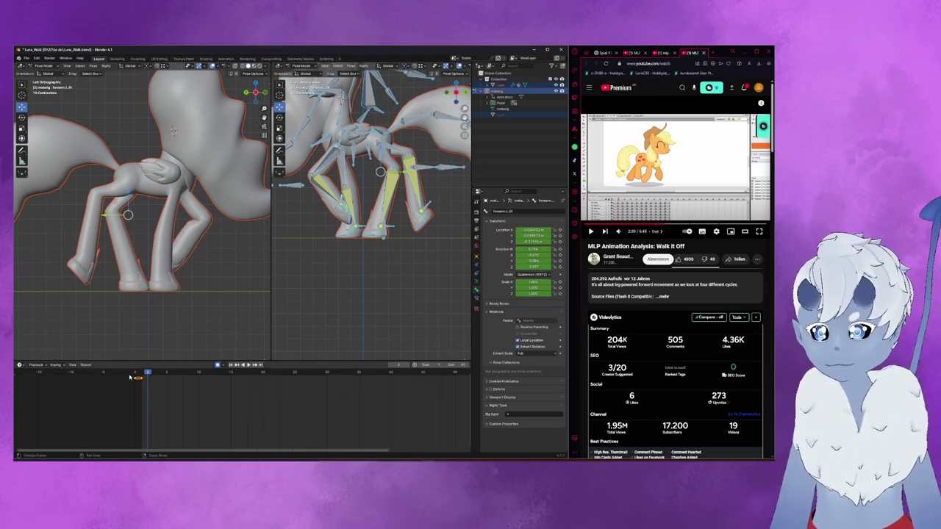
- Play a few frames forward and view the rig from the right side
key(space)
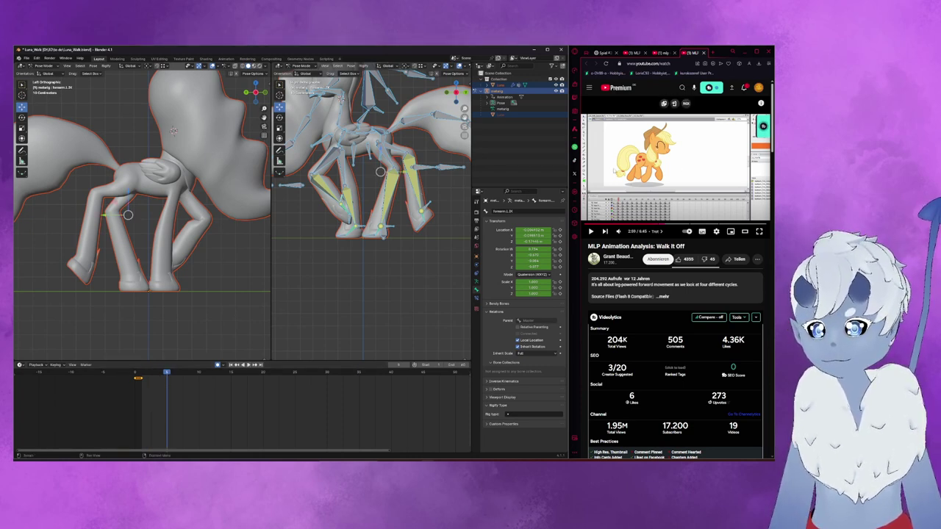
key(KP_3)
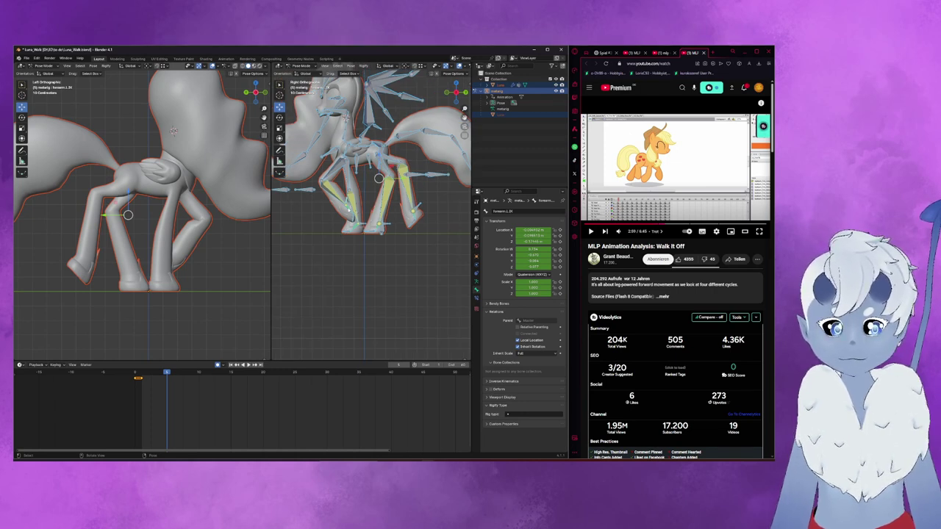
click(345, 204)
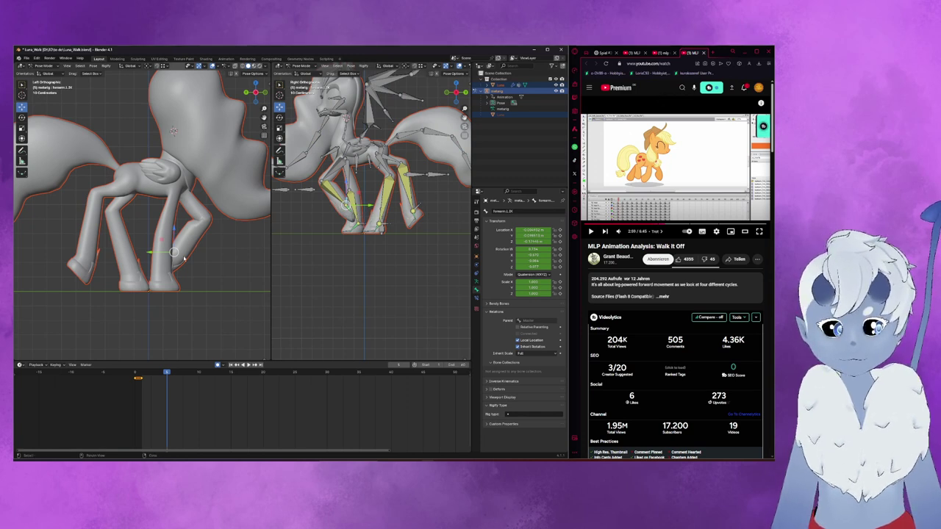
- Move and rotate the two front hoof IK bones, then adjust them along Z
click(360, 224)
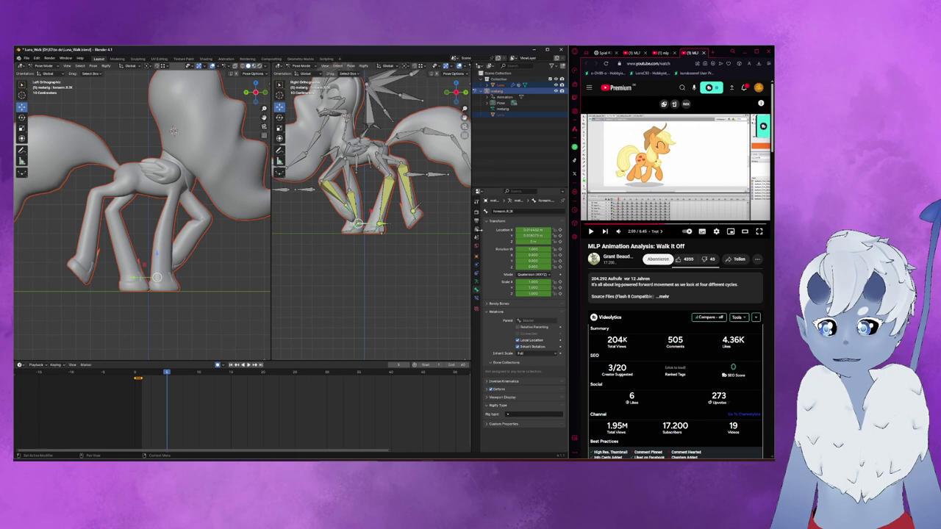
click(375, 226)
drag(377, 223, 370, 229)
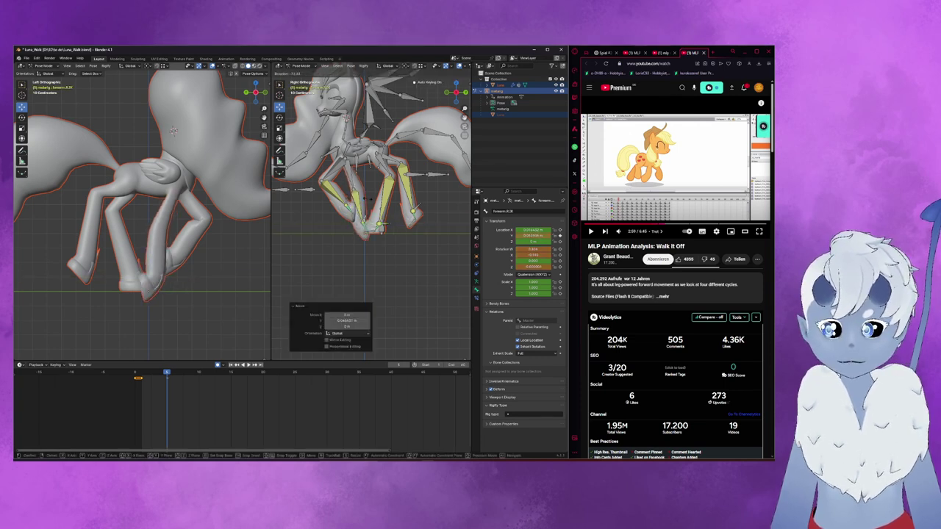
key(r)
click(367, 201)
key(r)
key(z)
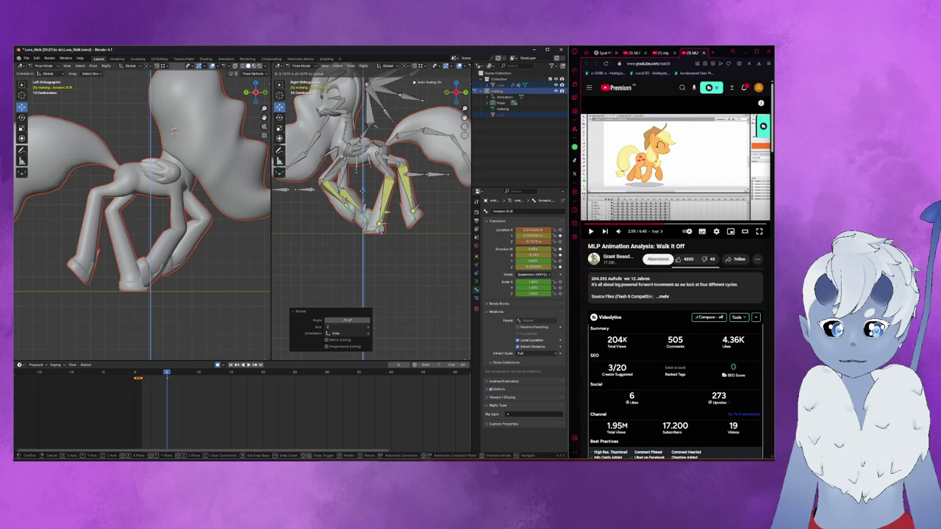
key(Return)
- Shift the spine.001 bone along Z to match the reference pose
middle_drag(378, 147, 331, 136)
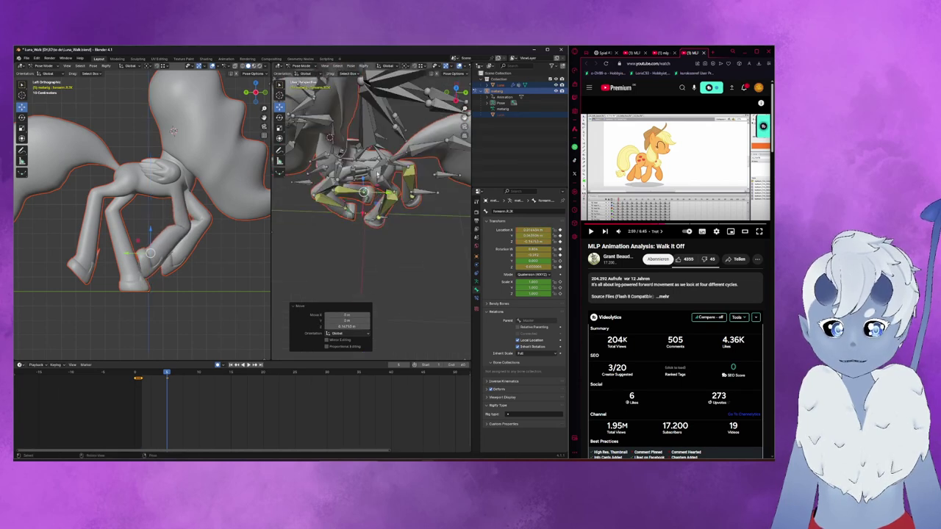
scroll(345, 139, up, 2)
scroll(375, 144, up, 2)
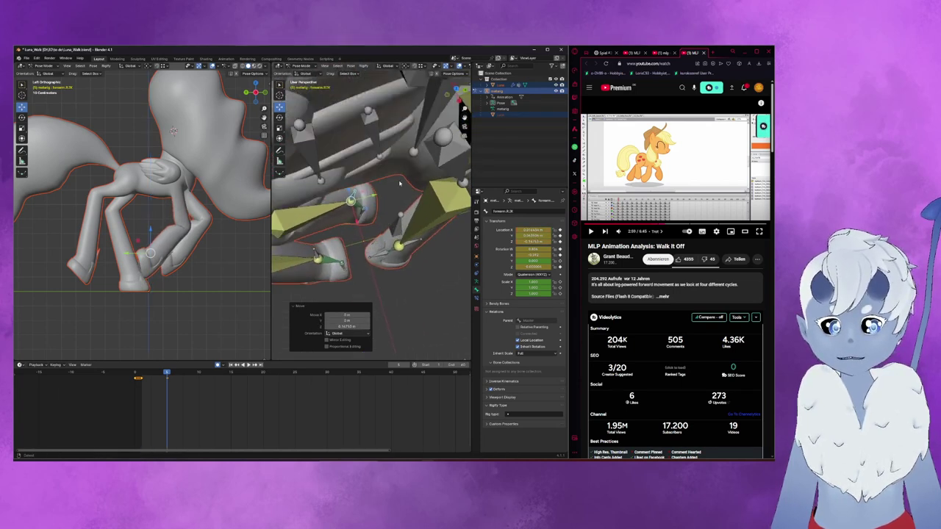
scroll(405, 149, up, 2)
scroll(431, 154, up, 1)
click(430, 154)
key(KP_3)
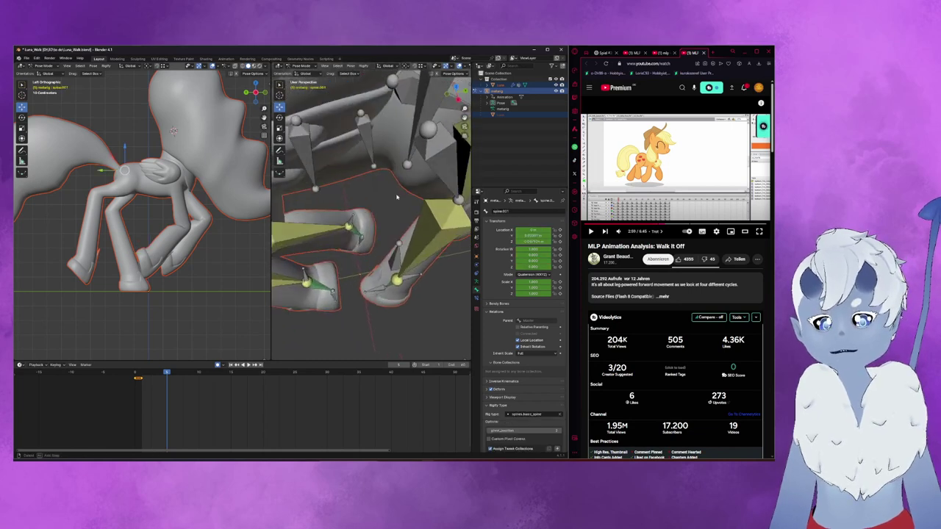
scroll(391, 157, down, 2)
key(KP_1)
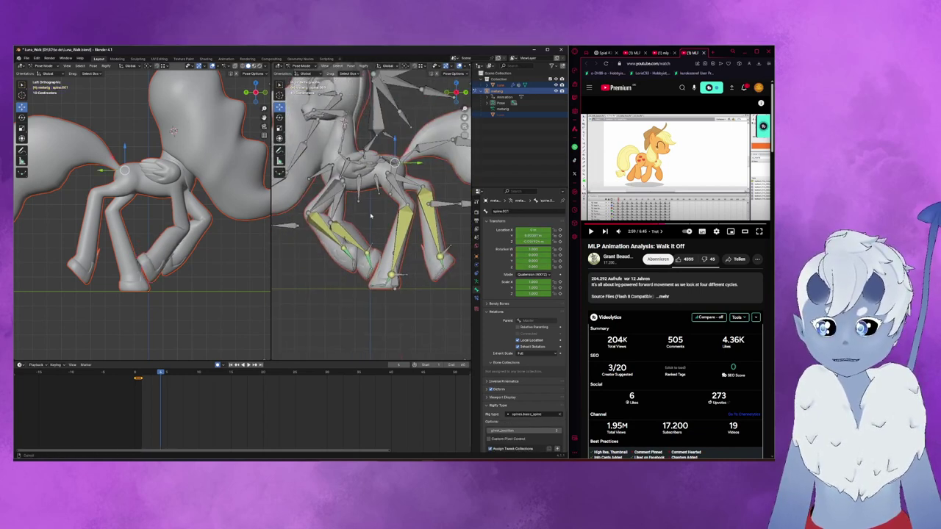
key(g)
key(z)
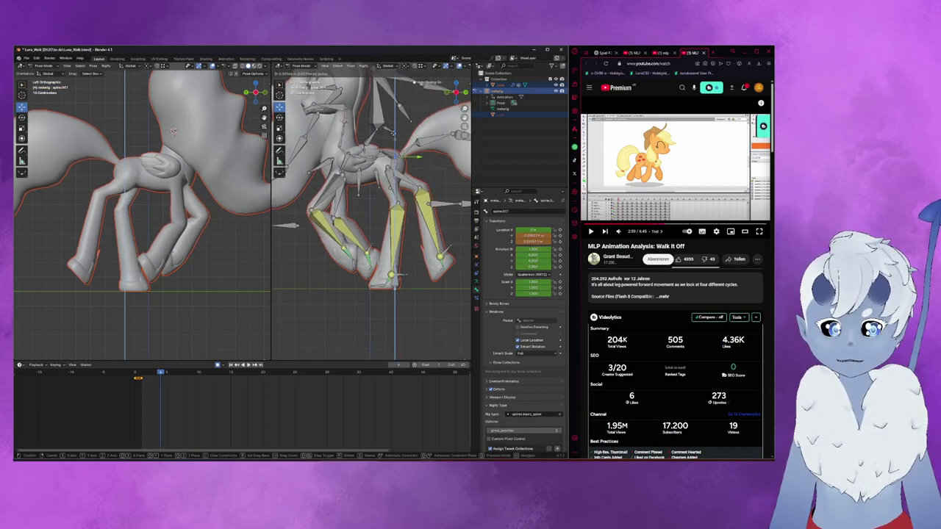
click(367, 251)
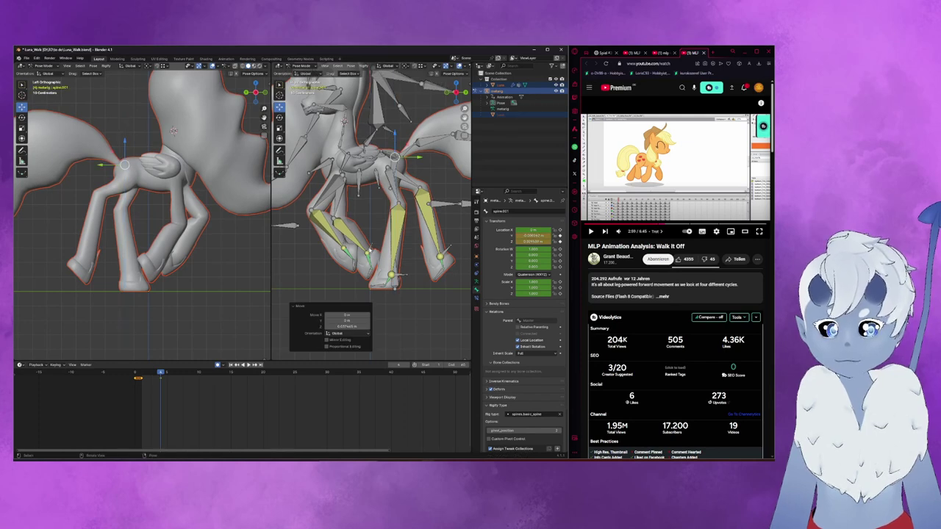
- Move the front forearm bone along Z and rotate it, undoing a bad Y nudge
click(368, 224)
key(g)
key(z)
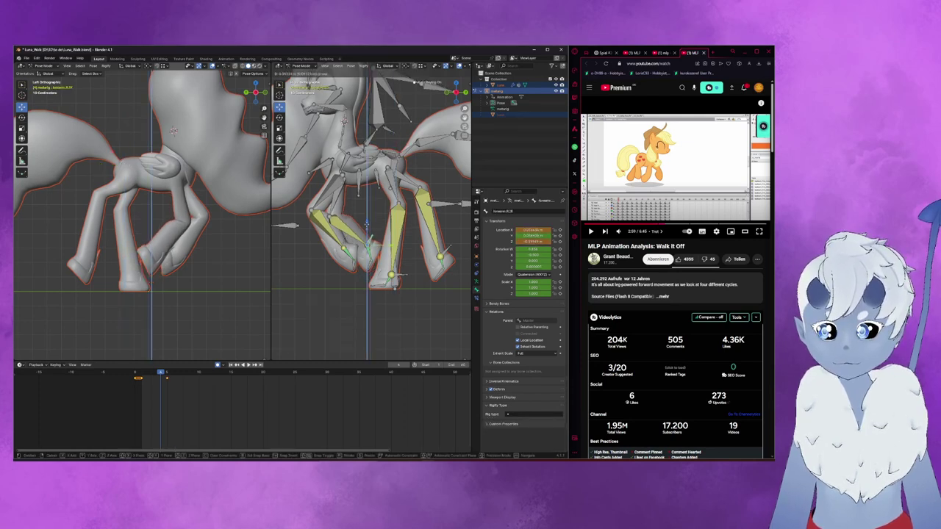
click(380, 263)
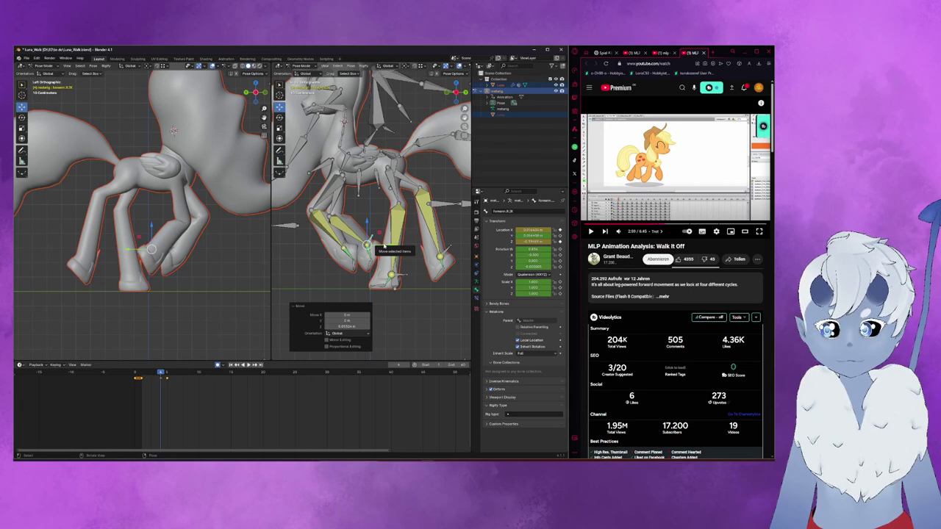
key(r)
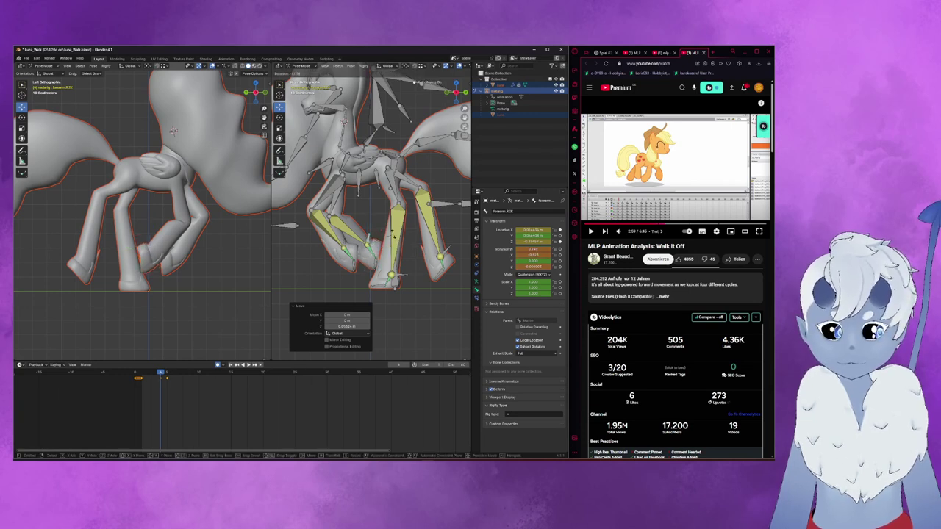
click(394, 235)
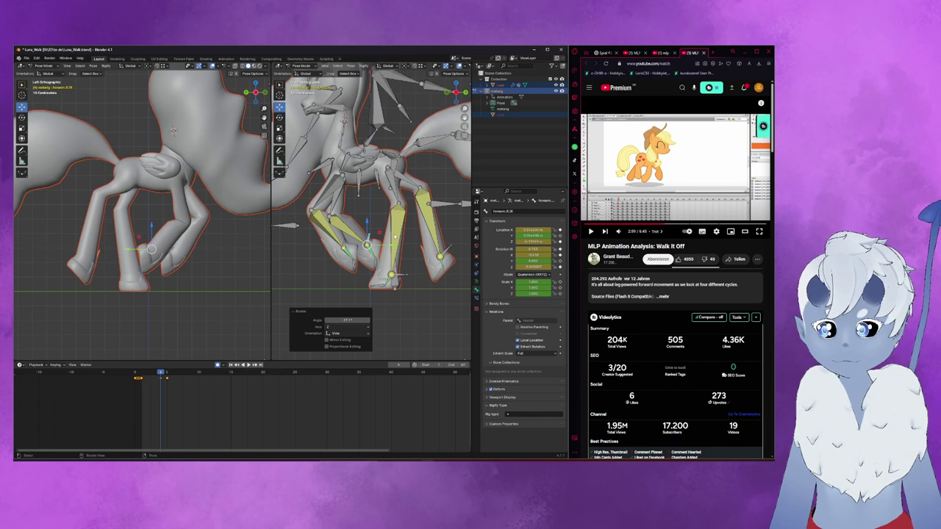
key(g)
key(y)
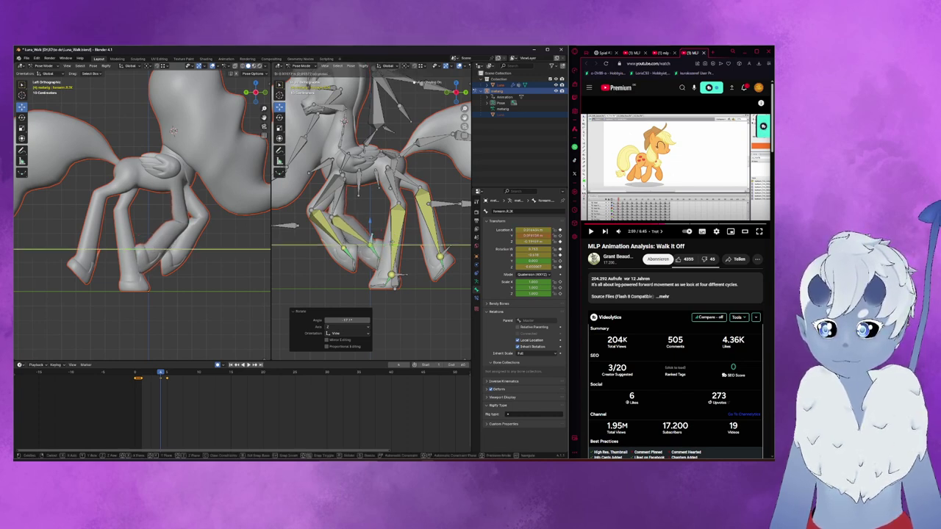
drag(370, 241, 383, 252)
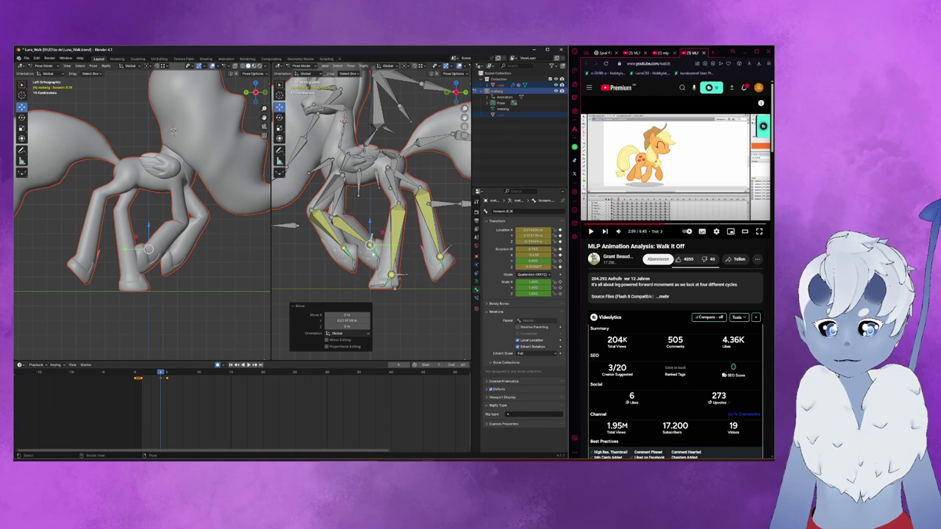
key(ctrl+z)
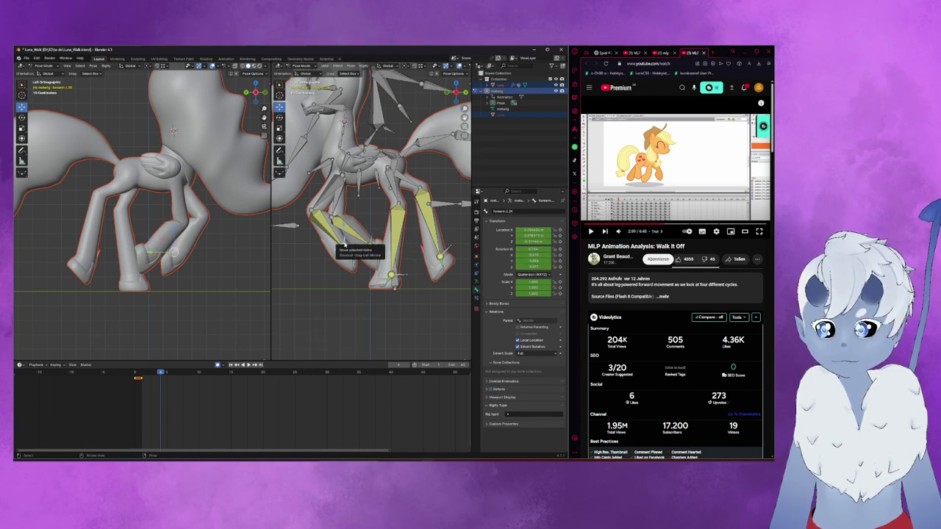
- Slide the other forearm bone along Y and rotate it 29.1°, then begin a Z move
key(g)
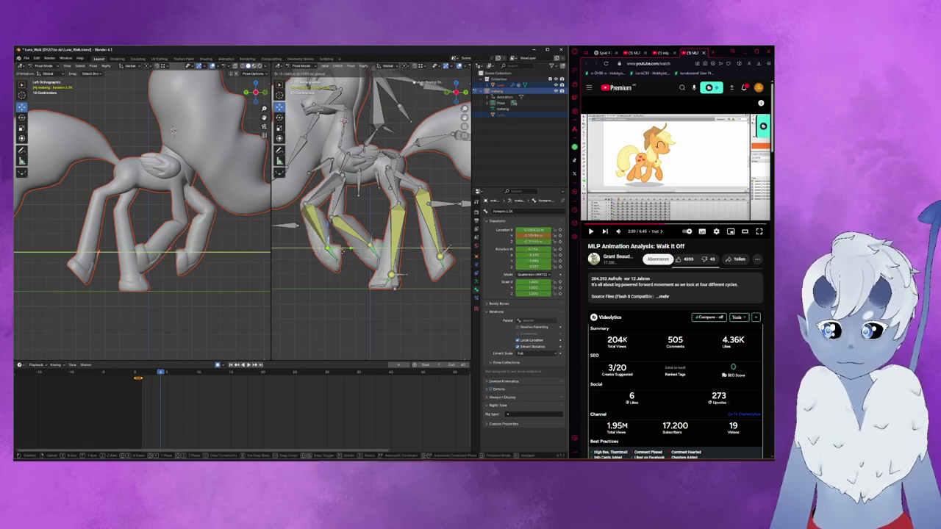
key(y)
click(331, 251)
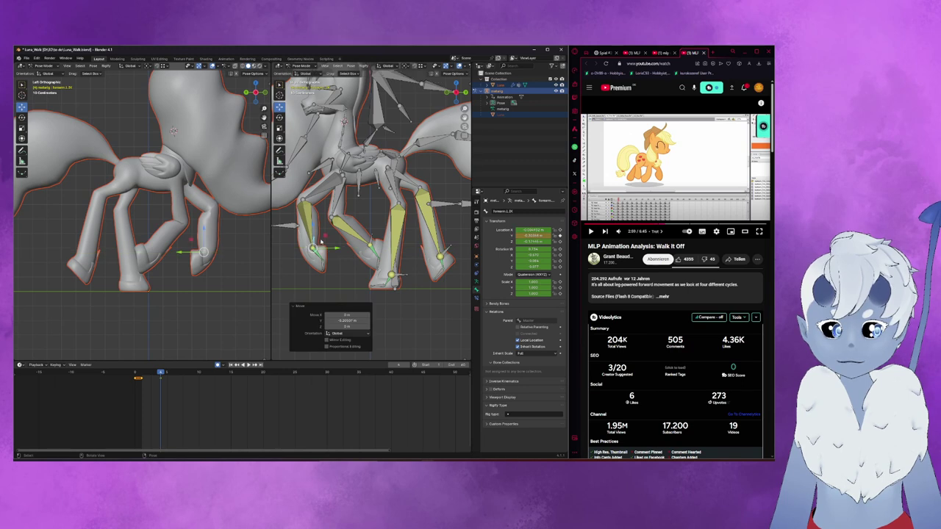
key(r)
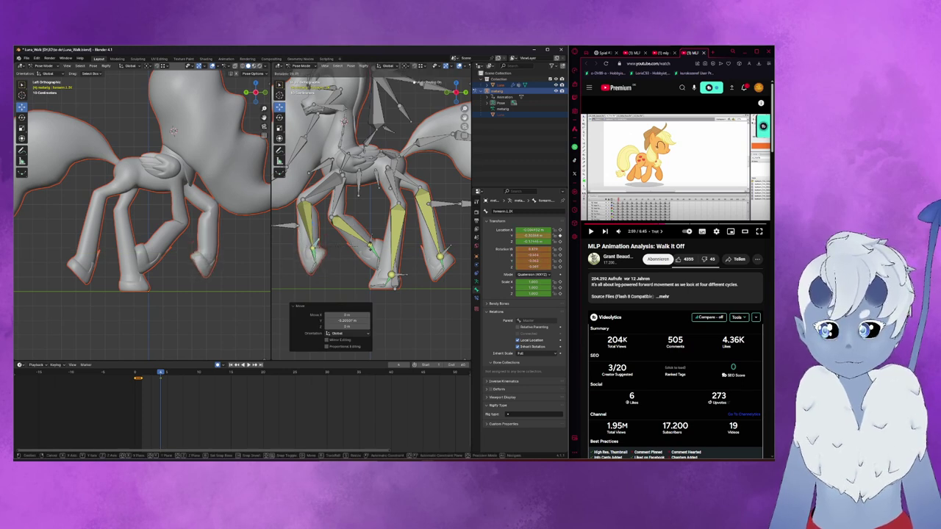
click(360, 235)
key(KP_3)
key(g)
key(z)
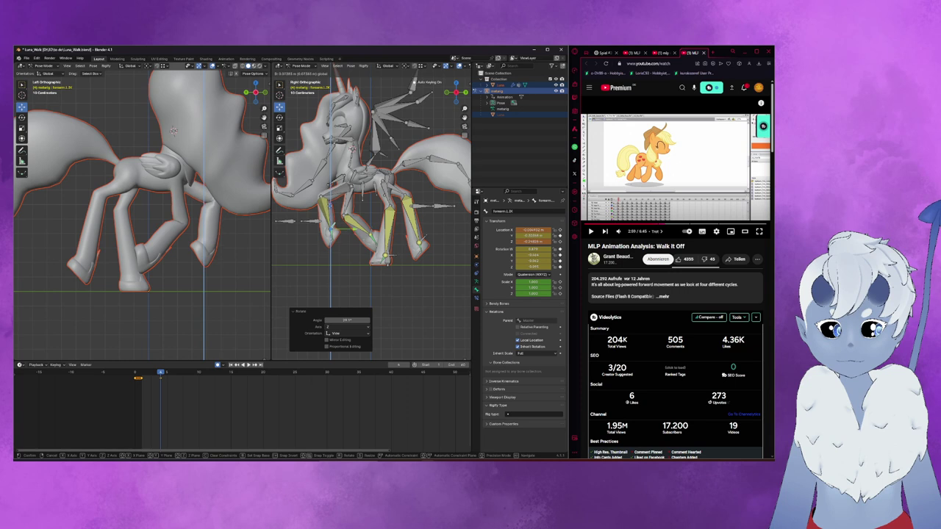
- Finish raising the leg bone along Z, then move, rotate and lift the hind-leg IK bones
click(391, 255)
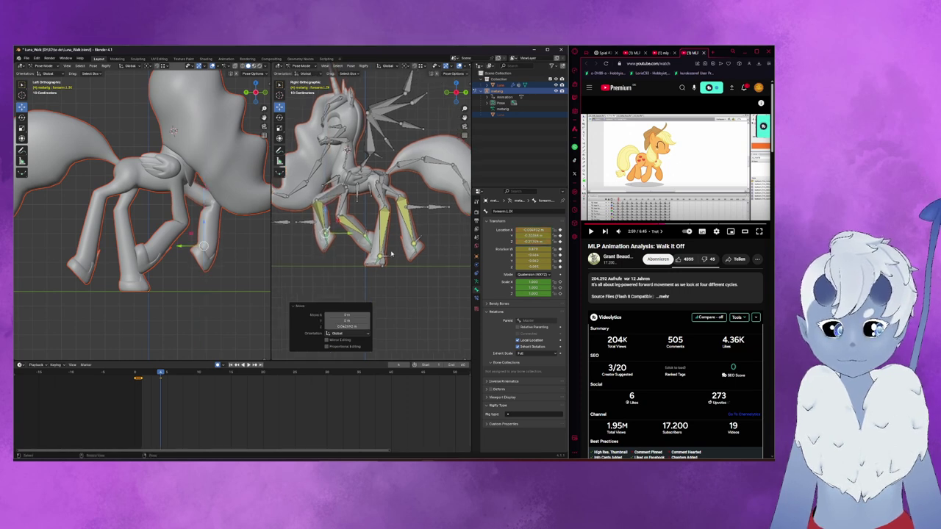
click(382, 256)
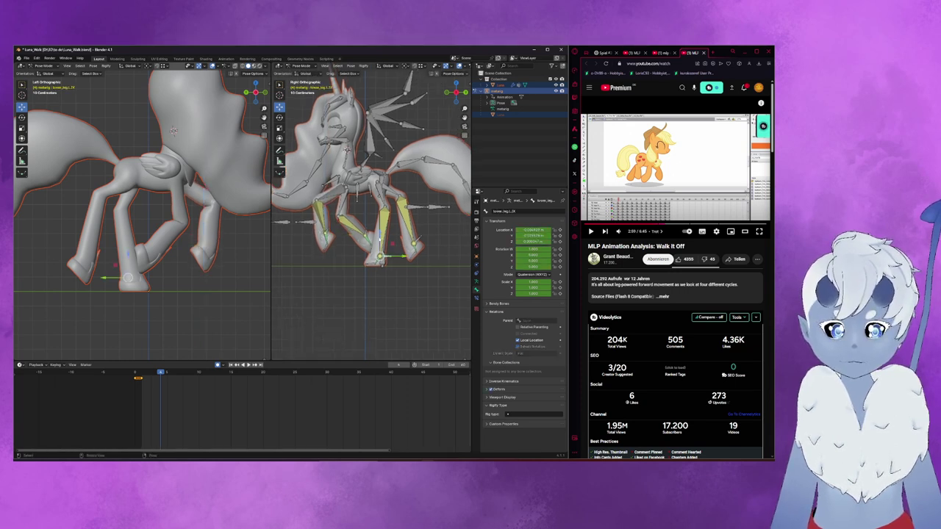
drag(379, 234, 381, 220)
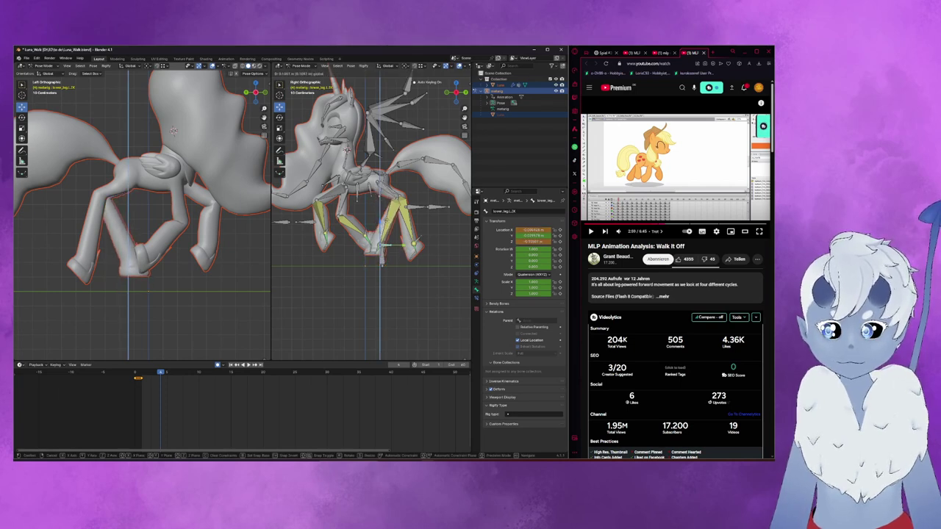
drag(380, 220, 386, 219)
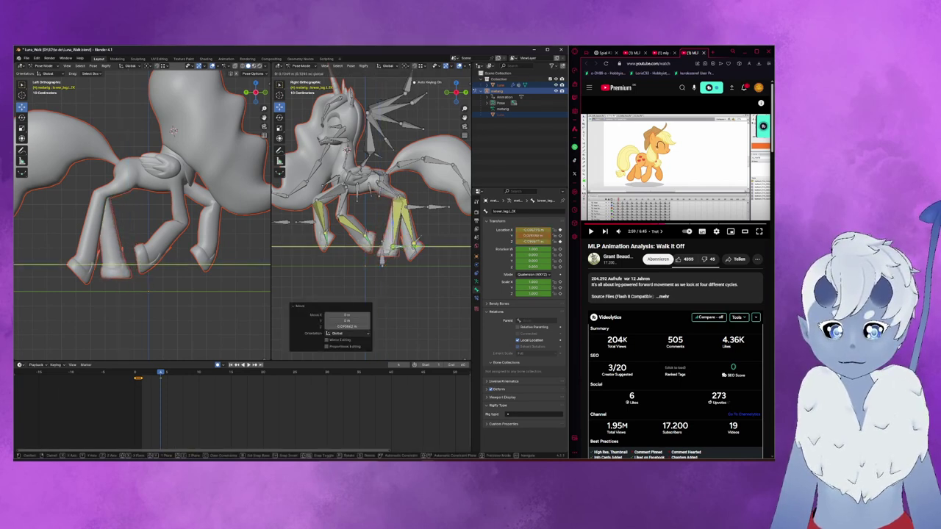
key(r)
click(421, 235)
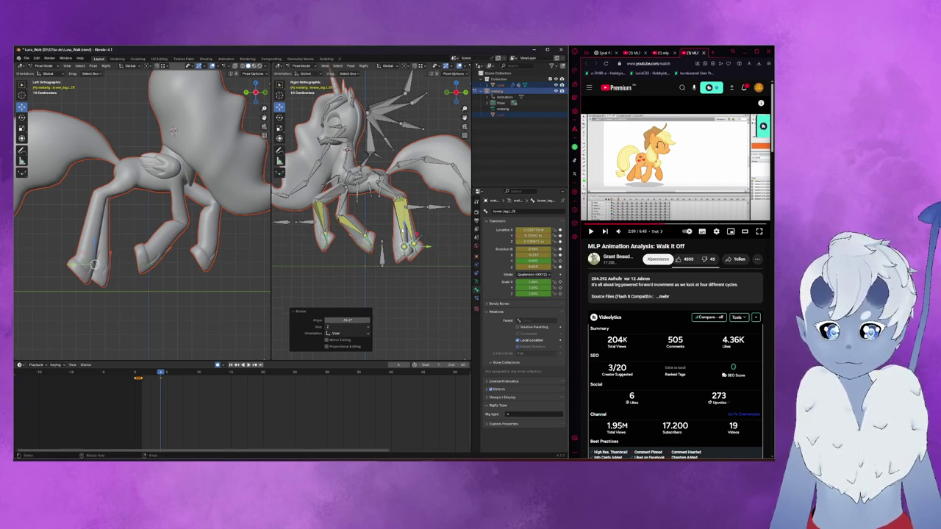
drag(420, 245, 420, 239)
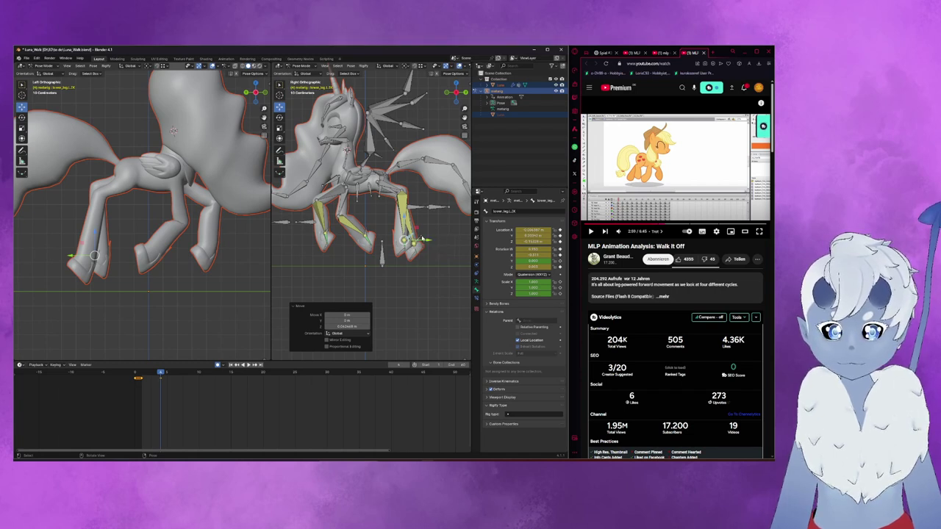
- Slide the hind-leg IK bones along Y and rotate them
click(423, 236)
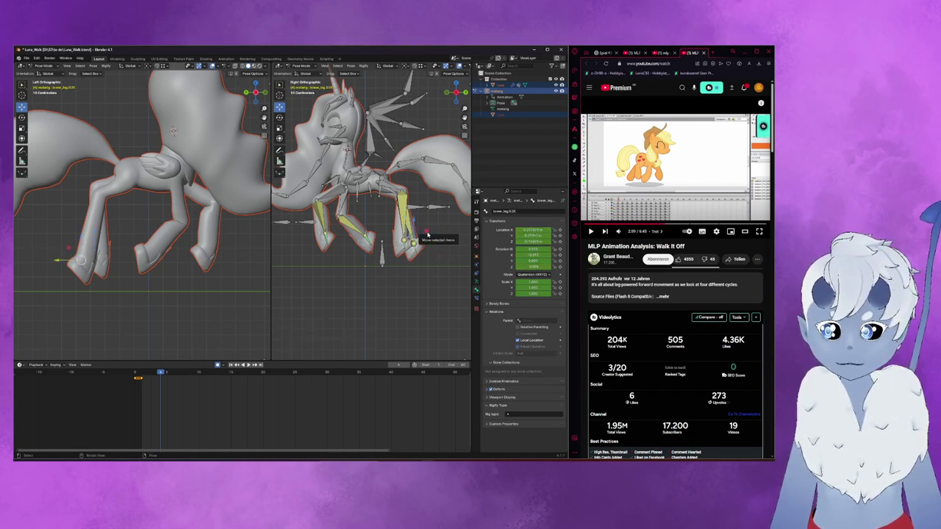
key(g)
key(y)
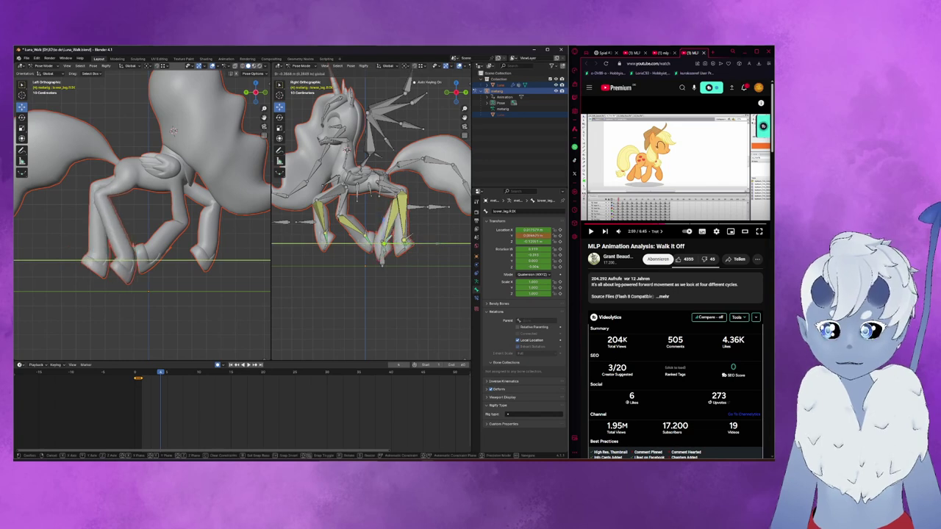
click(408, 243)
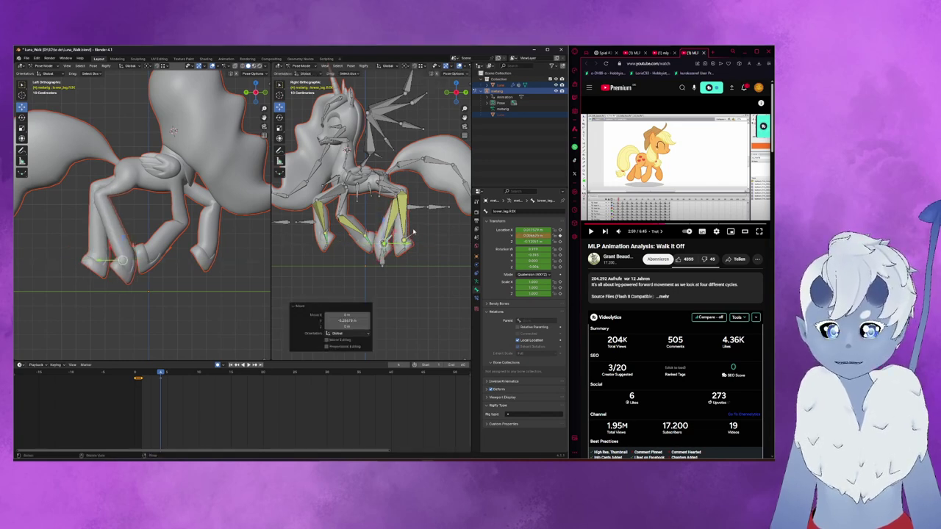
key(r)
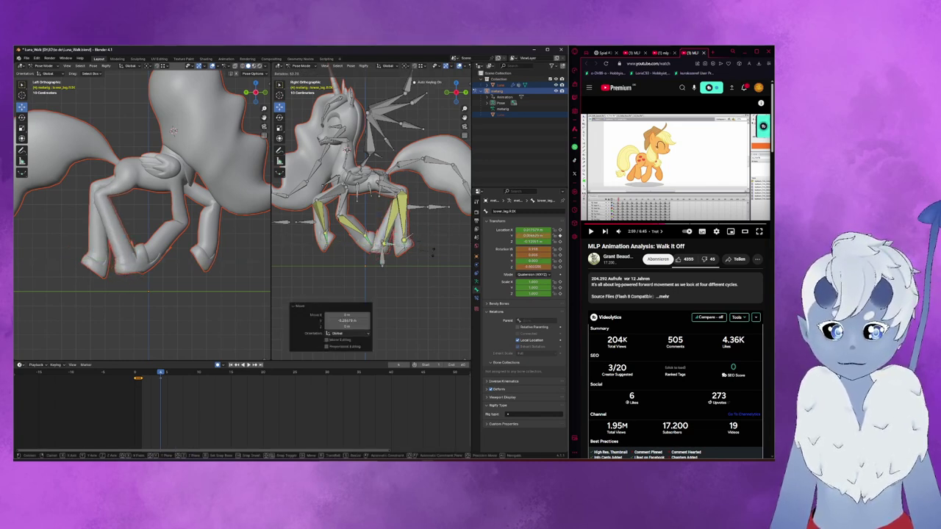
click(400, 248)
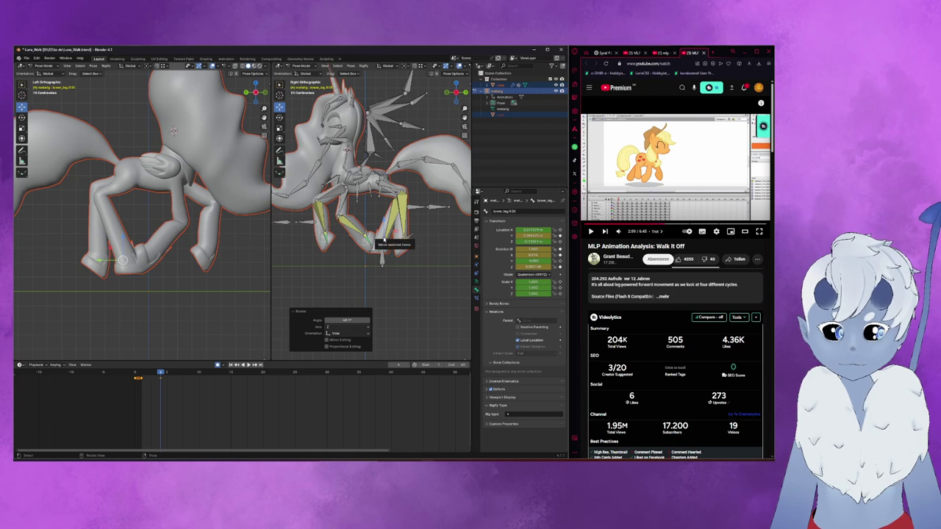
middle_drag(147, 279, 83, 284)
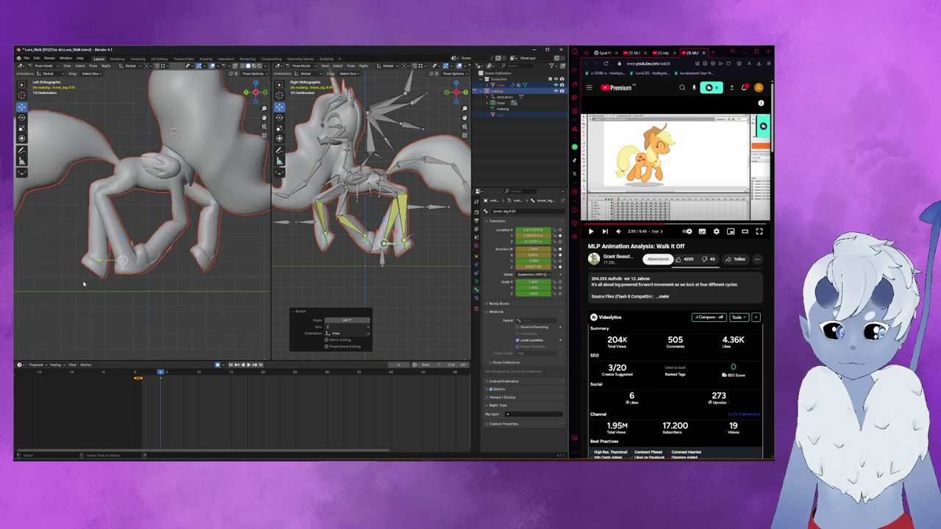
- Cancel a stray IK move, nudge forearm_L.IK slightly, and switch to Left Orthographic view
key(g)
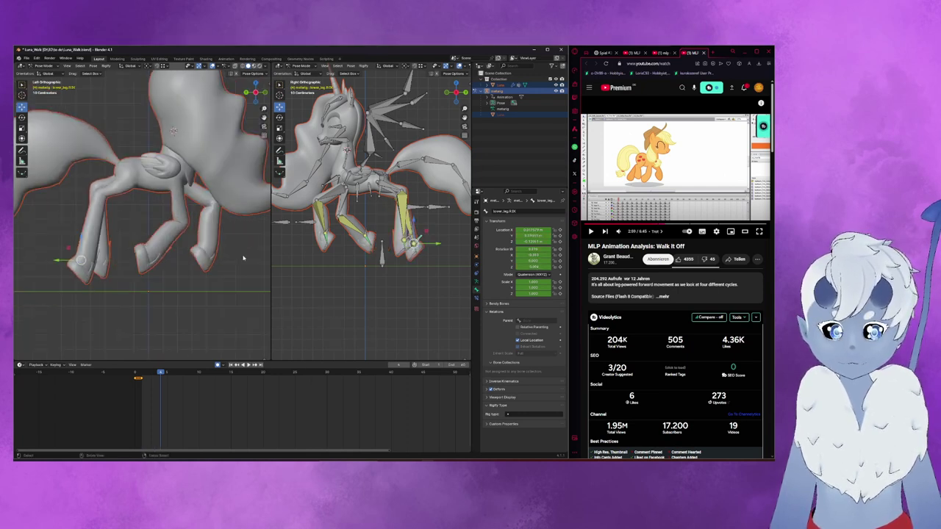
right_click(243, 258)
key(ctrl+z)
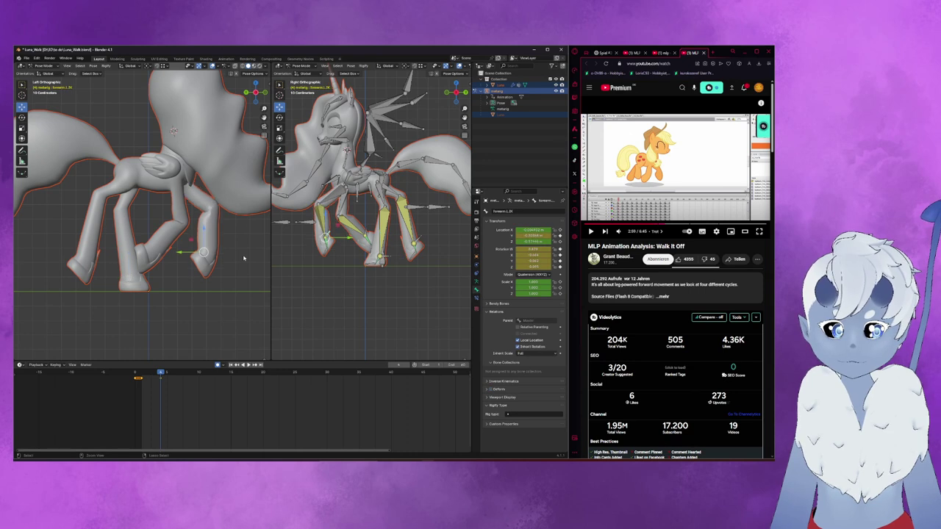
key(g)
click(203, 247)
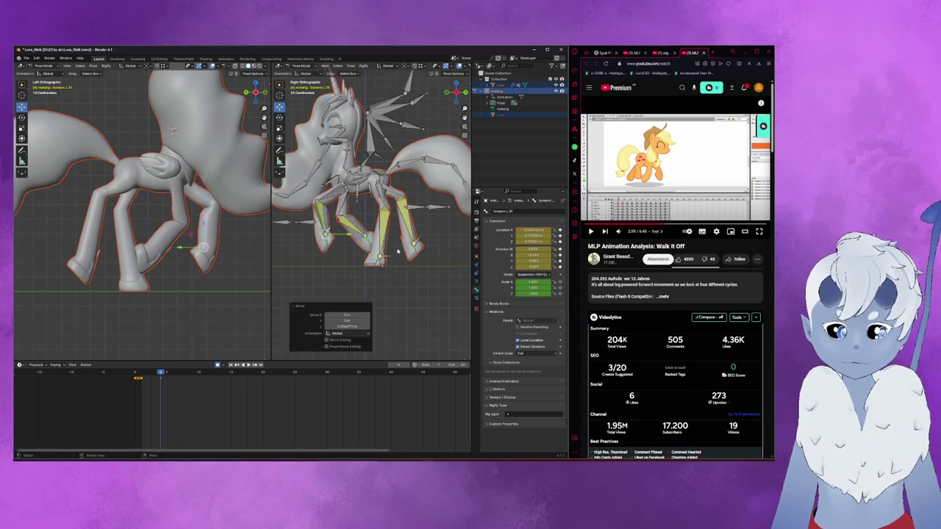
click(384, 256)
key(ctrl+KP_3)
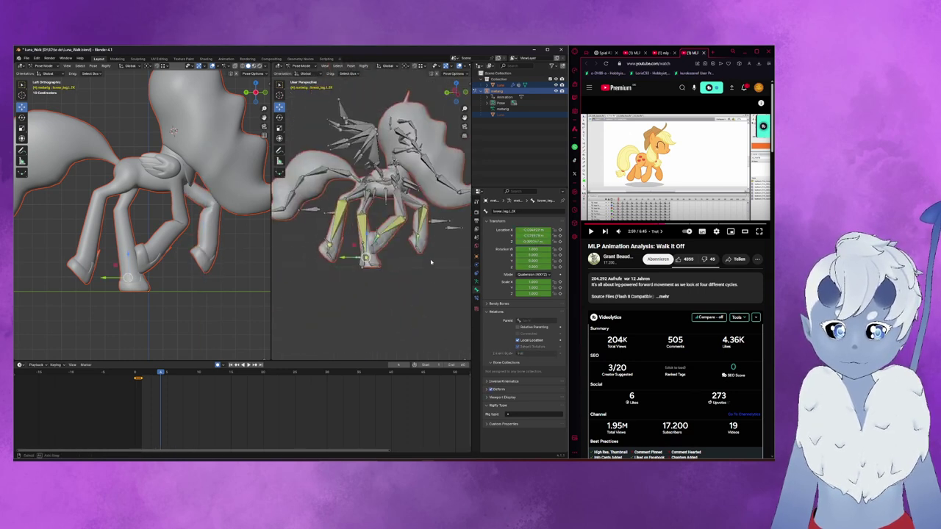
- Slide the selected left leg IK control forward along Y
scroll(413, 262, up, 1)
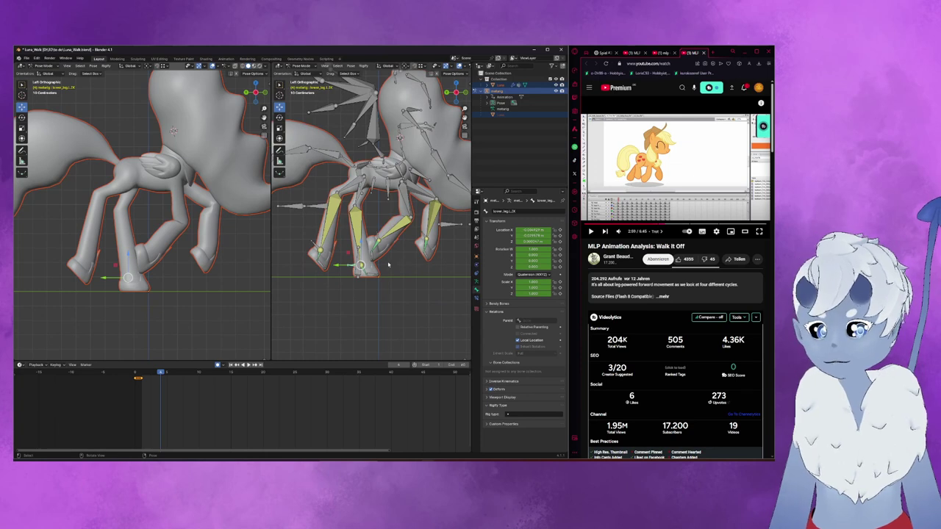
scroll(412, 261, up, 1)
key(ctrl+shift+v)
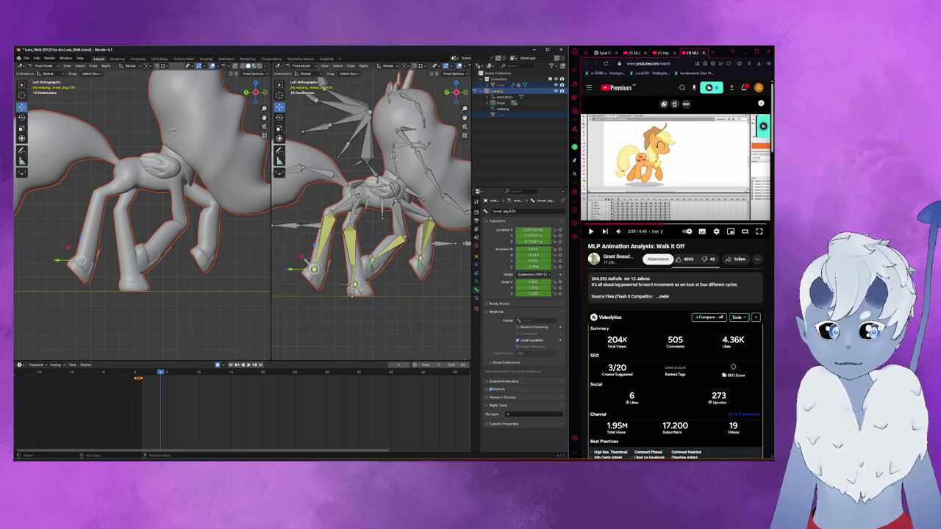
key(g)
key(y)
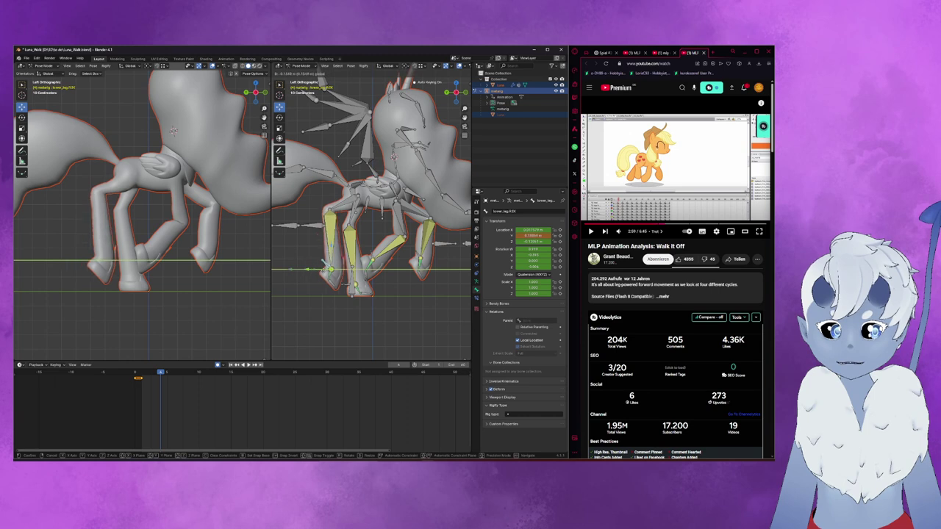
click(341, 266)
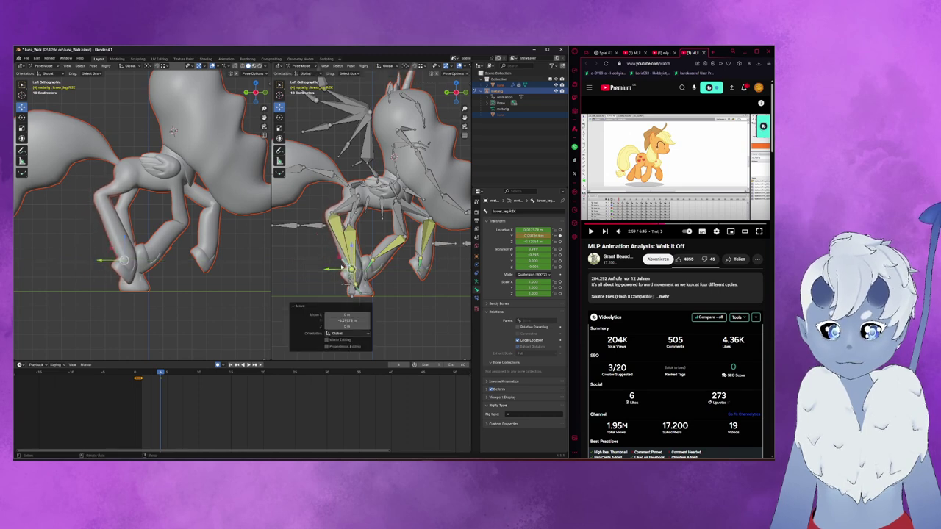
- Slide two more left leg control bones along Y
click(373, 259)
key(g)
key(y)
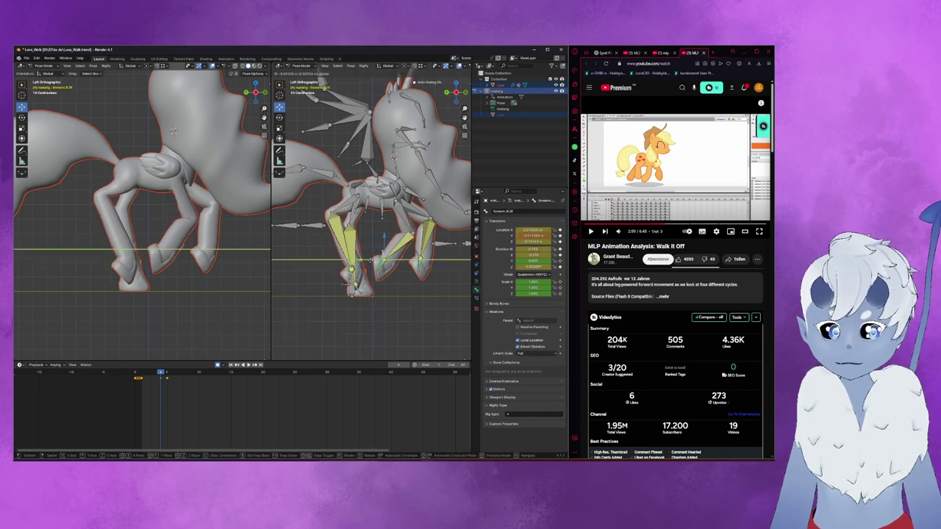
click(372, 263)
click(351, 271)
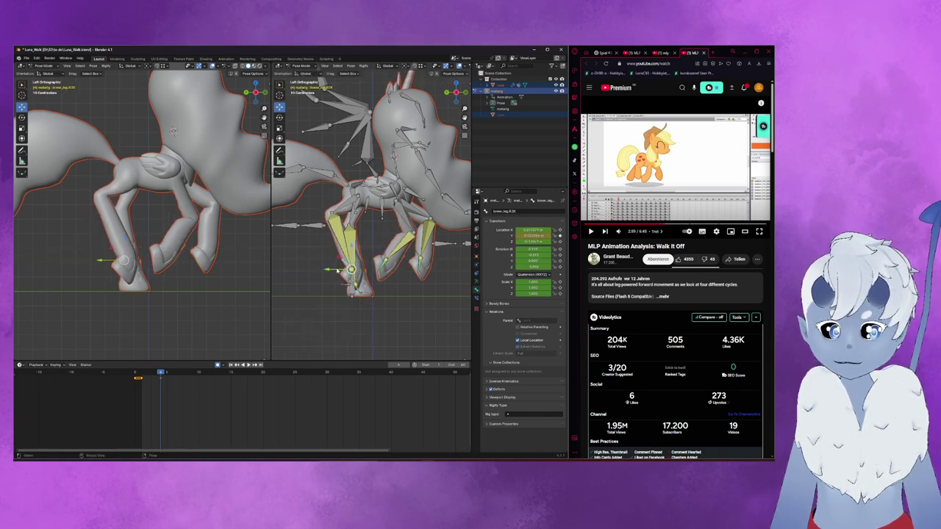
key(g)
key(y)
click(359, 269)
- Rotate the leg bone, lift it along Z, then slide it along Y
key(r)
click(381, 249)
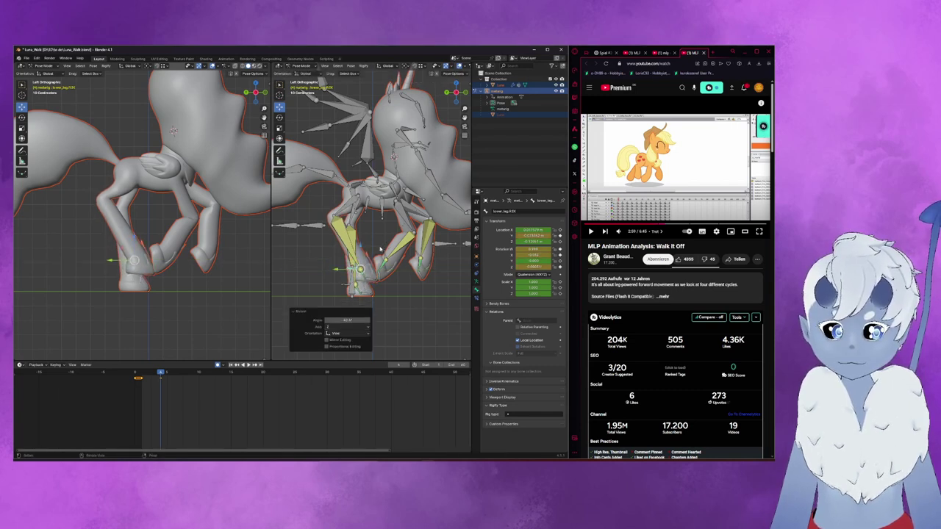
key(g)
key(z)
click(249, 266)
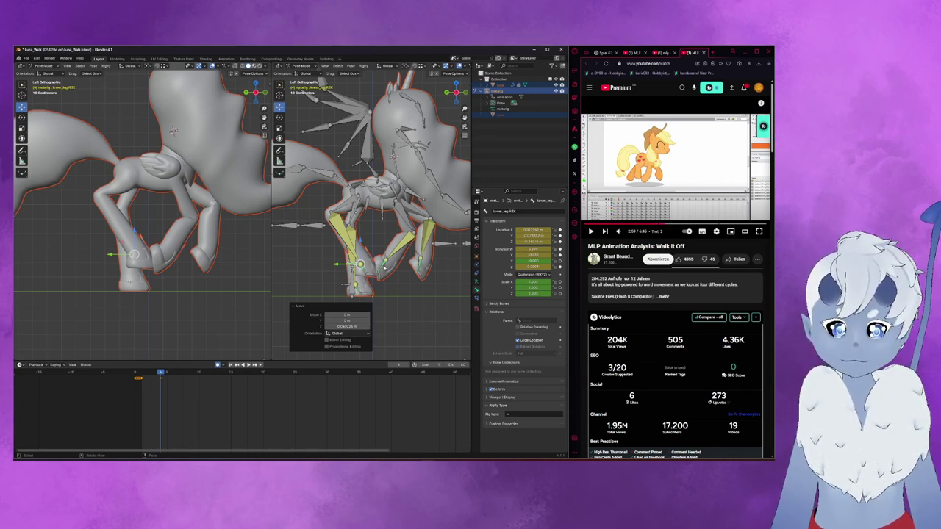
key(g)
key(y)
click(335, 263)
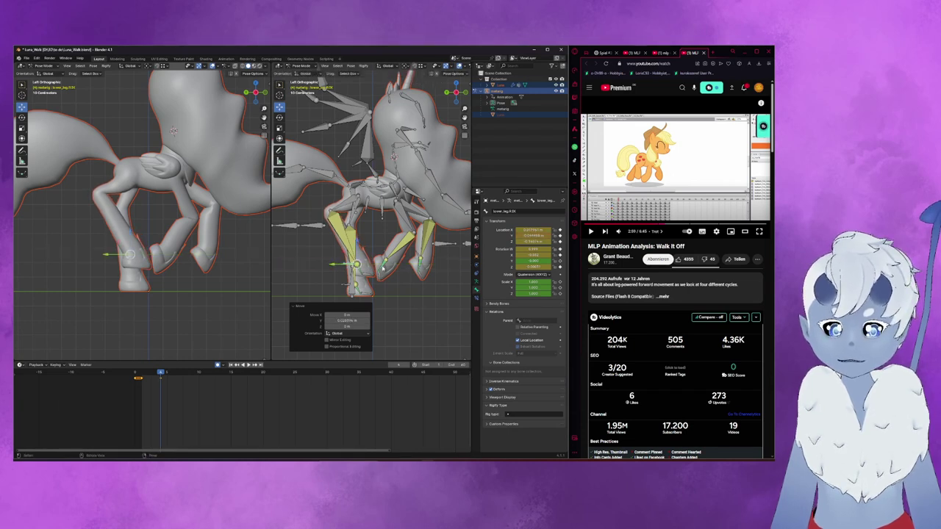
- Slide the hoof controls along Y, rotate them about Z, and shift them slightly
click(384, 261)
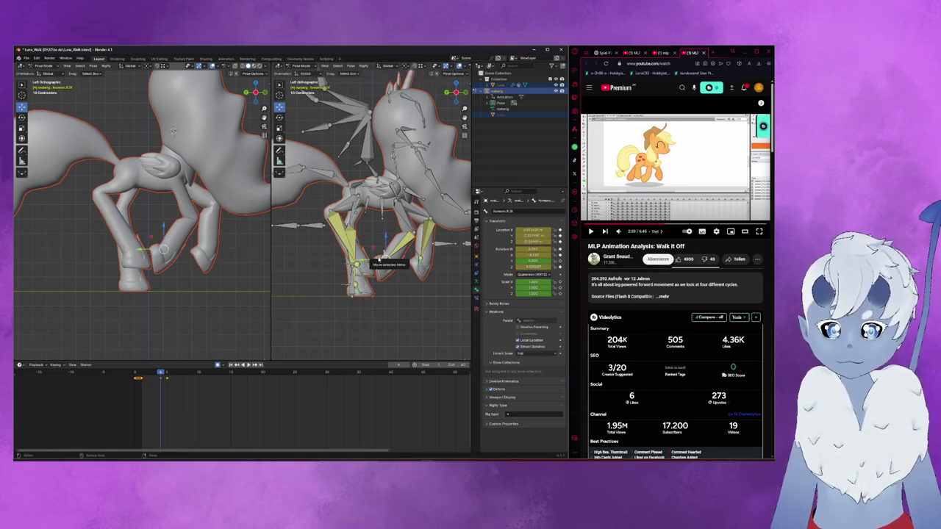
click(360, 291)
click(355, 285)
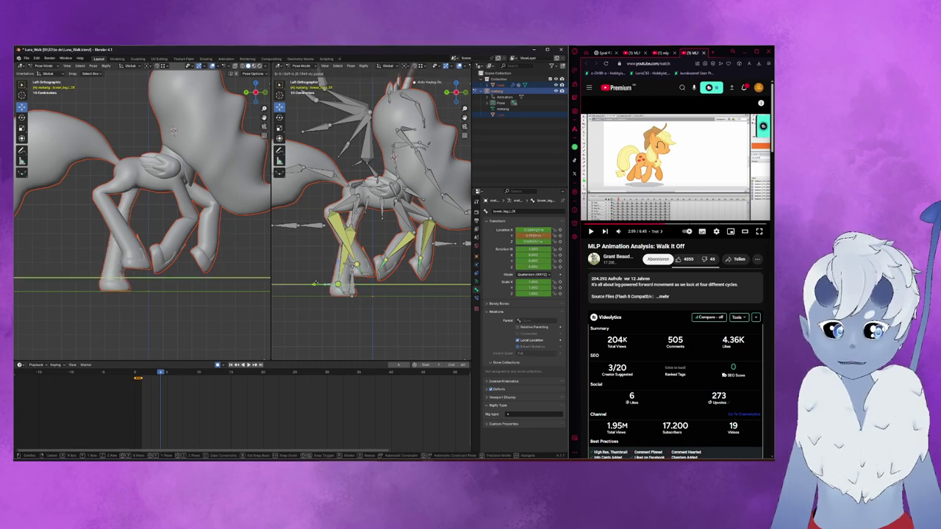
drag(338, 286, 309, 286)
key(r)
key(z)
key(Return)
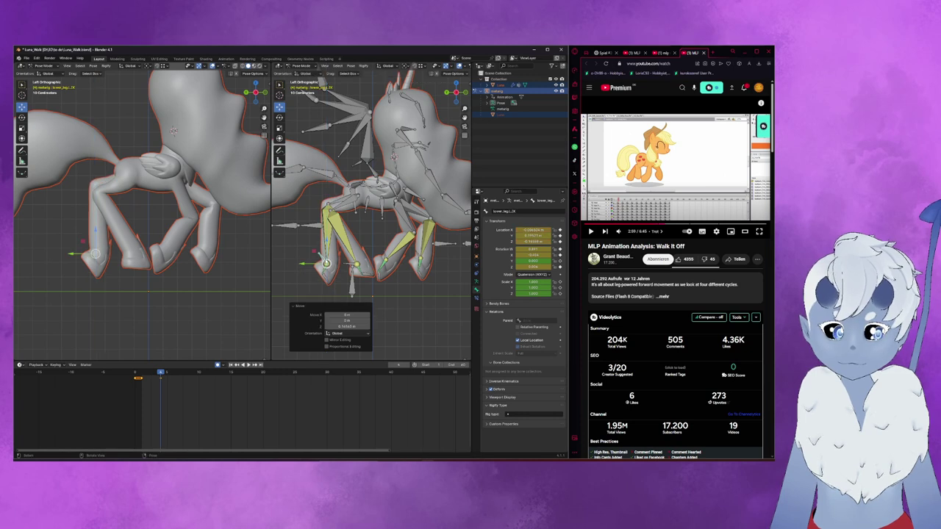
drag(313, 269, 313, 253)
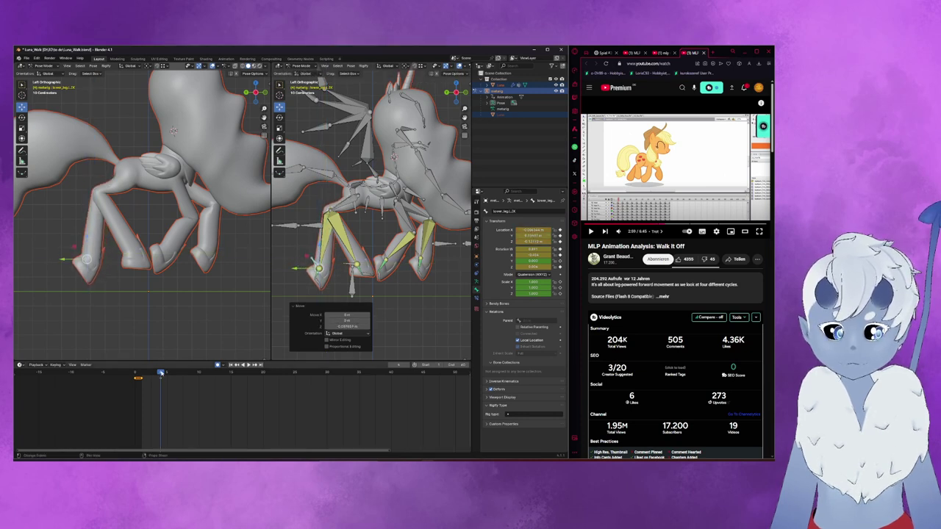
- Scrub the timeline, select all bones, shift their keyframes, and resume the reference video
click(147, 372)
drag(147, 372, 160, 373)
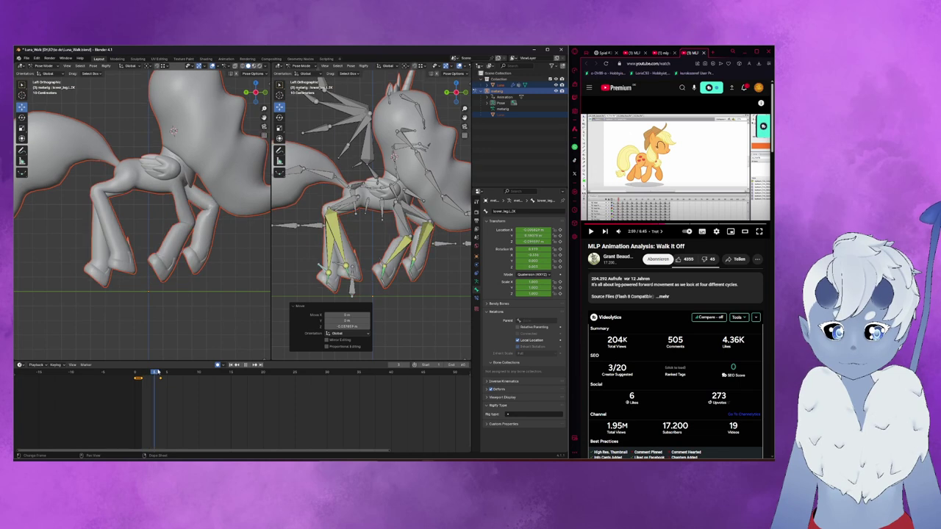
click(318, 269)
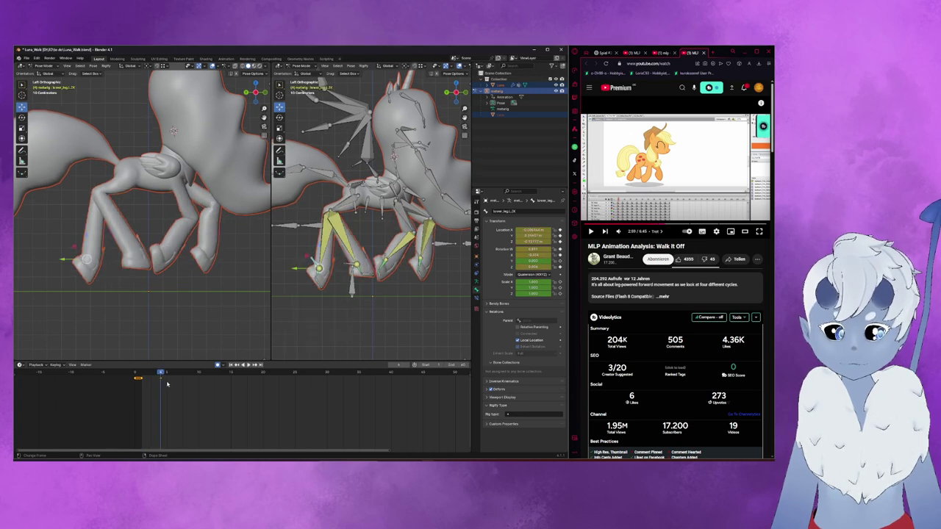
key(q)
key(Escape)
key(a)
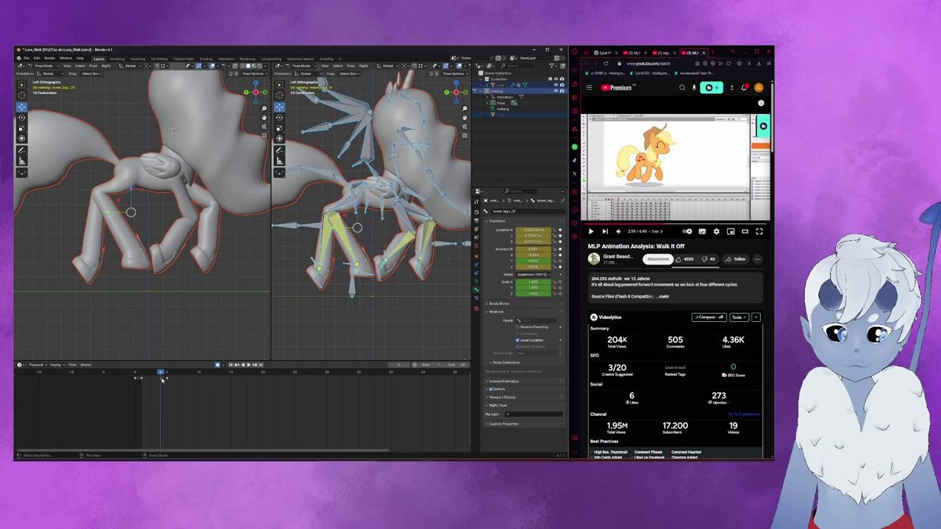
drag(162, 377, 189, 377)
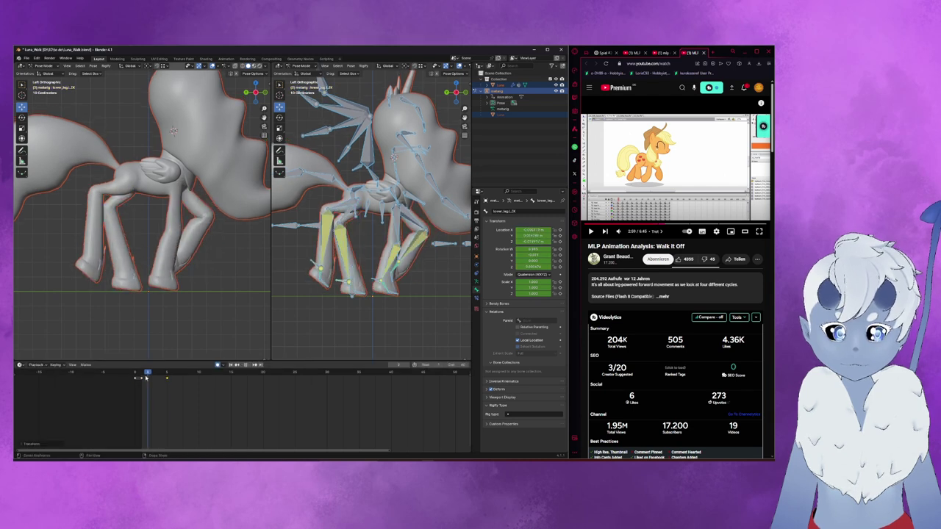
click(591, 231)
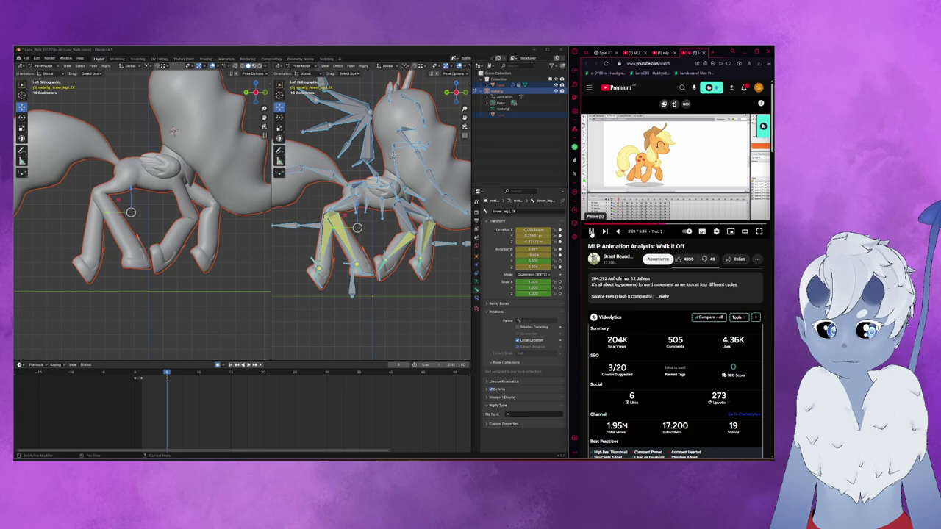
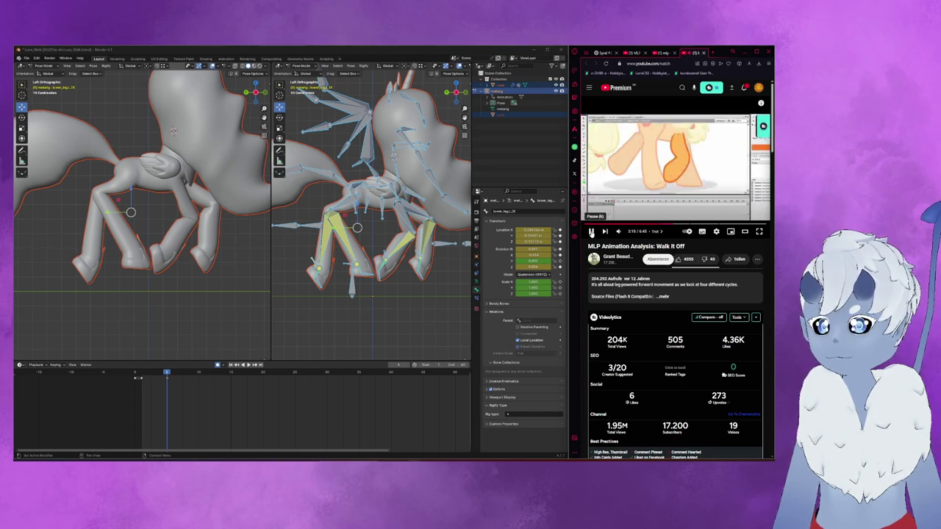
- Play the Walk It Off reference from 3:13 and pause it at 3:22
click(592, 232)
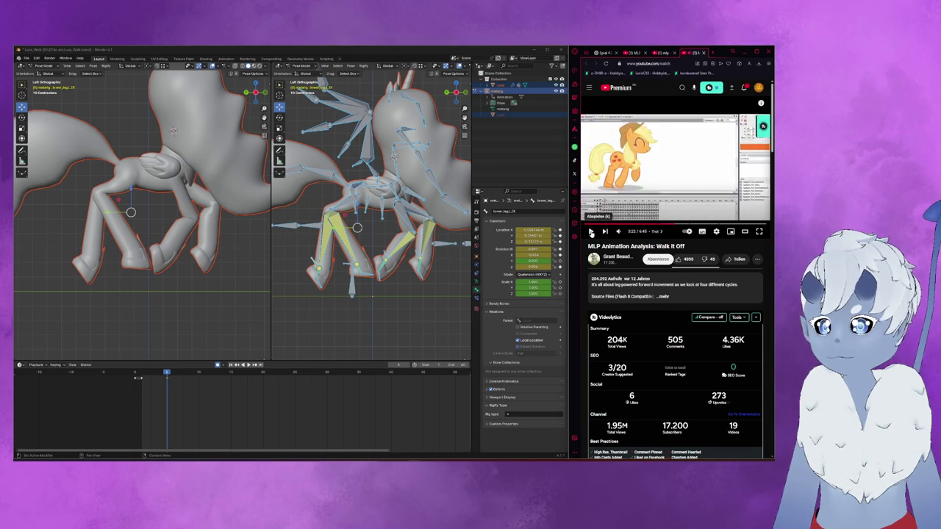
click(591, 232)
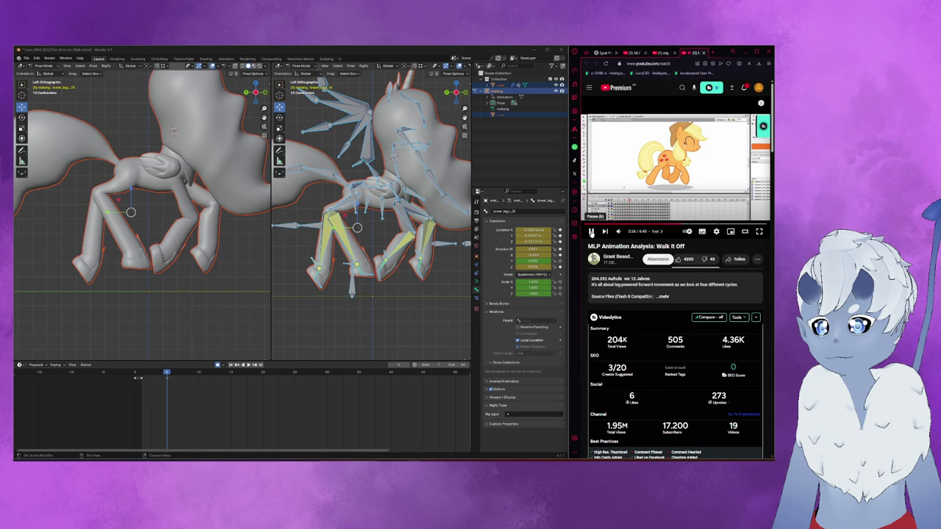
click(591, 232)
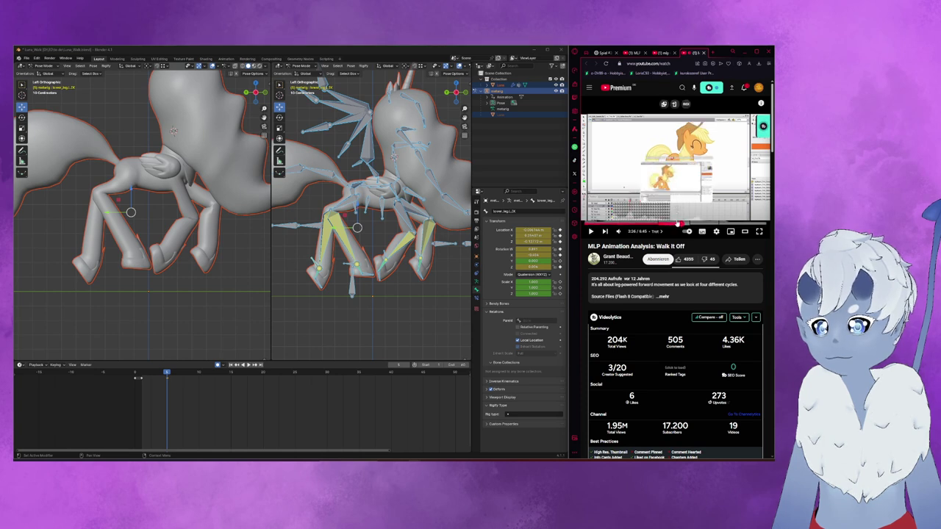
click(677, 223)
click(589, 233)
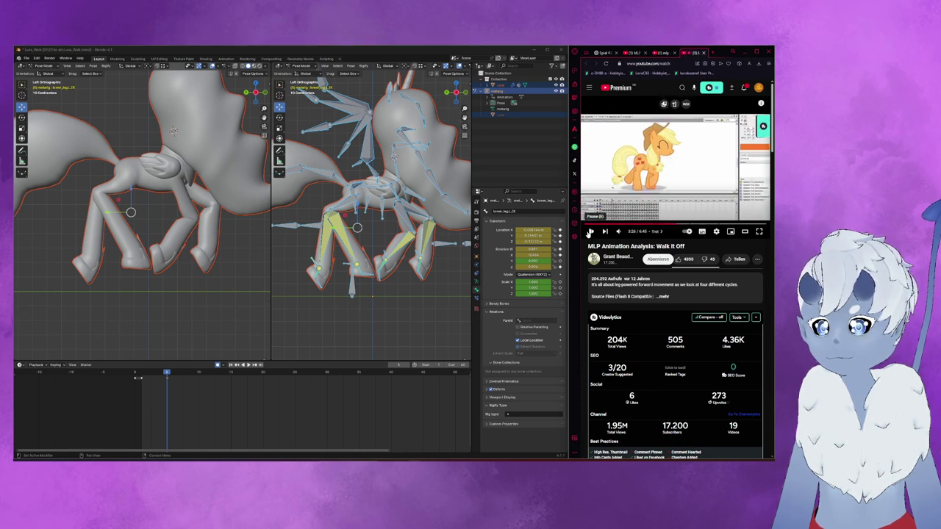
click(590, 232)
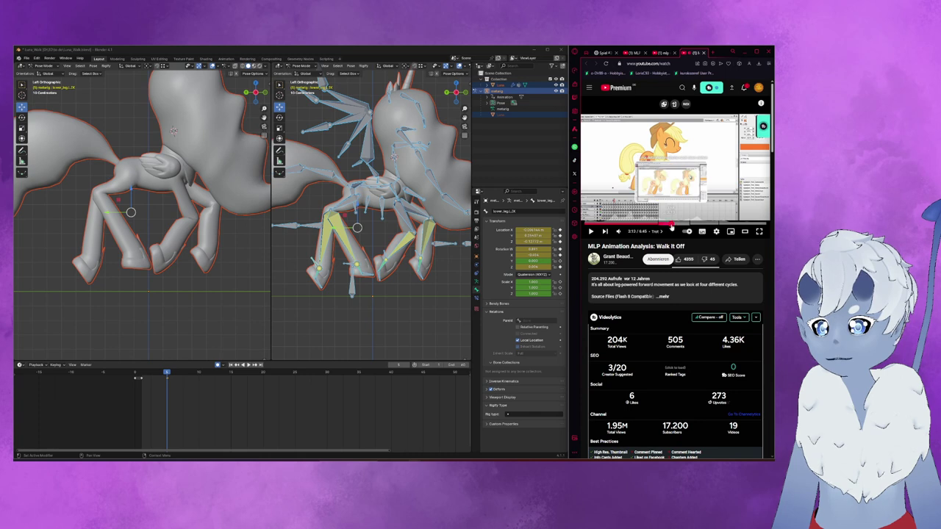
click(659, 224)
click(590, 233)
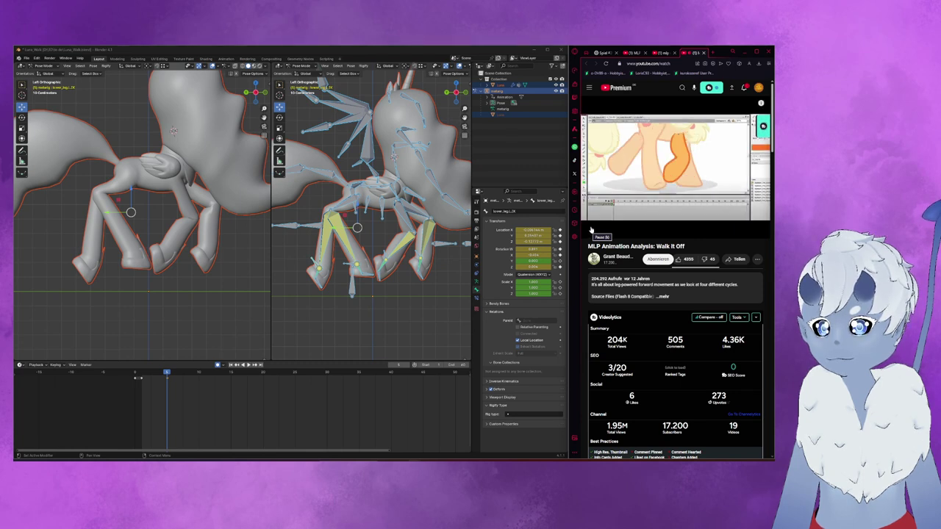
click(591, 232)
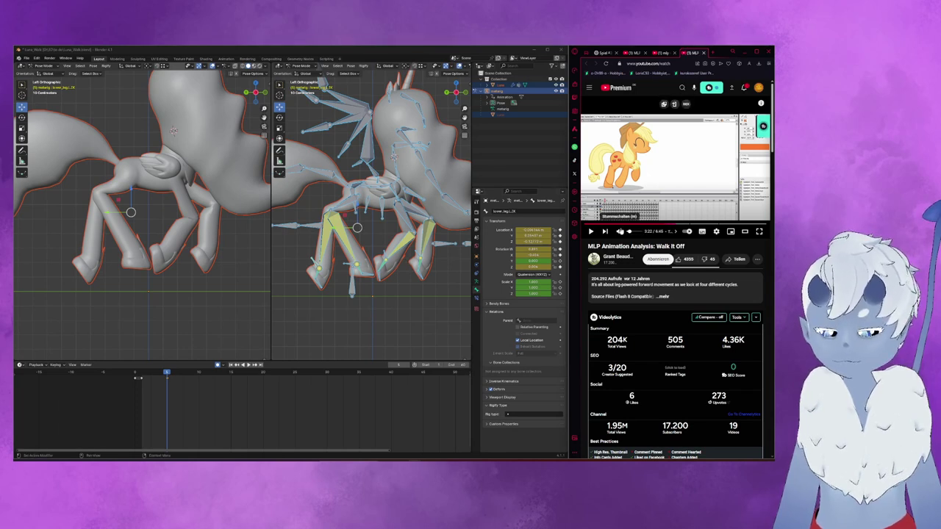
- Step the reference back and forth and pause it at 3:26, then select the front left toe bone
key(Left)
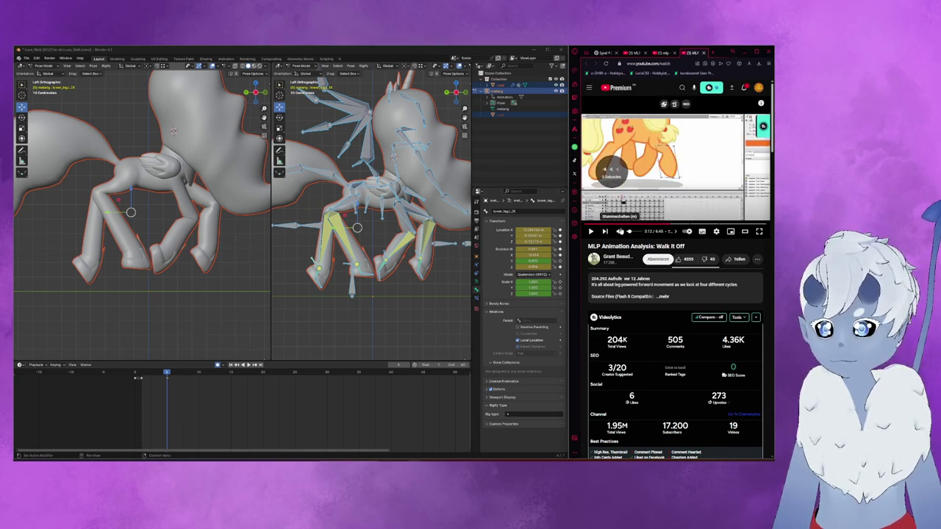
key(Right)
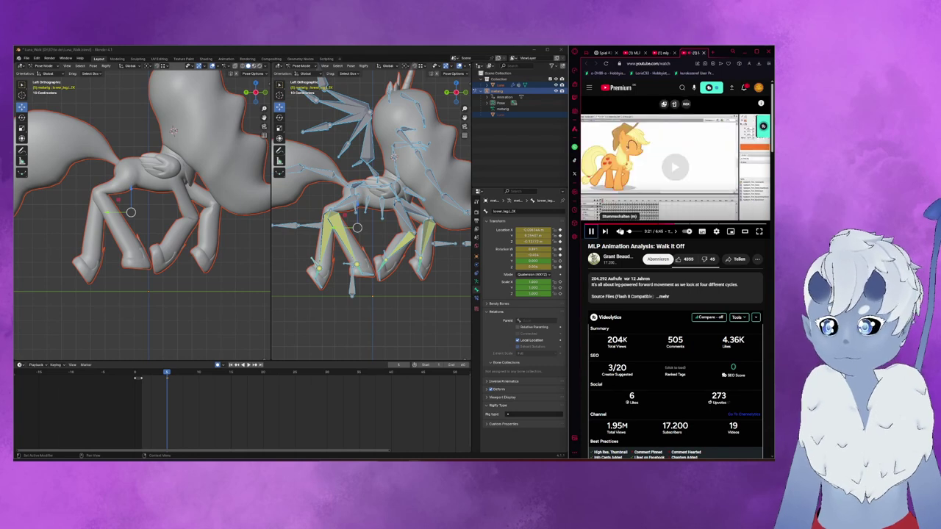
key(space)
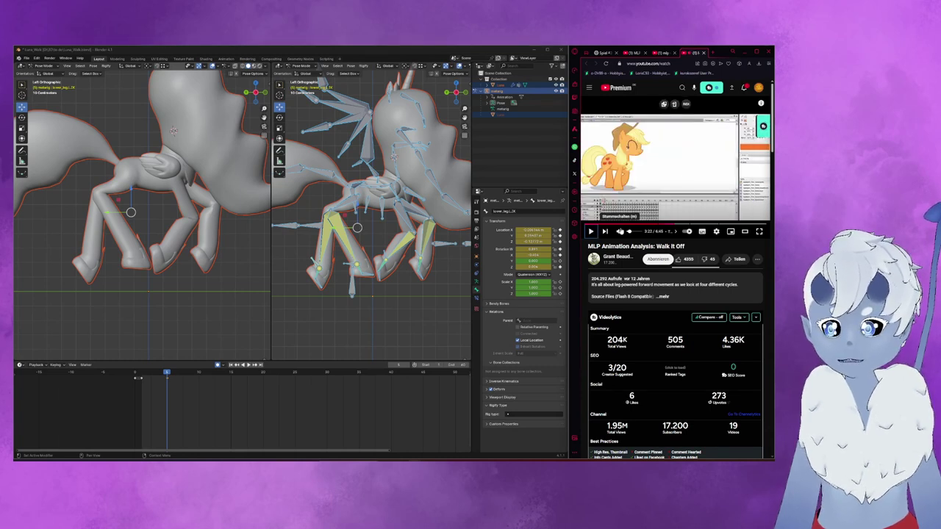
key(space)
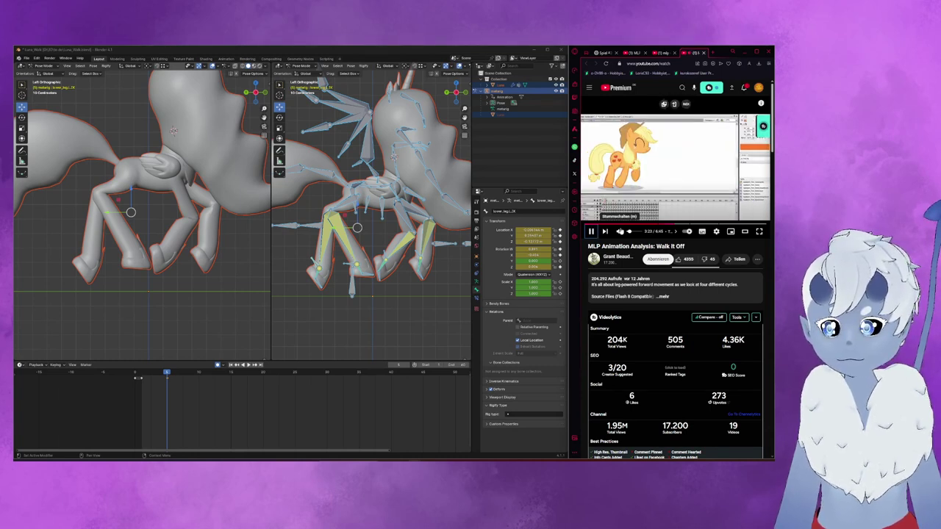
key(space)
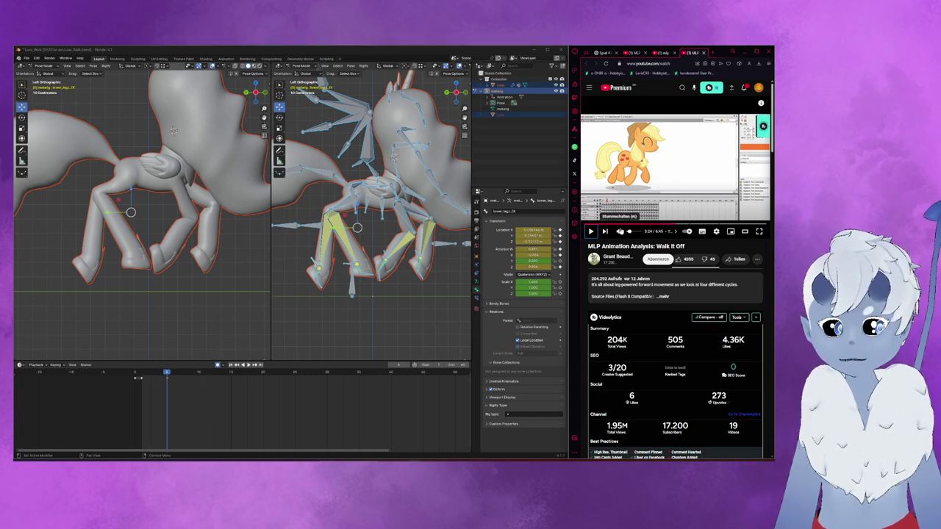
key(space)
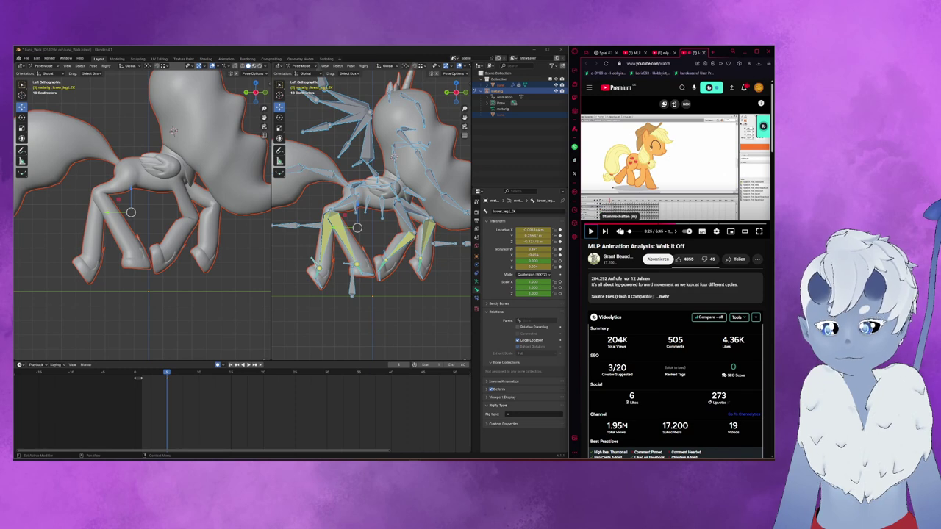
key(space)
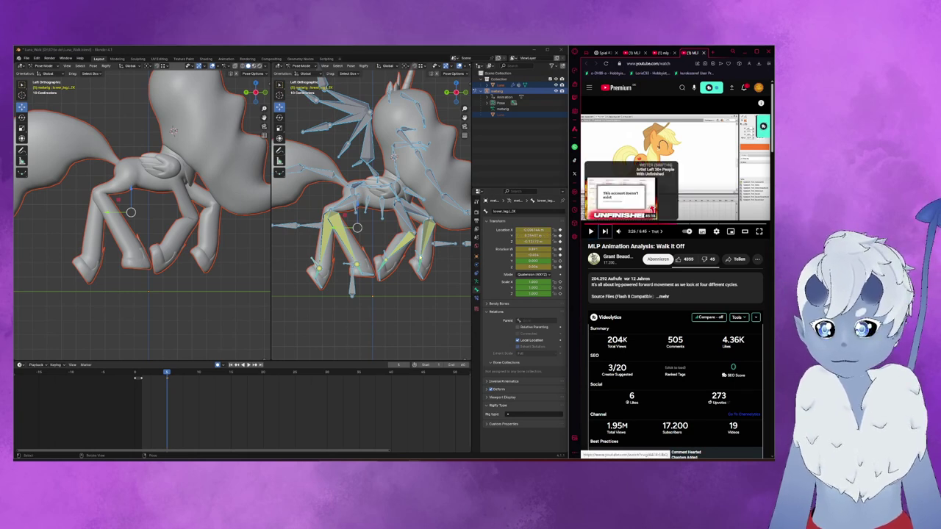
click(418, 277)
- Lower the front leg IK control by 0.1751 m and rotate it
key(ctrl+z)
key(ctrl+shift+z)
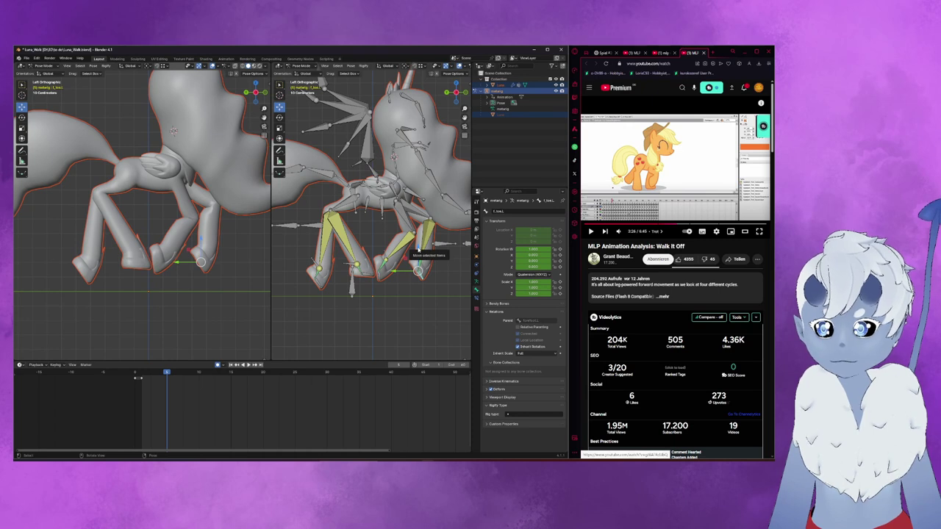
click(416, 251)
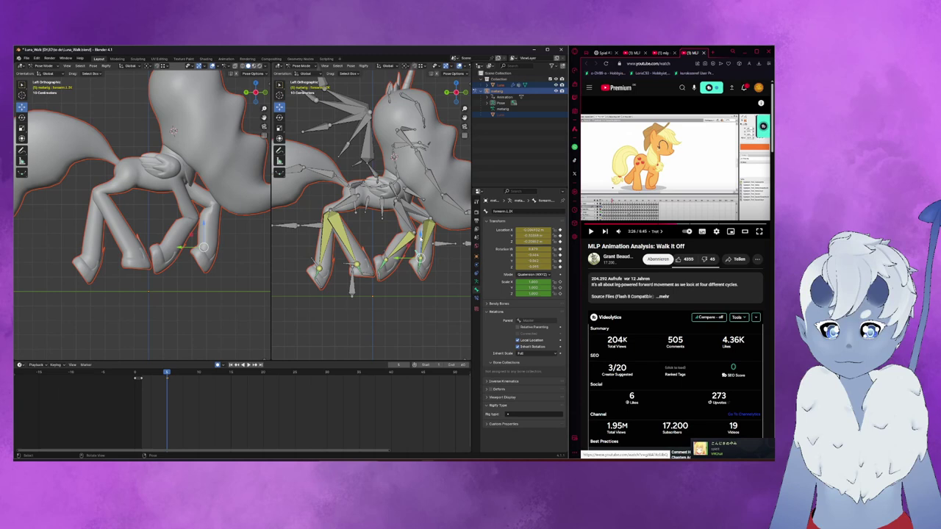
drag(421, 242, 420, 280)
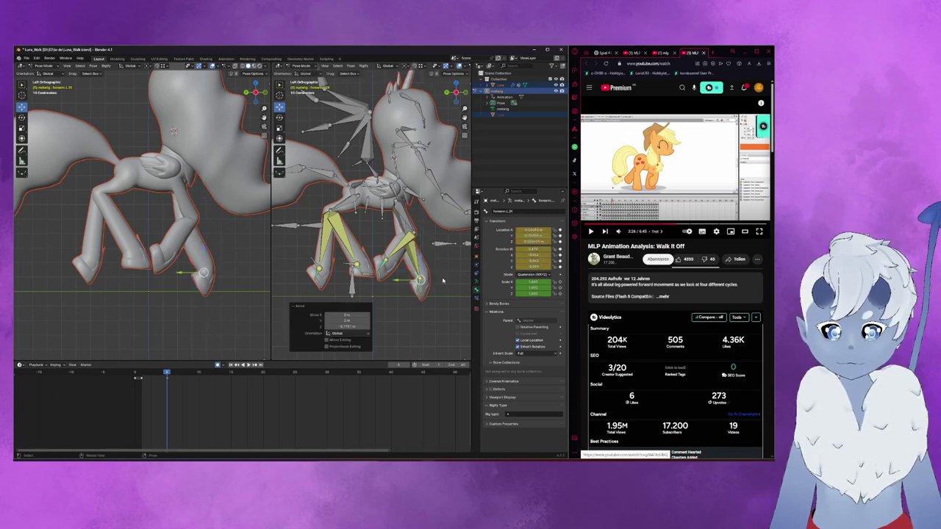
key(r)
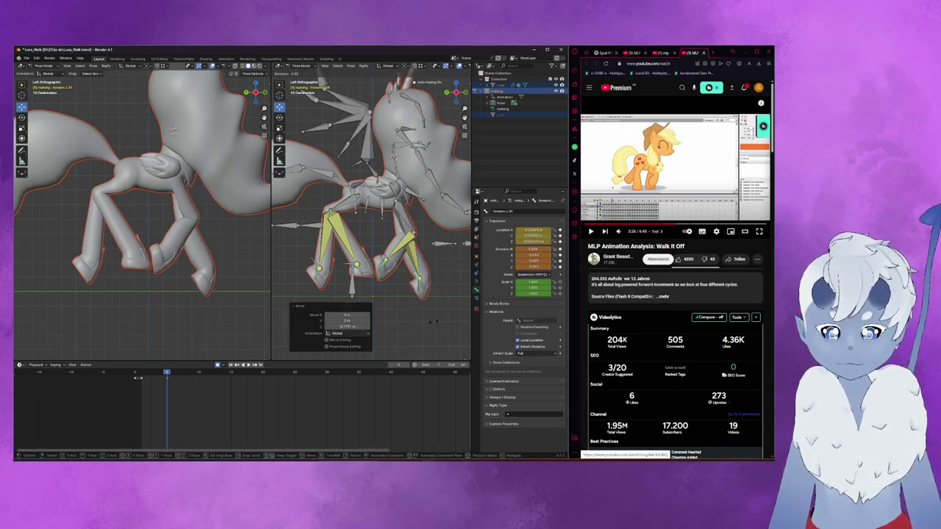
click(439, 292)
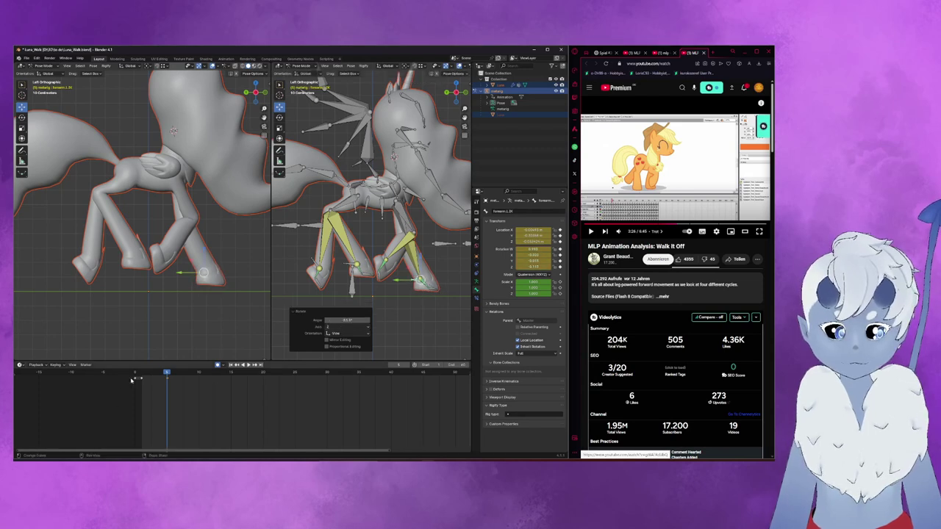
- Paste the copied leg pose onto frame 10 of the walk cycle
click(137, 378)
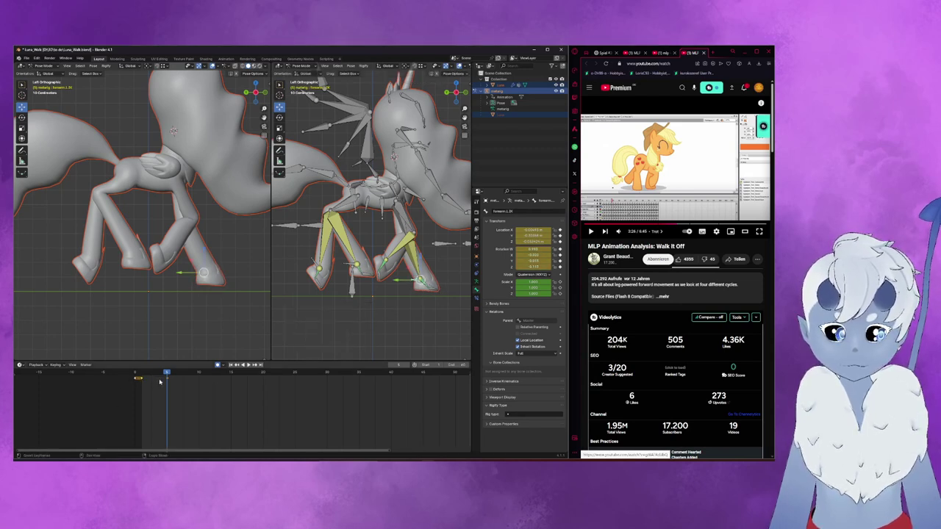
key(ctrl+v)
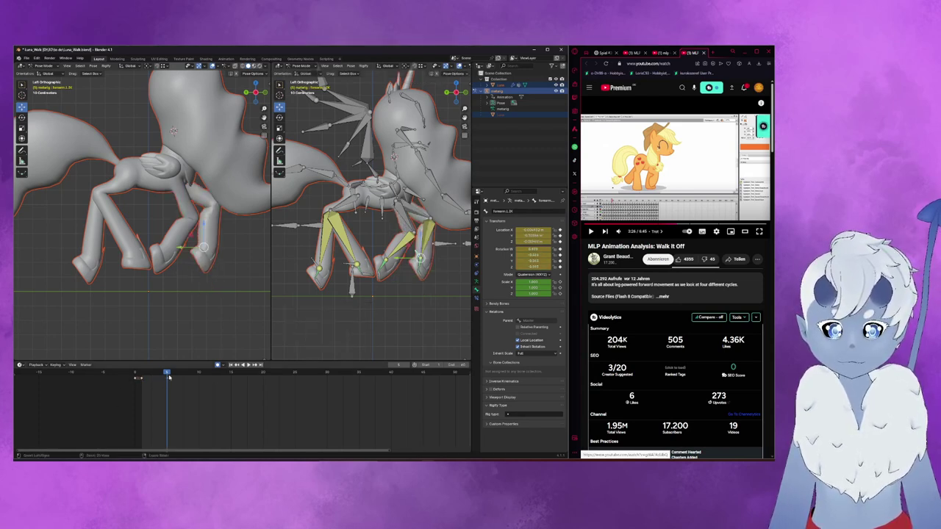
click(179, 374)
click(167, 373)
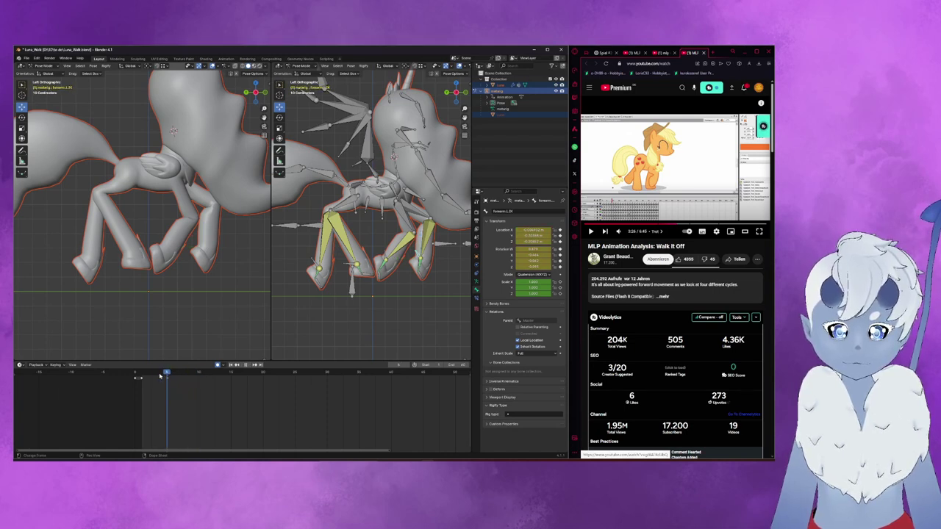
drag(160, 375, 199, 374)
key(ctrl+v)
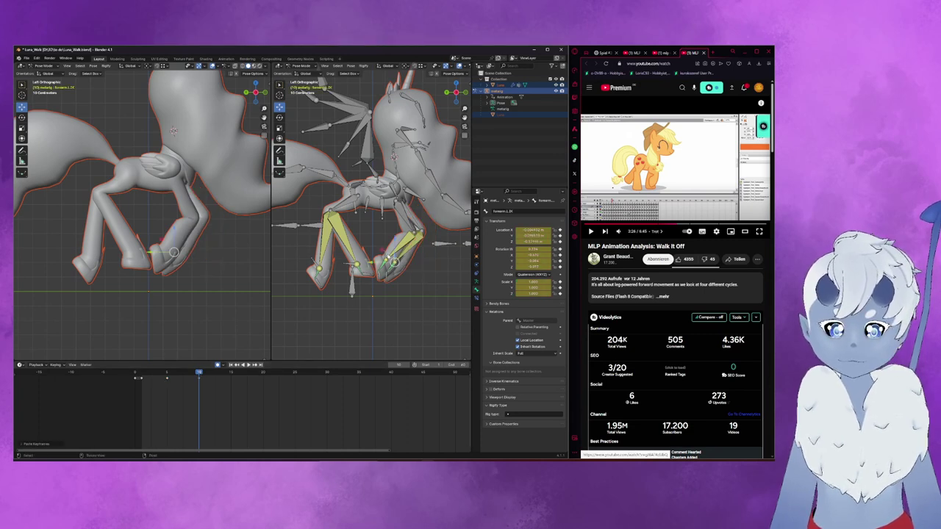
- At frame 10, rotate the front leg bones and move them about 0.175 m lower
click(136, 374)
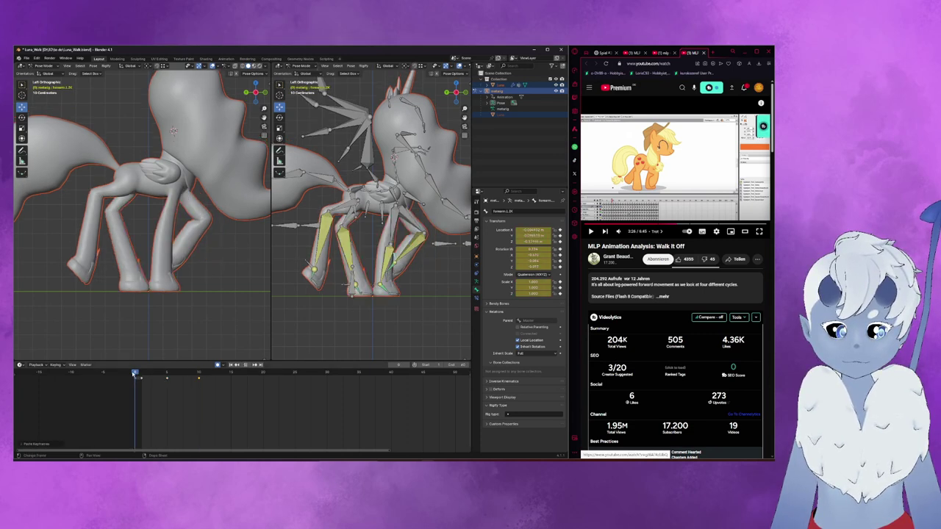
drag(134, 374, 198, 374)
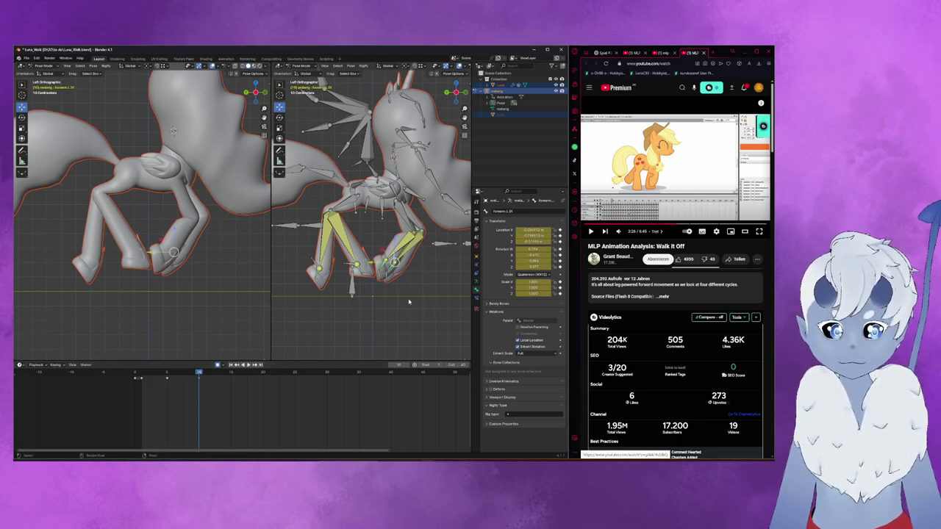
key(r)
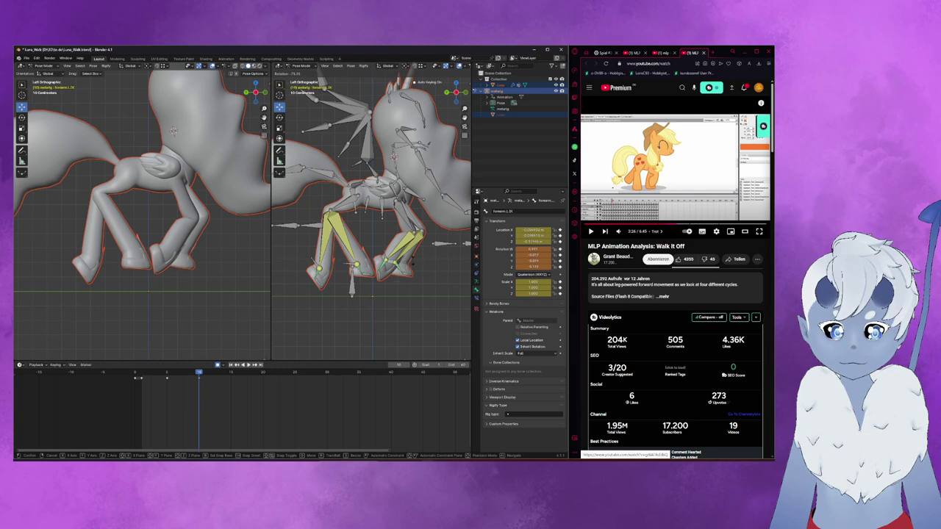
click(413, 260)
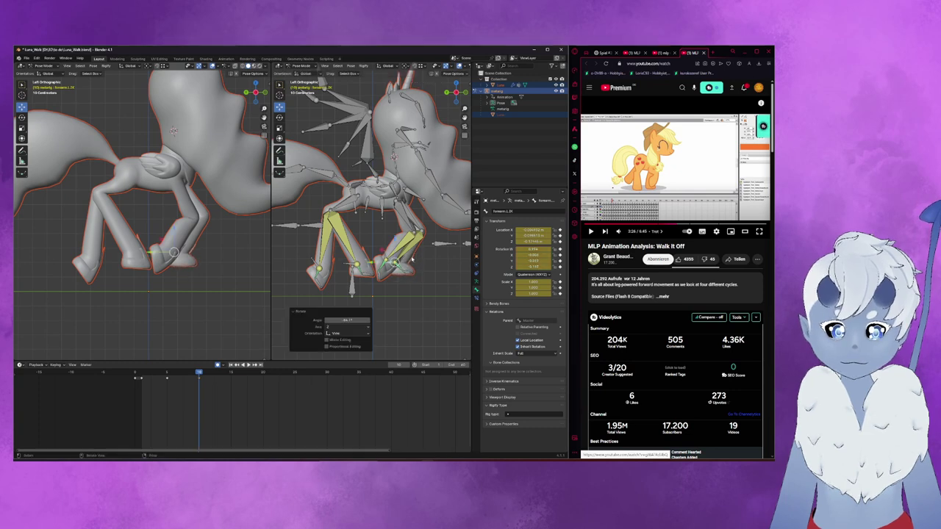
key(g)
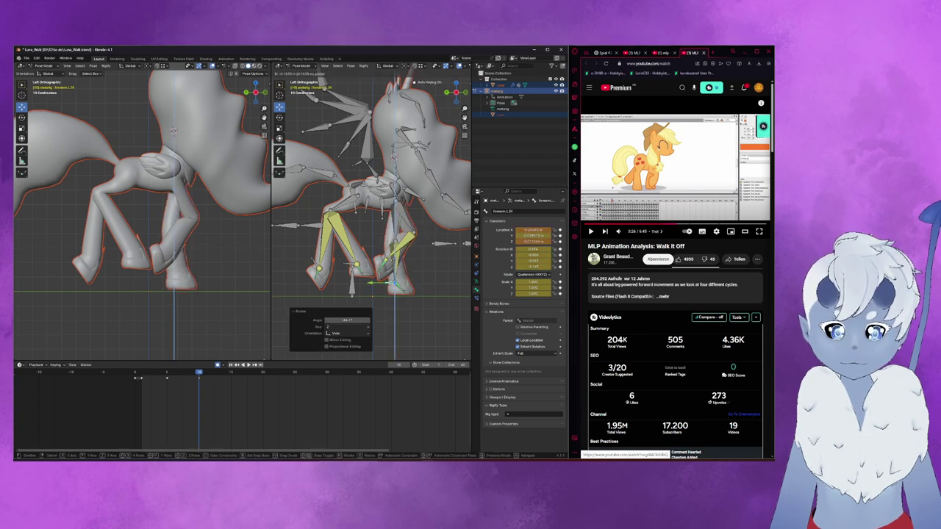
click(390, 264)
- Orbit the view and select the right pelvis bone and a spine bone
middle_drag(360, 182, 349, 186)
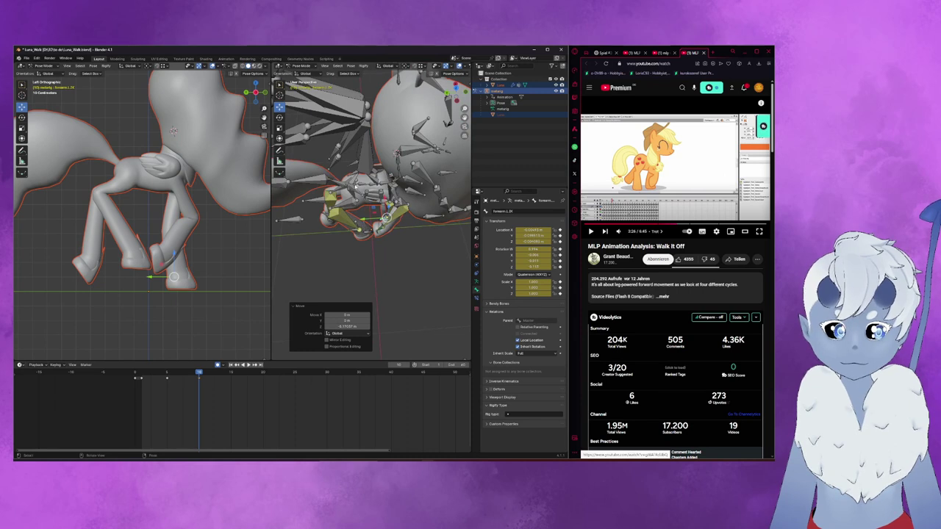
click(349, 185)
click(352, 183)
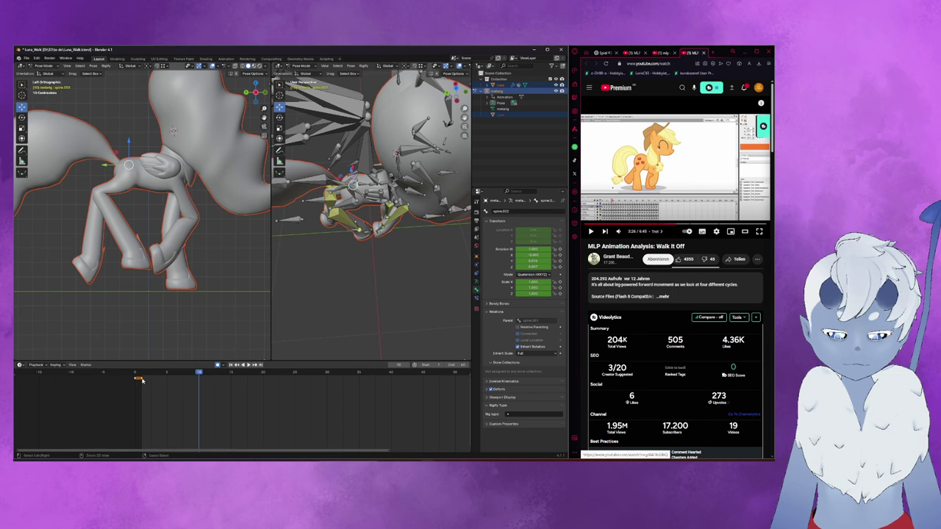
- Move the frame-10 pose key to frame 6 and paste the pose keys again at frame 10
key(ctrl+v)
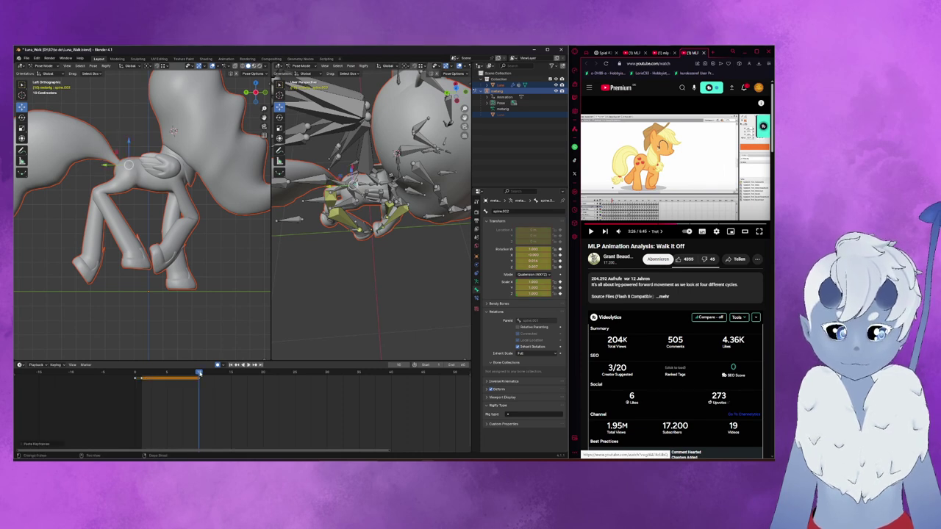
drag(198, 373, 137, 390)
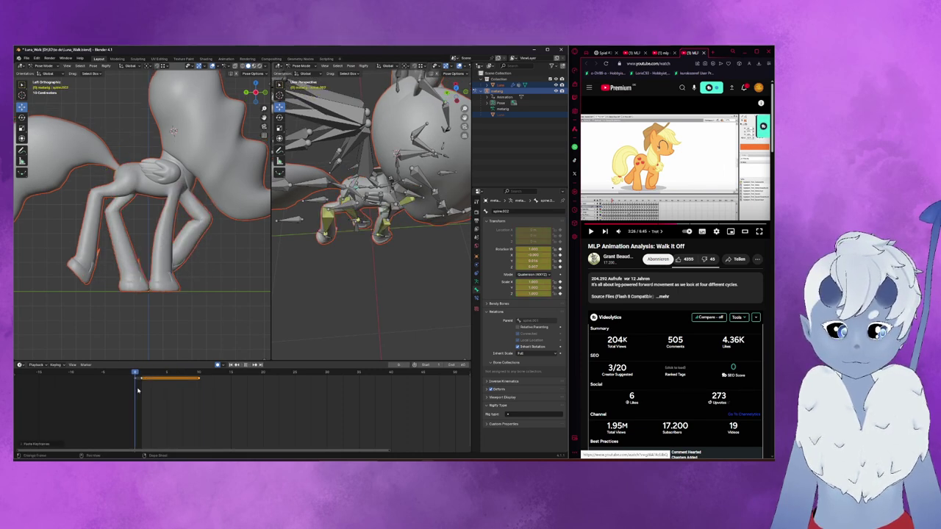
drag(138, 390, 142, 390)
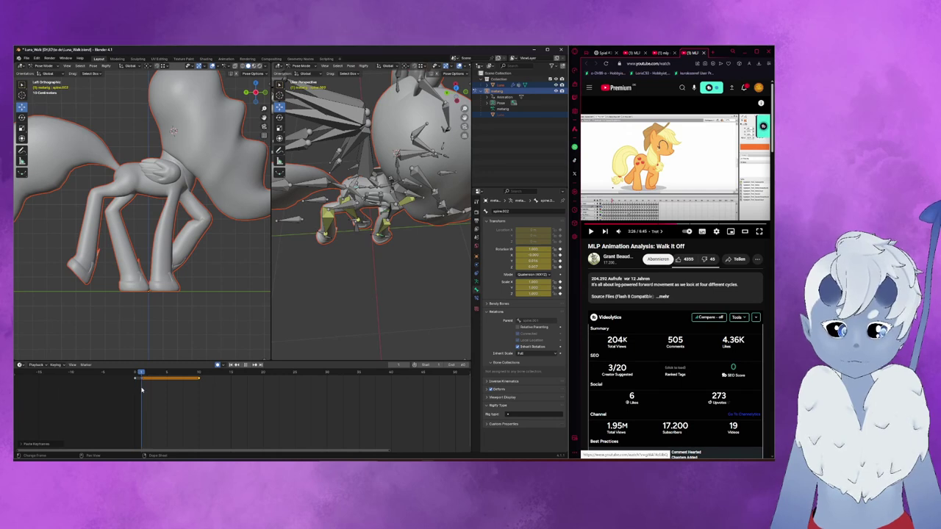
drag(142, 390, 193, 383)
key(Left)
key(Left)
key(Left)
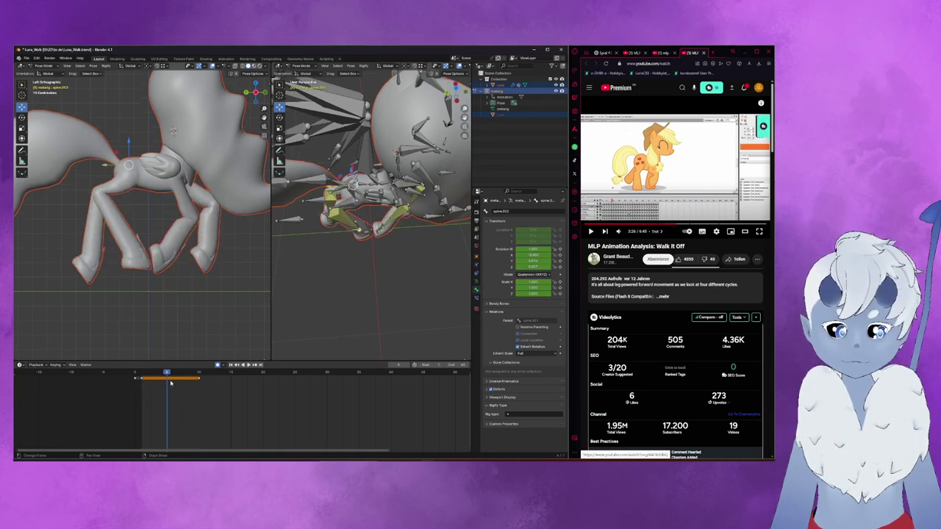
drag(199, 378, 168, 379)
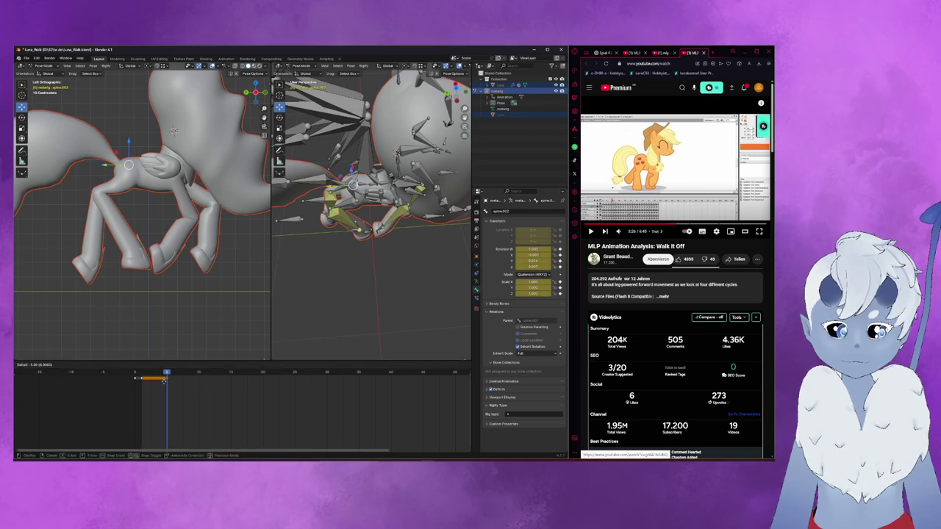
click(133, 379)
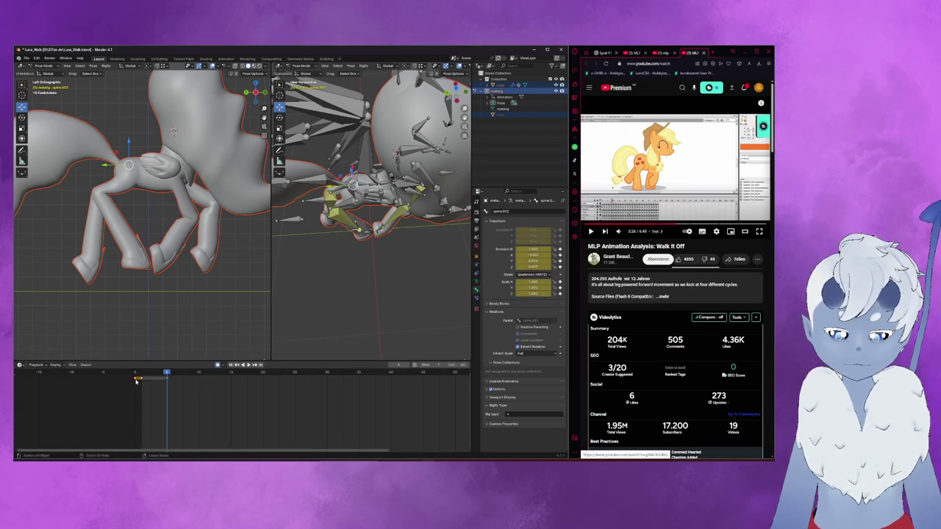
drag(168, 374, 199, 375)
key(ctrl+v)
- Preview the opening frames and select the keys spanning frames 6 to 10
click(133, 373)
click(149, 374)
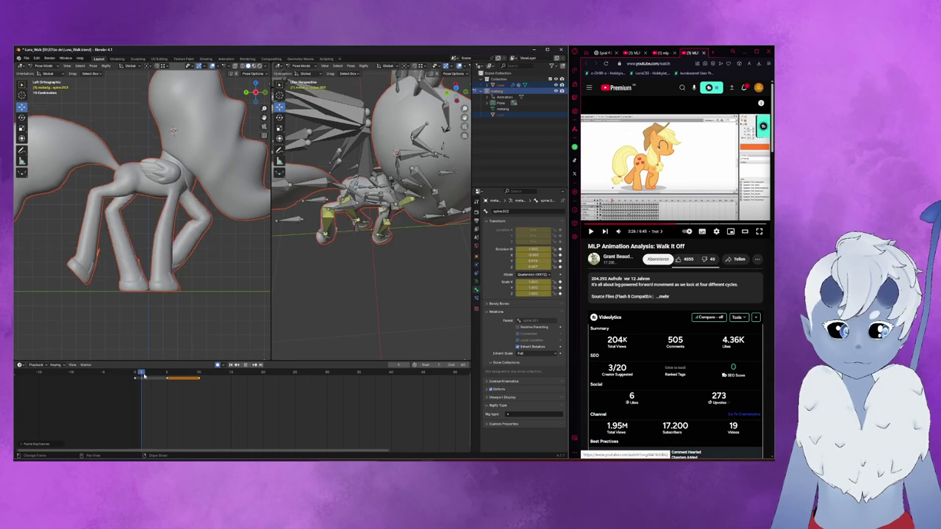
click(141, 374)
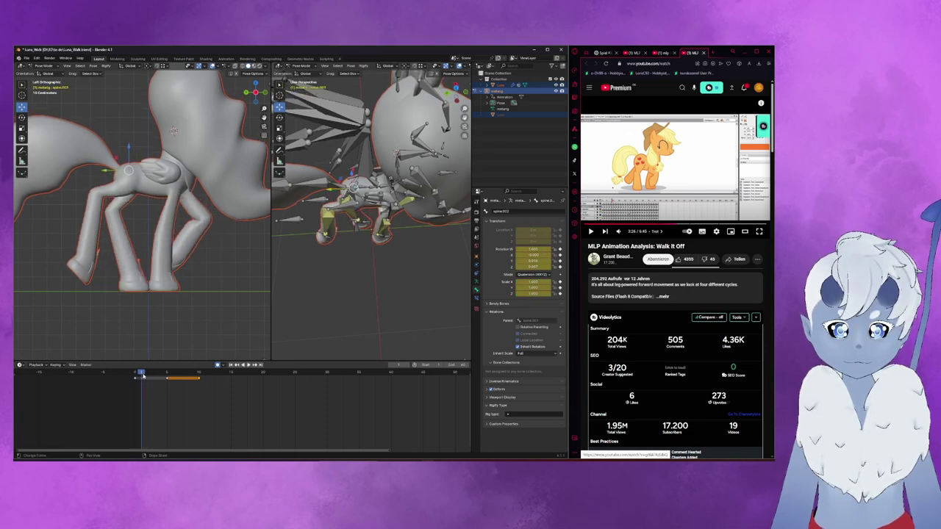
middle_drag(367, 220, 382, 191)
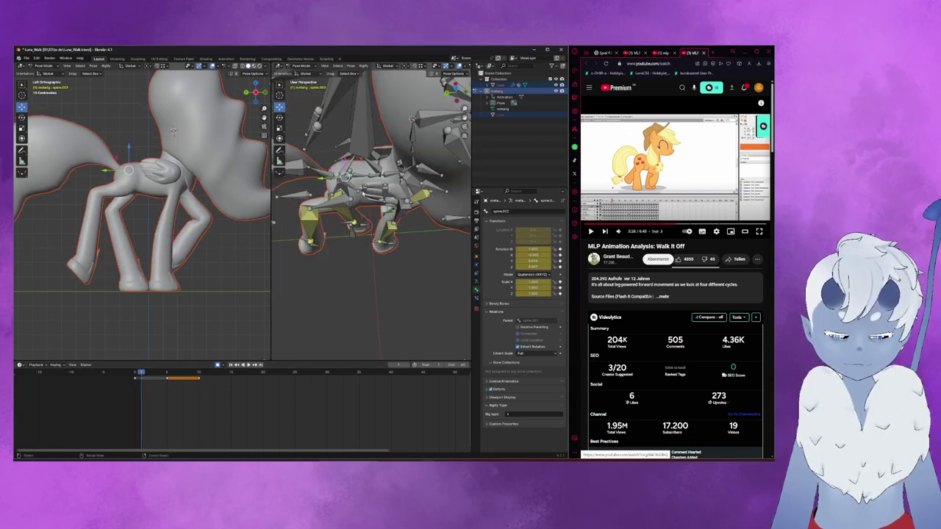
click(167, 373)
drag(167, 378, 179, 383)
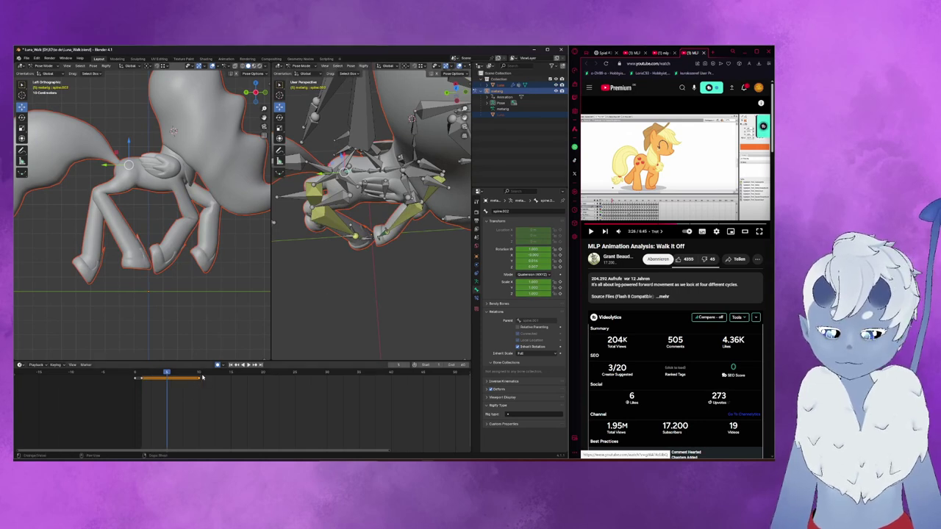
- Orbit close on the rig's back and select pelvis.R, pelvis.L, spine.002, then spine.001
mouse_move(338, 205)
middle_down()
mouse_move(351, 184)
mouse_move(346, 211)
middle_up()
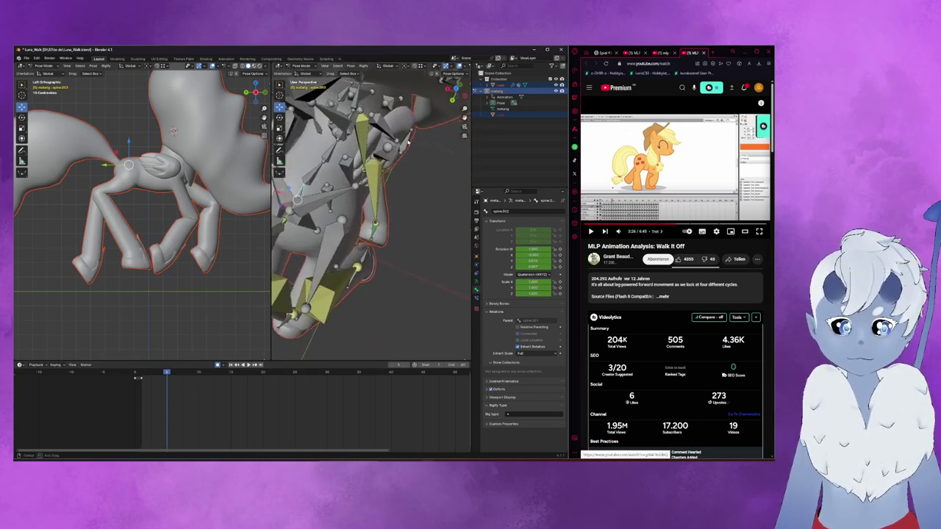
middle_drag(324, 238, 407, 143)
click(407, 143)
click(432, 137)
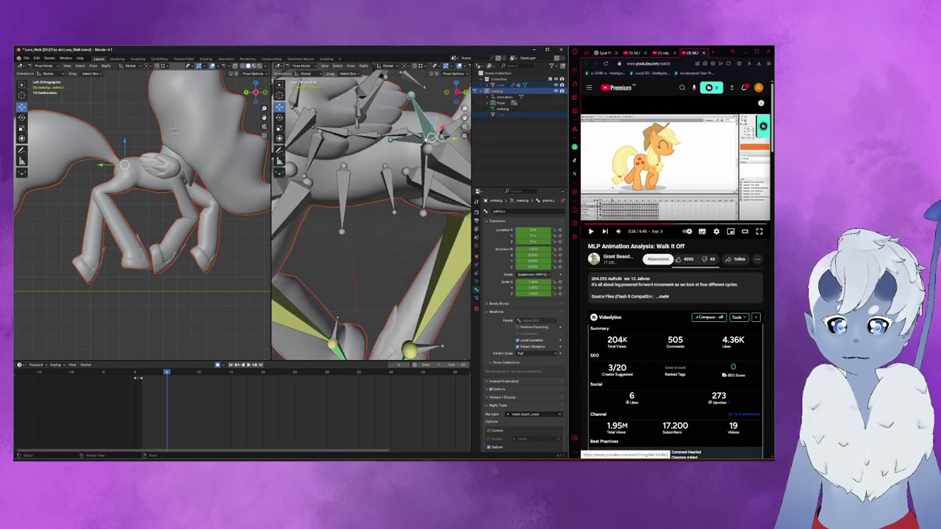
click(430, 137)
middle_drag(430, 137, 340, 208)
scroll(339, 208, up, 3)
mouse_move(339, 208)
middle_down()
mouse_move(318, 140)
mouse_move(345, 221)
middle_up()
click(318, 141)
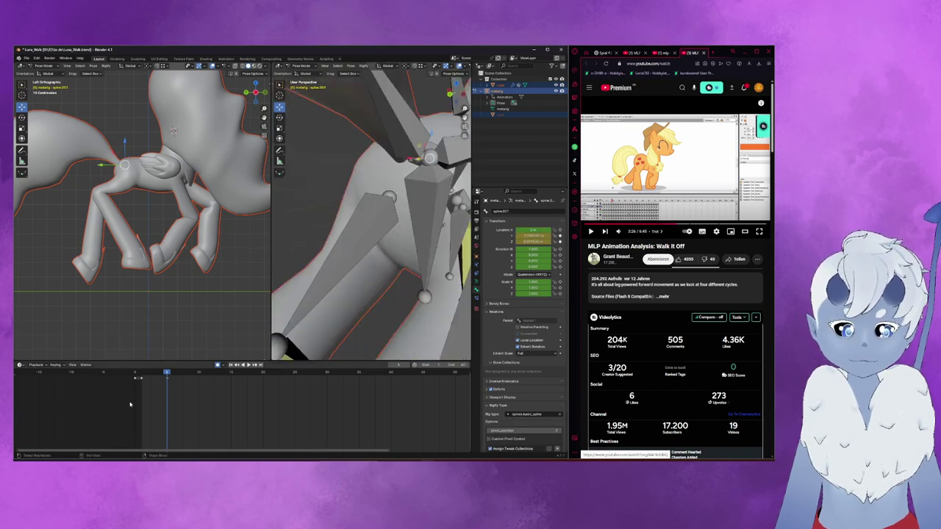
- Key spine.001 at frame 10 and review the pose in side orthographic view
click(137, 379)
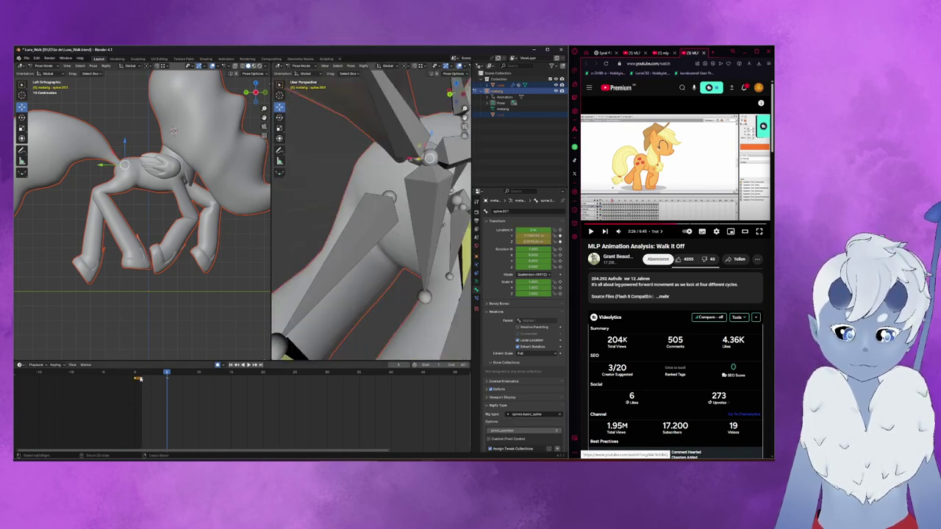
drag(167, 374, 198, 374)
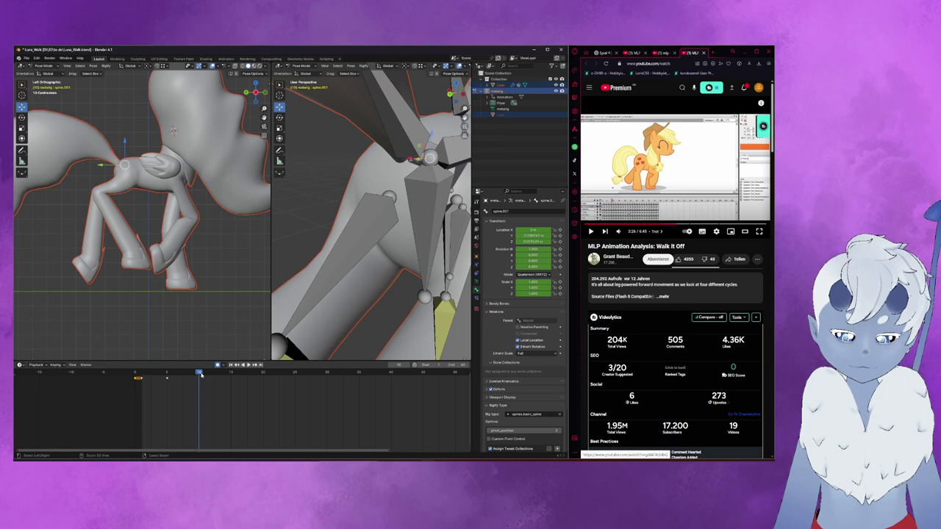
key(ctrl+shift+v)
key(KP_3)
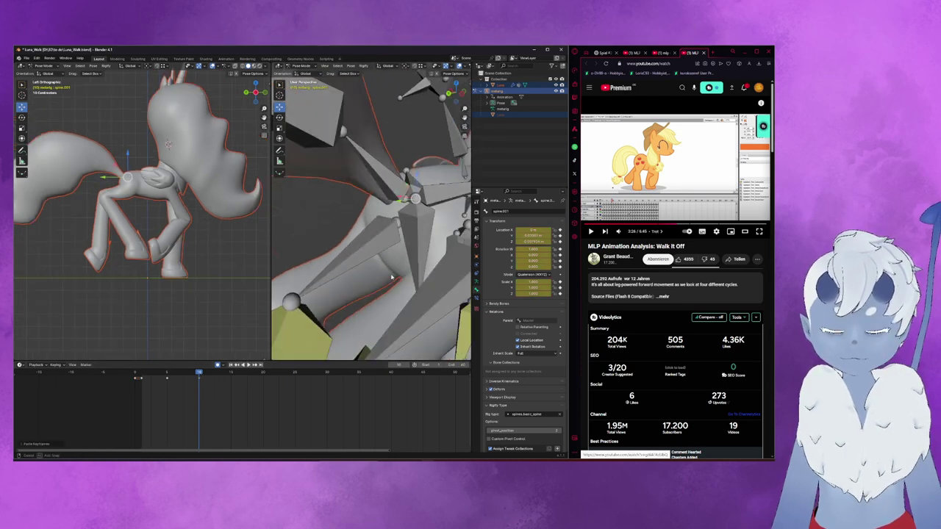
scroll(403, 272, up, 2)
scroll(403, 272, down, 3)
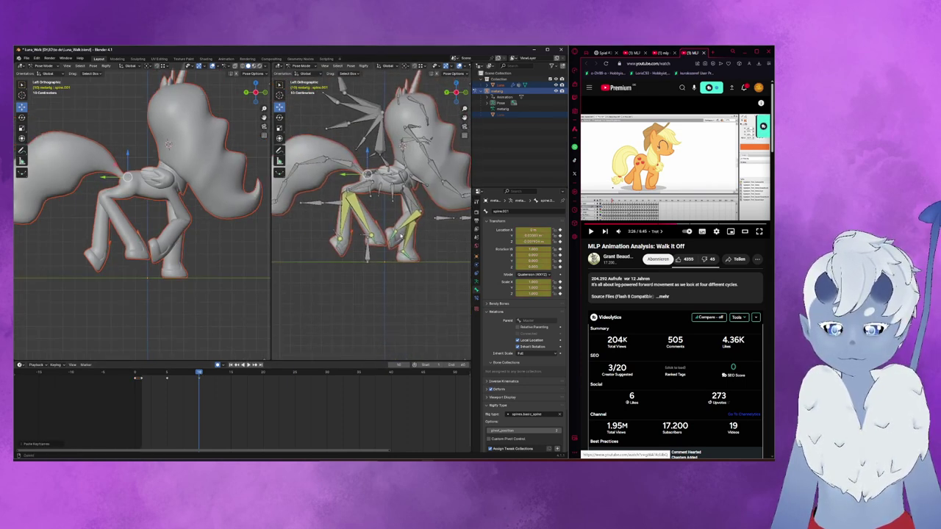
mouse_move(168, 374)
mouse_down()
mouse_move(133, 377)
mouse_move(205, 375)
mouse_up()
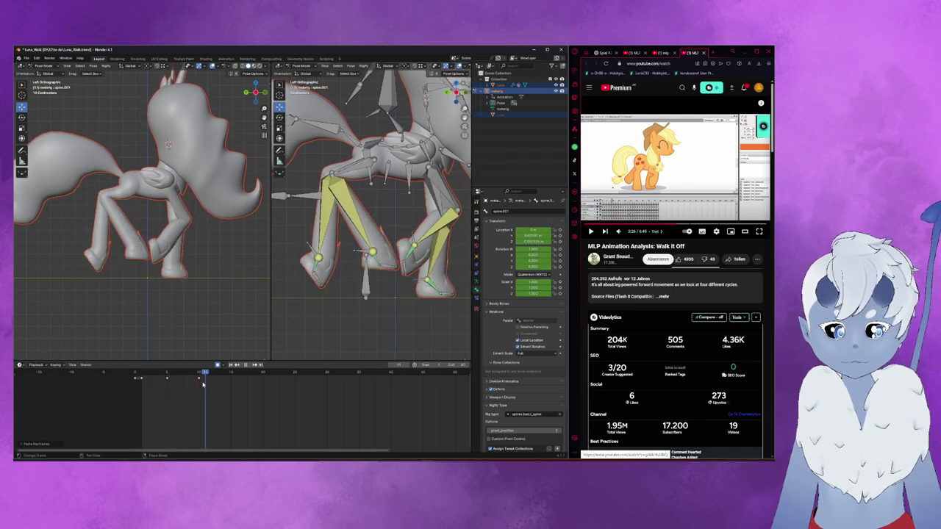
- Slide the front foot IK bone along the Y axis at frame 10
click(421, 280)
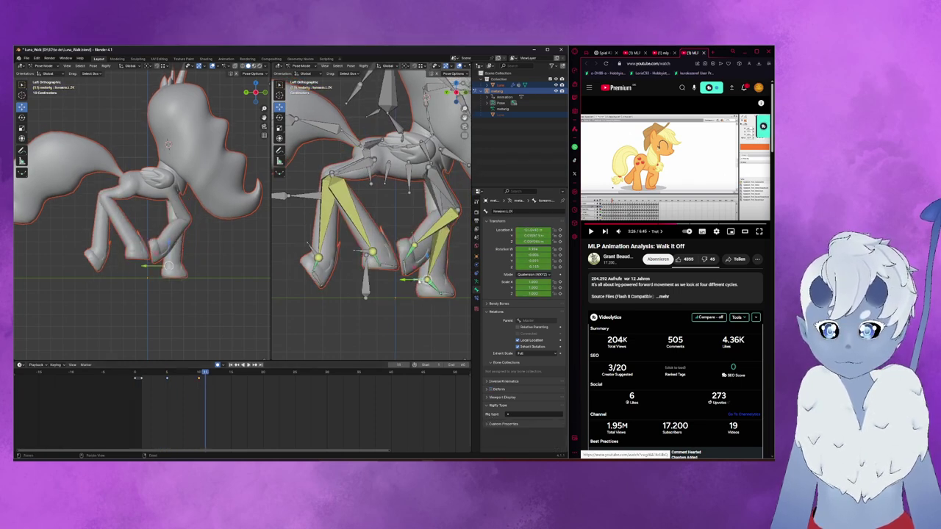
key(g)
key(y)
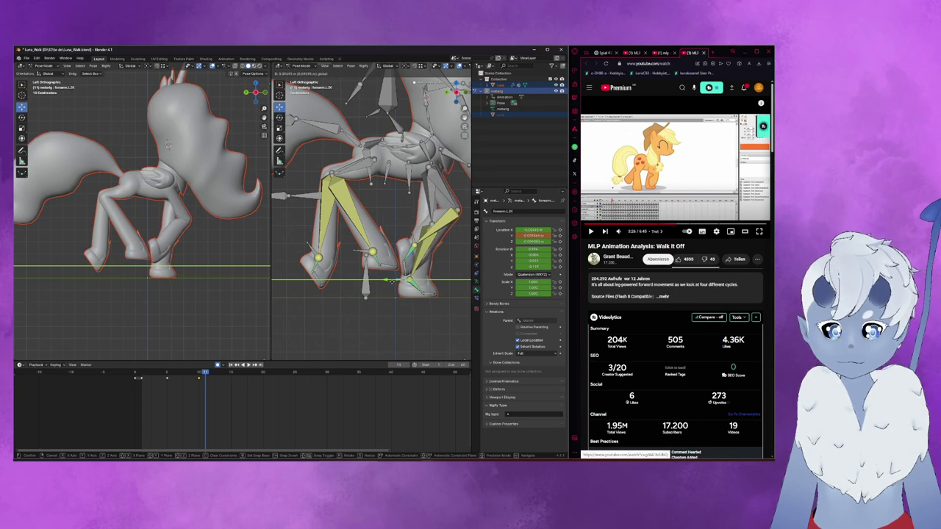
click(390, 281)
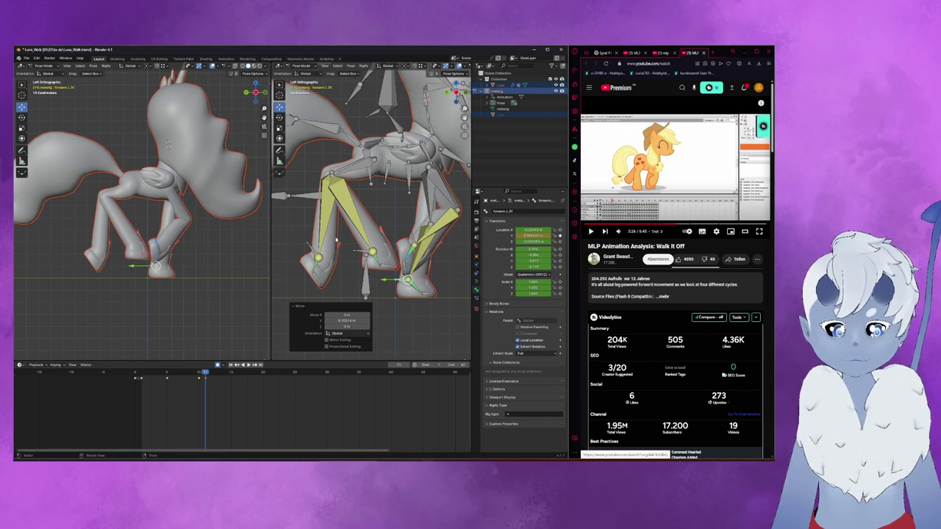
click(204, 378)
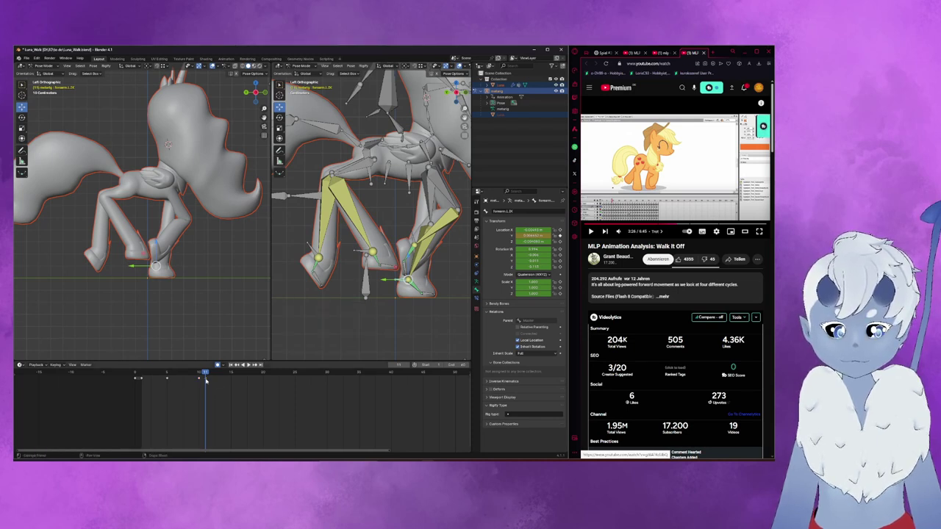
key(Left)
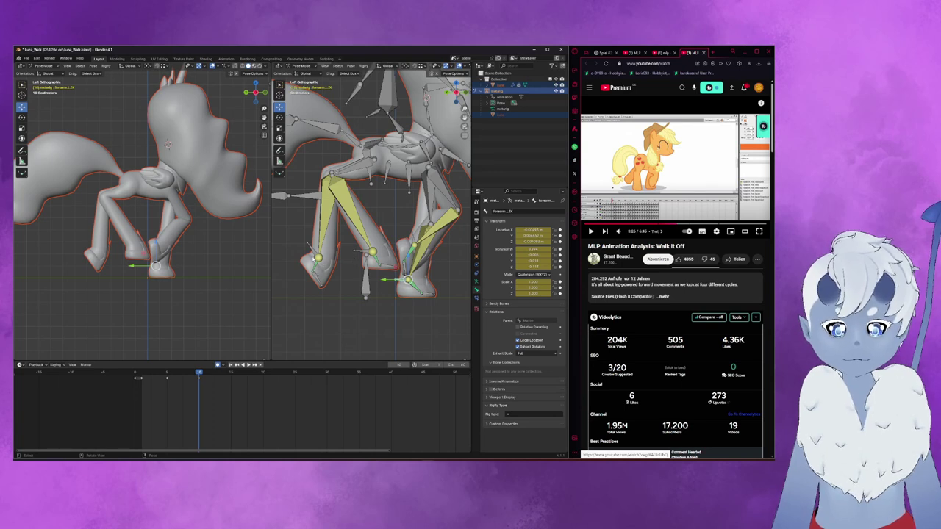
- Lower the hind leg IK bone about 0.15 m and tilt it around Z
click(309, 245)
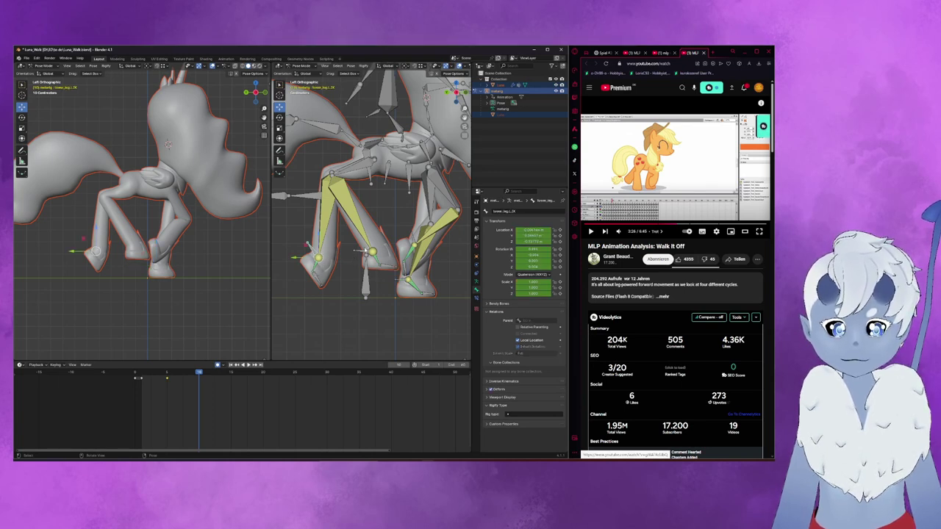
click(362, 252)
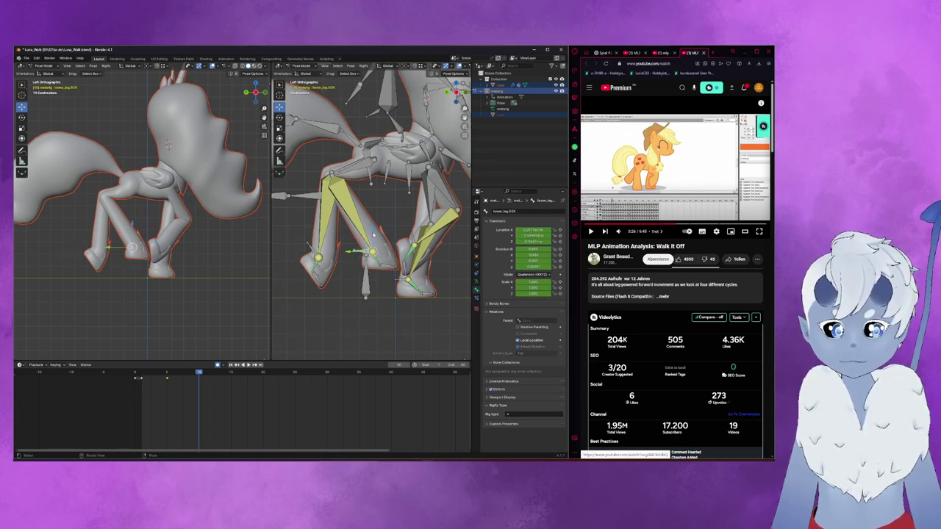
key(g)
key(z)
click(389, 277)
key(g)
key(y)
click(360, 286)
key(r)
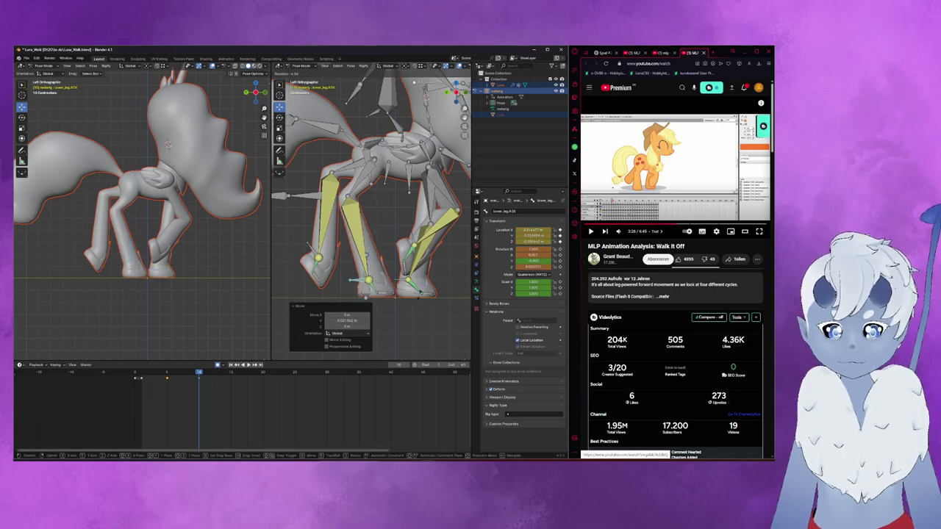
click(346, 280)
- Fine-tune the hind leg bone with a small Z nudge and a ~0.021 m Y shift
key(g)
key(z)
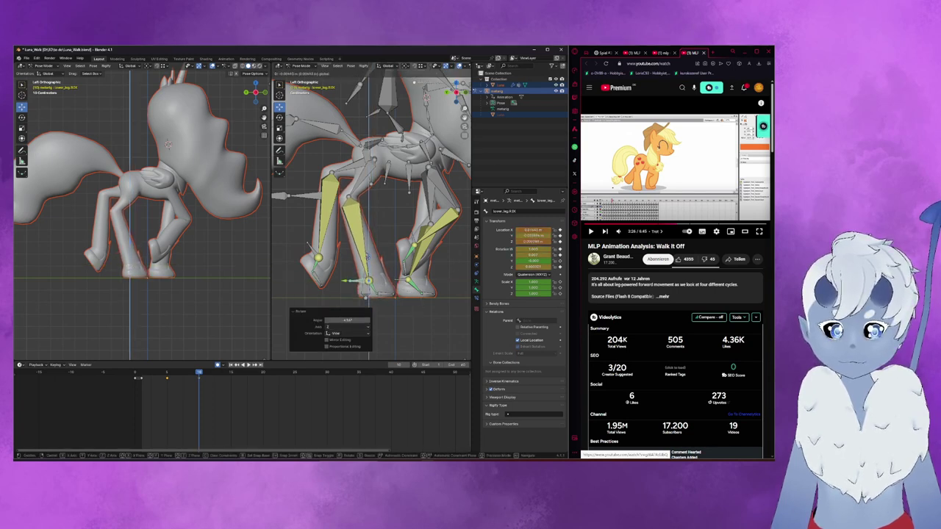
click(369, 267)
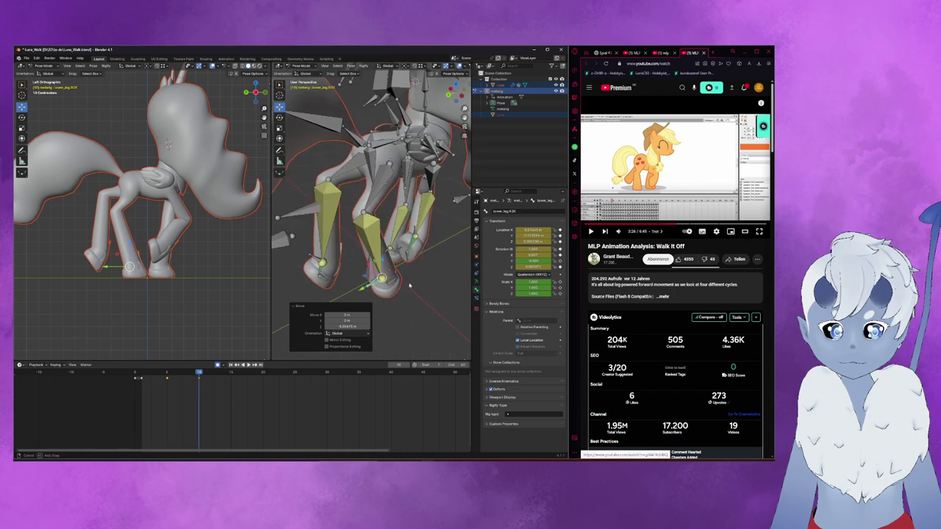
key(g)
key(y)
click(354, 282)
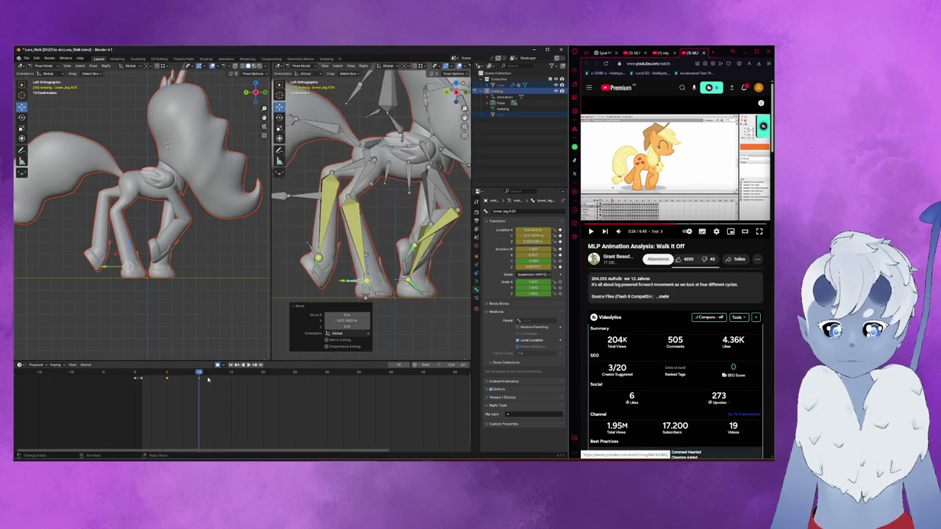
middle_drag(349, 224, 354, 240)
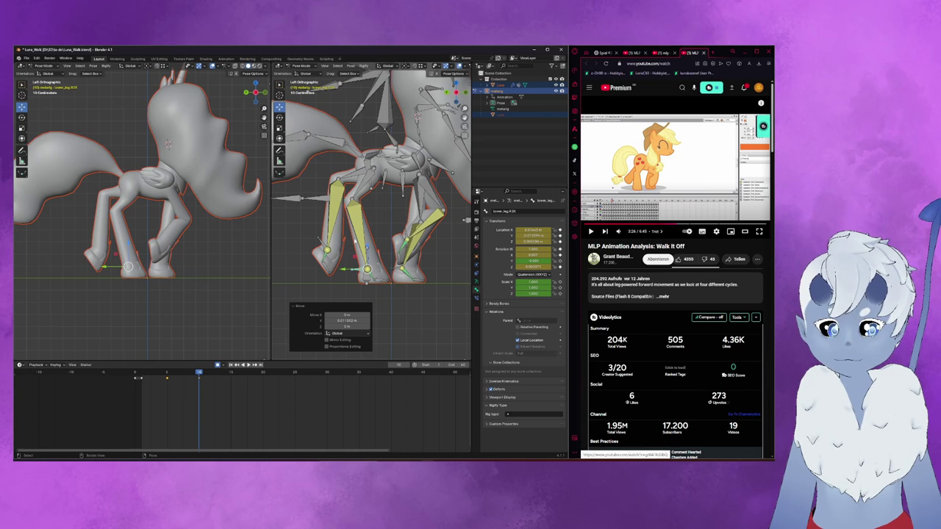
- Lift the front-leg IK foot control up and left and rotate it 17.8°
click(320, 239)
drag(316, 239, 298, 222)
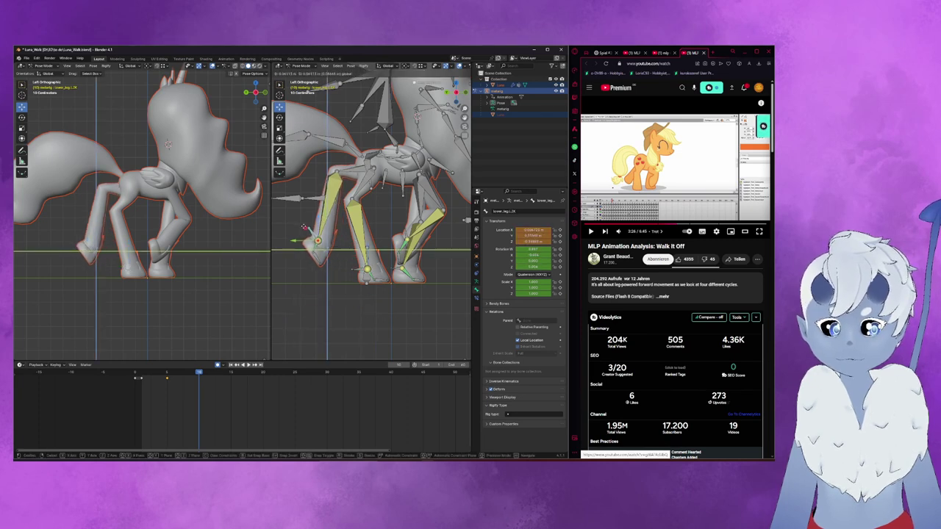
key(r)
click(384, 230)
middle_drag(384, 231, 378, 232)
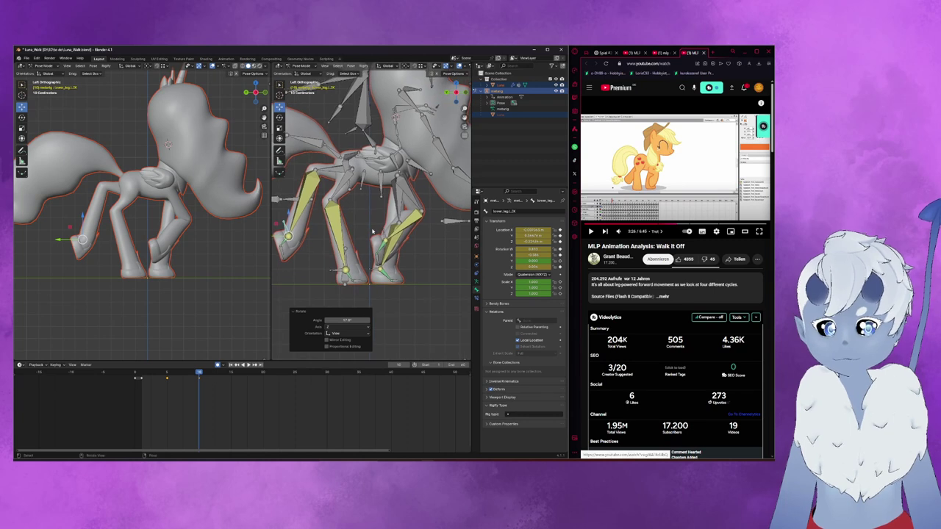
- Undo and reposition the front foot control with movement excluding the X axis
click(327, 230)
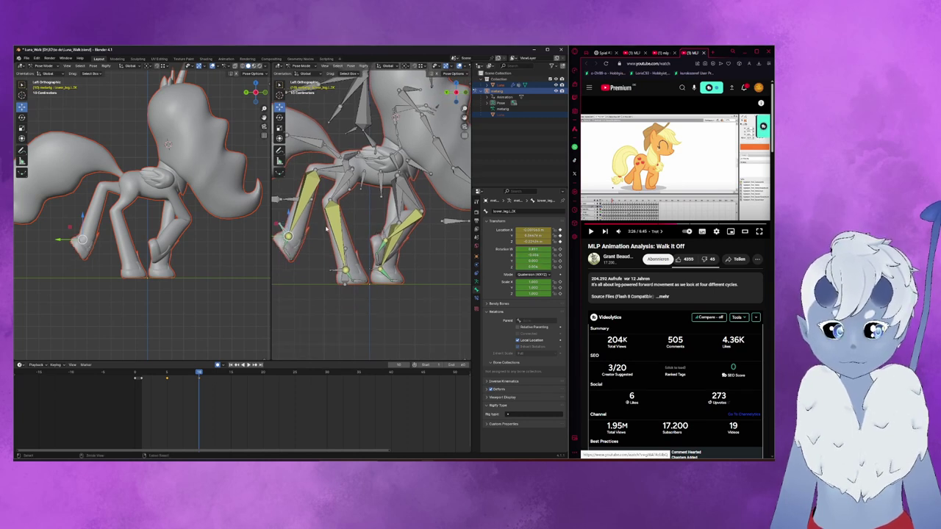
key(ctrl+z)
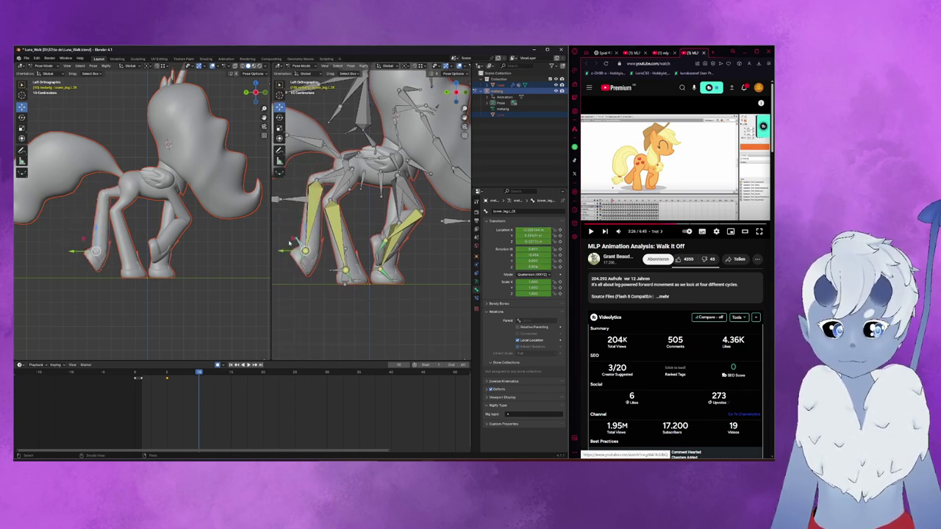
key(g)
key(shift+x)
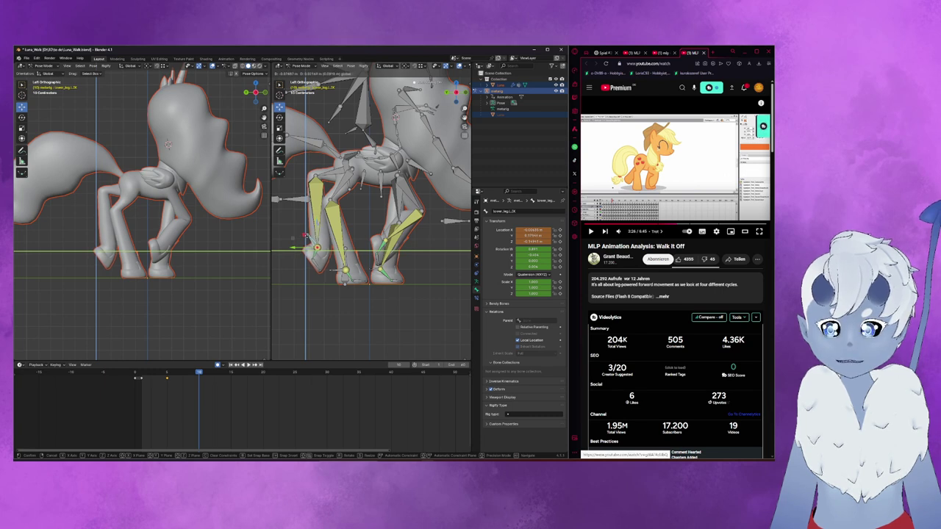
click(355, 237)
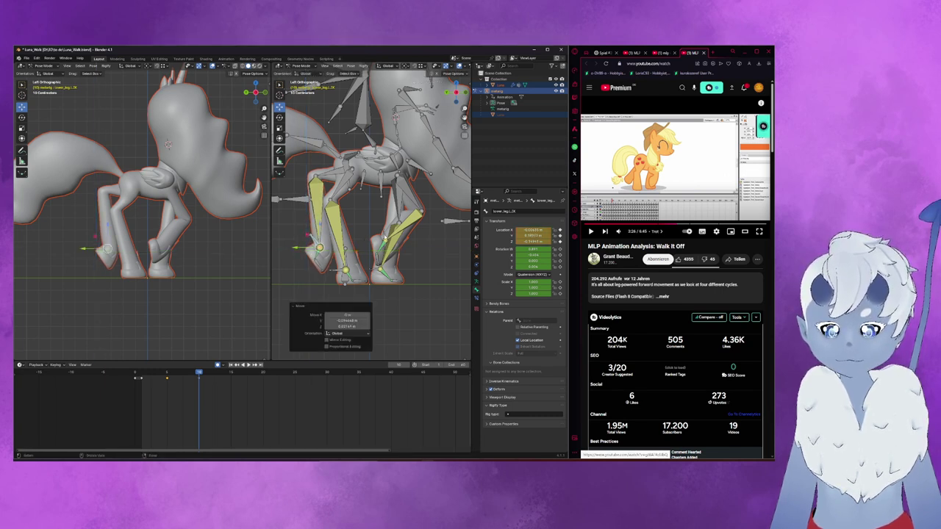
- Nudge the front lower-leg bone up-left and a back-leg bone up-right, then return to an early frame
click(383, 243)
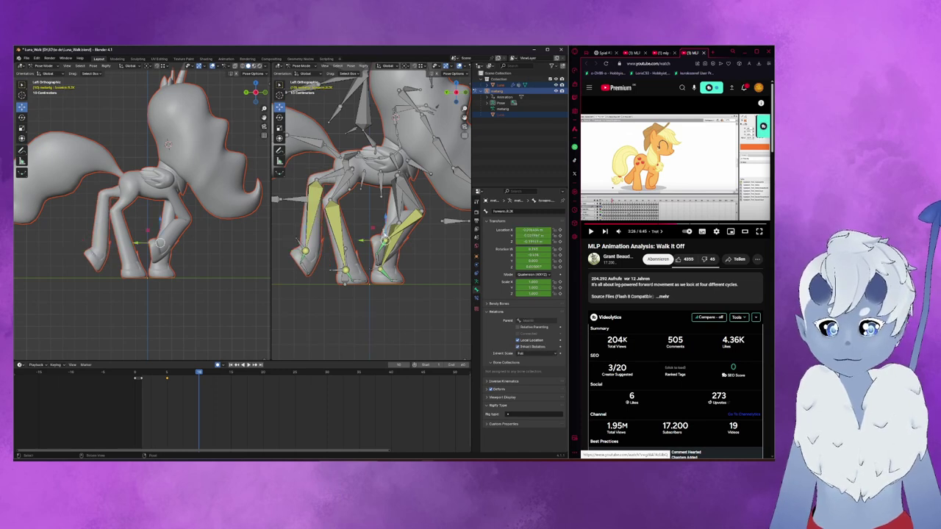
click(297, 241)
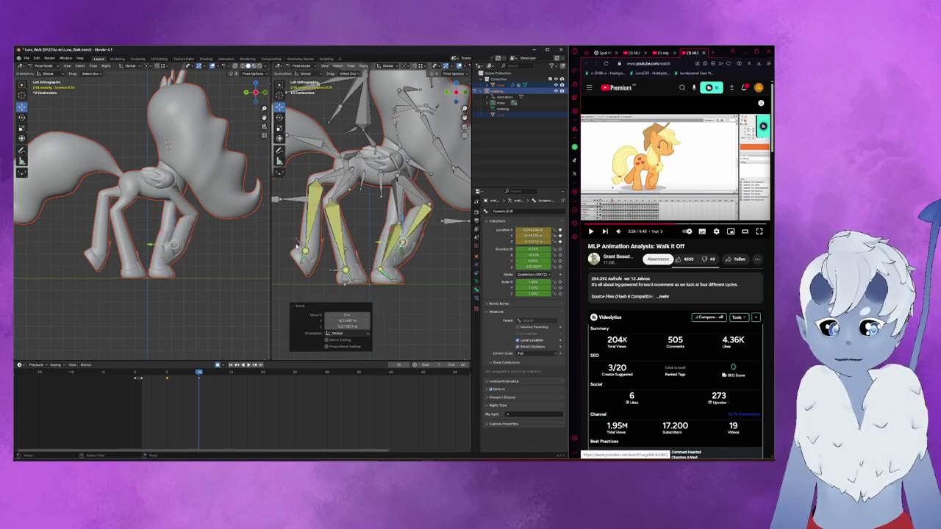
drag(292, 239, 284, 230)
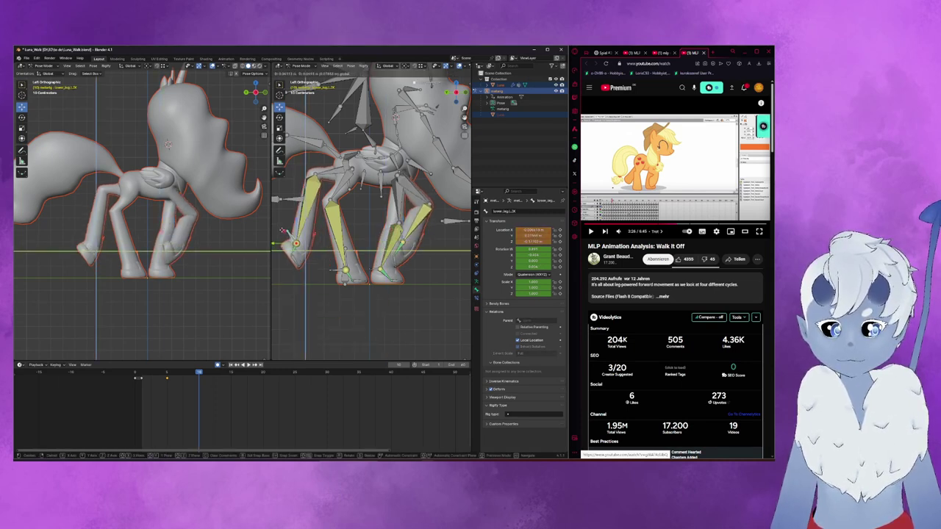
click(402, 242)
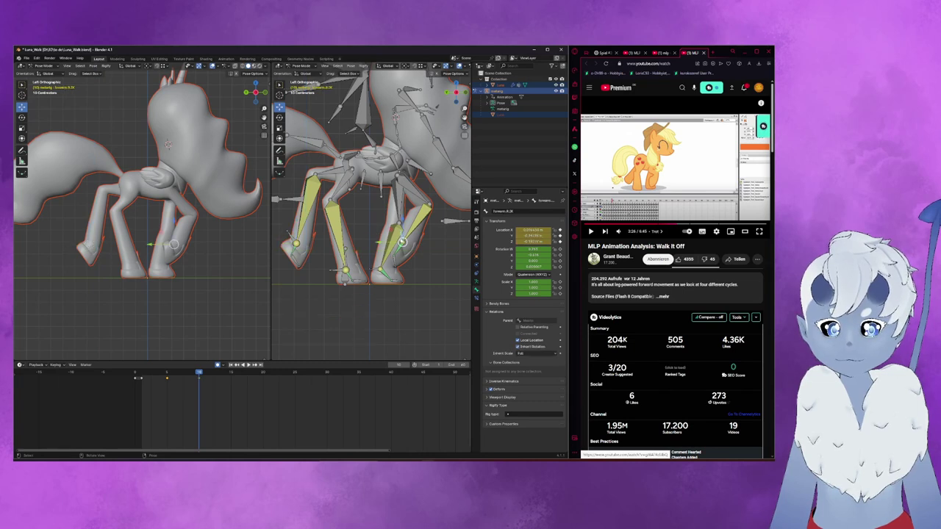
drag(402, 242, 407, 237)
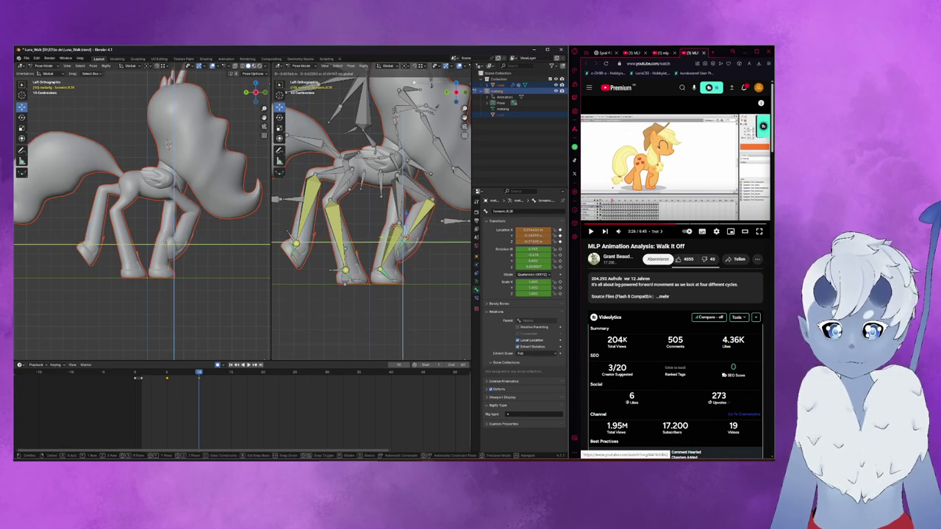
click(141, 373)
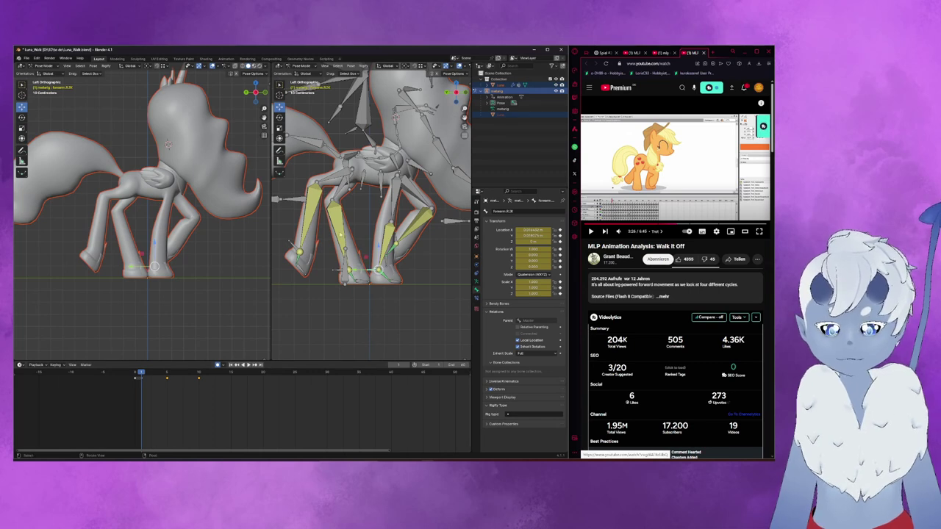
- Step to a later frame and key the current leg pose
click(23, 152)
mouse_move(147, 373)
mouse_down()
mouse_move(186, 373)
mouse_move(142, 376)
mouse_up()
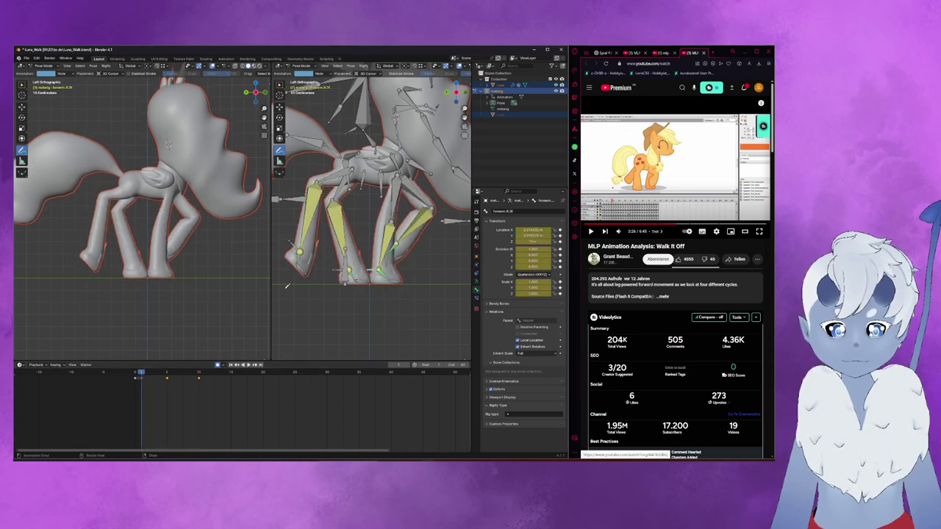
key(i)
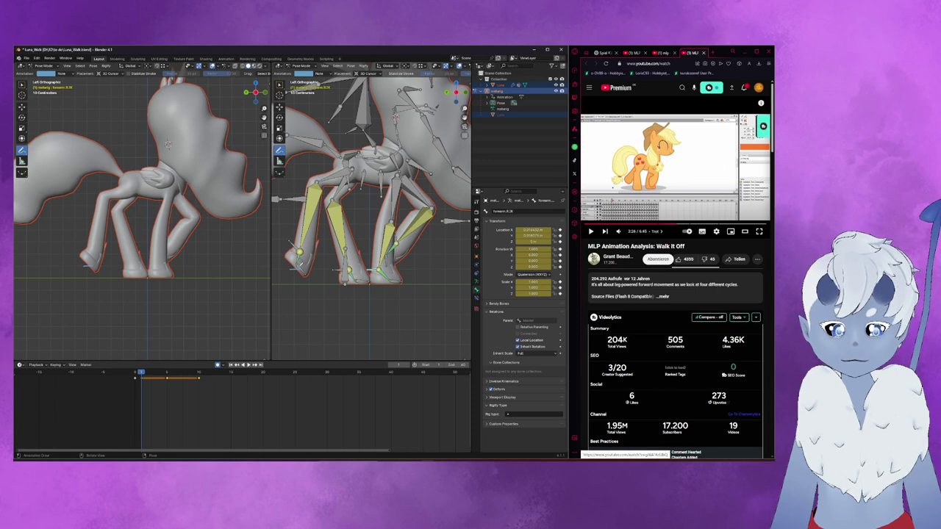
- Raise the left foot IK control and forearm.L.IK (by 0.01377 m) vertically
click(21, 108)
click(90, 252)
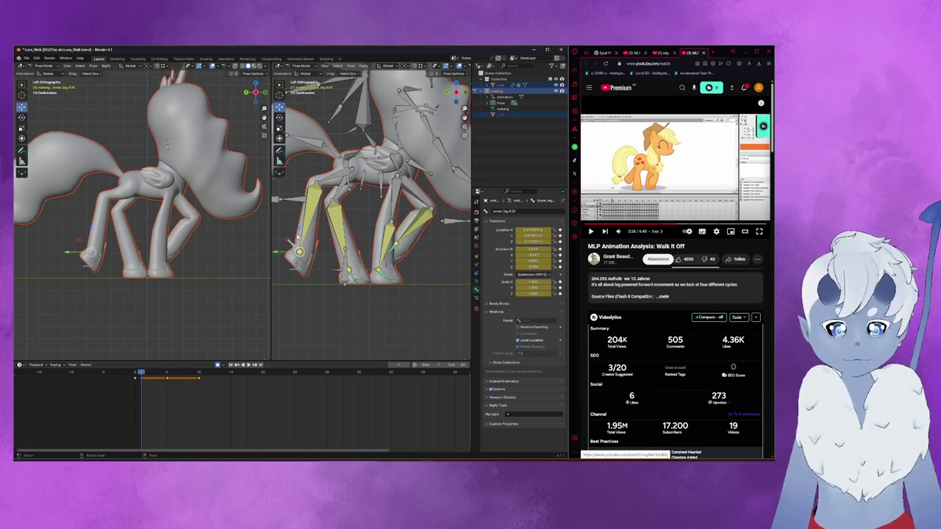
key(g)
key(z)
click(294, 223)
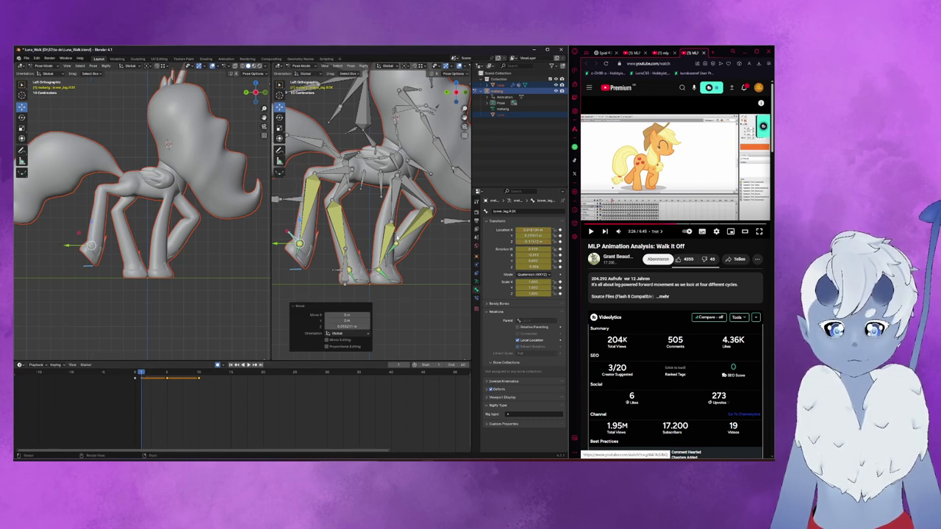
click(394, 230)
key(g)
key(z)
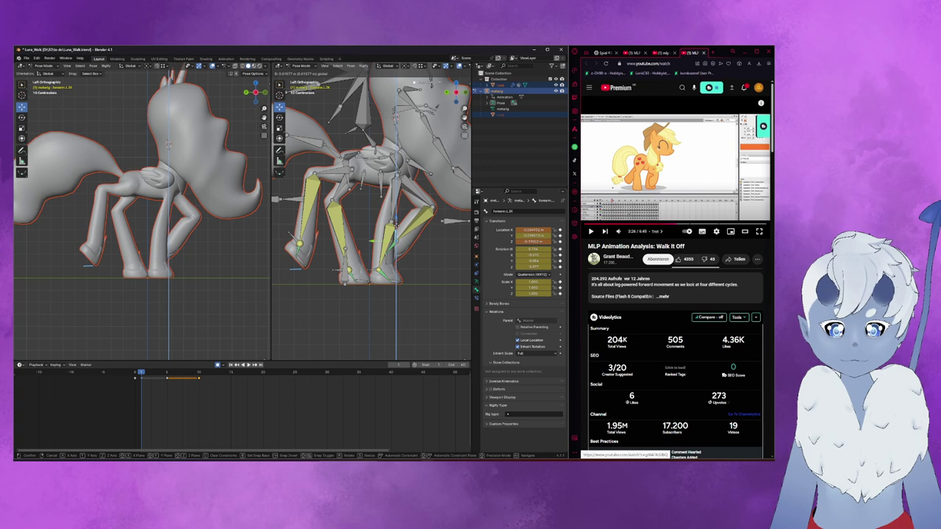
click(416, 275)
- At frames 9–10, adjust the leg control vertically, then return to frame 0 and key it
drag(141, 374, 168, 373)
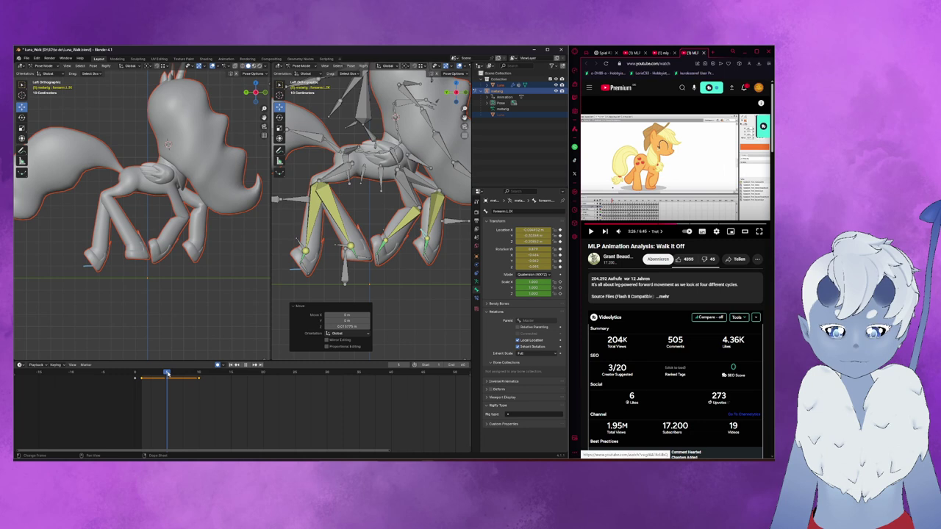
drag(168, 373, 199, 373)
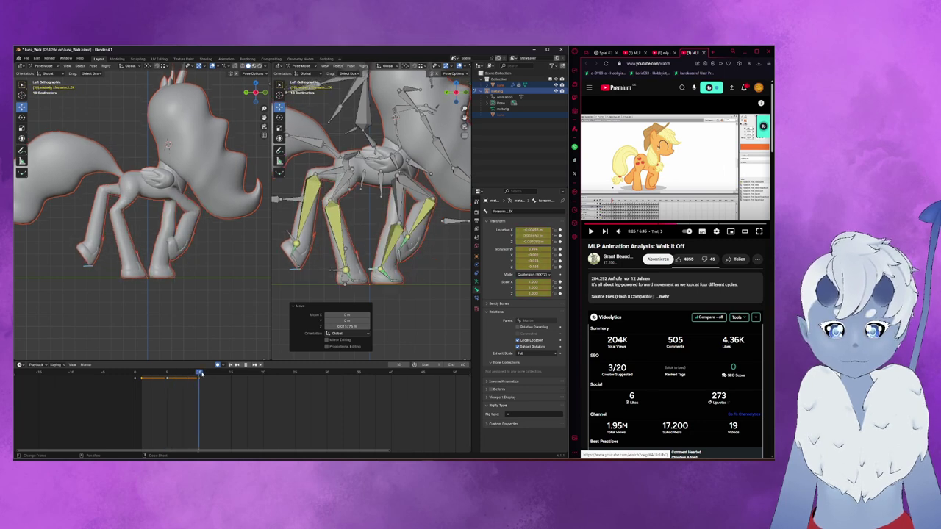
key(g)
key(z)
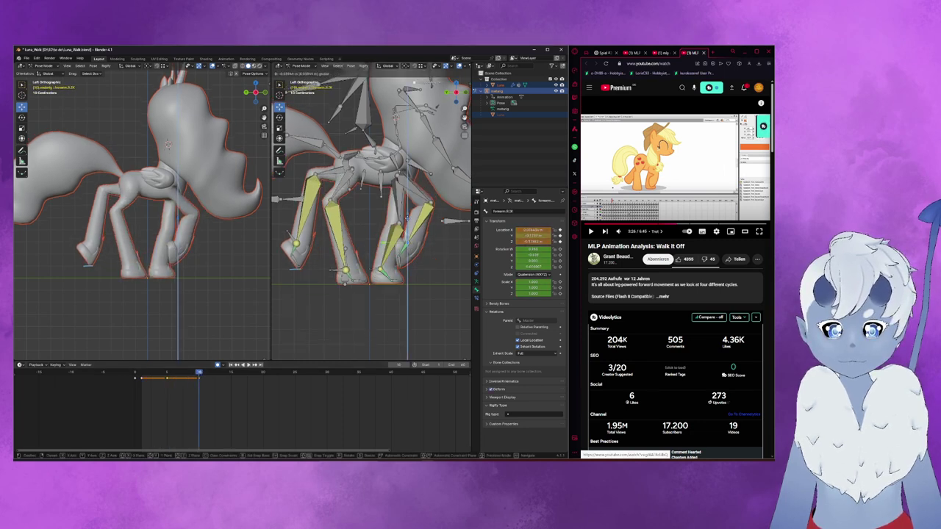
click(341, 293)
mouse_move(198, 375)
mouse_down()
mouse_move(133, 376)
mouse_move(198, 373)
mouse_up()
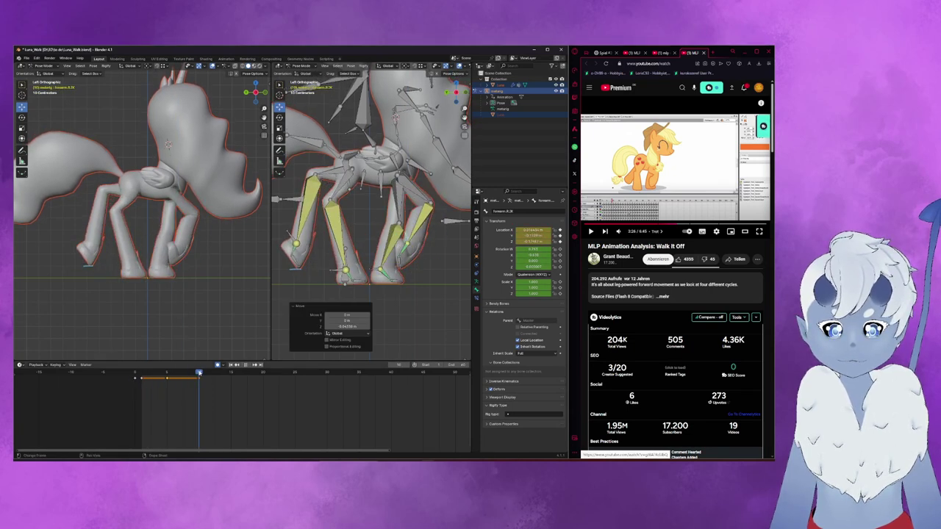
key(i)
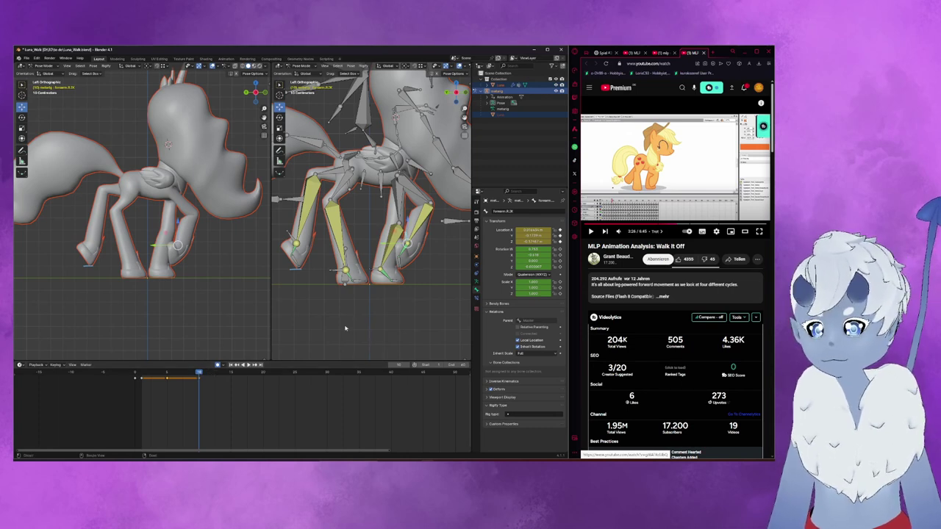
- Shift the lower leg bones along Y, then nudge the foot bone at frame 5
key(g)
click(396, 245)
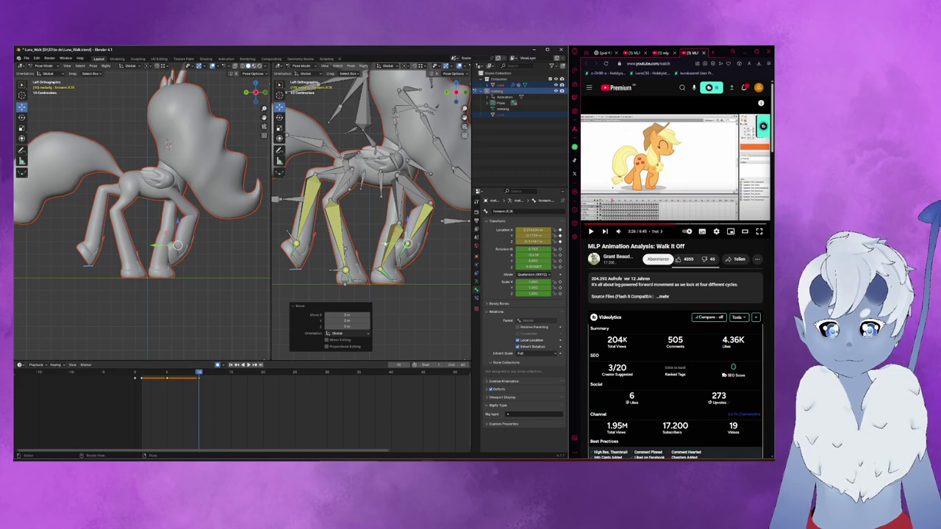
drag(386, 245, 403, 233)
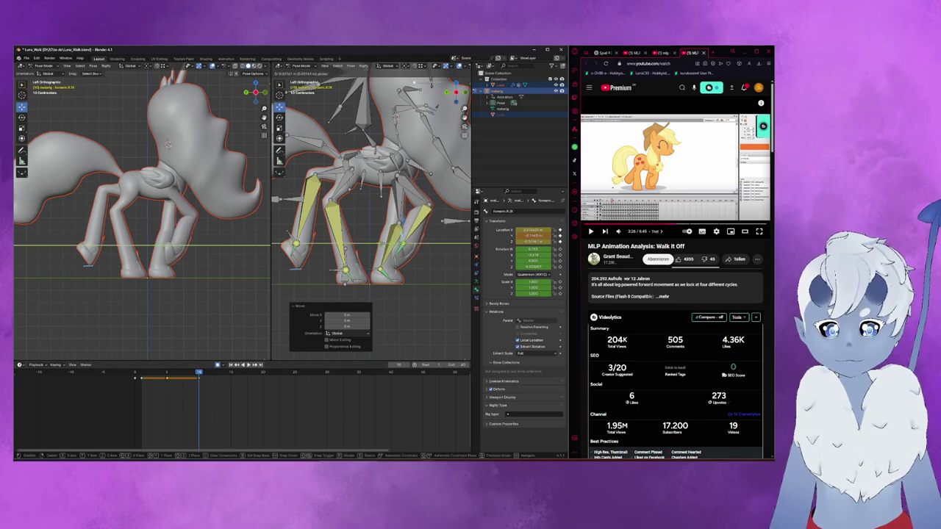
mouse_move(173, 374)
mouse_down()
mouse_move(144, 374)
mouse_move(199, 373)
mouse_move(140, 374)
mouse_up()
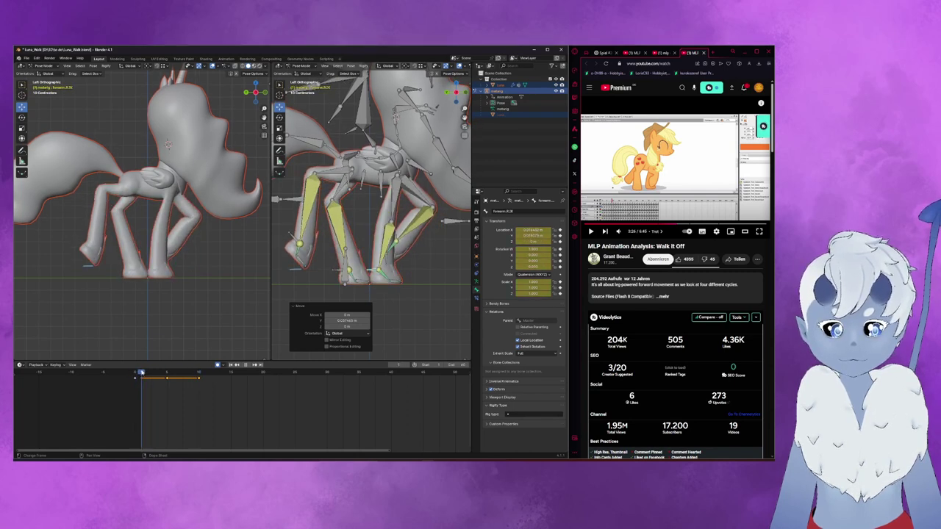
click(142, 373)
click(134, 381)
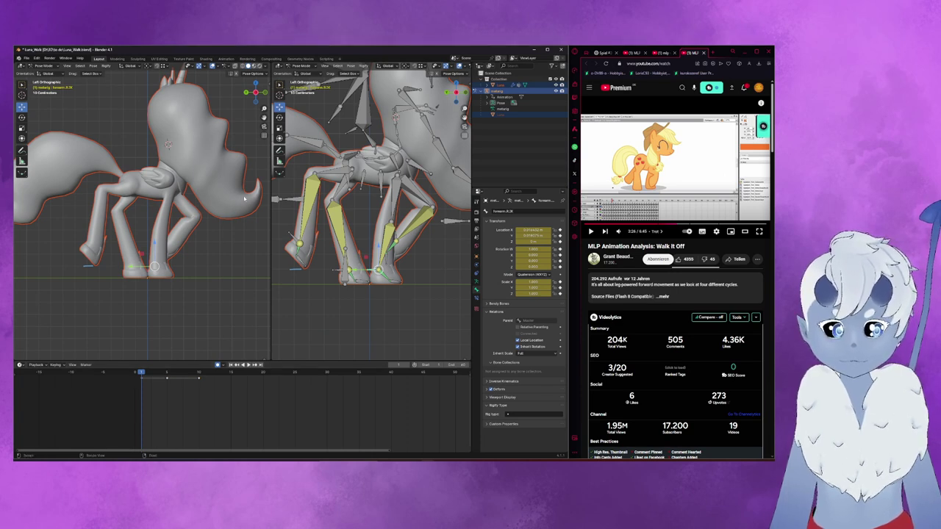
click(297, 242)
drag(298, 243, 294, 244)
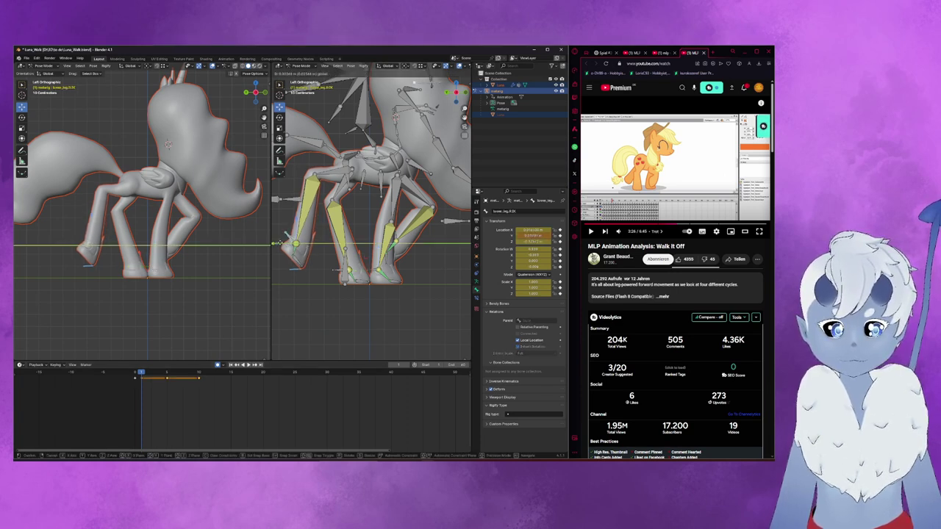
- Annotate the view, move the leg bone along Y, and key the pose at frame 13
key(shift+space)
key(d)
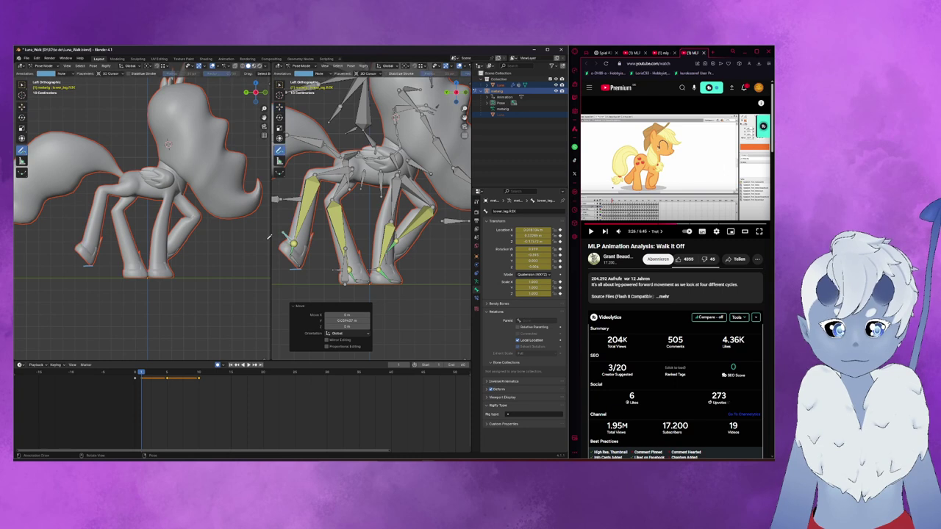
click(282, 239)
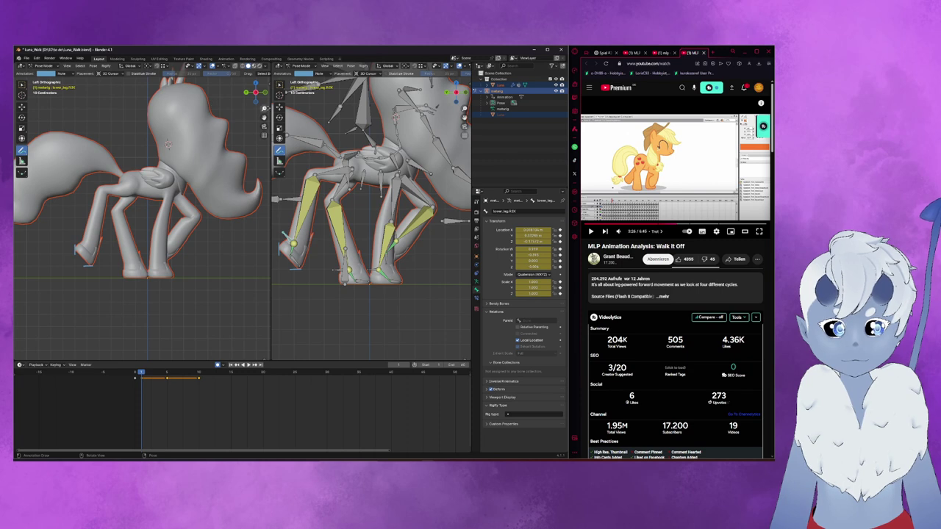
key(shift+space)
key(g)
drag(330, 273, 321, 270)
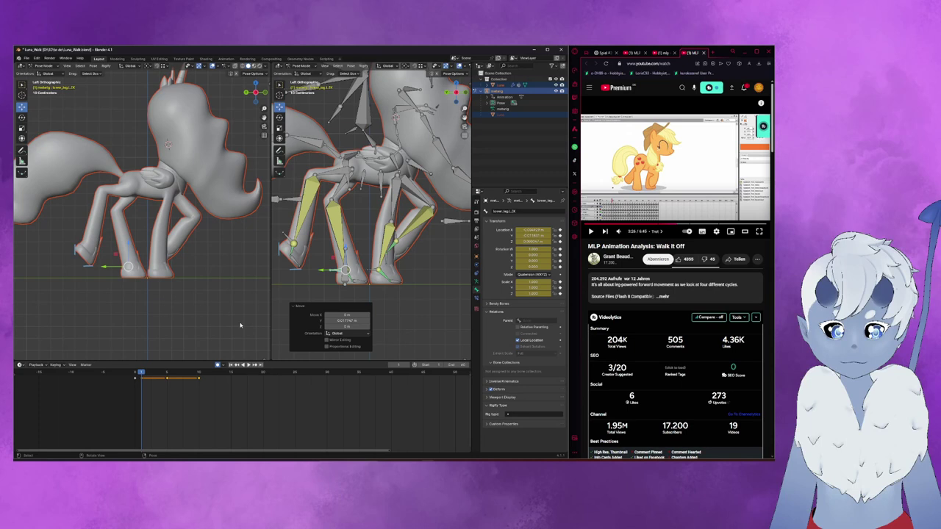
click(193, 373)
key(i)
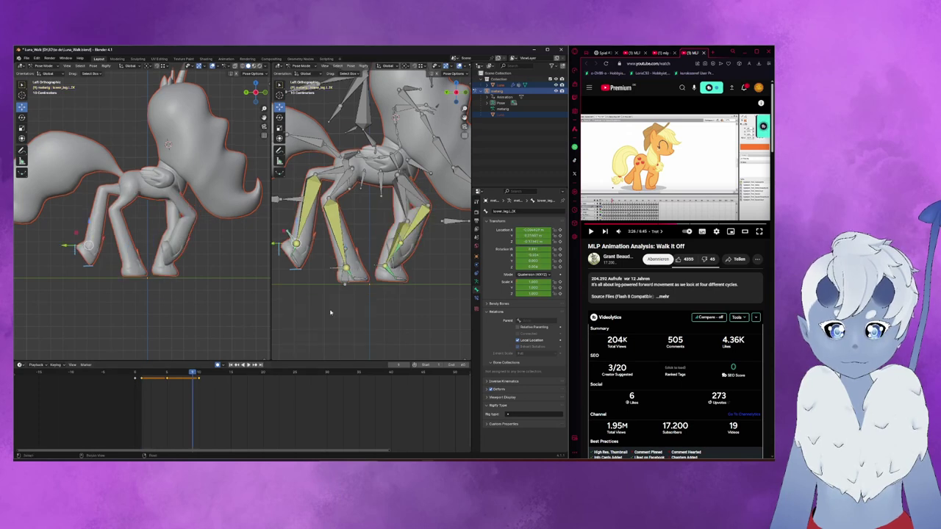
- Slide the toe bone along X and key it, then raise and key the foreleg IK at frame 10
click(392, 266)
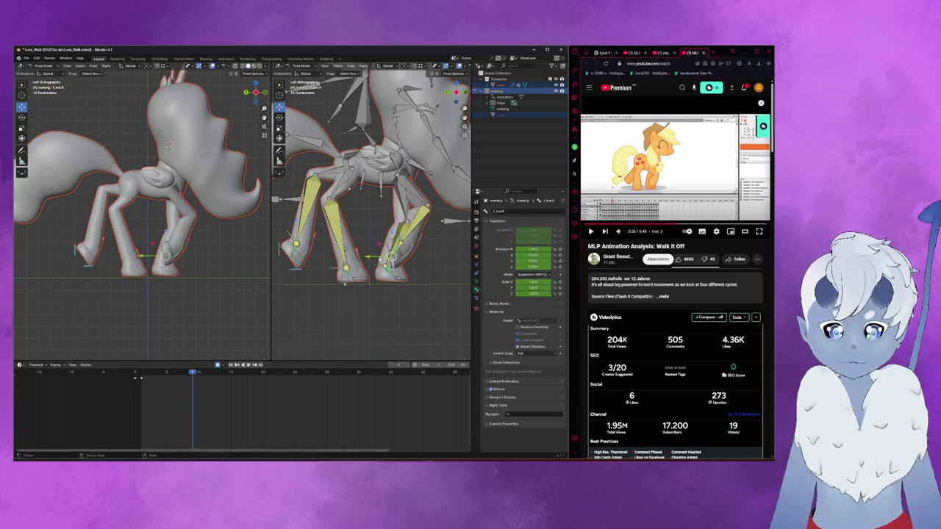
drag(371, 258, 388, 258)
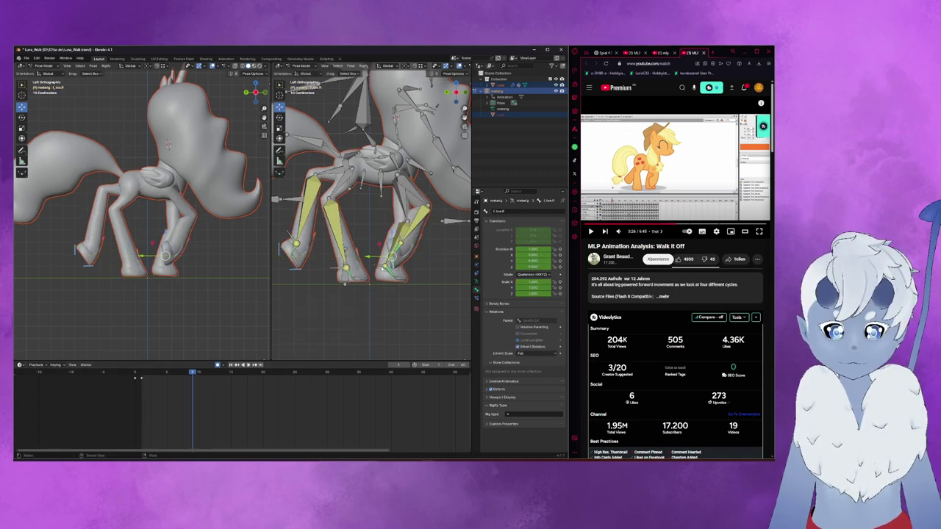
key(i)
click(384, 264)
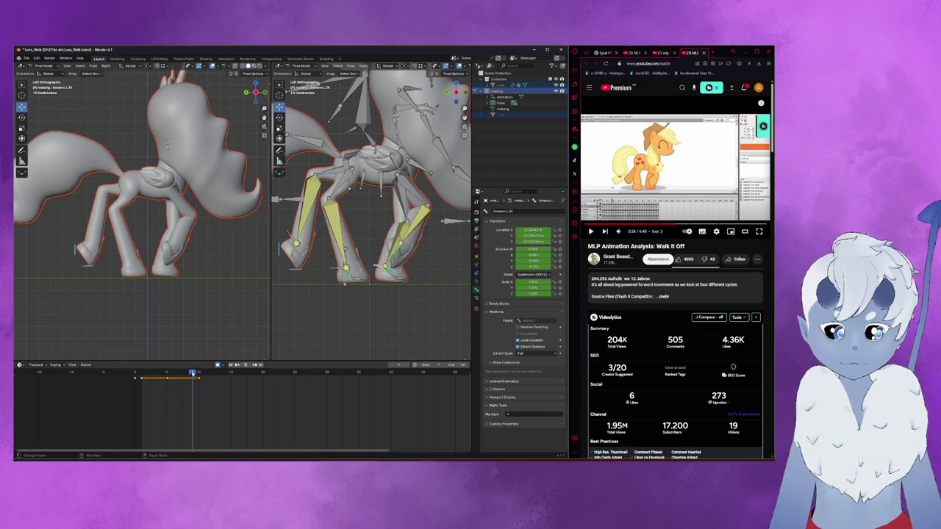
key(Right)
drag(362, 272, 384, 247)
key(i)
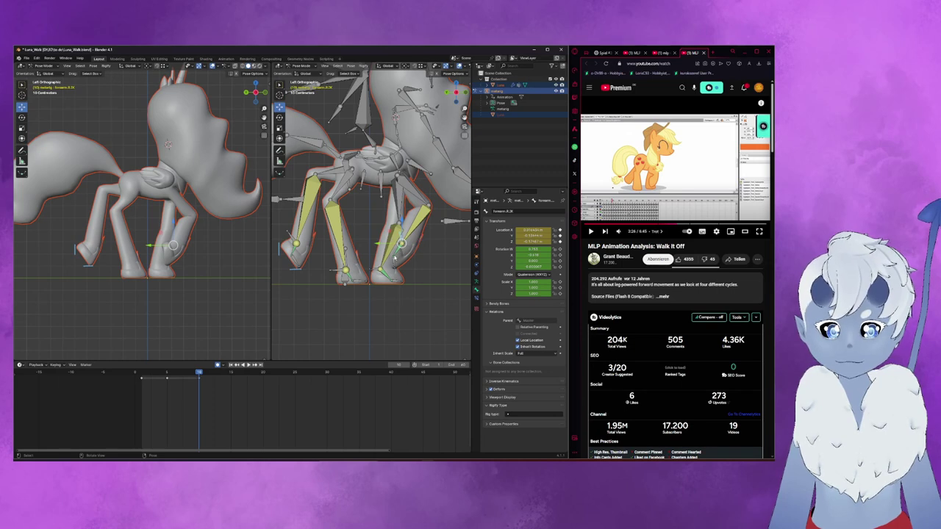
- Review frames 1–12, then lift the left foreleg IK control and shift it along Y
click(141, 373)
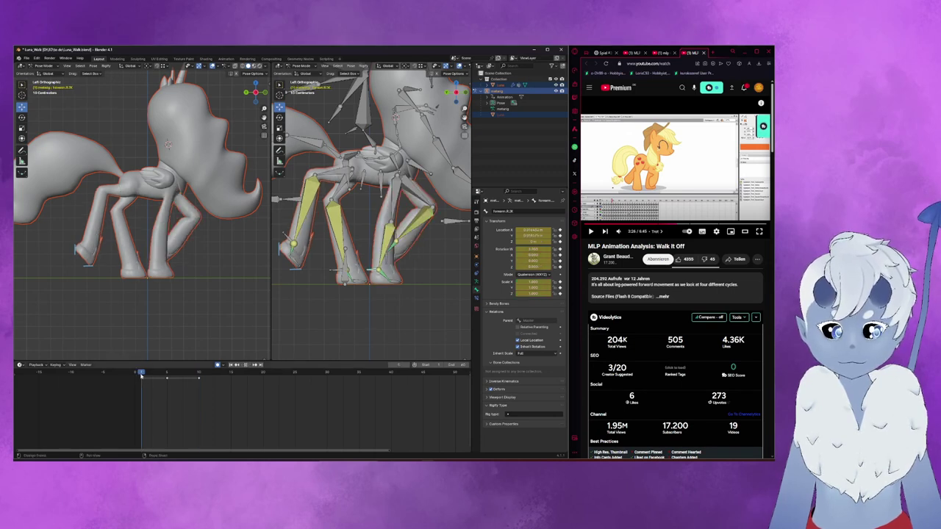
mouse_move(141, 373)
mouse_down()
mouse_move(199, 374)
mouse_move(141, 374)
mouse_up()
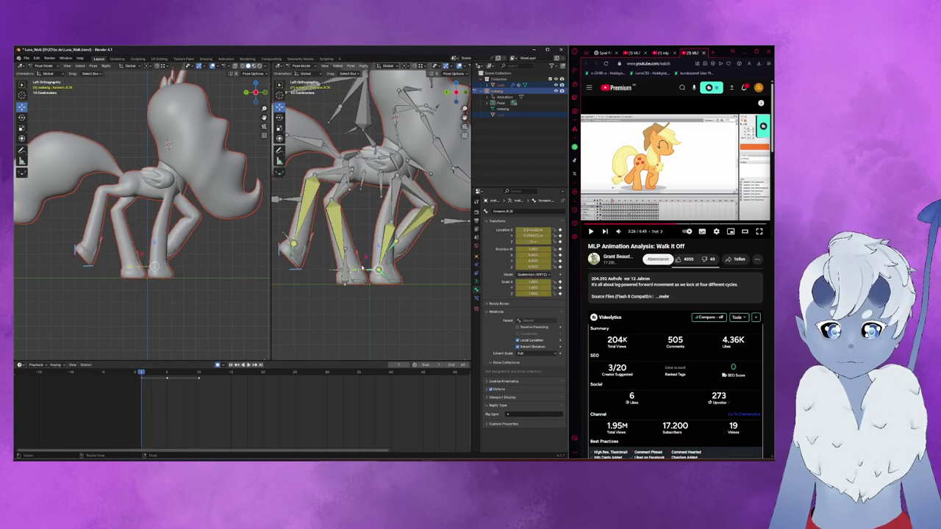
drag(379, 268, 396, 241)
key(g)
key(y)
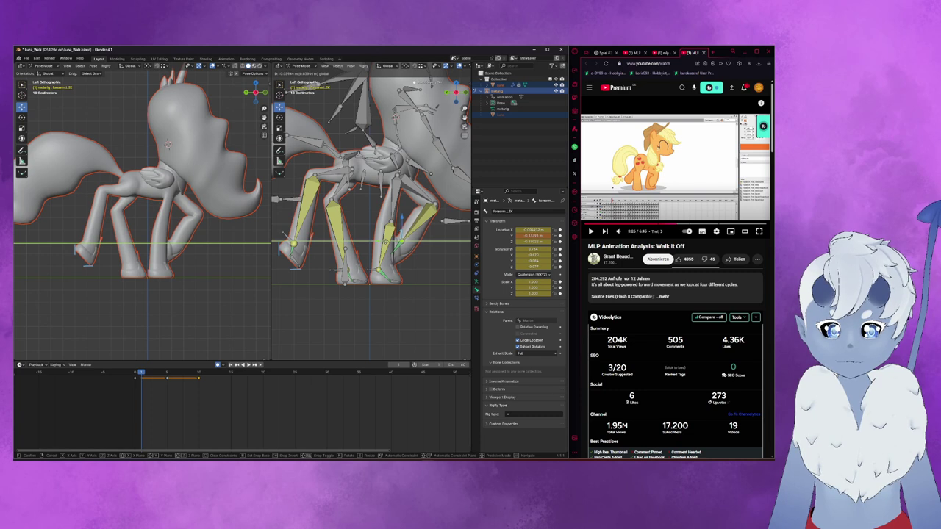
click(385, 243)
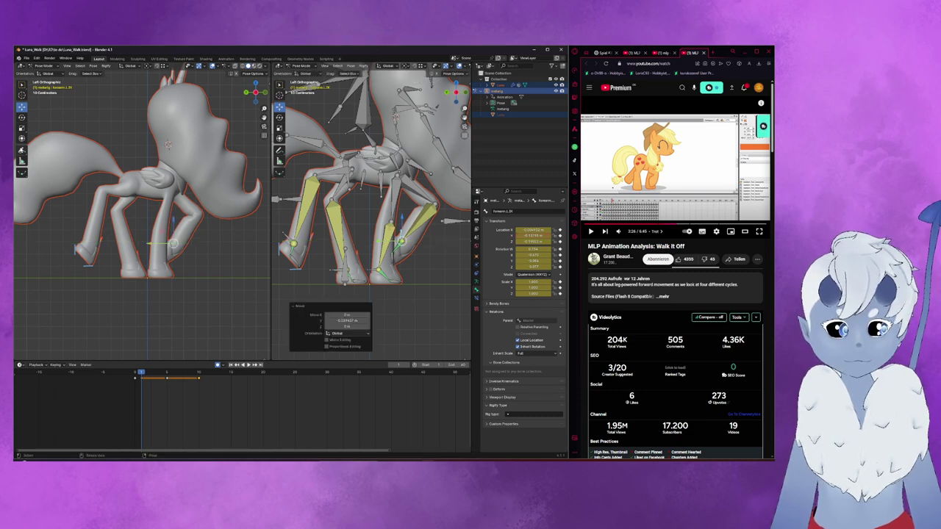
- With the Annotate tool active, review the walk from frame 1 through frame 15
click(21, 149)
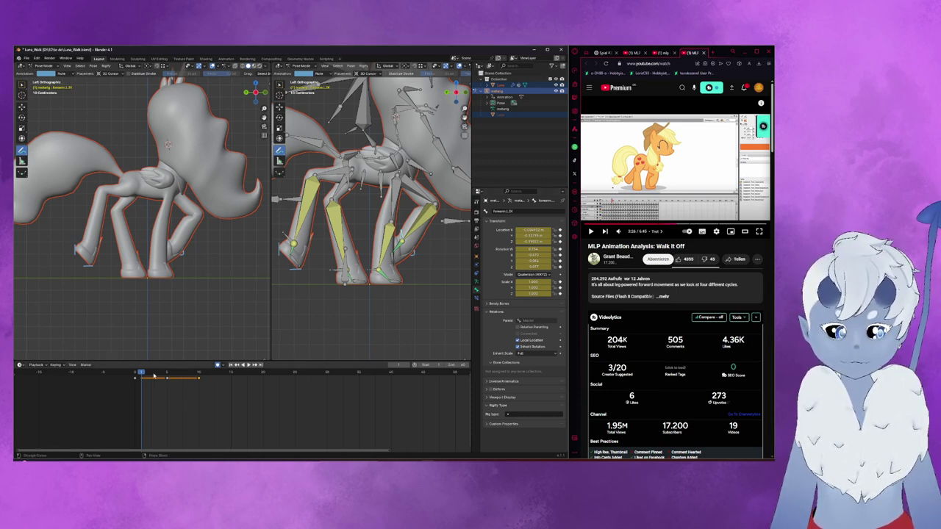
drag(142, 374, 199, 374)
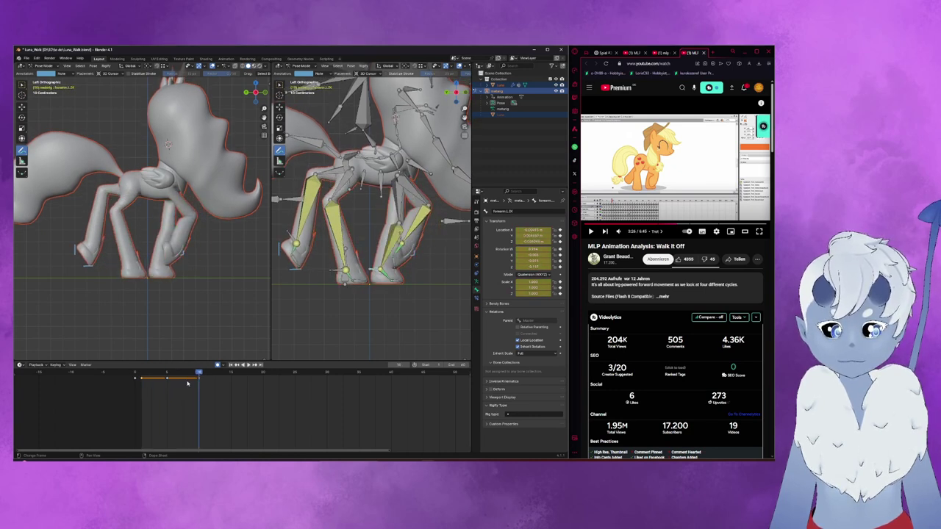
drag(187, 383, 229, 378)
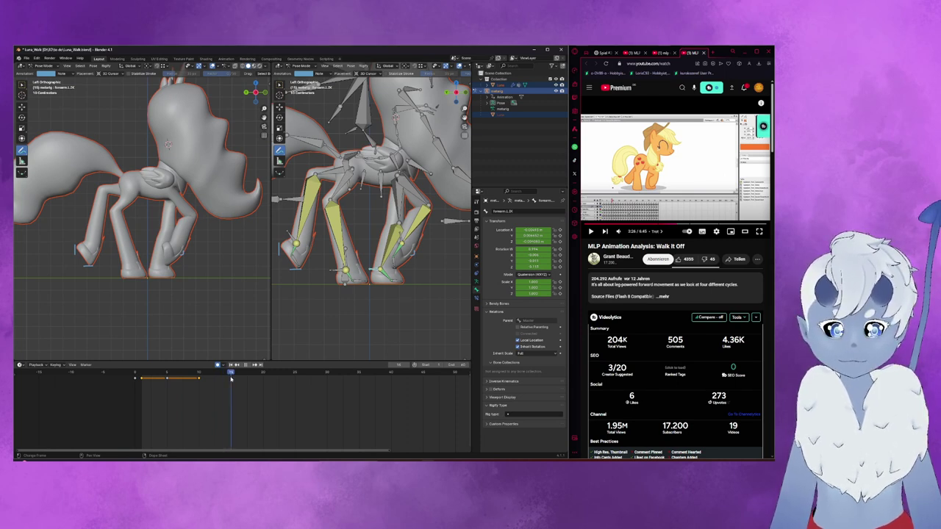
- Jump the reference video ahead and play/pause it to catch a stride
mouse_move(646, 225)
click(684, 225)
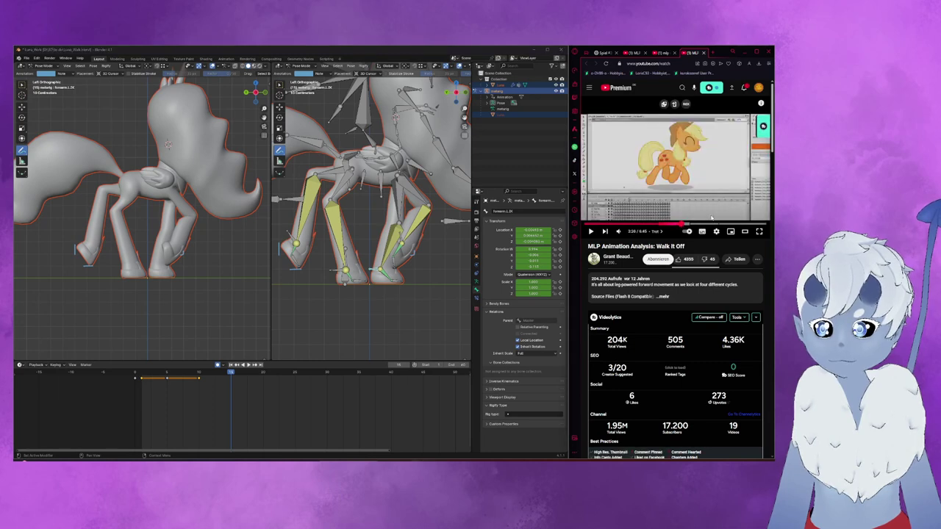
click(686, 209)
click(686, 210)
click(686, 209)
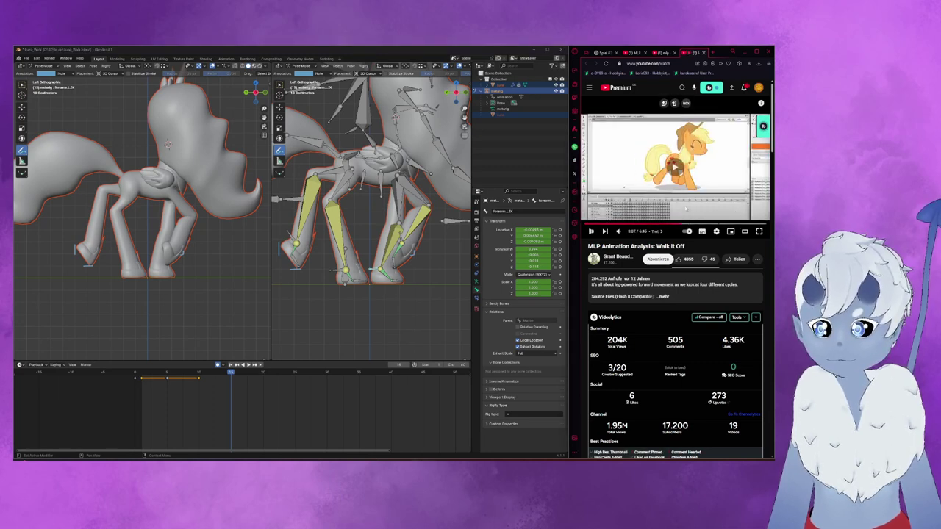
click(686, 209)
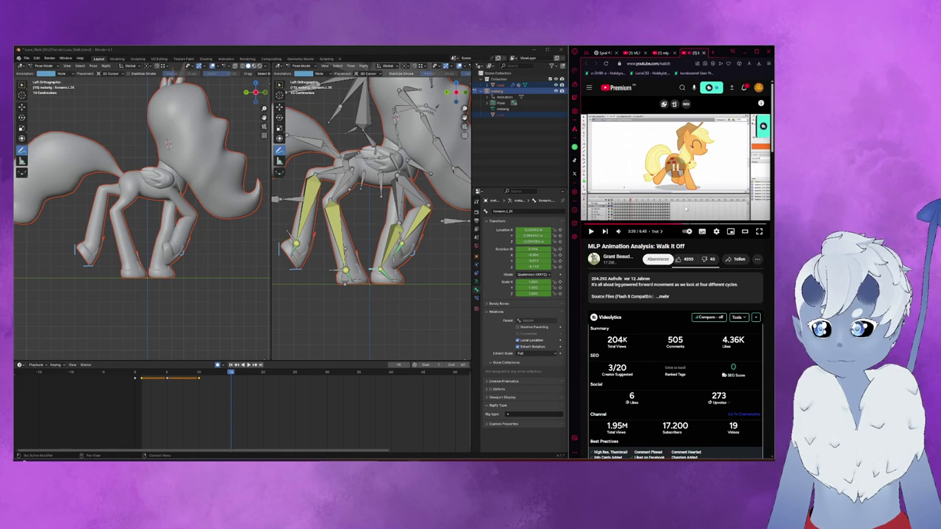
click(21, 107)
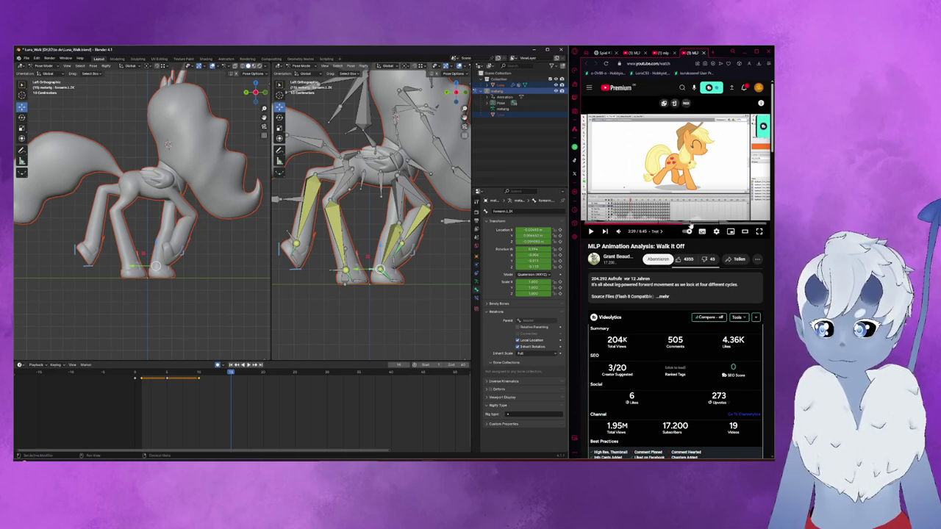
- Replay the reference from 3:26 to 3:27, then seek to 3:29 and play
drag(683, 224, 677, 224)
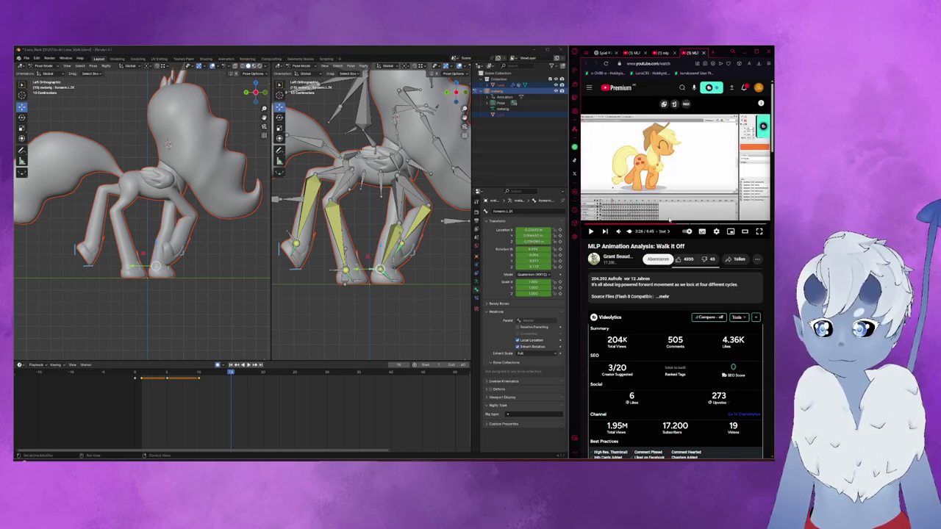
click(590, 232)
click(590, 233)
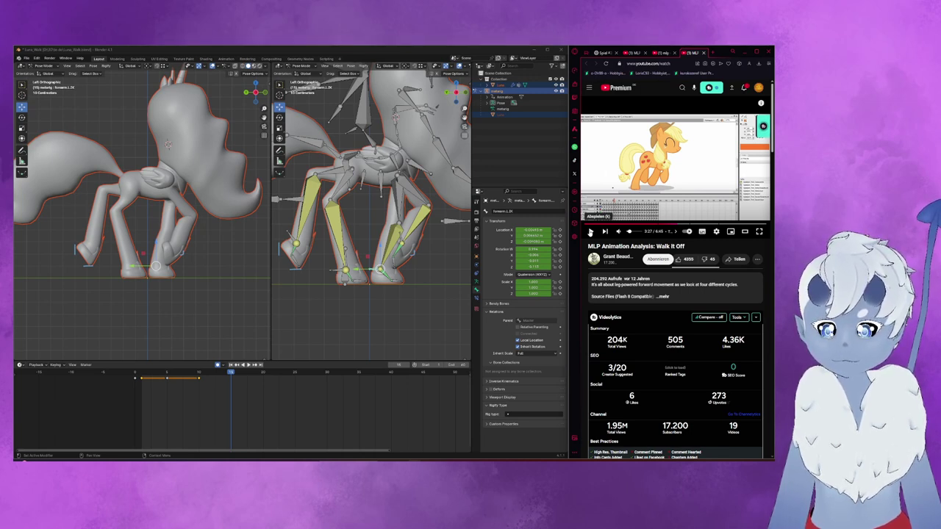
click(589, 232)
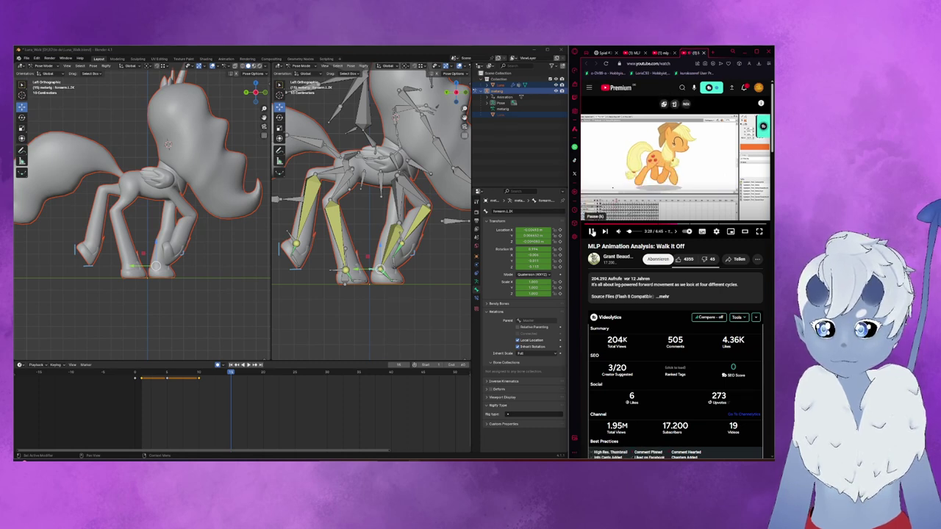
click(592, 232)
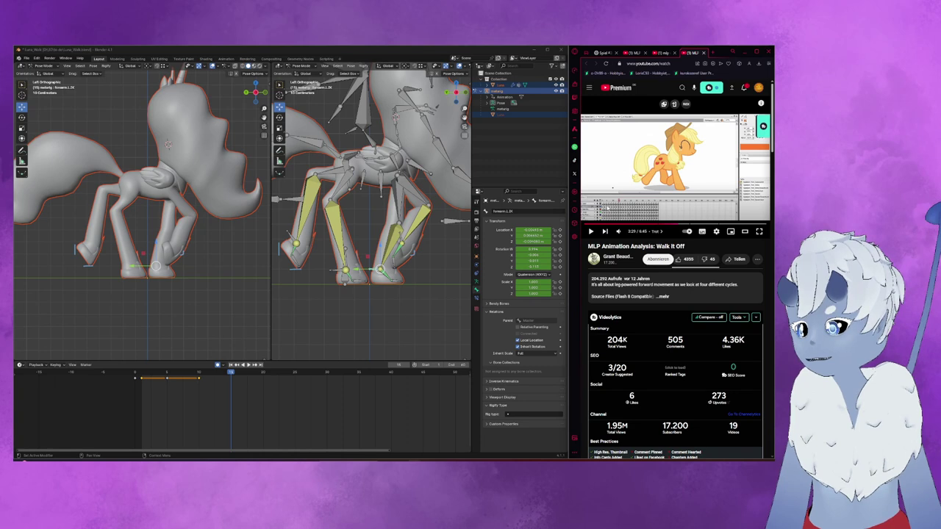
drag(629, 230, 666, 224)
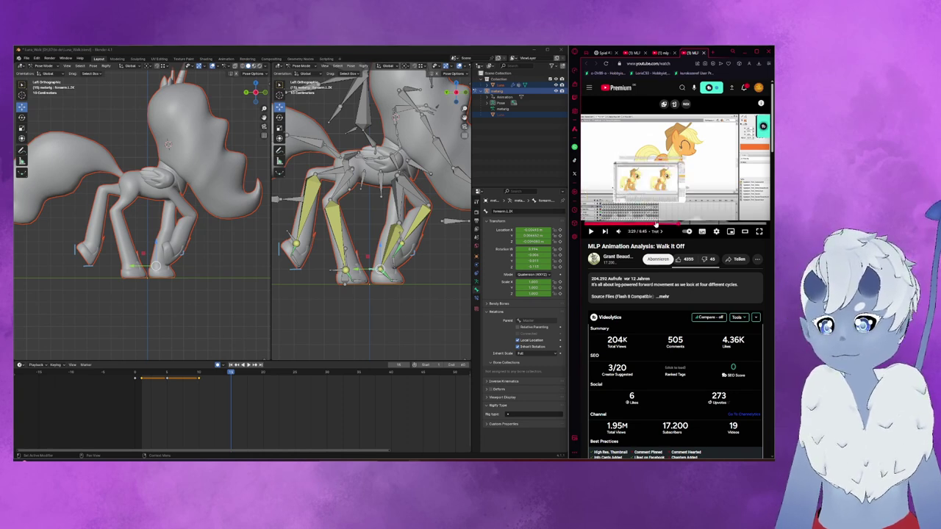
click(590, 232)
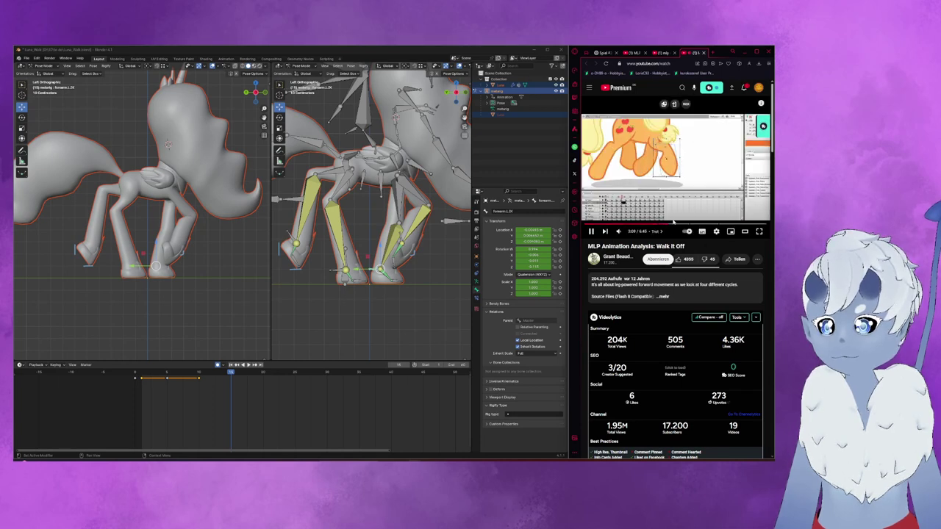
- Step through the reference from 3:17, pause at 3:28, and lift the rear foot controller
click(672, 223)
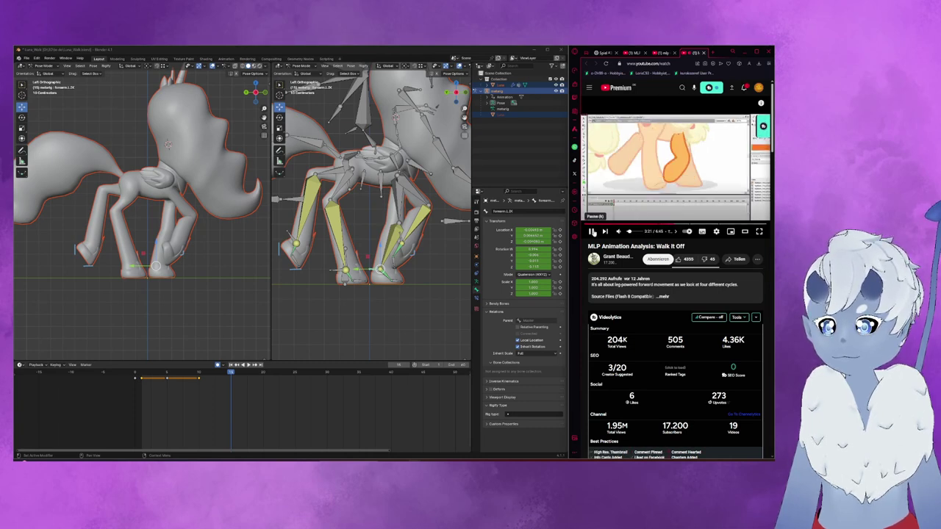
click(592, 231)
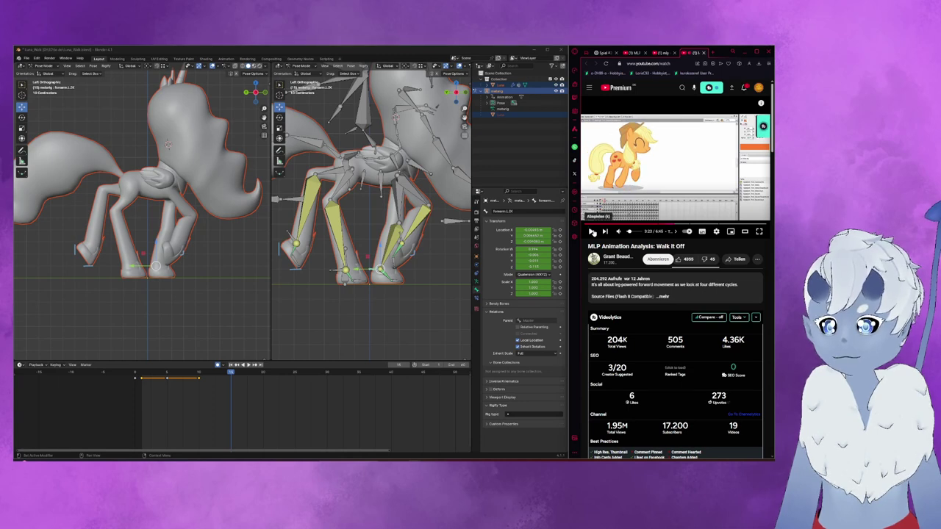
click(592, 231)
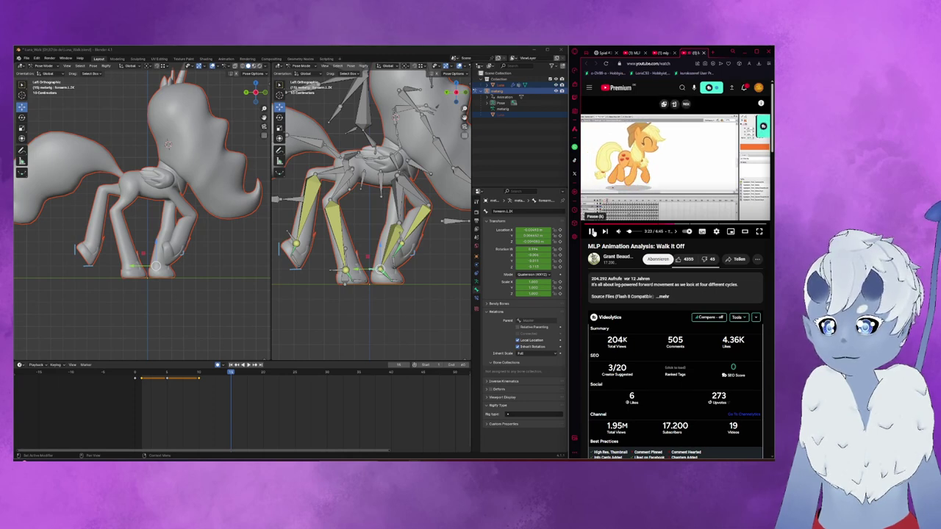
click(592, 232)
click(592, 232)
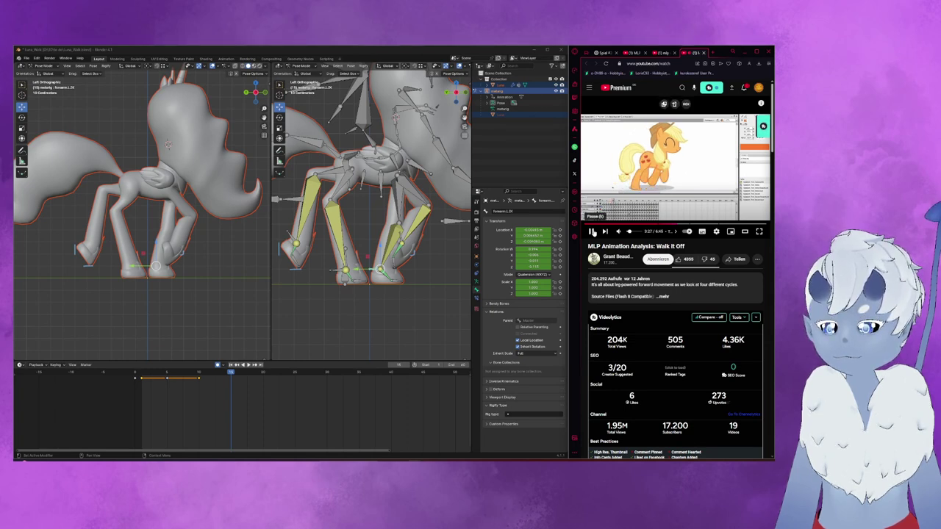
click(593, 232)
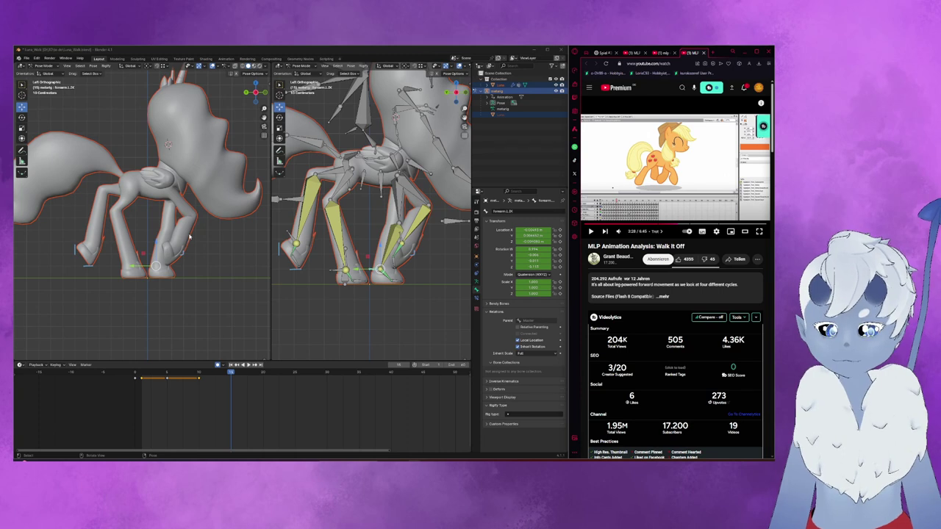
drag(380, 270, 400, 244)
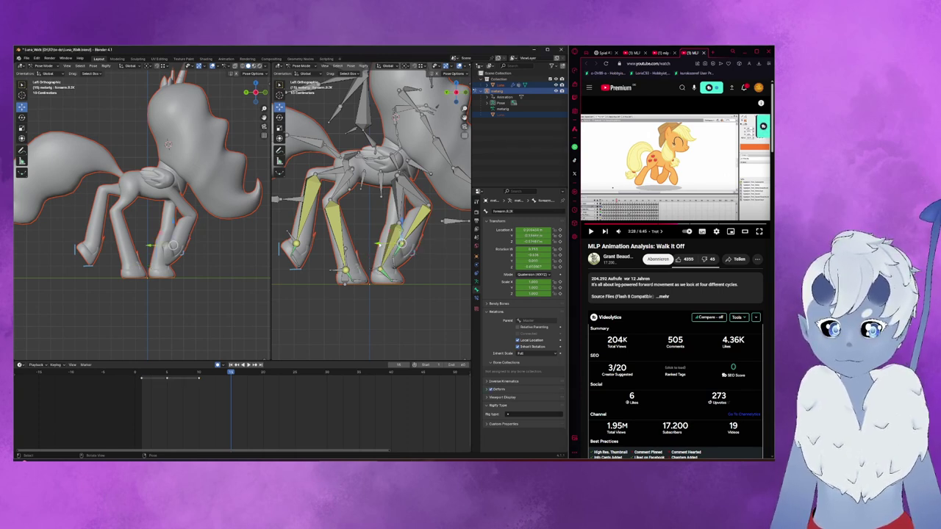
- Push the rear foot controller forward, tilt it 25.9°, and rotate it after a Y move
drag(402, 244, 429, 249)
click(438, 233)
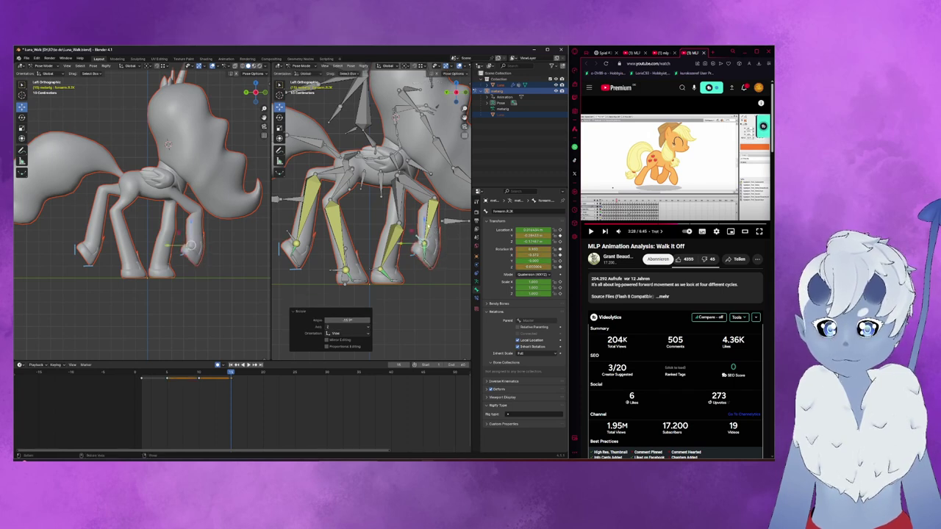
key(g)
key(y)
key(g)
key(y)
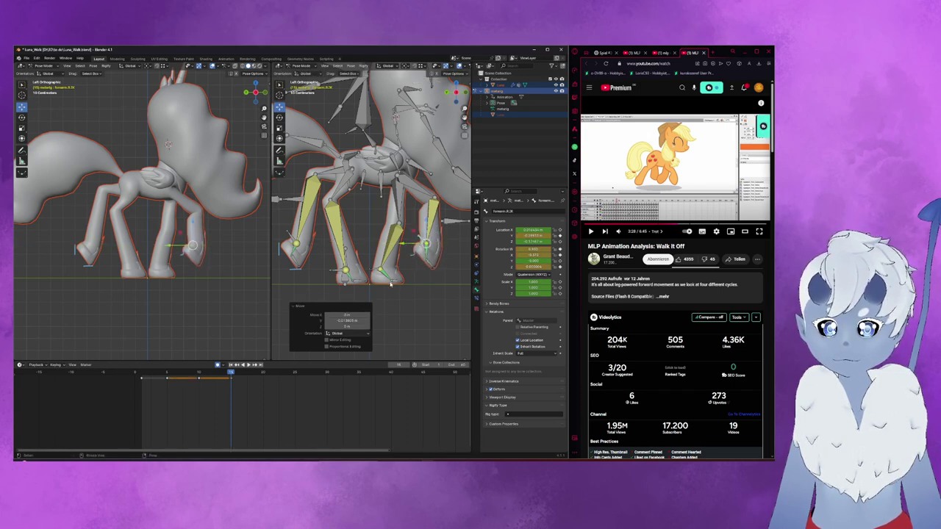
key(r)
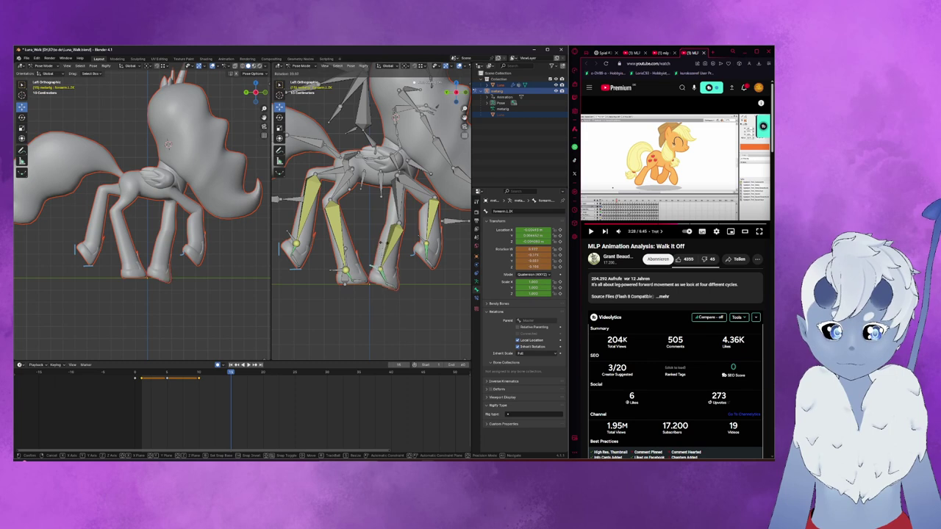
click(395, 255)
- Raise the foot bone vertically and rotate it into place
key(g)
key(z)
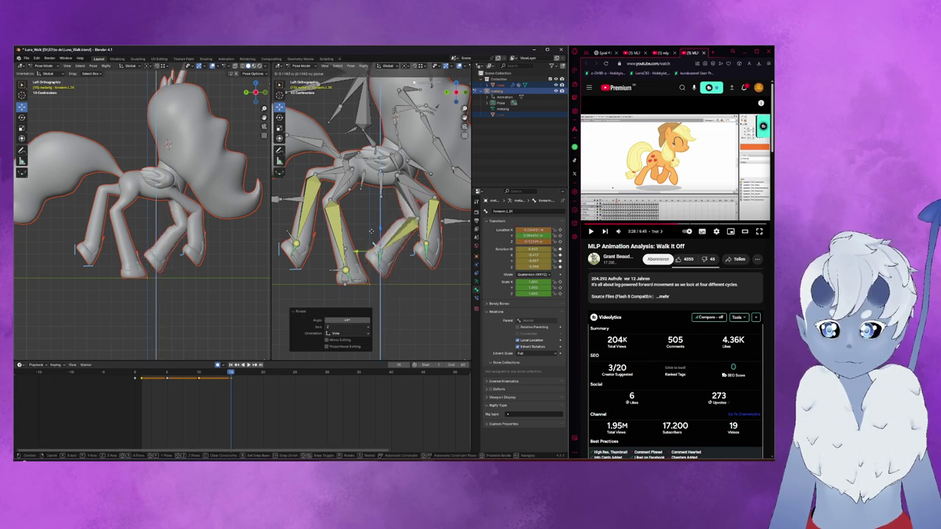
click(371, 228)
key(r)
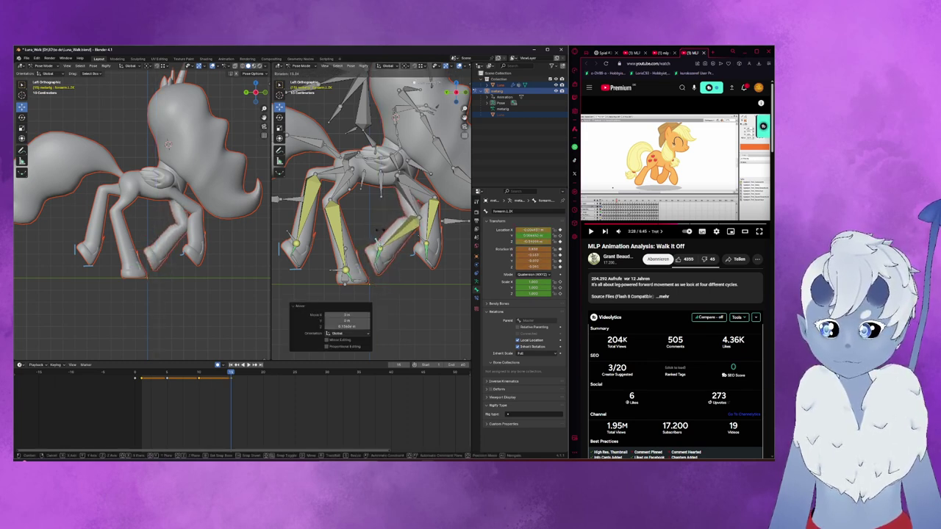
click(376, 230)
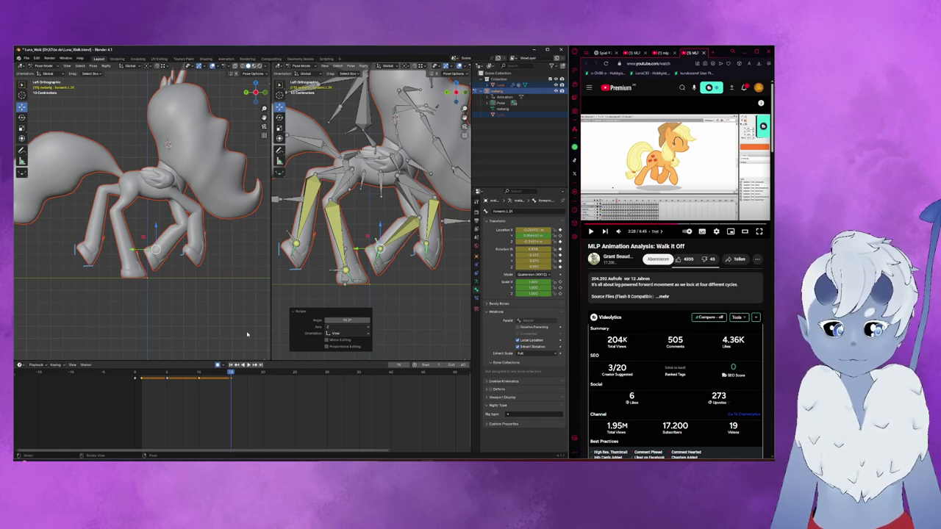
- At an earlier frame, move the front leg's IK target along X and restore the side view
click(167, 372)
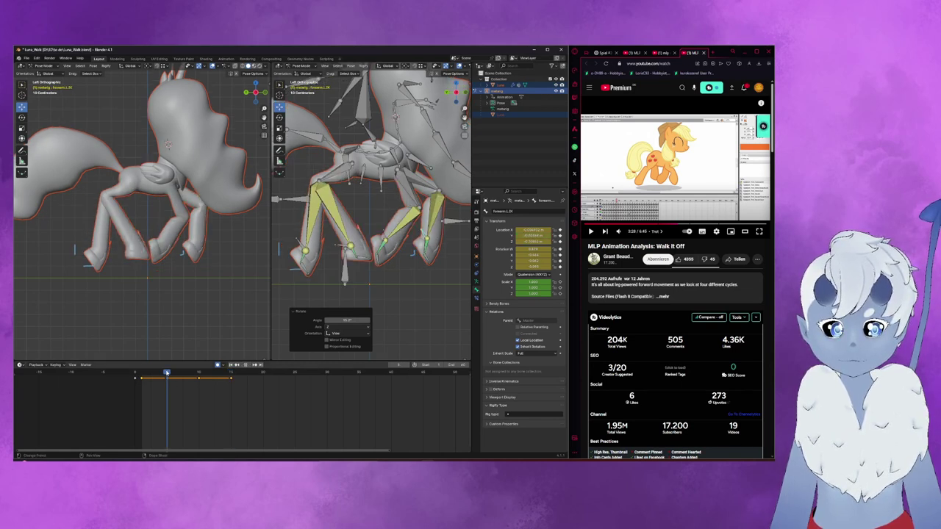
mouse_move(346, 280)
middle_down()
mouse_move(351, 305)
mouse_move(307, 295)
mouse_move(336, 299)
middle_up()
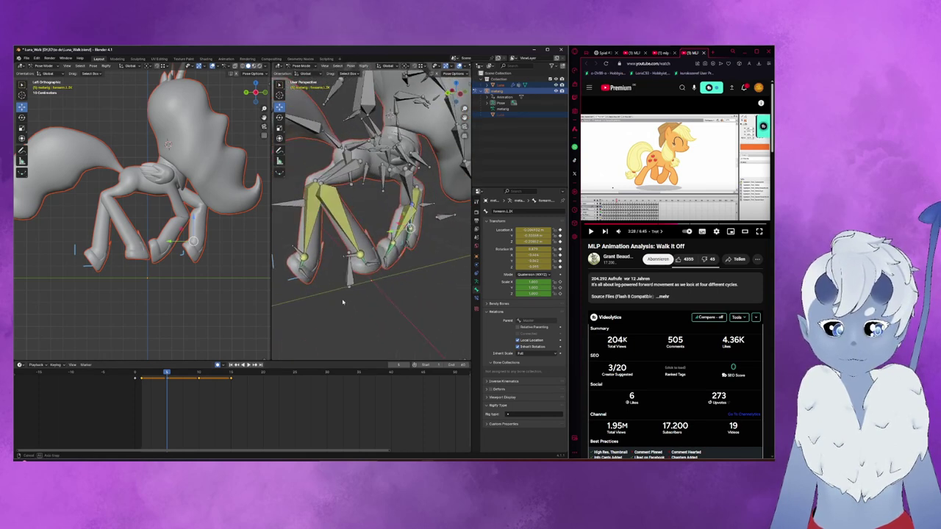
click(451, 219)
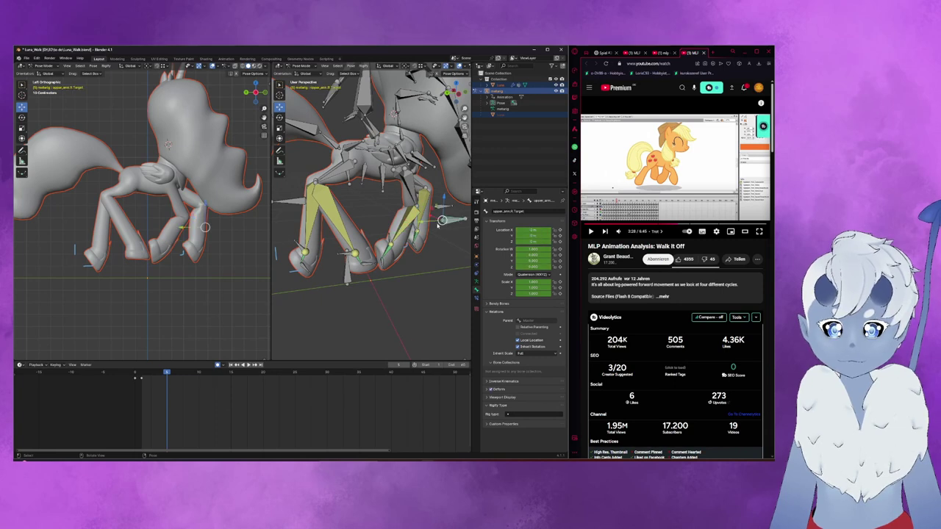
middle_drag(452, 219, 435, 210)
key(g)
key(x)
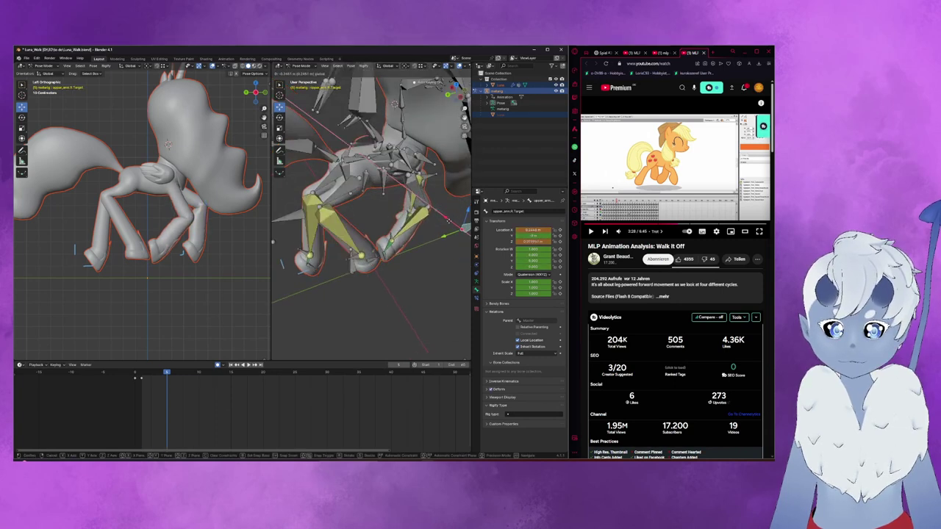
click(422, 262)
key(ctrl+KP_3)
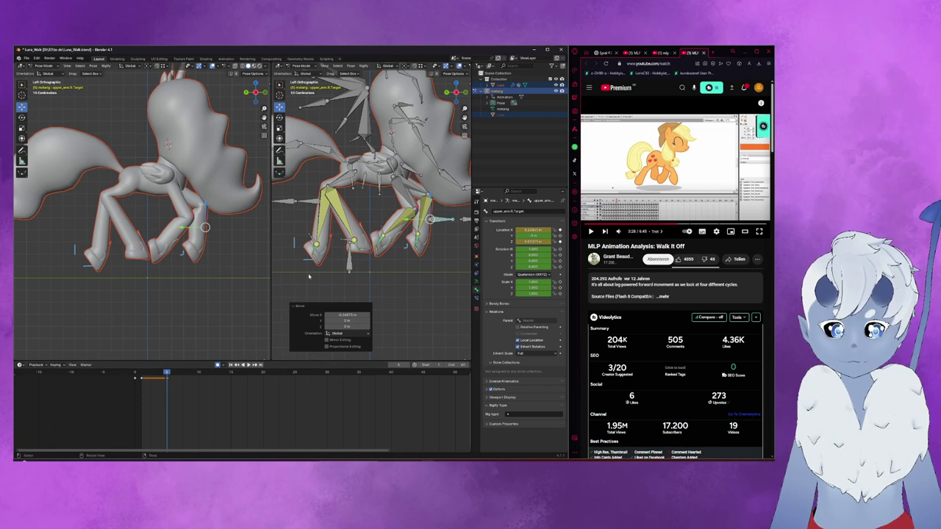
- Keyframe all bones, play the step, and set the current frame to about 5
key(a)
key(space)
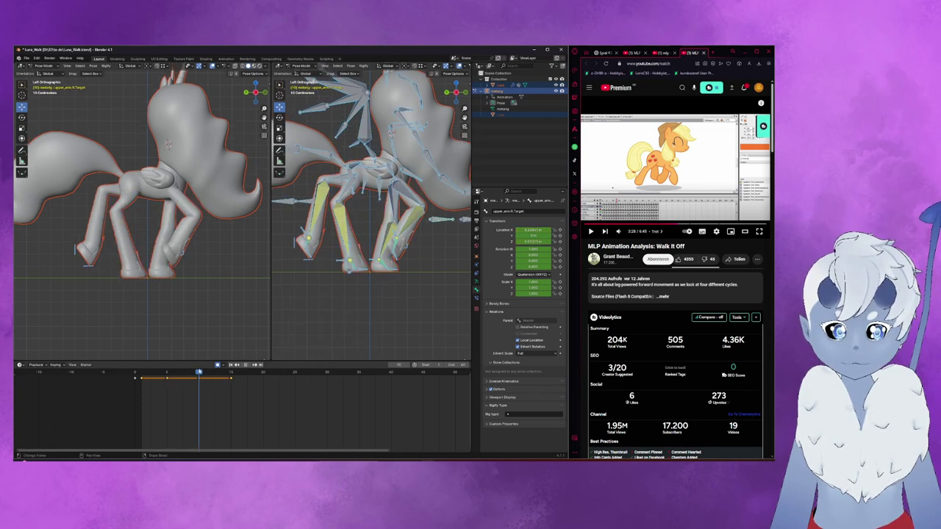
mouse_move(349, 203)
middle_down()
mouse_move(323, 229)
mouse_move(352, 221)
middle_up()
click(124, 375)
drag(126, 375, 168, 374)
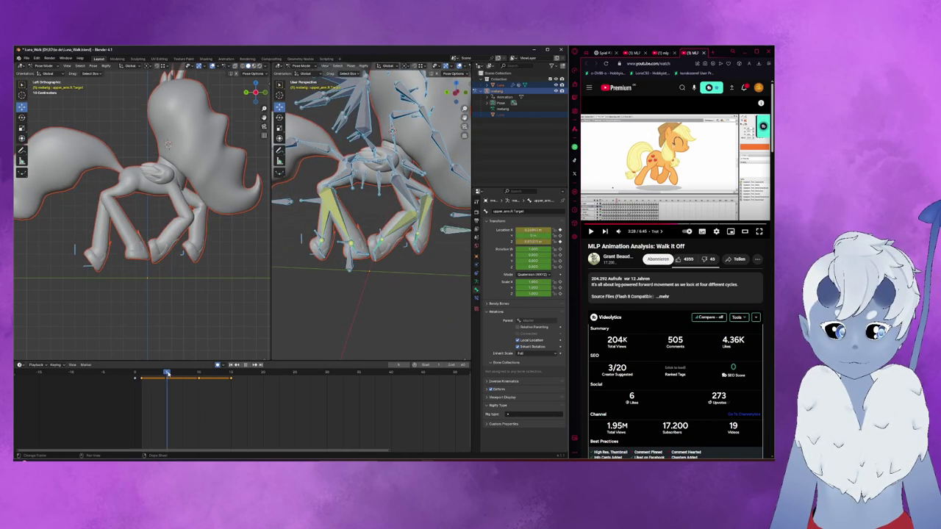
middle_drag(433, 239, 453, 235)
- Retime the keyframes around frames 0–5 by moving them in the Dope Sheet
drag(129, 372, 152, 382)
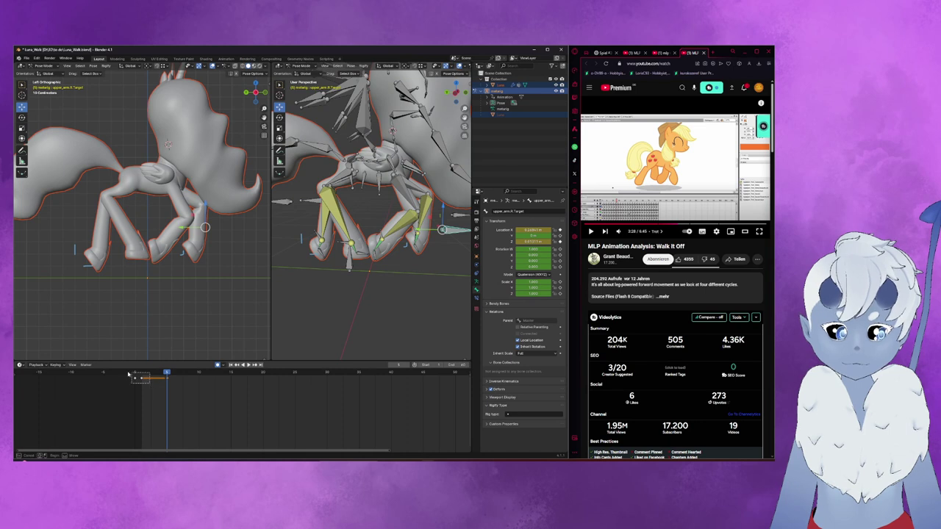
key(g)
click(139, 377)
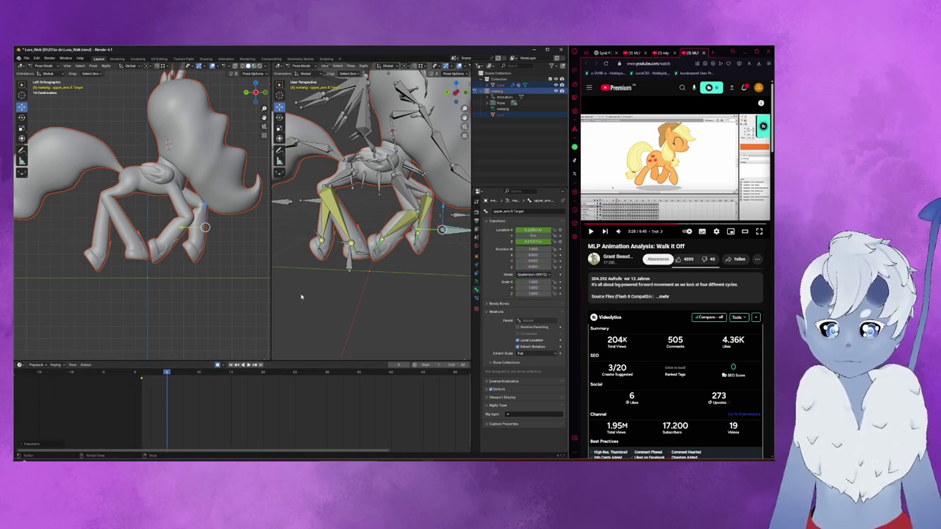
middle_drag(294, 294, 306, 298)
- Select all rig bones and move them at a later frame
key(a)
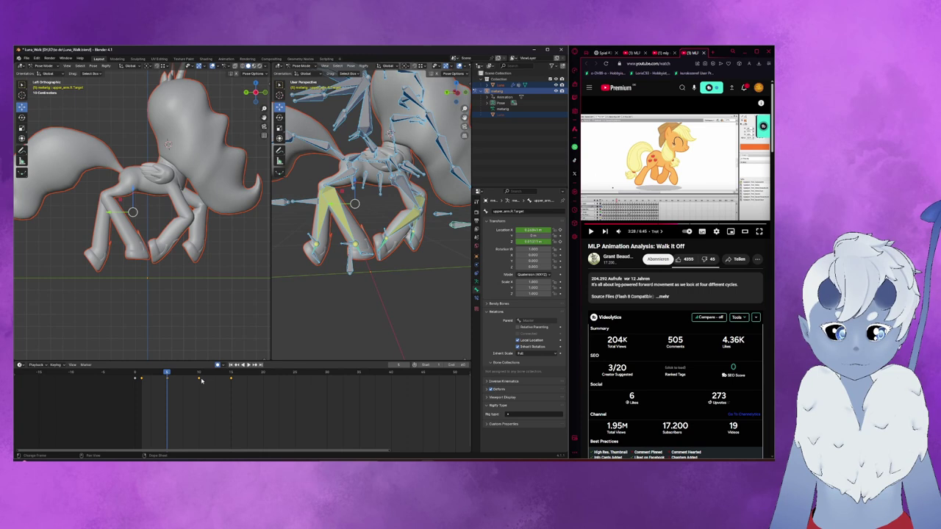
click(231, 372)
mouse_move(421, 289)
middle_down()
mouse_move(416, 302)
mouse_move(416, 285)
middle_up()
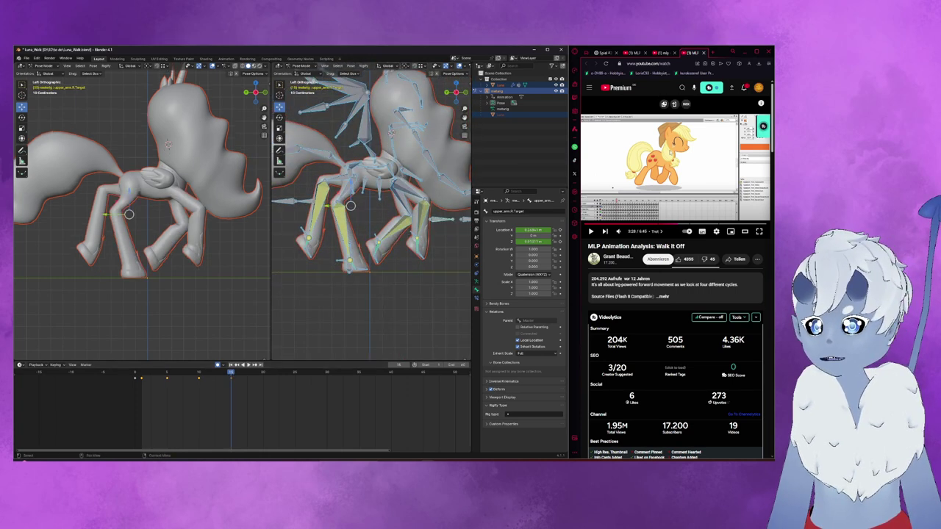
mouse_move(659, 158)
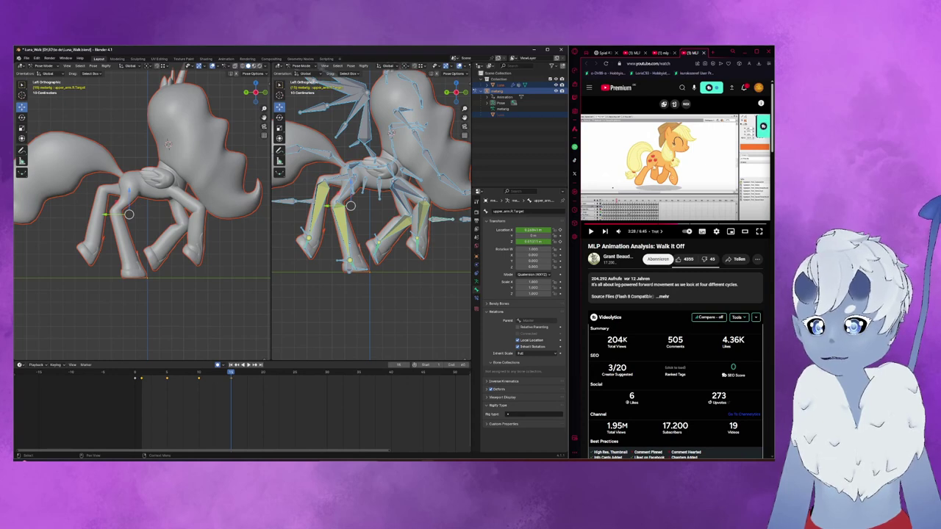
key(g)
click(351, 206)
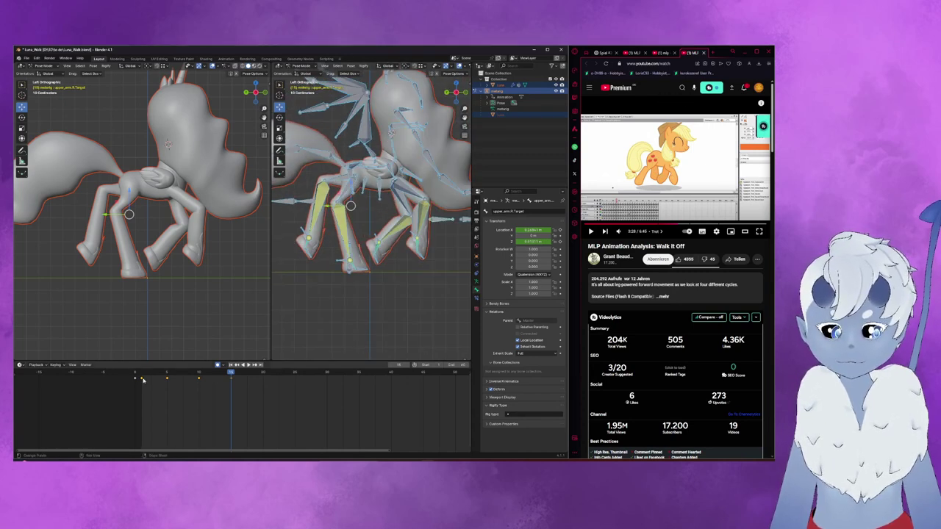
- Scrub from frame 5 back to frame 1 and play the walk animation
click(167, 373)
middle_drag(168, 338, 178, 368)
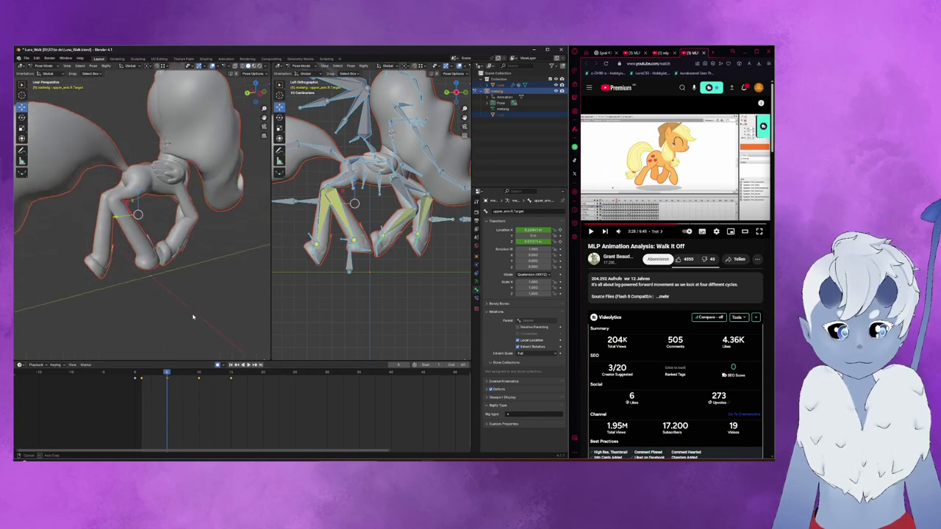
mouse_move(166, 373)
mouse_down()
mouse_move(154, 374)
mouse_move(167, 375)
mouse_up()
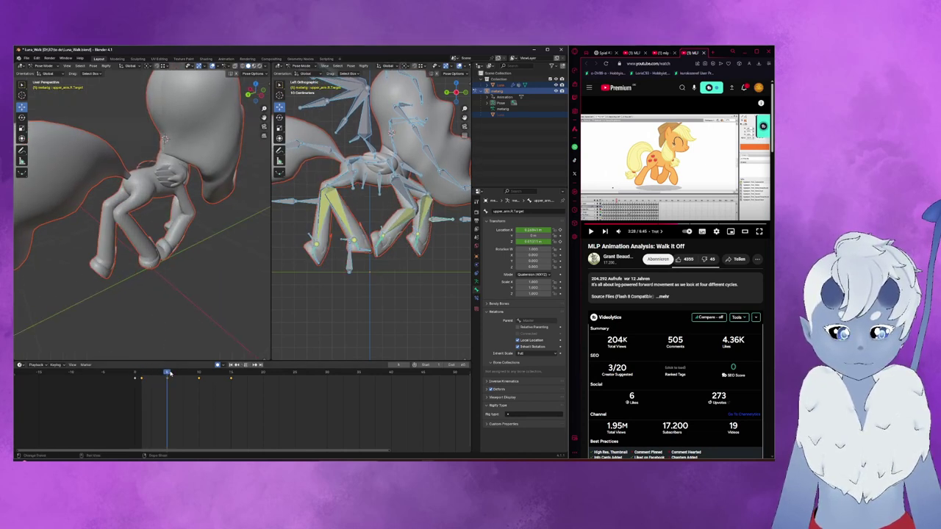
mouse_move(169, 374)
mouse_down()
mouse_move(135, 375)
mouse_move(208, 379)
mouse_move(142, 383)
mouse_up()
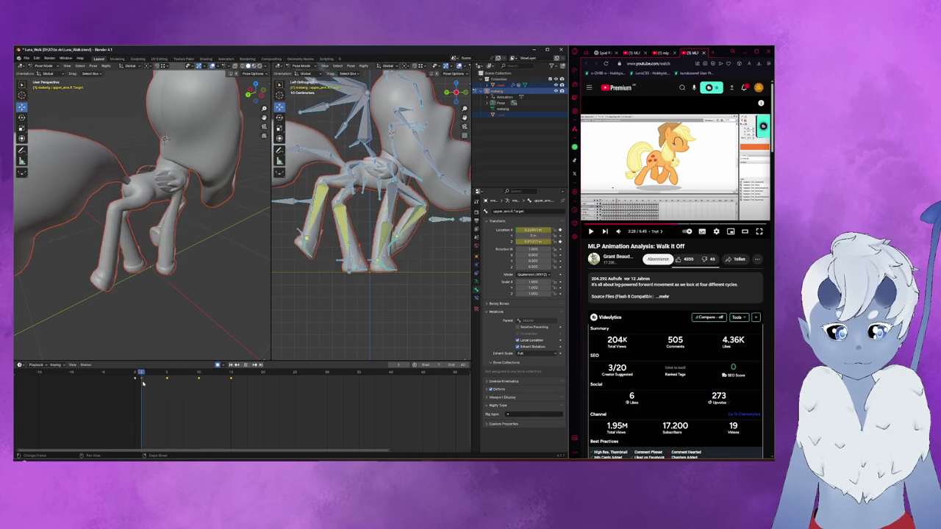
click(248, 365)
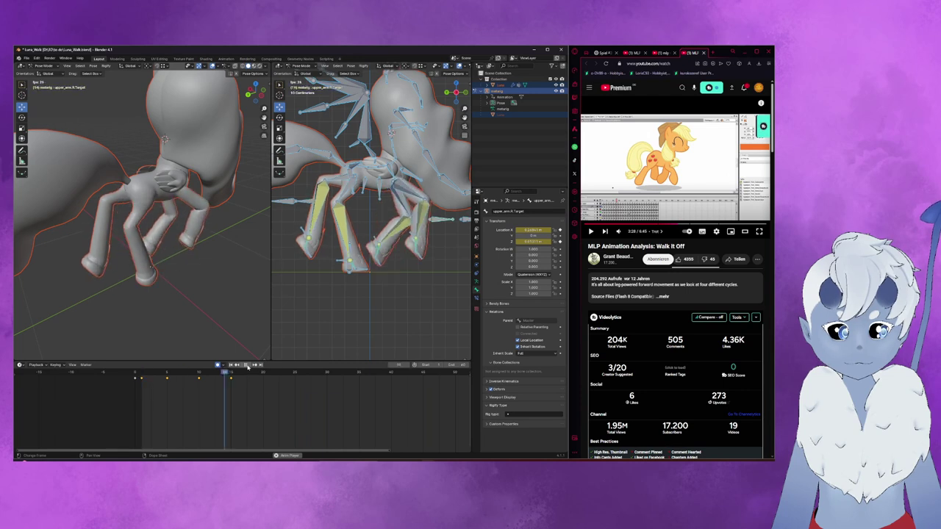
- Stop playback and set the timeline End frame to 20
key(space)
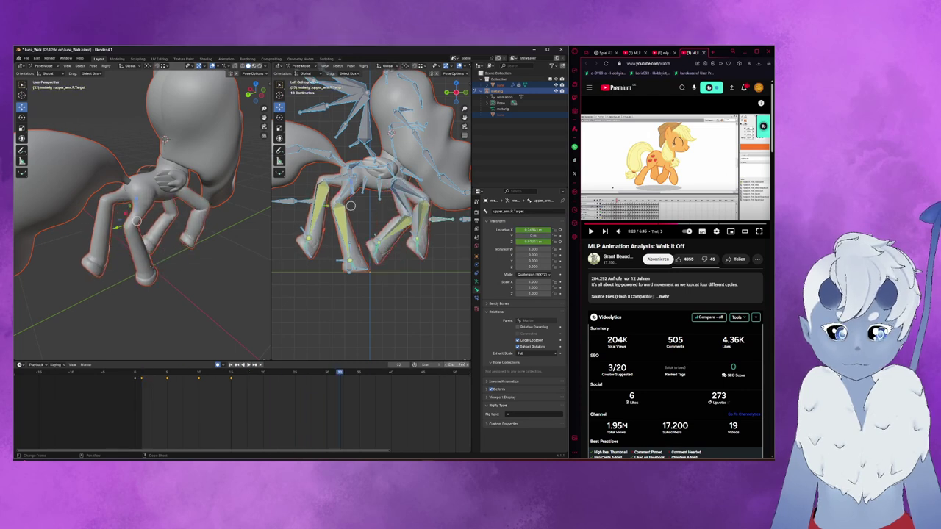
key(Return)
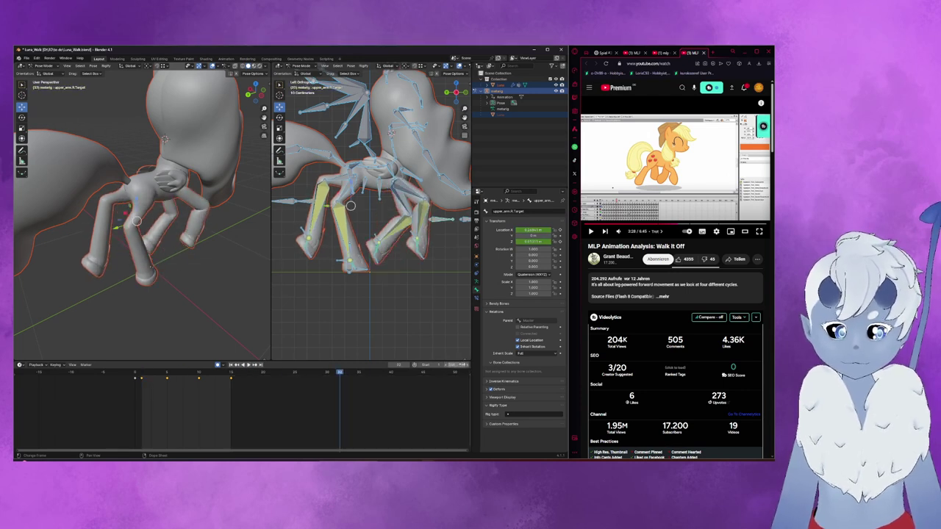
click(466, 365)
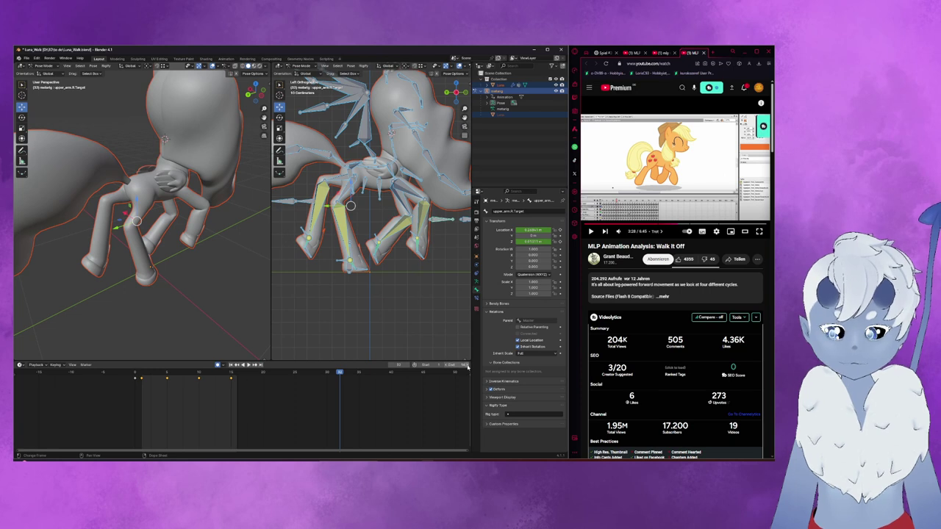
click(451, 365)
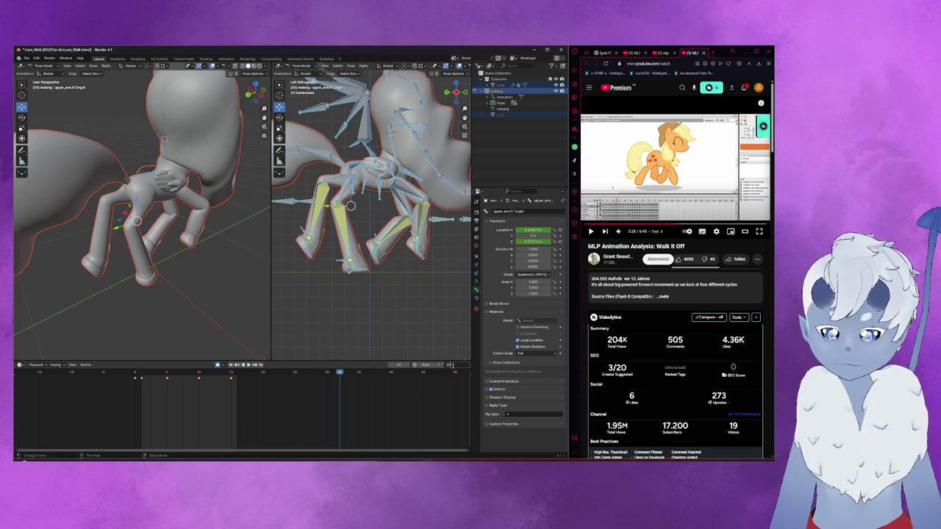
text(20)
key(Return)
- Preview the 20-frame cycle, scrub to about frame 6, and select the lower-leg IK bone
click(249, 365)
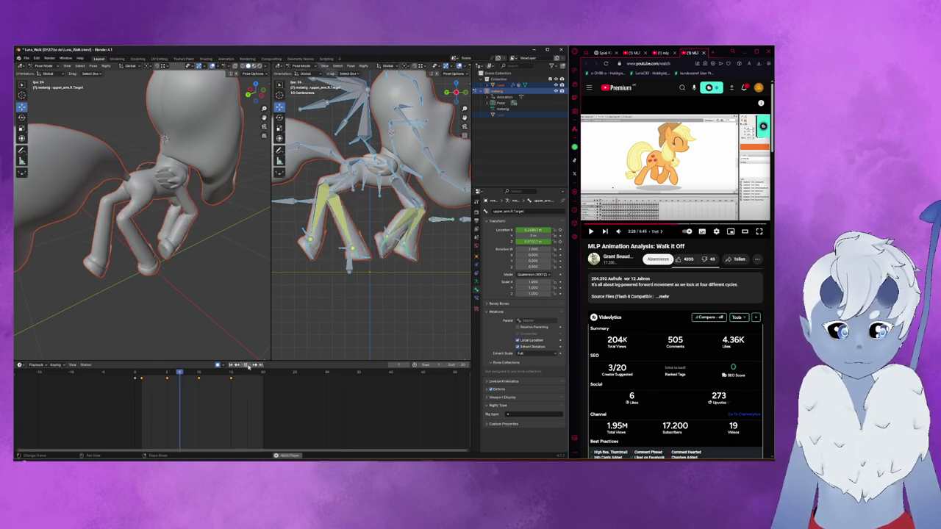
click(249, 365)
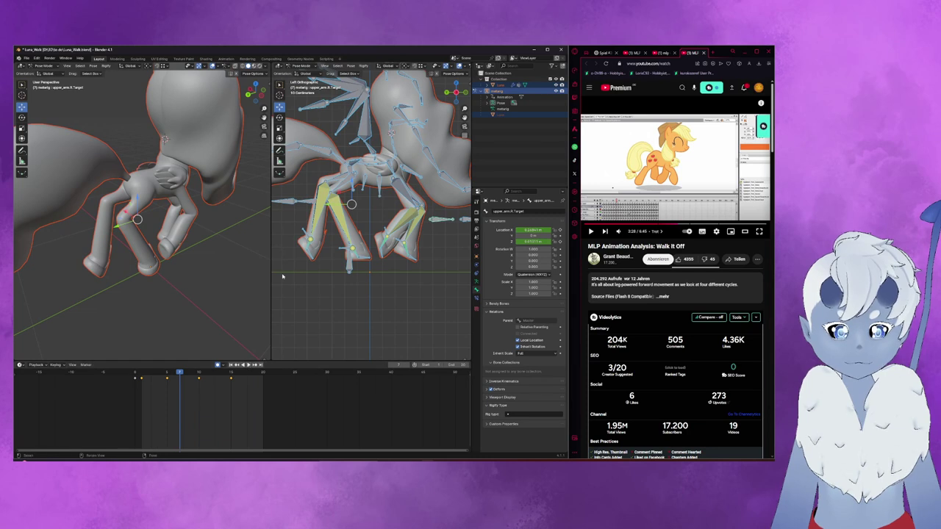
click(161, 373)
drag(163, 377, 137, 380)
key(r)
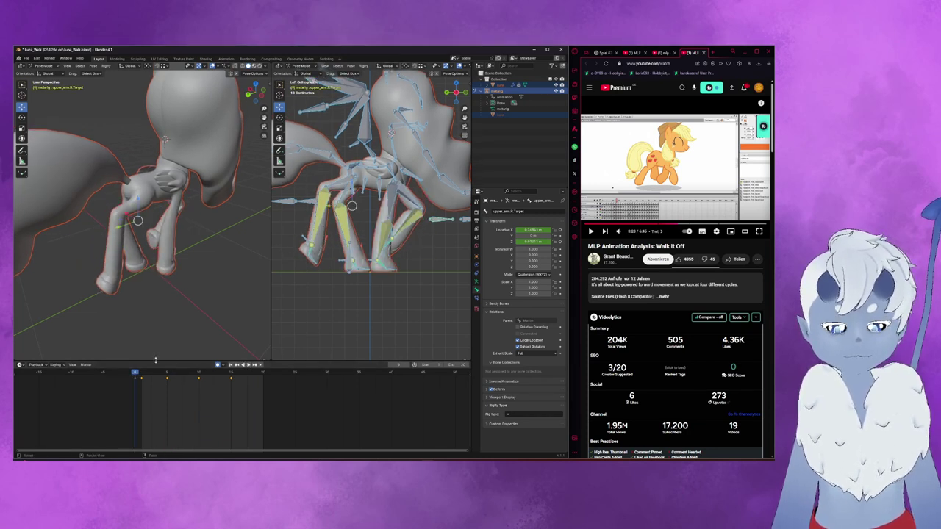
middle_drag(136, 319, 134, 350)
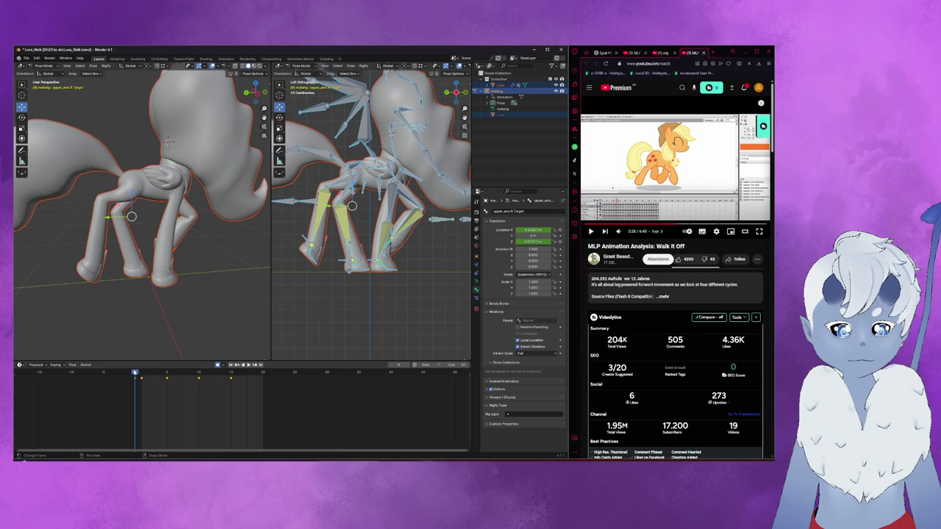
mouse_move(135, 373)
mouse_down()
mouse_move(238, 380)
mouse_move(135, 385)
mouse_move(263, 380)
mouse_up()
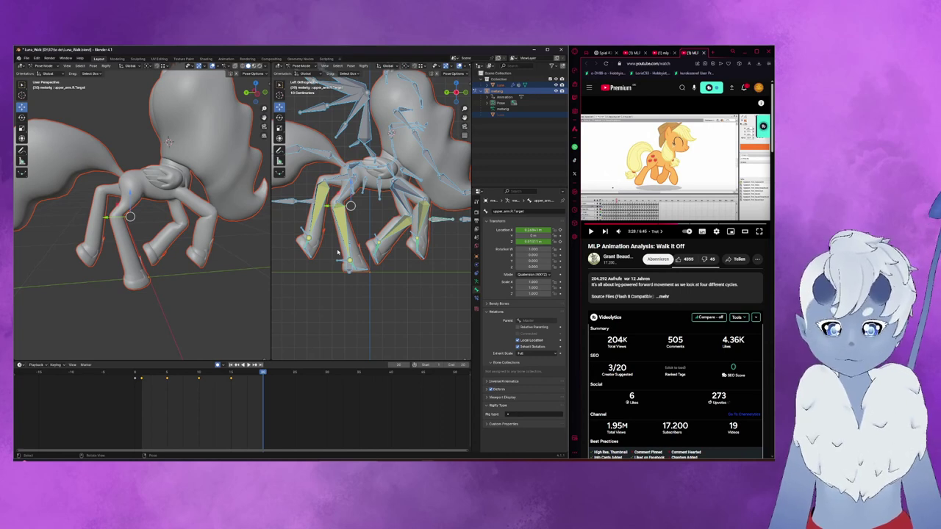
click(308, 238)
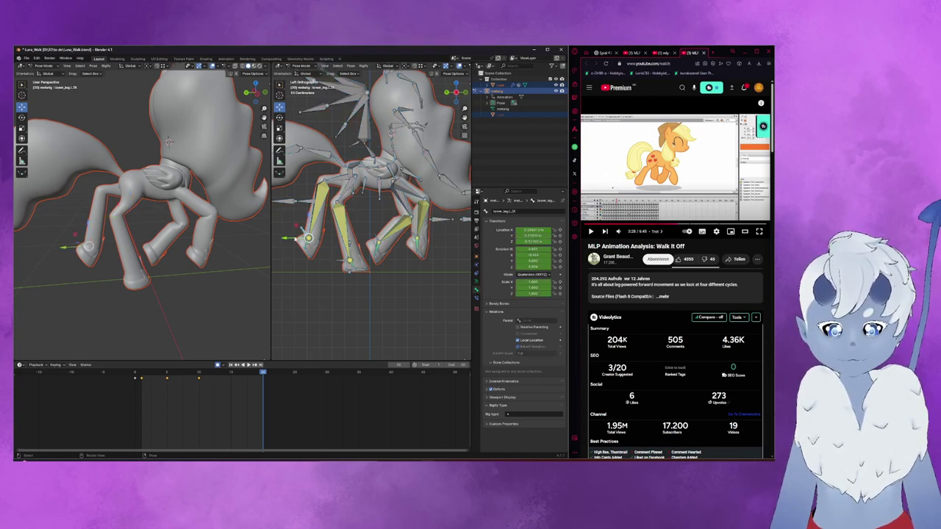
- Move the lower-leg IK bone along Y, rotate it, and shift forearm.L.IK along Y
key(g)
key(y)
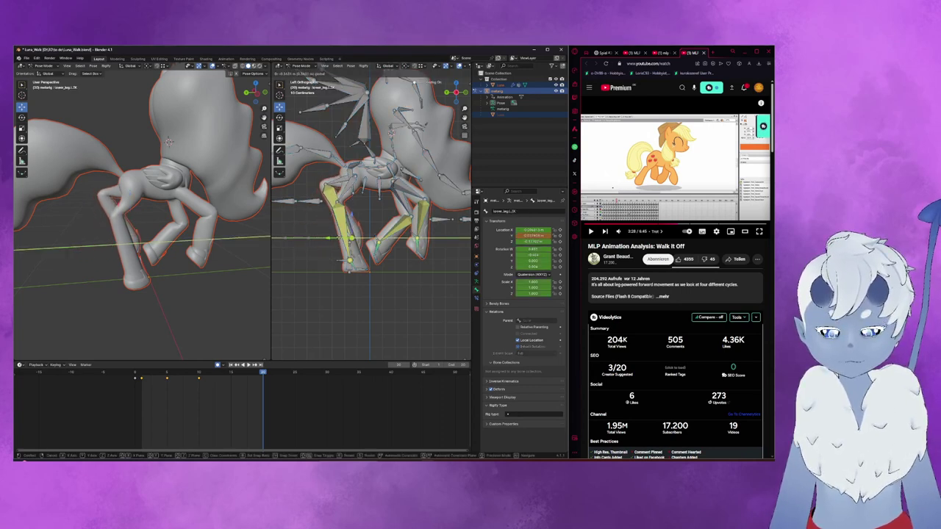
click(359, 225)
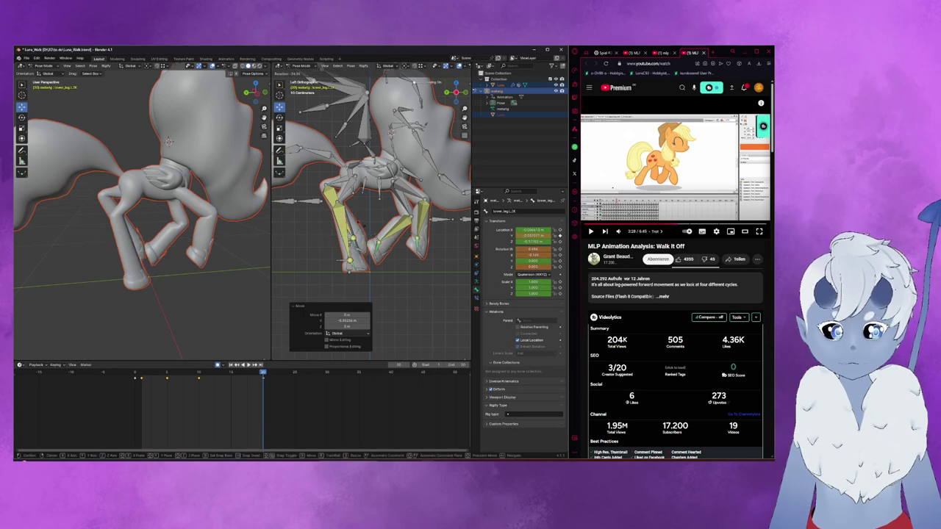
key(r)
click(369, 250)
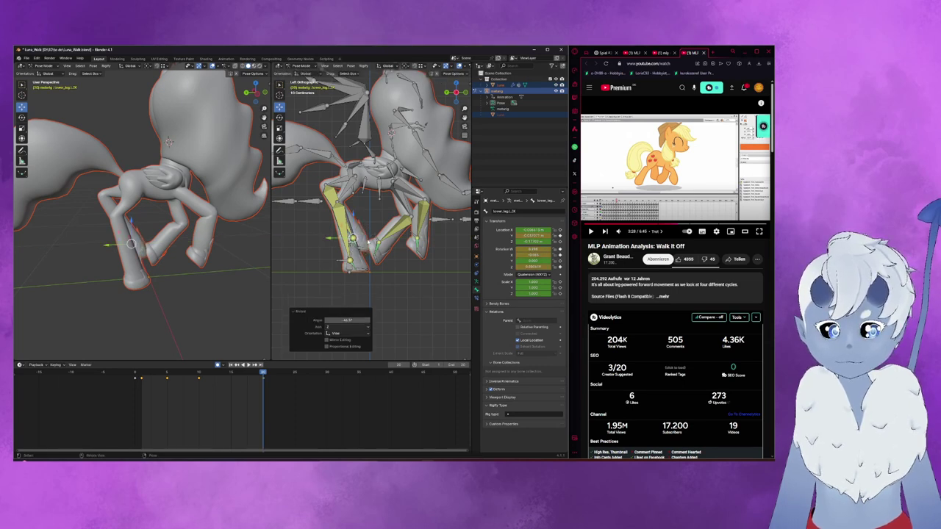
drag(352, 239, 333, 238)
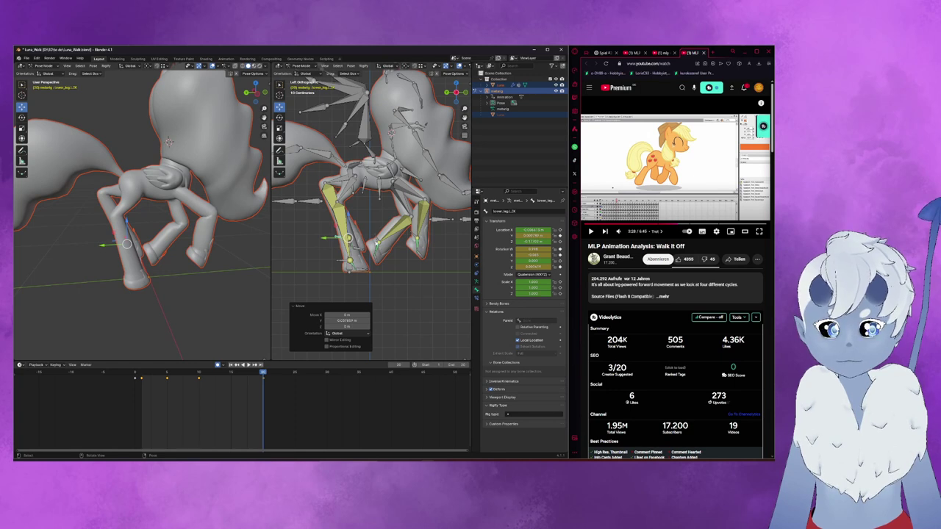
drag(371, 244, 384, 244)
- Reposition the shin and left lower-leg bones: move along Y, rotate, and lift about 0.12 m on Z
click(350, 246)
drag(335, 239, 339, 237)
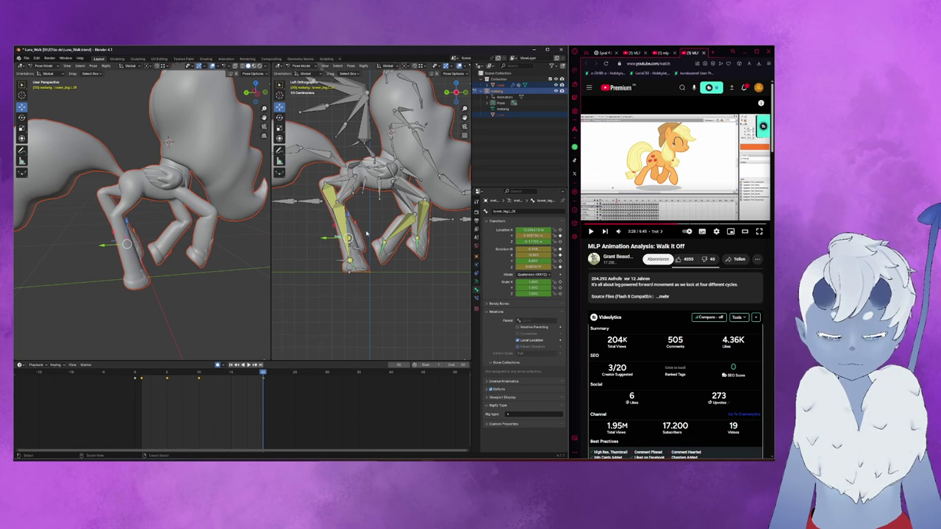
click(369, 235)
click(335, 237)
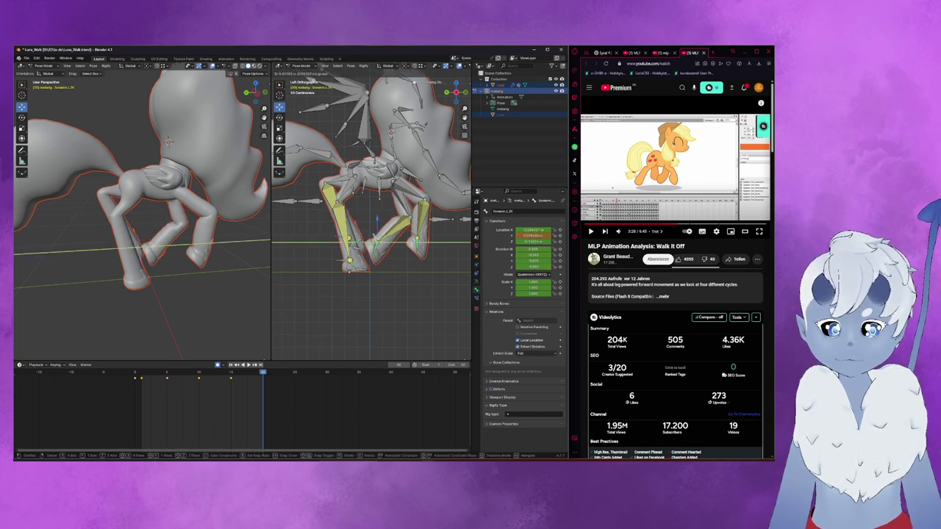
mouse_move(333, 237)
mouse_down()
mouse_move(323, 236)
mouse_move(347, 261)
mouse_move(316, 265)
mouse_up()
key(r)
click(453, 312)
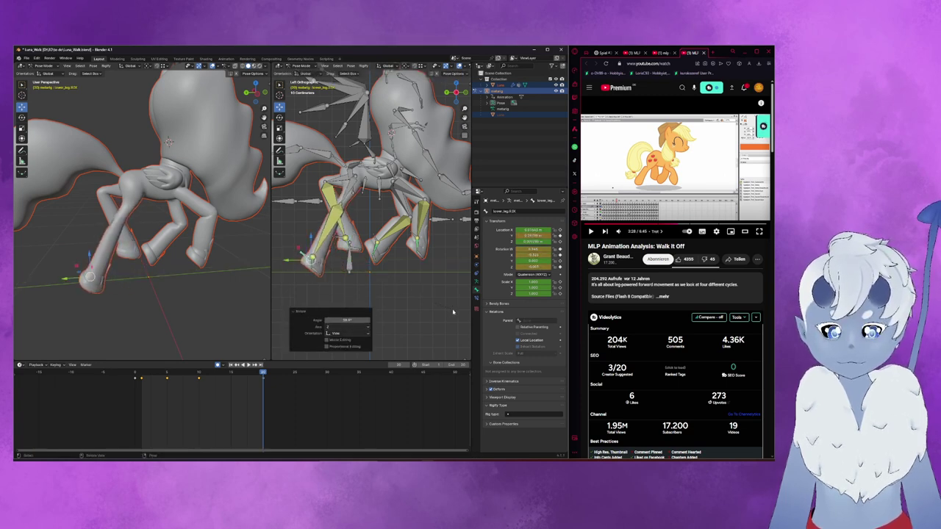
key(g)
key(z)
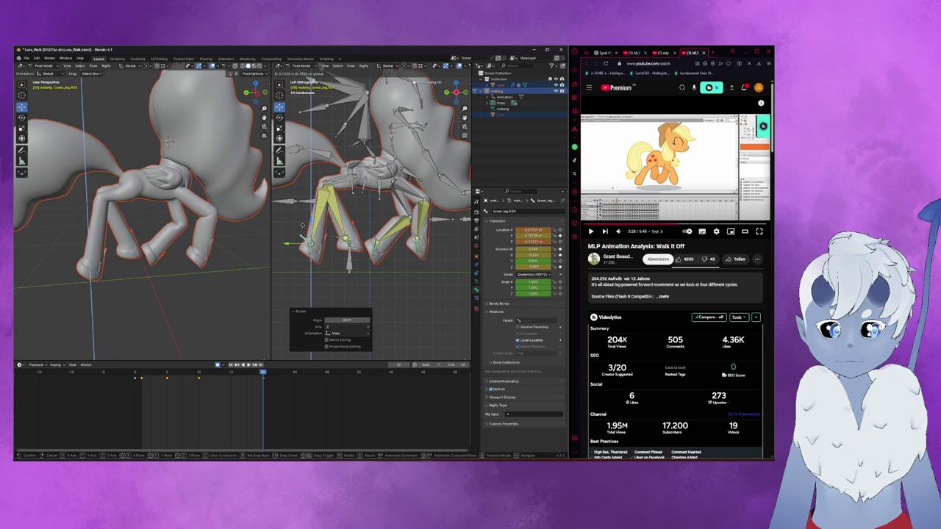
click(289, 246)
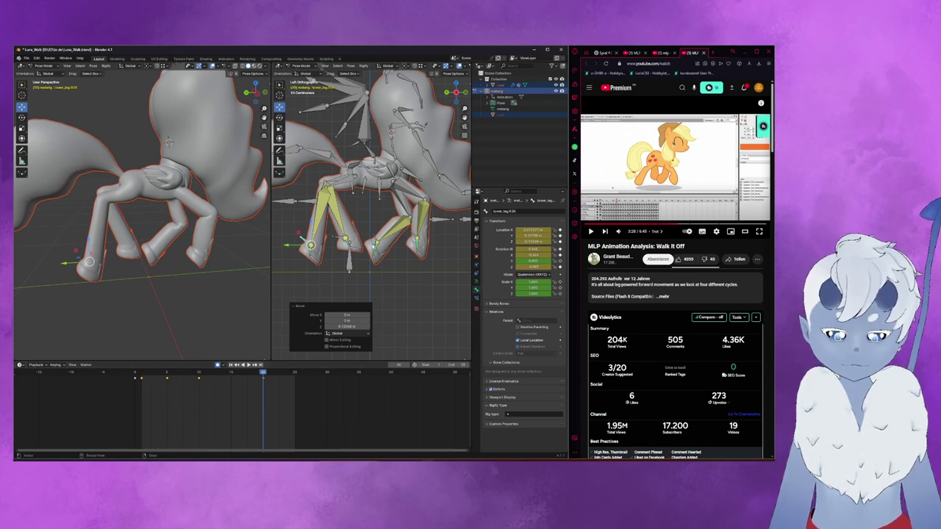
key(ctrl+z)
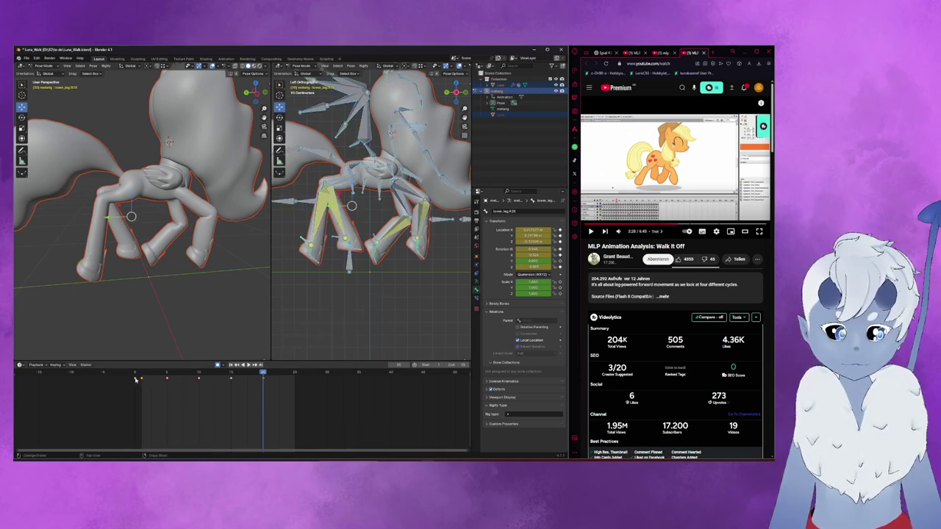
- Paste the copied pose keys at frame 25 and scrub frames 0 to 19 to check the pose
drag(263, 378, 295, 378)
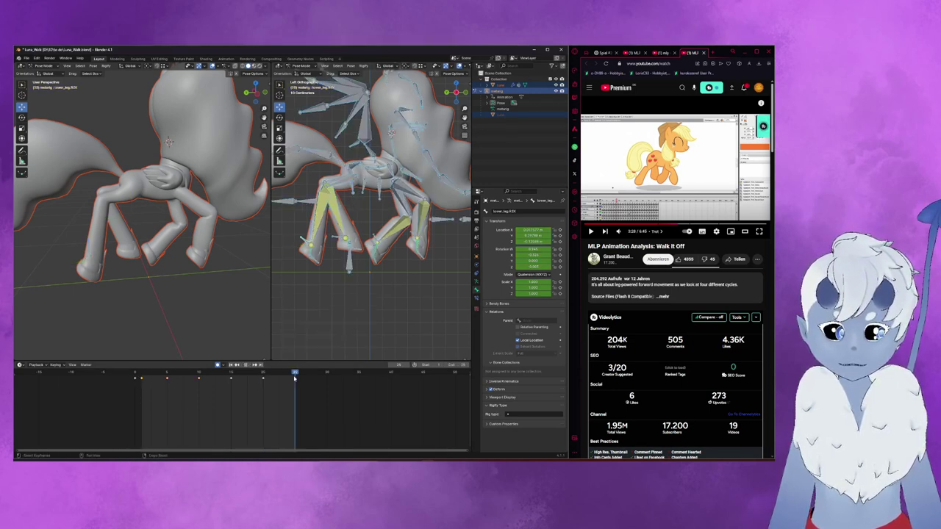
key(ctrl+v)
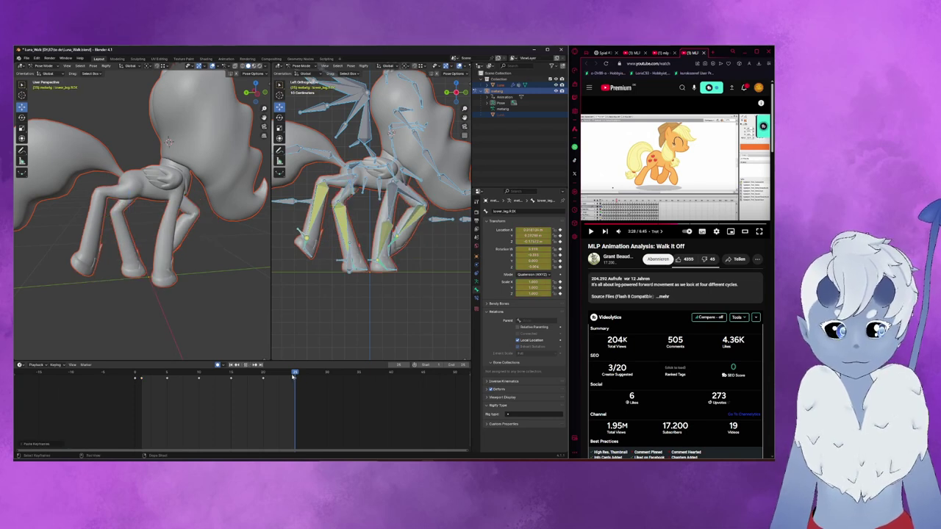
key(space)
drag(181, 381, 125, 379)
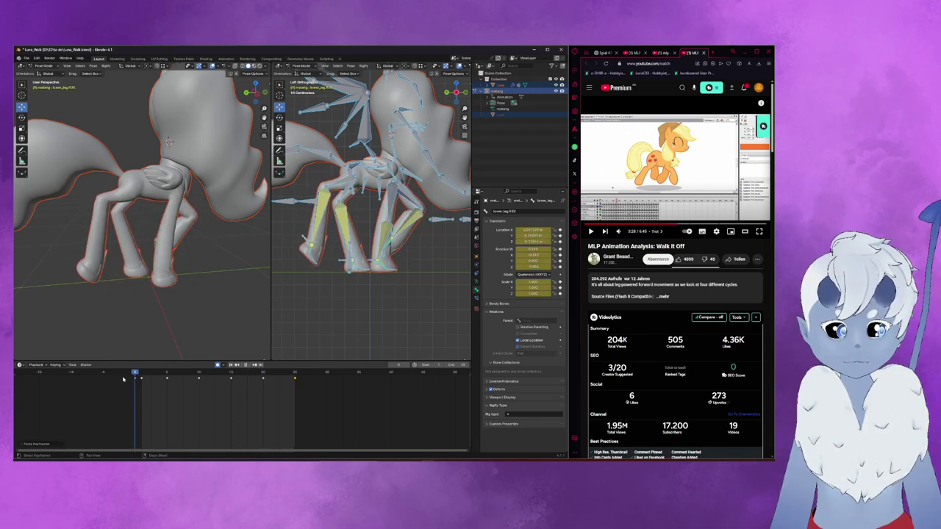
drag(120, 379, 141, 373)
middle_drag(139, 294, 154, 273)
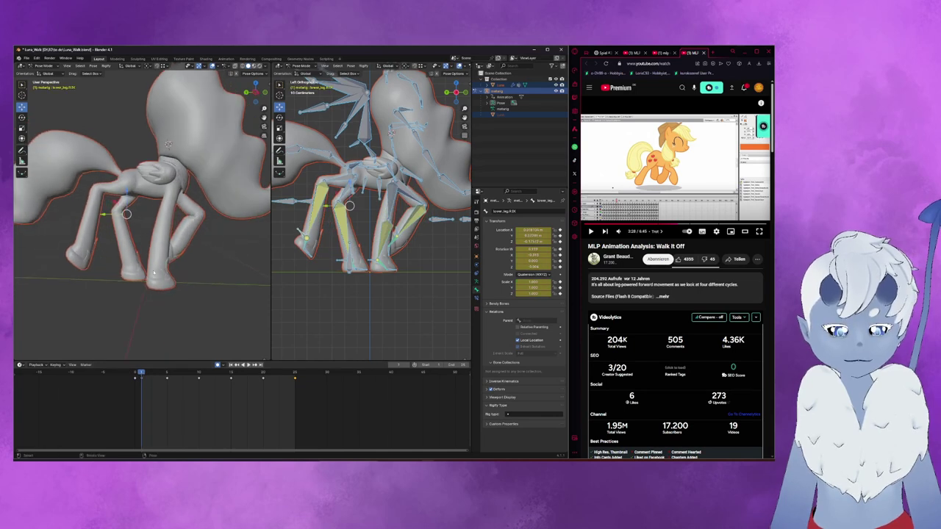
mouse_move(142, 374)
mouse_down()
mouse_move(307, 380)
mouse_move(107, 376)
mouse_move(288, 379)
mouse_up()
- Replay the cycle through frame 25 and move the stray keyframe onto frame 0
key(space)
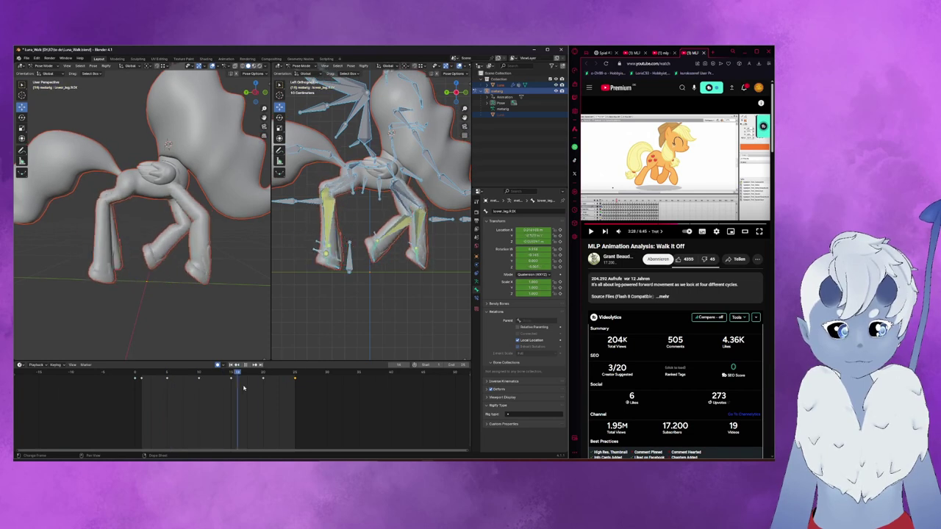
drag(243, 387, 294, 387)
click(245, 366)
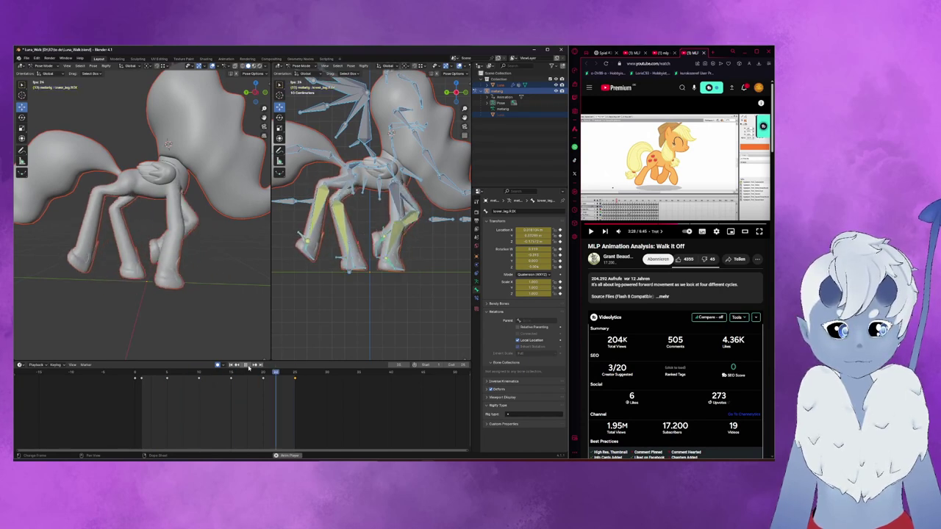
click(247, 366)
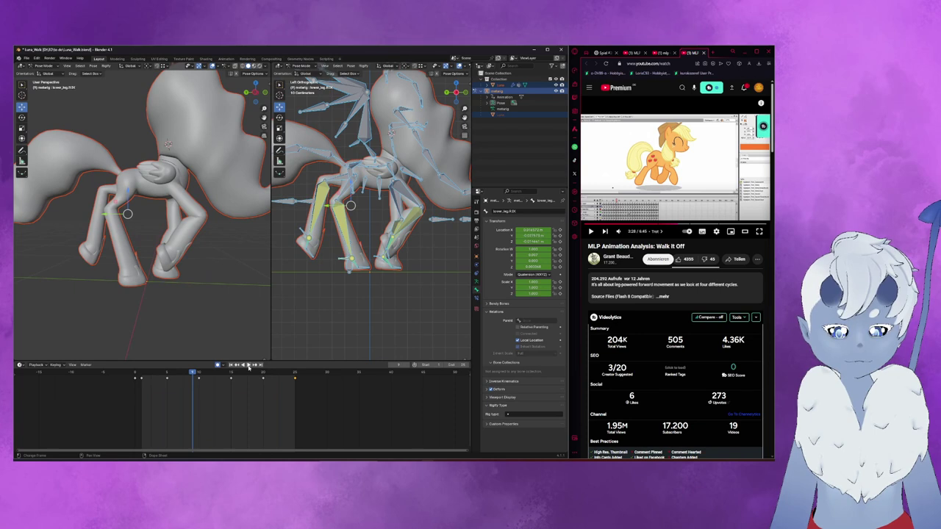
key(space)
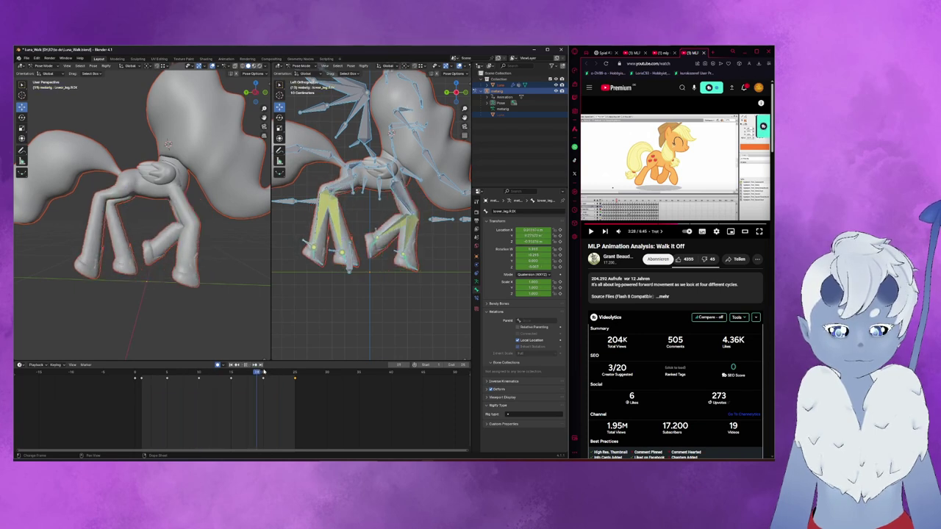
key(space)
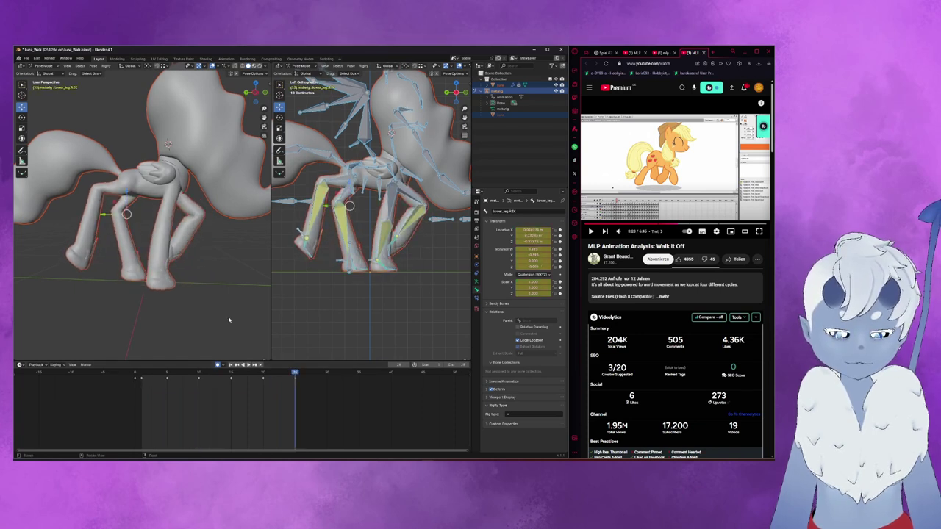
drag(141, 379, 133, 381)
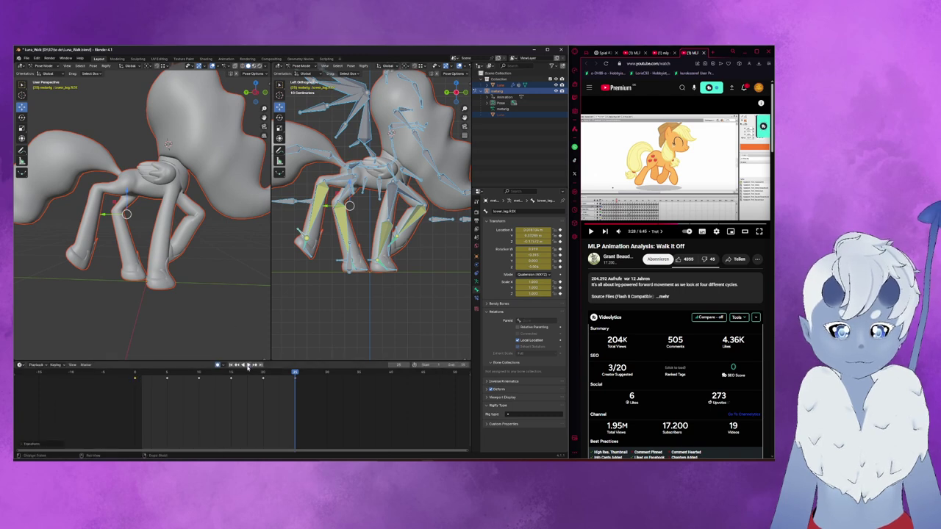
- Play the retimed cycle and scrub frames 0 to 24 to inspect the stride poses
click(248, 365)
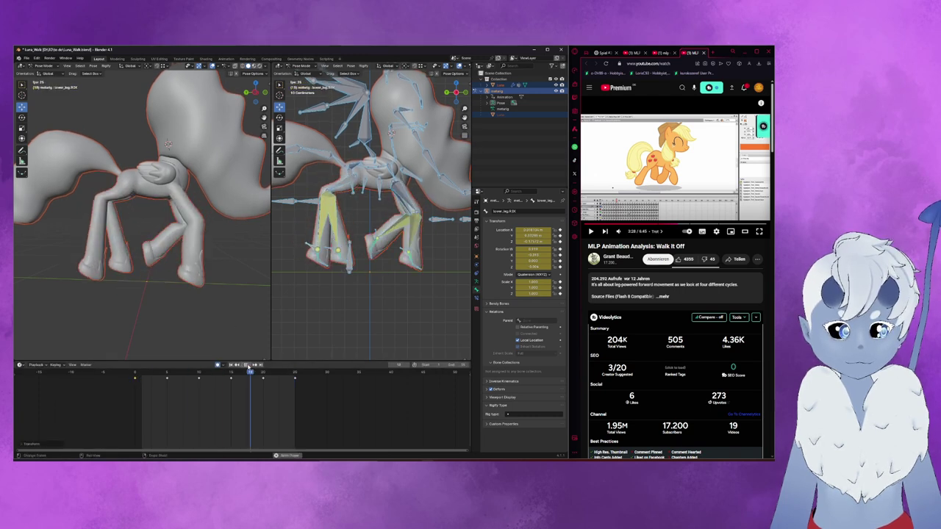
click(248, 366)
drag(148, 373, 230, 376)
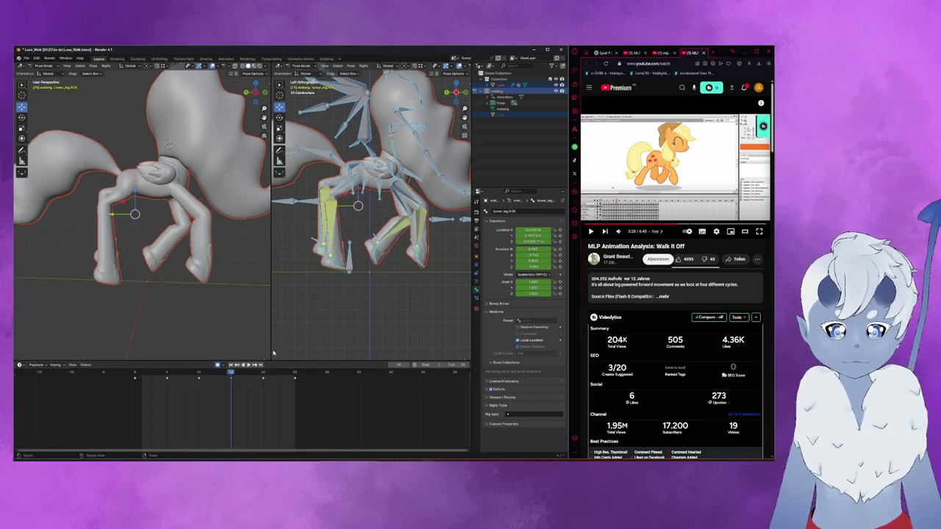
mouse_move(230, 373)
mouse_down()
mouse_move(277, 375)
mouse_move(266, 375)
mouse_up()
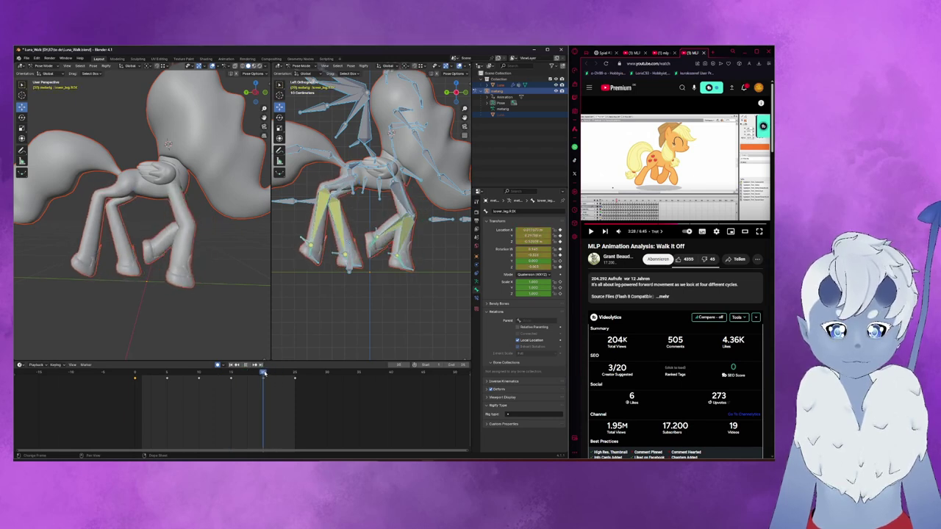
mouse_move(264, 374)
mouse_down()
mouse_move(301, 374)
mouse_move(231, 388)
mouse_up()
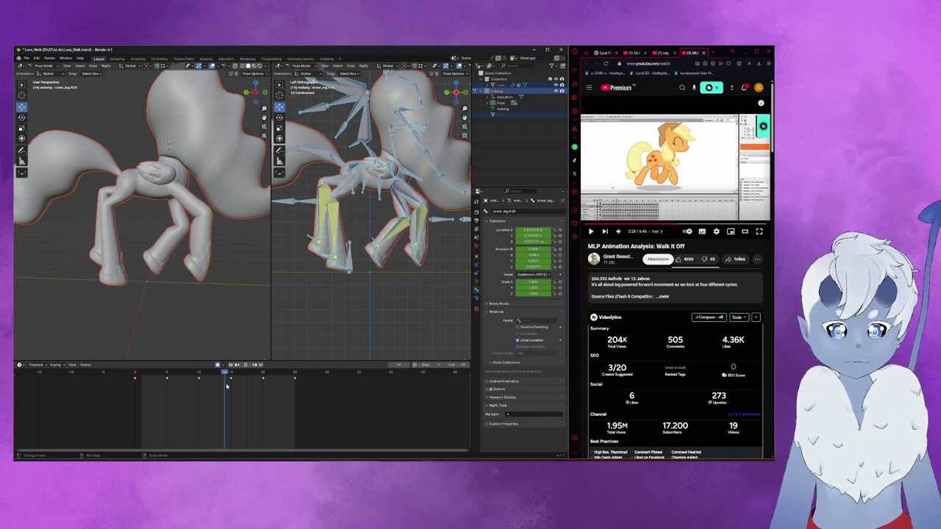
drag(232, 388, 129, 391)
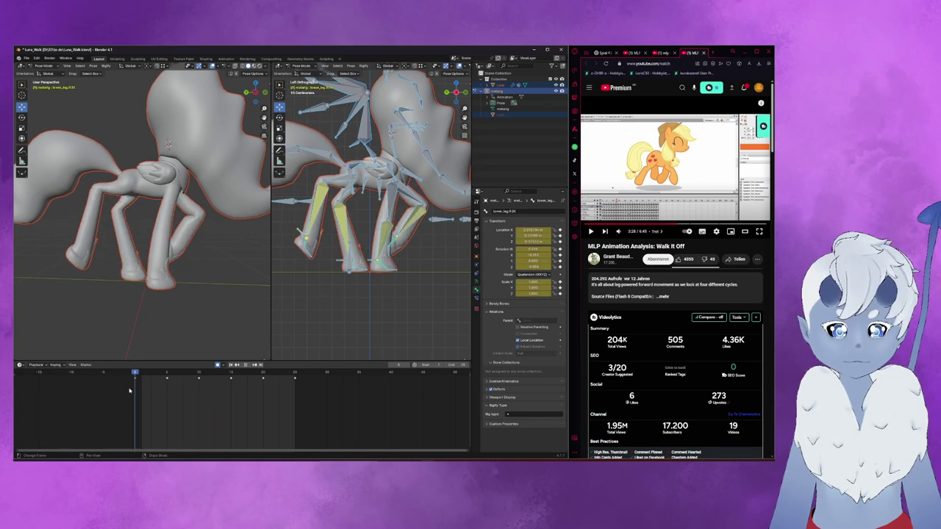
drag(129, 391, 231, 388)
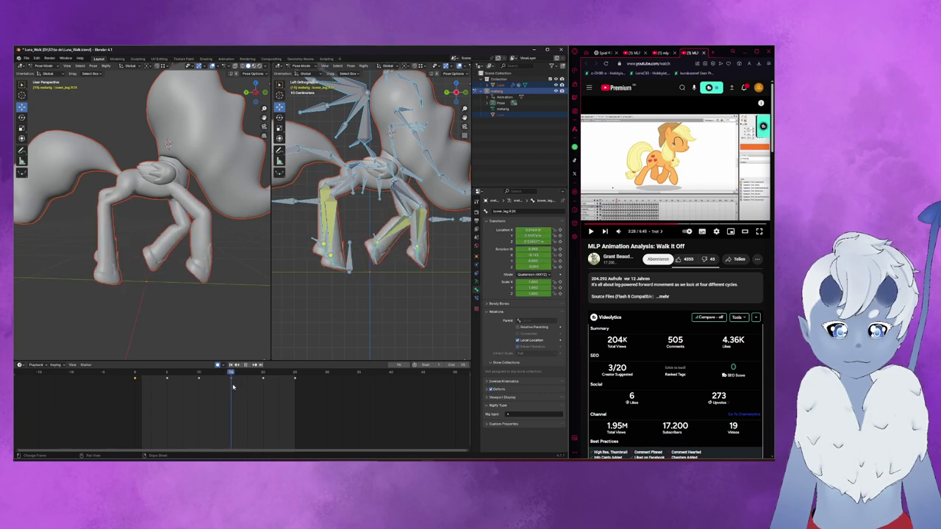
mouse_move(315, 188)
middle_down()
mouse_move(344, 193)
mouse_move(372, 264)
middle_up()
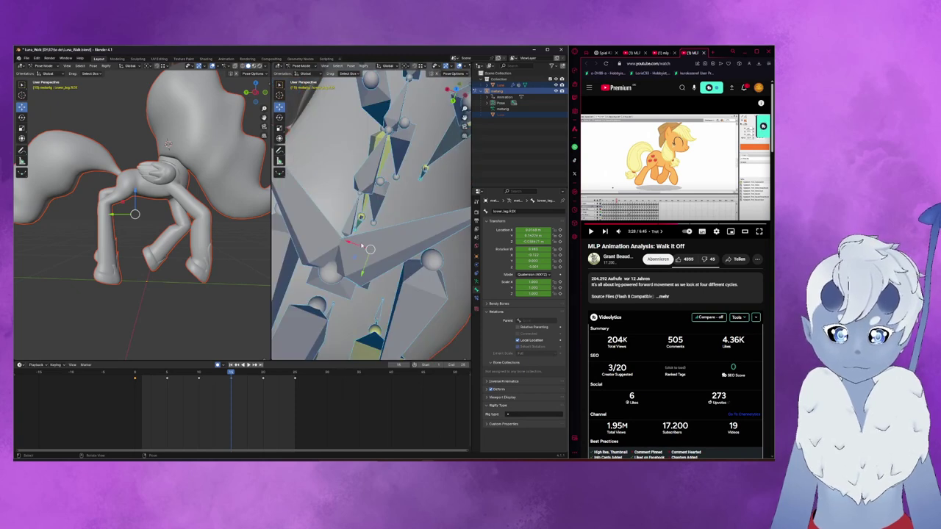
- Select the spine bone, view the rig from the left, and move it vertically at frame 5
click(395, 274)
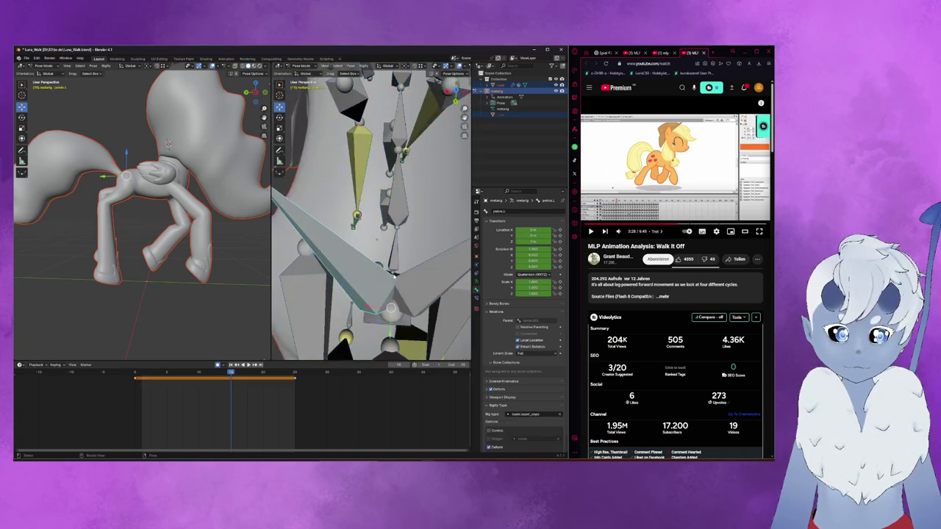
middle_drag(395, 274, 330, 302)
click(291, 345)
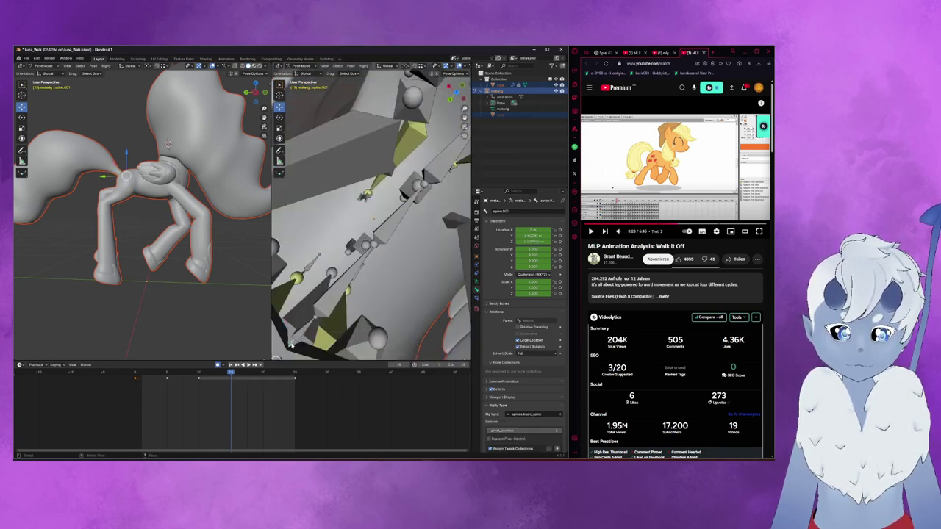
drag(232, 375, 167, 375)
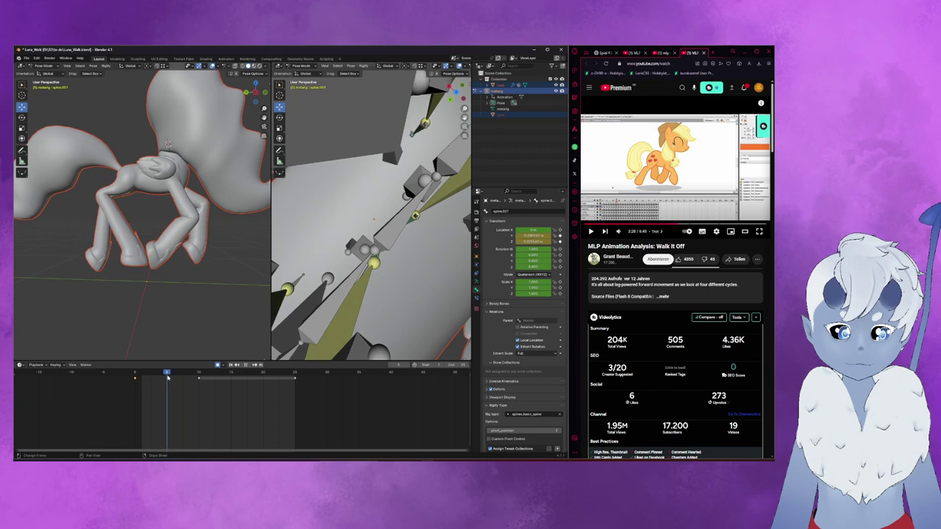
scroll(522, 250, down, 2)
scroll(367, 220, down, 5)
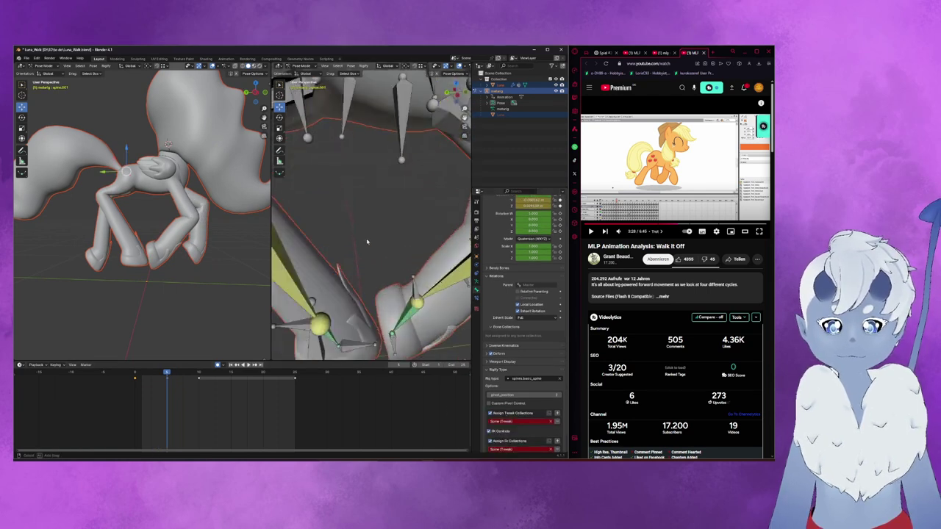
middle_drag(367, 220, 342, 193)
scroll(342, 192, up, 1)
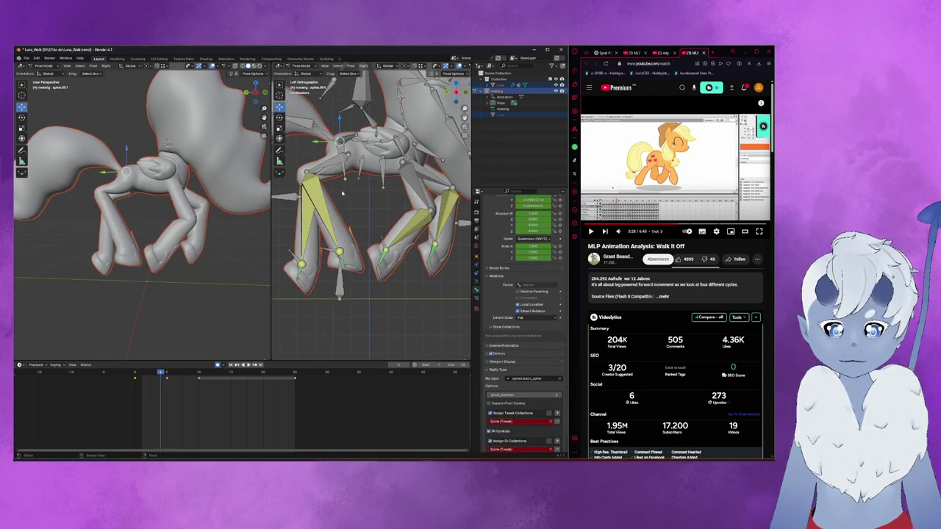
key(g)
key(z)
click(339, 125)
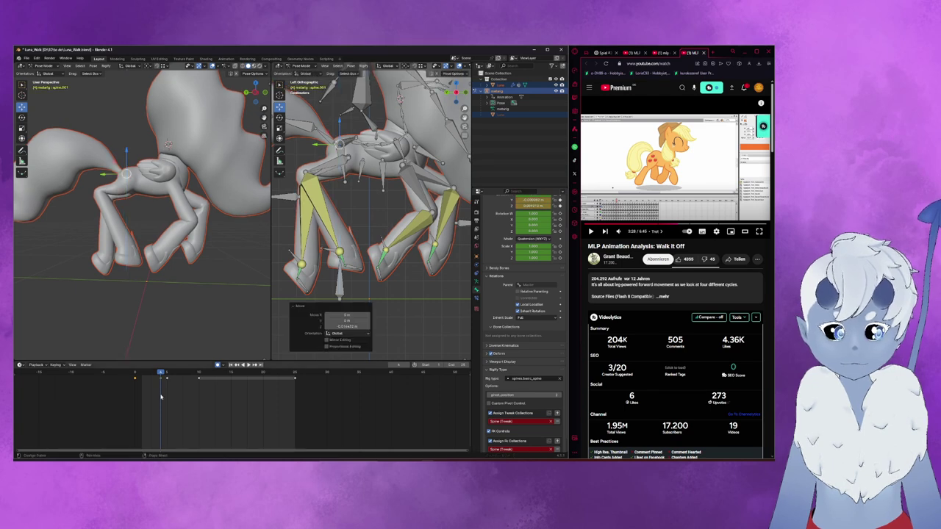
- Readjust the spine bone's height along Z at frame 4, then scrub forward through the cycle
mouse_move(158, 380)
mouse_down()
mouse_move(136, 376)
mouse_move(167, 376)
mouse_up()
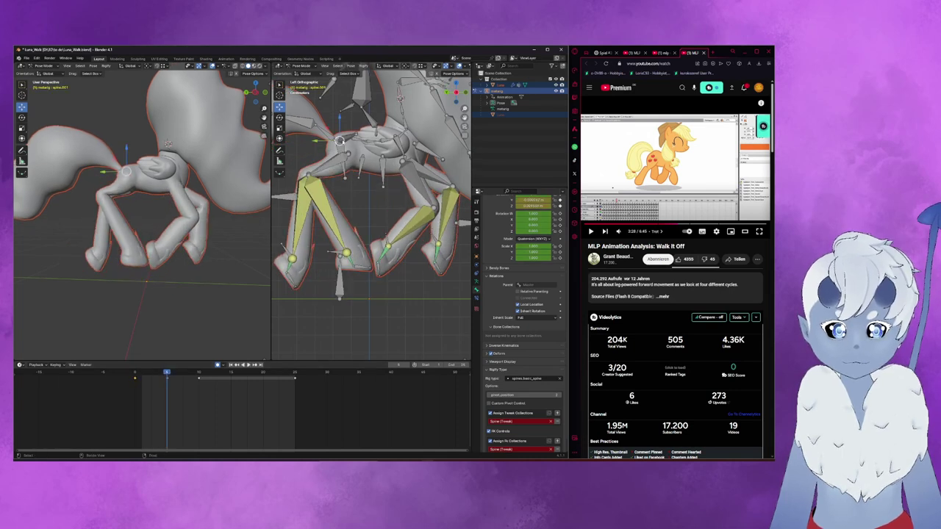
key(g)
key(z)
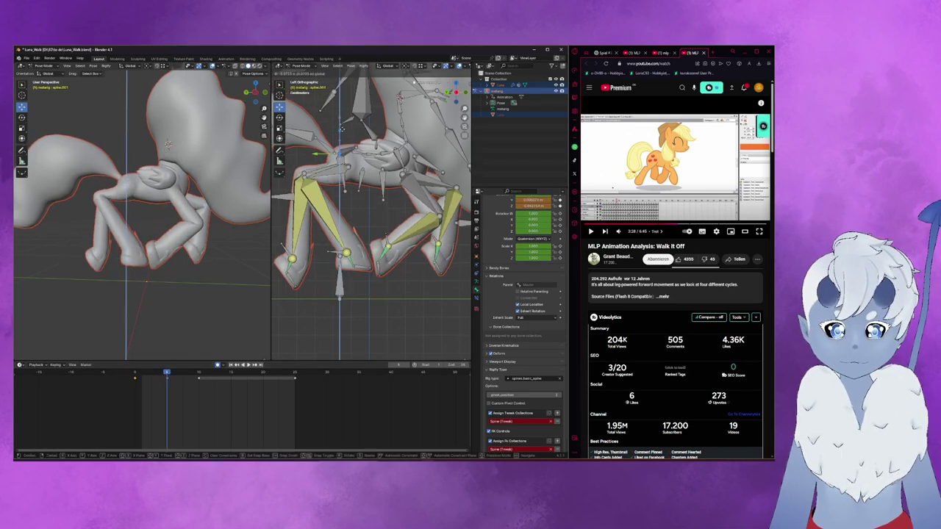
click(339, 116)
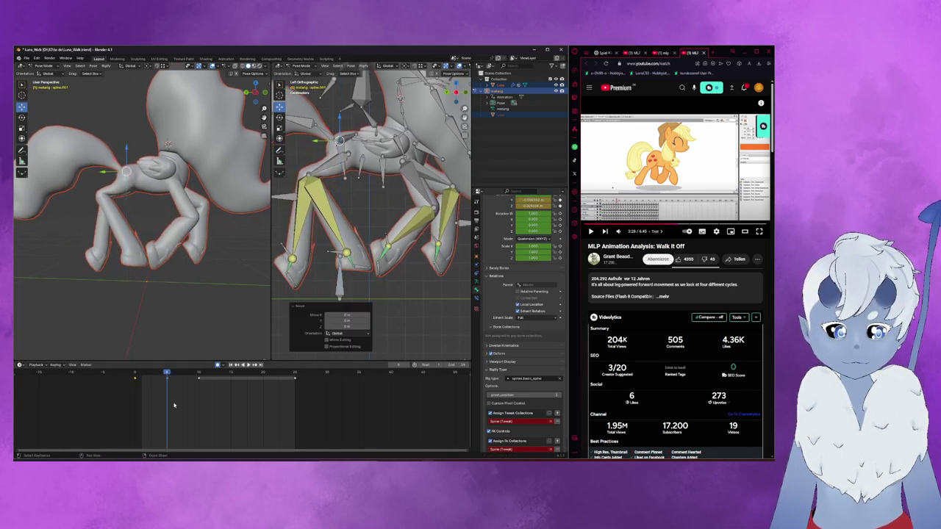
mouse_move(167, 372)
mouse_down()
mouse_move(150, 372)
mouse_move(168, 372)
mouse_up()
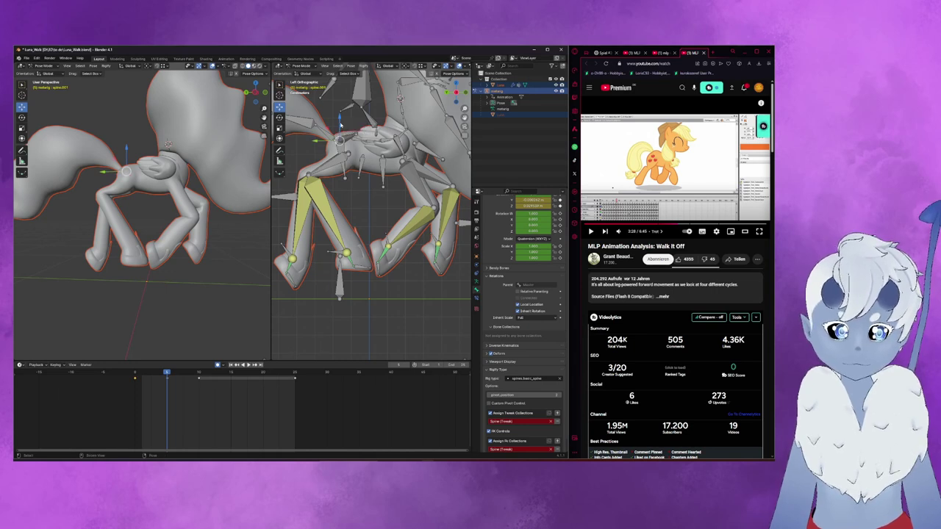
click(340, 125)
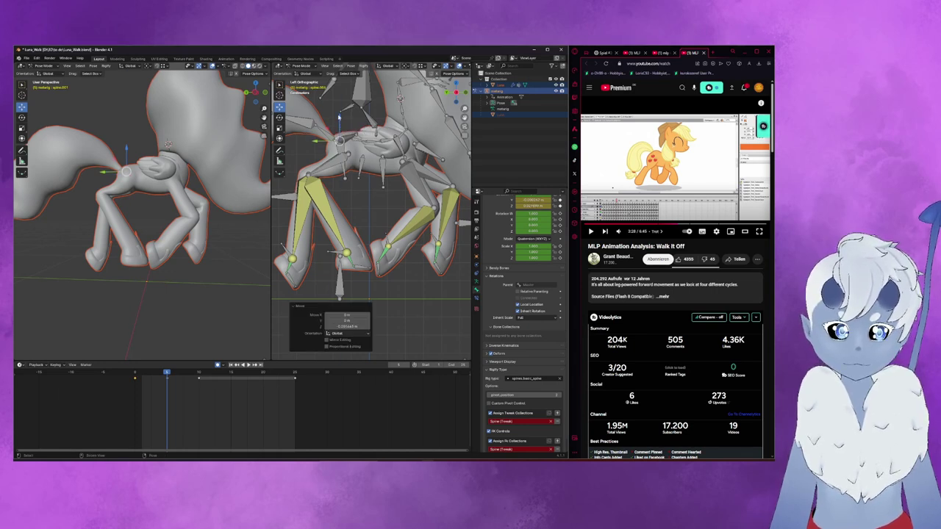
drag(340, 117, 340, 116)
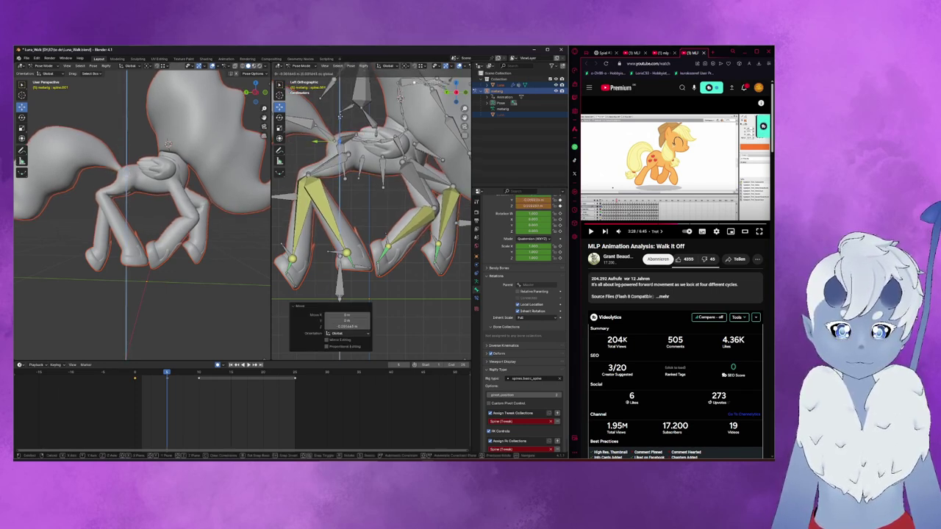
click(135, 376)
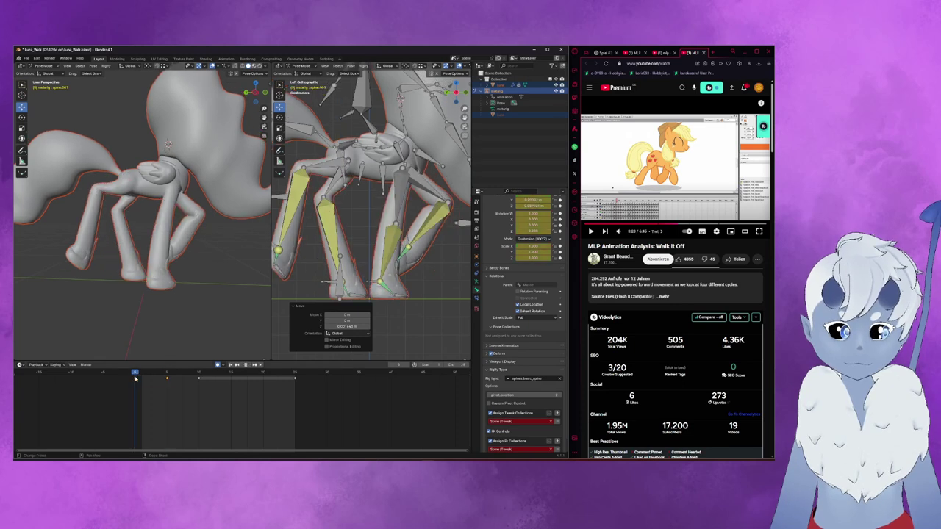
mouse_move(132, 380)
mouse_down()
mouse_move(300, 397)
mouse_move(140, 391)
mouse_move(263, 391)
mouse_up()
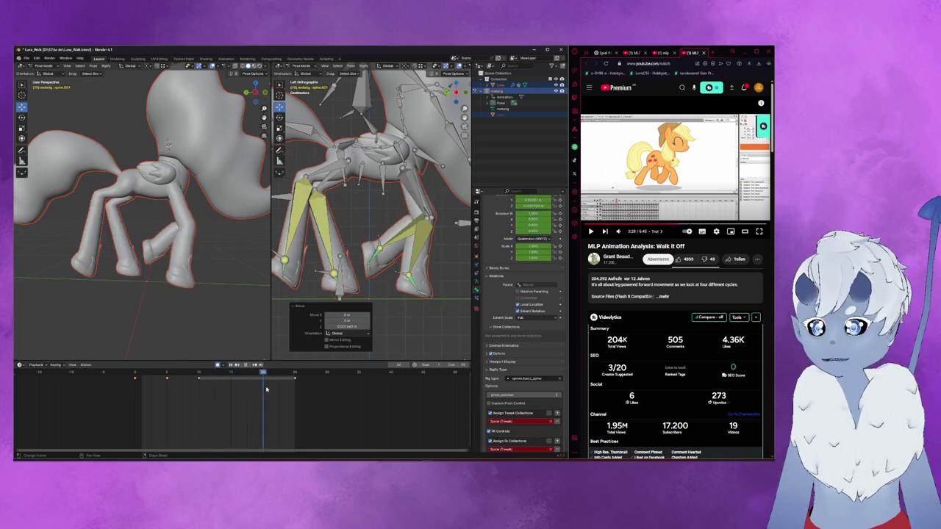
- Select all bones and paste the flipped pose onto frame 14
key(a)
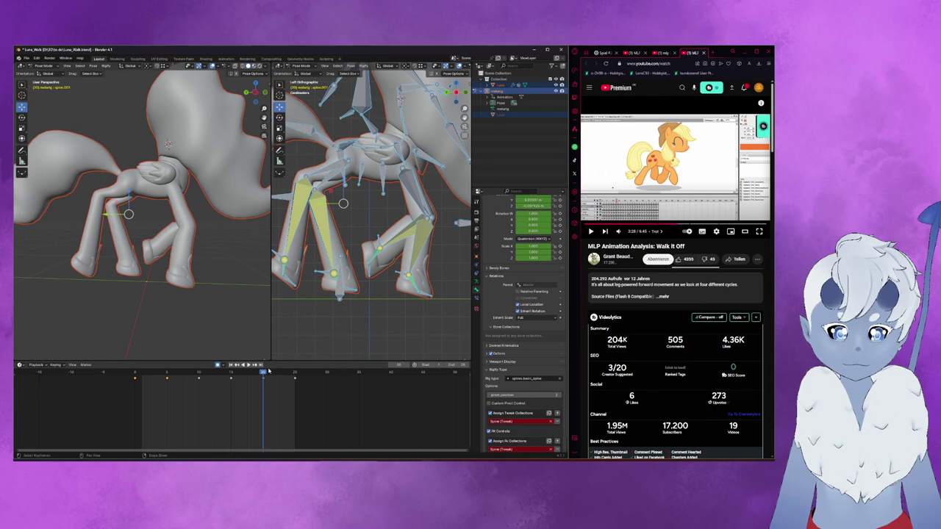
click(231, 374)
mouse_move(230, 374)
mouse_down()
mouse_move(199, 379)
mouse_move(269, 388)
mouse_move(224, 383)
mouse_up()
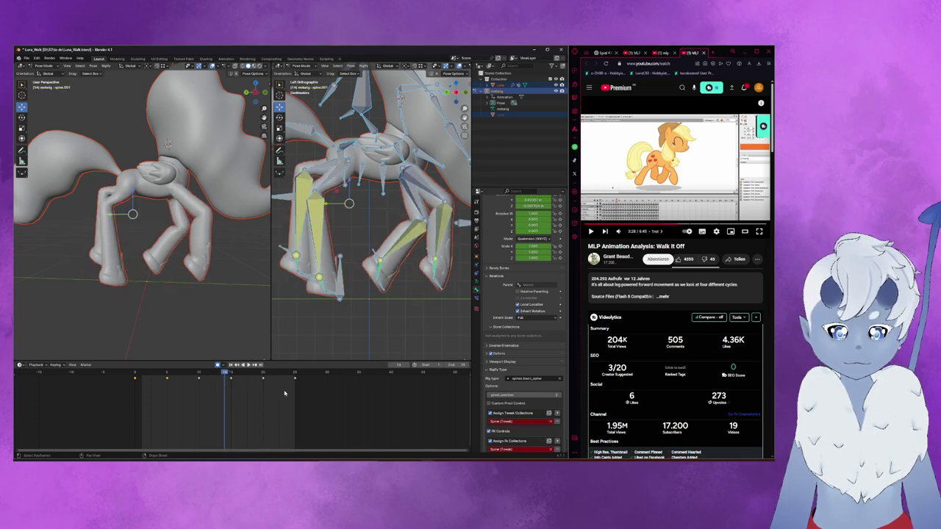
key(ctrl+shift+v)
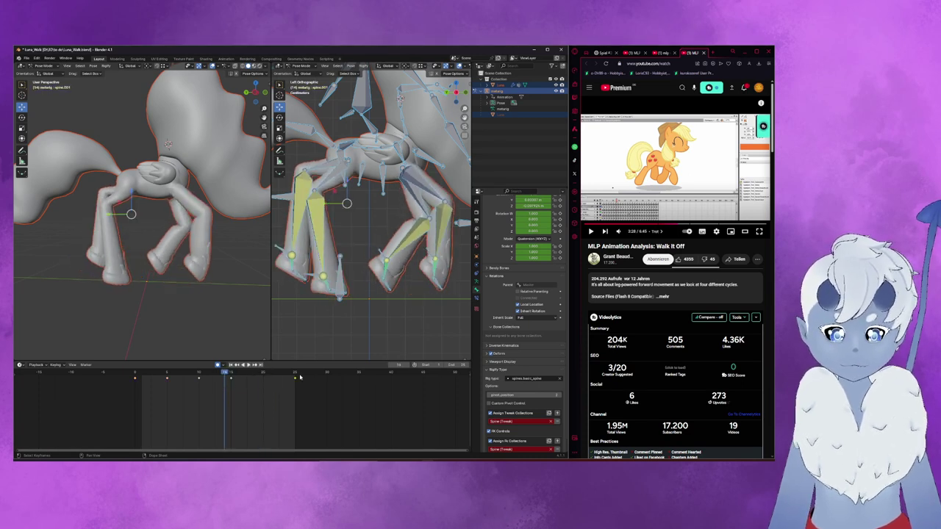
key(ctrl+shift+v)
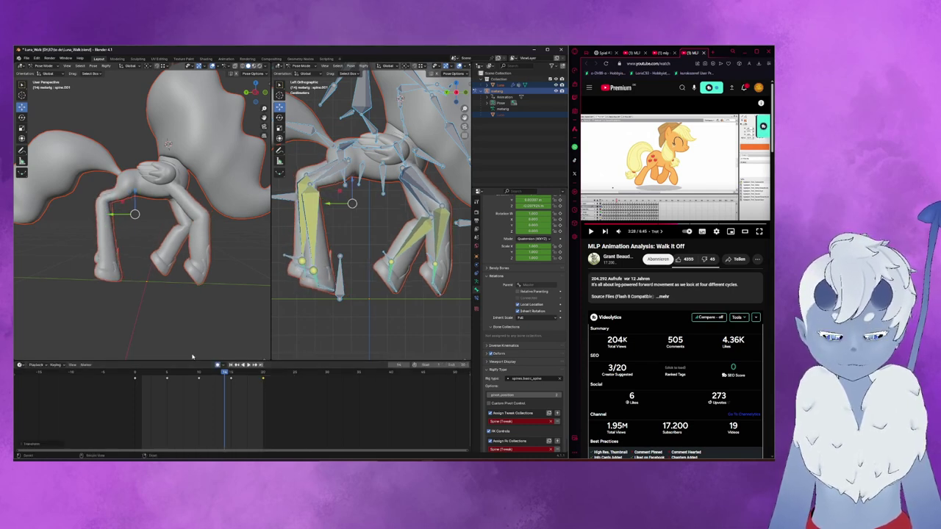
- Preview the walk playback, go to frame 15, and select the spine.002 bone in left view
click(248, 364)
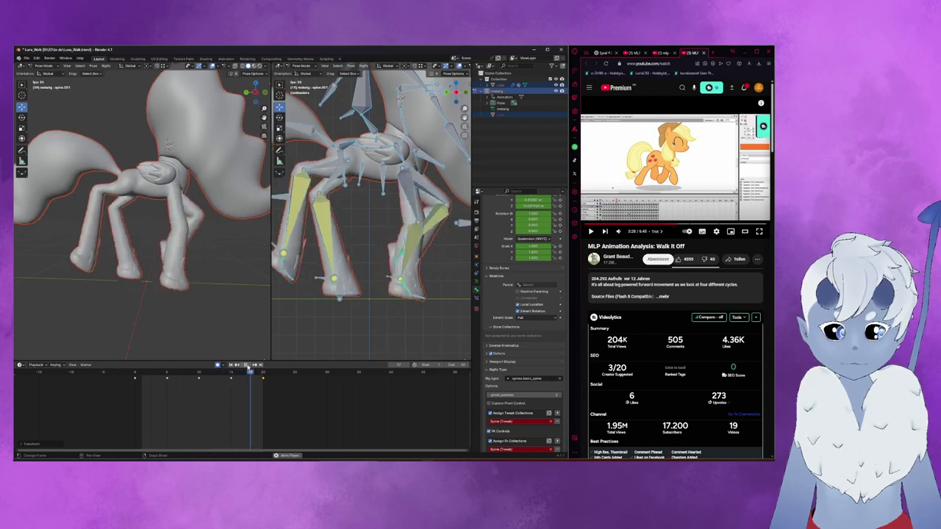
click(246, 365)
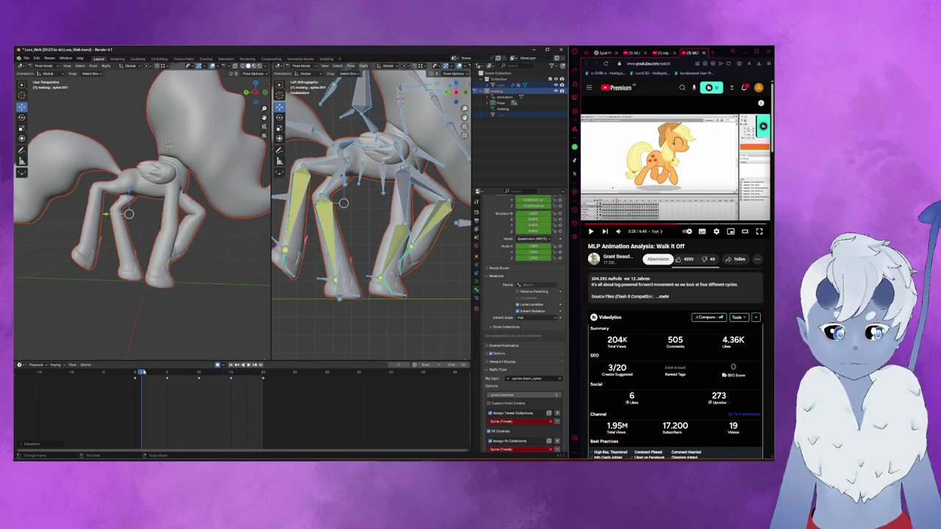
drag(146, 373, 230, 373)
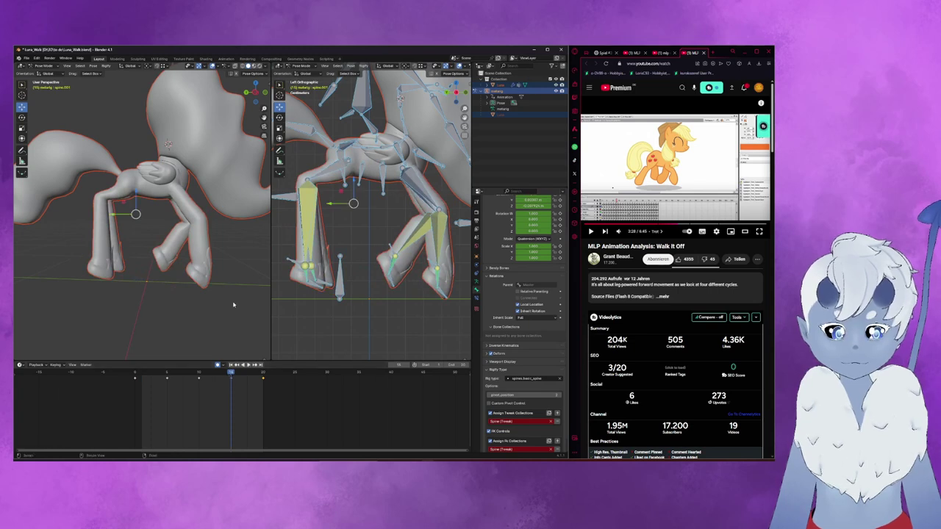
middle_drag(331, 183, 345, 177)
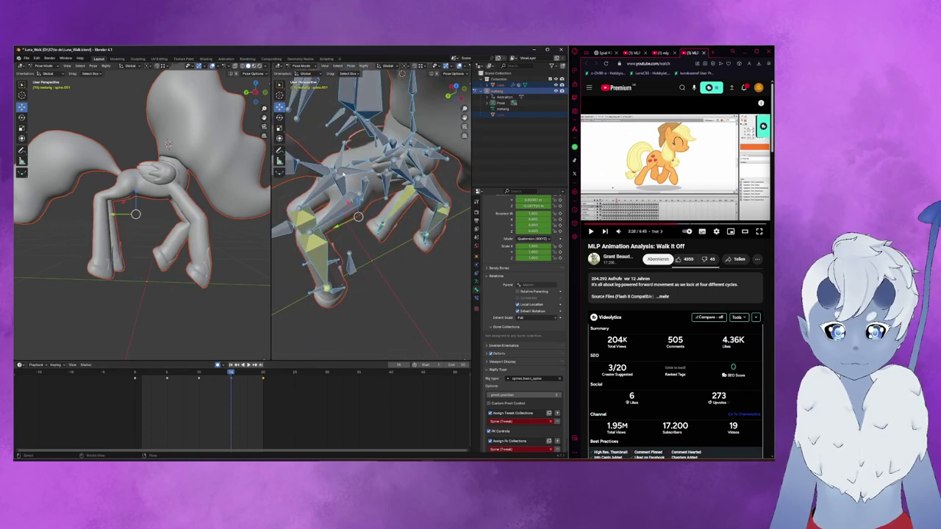
click(347, 167)
key(ctrl+KP_3)
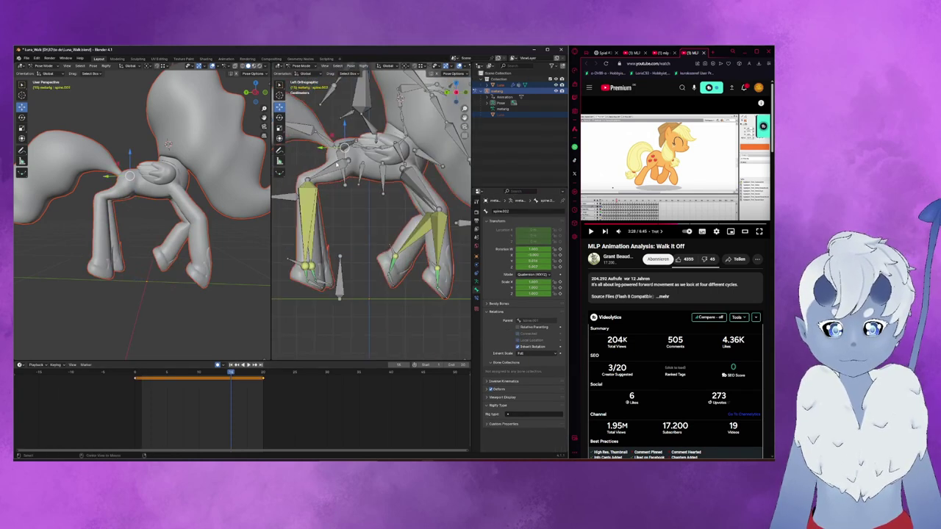
- Select spine.001 in left side view and lower it along Z at frame 10
mouse_move(345, 183)
middle_down()
mouse_move(365, 247)
mouse_move(362, 283)
middle_up()
scroll(366, 248, up, 5)
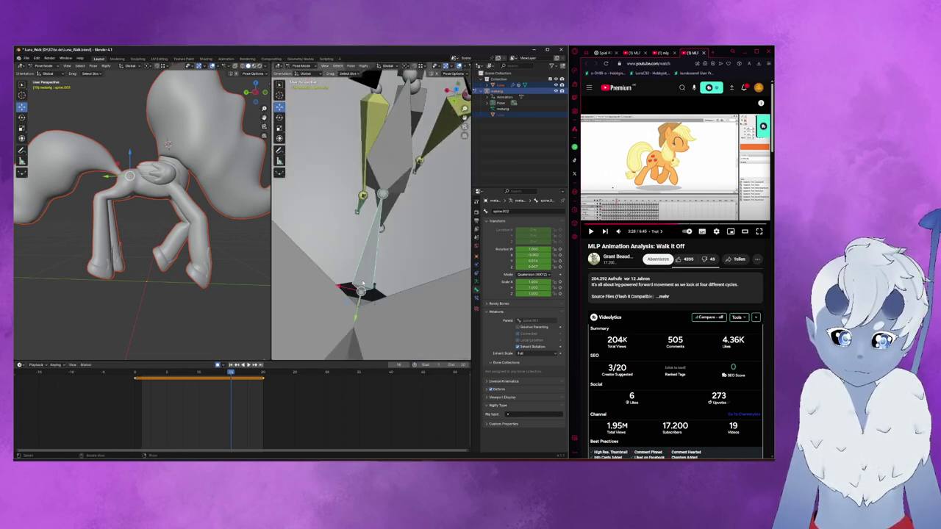
click(360, 298)
key(ctrl+KP_3)
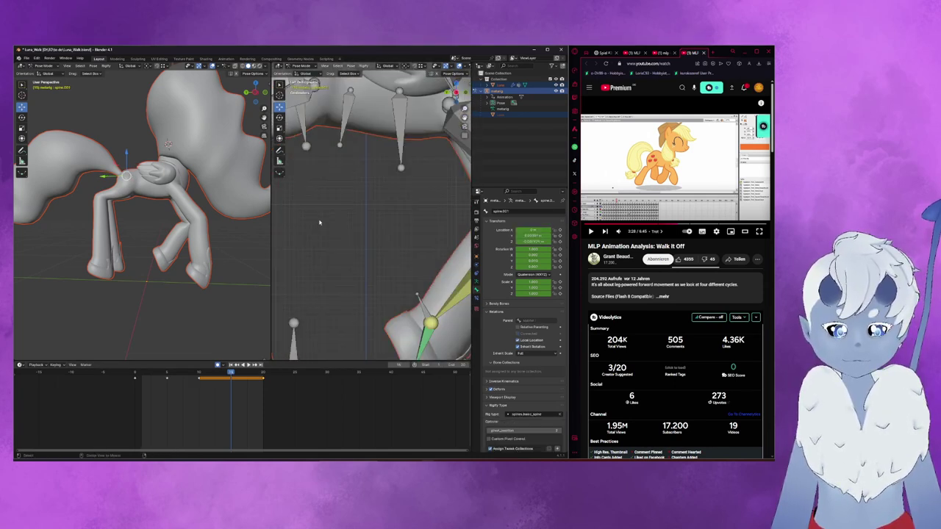
scroll(341, 210, down, 3)
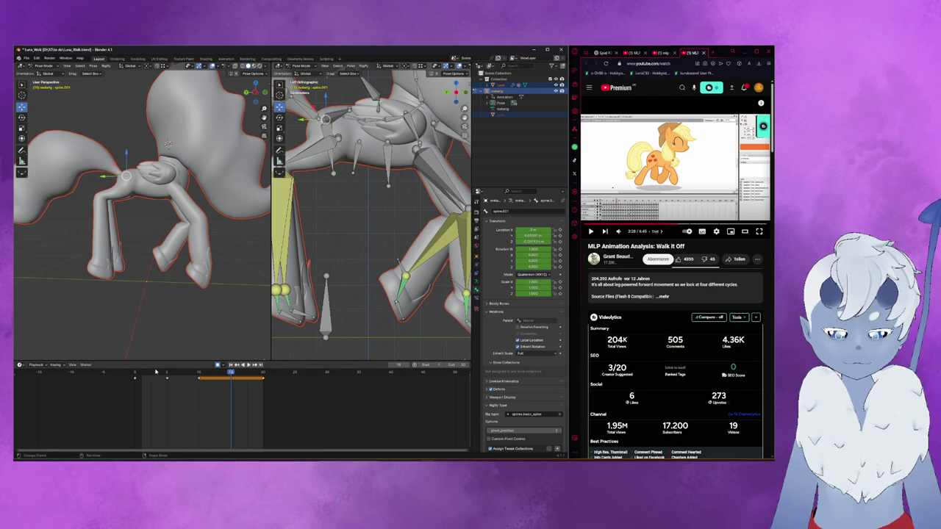
drag(234, 376, 167, 374)
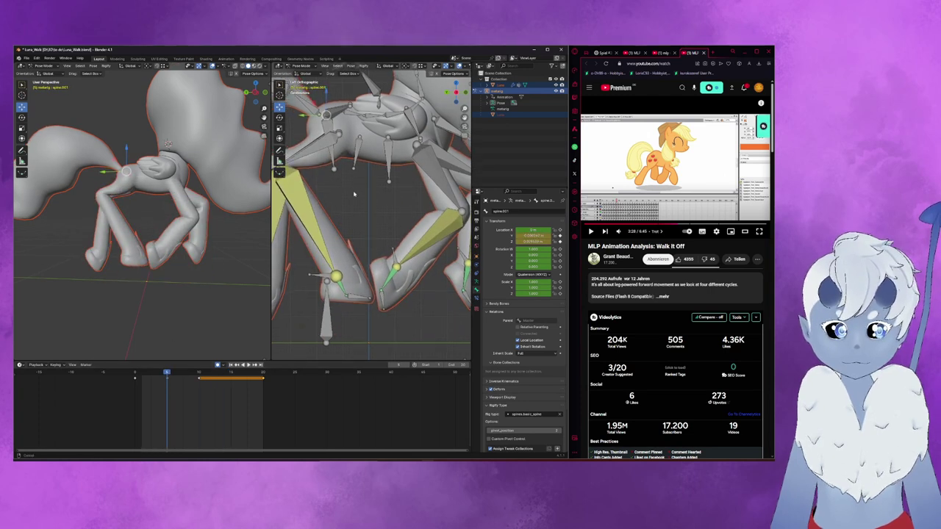
scroll(355, 216, up, 2)
mouse_move(168, 373)
mouse_down()
mouse_move(136, 378)
mouse_move(168, 379)
mouse_up()
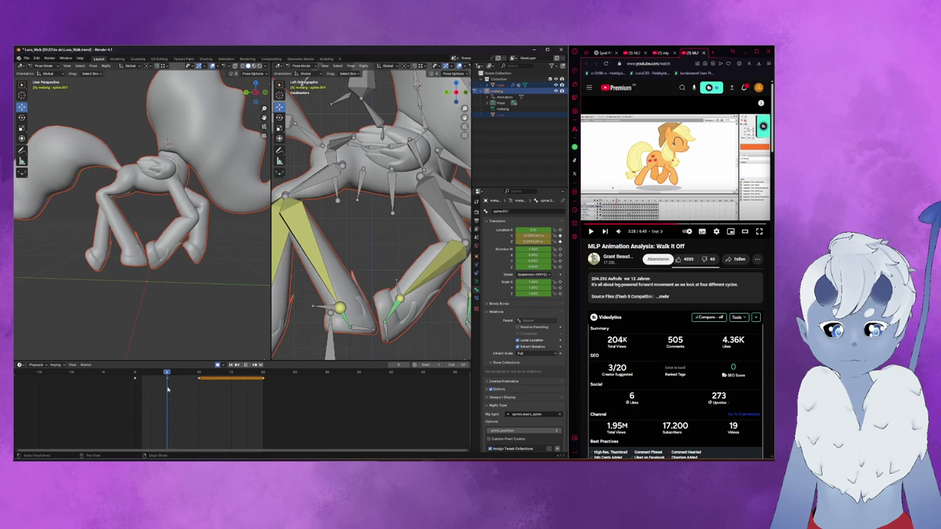
key(g)
key(z)
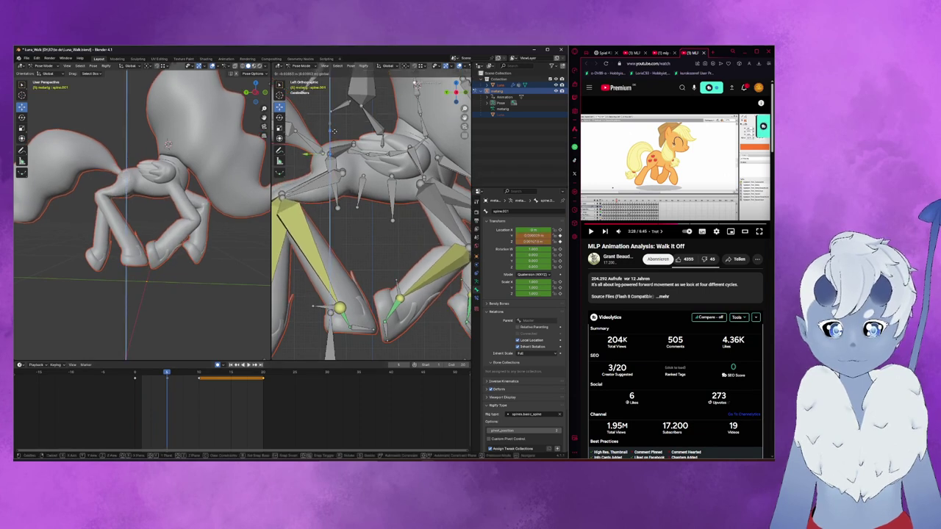
click(313, 305)
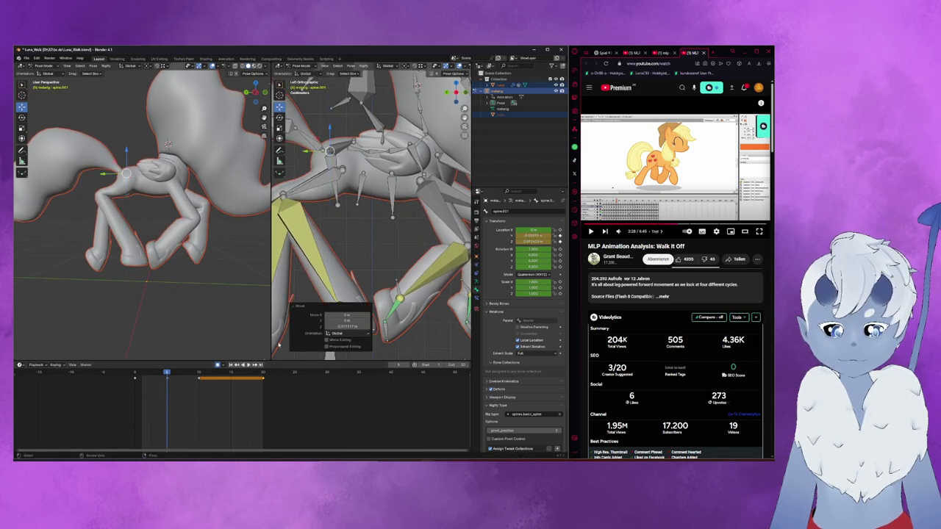
- Keyframe the current pose at a later frame and select a range of timeline keyframes near frame 20
click(210, 385)
click(232, 374)
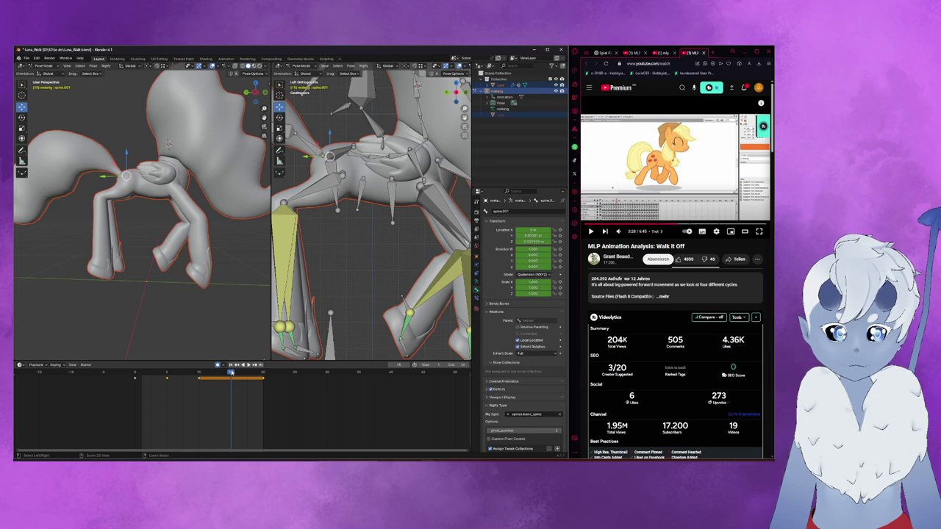
key(i)
drag(347, 412, 321, 379)
click(124, 375)
drag(344, 405, 259, 369)
click(260, 374)
click(262, 373)
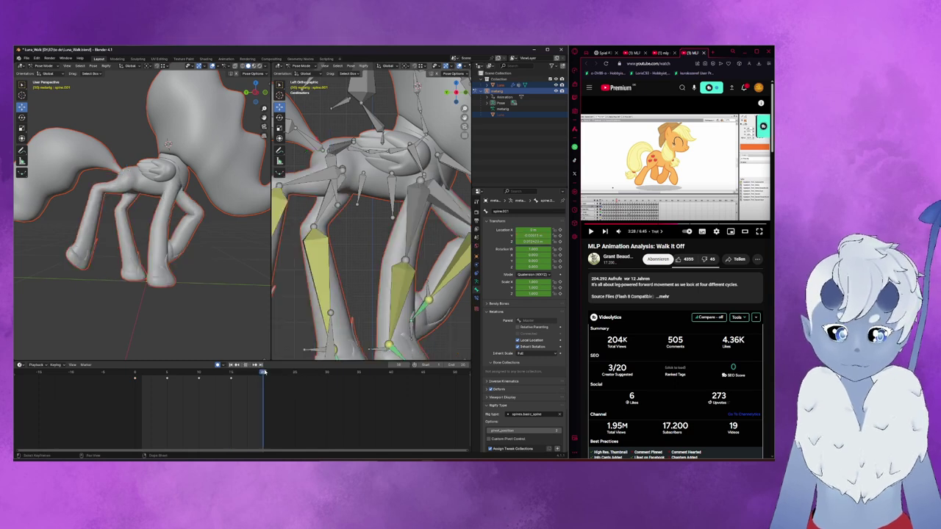
key(F3)
key(Escape)
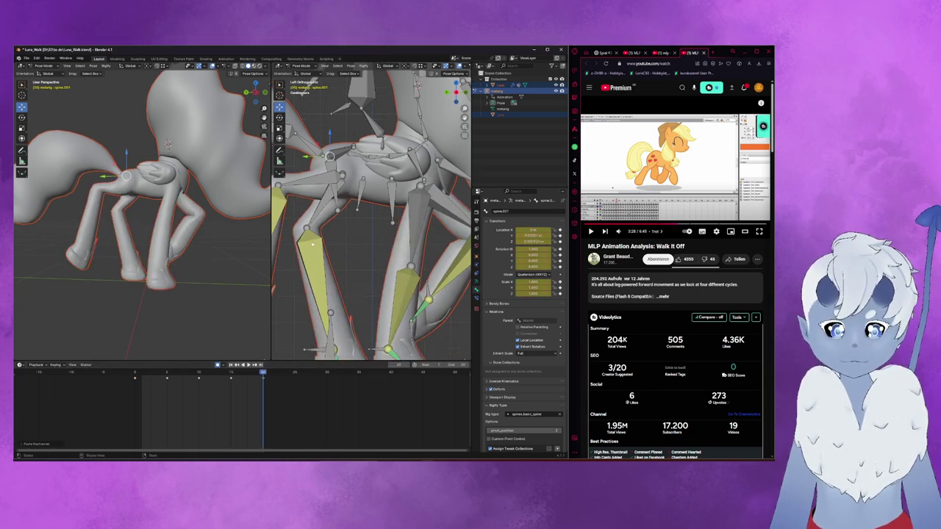
scroll(371, 213, down, 2)
scroll(371, 213, down, 2)
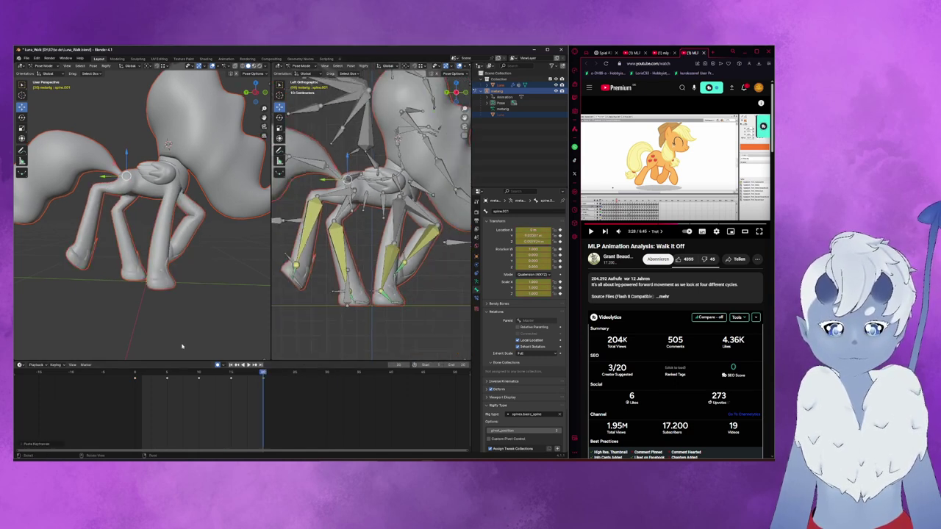
- Play the walk cycle, stop it, and settle around frame 7
click(249, 365)
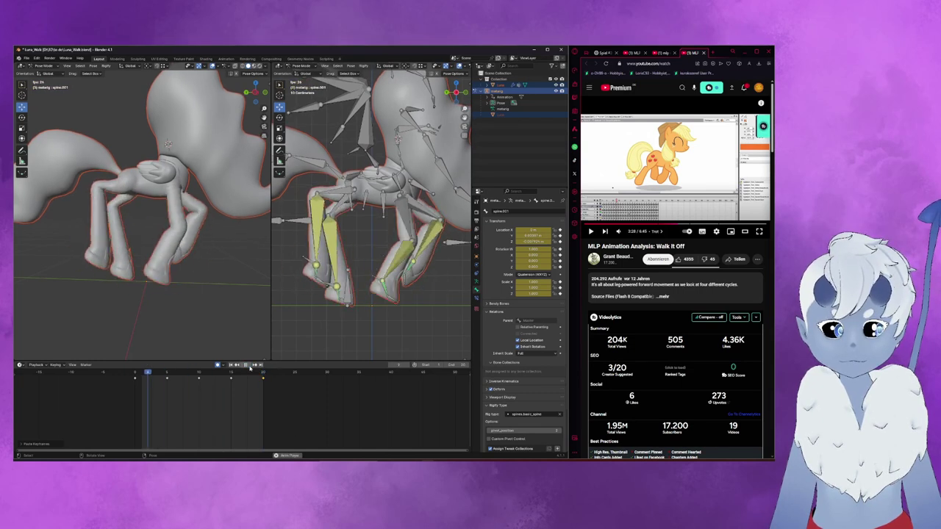
click(250, 367)
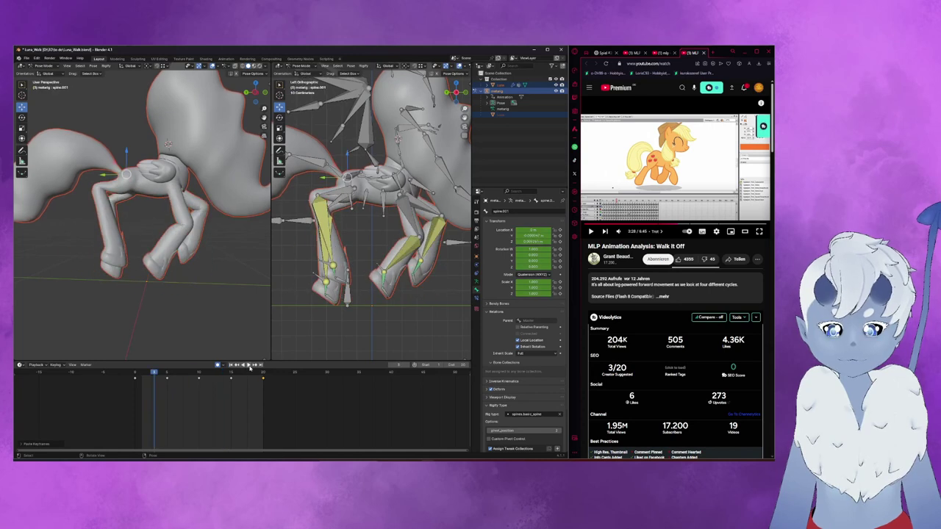
drag(157, 374, 167, 375)
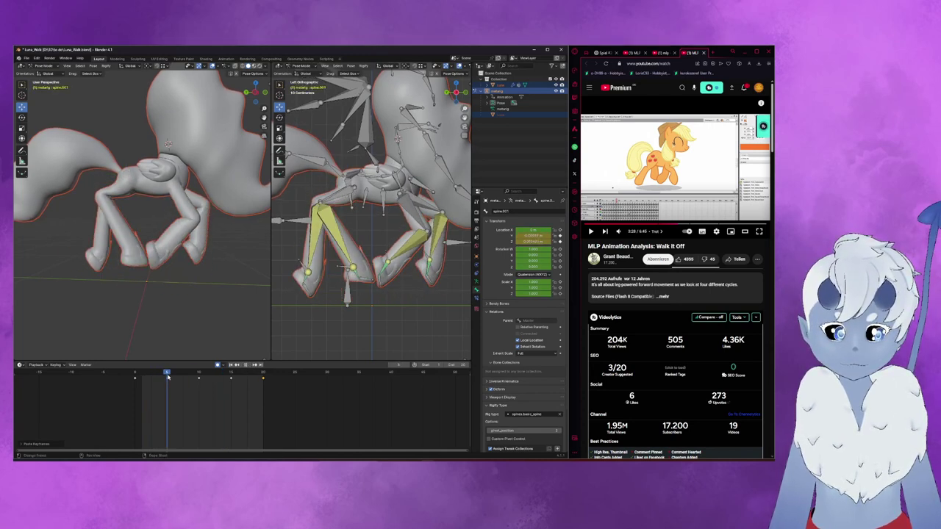
shift+middle_drag(335, 281, 299, 270)
- Move the lower_leg.L bone forward and raise it along Z
click(312, 259)
key(g)
click(301, 250)
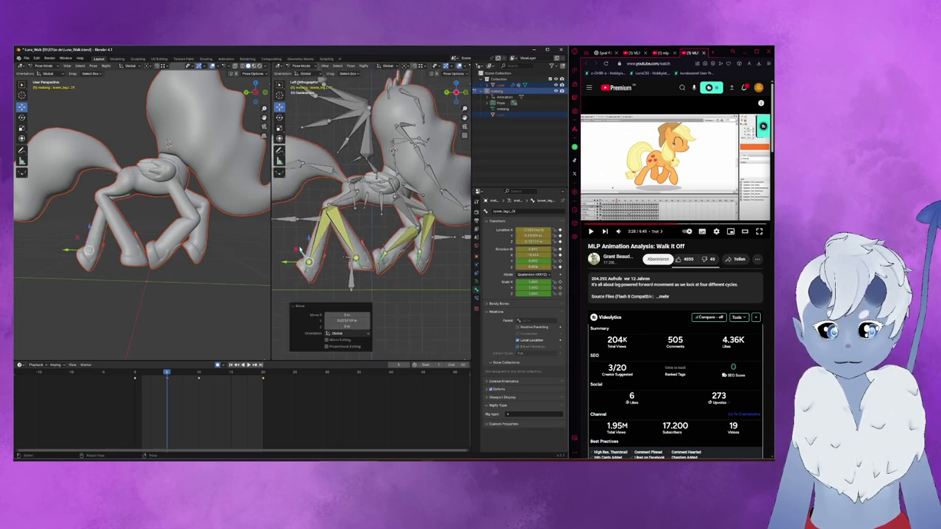
key(g)
key(z)
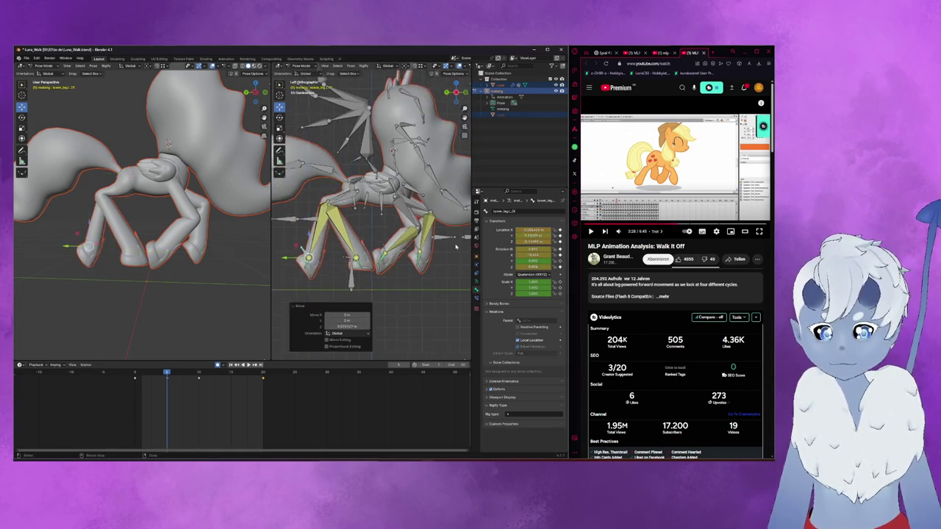
click(440, 251)
- Shift the forearm.L bone along Y, then lower it along Z
click(406, 244)
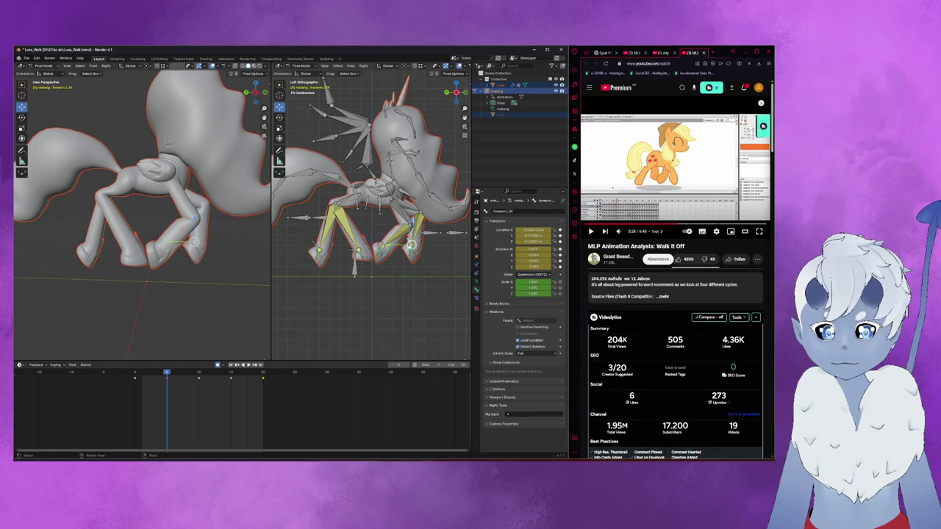
scroll(404, 247, up, 1)
key(g)
key(y)
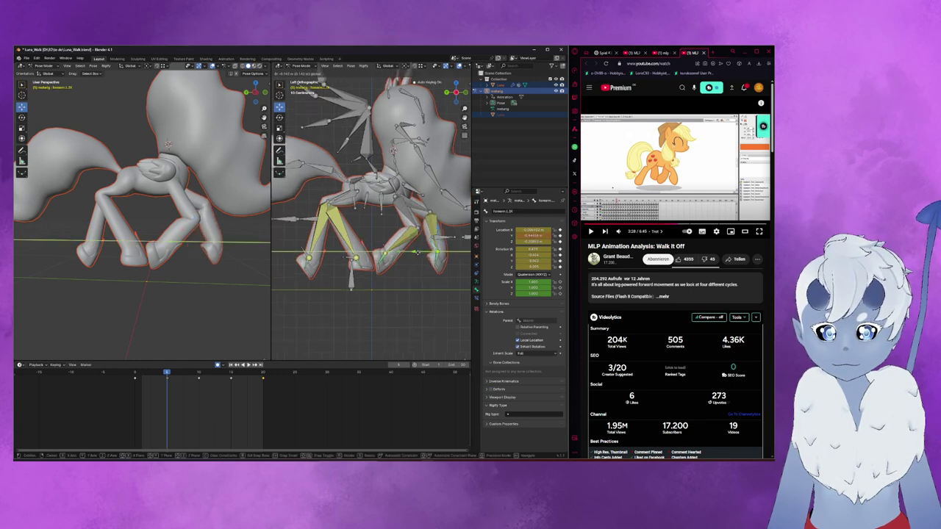
click(417, 252)
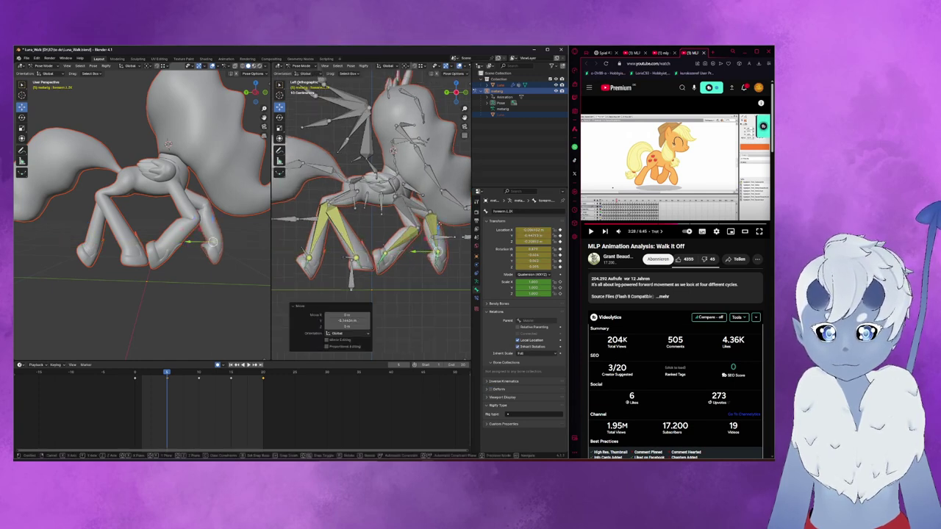
key(g)
key(z)
click(437, 250)
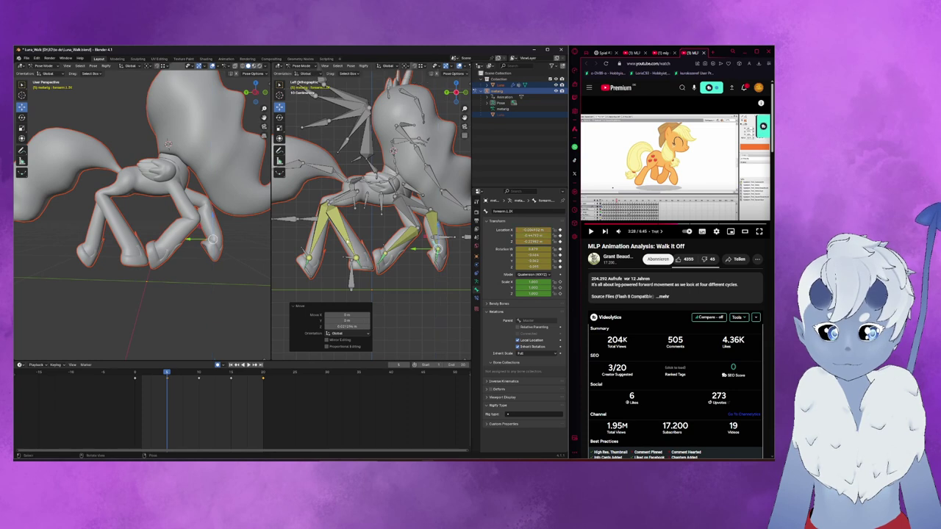
- Adjust lower_leg.L about 0.047 m vertically, then scrub the timeline to frame 15
click(312, 220)
key(g)
key(z)
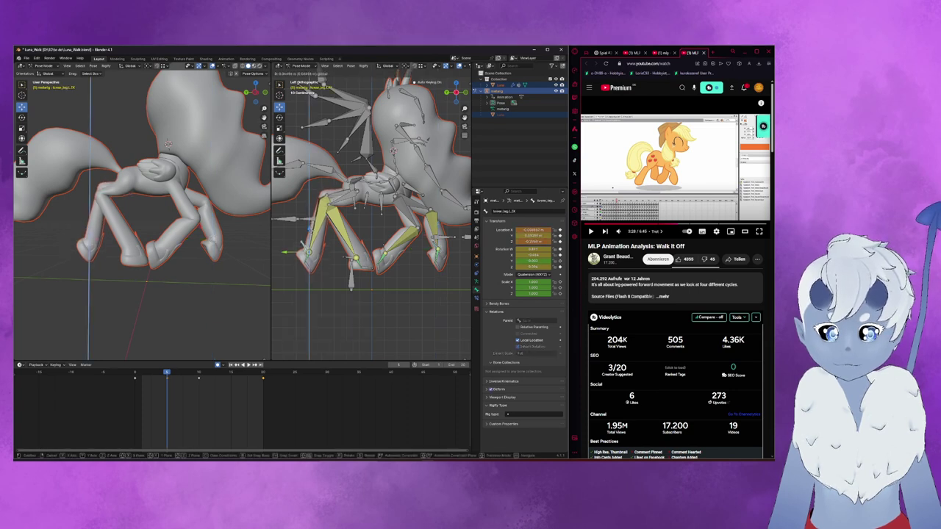
click(308, 248)
click(174, 373)
drag(174, 373, 199, 374)
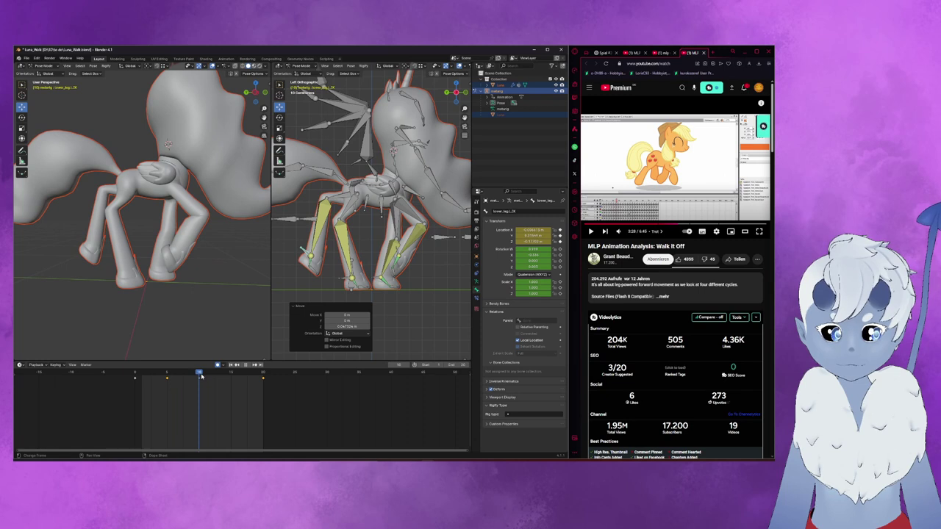
drag(202, 376, 231, 374)
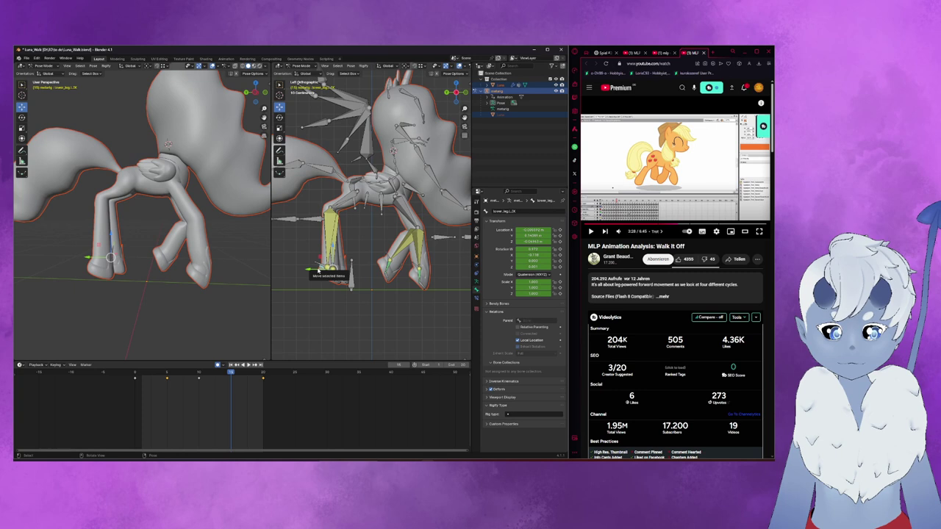
- Reposition the selected leg bones, rotate them 55.2°, then add a further Z-axis rotation
scroll(350, 287, up, 2)
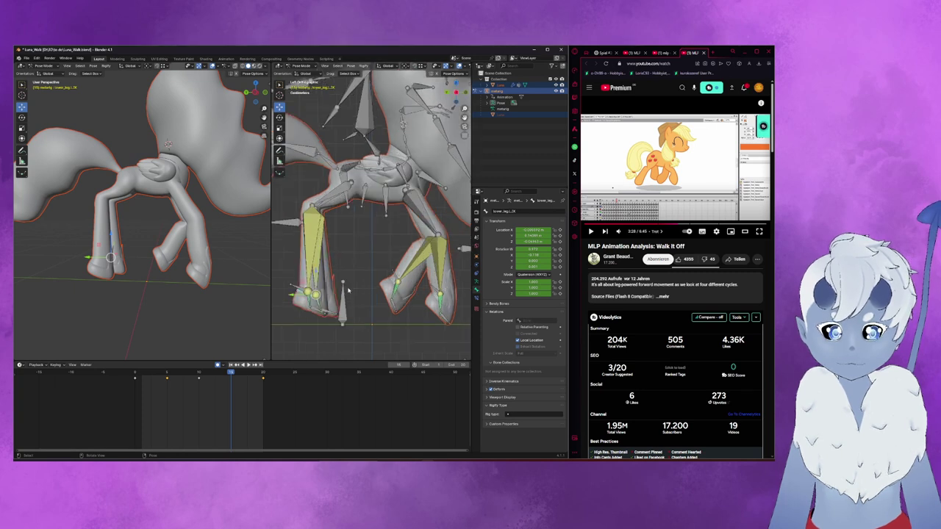
middle_drag(348, 290, 348, 291)
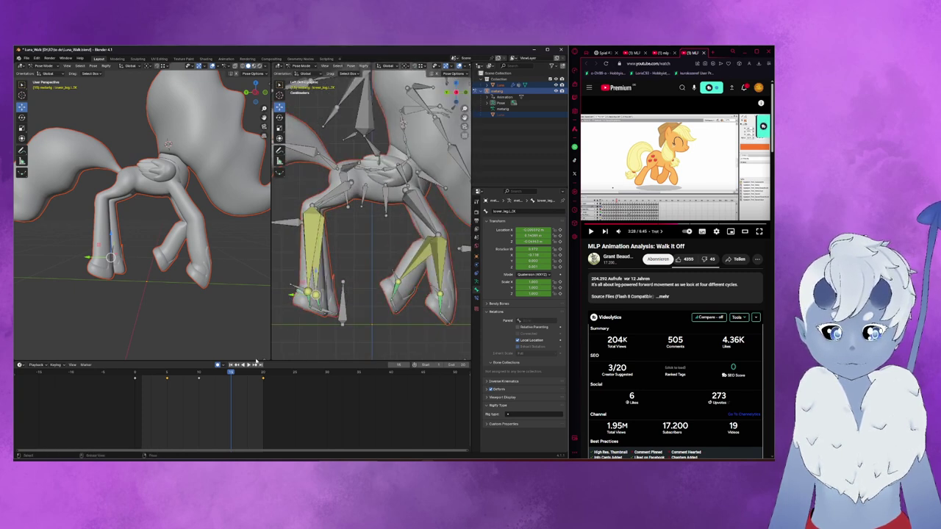
drag(228, 374, 232, 376)
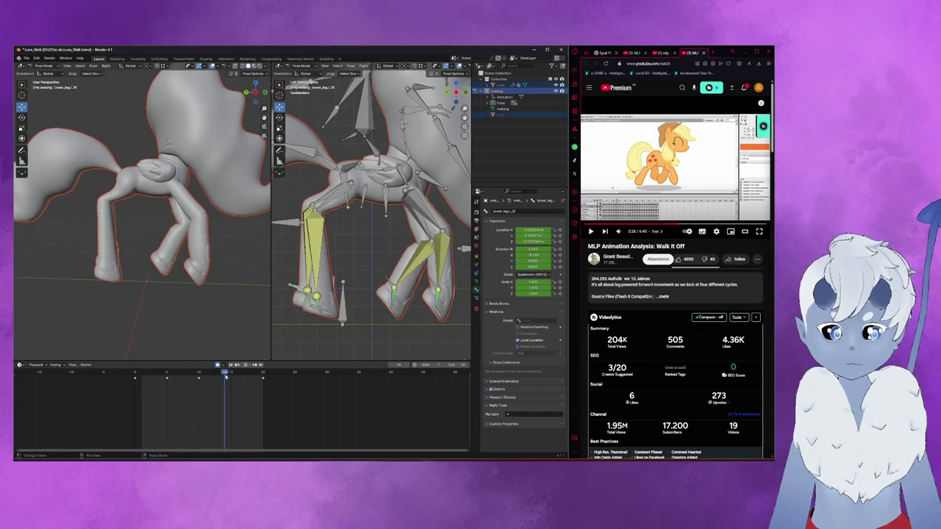
key(g)
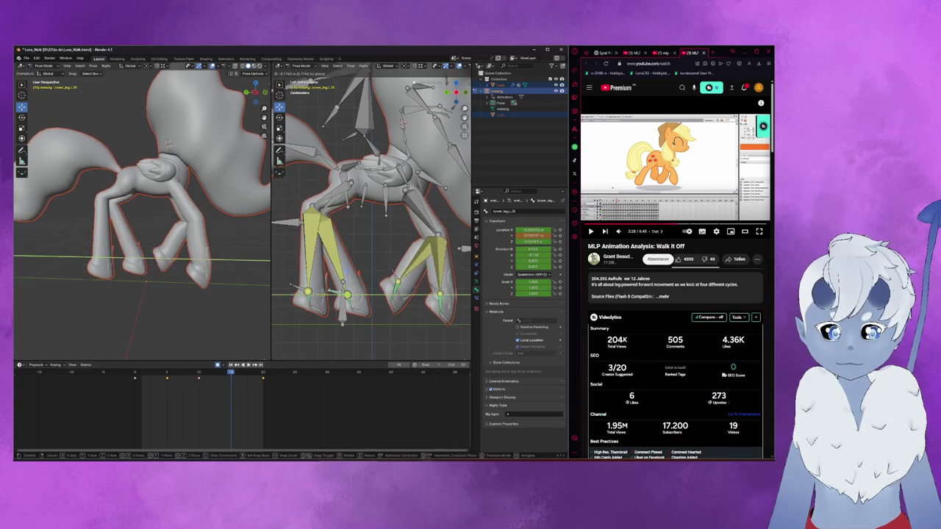
click(323, 294)
key(r)
click(351, 258)
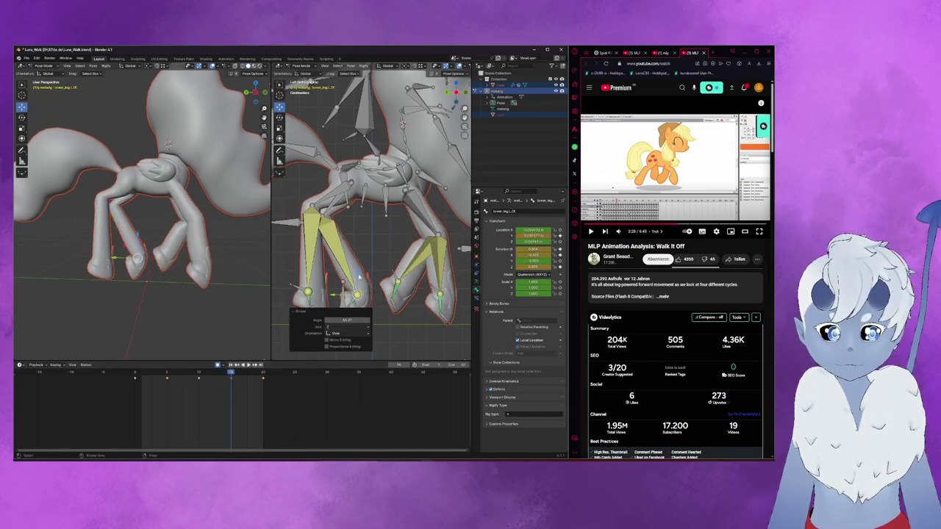
key(r)
key(z)
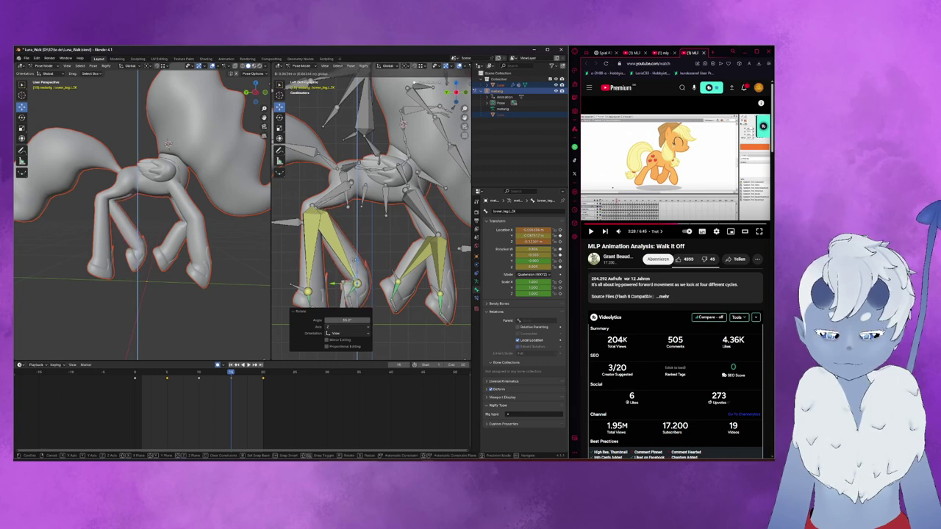
click(355, 262)
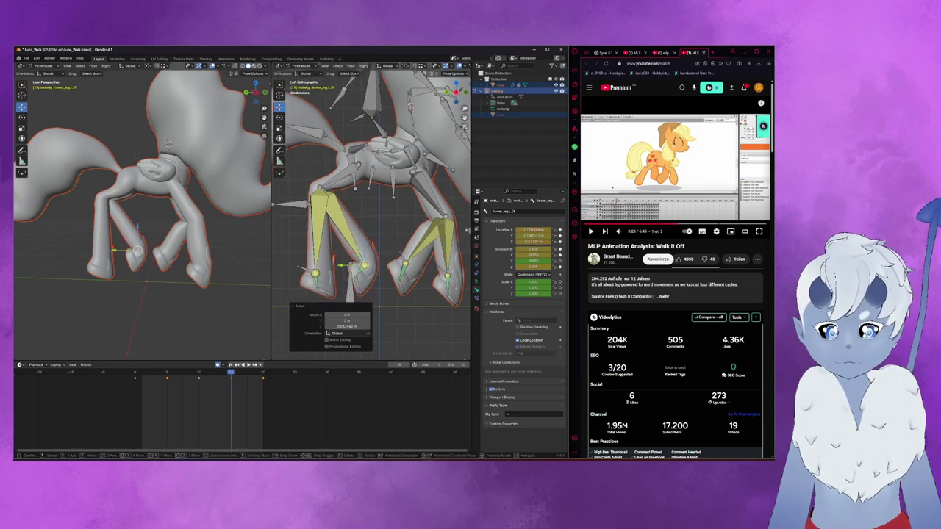
- Rotate the leg bone around Z, nudge it along Y, and move from frame 5 to 15
key(g)
key(r)
click(404, 253)
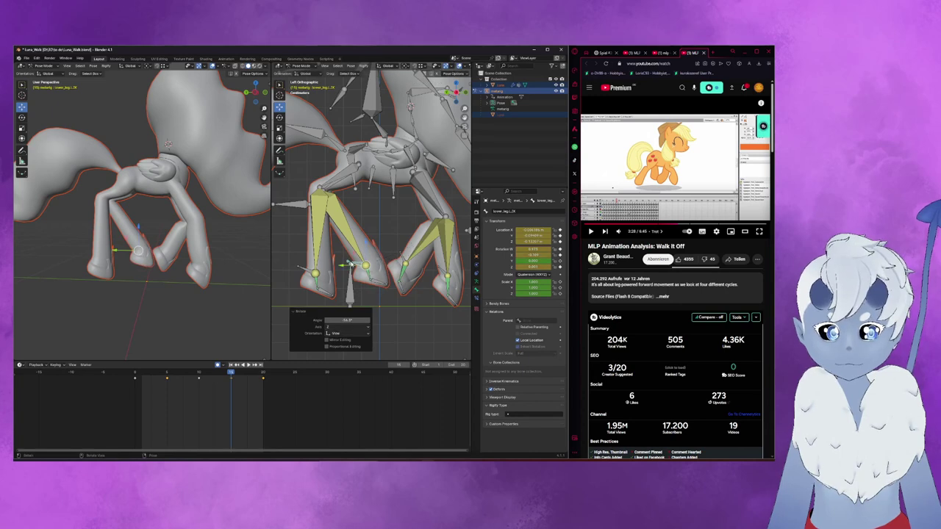
drag(345, 267, 344, 257)
click(168, 372)
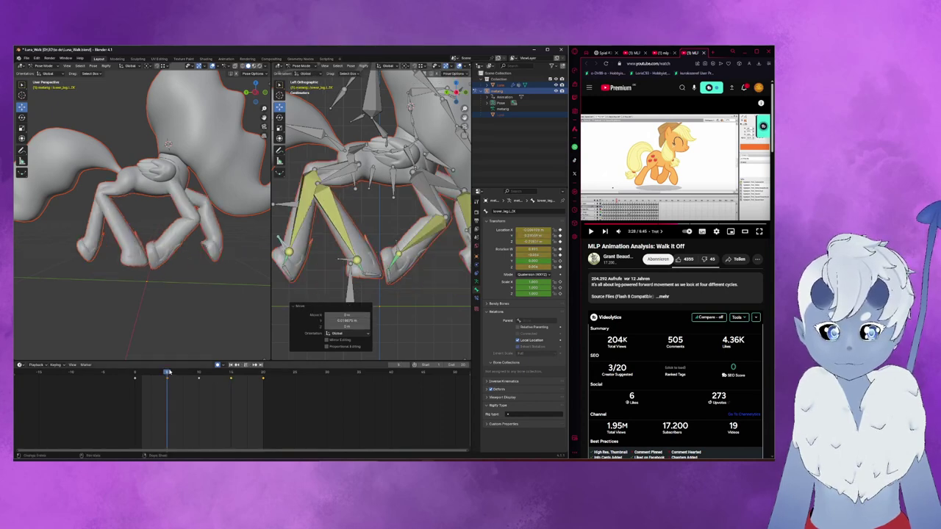
mouse_move(168, 372)
mouse_down()
mouse_move(231, 373)
mouse_move(167, 374)
mouse_up()
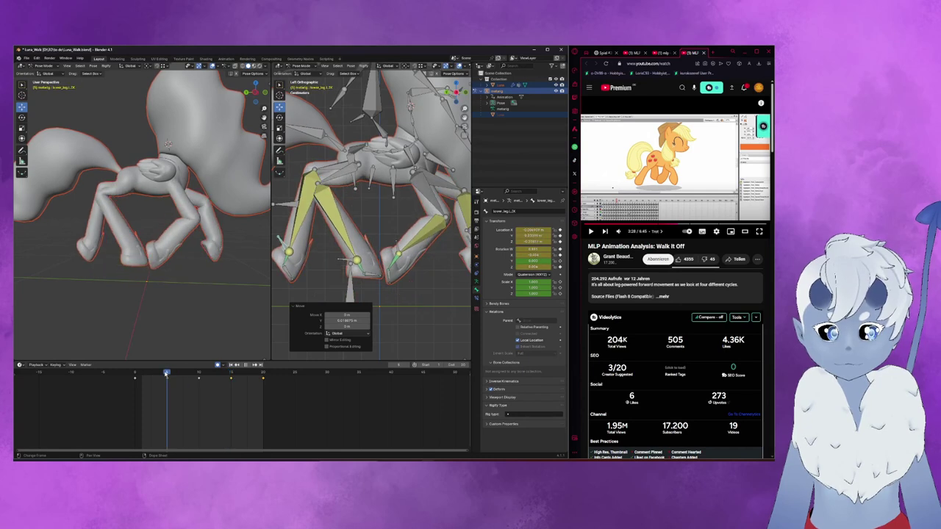
key(space)
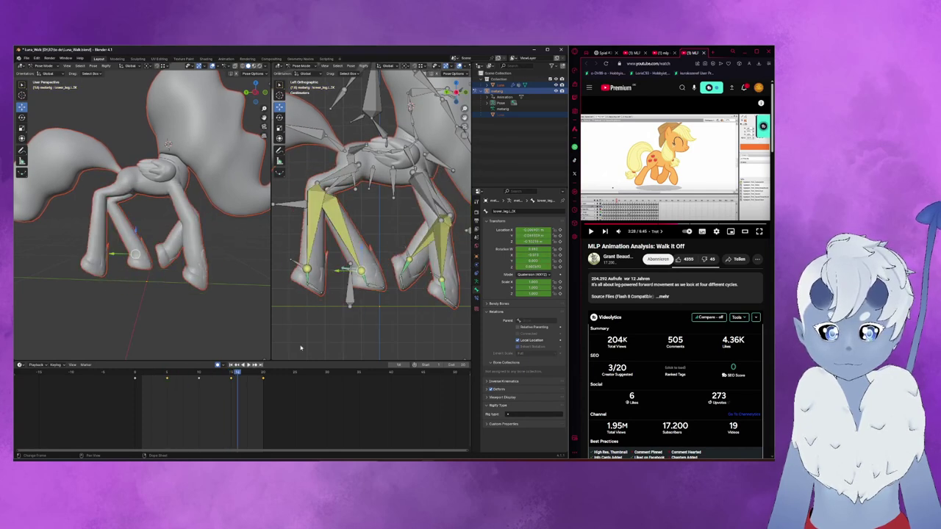
- Move the forearm.L.IK target, then shift the lower_leg.L.IK target along Y
click(405, 242)
key(g)
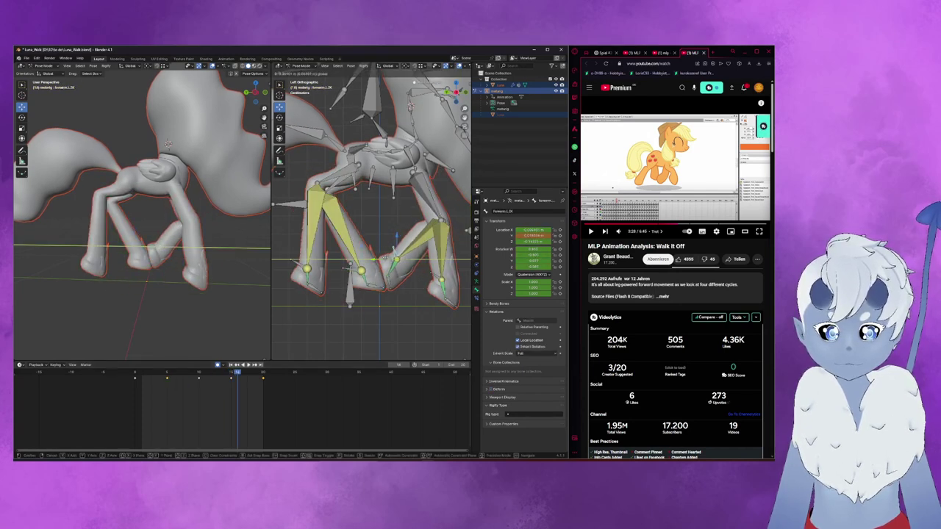
click(377, 259)
click(345, 271)
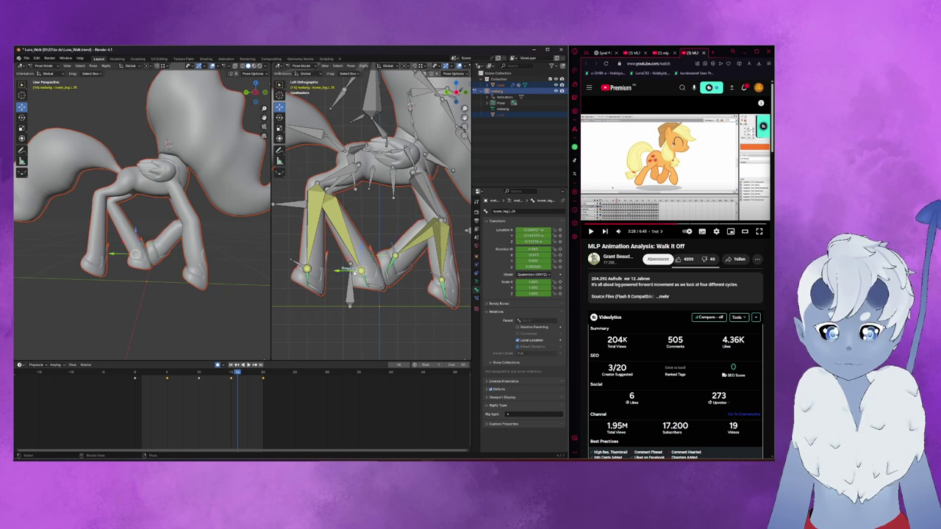
key(g)
key(y)
click(331, 272)
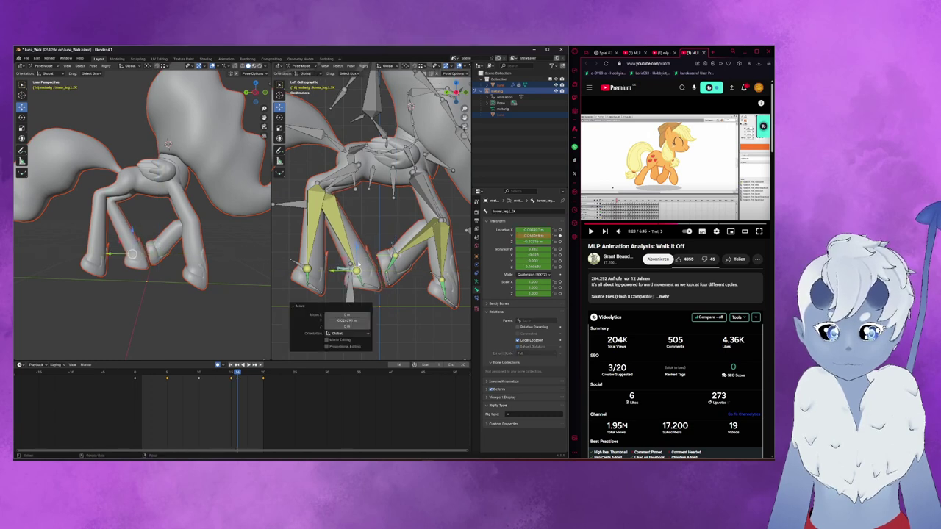
- Raise the lower_leg.L.IK target along Z and nudge it along Y, then undo the last nudge
key(g)
key(z)
click(354, 266)
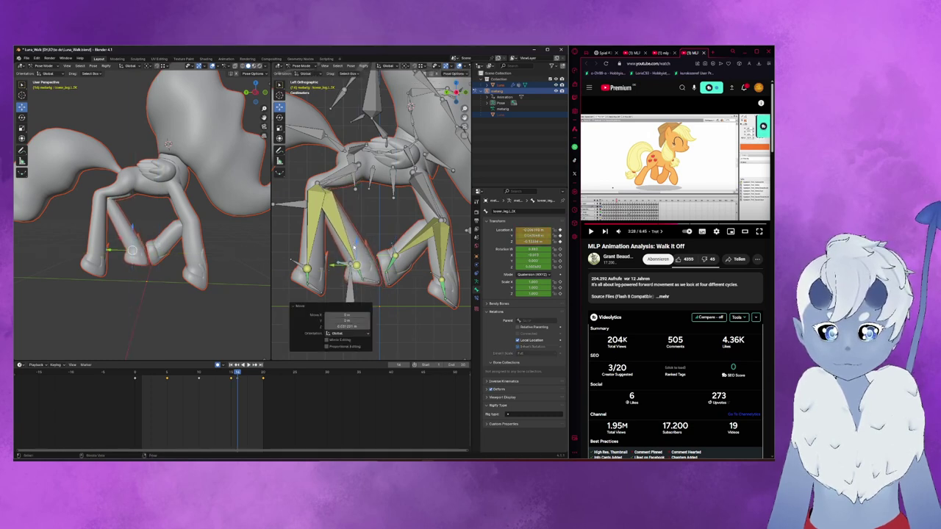
key(g)
key(y)
click(332, 269)
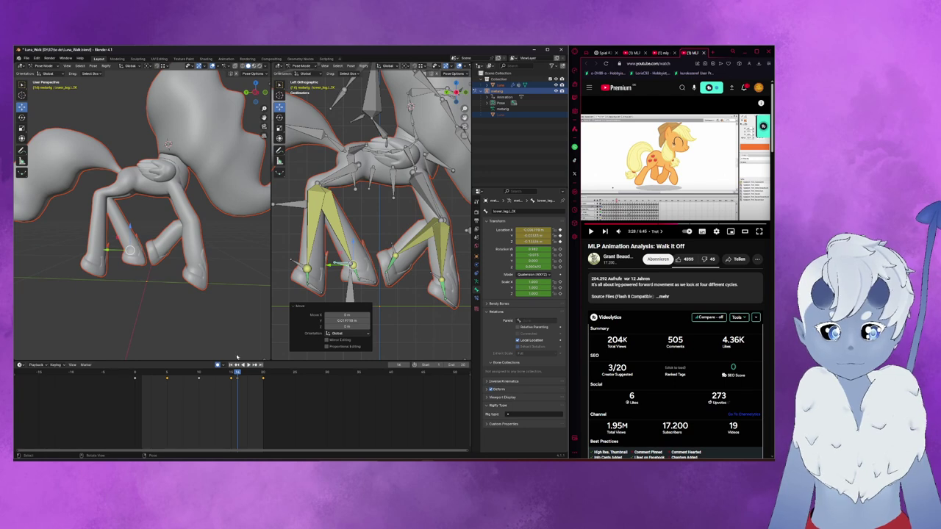
key(ctrl+z)
key(ctrl+z)
- Step back a frame and move the forearm_L.IK bone vertically along Z
drag(235, 372, 231, 373)
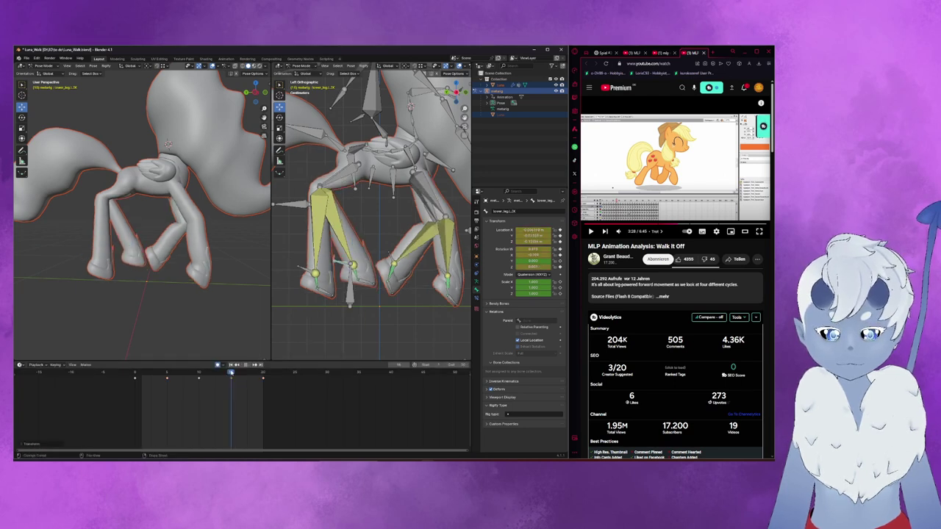
click(392, 253)
key(g)
key(z)
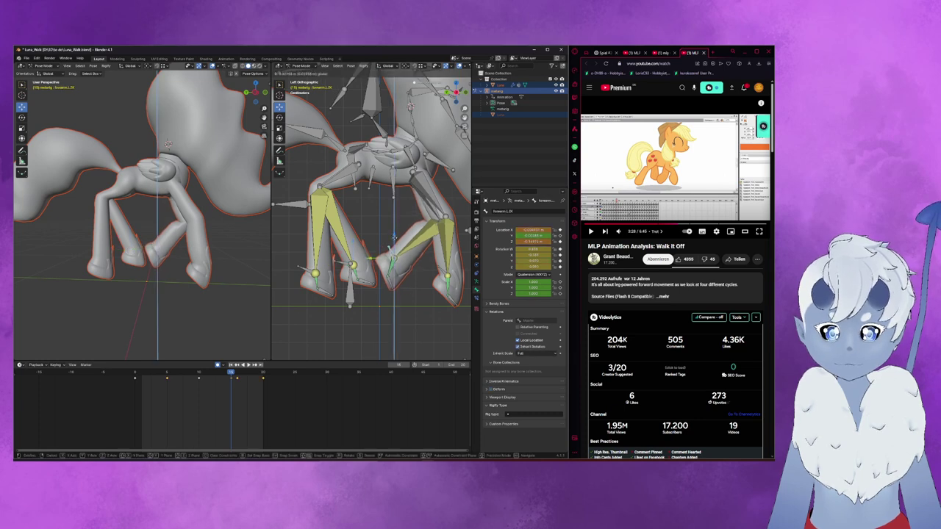
click(394, 237)
- Reposition both front foot IK bones, constraining the second move with Shift+X
middle_drag(439, 274, 411, 221)
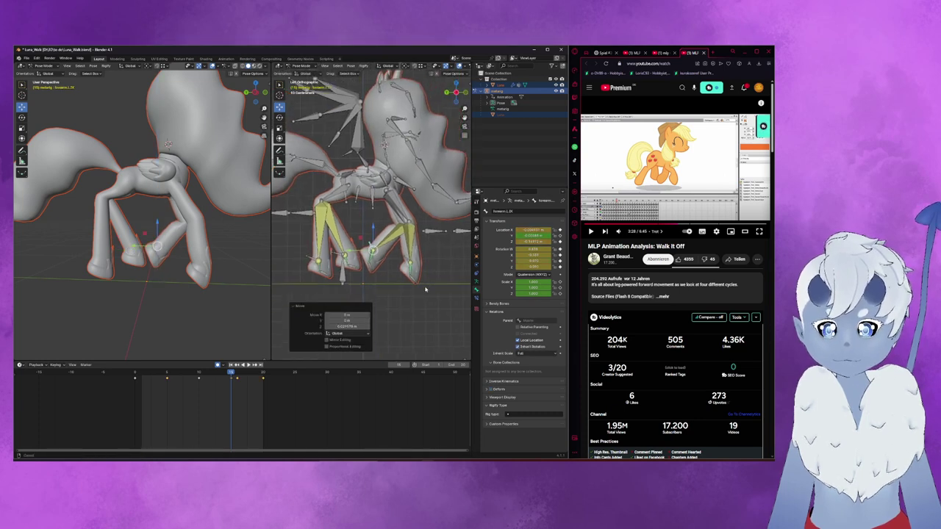
click(408, 267)
key(g)
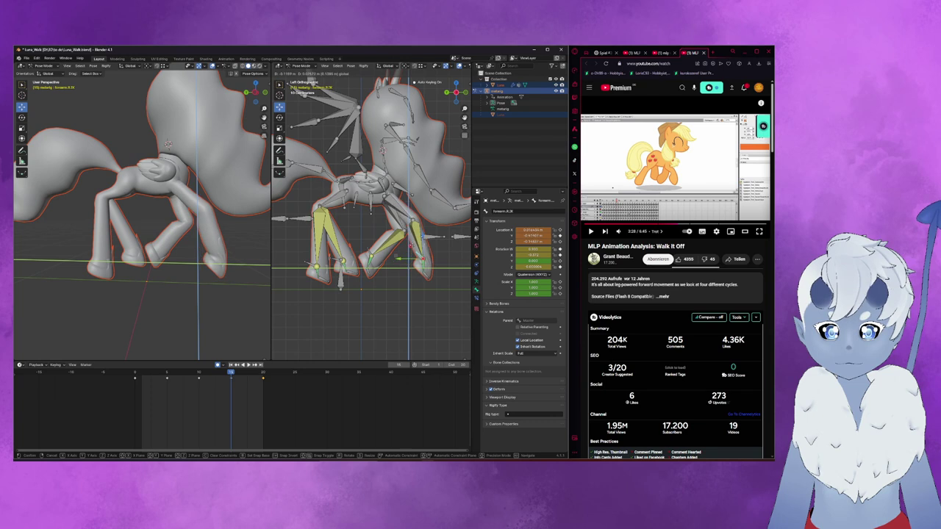
click(401, 254)
middle_drag(401, 253, 433, 220)
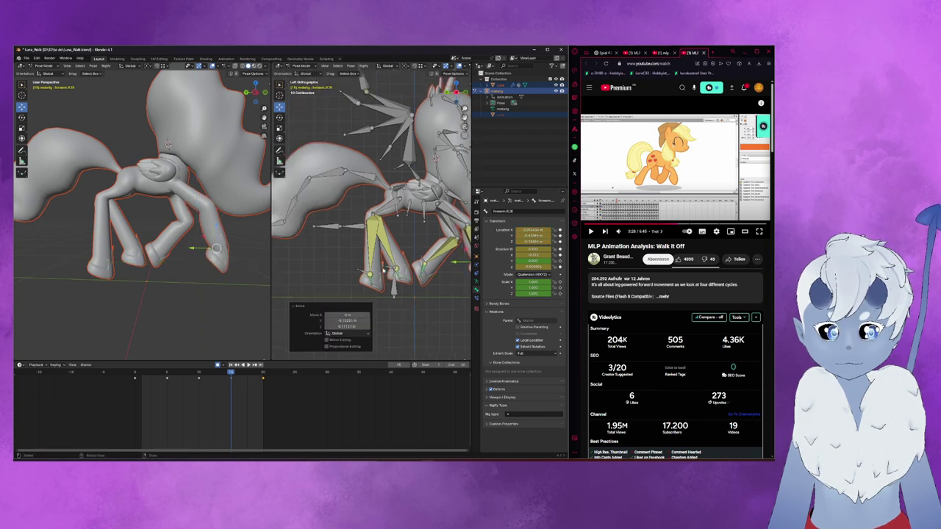
click(361, 271)
key(g)
key(shift+x)
click(336, 250)
- Rotate the leg bones 24.3°, then play frames 5 to 15 to compare the poses
key(r)
click(360, 254)
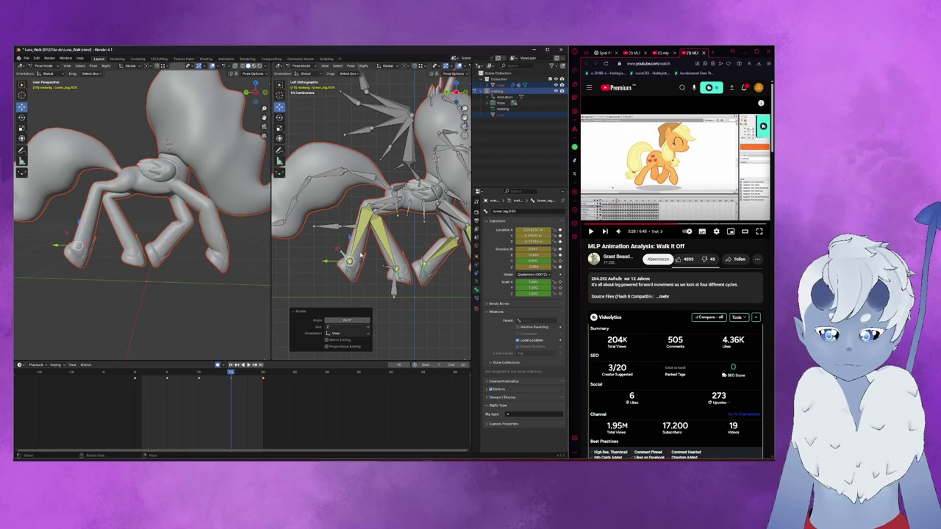
click(168, 373)
key(space)
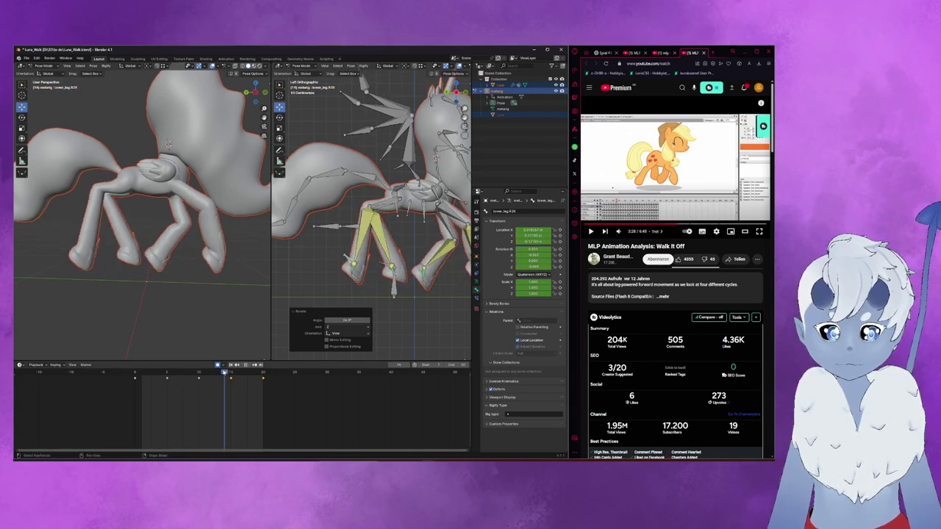
key(space)
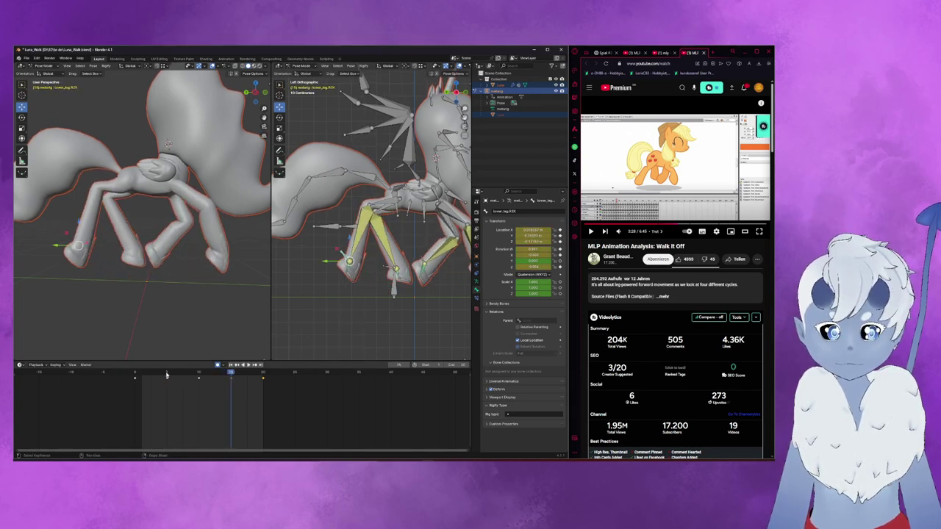
click(167, 373)
- At frame 15, move the forearm.R.IK bone and orbit into a perspective view
shift+middle_drag(391, 320, 332, 320)
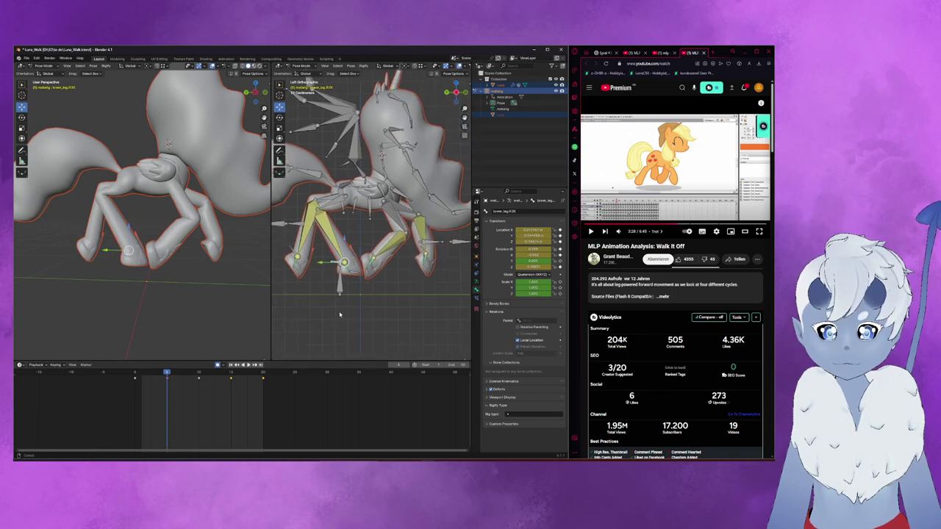
click(230, 374)
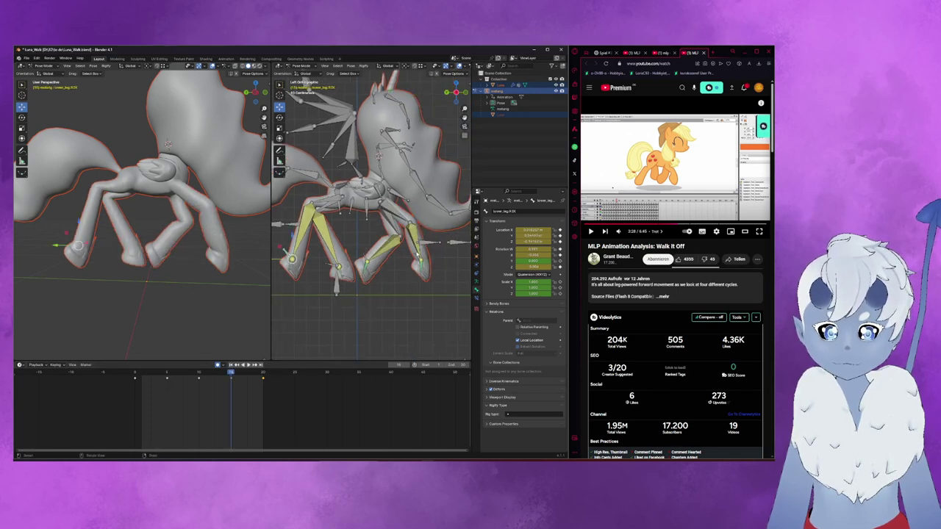
drag(419, 244, 417, 254)
mouse_move(411, 279)
middle_down()
mouse_move(387, 296)
mouse_move(363, 290)
middle_up()
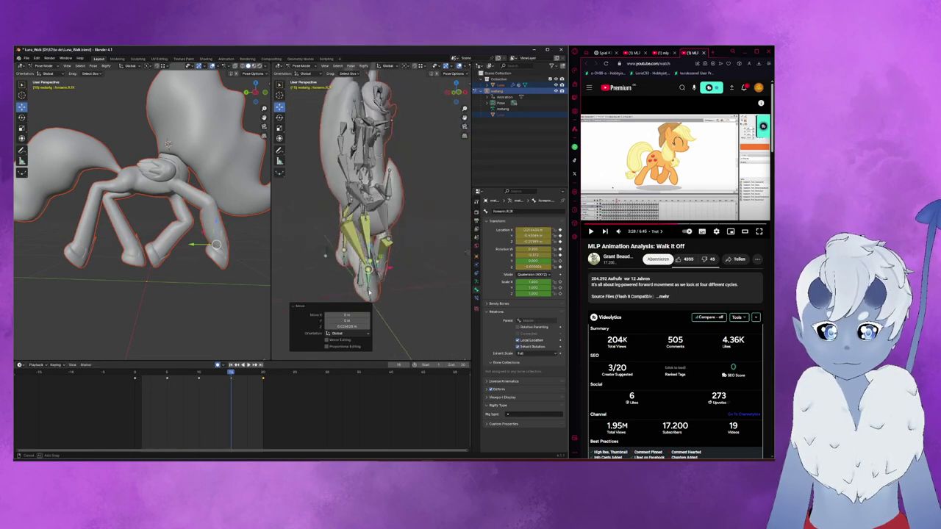
- Select upper_arm.R.Target and, at frame 5, lower it along Z
click(323, 244)
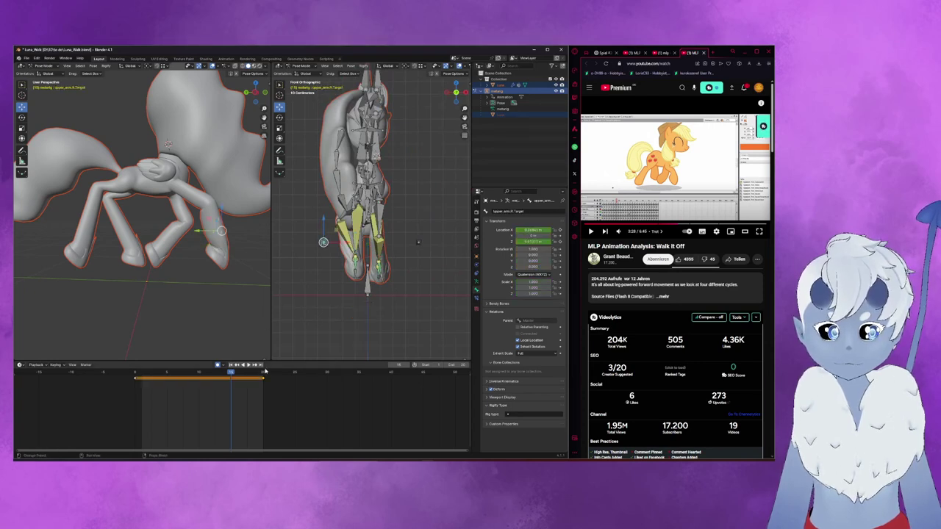
middle_drag(354, 291, 331, 279)
drag(218, 377, 133, 384)
middle_drag(301, 257, 353, 281)
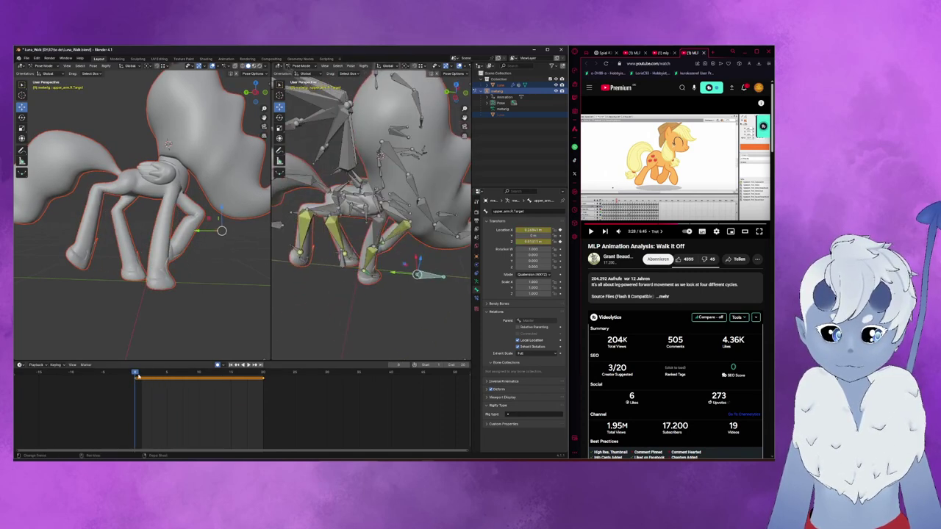
drag(140, 375, 168, 379)
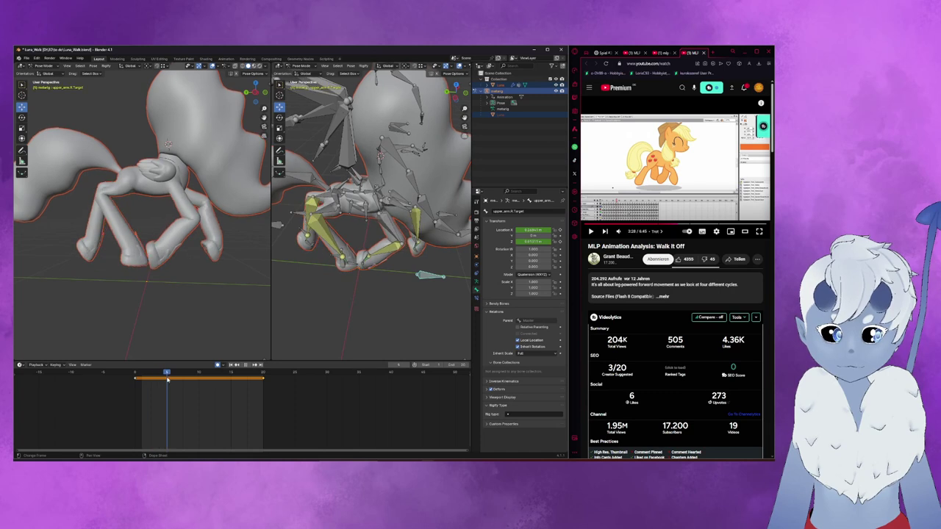
middle_drag(399, 319, 379, 309)
key(g)
key(z)
click(389, 283)
- Shift the pole target twice along Y, then slide it left along X
mouse_move(390, 283)
middle_down()
mouse_move(374, 286)
mouse_move(447, 258)
mouse_move(371, 314)
middle_up()
key(g)
key(y)
click(403, 282)
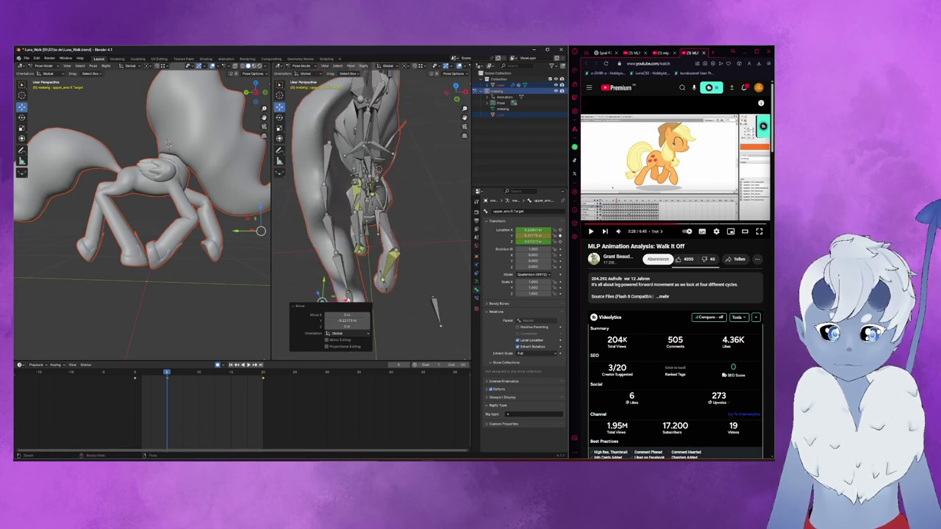
key(g)
key(y)
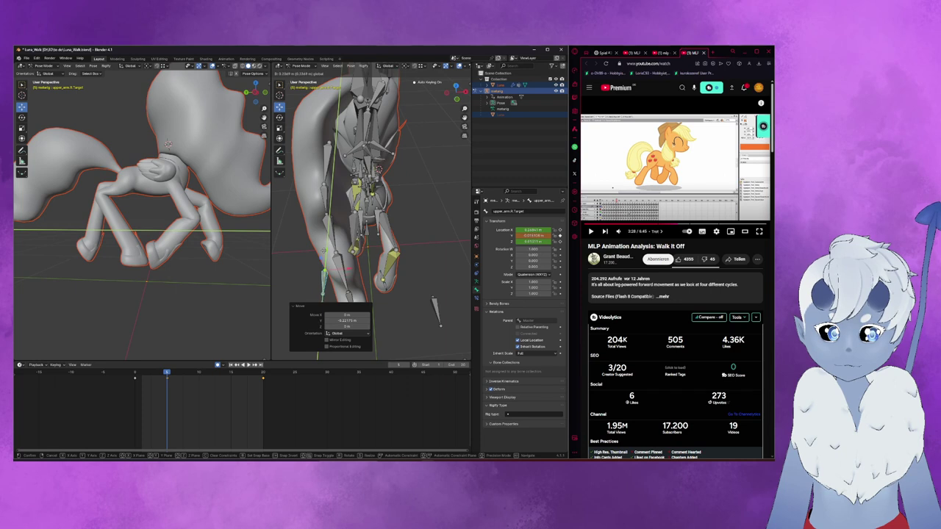
click(412, 308)
middle_drag(411, 308, 432, 320)
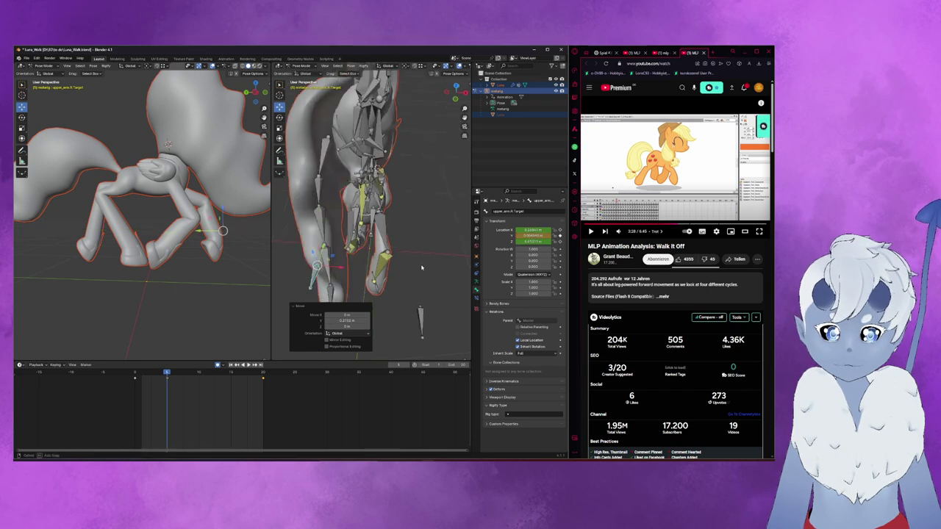
drag(440, 312, 413, 310)
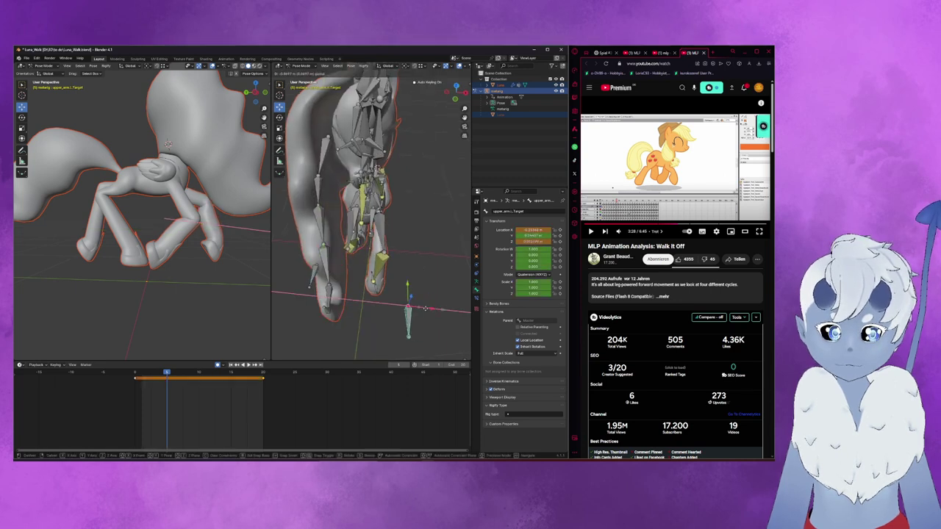
- At frame 10, shift the pole target along the X axis
click(201, 377)
middle_drag(396, 309, 414, 297)
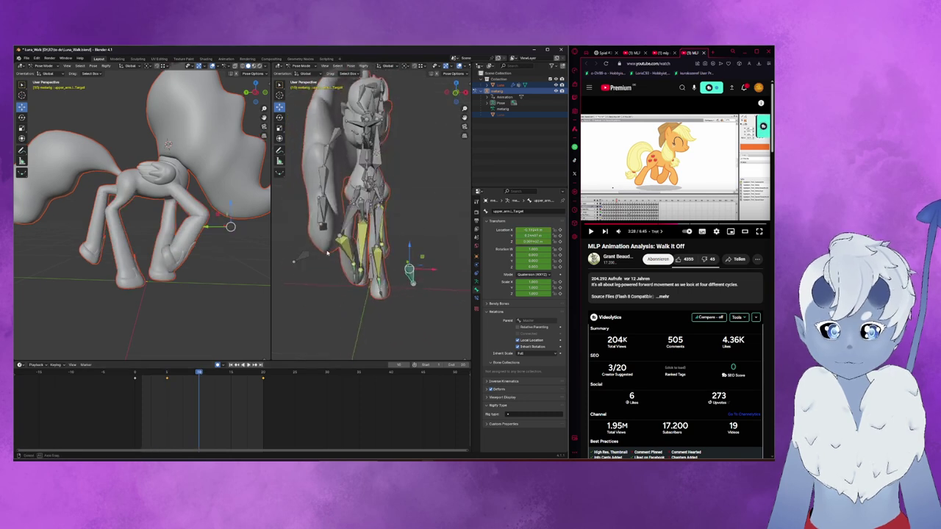
key(g)
key(x)
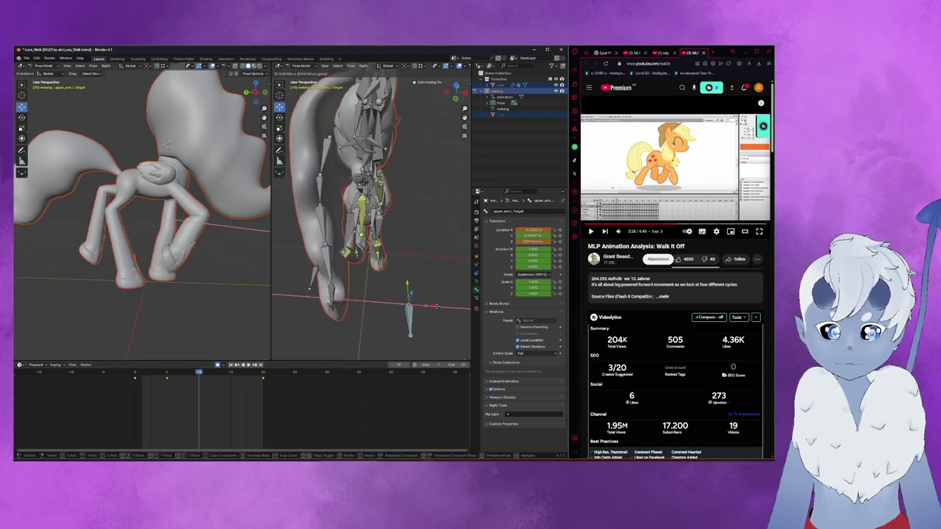
click(282, 298)
mouse_move(282, 298)
middle_down()
mouse_move(398, 237)
mouse_move(193, 357)
middle_up()
- At the next keyframe, offset upper_arm.R.Target along X
click(230, 372)
mouse_move(353, 309)
middle_down()
mouse_move(319, 306)
mouse_move(335, 279)
middle_up()
click(335, 279)
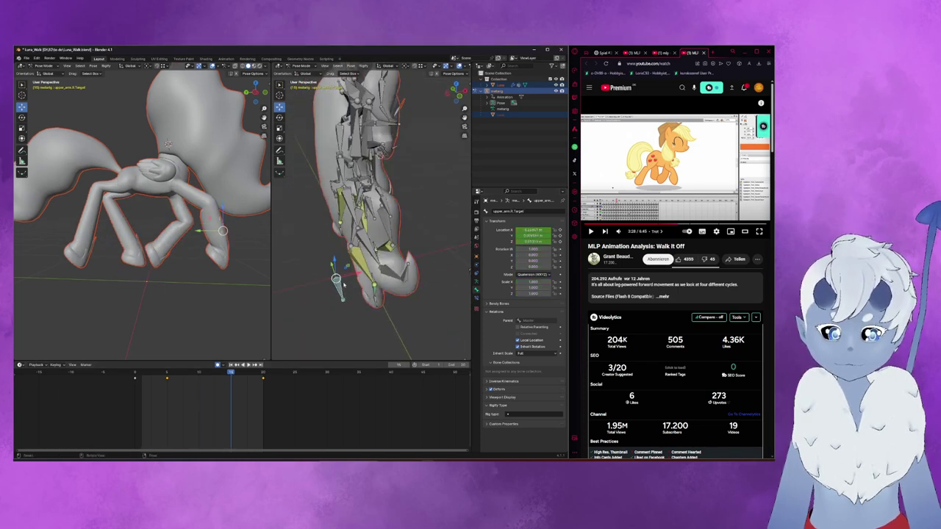
drag(343, 285, 388, 275)
middle_drag(389, 274, 460, 291)
key(g)
key(x)
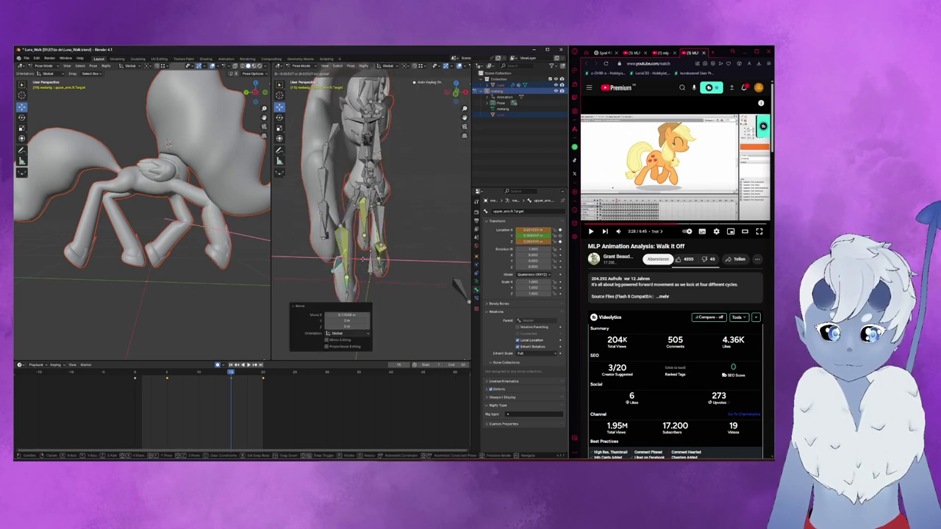
click(363, 261)
- Play the walk, then at about frame 10 move the other leg control bone along X
key(space)
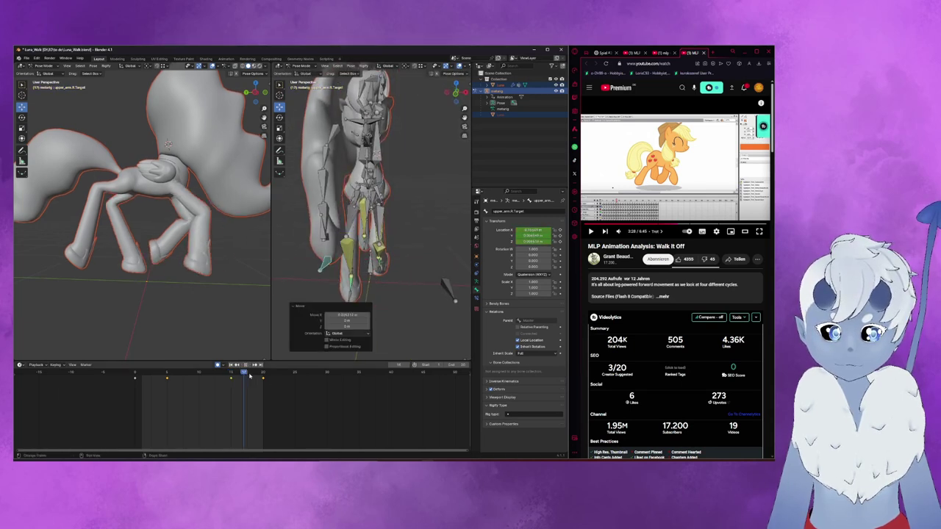
drag(153, 390, 197, 393)
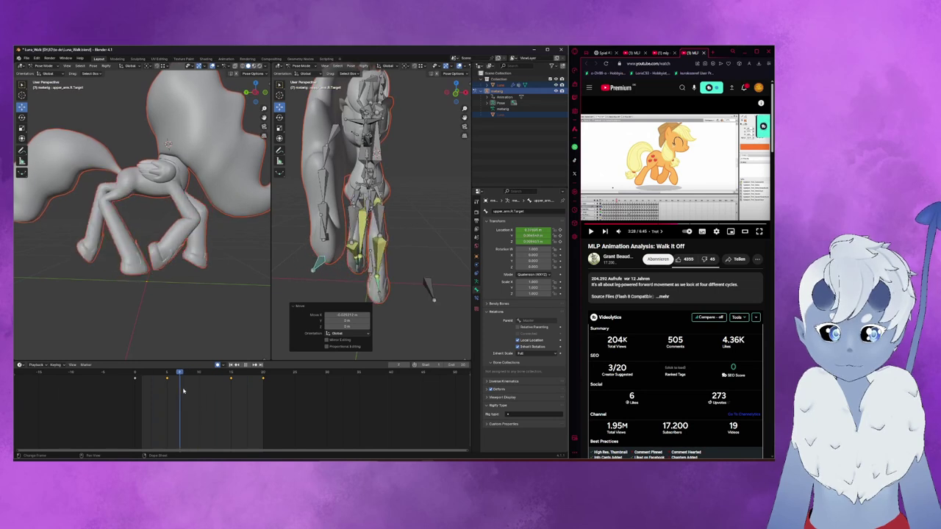
click(331, 258)
key(g)
key(x)
click(343, 259)
- Scrub through frames 20, 4 and 13 with the pole bone selected to review the legs
mouse_move(200, 375)
mouse_down()
mouse_move(263, 373)
mouse_move(135, 373)
mouse_move(147, 394)
mouse_up()
middle_drag(352, 316, 381, 331)
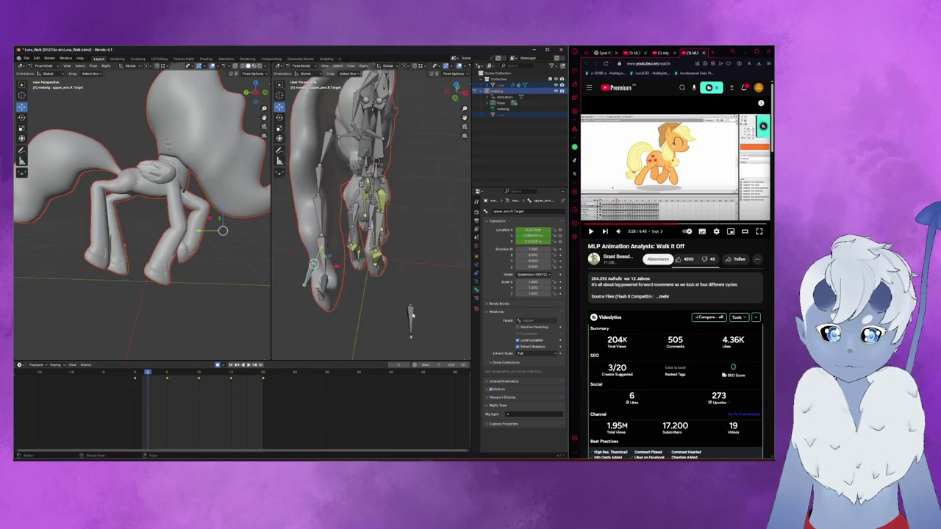
click(411, 314)
drag(147, 373, 263, 373)
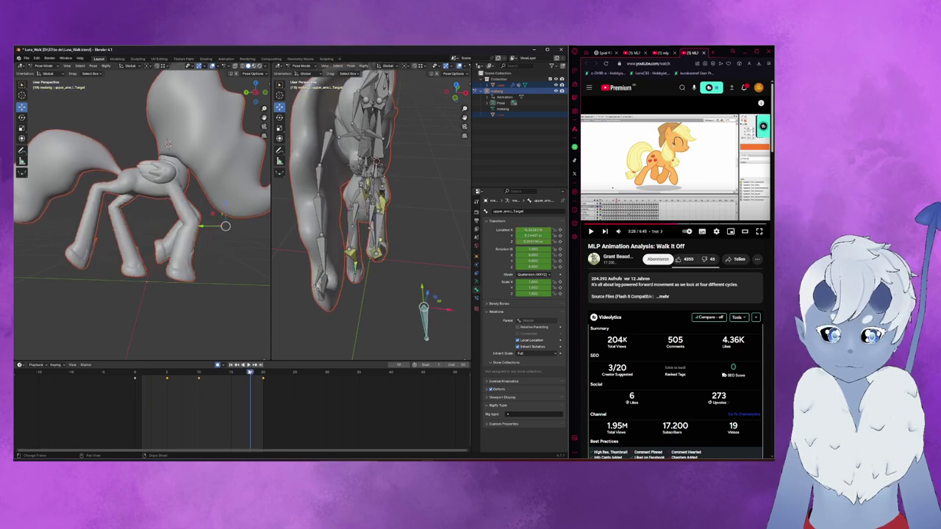
middle_drag(346, 243, 312, 274)
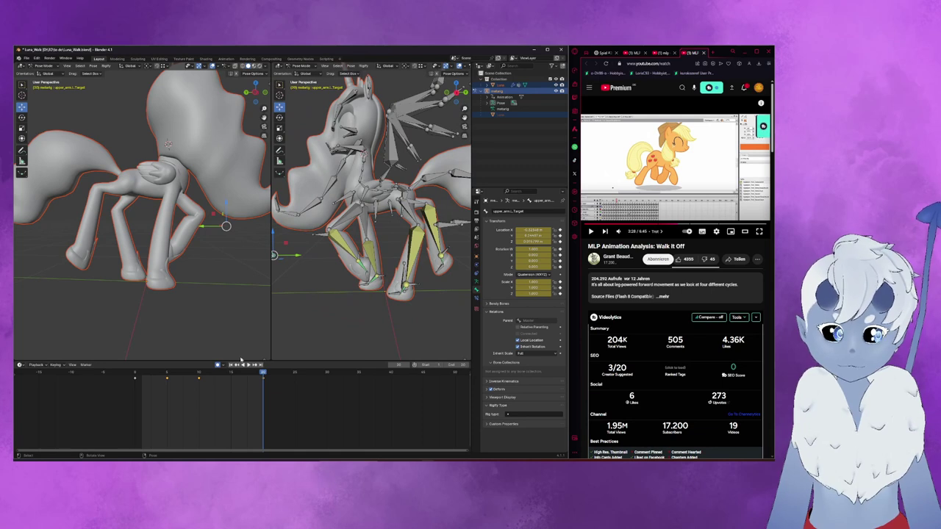
- Rewind to frame 0, snap to a side view, and play then stop the walk cycle
middle_drag(400, 279, 391, 317)
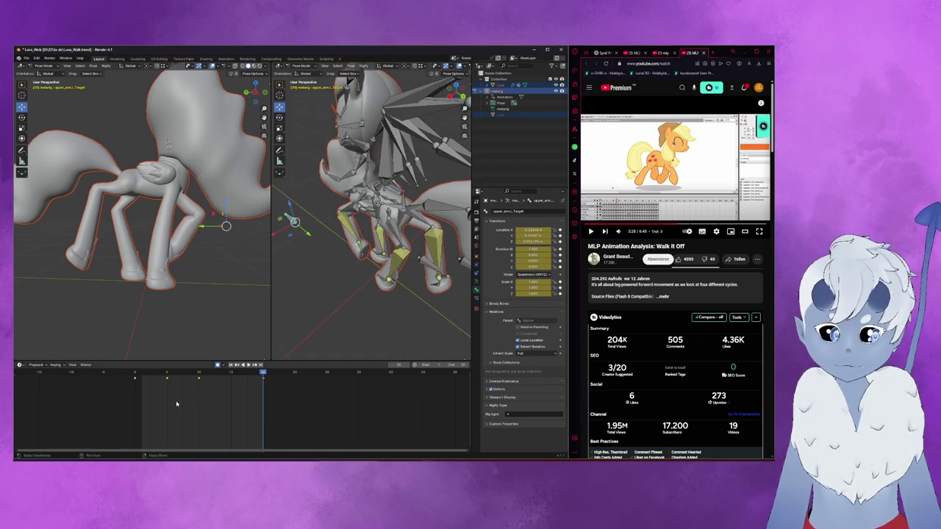
drag(266, 377, 134, 385)
mouse_move(323, 242)
middle_down()
mouse_move(285, 263)
mouse_move(363, 319)
middle_up()
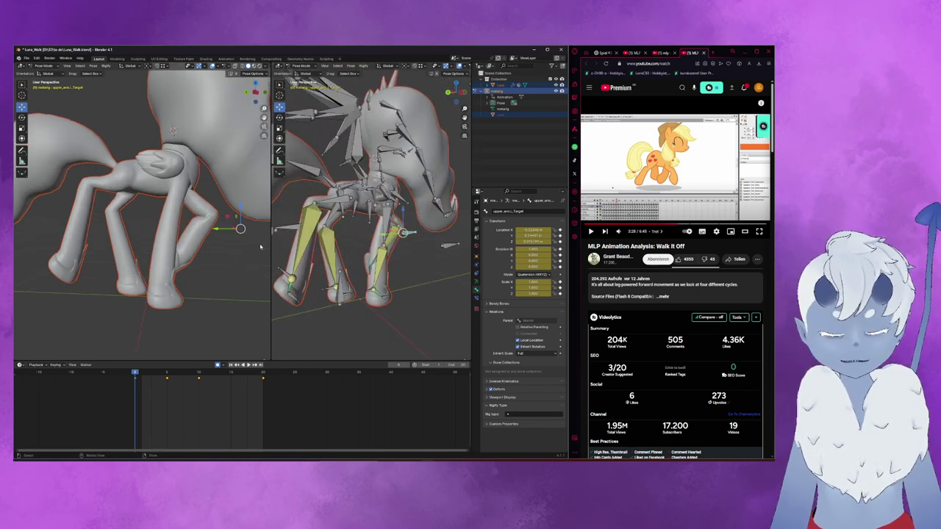
alt+middle_drag(412, 273, 324, 323)
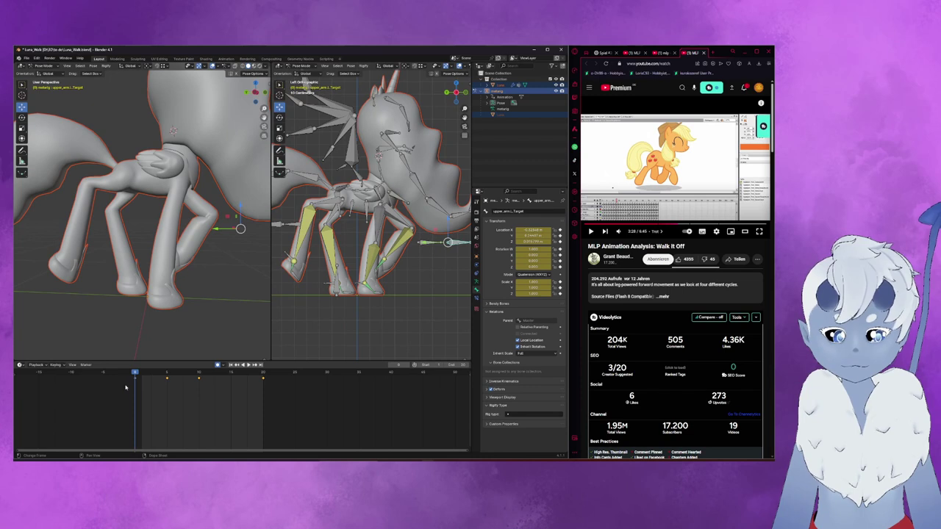
click(248, 369)
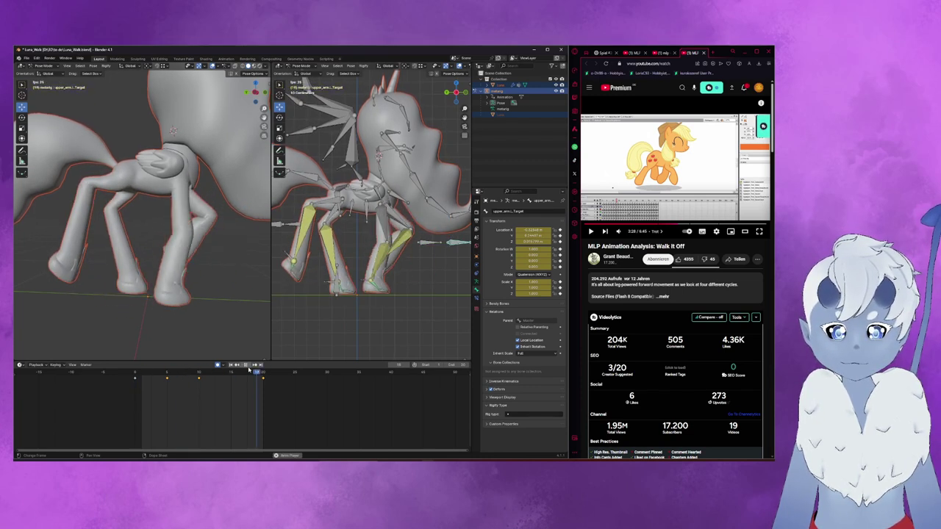
click(248, 369)
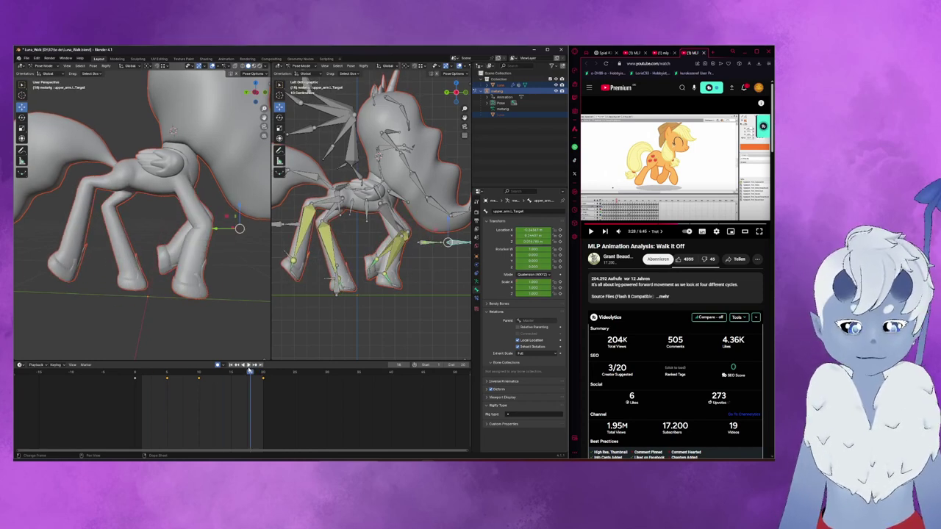
- Switch to Left Orthographic, return to the cycle's start, and select the front foot IK target
middle_drag(169, 220, 180, 205)
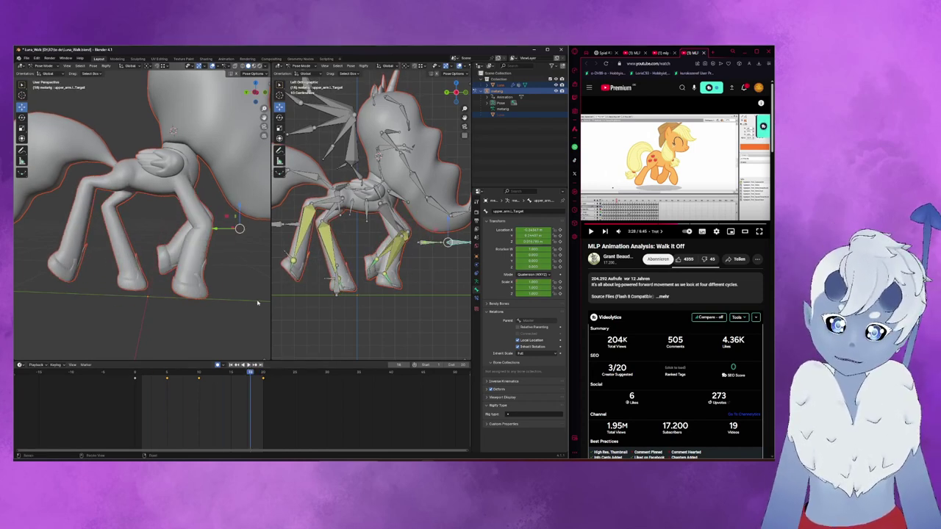
middle_drag(382, 191, 362, 172)
key(ctrl+KP_3)
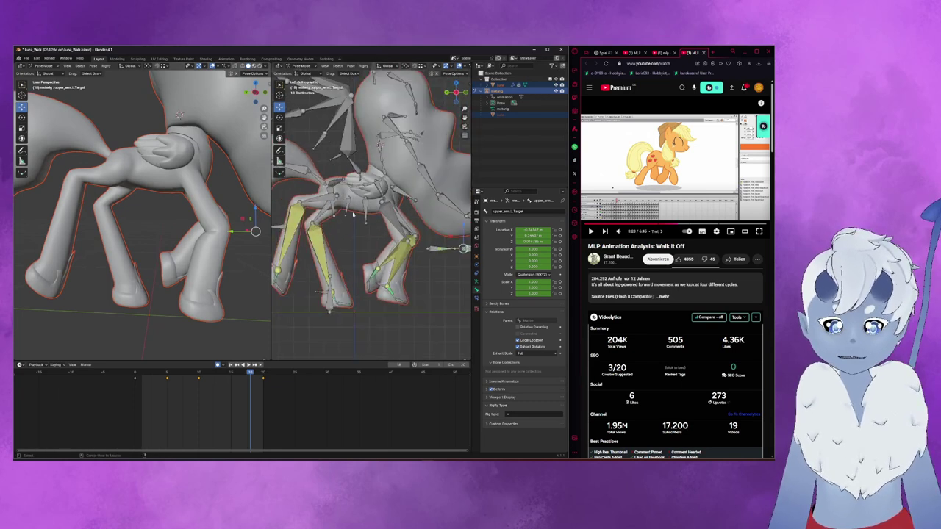
click(134, 373)
scroll(368, 191, down, 2)
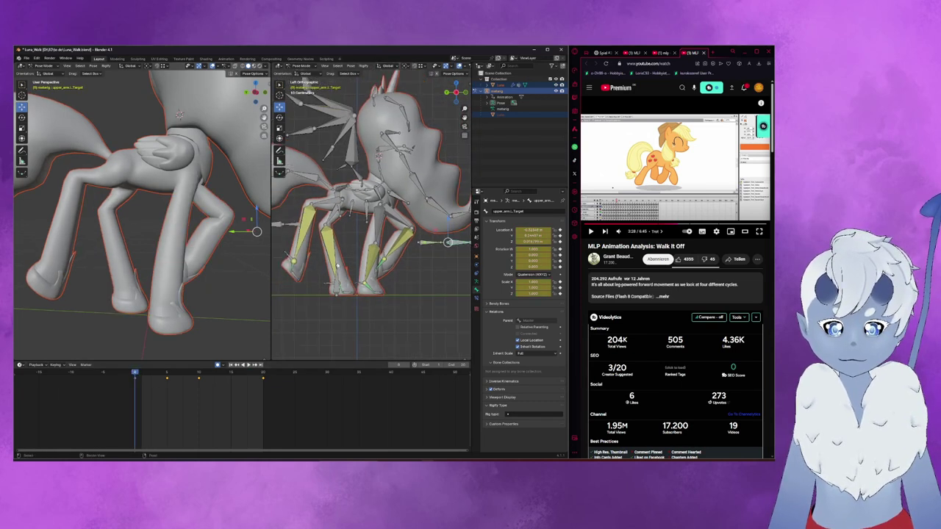
click(319, 269)
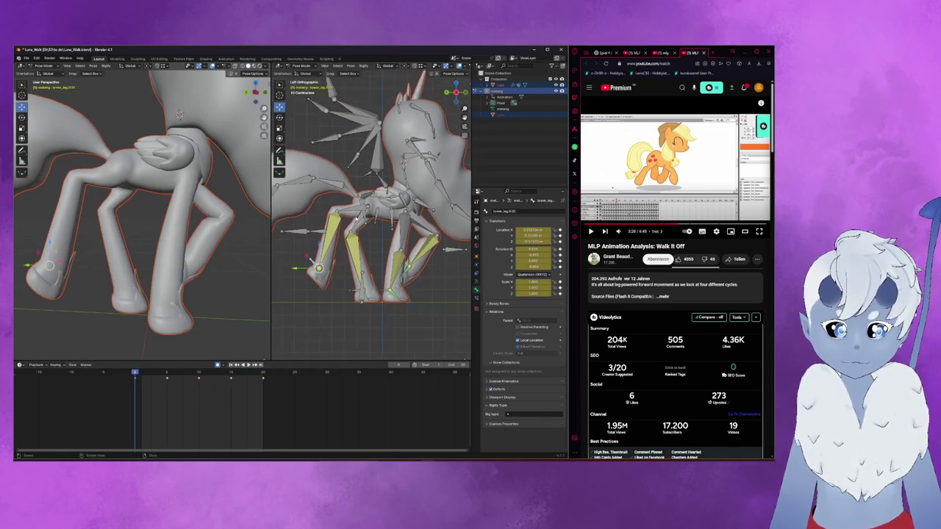
- At frame 10, move the front foot IK target along the Y axis
scroll(372, 213, up, 1)
mouse_move(135, 373)
mouse_down()
mouse_move(192, 381)
mouse_move(136, 380)
mouse_move(187, 382)
mouse_move(139, 381)
mouse_move(197, 395)
mouse_move(167, 396)
mouse_up()
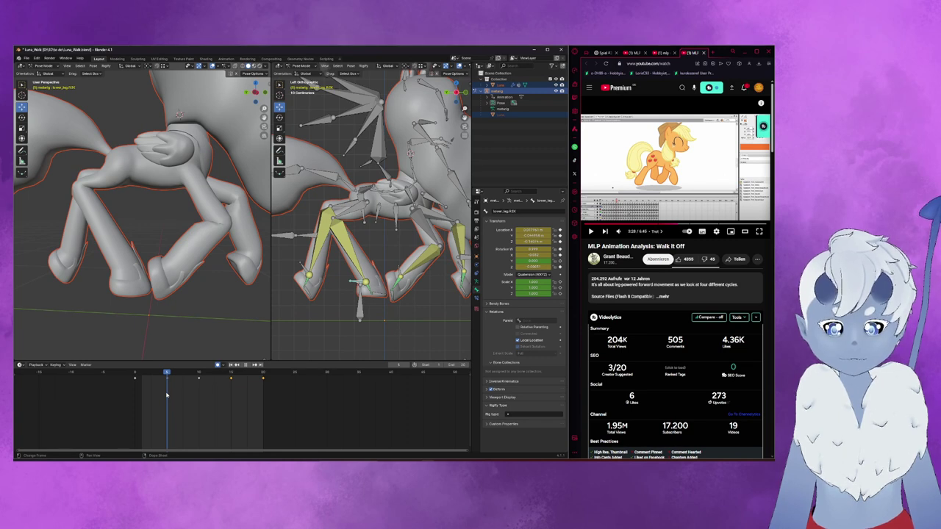
drag(167, 396, 197, 395)
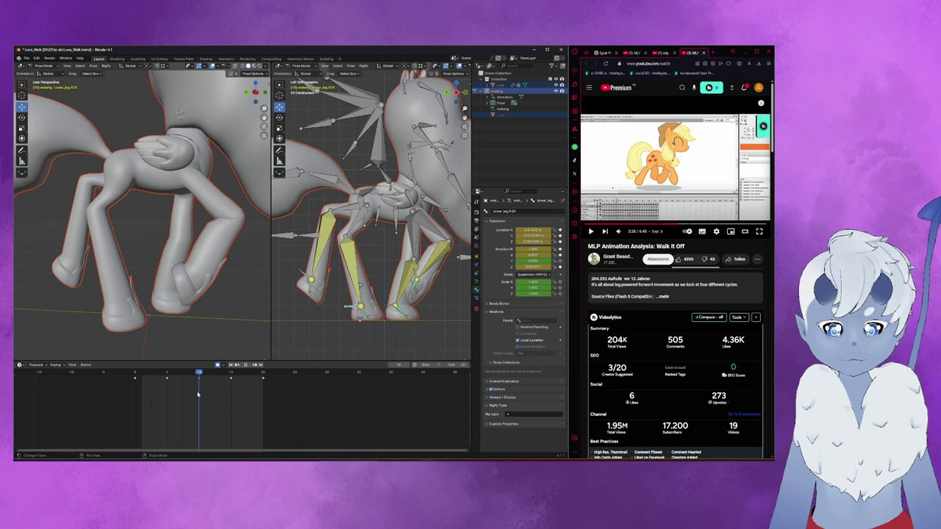
key(g)
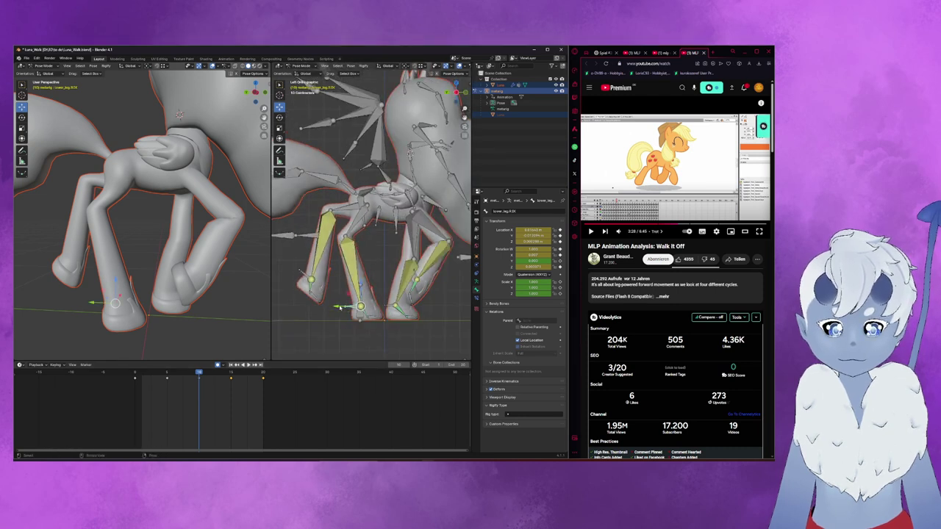
key(g)
key(y)
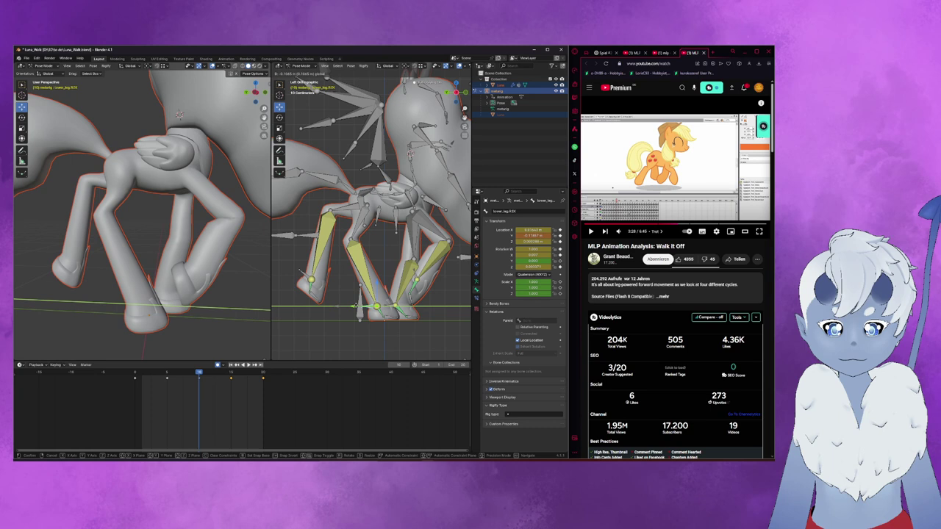
click(353, 305)
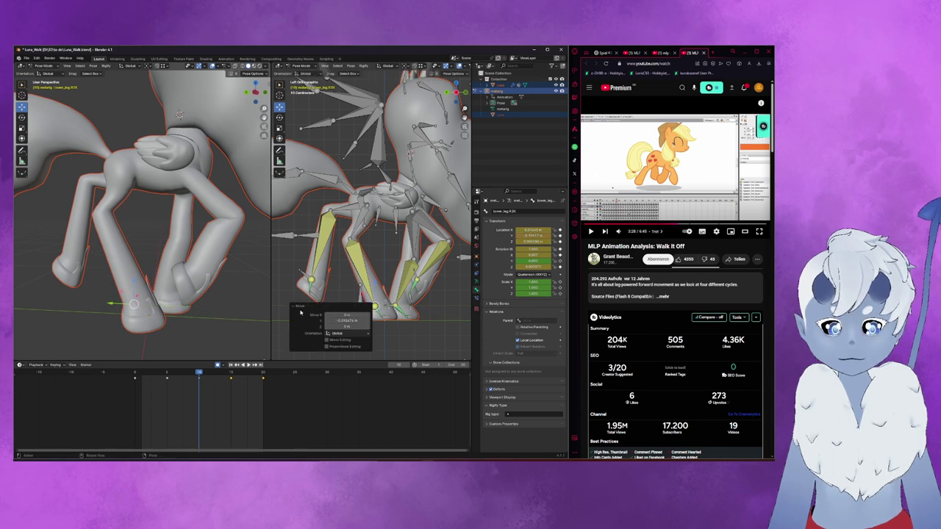
- Scrub through frames 11, 14 and 19, then back to 7, to review the stride
drag(198, 376, 203, 378)
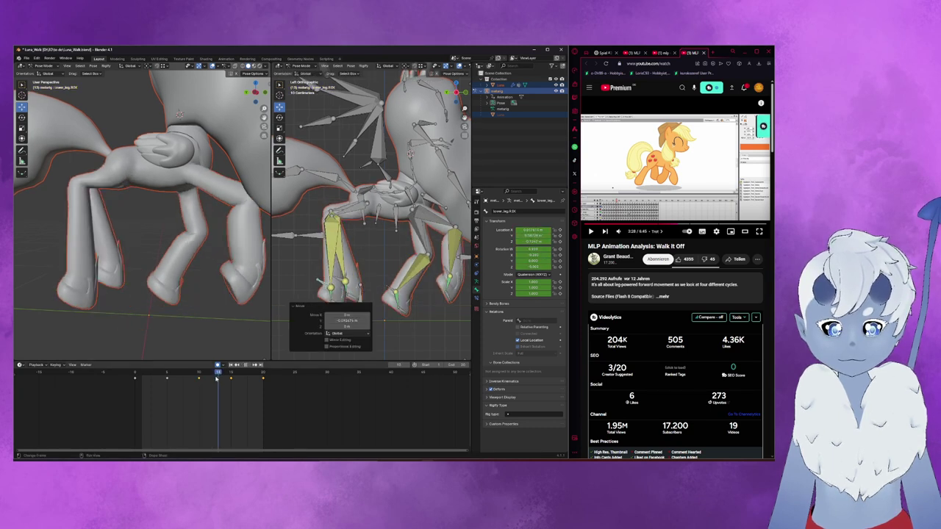
drag(207, 379, 232, 380)
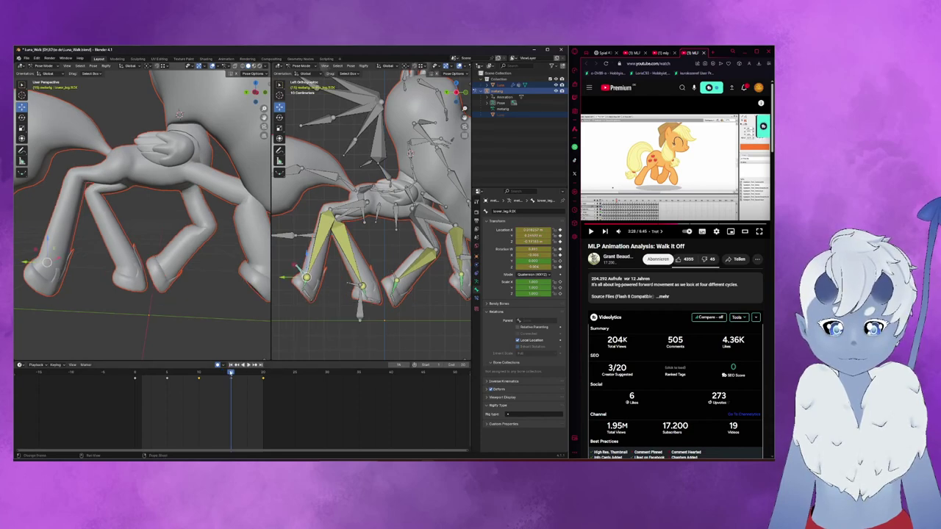
drag(231, 373, 261, 375)
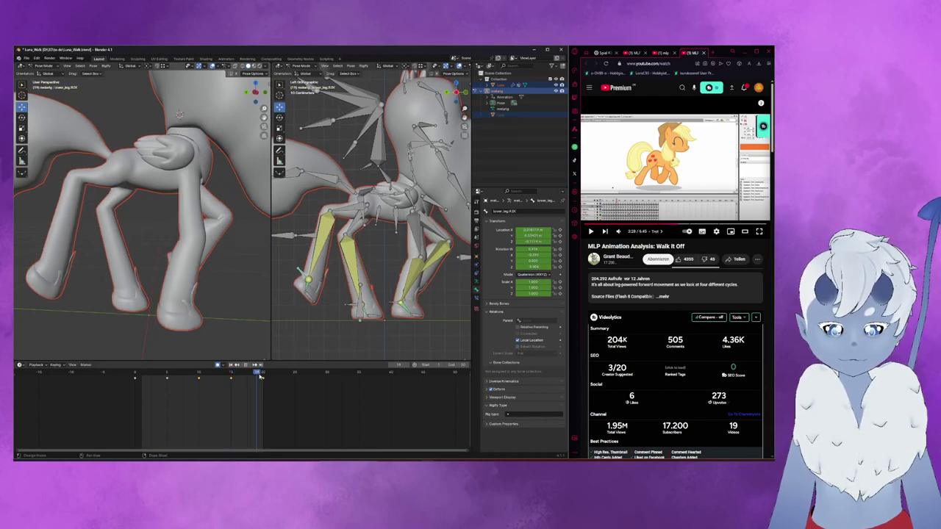
mouse_move(260, 374)
mouse_down()
mouse_move(180, 382)
mouse_move(229, 385)
mouse_up()
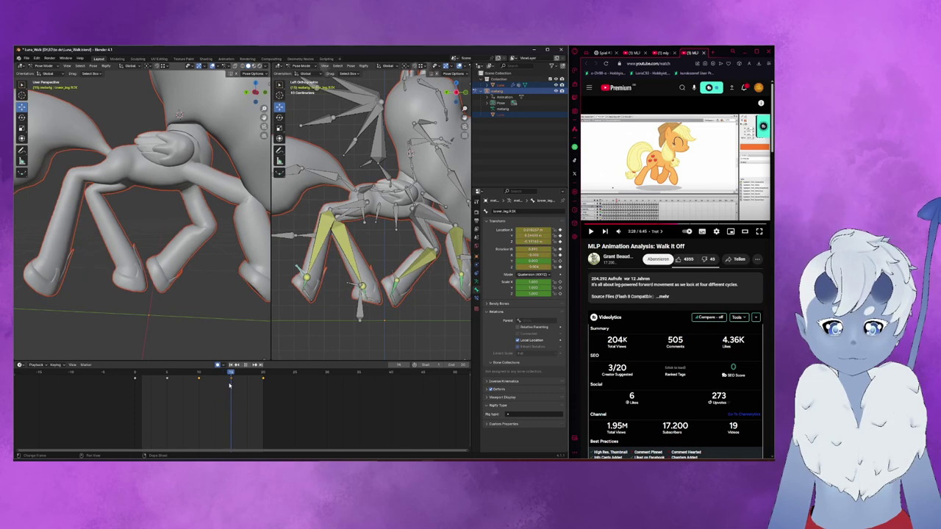
- Rotate the leg bone, then compare its poses between frames 14 and 20
key(r)
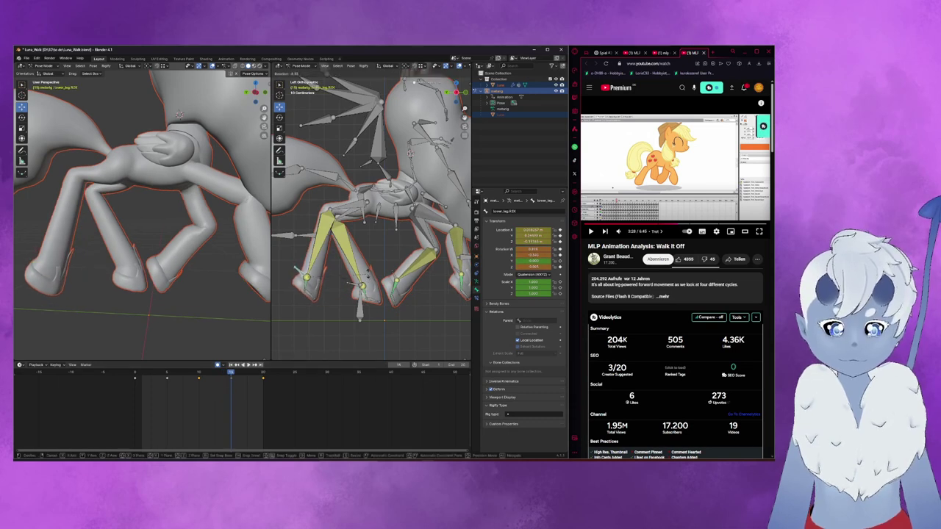
click(327, 268)
mouse_move(228, 374)
mouse_down()
mouse_move(262, 376)
mouse_move(197, 390)
mouse_up()
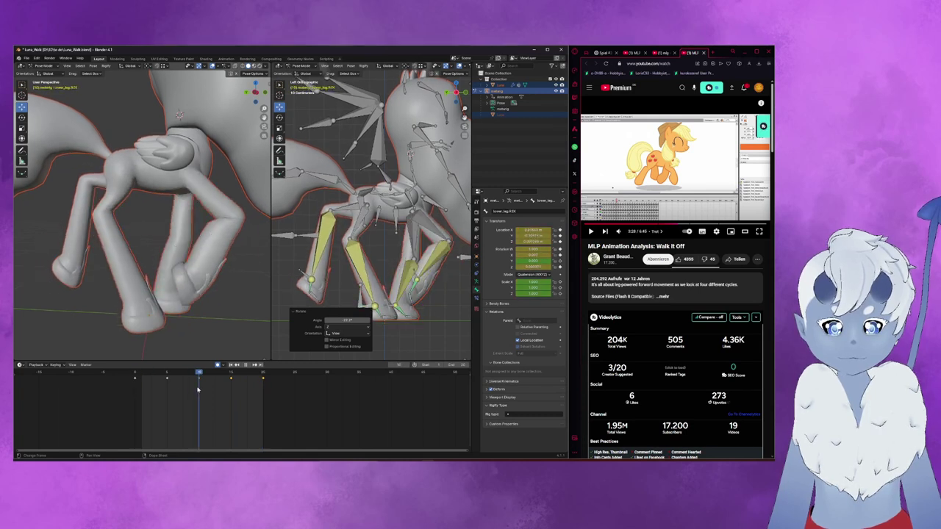
mouse_move(196, 390)
mouse_down()
mouse_move(261, 395)
mouse_move(133, 391)
mouse_move(265, 401)
mouse_up()
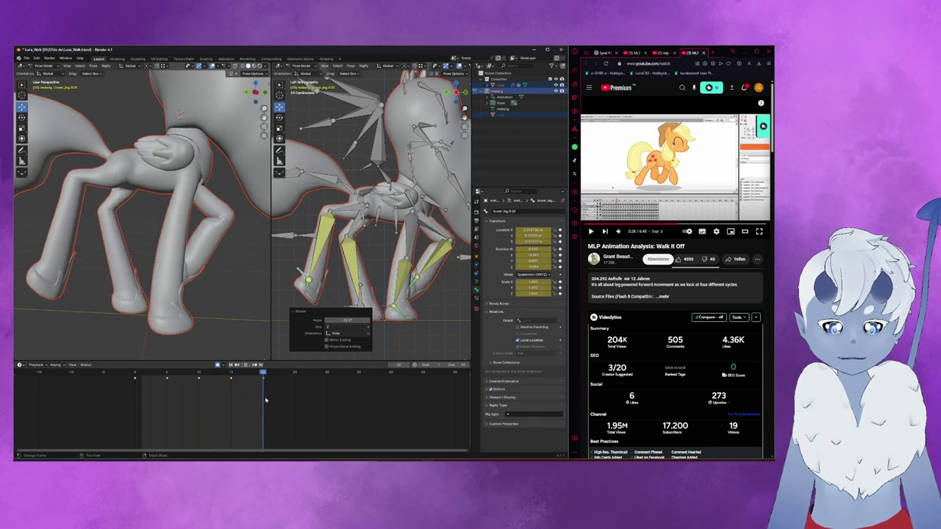
drag(266, 400, 230, 400)
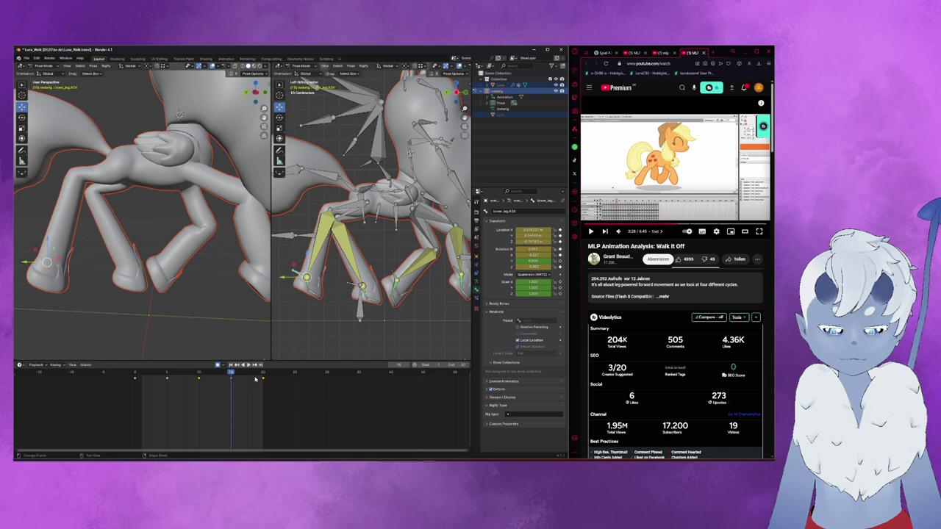
- Move the foot IK bone along Y and Z, then rotate it 30.97° around Z
scroll(353, 287, down, 1)
scroll(353, 288, down, 1)
key(g)
key(y)
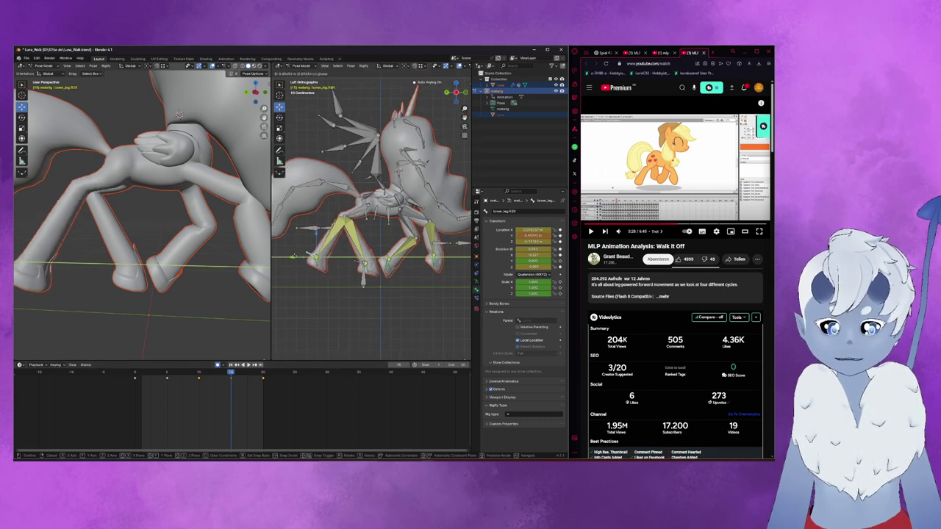
click(316, 234)
key(g)
key(z)
click(318, 234)
key(r)
click(352, 280)
- Undo the last edit and shift the front foot target 0.1036 m along Y at frame 20
drag(236, 377, 266, 380)
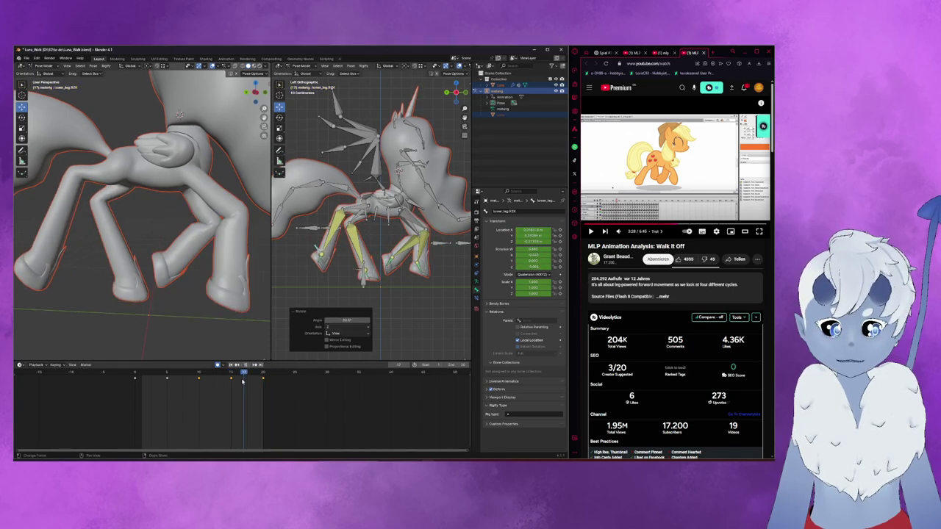
drag(261, 379, 231, 379)
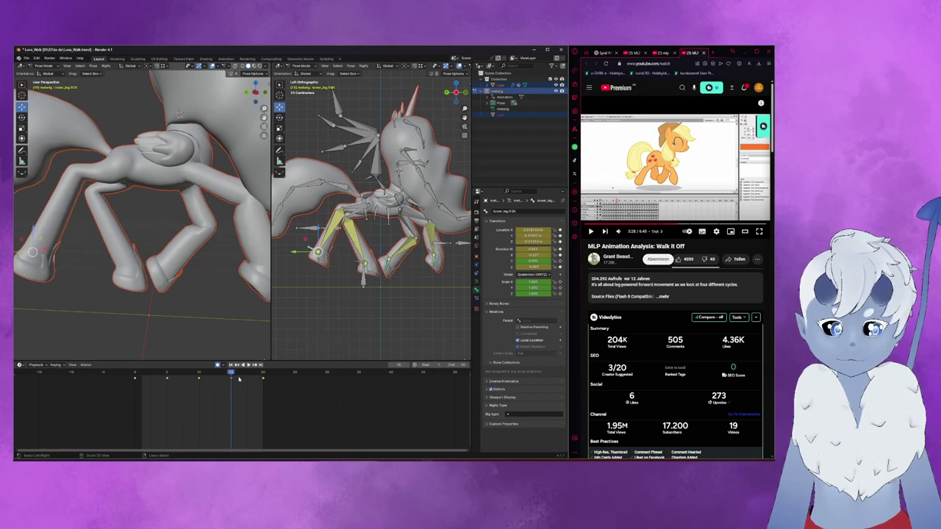
key(ctrl+z)
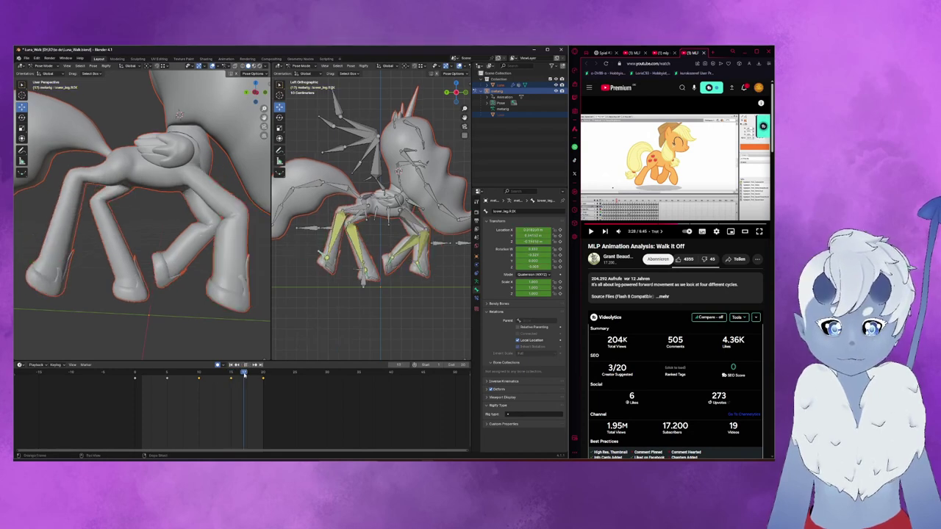
drag(233, 374, 262, 373)
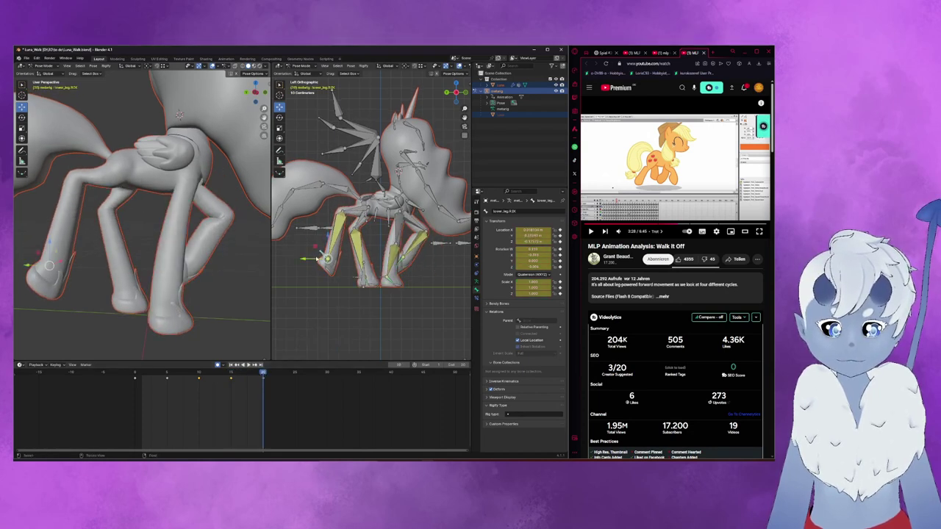
drag(317, 258, 306, 258)
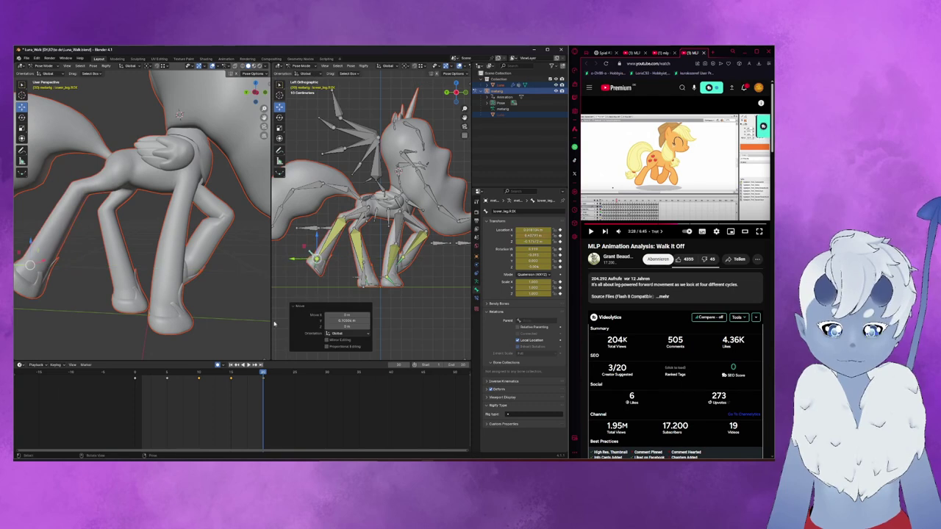
- Move the foot target -0.1075 m along Y at frame 15, then review the playback
key(Down)
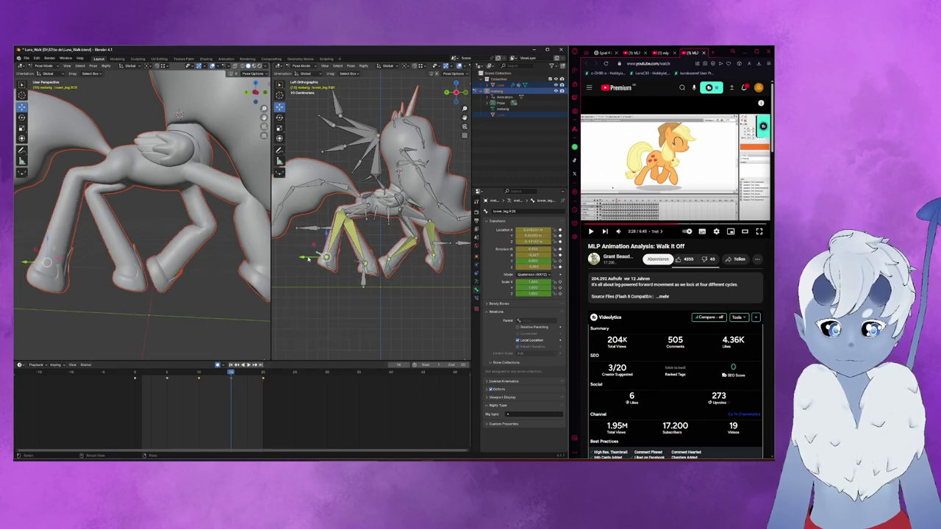
key(g)
key(y)
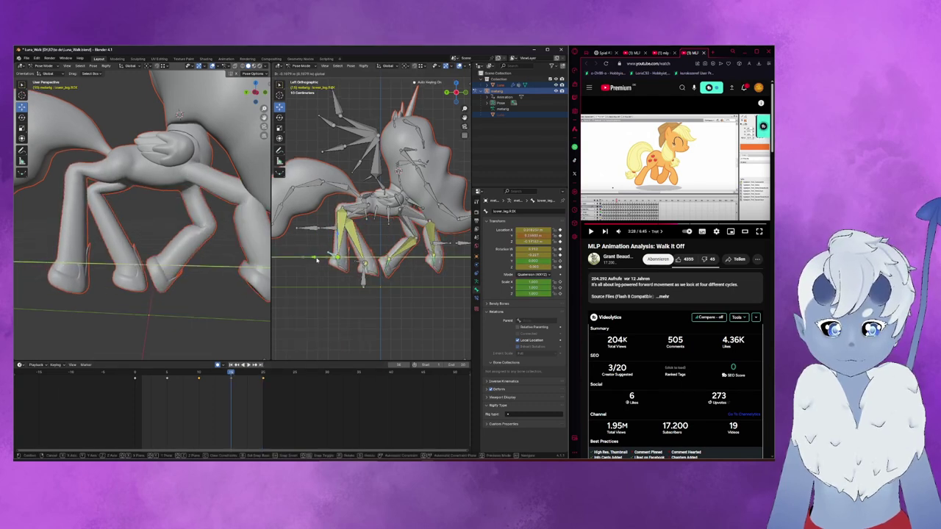
click(317, 259)
drag(230, 375, 263, 374)
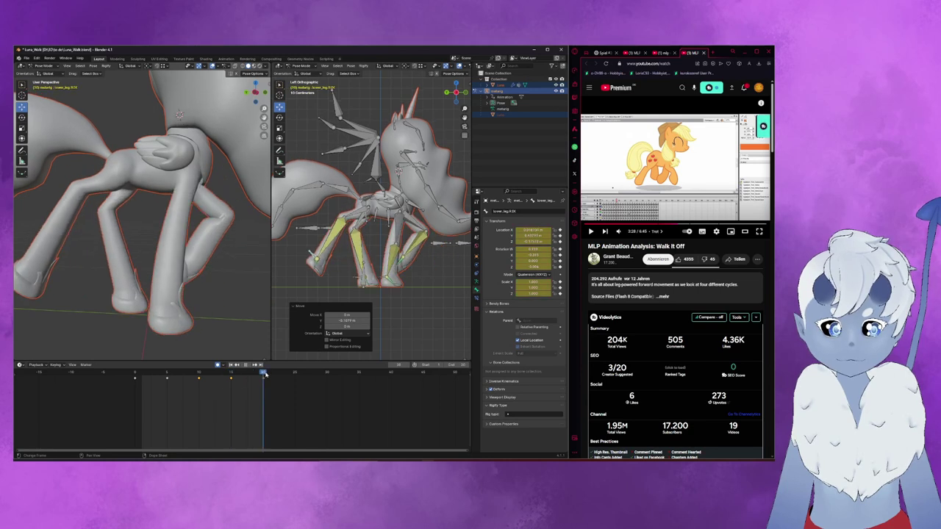
key(space)
key(space)
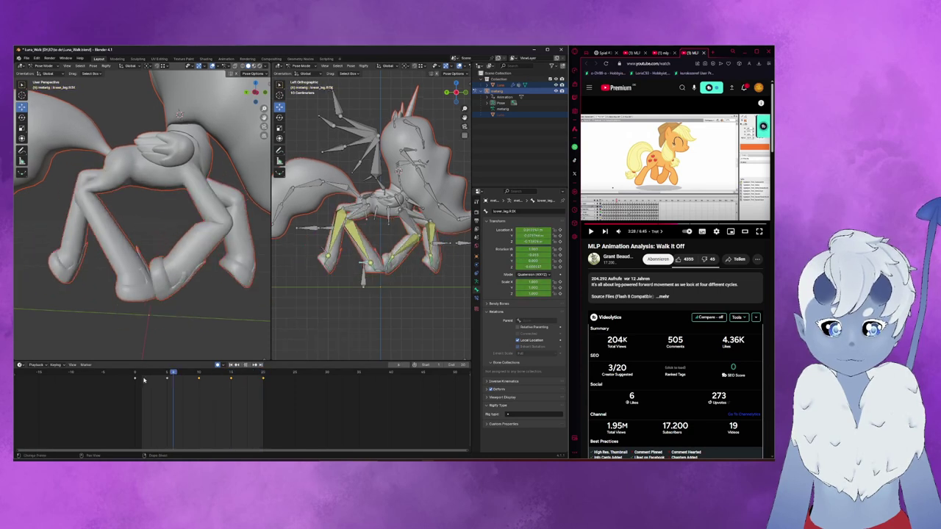
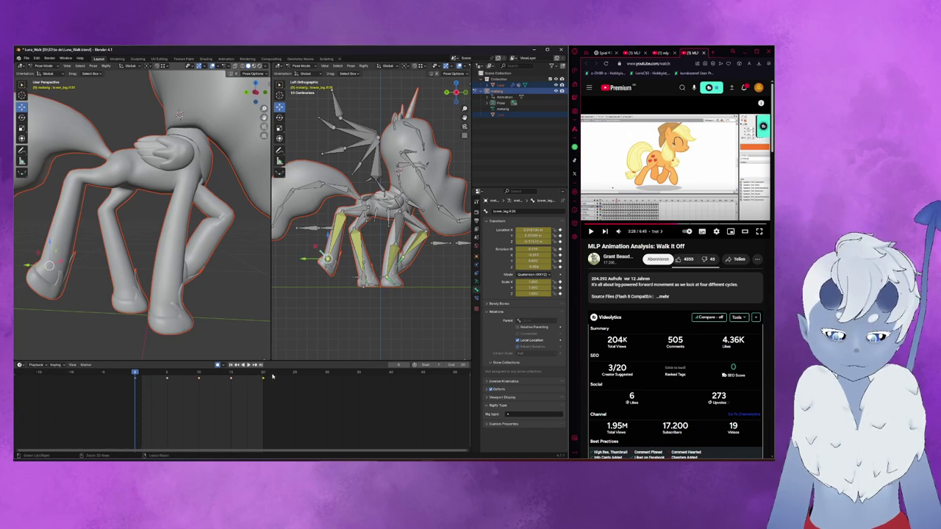
- Paste the copied leg pose onto the current frame, then move to frame 13
key(ctrl+v)
mouse_move(136, 375)
mouse_down()
mouse_move(227, 372)
mouse_move(195, 375)
mouse_move(219, 378)
mouse_up()
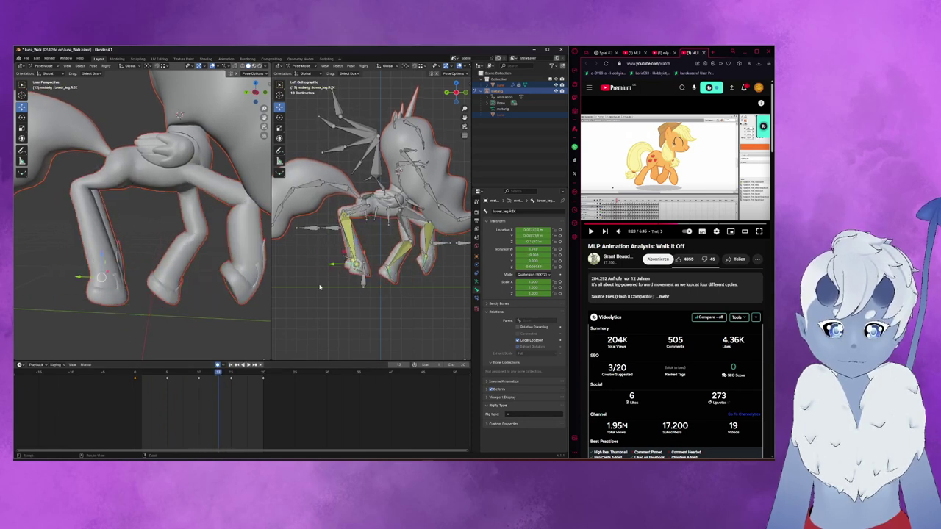
scroll(324, 261, up, 1)
scroll(324, 264, up, 1)
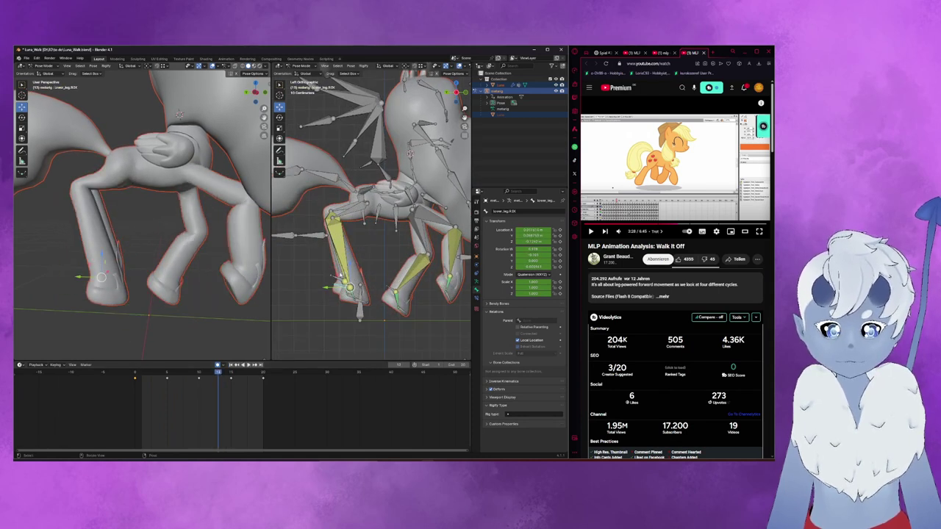
click(198, 374)
drag(198, 373, 214, 375)
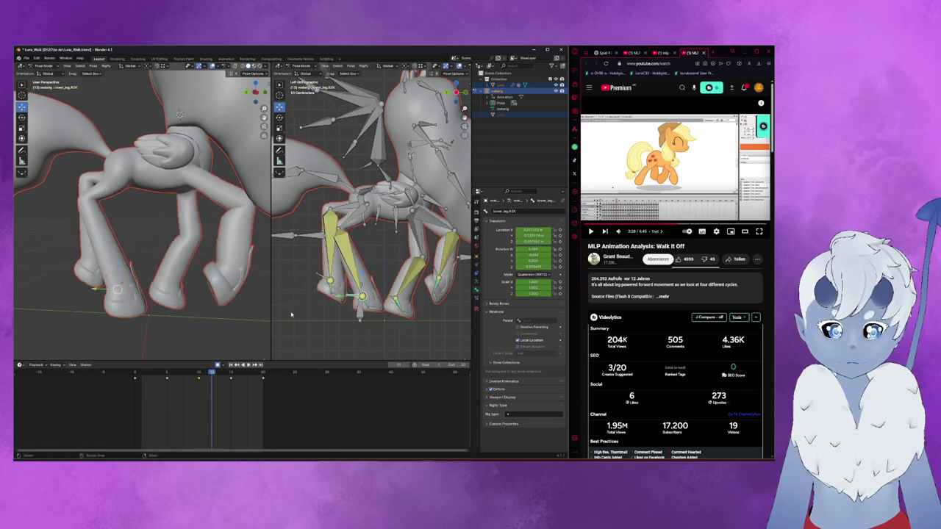
- At frame 13, lower the front leg along Z, rotate it slightly, and slide it forward
key(g)
key(z)
click(382, 294)
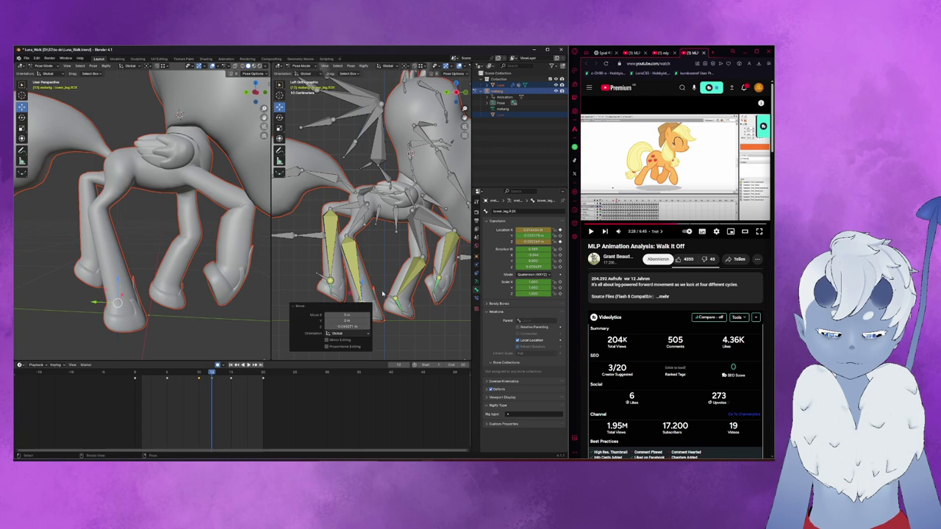
key(r)
click(404, 292)
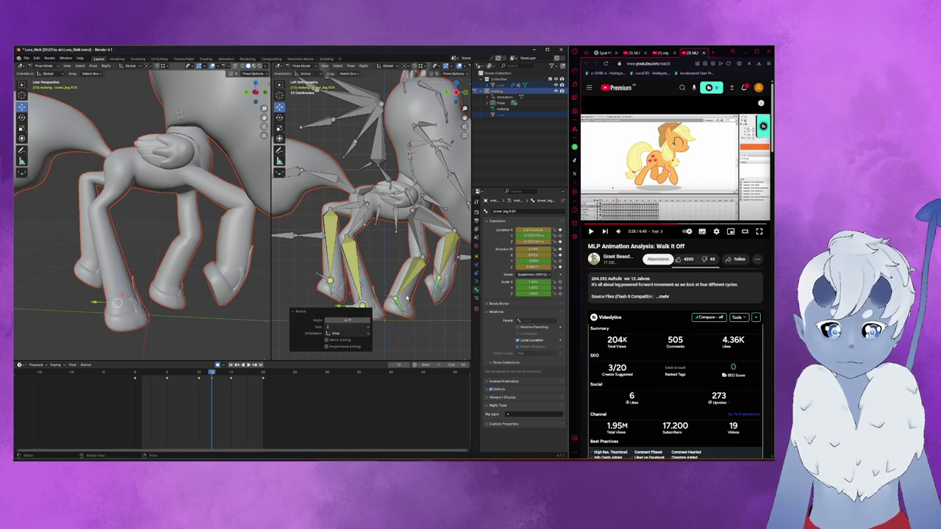
middle_drag(404, 292, 393, 269)
key(g)
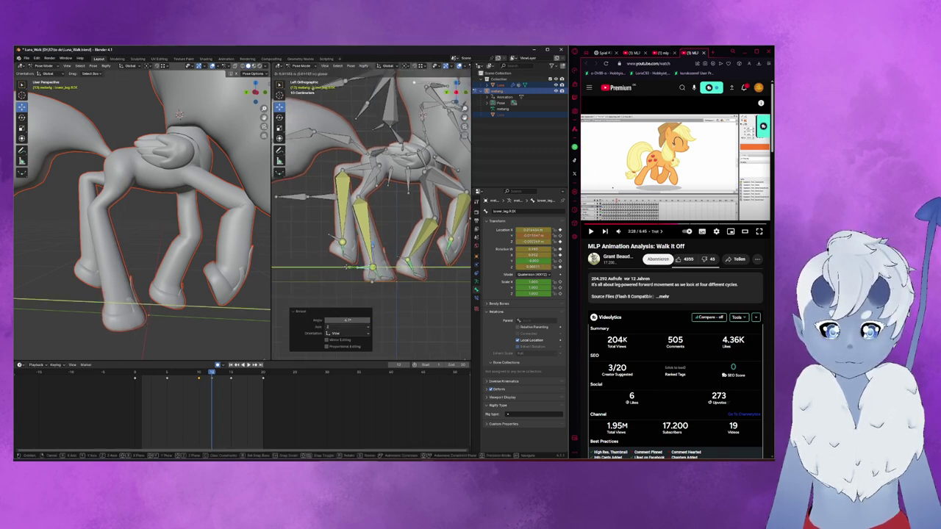
click(237, 347)
- Nudge the front hoof bone at frame 10 and review the step through frame 14
mouse_move(216, 374)
mouse_down()
mouse_move(200, 377)
mouse_move(225, 376)
mouse_move(212, 377)
mouse_up()
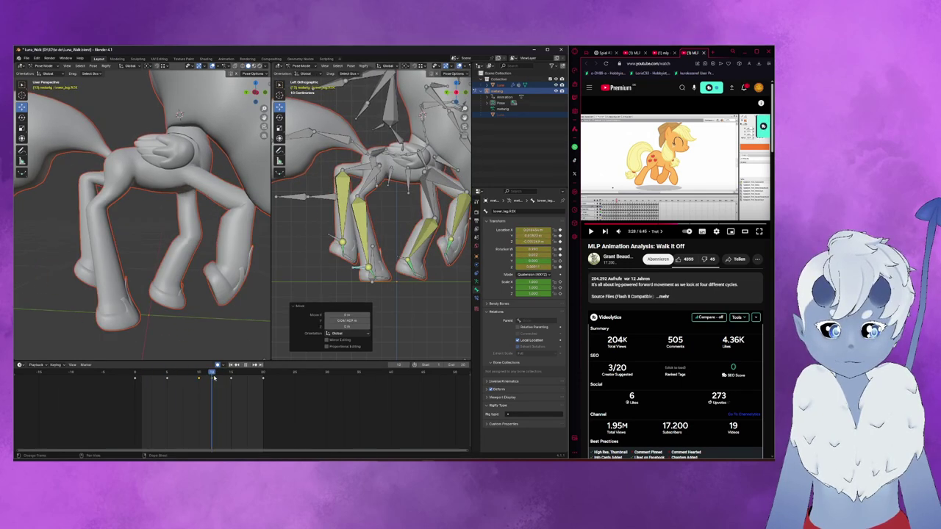
key(g)
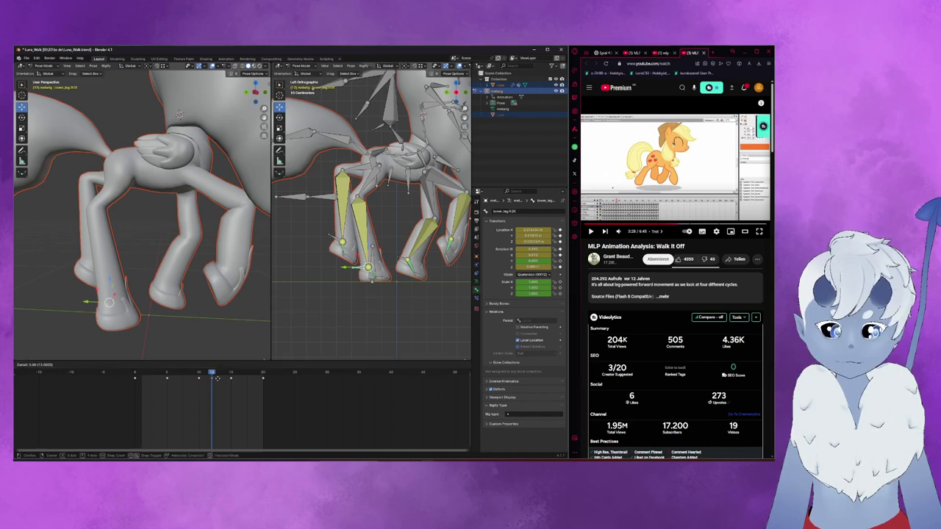
click(218, 380)
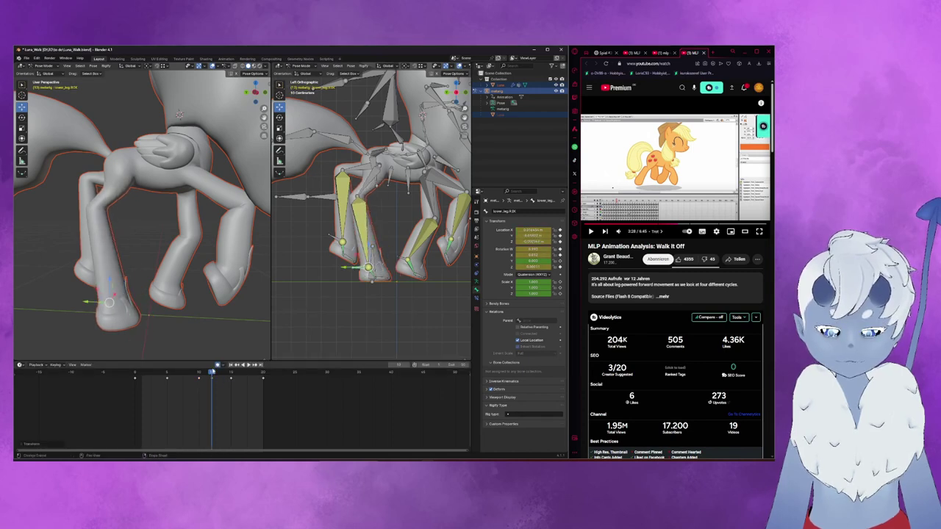
click(218, 373)
mouse_move(219, 373)
mouse_down()
mouse_move(179, 373)
mouse_move(217, 374)
mouse_up()
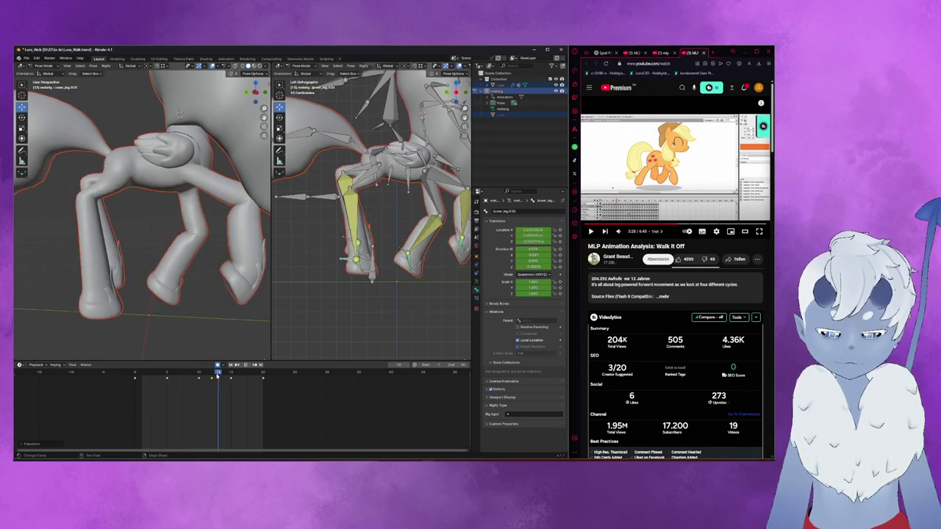
- Lower the IK leg along Z at frame 17 and raise the IK foot along Z at frame 20
mouse_move(217, 374)
mouse_down()
mouse_move(263, 377)
mouse_move(231, 376)
mouse_up()
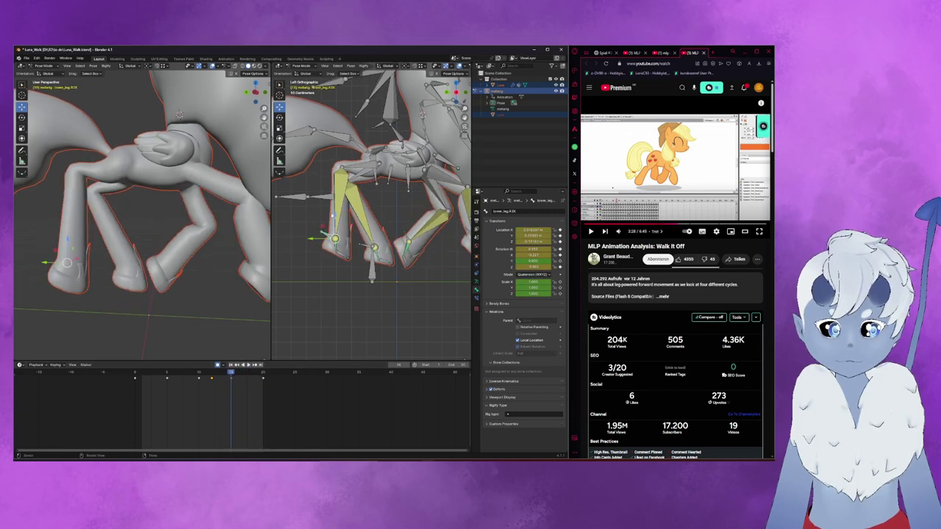
key(g)
key(z)
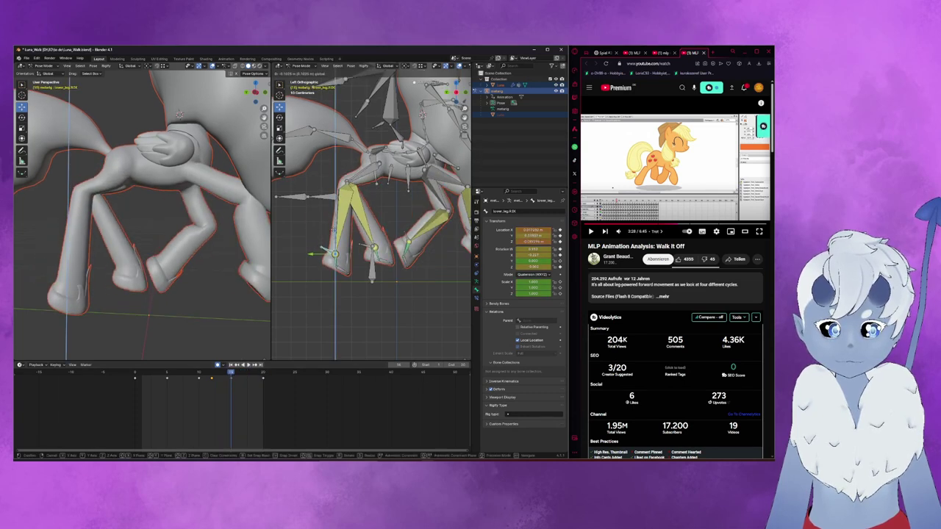
click(266, 349)
drag(227, 376, 263, 376)
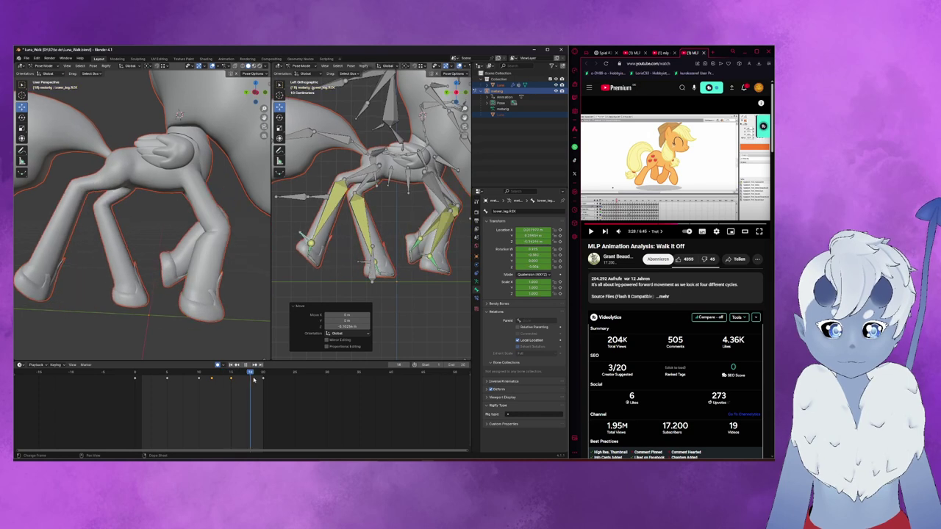
key(g)
key(z)
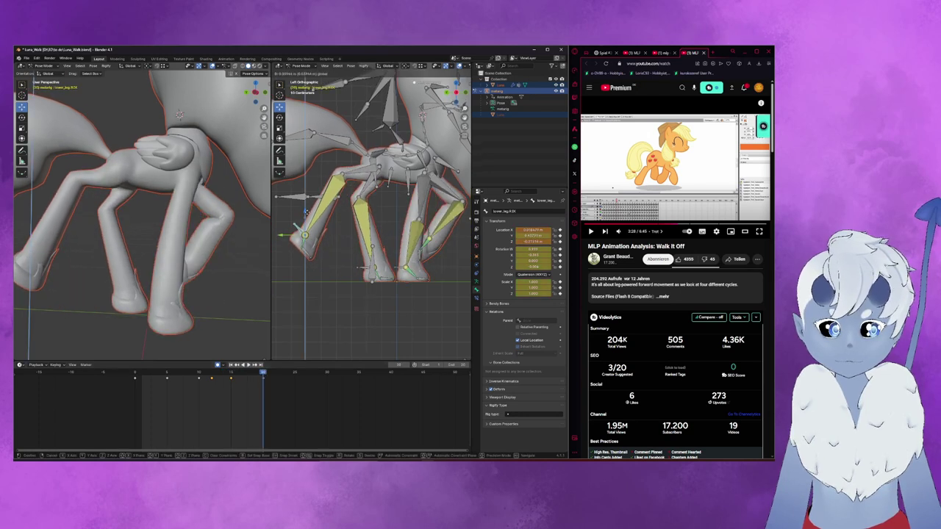
click(305, 213)
- Paste the copied pose onto frame 2 and scrub forward to frame 14
click(144, 379)
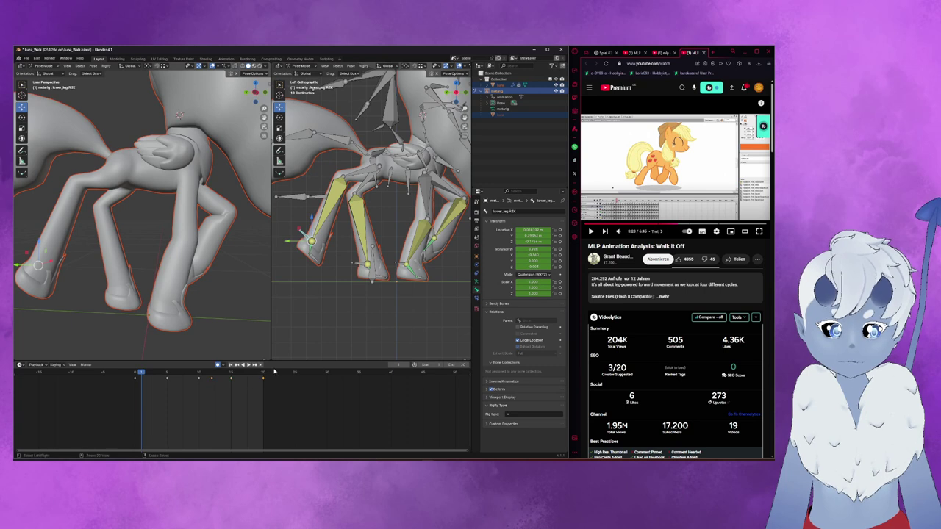
drag(142, 377, 134, 378)
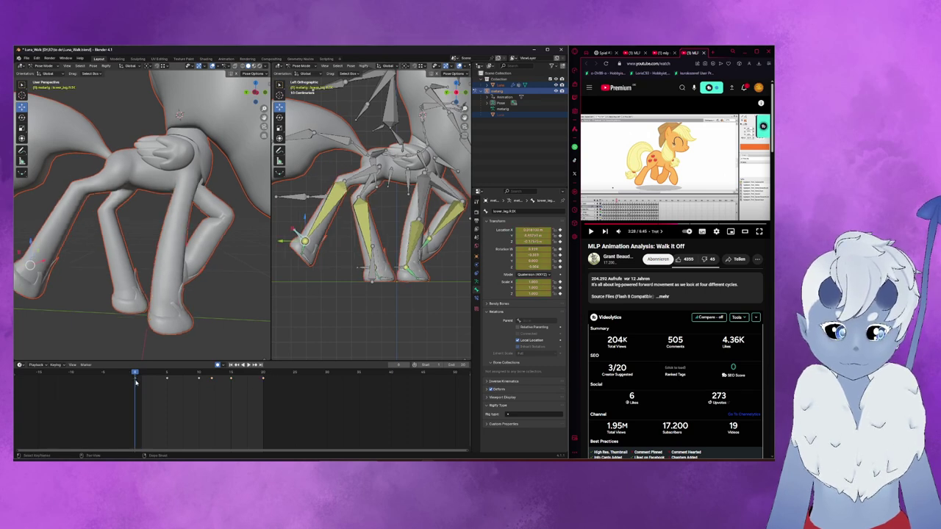
key(ctrl+v)
drag(134, 378, 263, 384)
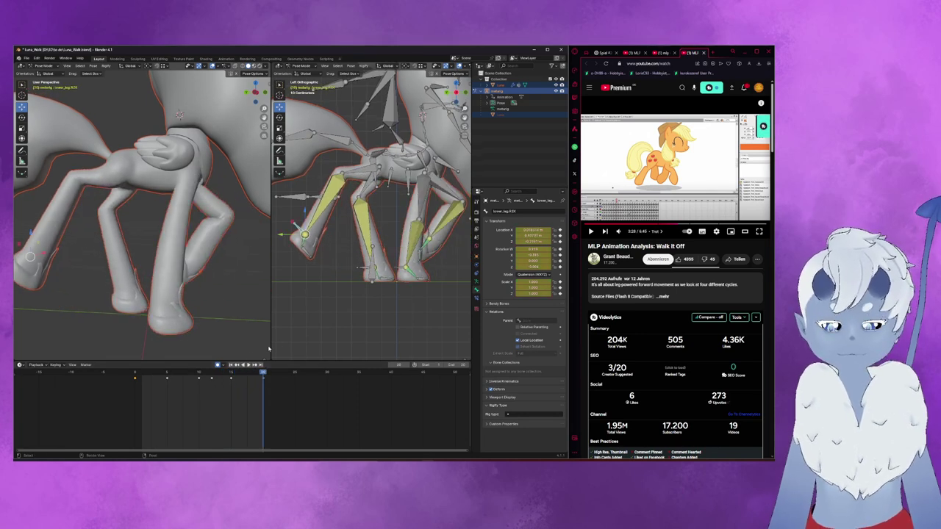
- Play the walk cycle, then at frame 13 push the foot bone slightly forward and rotate it
click(249, 366)
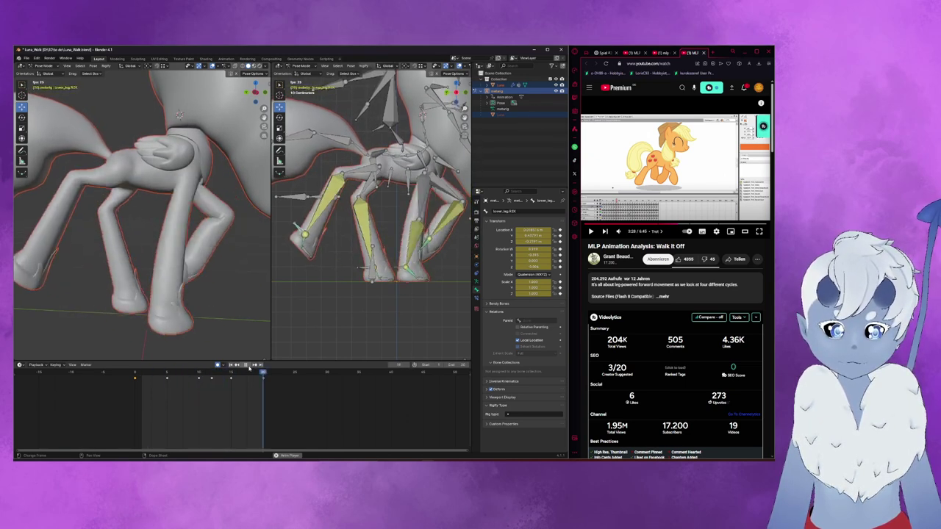
drag(204, 373, 212, 375)
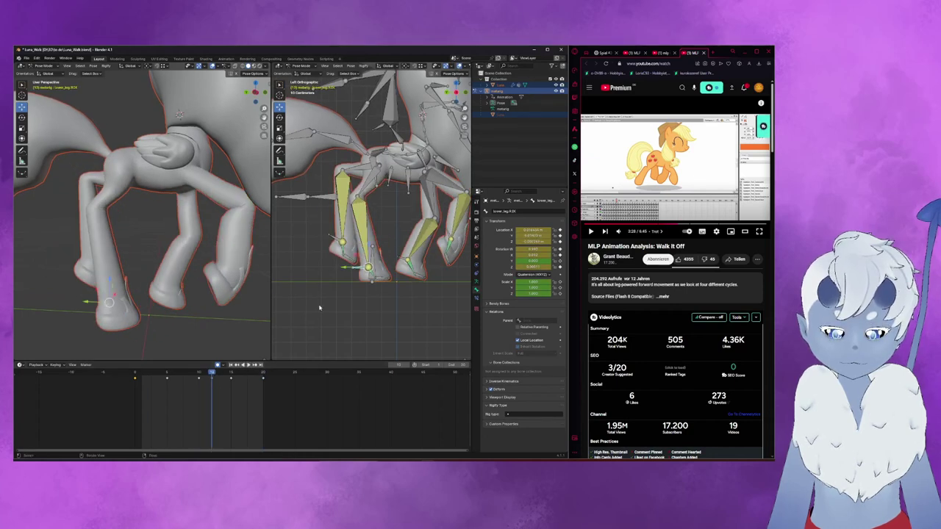
drag(346, 268, 364, 268)
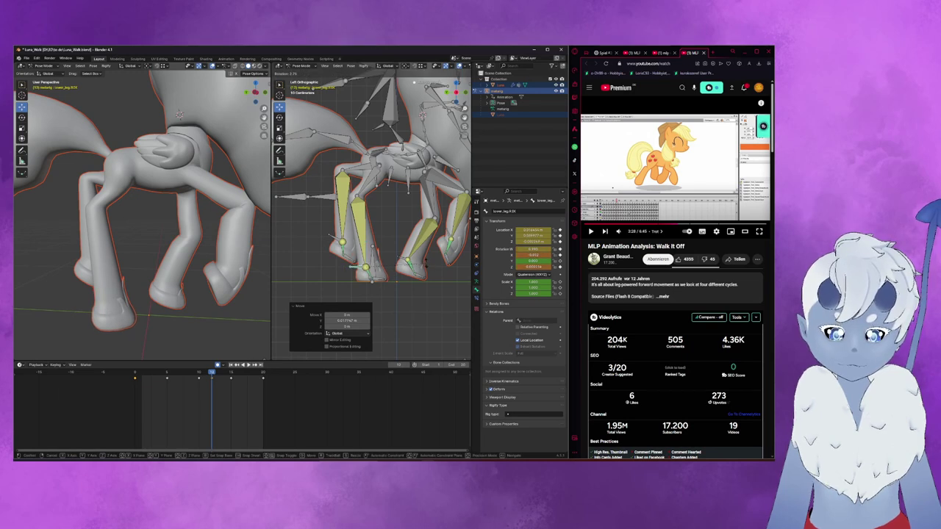
click(426, 262)
- Move the mid-stride keyframe to frame 14 and check frames 15–17
click(213, 378)
key(g)
click(212, 376)
drag(213, 374, 228, 376)
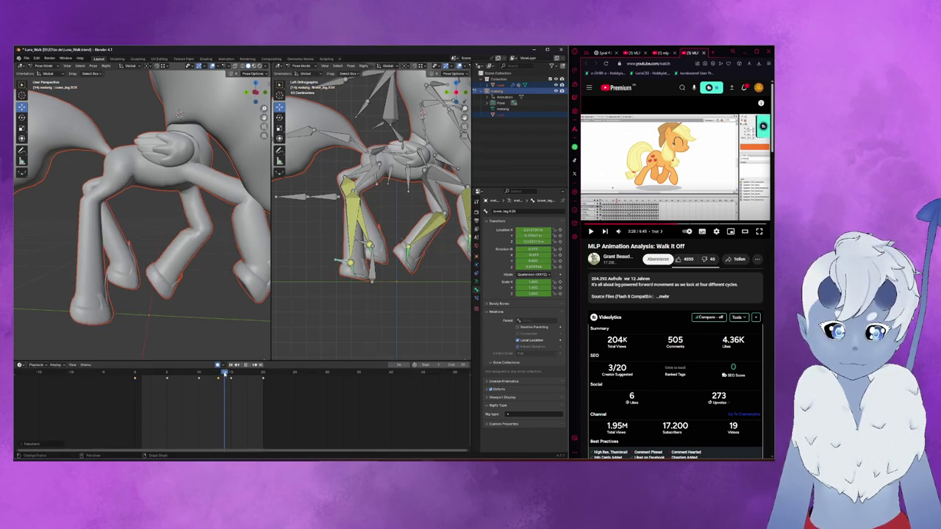
key(Left)
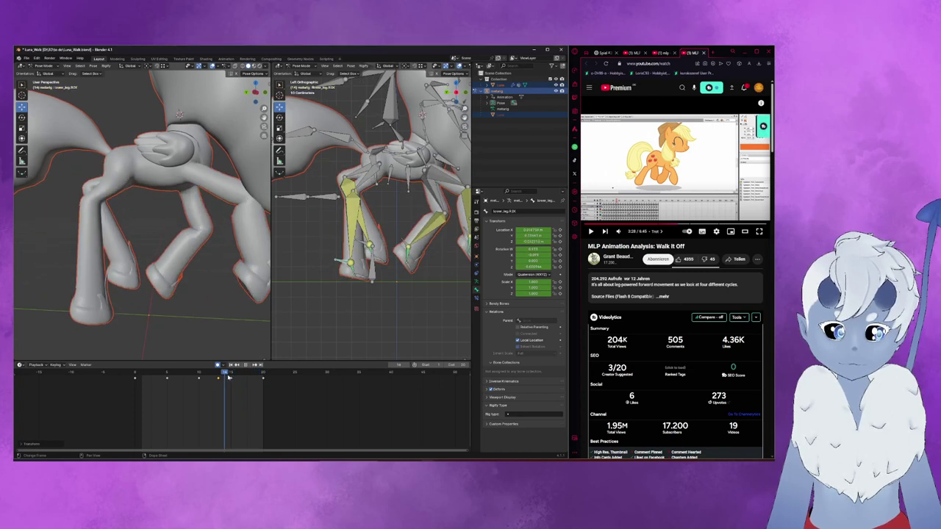
drag(229, 376, 234, 378)
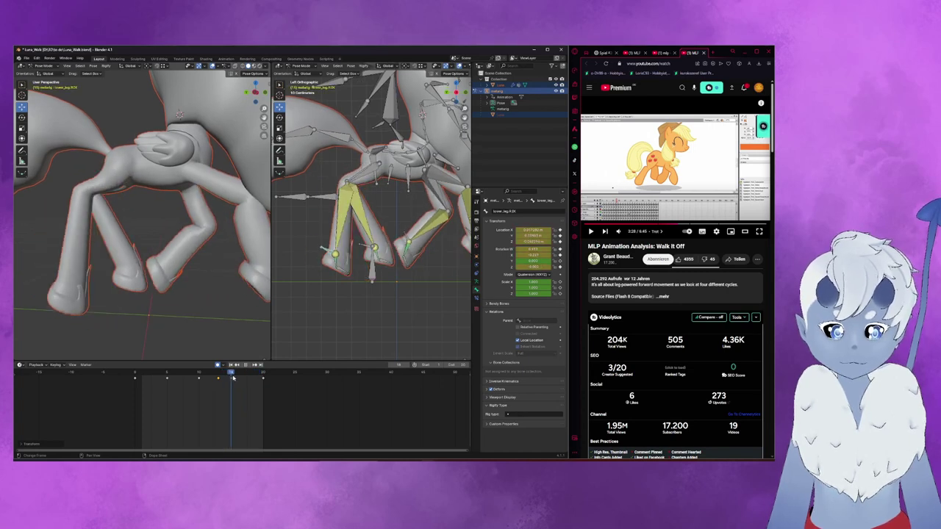
- Stop the walk cycle, replay it, and stop it again to keep editing
key(space)
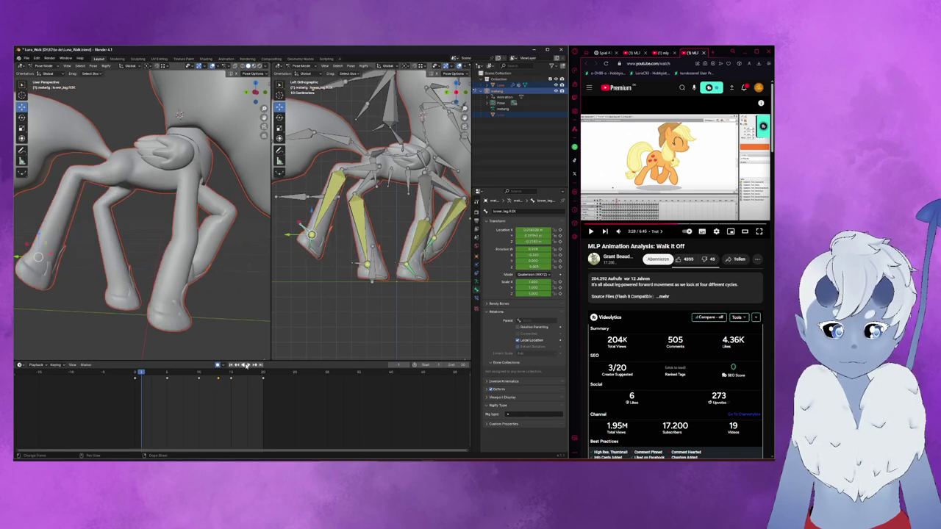
click(245, 364)
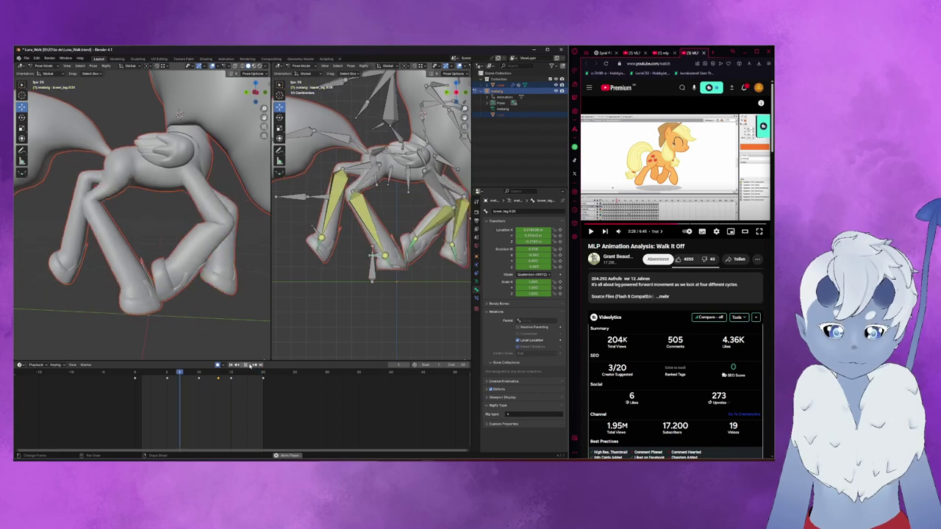
click(249, 365)
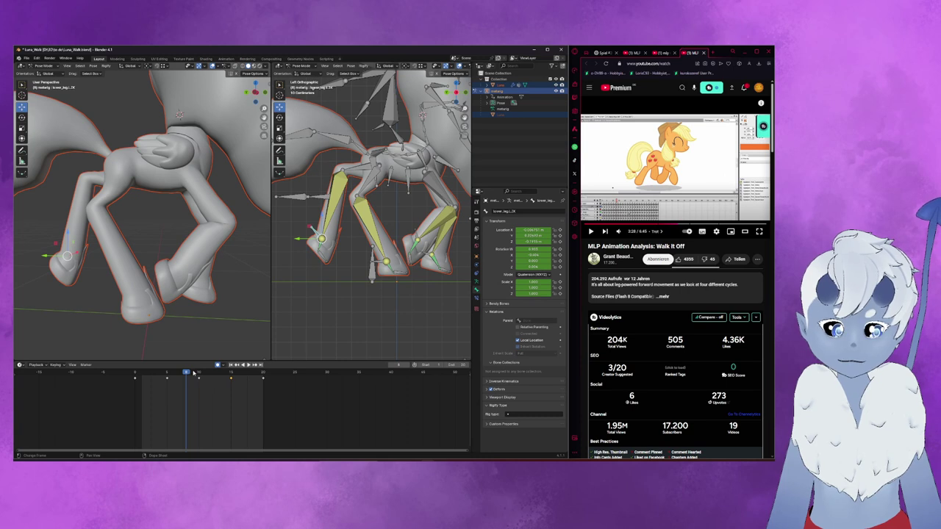
- At frame 1, lower the leg bone, rotate it to angle the hoof, and shift it along Y
drag(194, 374, 133, 380)
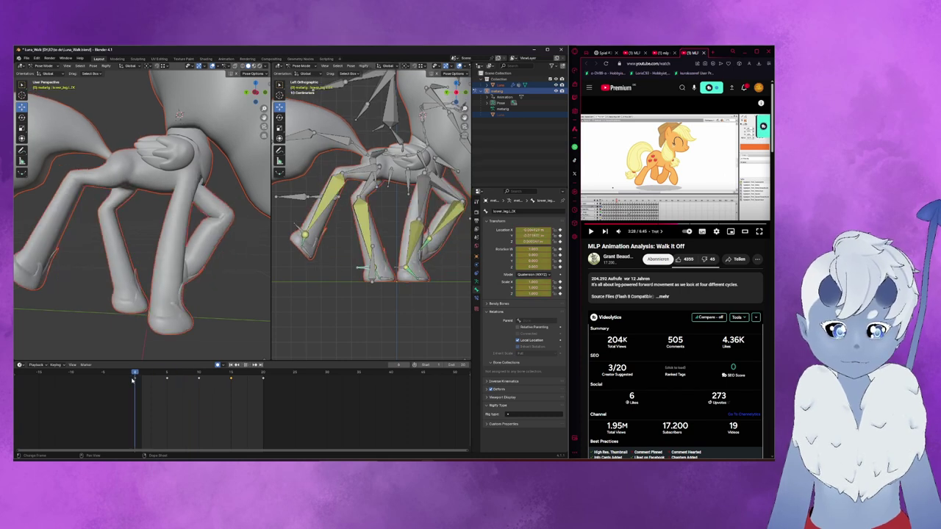
drag(133, 379, 156, 386)
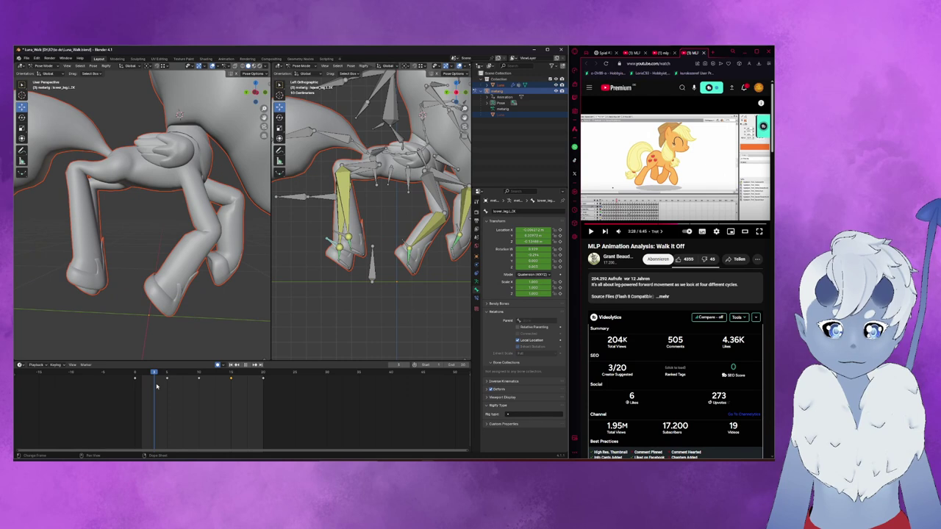
drag(338, 230, 339, 251)
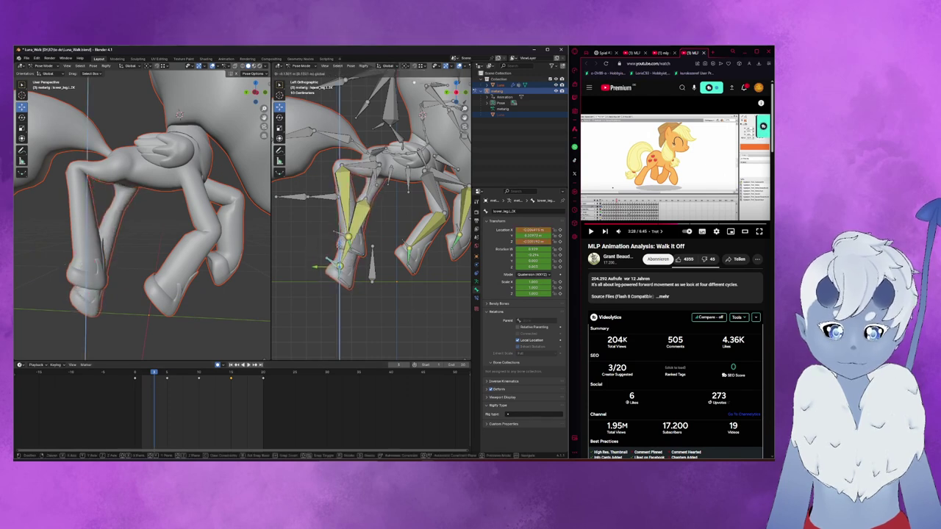
key(r)
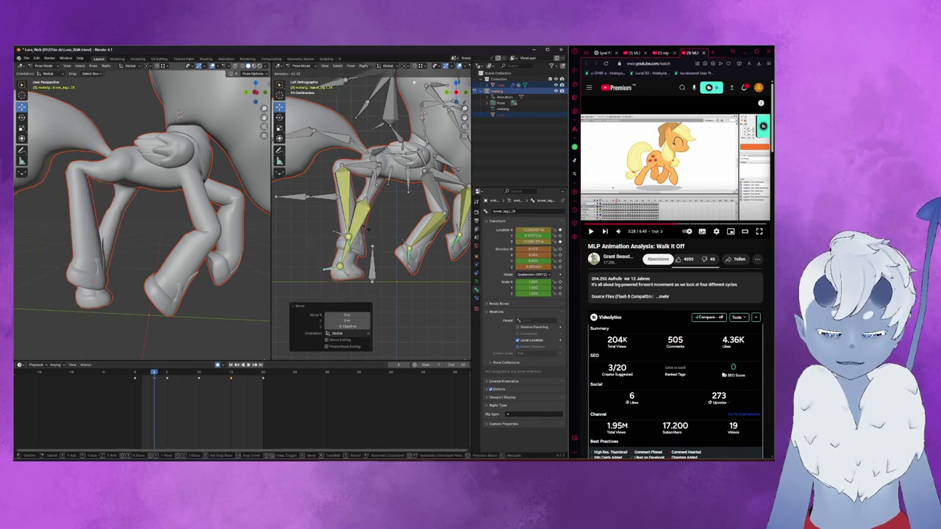
click(368, 235)
key(g)
key(y)
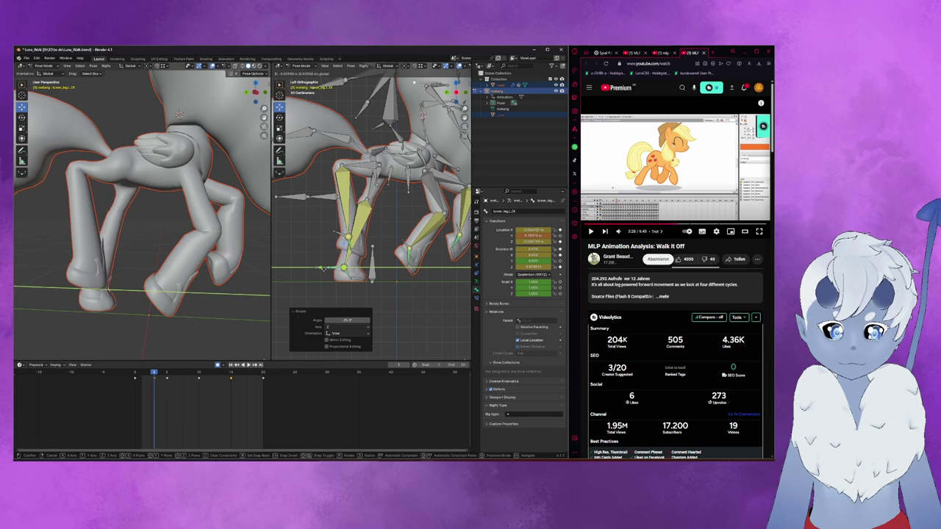
click(340, 272)
drag(155, 374, 155, 377)
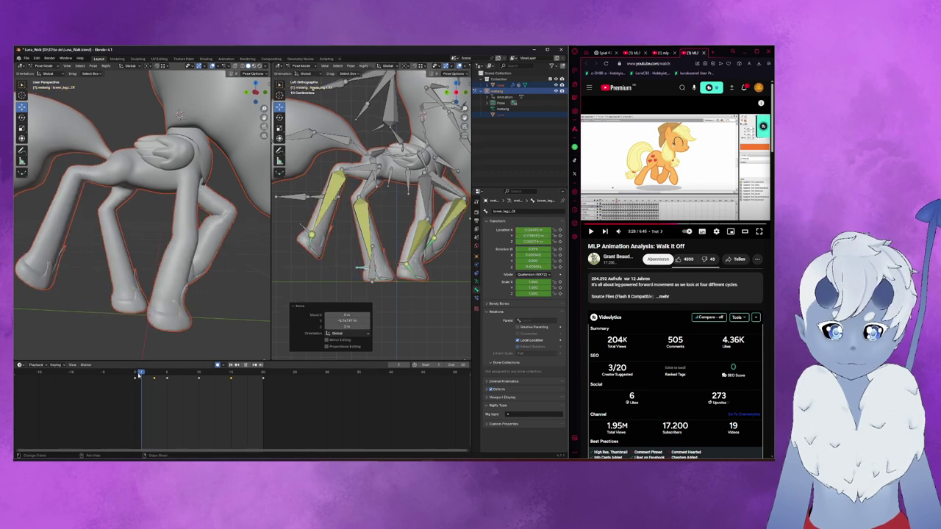
key(g)
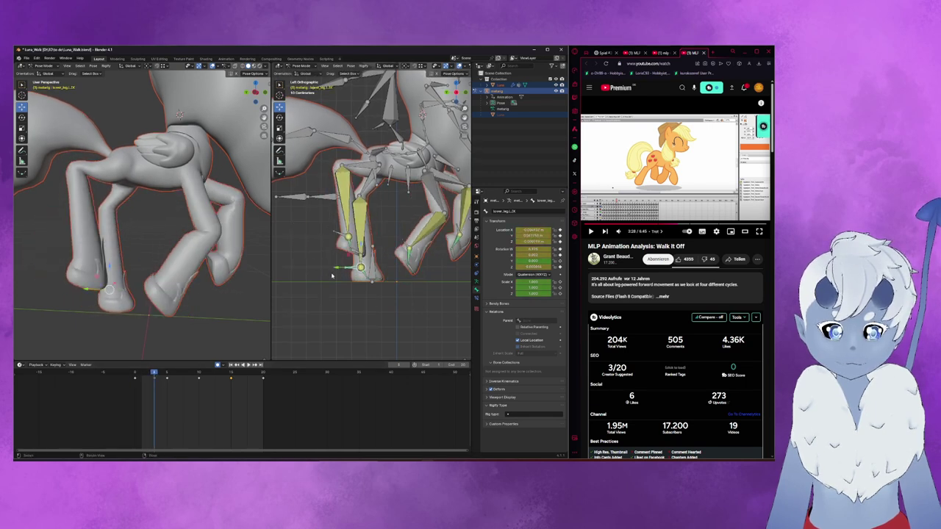
click(336, 270)
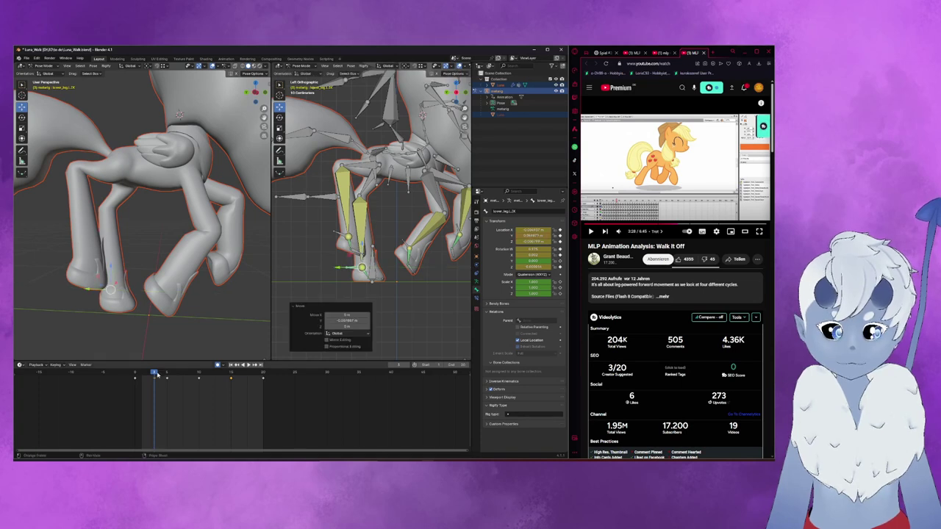
- At frame 5, move the leg bone along Y and Z and bend it with a rotation
click(162, 375)
click(167, 375)
mouse_move(169, 376)
mouse_down()
mouse_move(199, 375)
mouse_move(167, 375)
mouse_up()
key(g)
key(y)
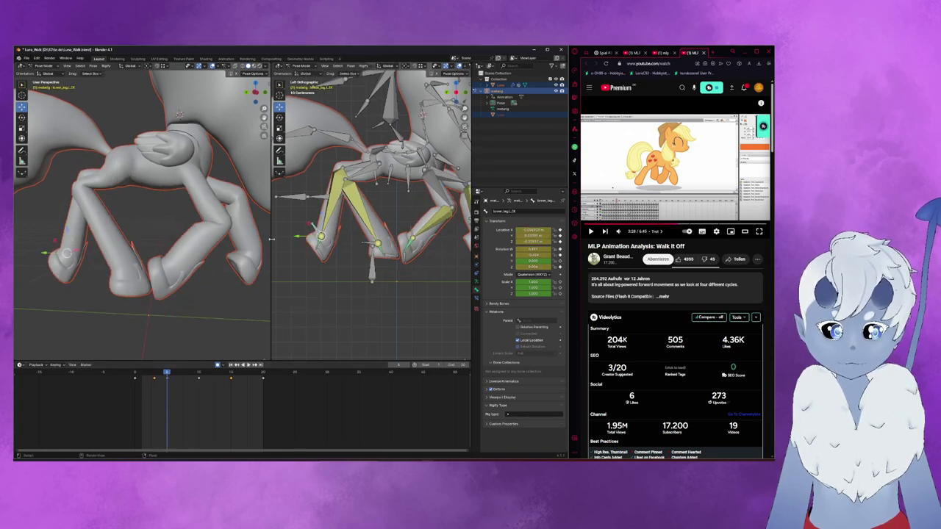
click(320, 238)
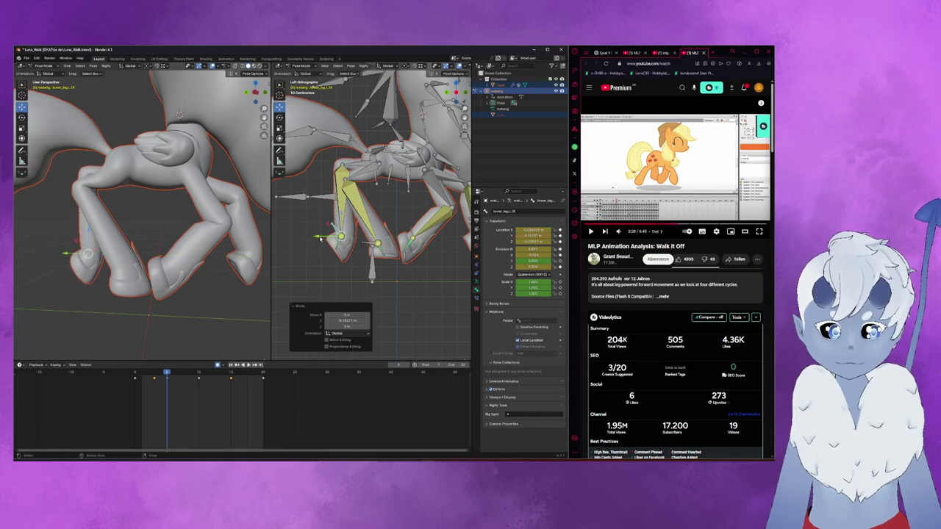
key(g)
key(z)
key(Return)
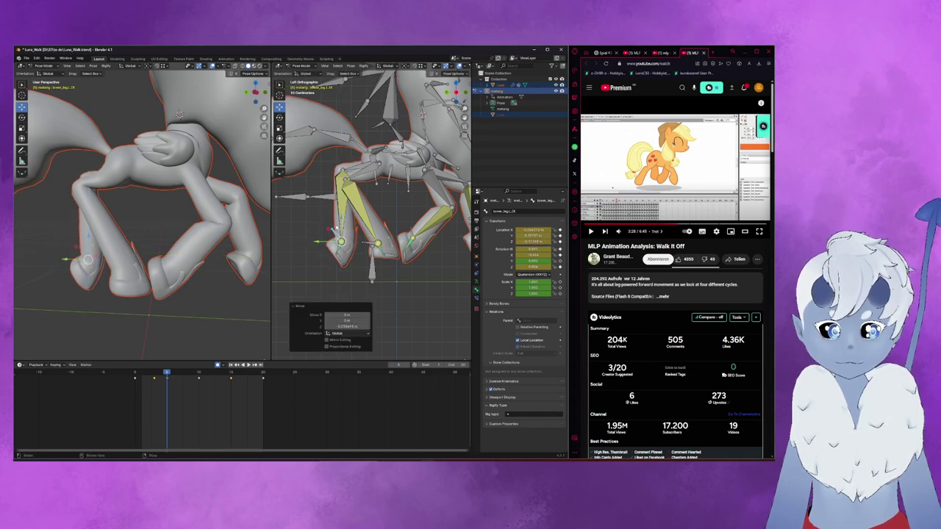
key(r)
key(Return)
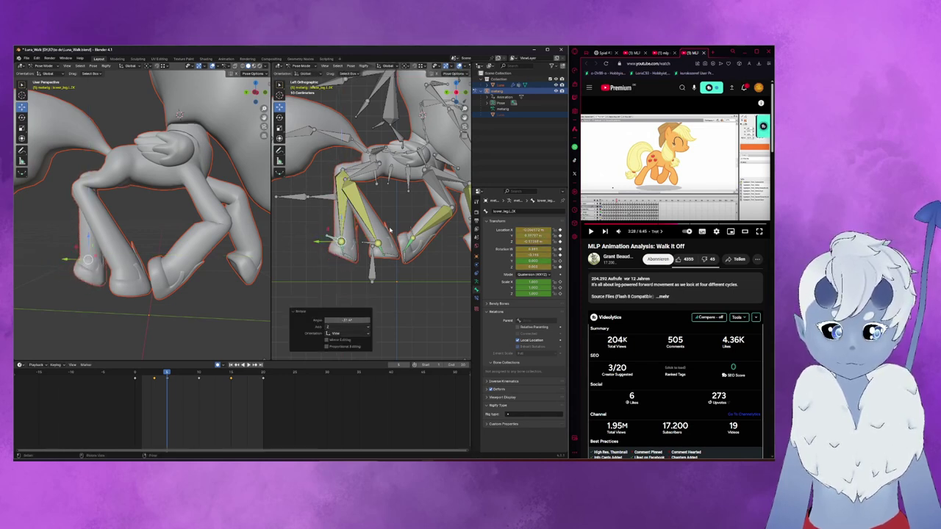
- At frame 10, rotate and move the leg bone, then raise the leg IK target along Y
drag(169, 375, 199, 375)
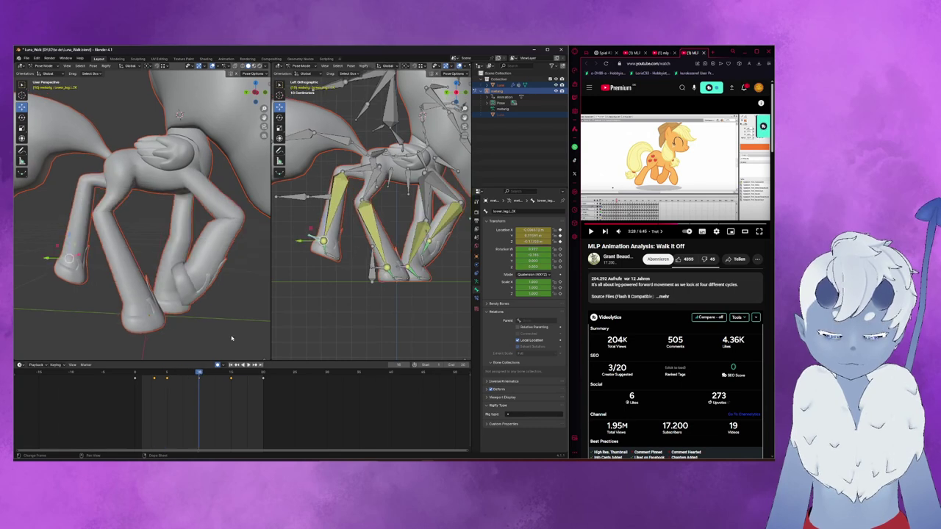
key(r)
key(Return)
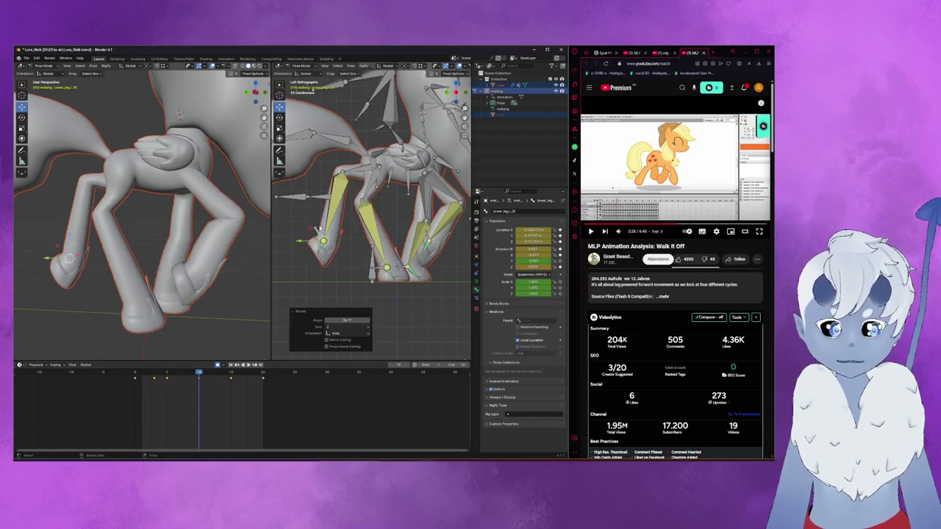
key(g)
click(305, 221)
middle_drag(316, 221, 371, 218)
click(350, 224)
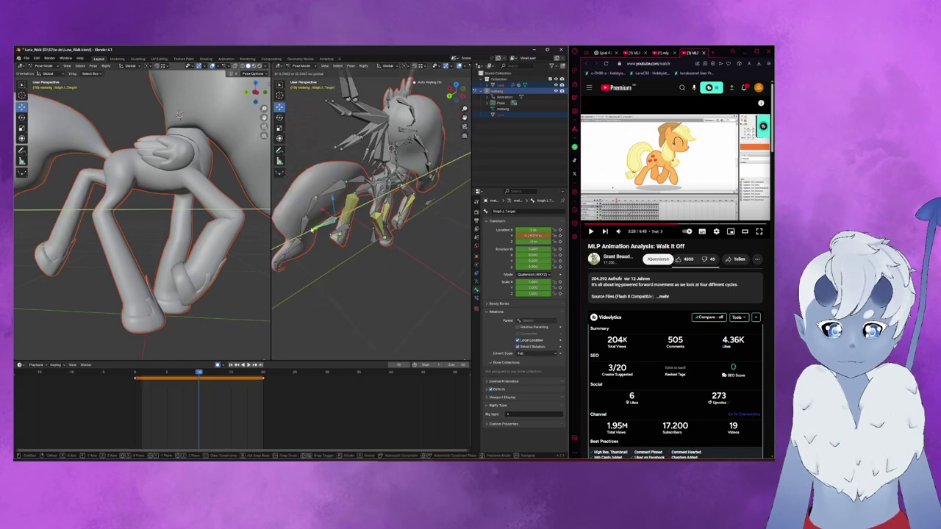
drag(332, 221, 333, 197)
mouse_move(333, 197)
middle_down()
mouse_move(328, 235)
mouse_move(323, 224)
middle_up()
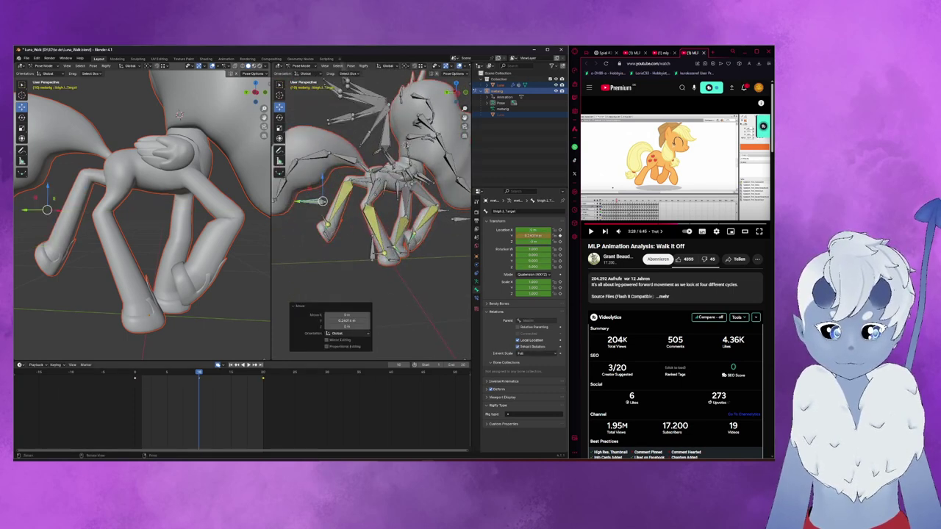
click(327, 224)
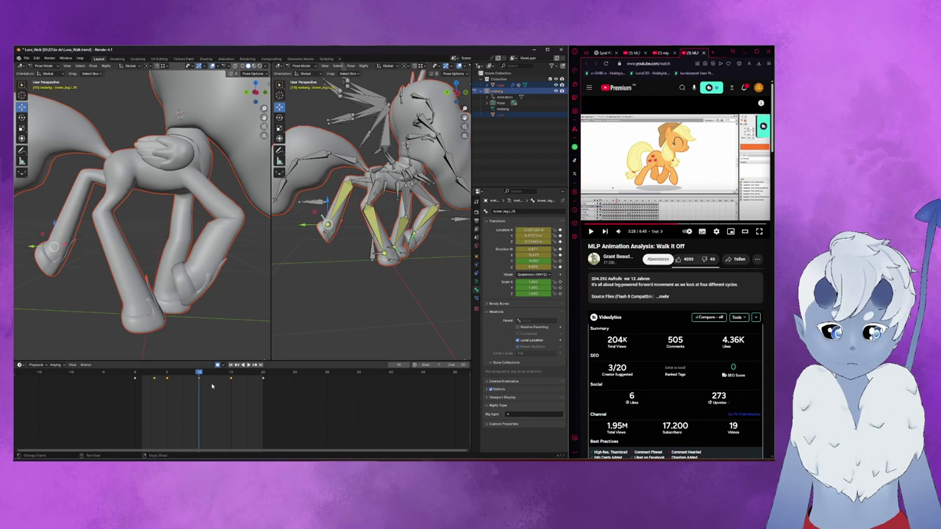
- Switch the left view to side orthographic and play the walk cycle to check frame 14
drag(198, 375, 272, 382)
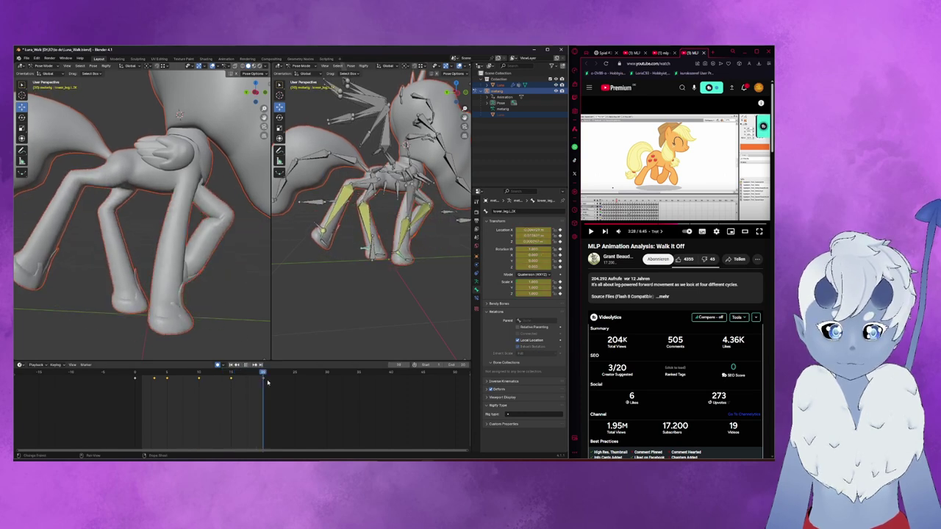
middle_drag(353, 323, 325, 319)
middle_drag(221, 308, 184, 303)
key(ctrl+KP_3)
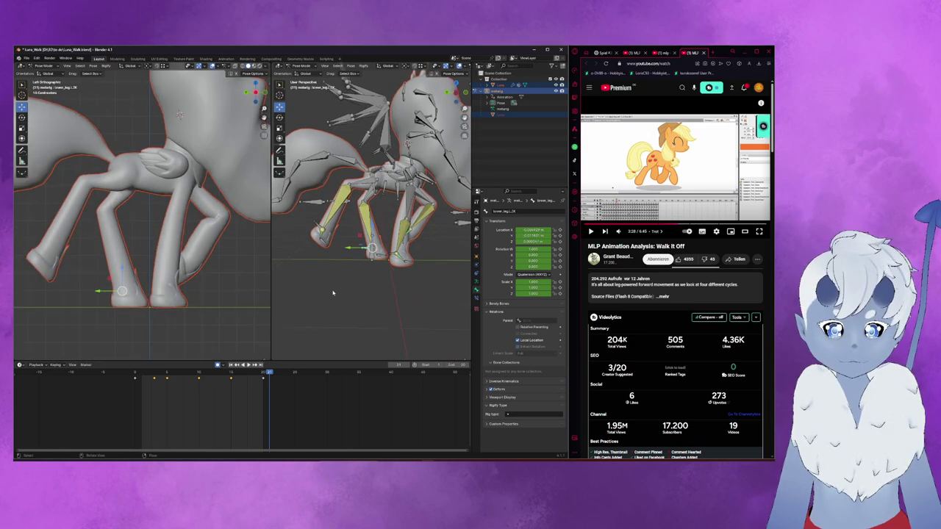
click(247, 365)
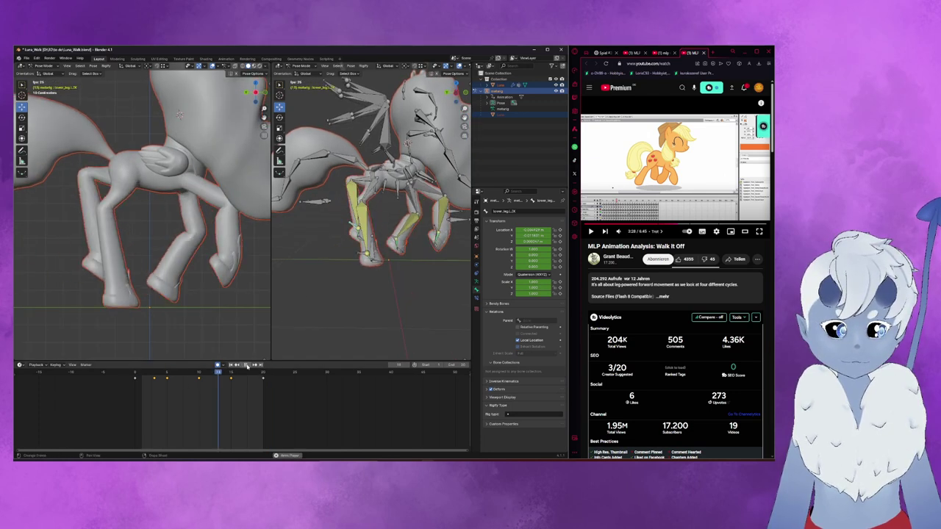
key(space)
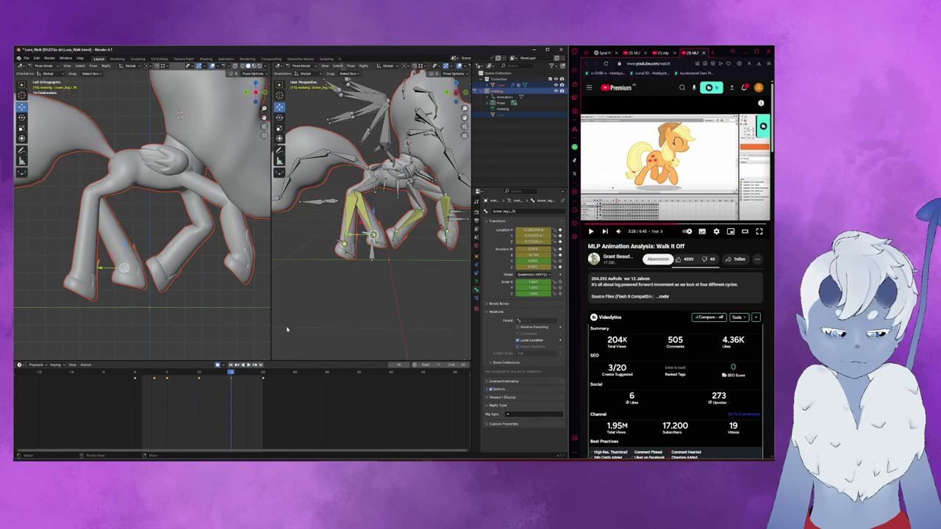
middle_drag(346, 280, 282, 334)
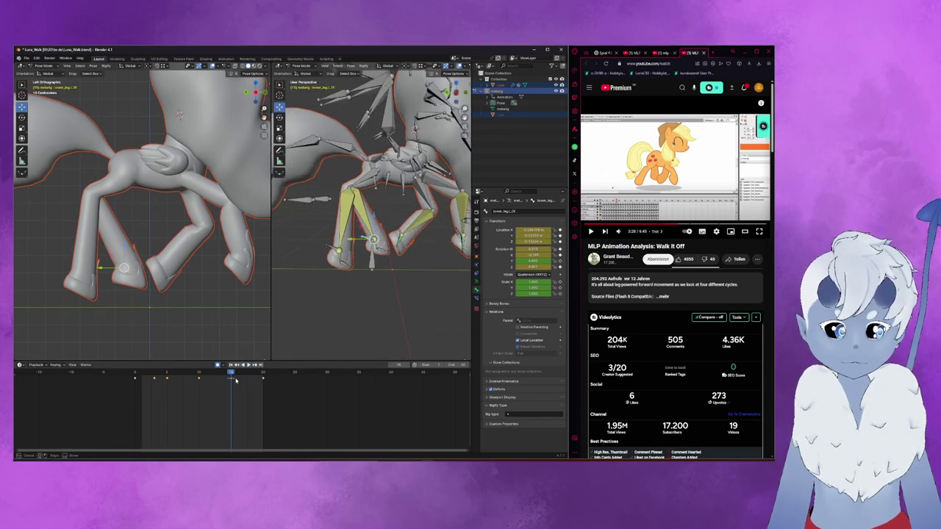
key(Right)
key(Right)
key(Right)
key(shift+Left)
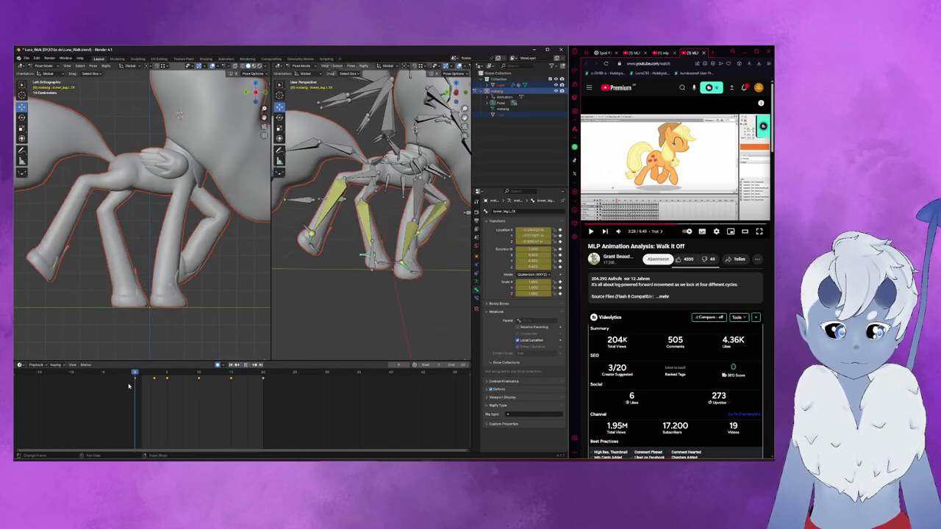
- On the early frames, lift the hoof bone along Z, tilt it 11.4°, and shift it slightly along Y
drag(129, 387, 155, 389)
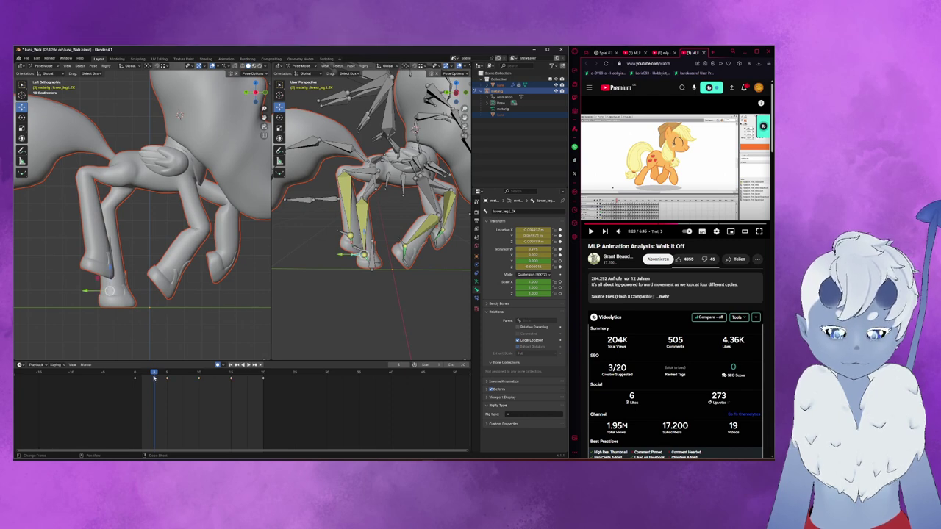
drag(154, 377, 156, 379)
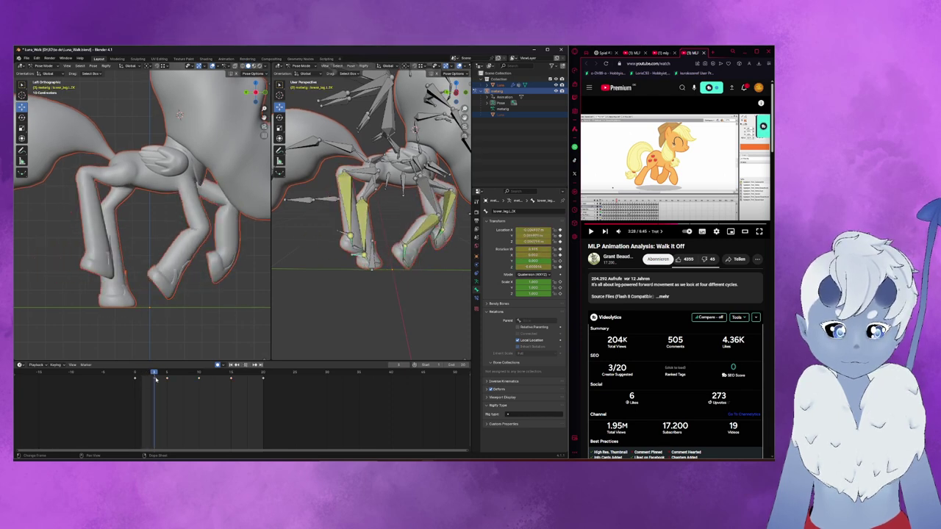
mouse_move(156, 379)
mouse_down()
mouse_move(144, 380)
mouse_move(166, 387)
mouse_up()
click(165, 386)
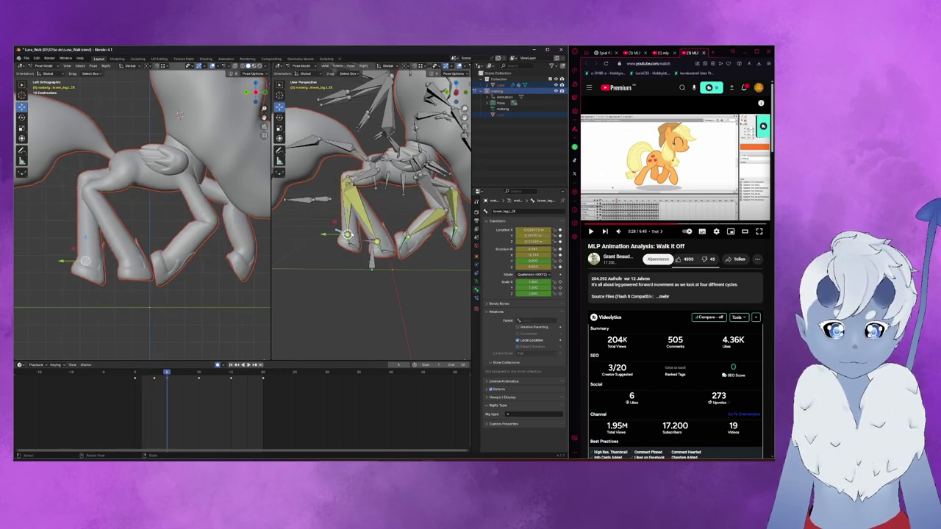
key(g)
key(z)
click(340, 237)
key(r)
click(328, 252)
key(g)
click(325, 243)
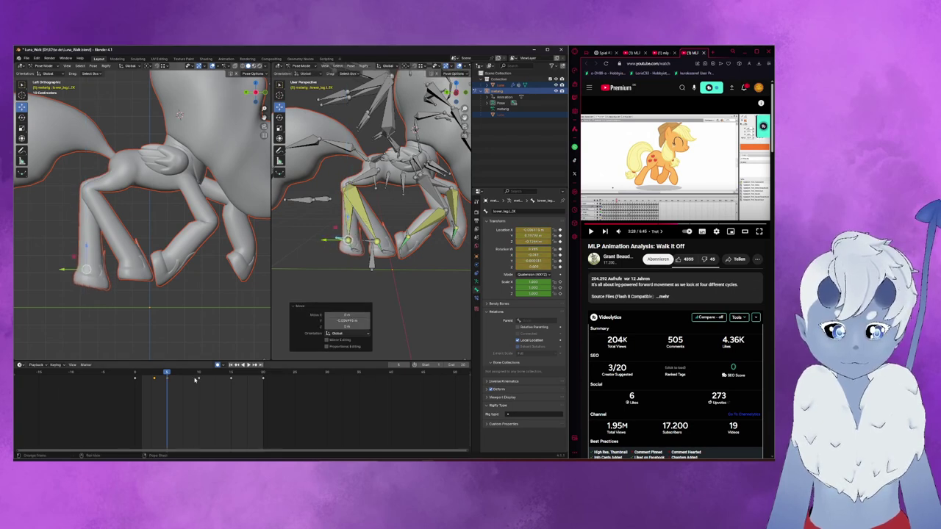
- Play the walk cycle, stop at frame 14, and scrub back to frame 2
drag(166, 372, 263, 374)
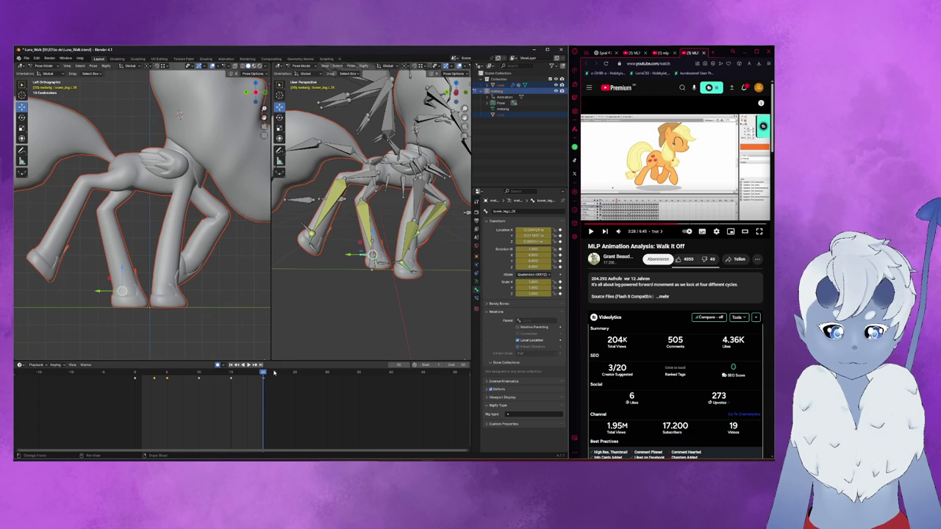
click(248, 366)
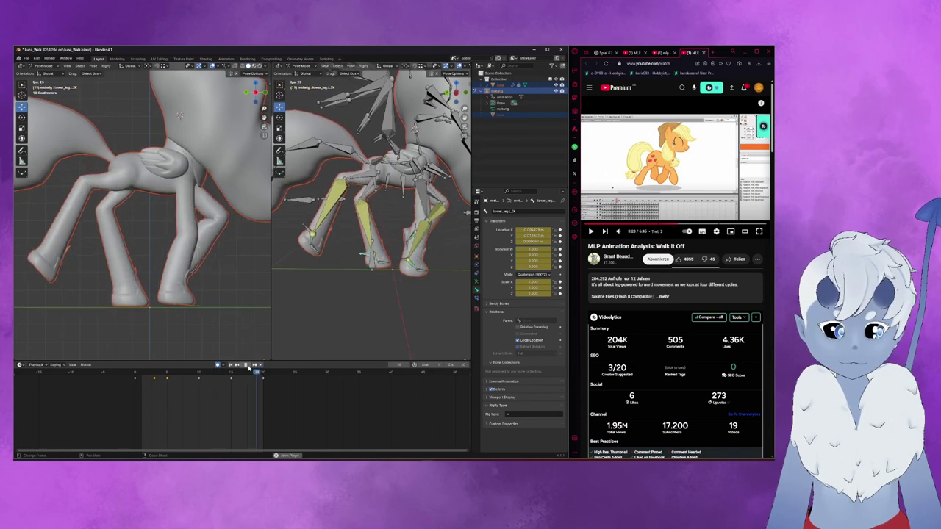
click(248, 366)
drag(227, 375, 135, 374)
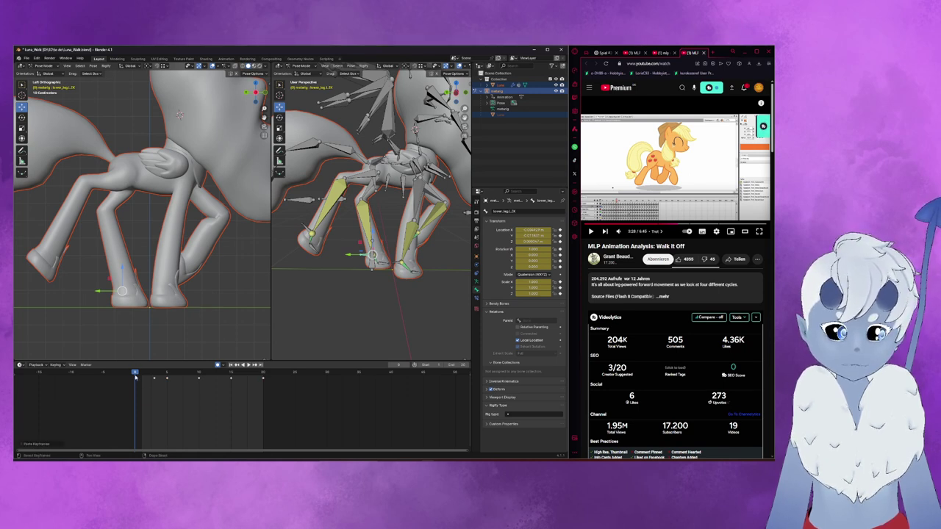
drag(136, 373, 142, 382)
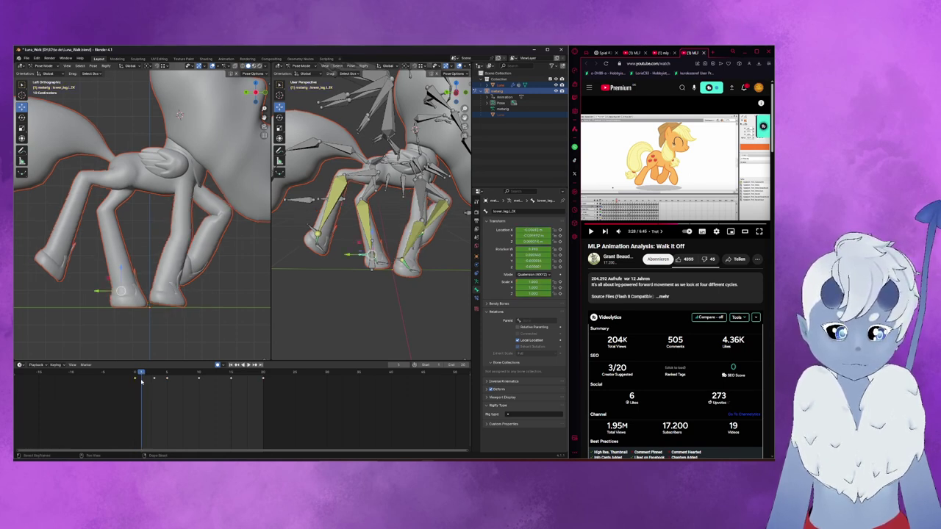
- Keyframe the leg bone's pose at frame 2 and select the front-left leg bone
key(i)
key(ctrl+z)
click(316, 234)
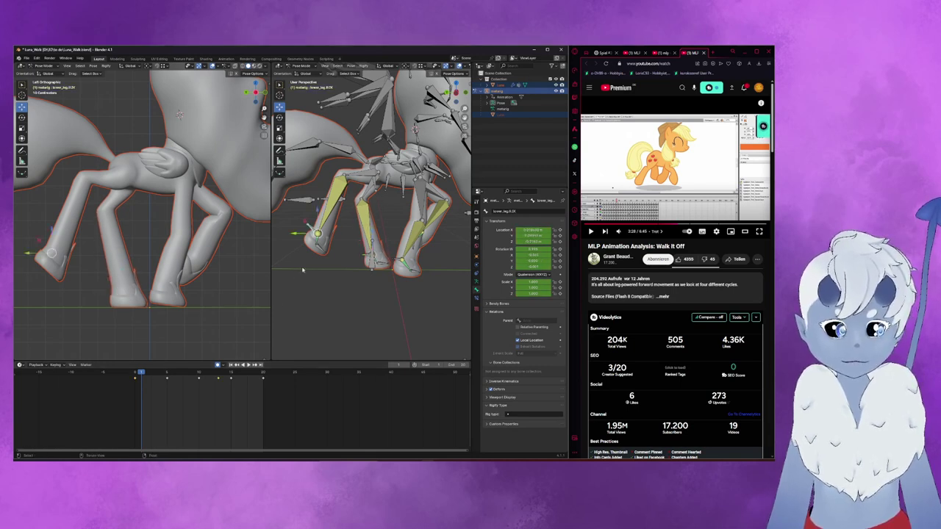
- Play the walk cycle back and stop it to review the early-frame pose
click(248, 365)
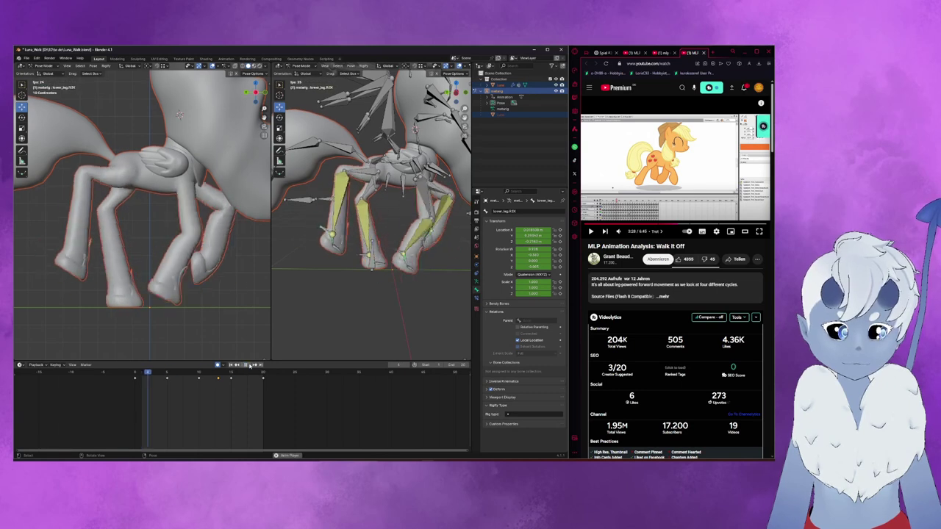
key(F3)
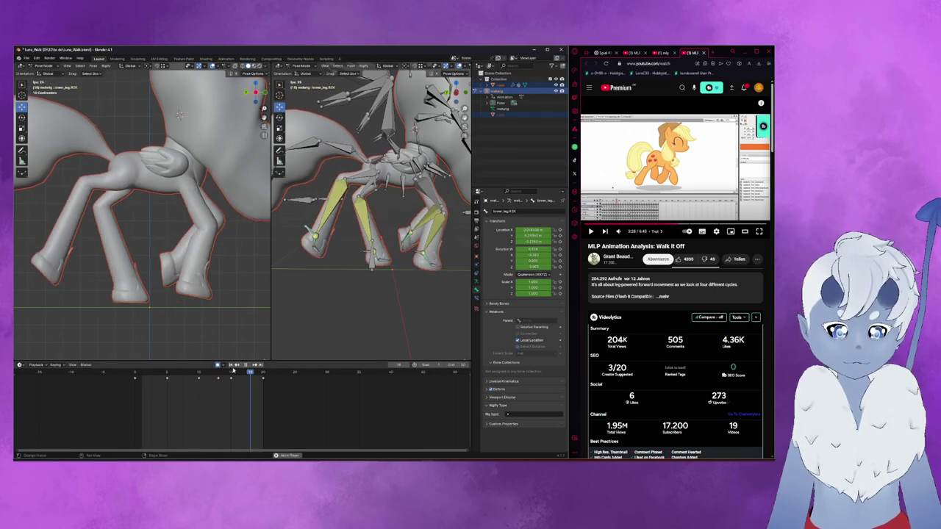
key(space)
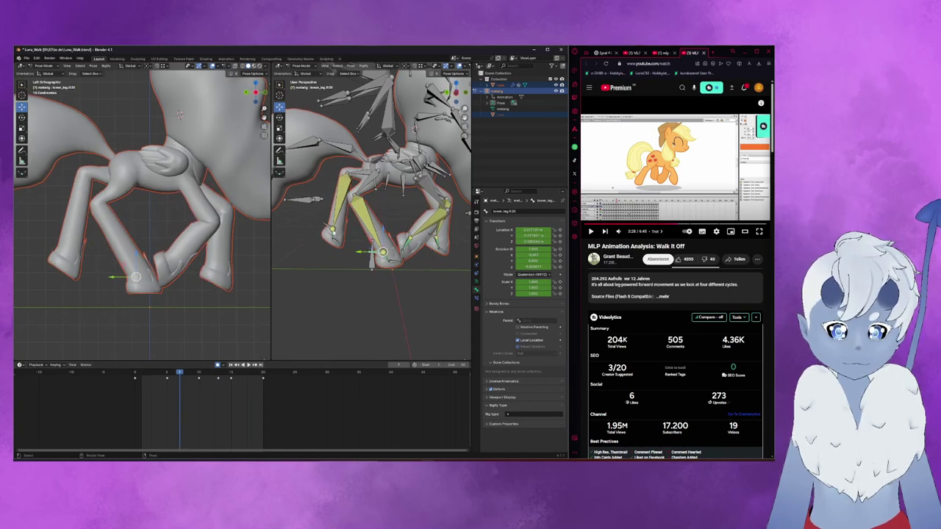
key(ctrl+z)
- Shift the leg keyframes near frame 20 one frame earlier in the timeline
mouse_move(175, 389)
mouse_down()
mouse_move(277, 386)
mouse_move(135, 381)
mouse_move(158, 383)
mouse_up()
click(166, 382)
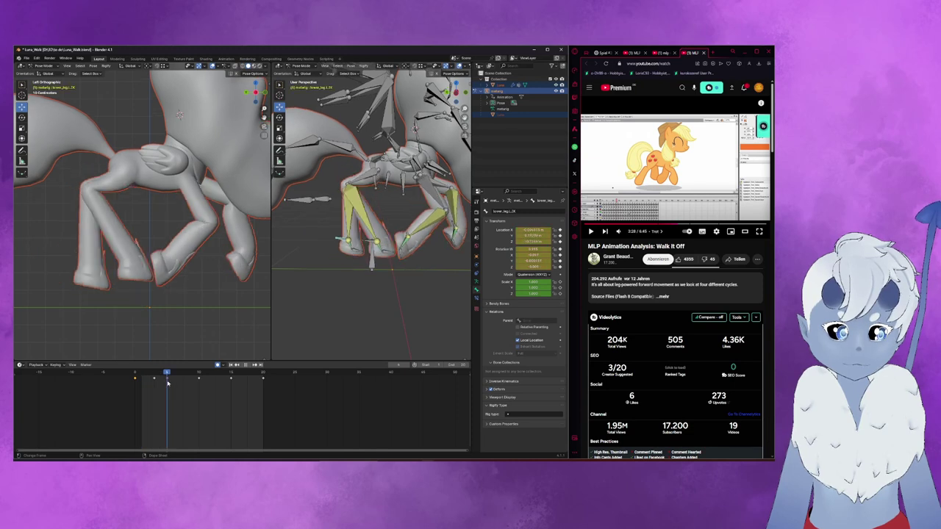
drag(168, 382, 264, 380)
key(g)
click(256, 377)
click(257, 373)
- Compare the leg poses at frames 19, 20, 5, 8, 2 and 0
drag(256, 376, 255, 377)
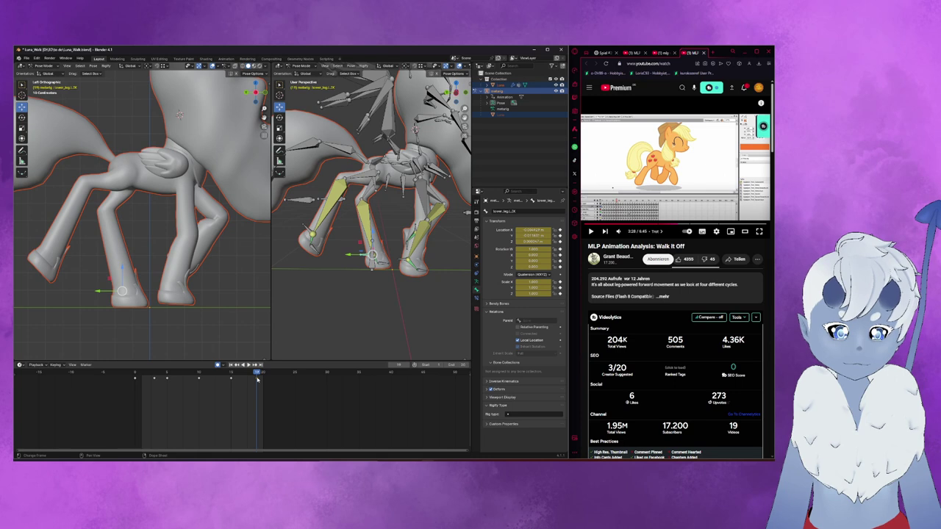
click(264, 375)
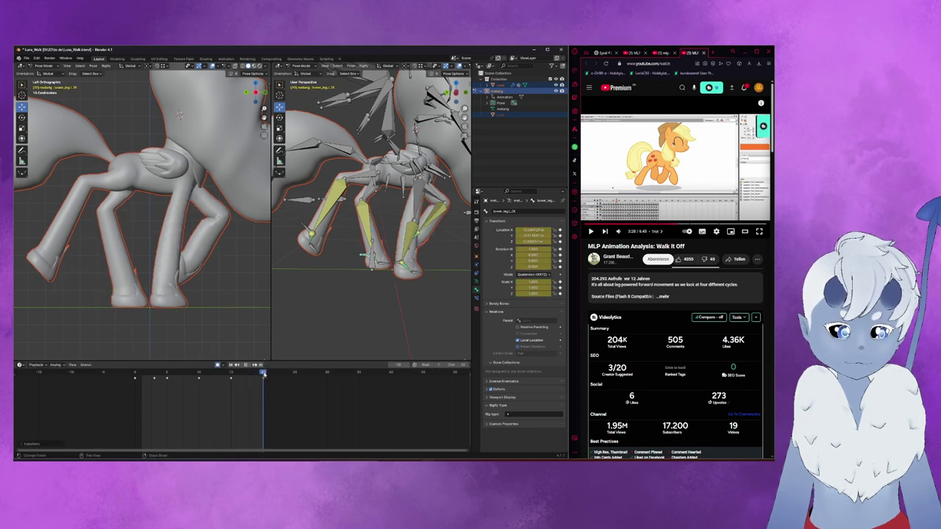
drag(264, 374, 153, 381)
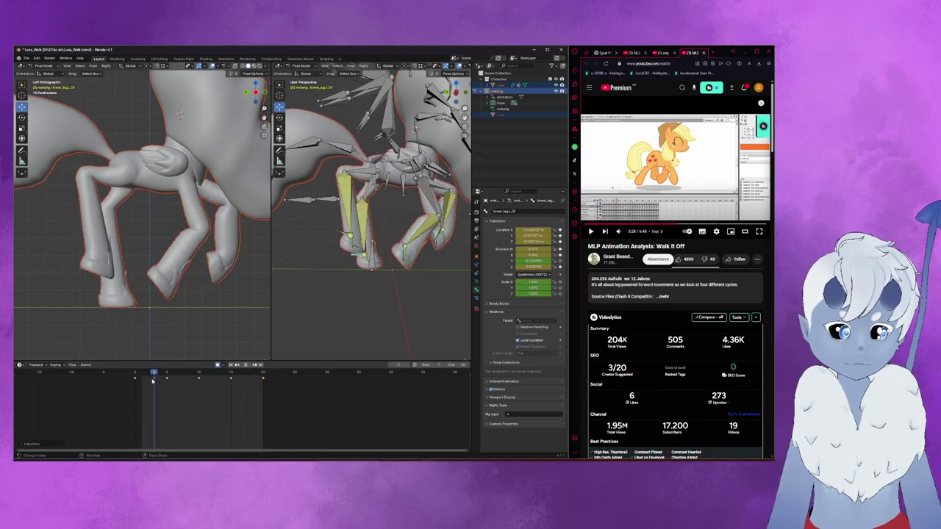
mouse_move(155, 380)
mouse_down()
mouse_move(167, 383)
mouse_move(141, 383)
mouse_up()
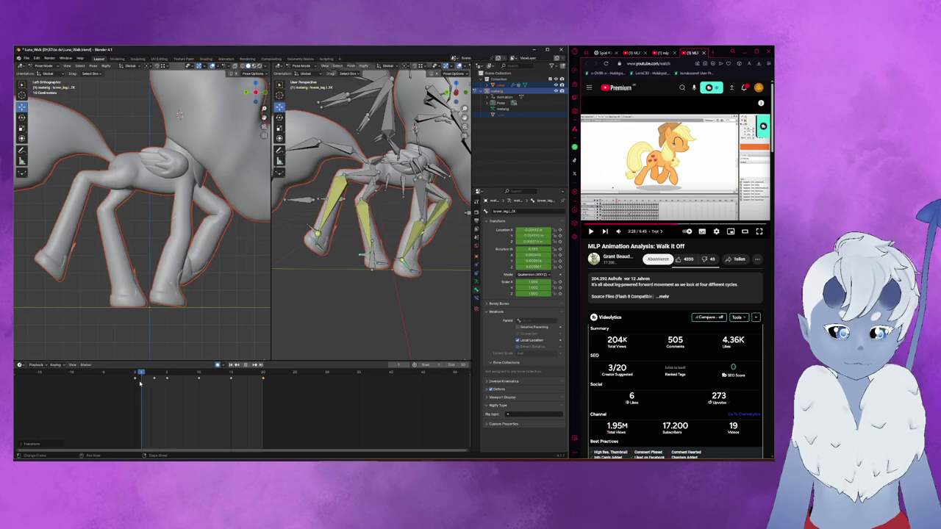
drag(140, 382, 135, 374)
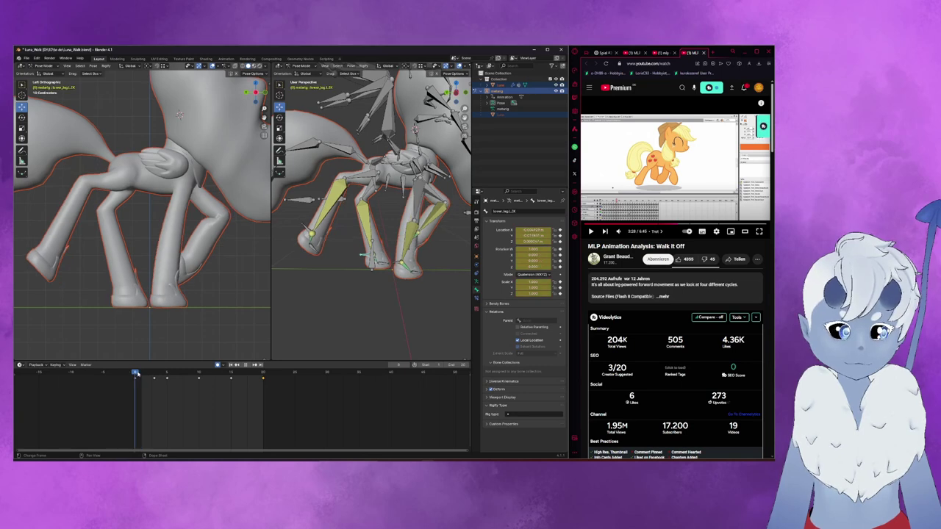
drag(137, 374, 141, 373)
click(135, 374)
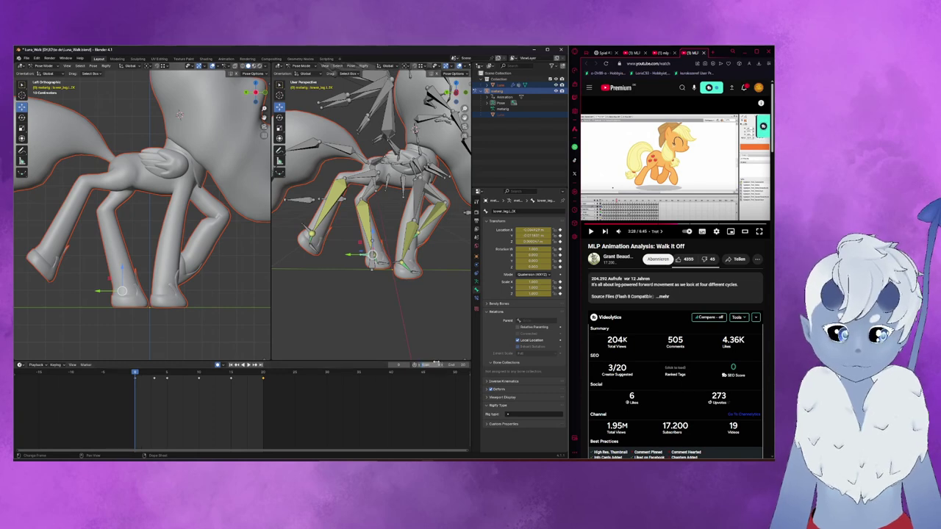
- Play the walk cycle, stop it, and return to frame 1
click(244, 364)
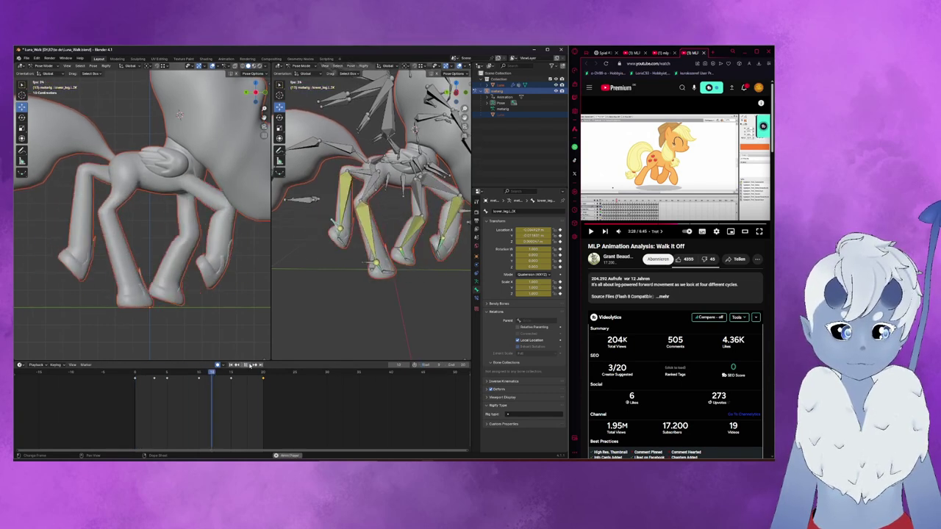
click(247, 365)
key(shift+Left)
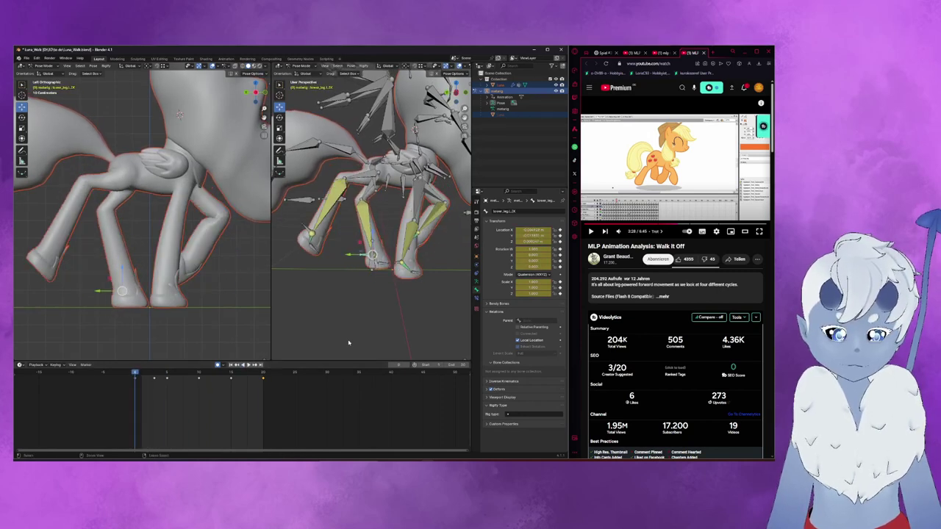
mouse_move(156, 386)
mouse_down()
mouse_move(127, 388)
mouse_move(231, 401)
mouse_move(128, 391)
mouse_move(167, 391)
mouse_up()
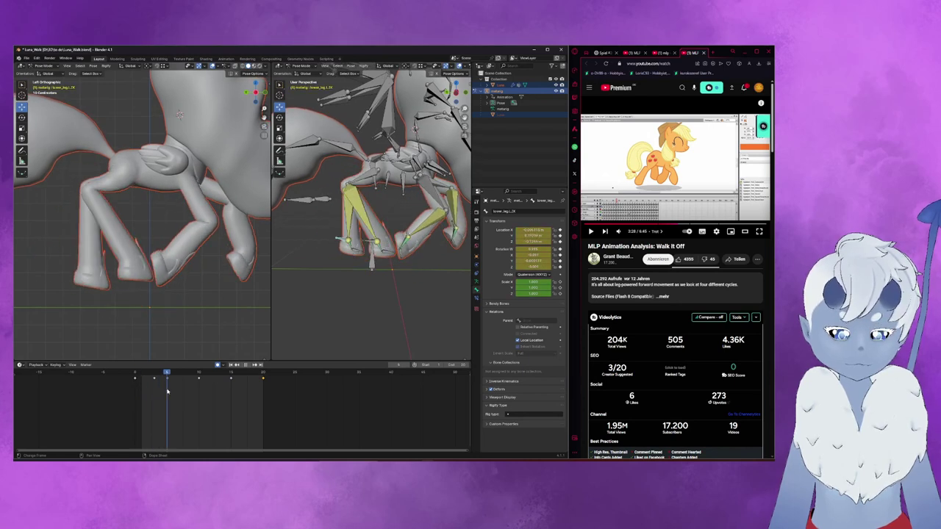
- Slide the lower_leg.L.IK bone along Y to a new foot position
key(g)
key(y)
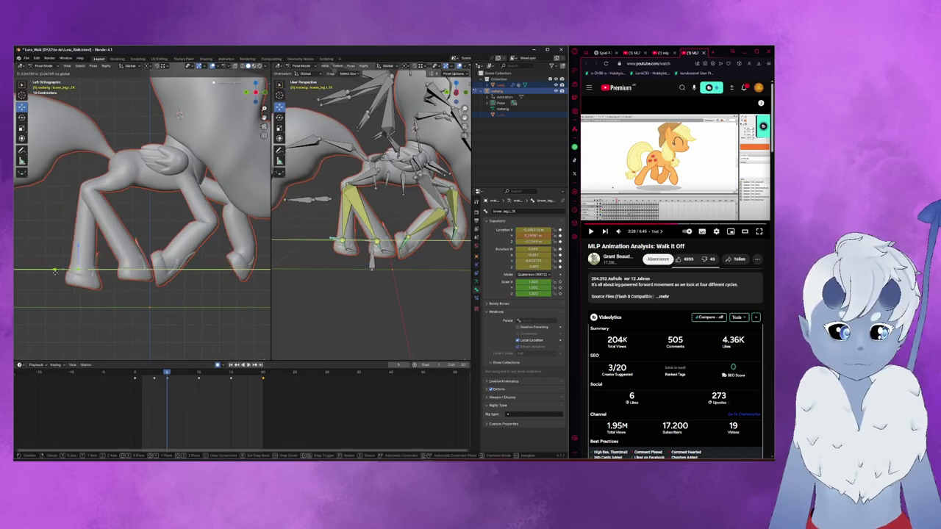
click(53, 274)
- At frame 10, raise the left leg IK bone along Z and shift it along Y
drag(171, 378, 199, 379)
key(g)
key(z)
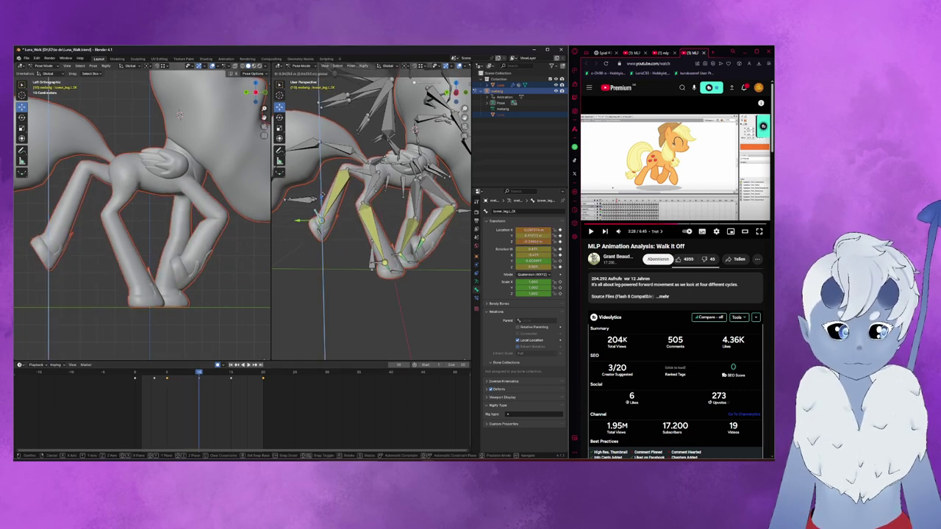
click(321, 196)
key(g)
key(y)
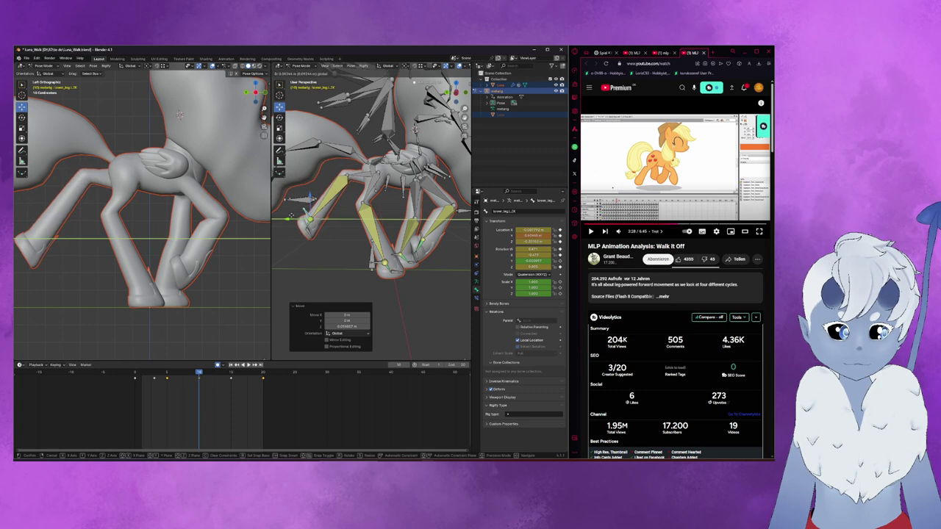
click(168, 325)
- At frame 0, shift the left leg IK bone along Y to a new position
mouse_move(168, 370)
mouse_down()
mouse_move(134, 373)
mouse_move(199, 373)
mouse_up()
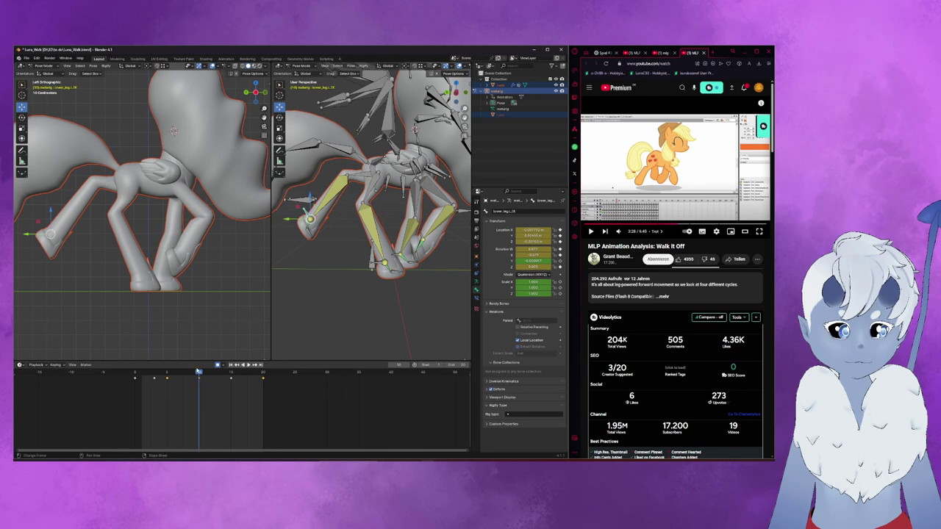
key(g)
key(y)
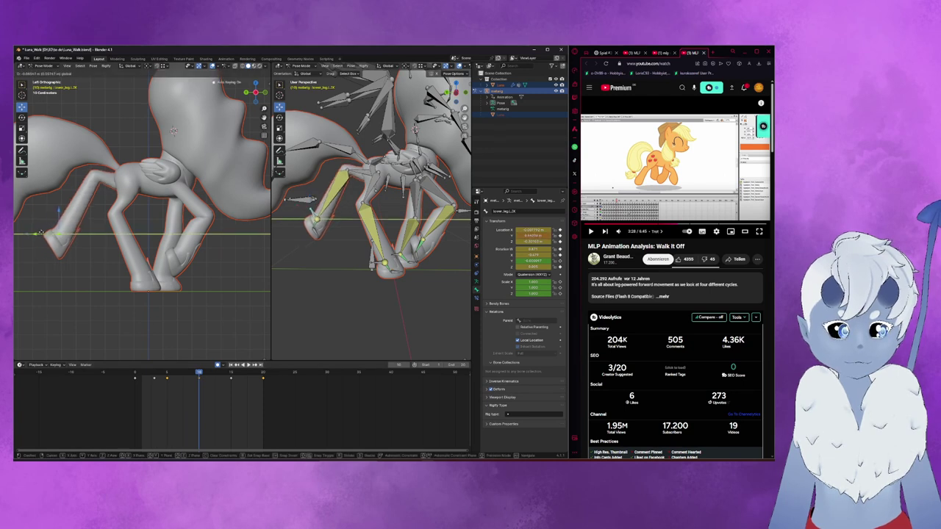
click(42, 233)
- Check the pose at frame 5 from another angle and select the wing.R.008 bone
drag(199, 373, 160, 373)
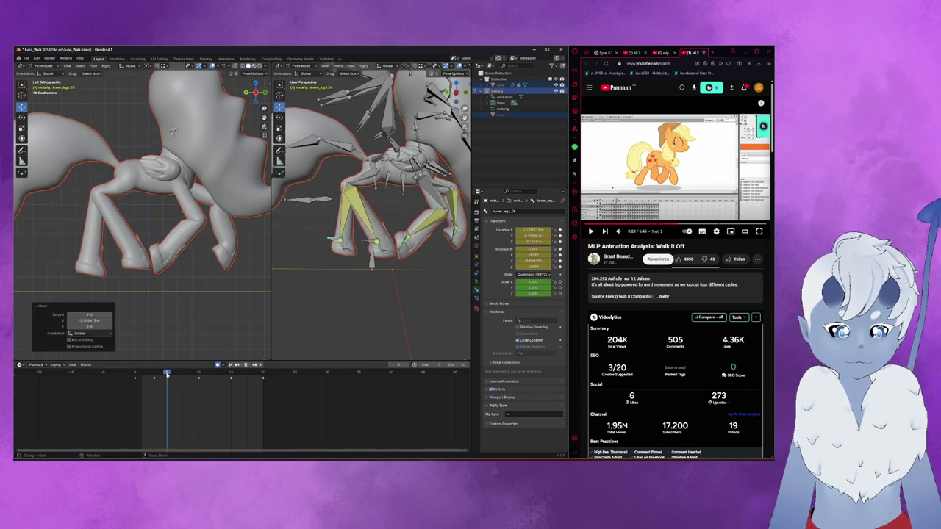
middle_drag(382, 192, 438, 168)
click(367, 206)
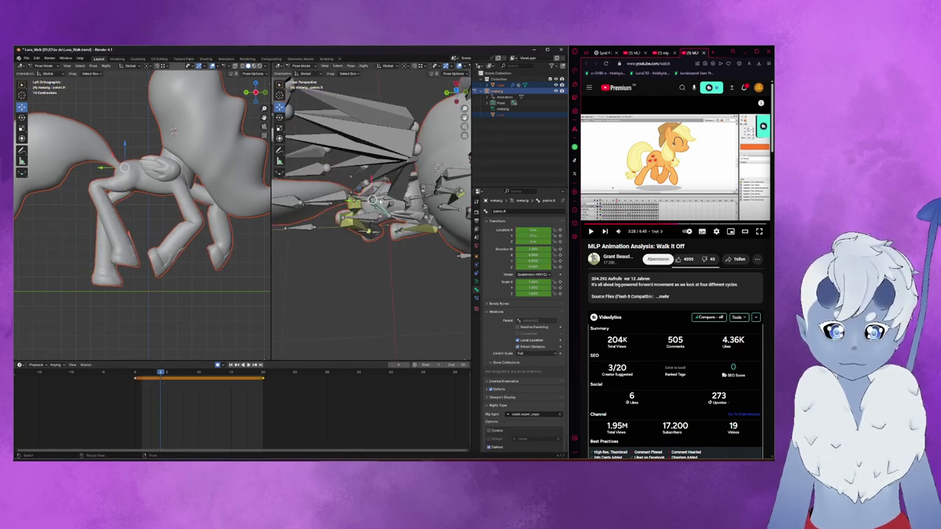
- Select the spine.002 bone and delete its keyframes
mouse_move(367, 206)
middle_down()
mouse_move(385, 198)
mouse_move(383, 185)
middle_up()
click(384, 185)
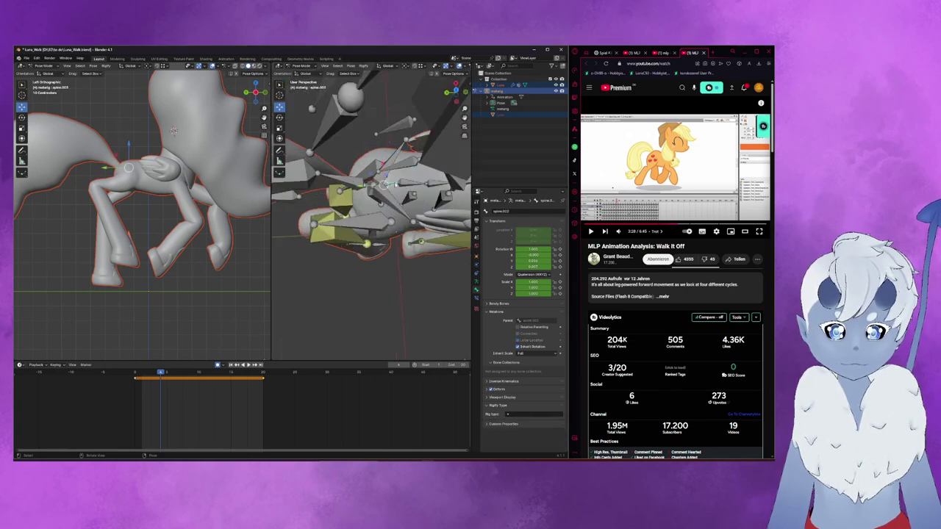
middle_drag(395, 225, 464, 199)
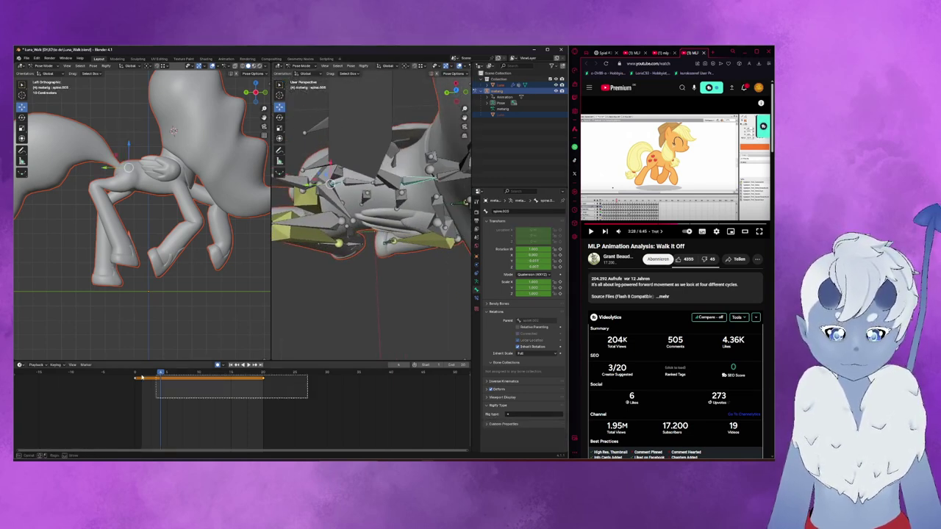
key(Delete)
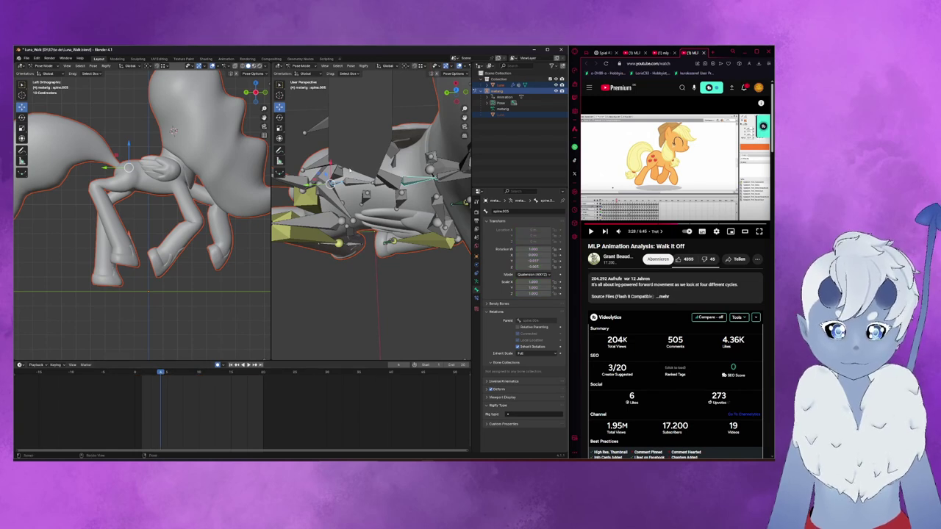
- Zoom onto the legs and scrub around frames 1–3 to check the remaining leg keys
middle_drag(367, 184, 335, 163)
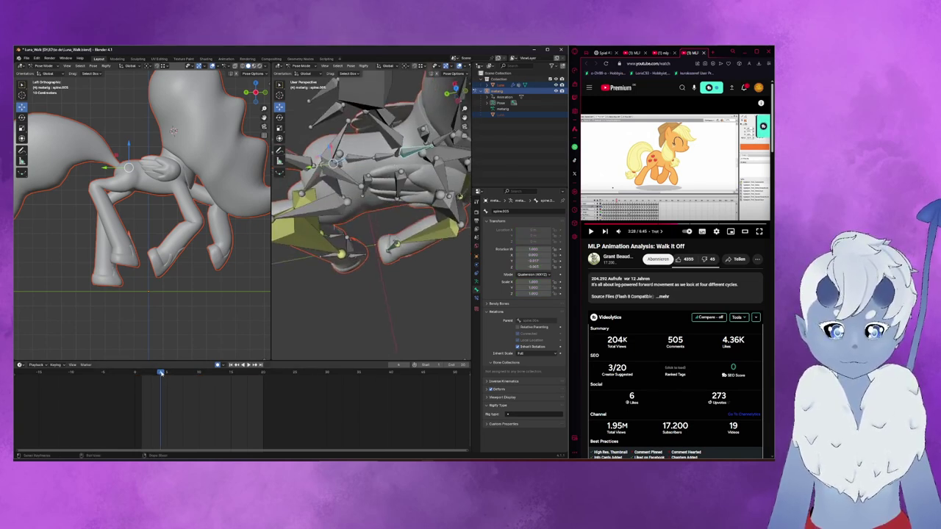
drag(161, 373, 141, 372)
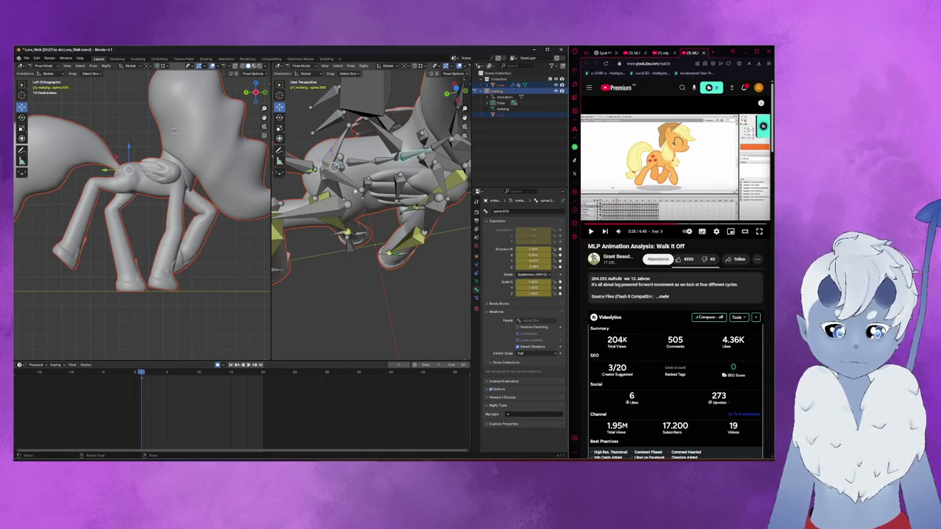
middle_drag(353, 220, 314, 288)
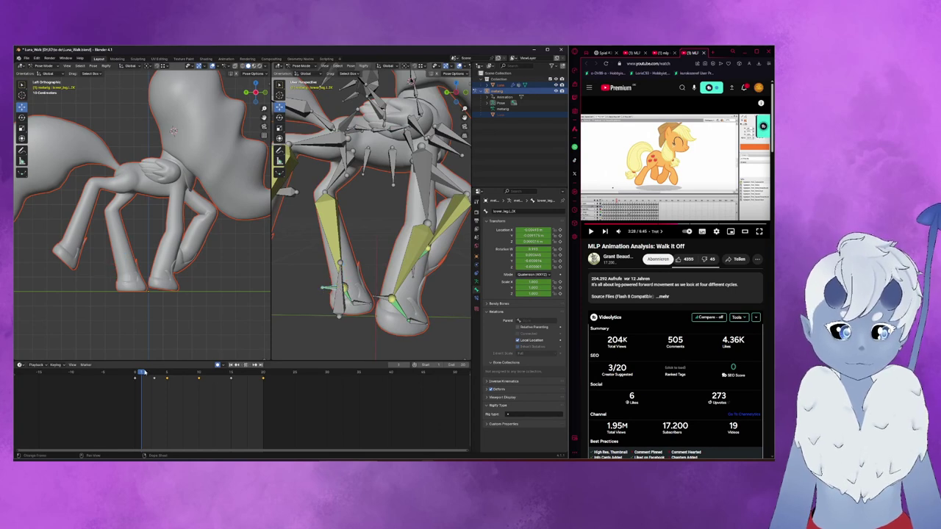
click(160, 375)
drag(160, 376, 168, 384)
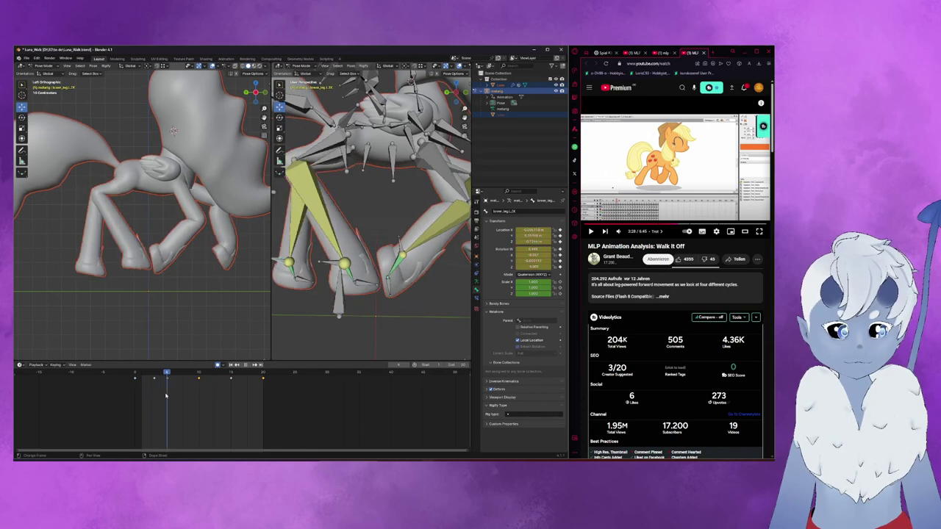
drag(164, 397, 158, 397)
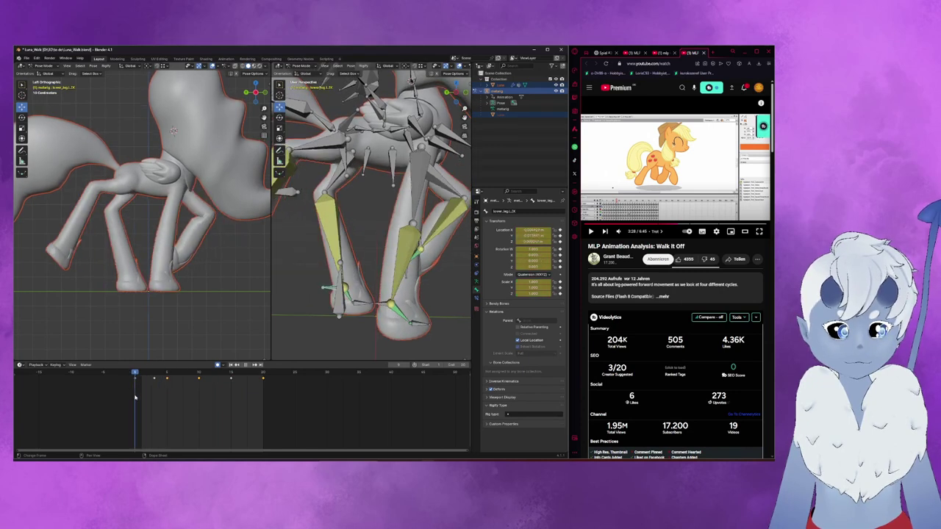
- Rotate the hoof bone slightly and scrub through the in-between frames
drag(159, 401, 169, 403)
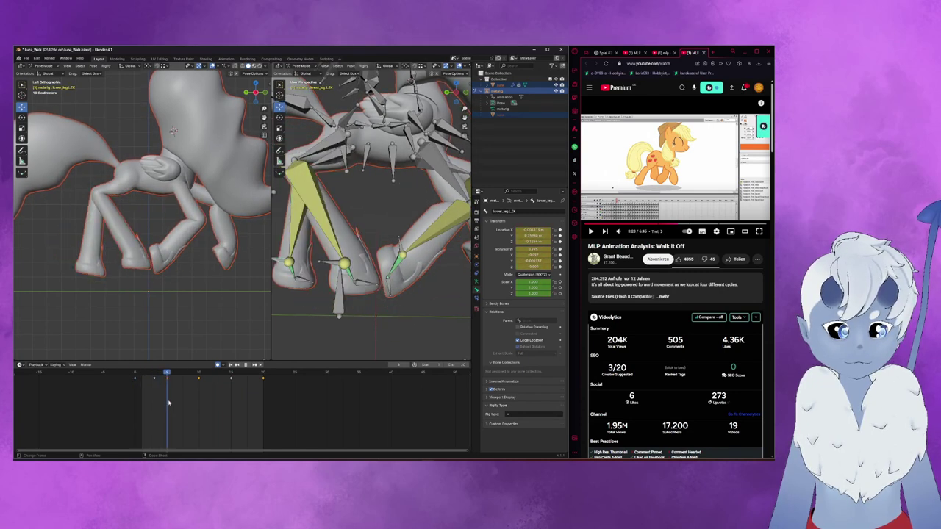
click(104, 278)
key(r)
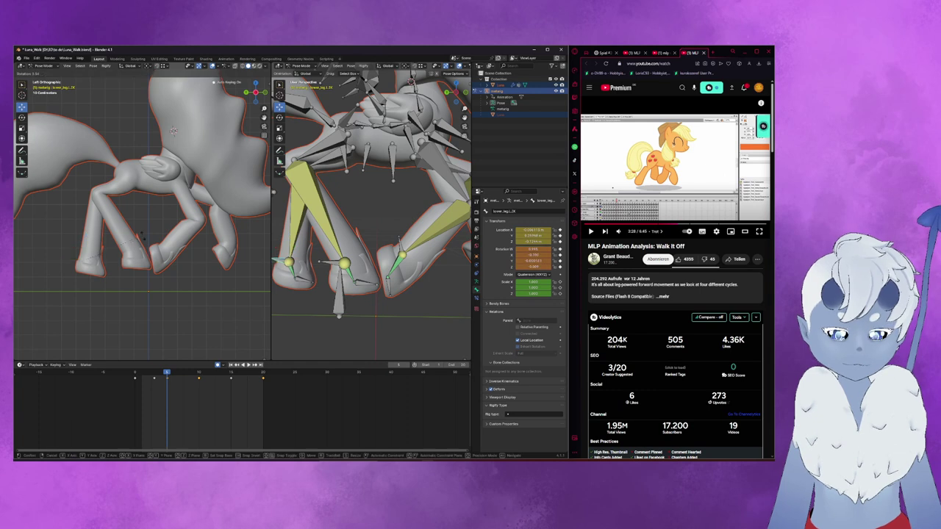
click(172, 326)
mouse_move(168, 375)
mouse_down()
mouse_move(263, 384)
mouse_move(178, 385)
mouse_move(262, 395)
mouse_up()
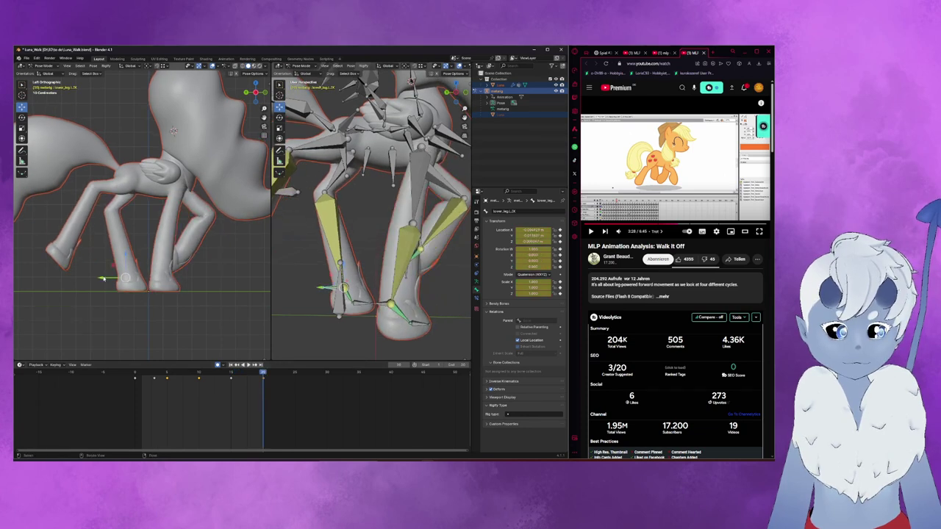
- Shift the leg bone along Y, then paste the copied keyframes at an earlier frame
key(g)
key(y)
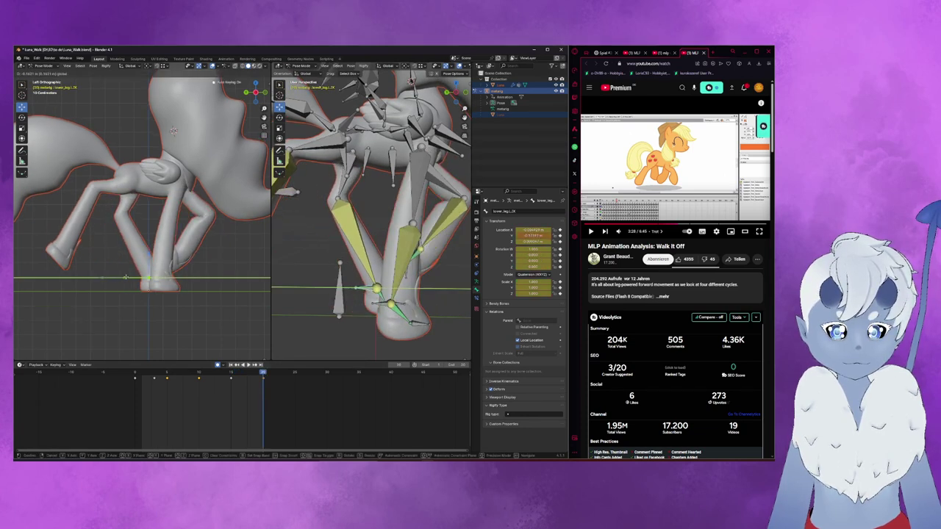
click(122, 280)
click(260, 377)
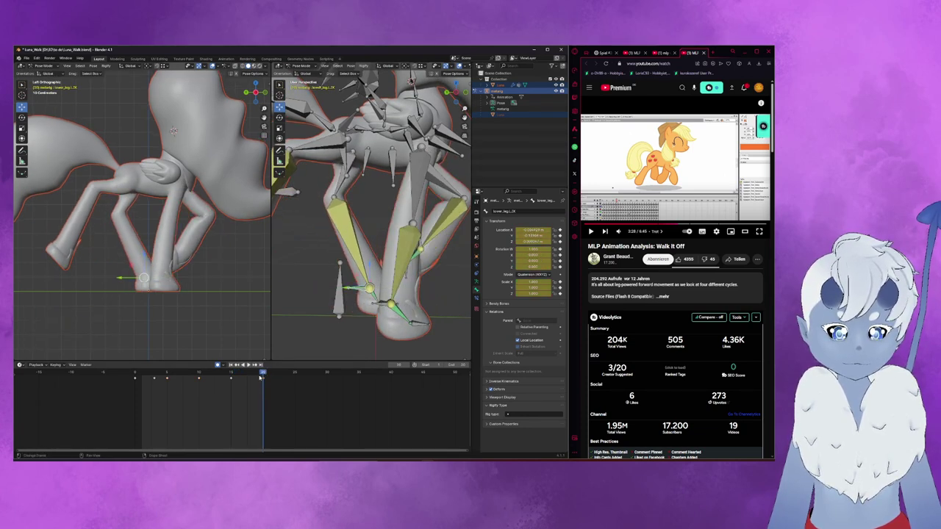
click(134, 372)
key(ctrl+v)
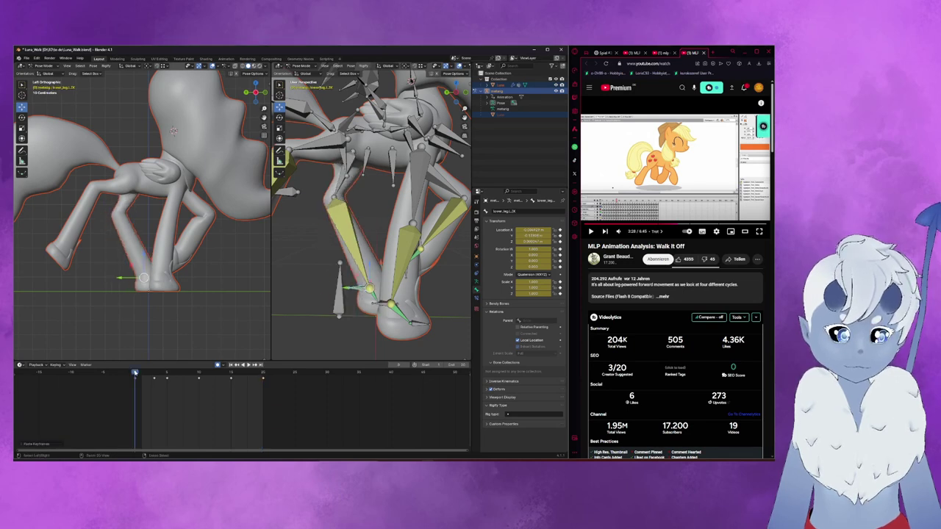
- Play the animation and scrub back and forth through the first frames
key(space)
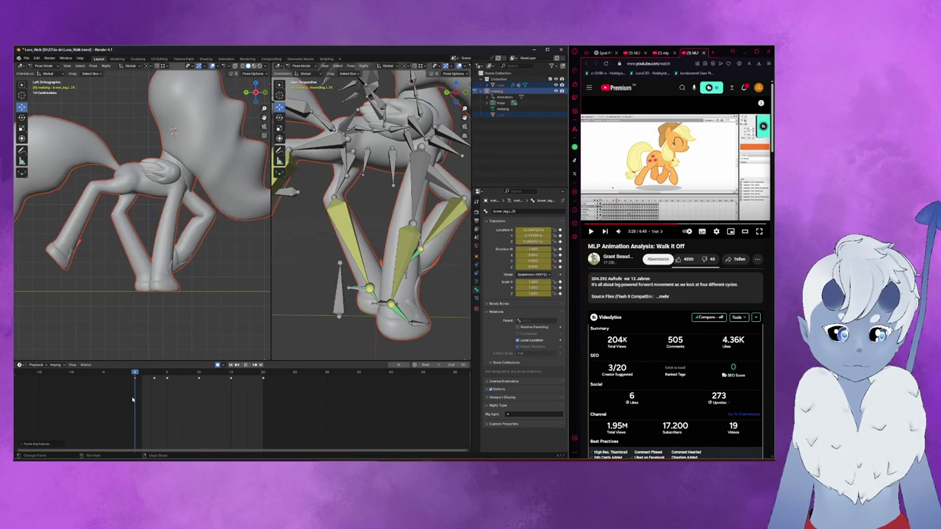
drag(151, 400, 176, 405)
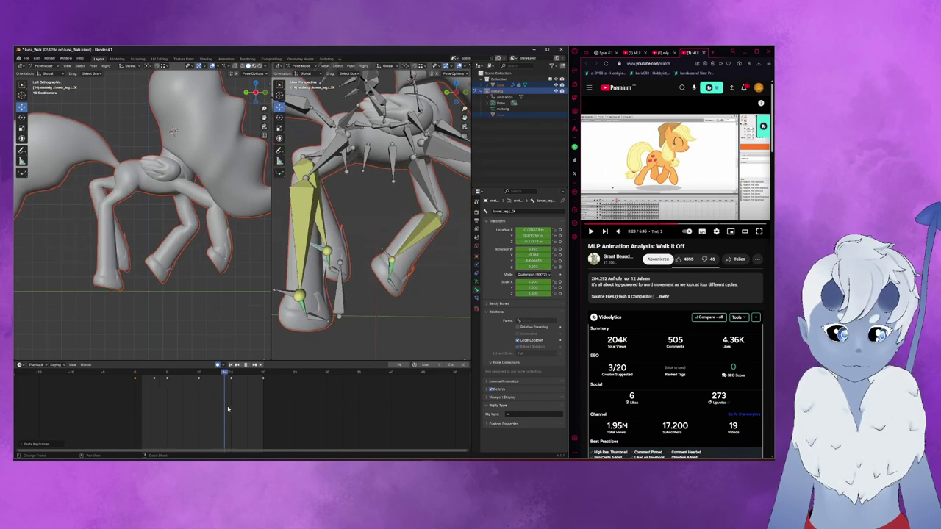
drag(152, 406, 121, 405)
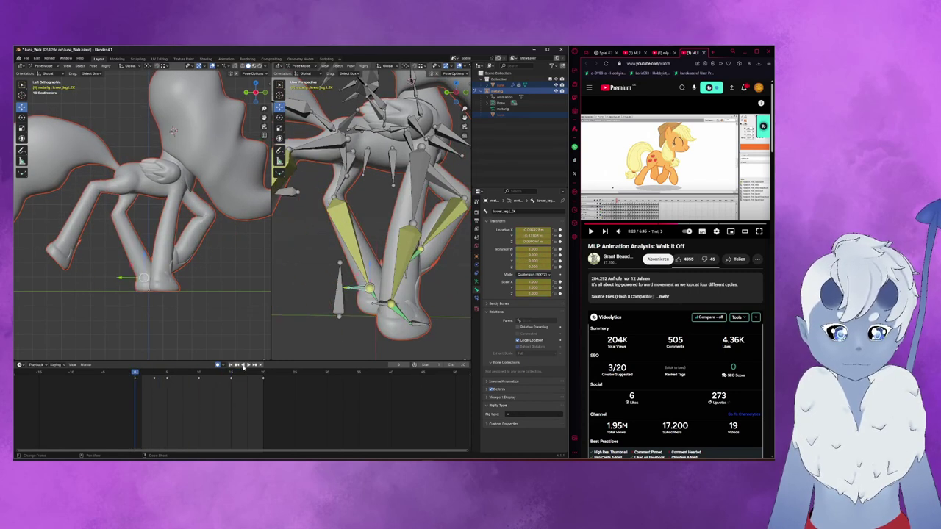
- Play and stop the walk cycle, then select forearm.L.IK and switch to Left Orthographic view
click(249, 365)
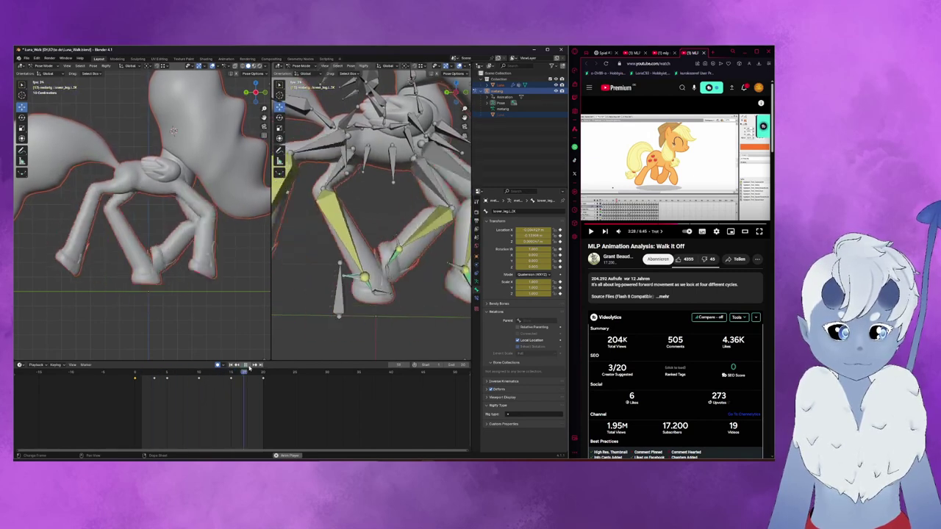
click(247, 366)
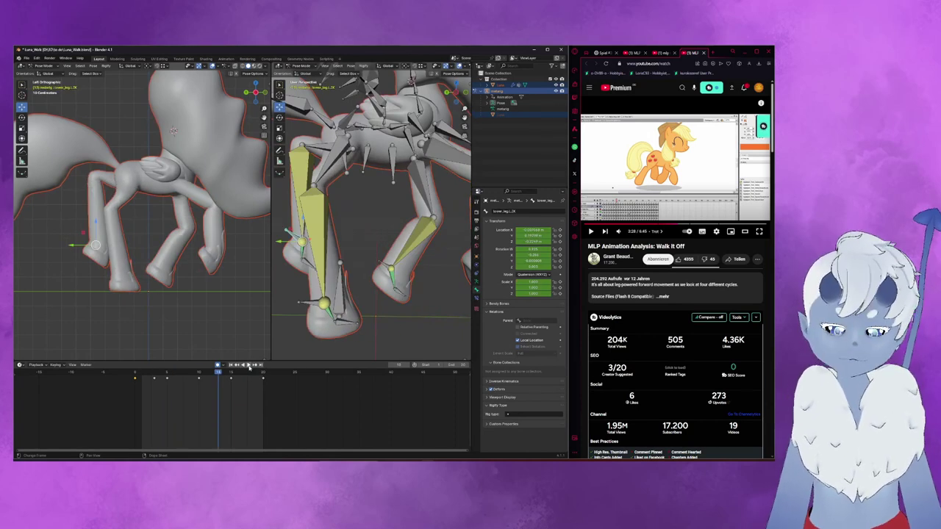
middle_drag(353, 279, 377, 272)
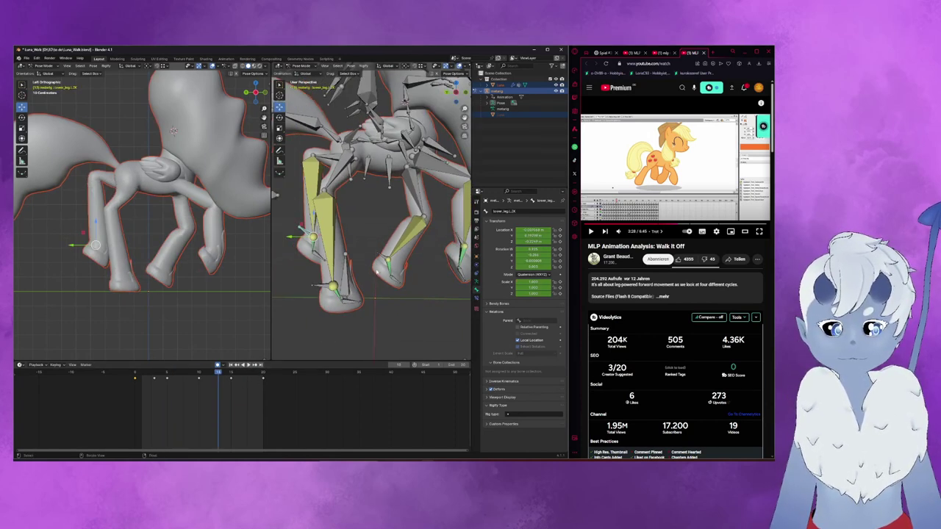
click(386, 252)
key(ctrl+KP_3)
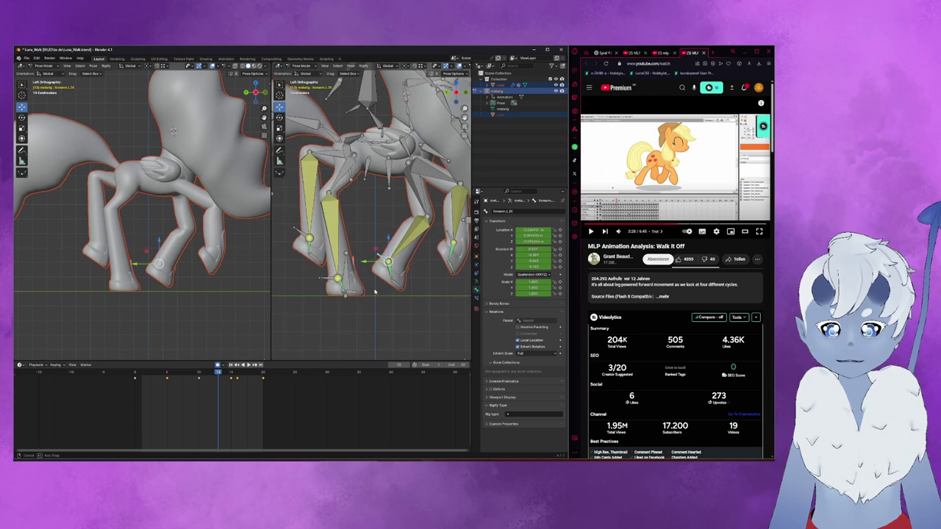
- At frame 0, move the left front foot IK bone into its starting pose, then select the spine bone
key(ctrl+z)
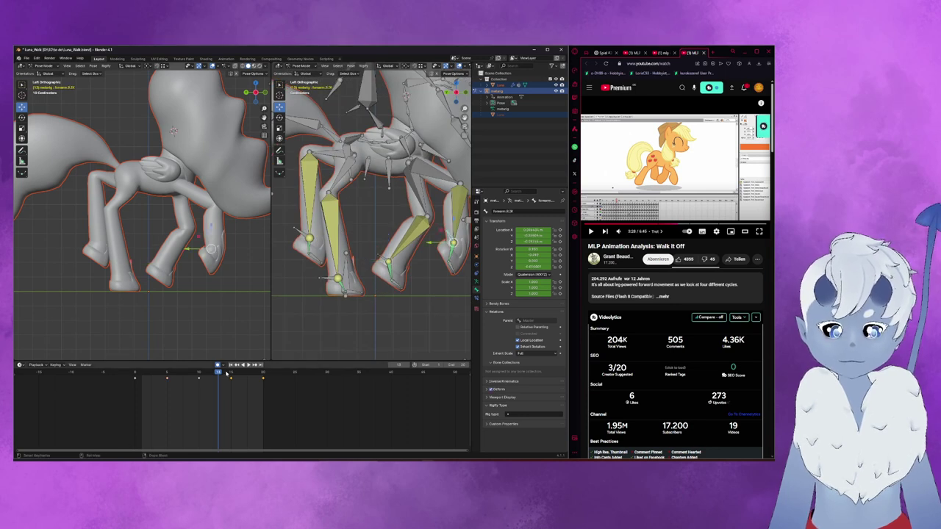
drag(226, 376, 124, 388)
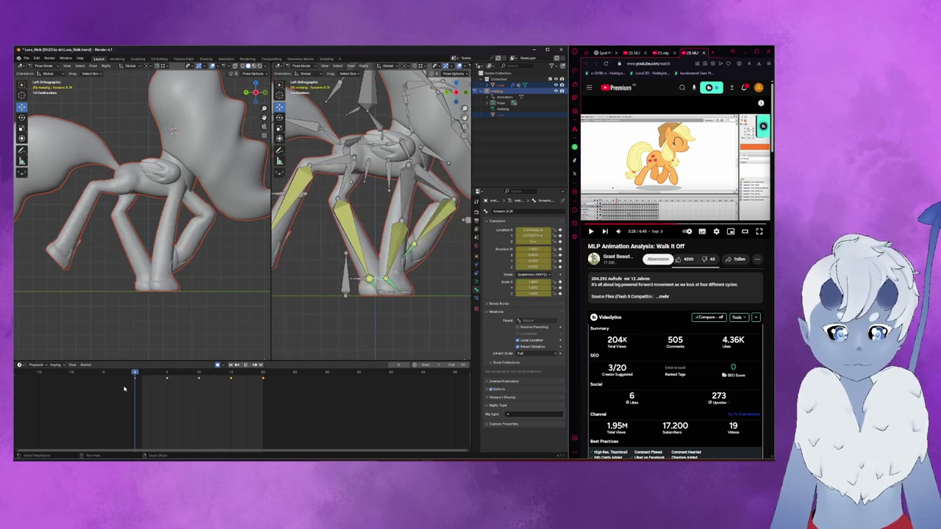
middle_drag(407, 283, 353, 293)
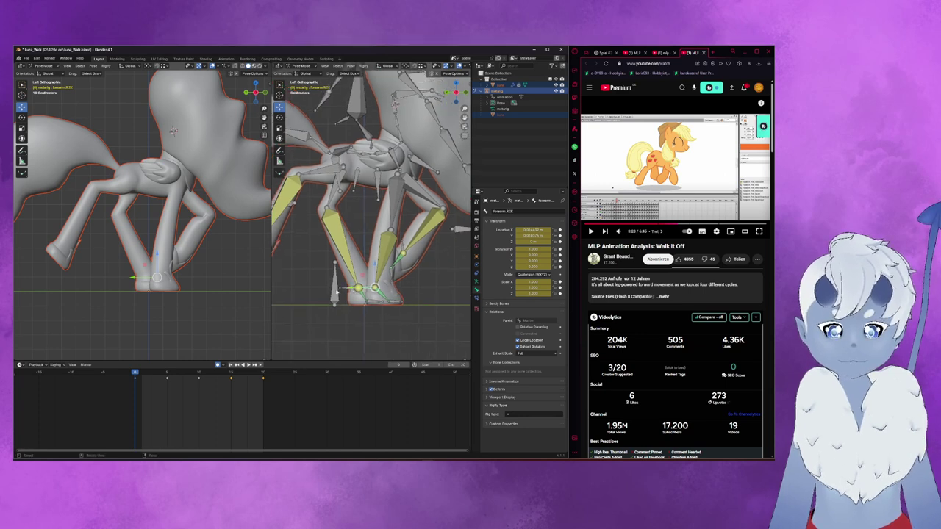
mouse_move(368, 221)
middle_down()
mouse_move(338, 225)
mouse_move(367, 220)
middle_up()
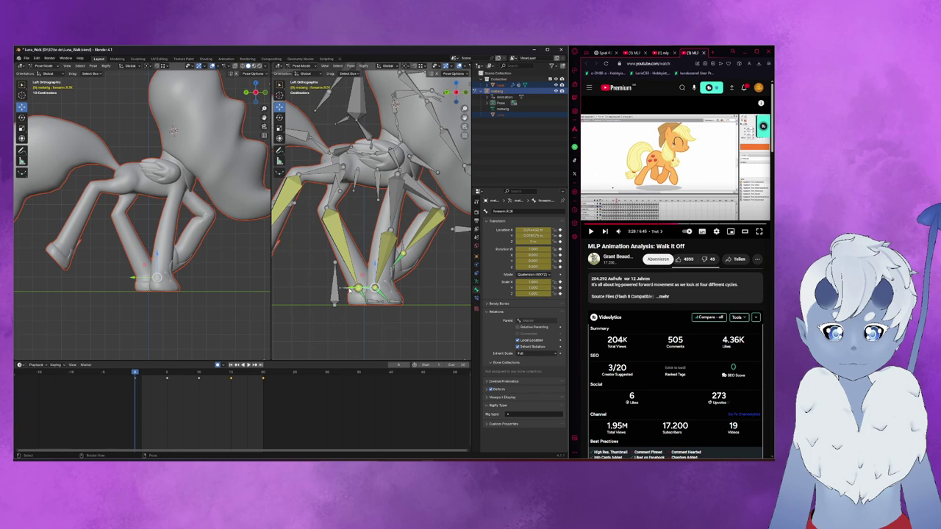
key(g)
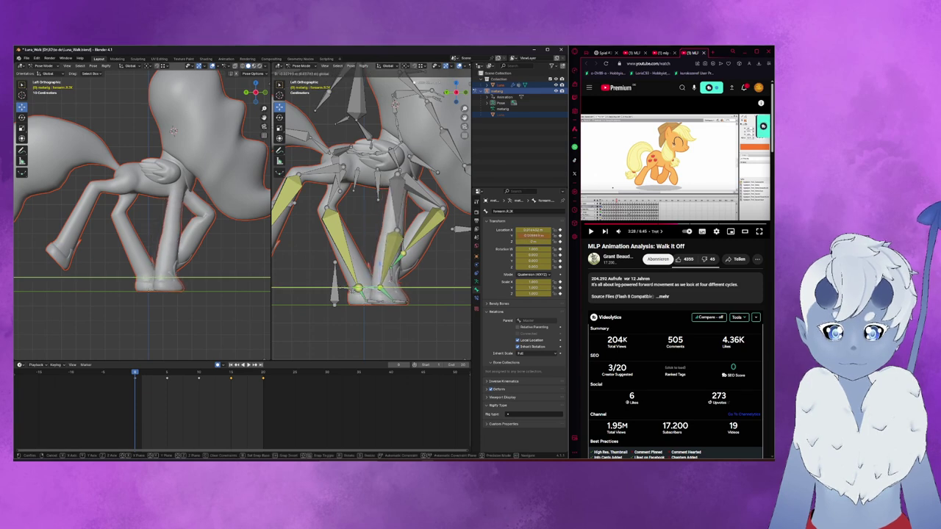
key(Return)
middle_drag(375, 221, 416, 286)
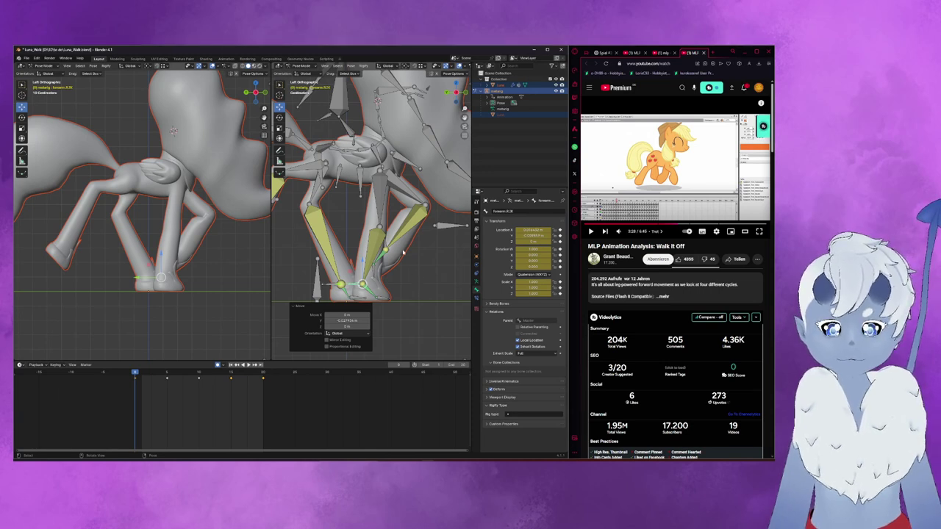
middle_drag(404, 252, 405, 239)
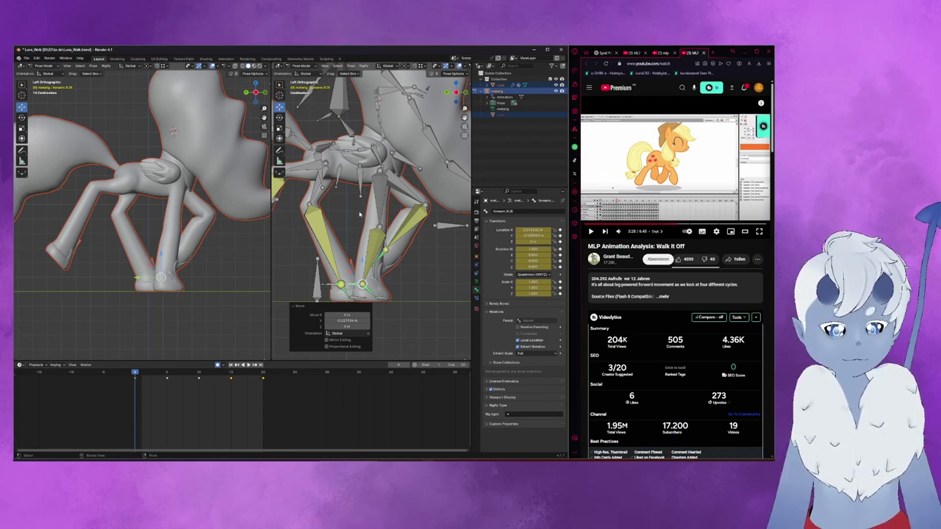
click(329, 150)
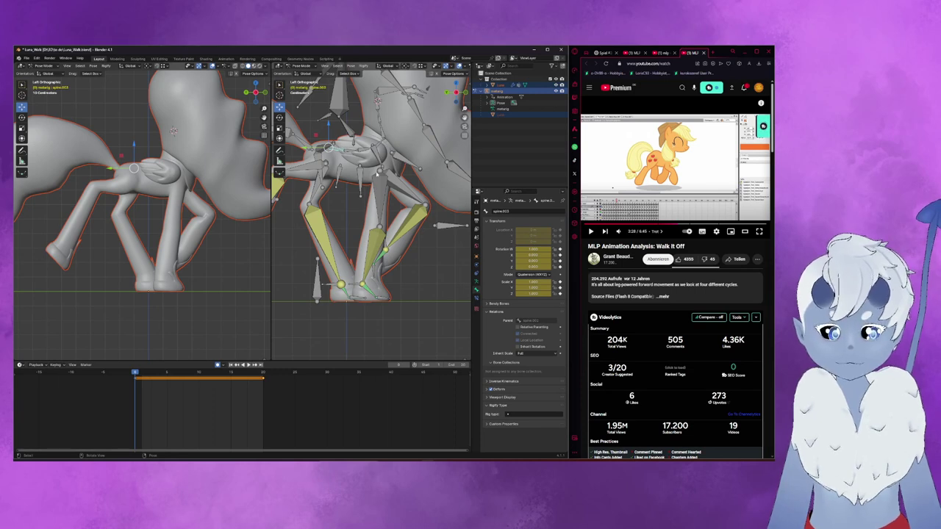
- Tilt the spine bone slightly and copy the pose
key(r)
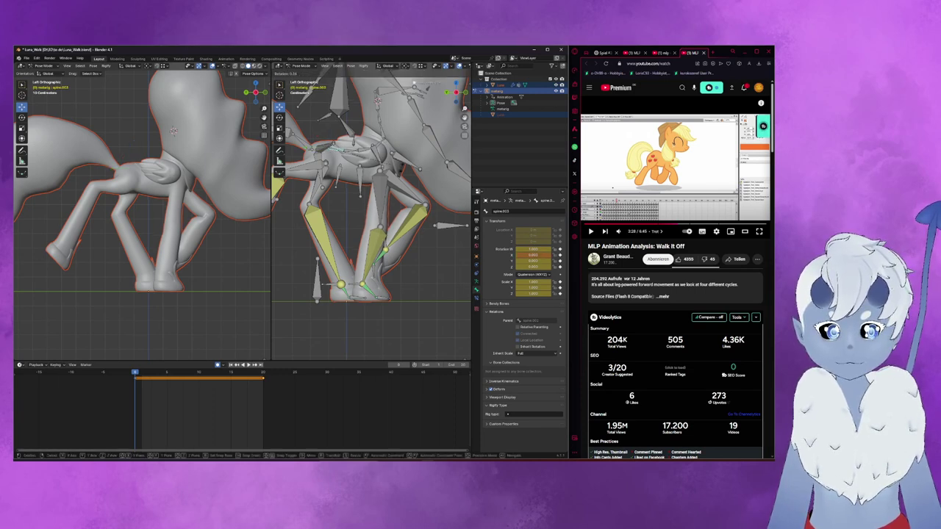
click(365, 243)
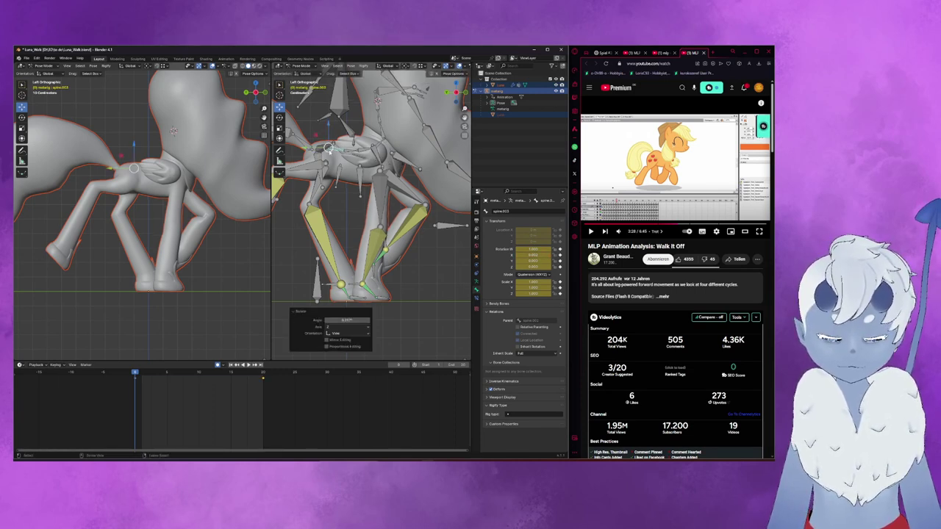
key(ctrl+c)
click(263, 379)
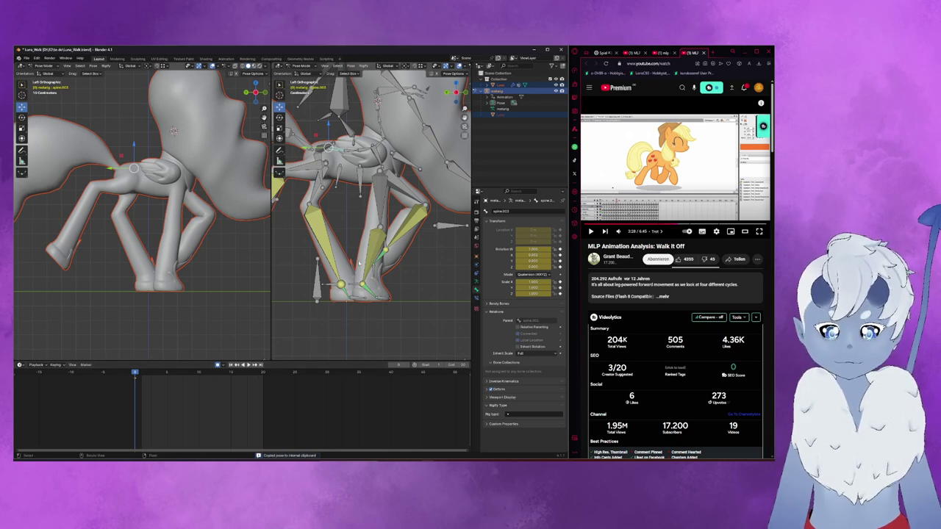
- Shift the front hoof IK bone 0.0273 m along Y
click(360, 285)
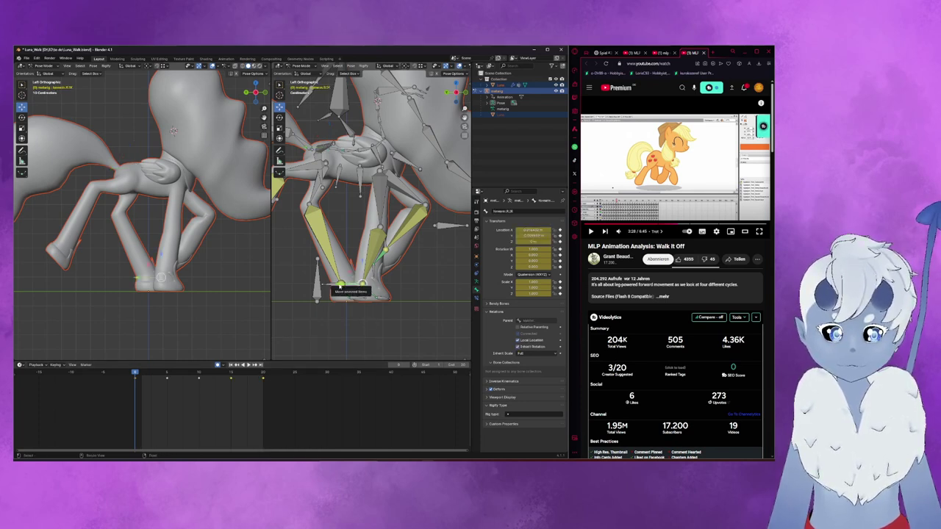
key(g)
key(y)
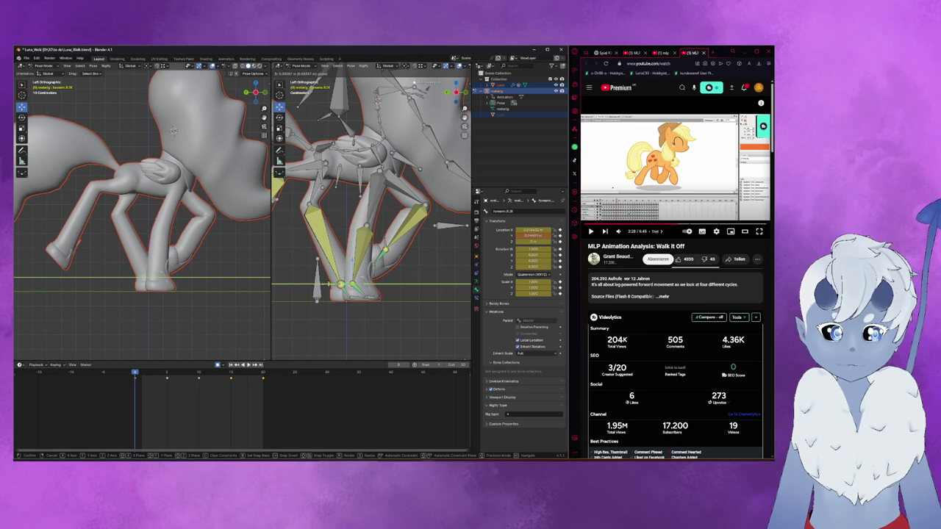
key(Return)
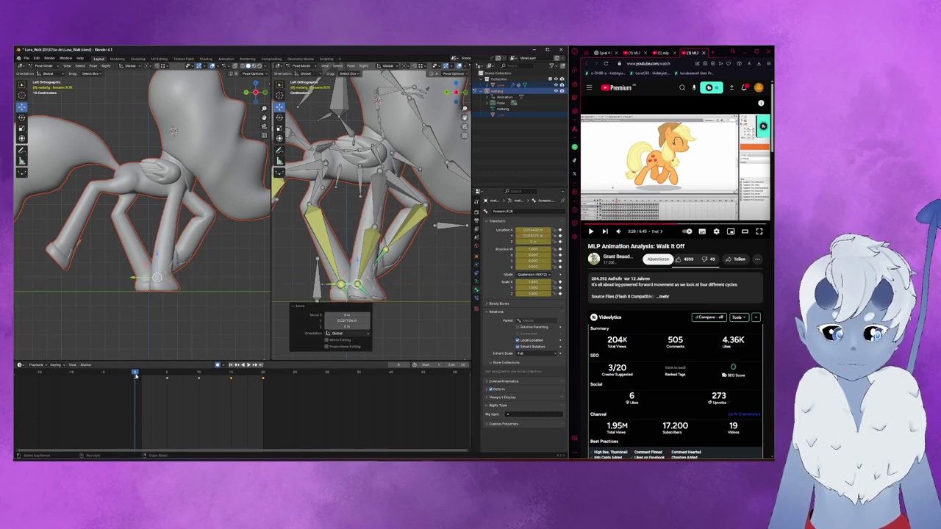
click(133, 377)
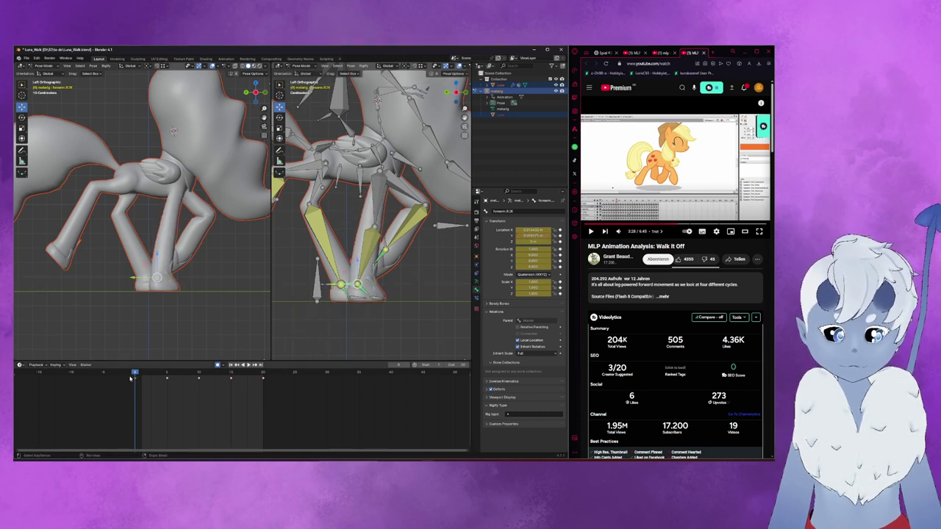
- Scrub from the end key back through the middle frames and briefly play the cycle
click(264, 372)
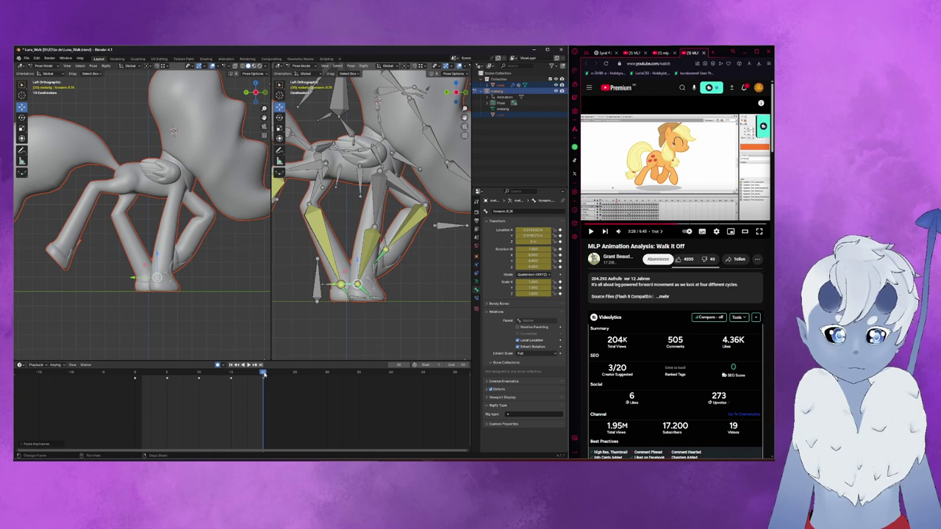
drag(263, 372, 136, 395)
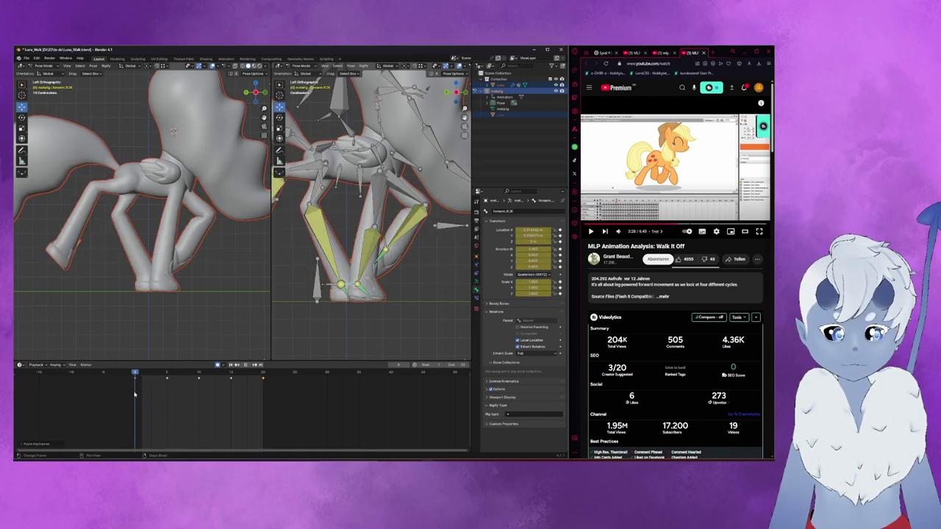
key(space)
key(space)
- Rotate the leg bone, raise it along Z, then rotate it once more
key(r)
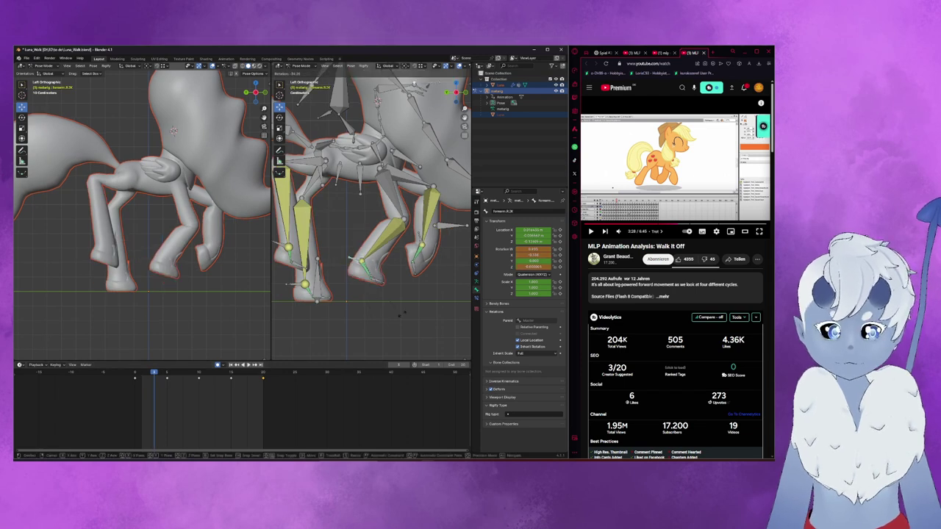
click(410, 300)
key(g)
key(z)
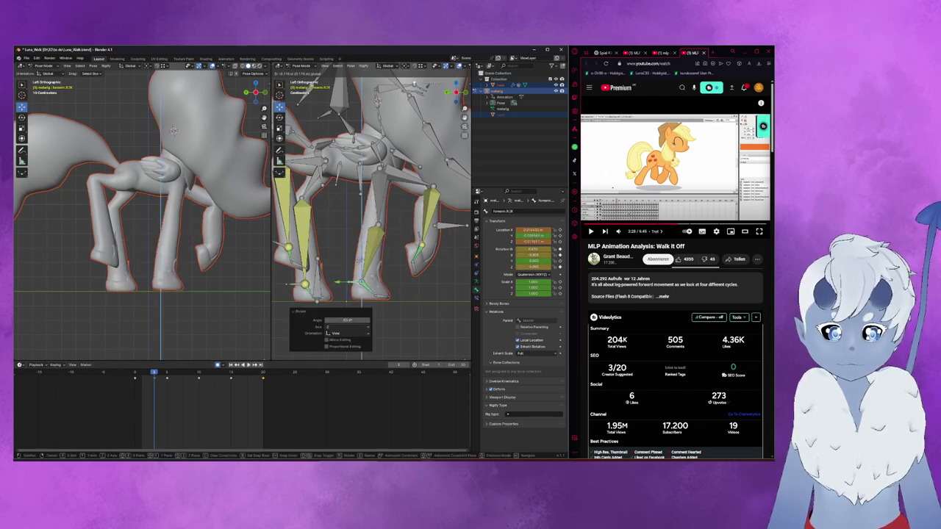
click(361, 266)
key(r)
click(368, 266)
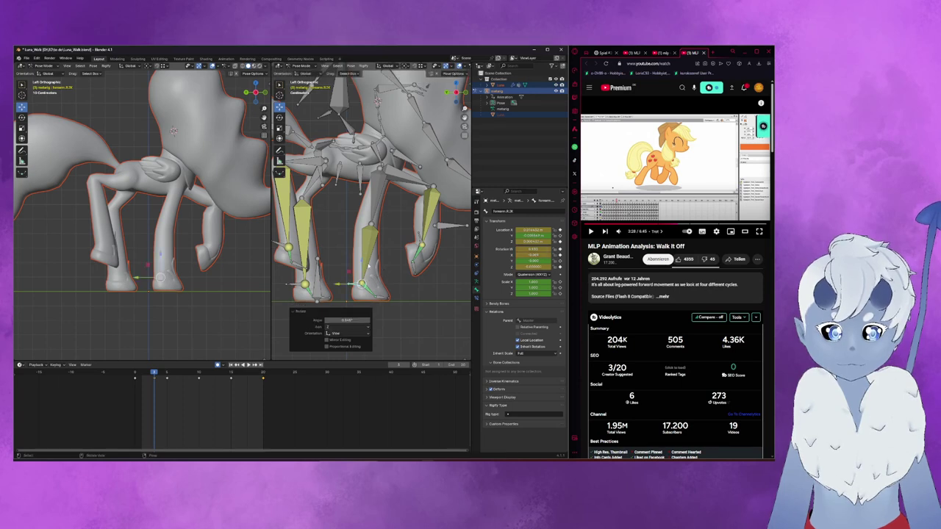
- Nudge the leg bone slightly along Z and then along Y
key(g)
key(z)
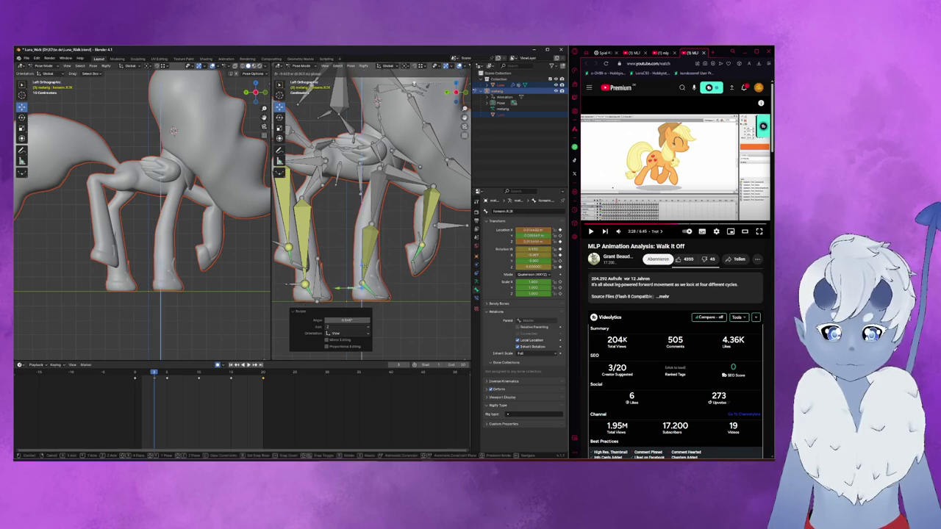
click(353, 282)
key(g)
key(y)
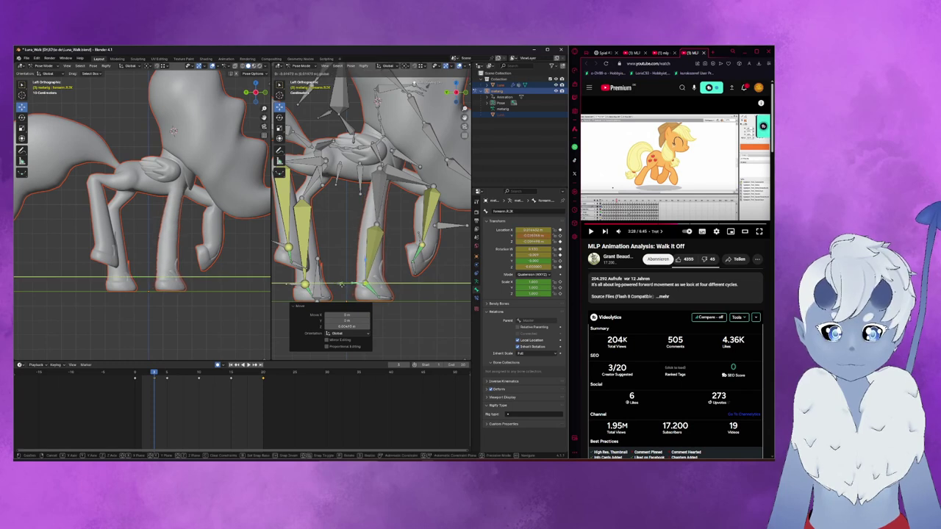
key(Return)
- Step through the nearby frames, drag the leg bone left, and select the lower leg IK bone
key(Left)
drag(147, 375, 162, 376)
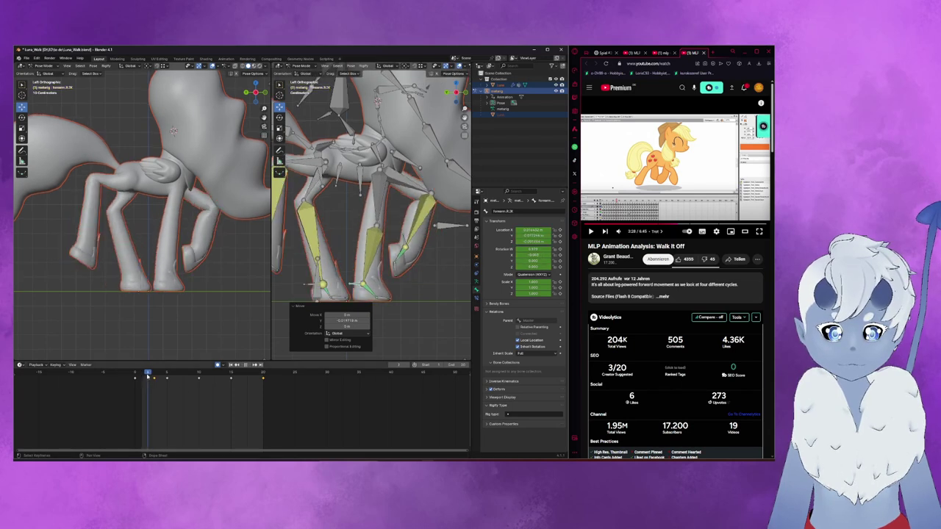
mouse_move(163, 379)
mouse_down()
mouse_move(153, 382)
mouse_move(167, 386)
mouse_move(151, 390)
mouse_move(167, 395)
mouse_up()
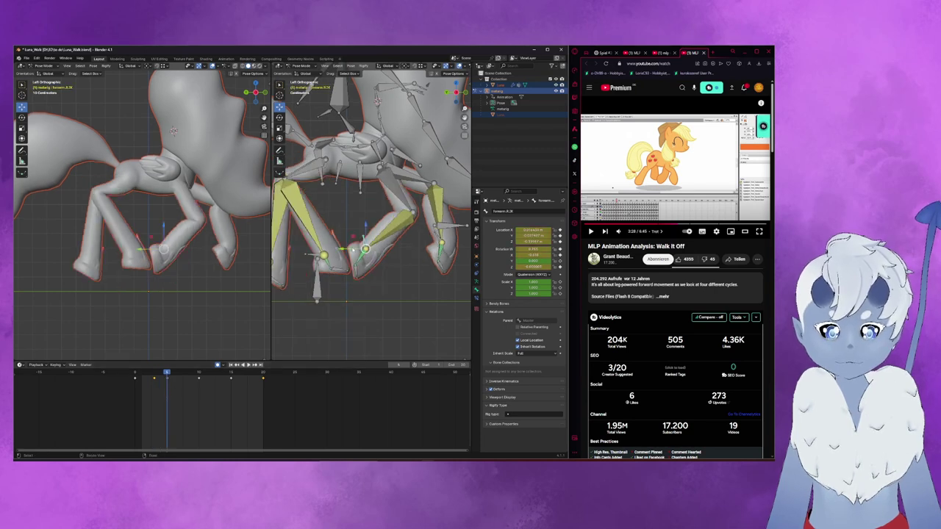
drag(364, 249, 351, 250)
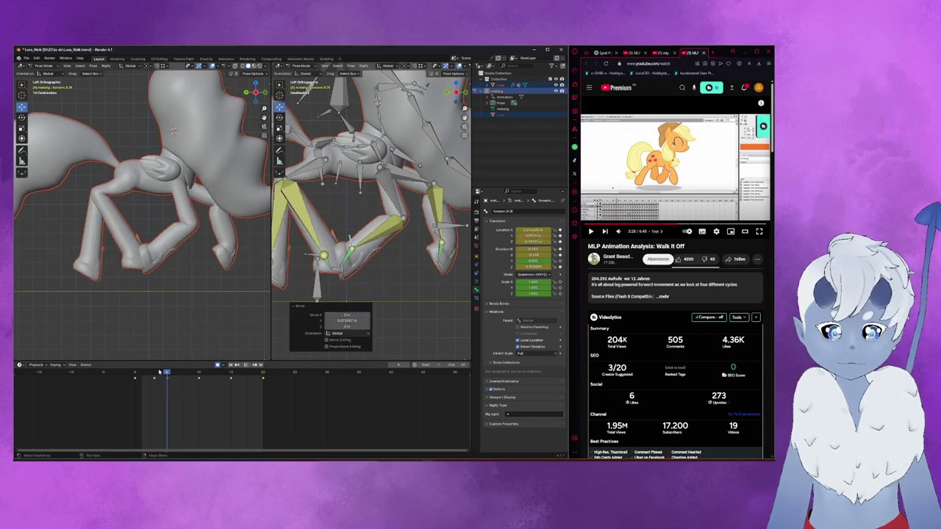
mouse_move(141, 376)
mouse_down()
mouse_move(187, 391)
mouse_move(180, 391)
mouse_up()
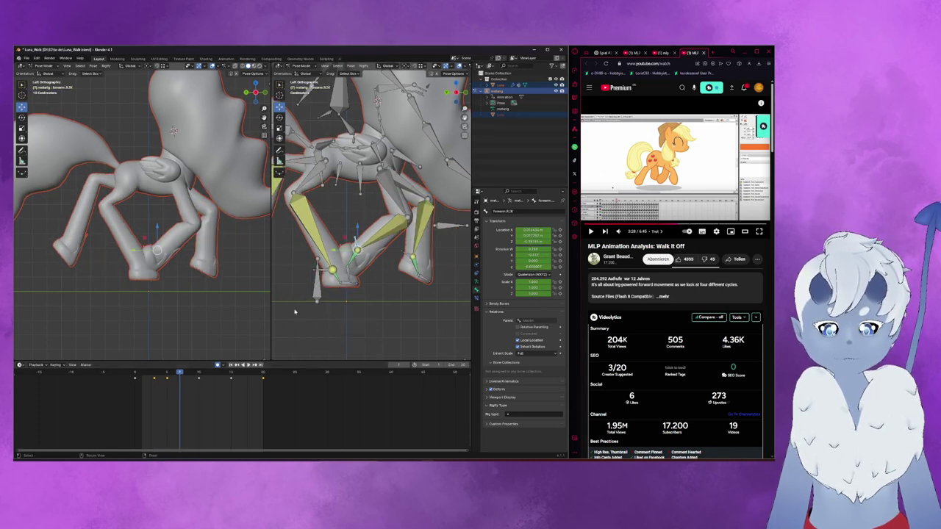
drag(179, 383, 170, 383)
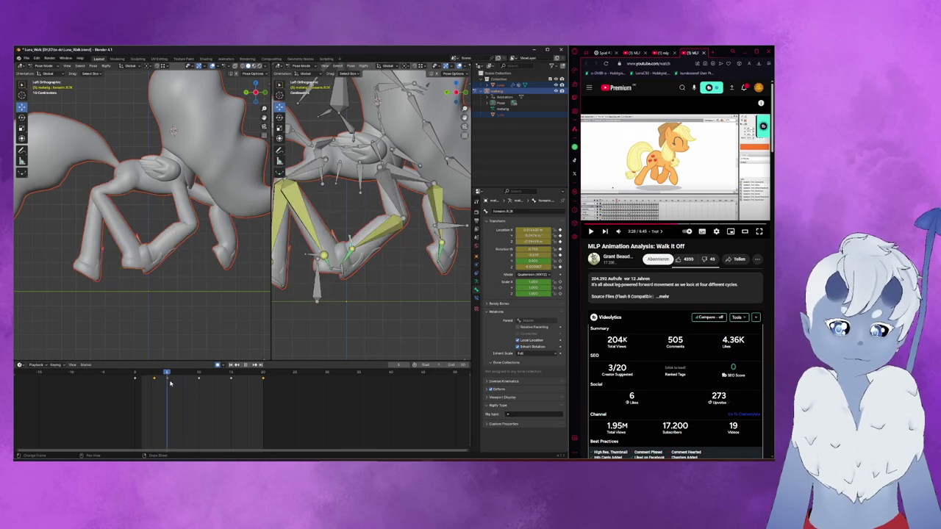
click(349, 250)
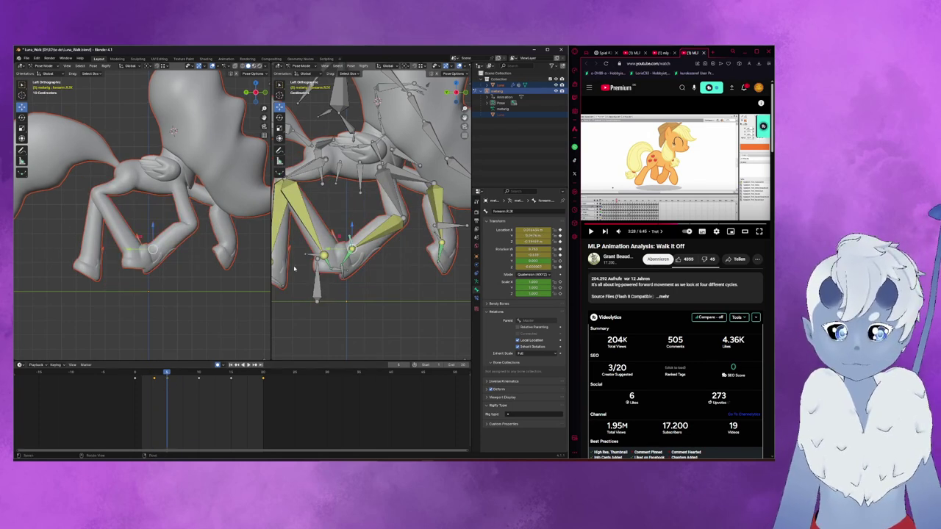
- Orbit around the legs and play the walk cycle to check the stride
middle_drag(353, 250, 465, 215)
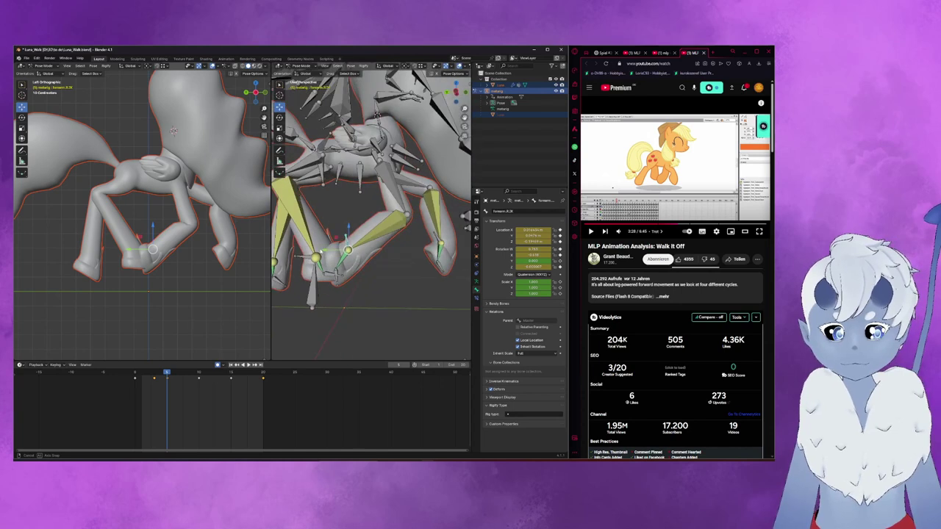
middle_drag(465, 215, 309, 220)
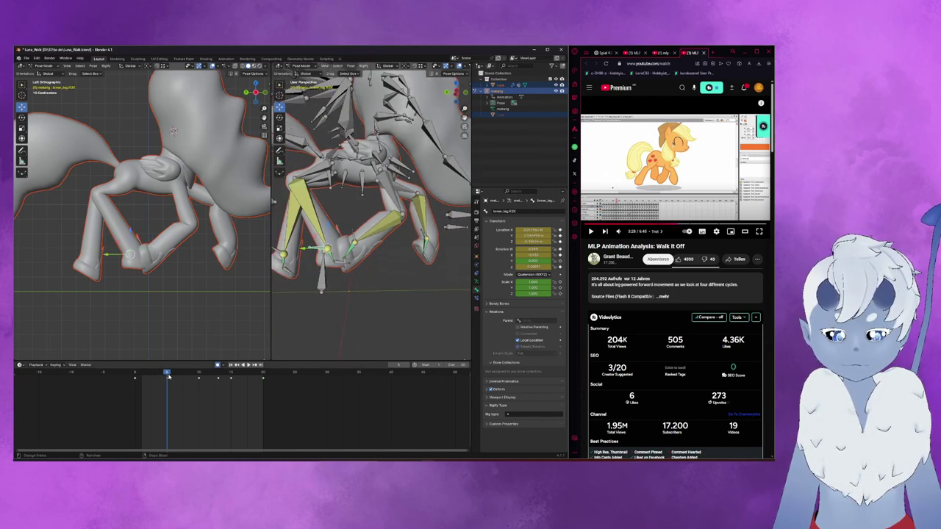
key(space)
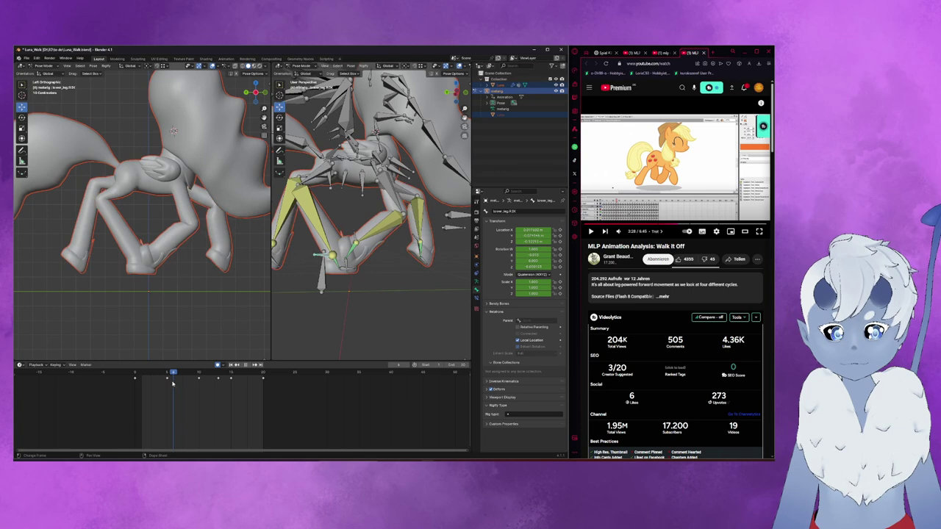
drag(159, 384, 168, 383)
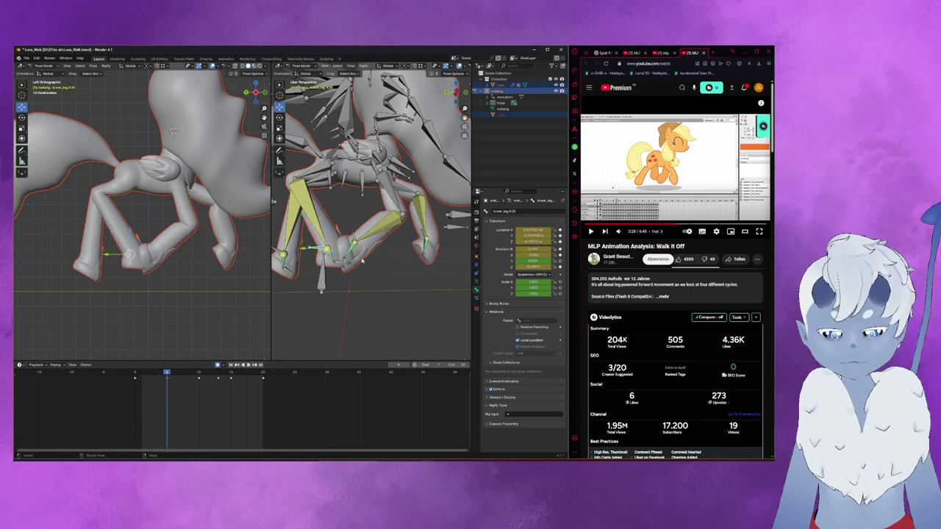
- Nudge forearm.R.IK slightly along Y, then move another leg IK bone along Y
click(354, 234)
drag(353, 234, 347, 247)
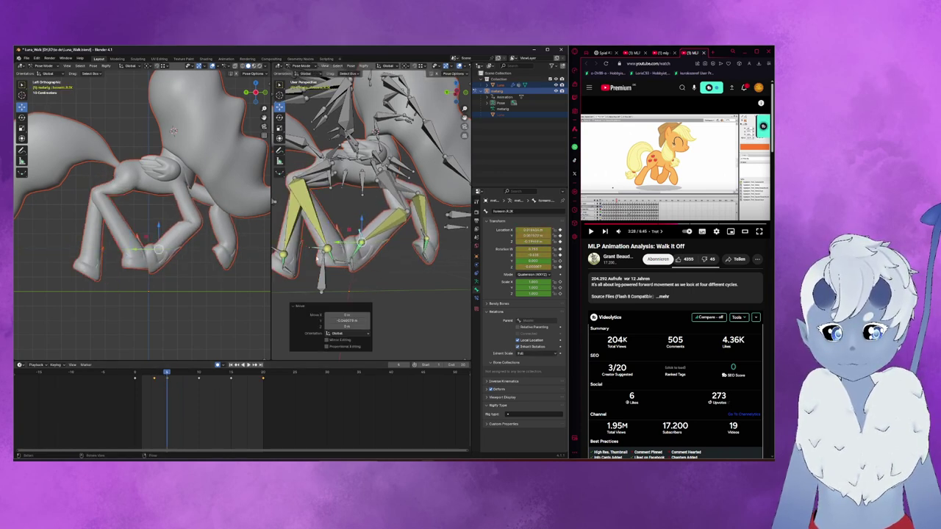
click(312, 251)
key(g)
key(y)
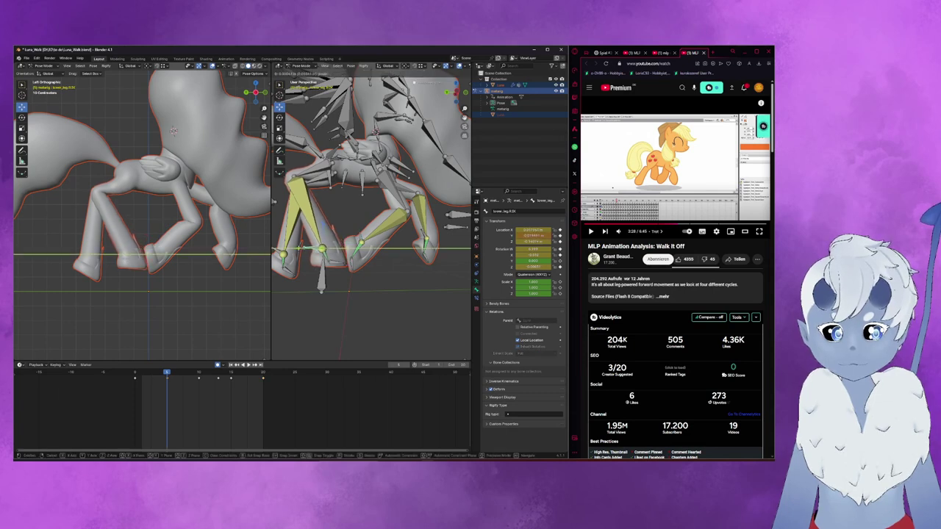
key(Return)
- Around frame 10, adjust another leg IK bone along Y and play the cycle back
mouse_move(169, 375)
mouse_down()
mouse_move(181, 376)
mouse_move(169, 376)
mouse_up()
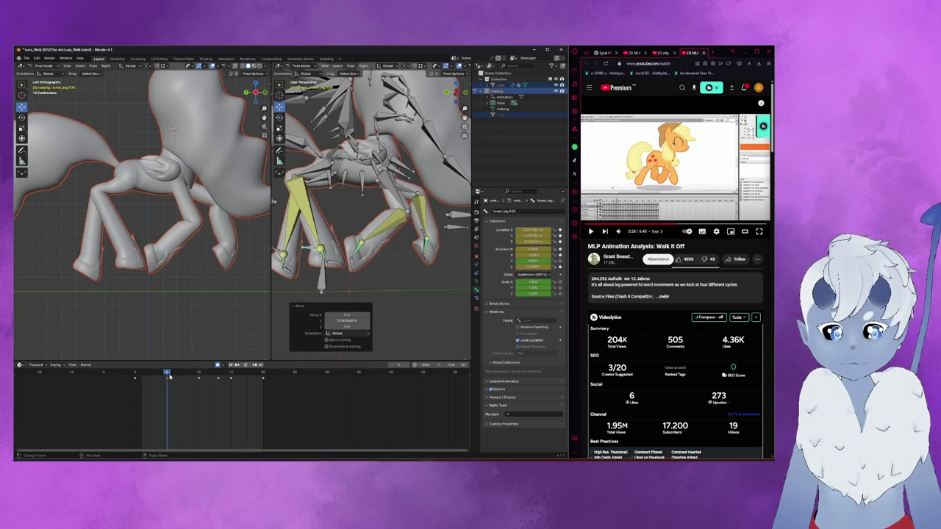
key(g)
key(y)
click(363, 235)
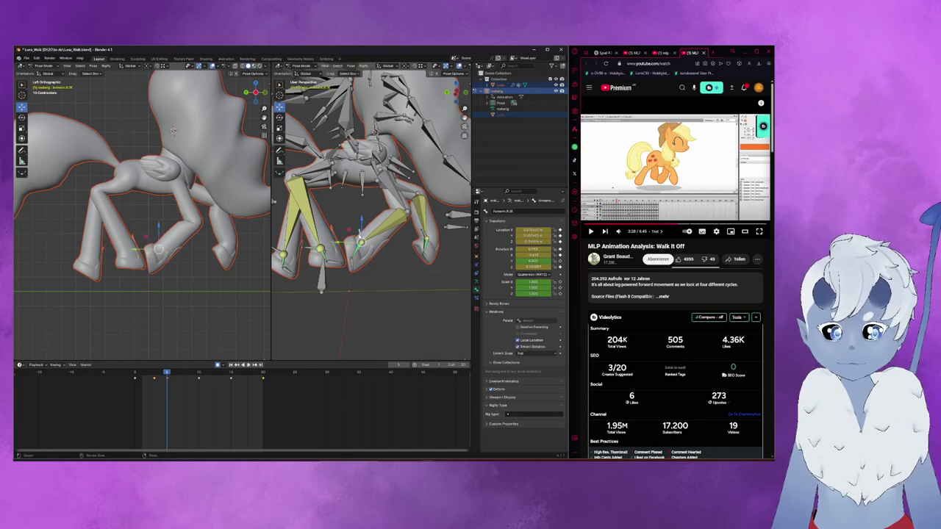
mouse_move(167, 373)
mouse_down()
mouse_move(196, 375)
mouse_move(126, 385)
mouse_up()
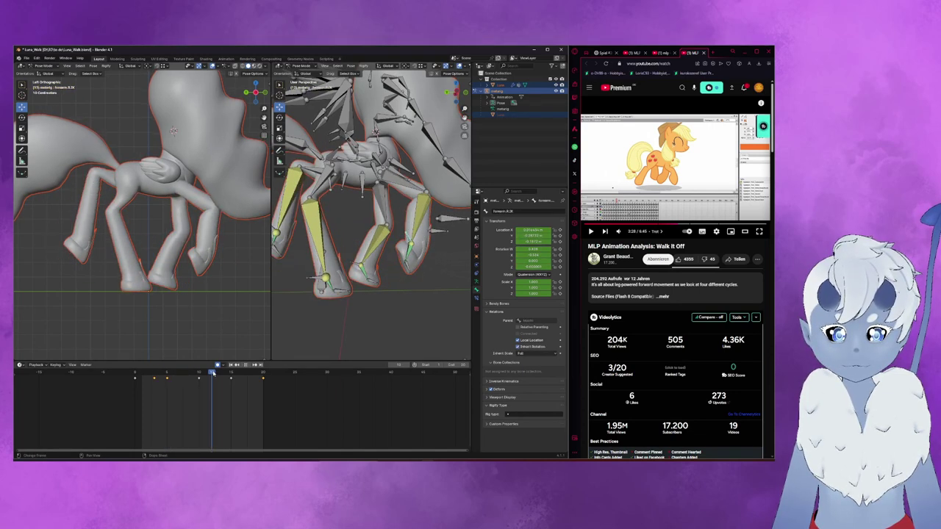
key(space)
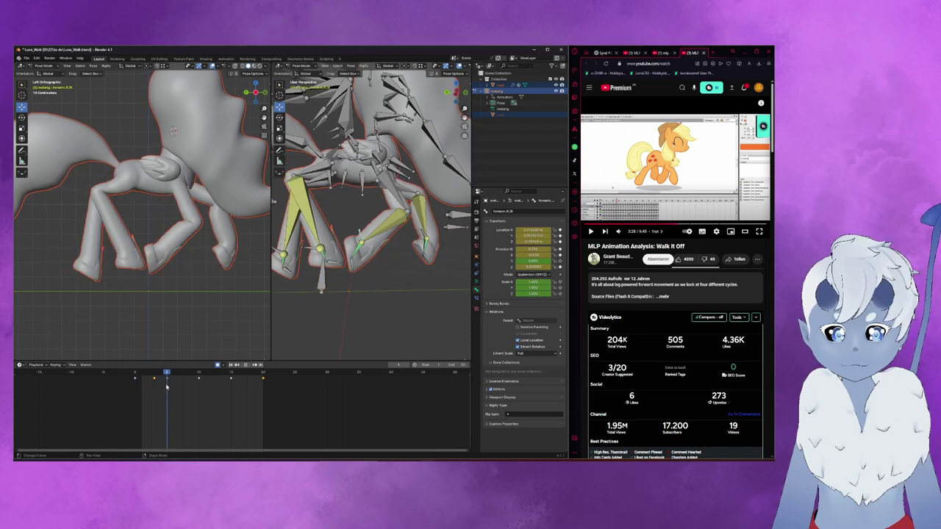
- Preview the stride from frame 3, then scrub frames 1–3 to inspect the pose
click(153, 392)
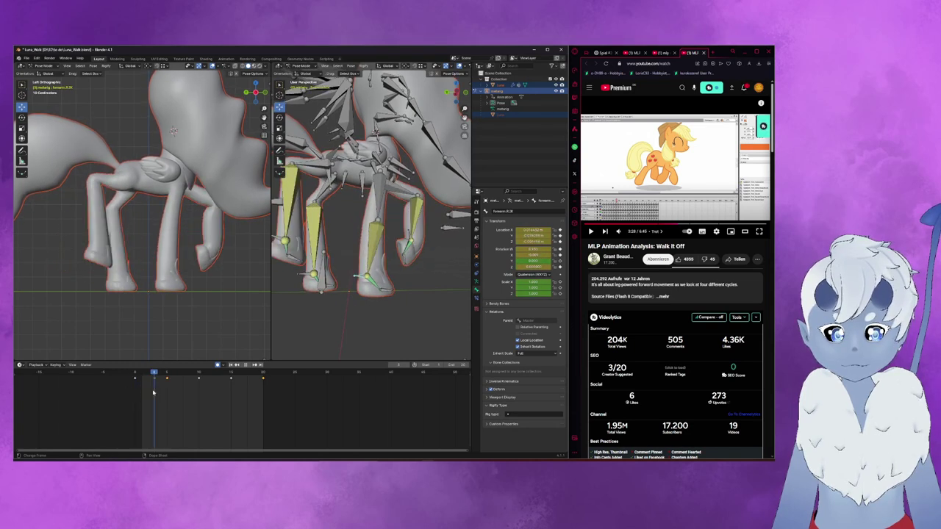
key(space)
key(Escape)
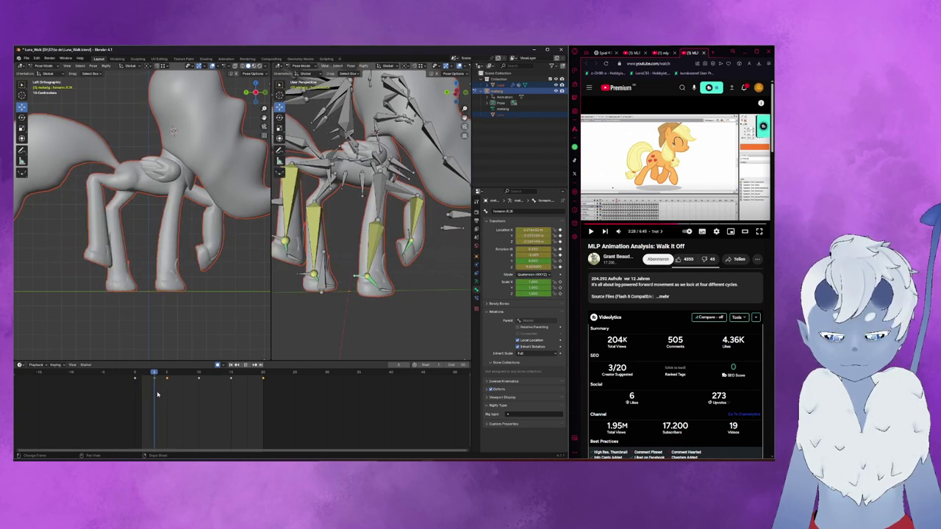
mouse_move(152, 395)
mouse_down()
mouse_move(133, 395)
mouse_move(147, 396)
mouse_up()
drag(149, 395, 153, 396)
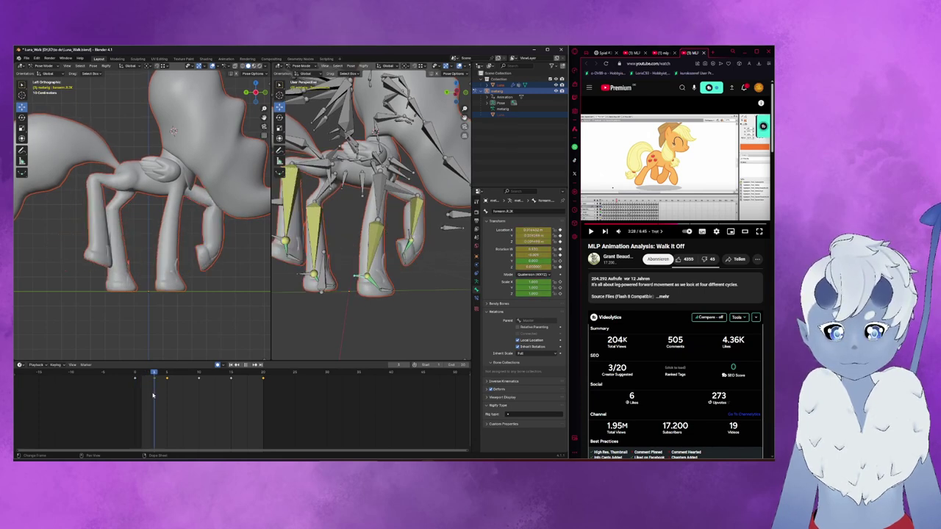
drag(149, 395, 131, 397)
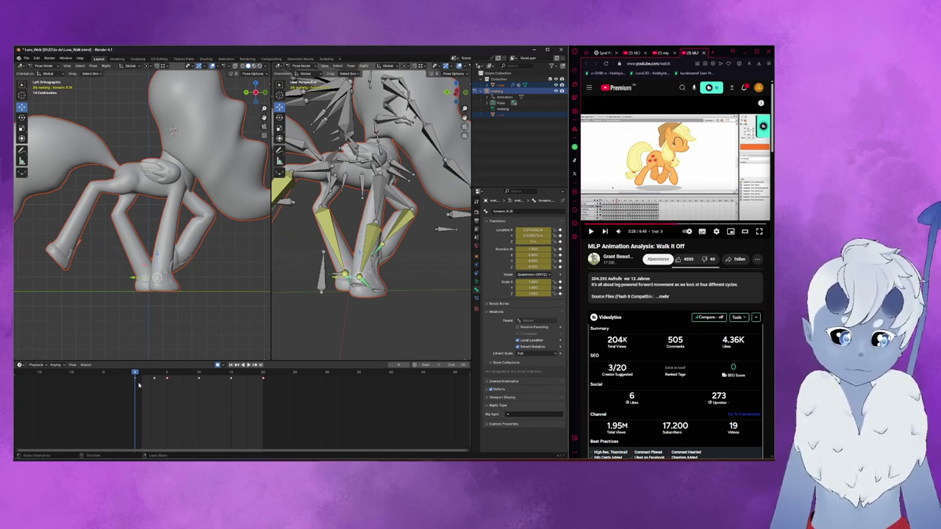
- Shift the selected walk-cycle keyframes to a different frame in the timeline
key(g)
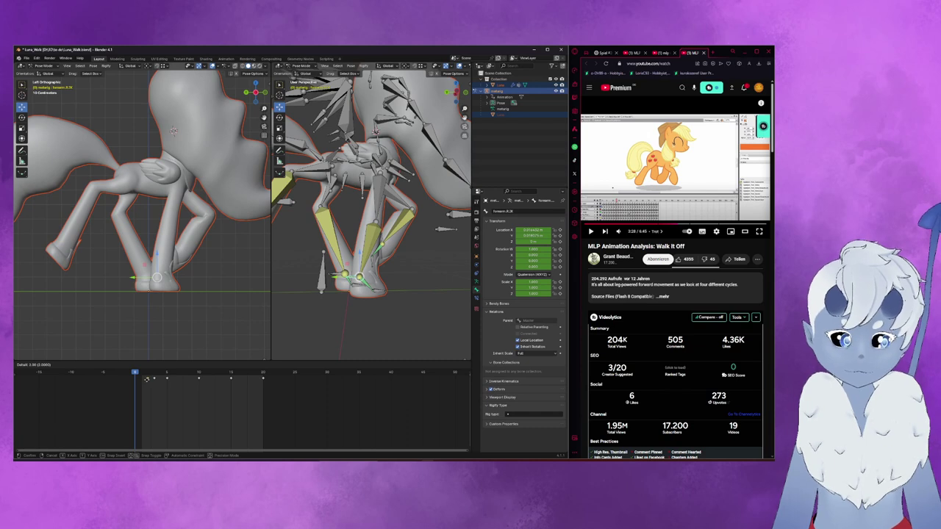
click(150, 382)
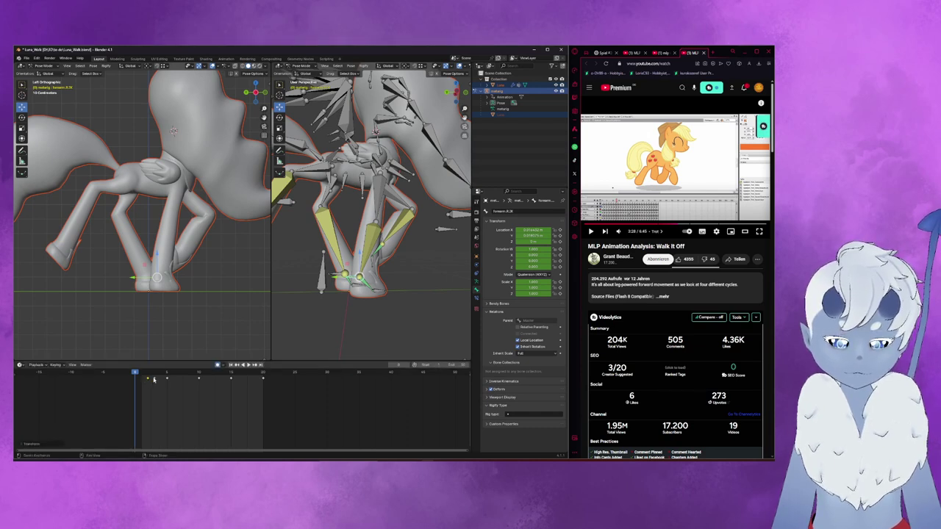
mouse_move(155, 380)
mouse_down()
mouse_move(144, 383)
mouse_move(159, 378)
mouse_move(145, 382)
mouse_move(197, 393)
mouse_up()
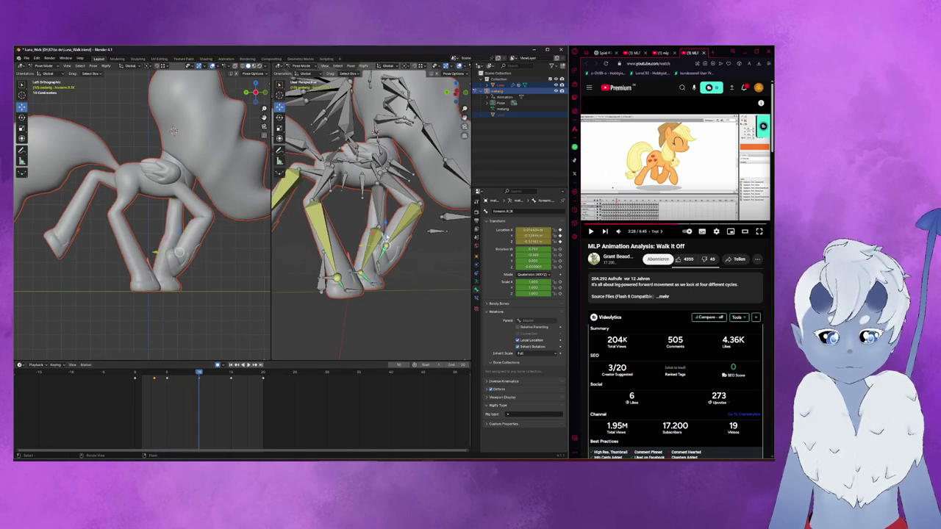
- Reposition the leg IK bone, then scrub back to about frame 5
key(g)
click(314, 343)
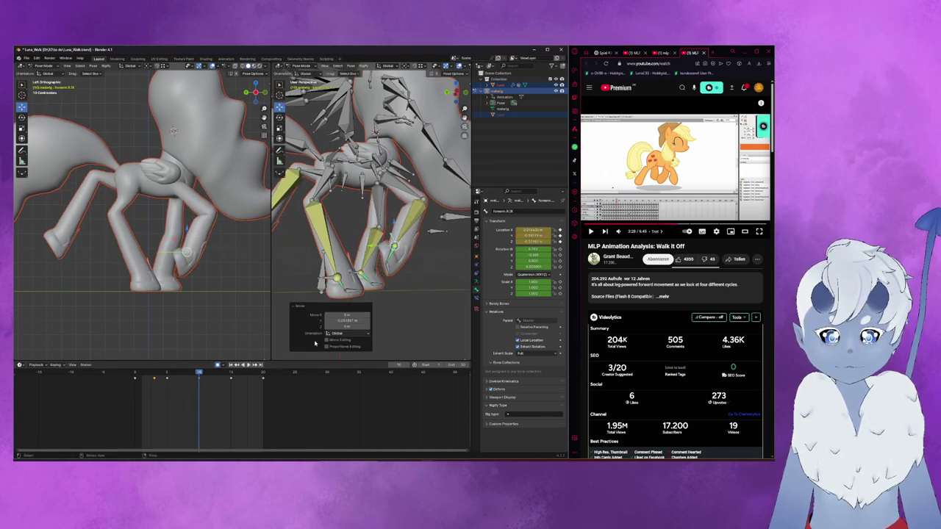
mouse_move(198, 375)
mouse_down()
mouse_move(154, 382)
mouse_move(193, 385)
mouse_move(139, 389)
mouse_move(171, 398)
mouse_move(136, 398)
mouse_move(160, 400)
mouse_up()
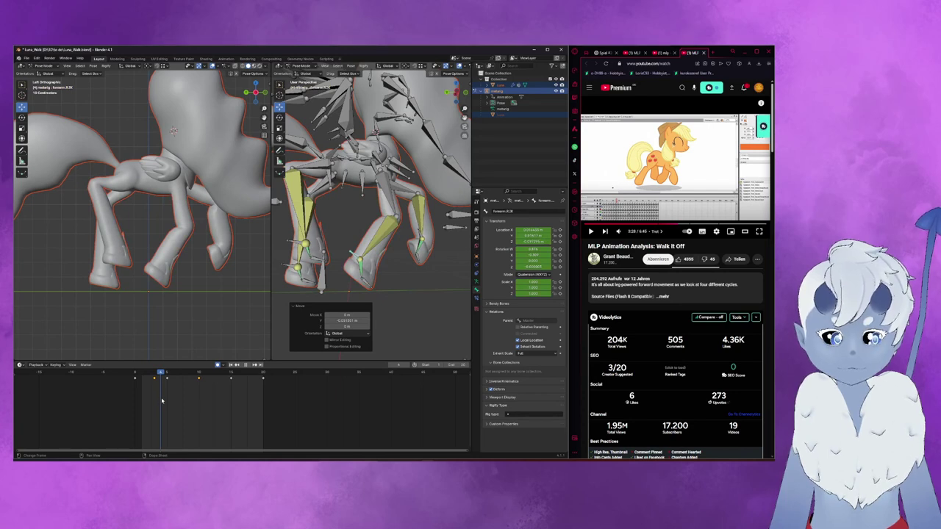
drag(164, 400, 166, 401)
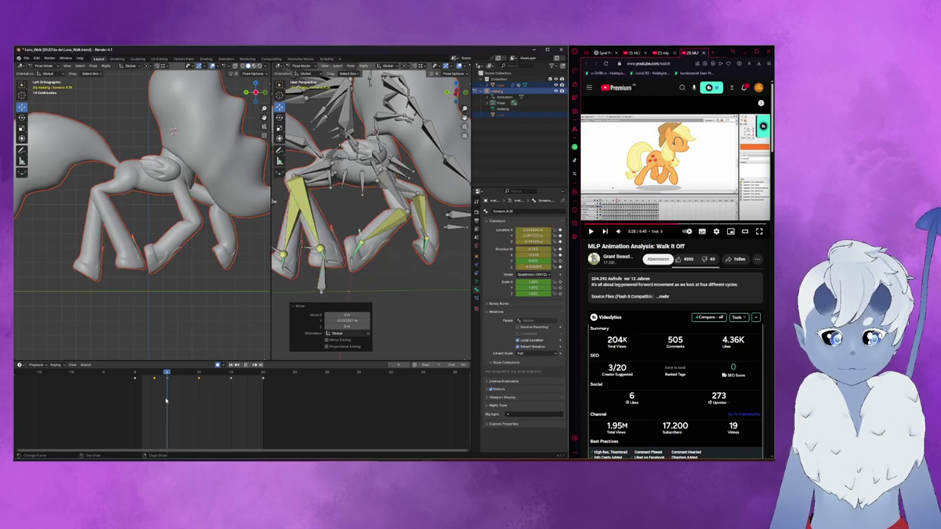
- Move the right lower leg IK bone about 0.044 m along Y, then scrub to frame 10
click(158, 250)
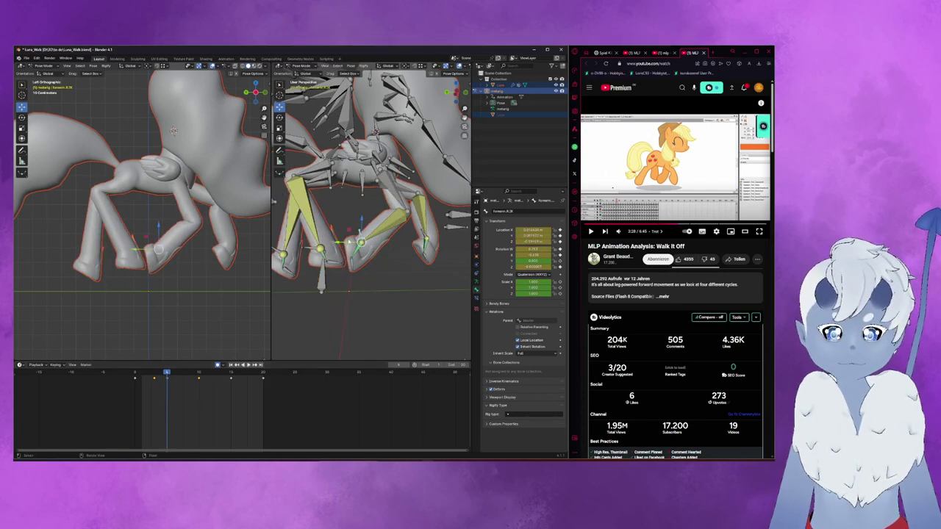
middle_drag(360, 234, 358, 276)
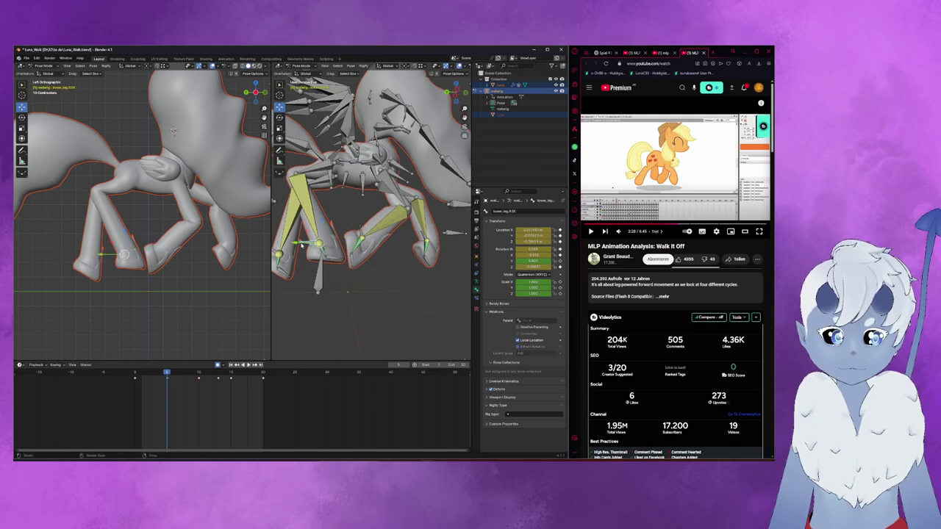
key(g)
key(y)
click(349, 294)
middle_drag(352, 242, 375, 312)
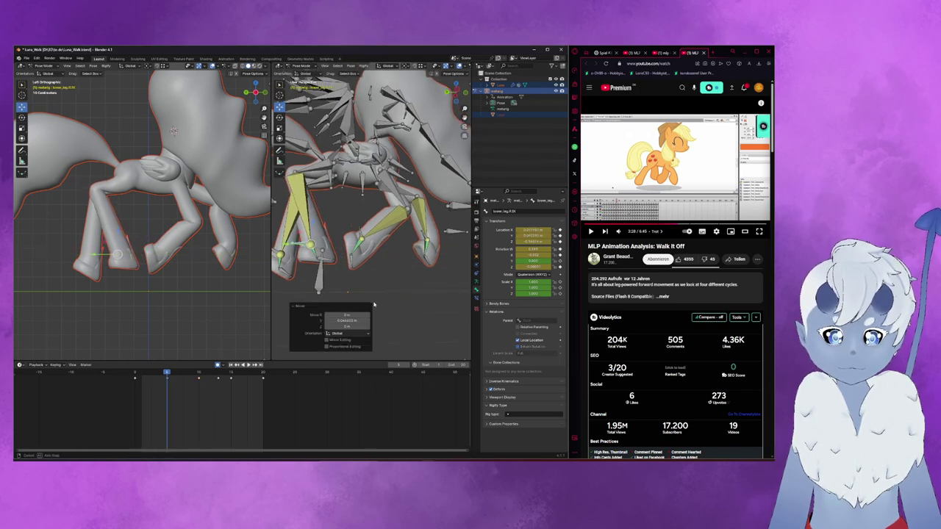
mouse_move(163, 375)
mouse_down()
mouse_move(252, 377)
mouse_move(231, 377)
mouse_up()
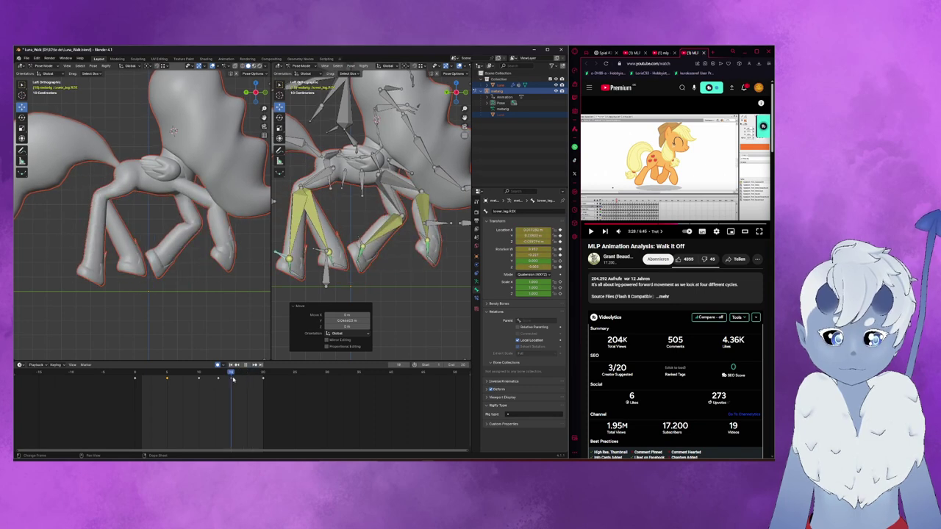
- Nudge one leg IK bone slightly along Y and rotate another leg bone
click(406, 232)
key(g)
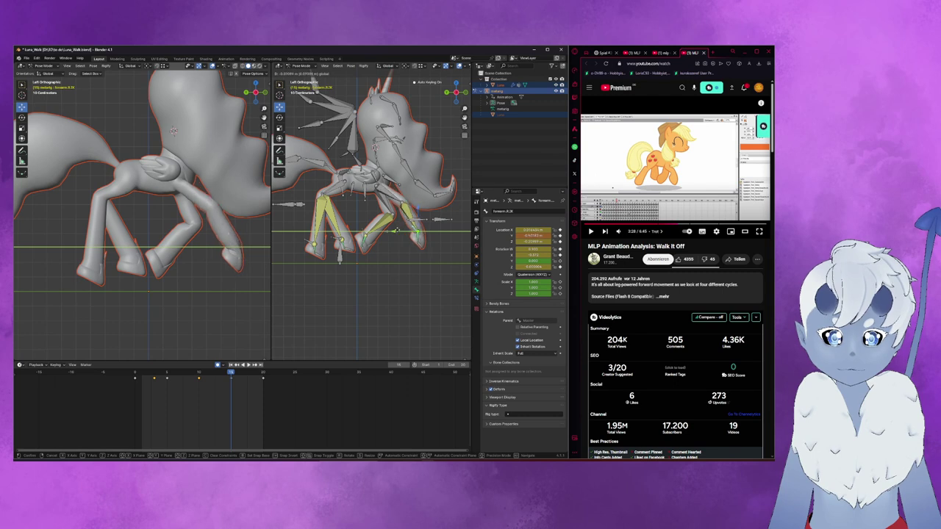
click(418, 207)
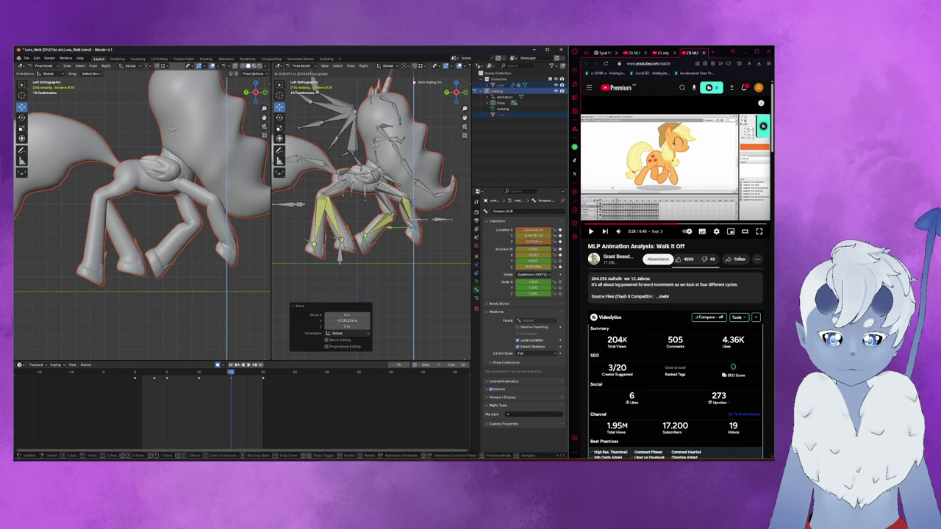
click(414, 202)
middle_drag(413, 202, 449, 255)
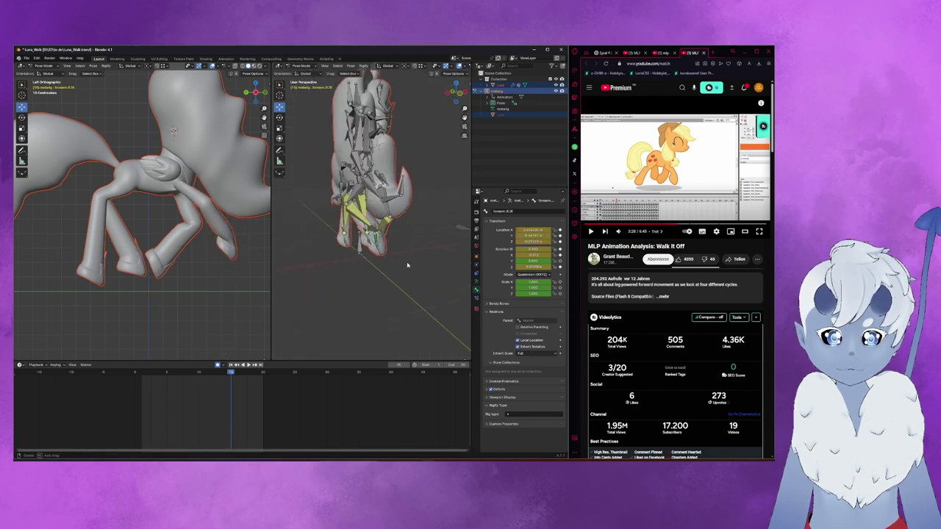
click(413, 229)
key(r)
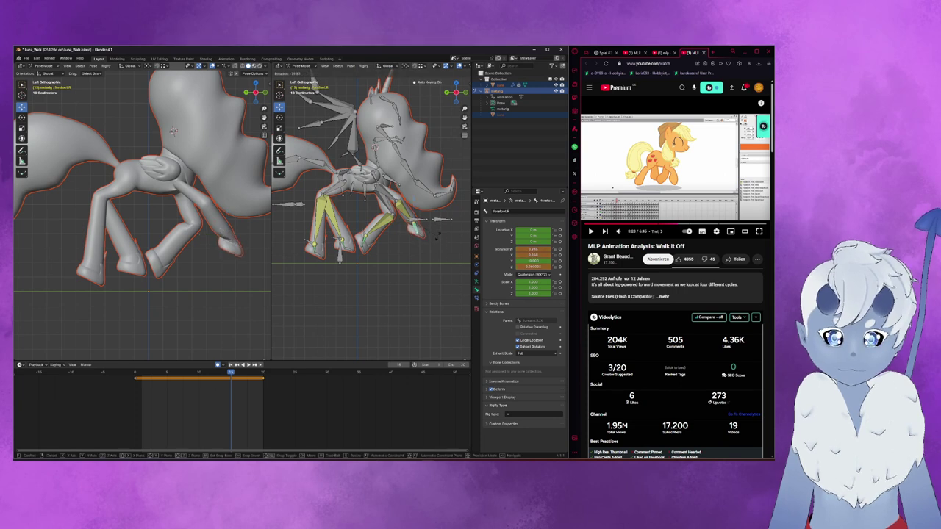
click(410, 203)
- Move upper_arm_IK.Target along Y, then about 0.08 m along X, and scrub to frame 20
mouse_move(440, 225)
middle_down()
mouse_move(410, 222)
mouse_move(440, 259)
mouse_move(424, 248)
middle_up()
click(410, 221)
key(g)
key(y)
click(441, 222)
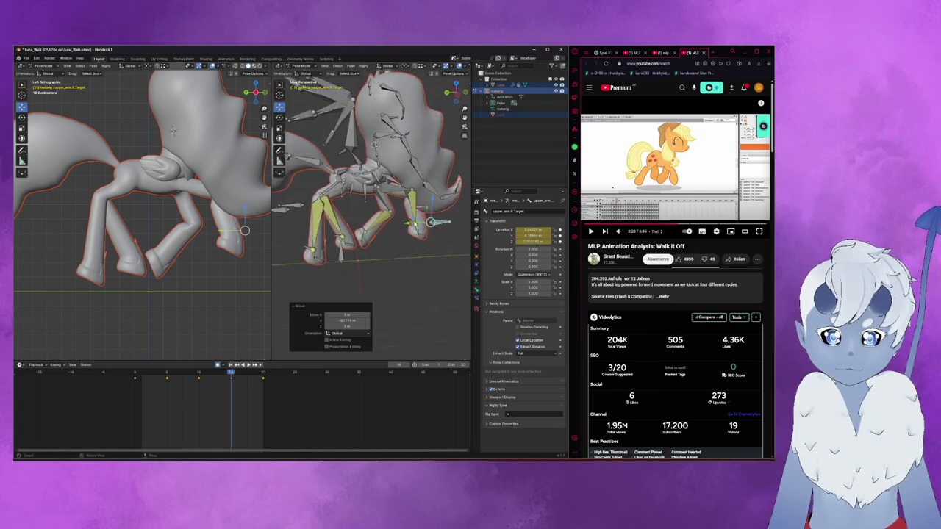
middle_drag(432, 221, 338, 263)
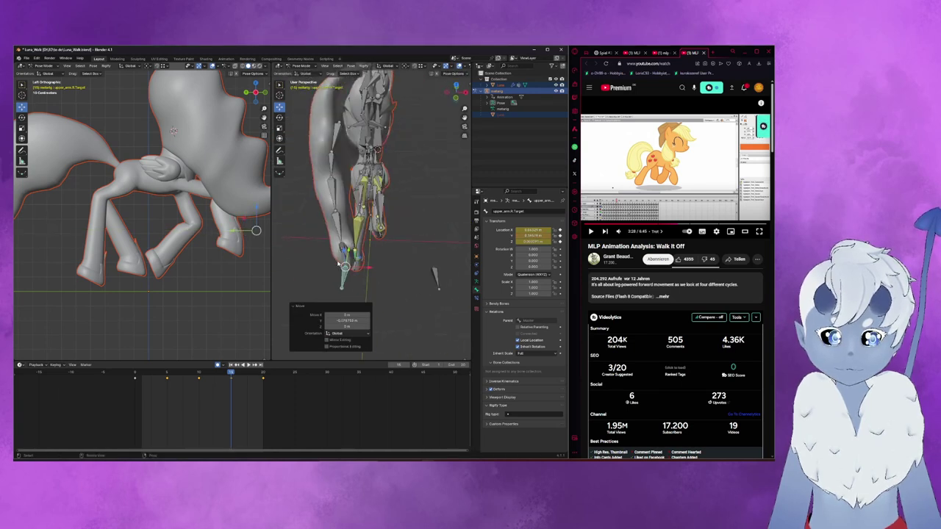
key(g)
click(349, 271)
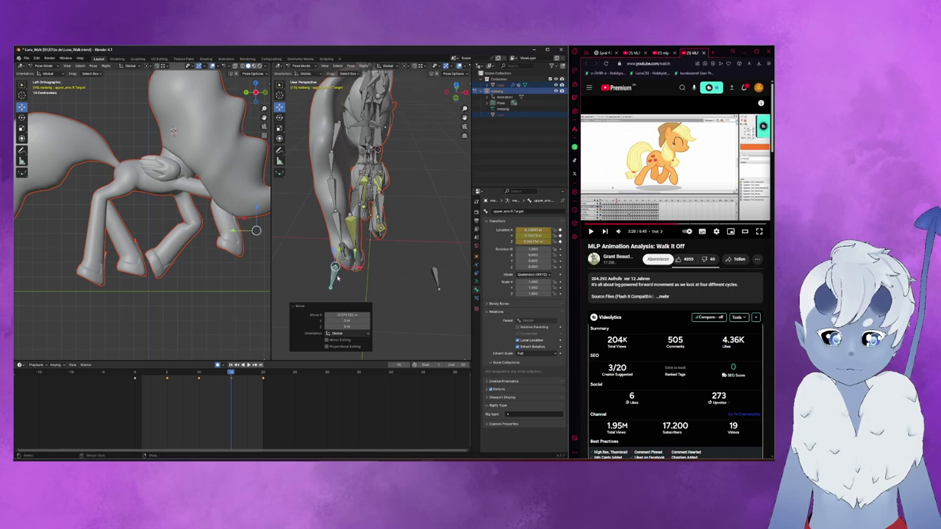
middle_drag(345, 243, 411, 235)
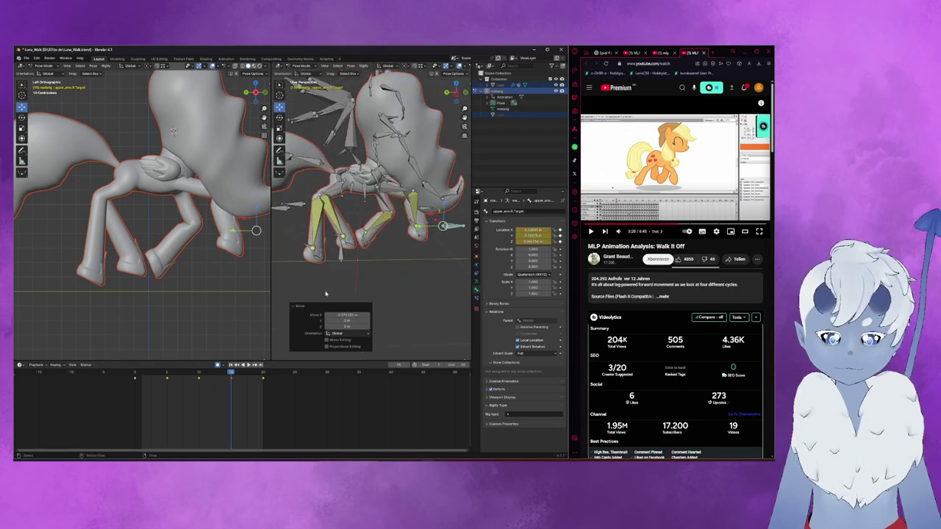
mouse_move(226, 380)
mouse_down()
mouse_move(268, 374)
mouse_move(136, 375)
mouse_move(248, 388)
mouse_move(168, 386)
mouse_move(265, 381)
mouse_move(137, 385)
mouse_move(177, 393)
mouse_up()
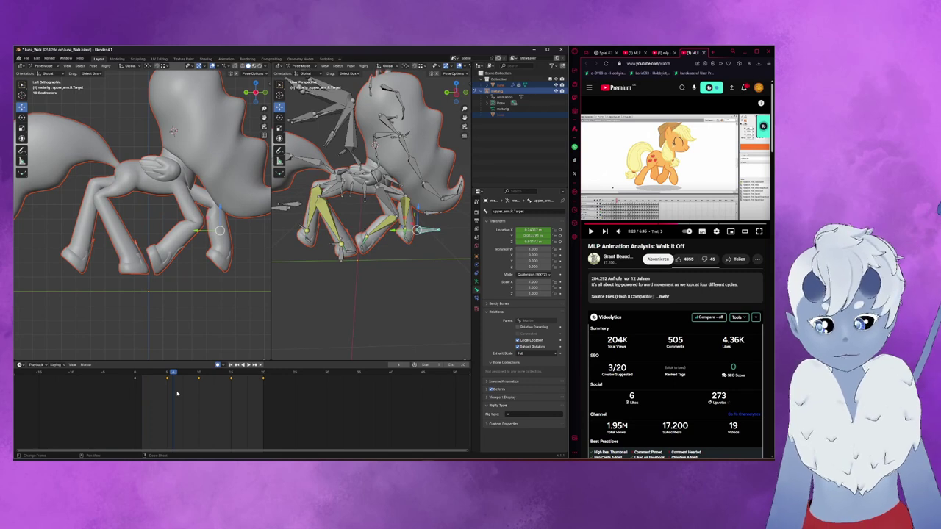
- At the cycle's start, lower a leg bone along Z, then raise it about 0.11 m
mouse_move(176, 394)
mouse_down()
mouse_move(136, 385)
mouse_move(154, 388)
mouse_up()
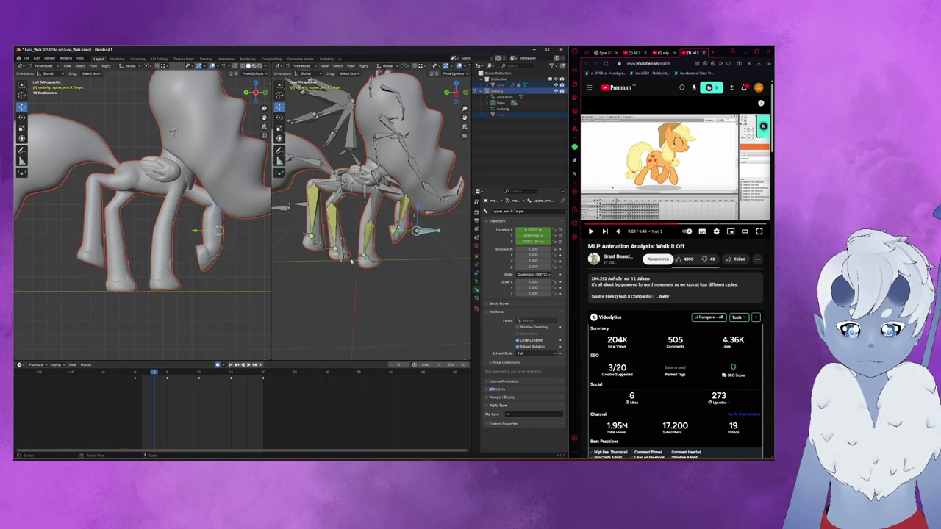
key(i)
alt+middle_drag(381, 315, 379, 250)
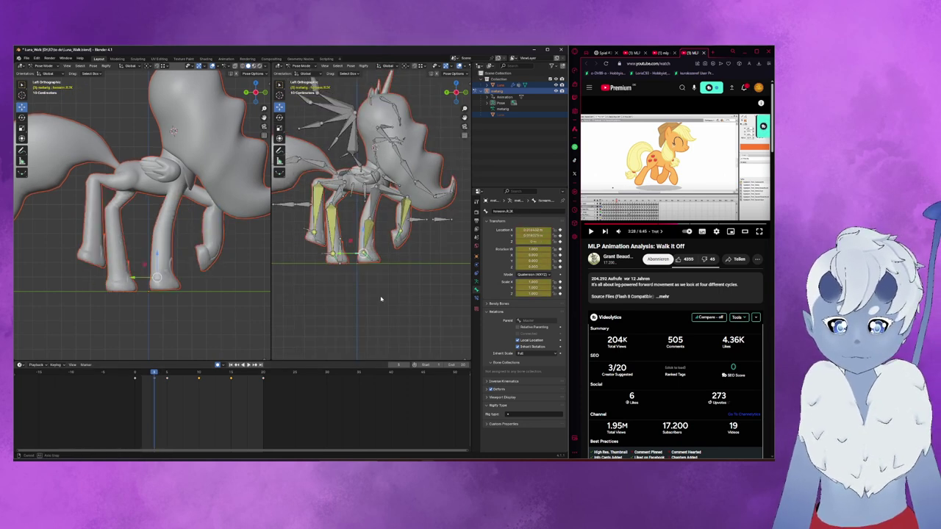
scroll(362, 241, up, 1)
scroll(362, 241, up, 2)
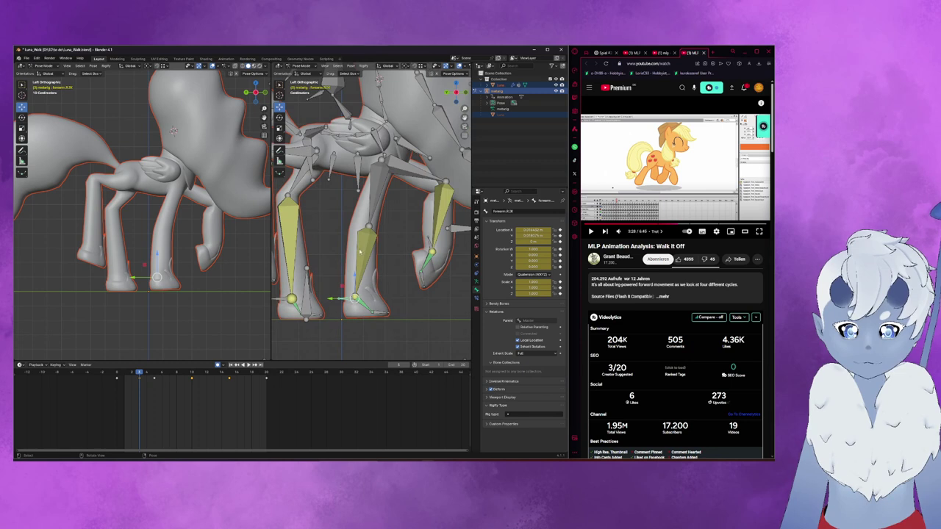
drag(355, 279, 354, 276)
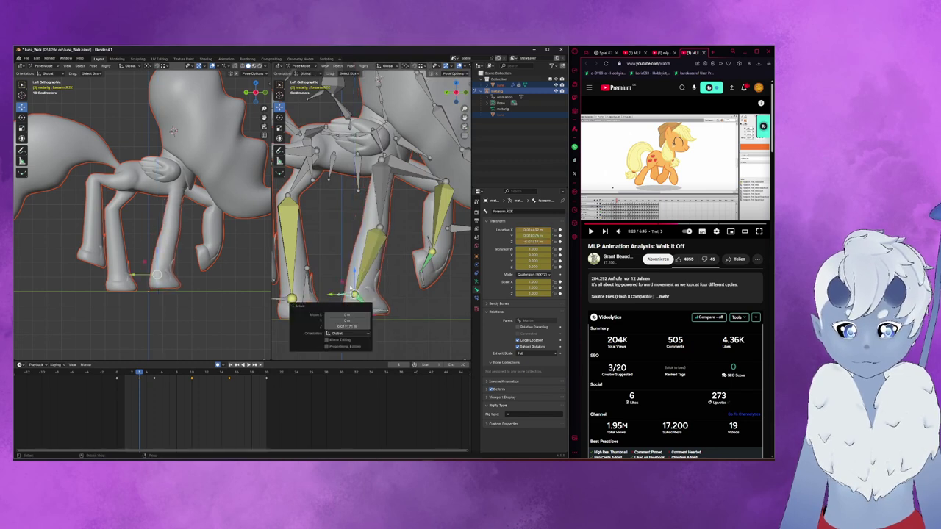
key(g)
key(z)
click(358, 294)
key(g)
key(z)
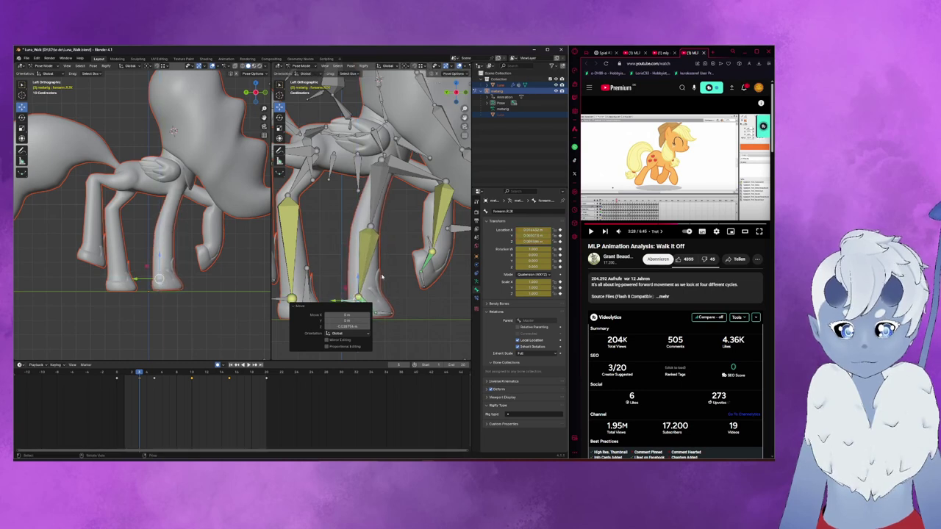
click(388, 288)
- Add the other leg bone and move both leg bones together along Y
scroll(368, 208, up, 1)
shift+click(360, 220)
key(g)
key(y)
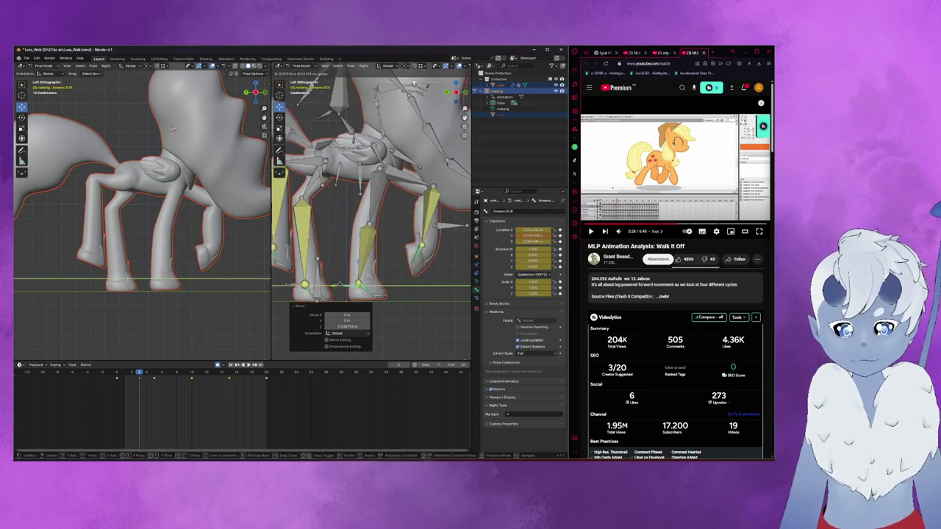
click(347, 288)
- At about frame 3, paste keyframes onto the spine.002 and spine.001 bones
mouse_move(138, 374)
mouse_down()
mouse_move(153, 380)
mouse_move(118, 384)
mouse_move(155, 384)
mouse_move(116, 388)
mouse_up()
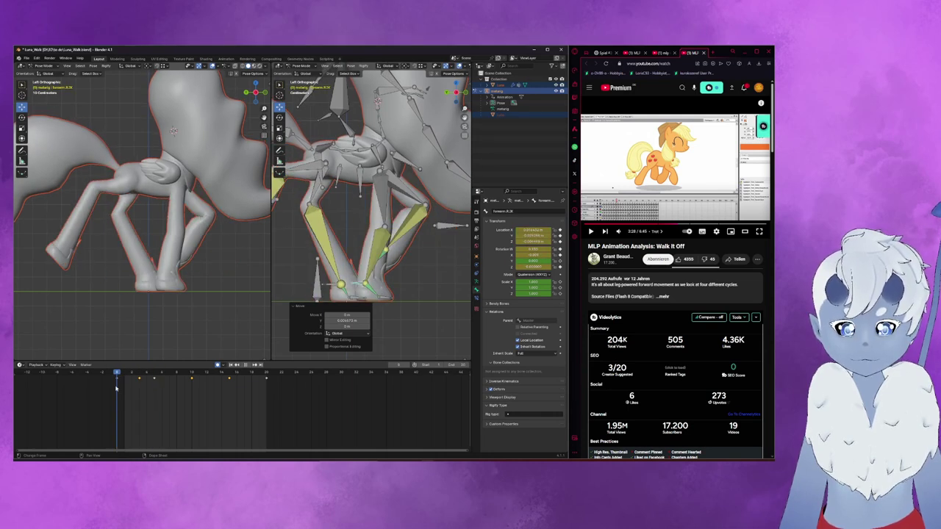
drag(115, 388, 139, 383)
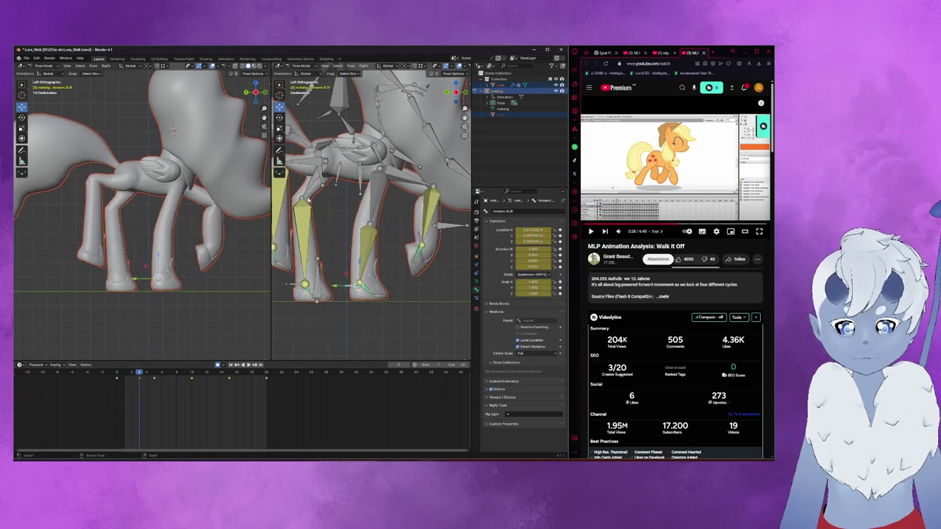
middle_drag(308, 199, 368, 89)
click(128, 168)
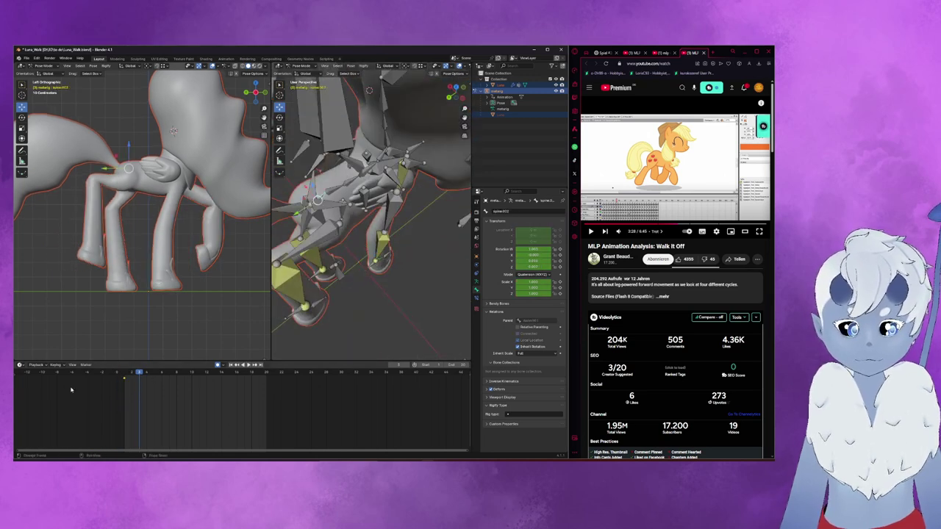
key(ctrl+v)
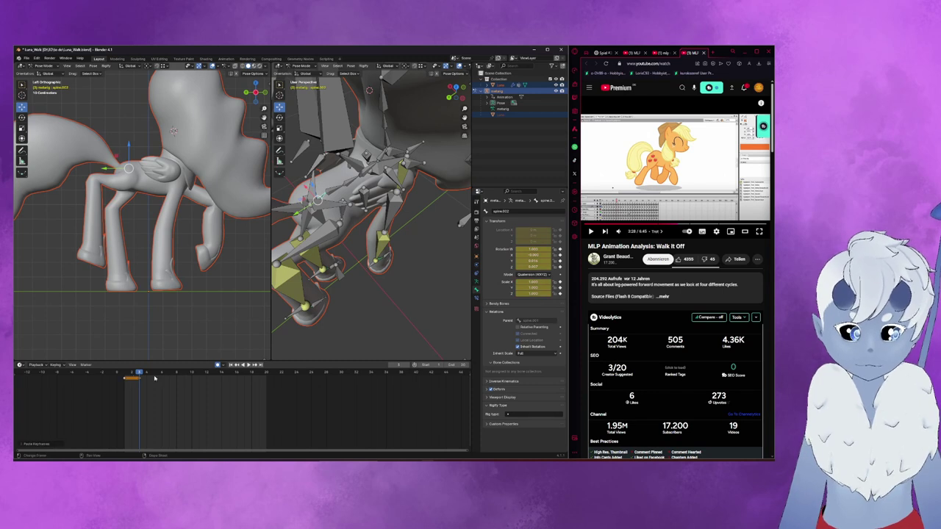
key(ctrl+KP_3)
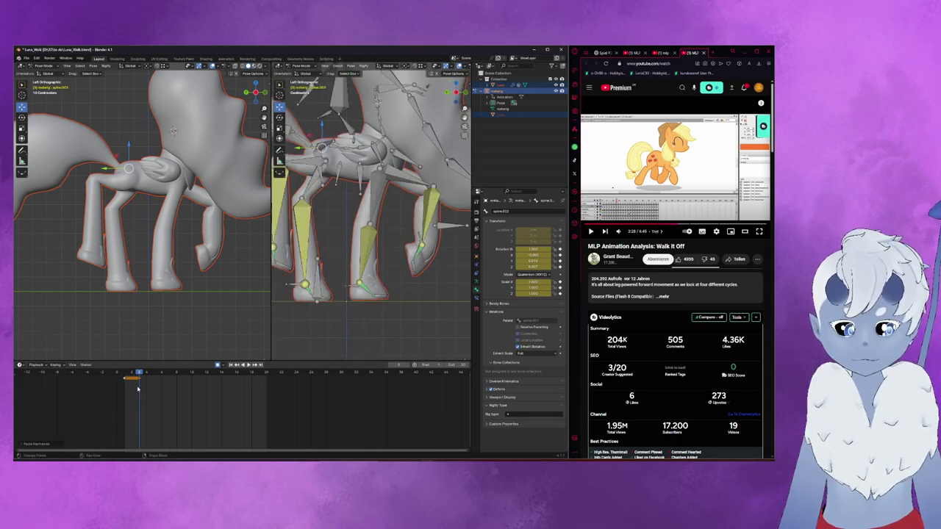
drag(138, 374, 139, 387)
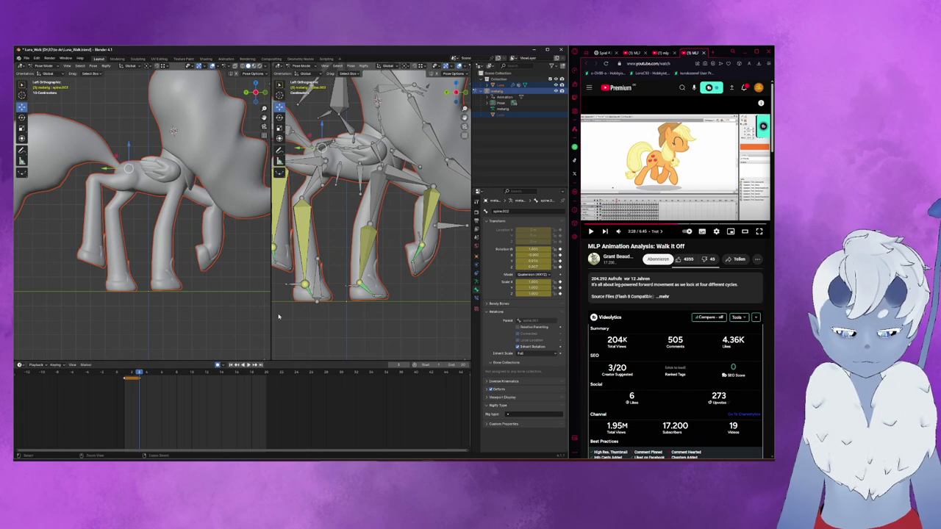
mouse_move(289, 299)
middle_down()
mouse_move(382, 218)
mouse_move(342, 342)
mouse_move(387, 269)
mouse_move(374, 330)
mouse_move(332, 277)
middle_up()
click(389, 251)
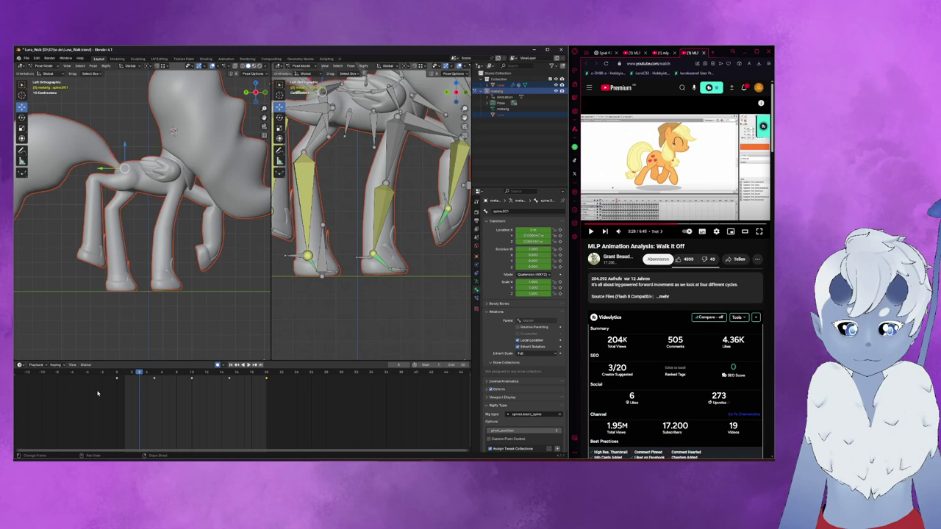
key(ctrl+v)
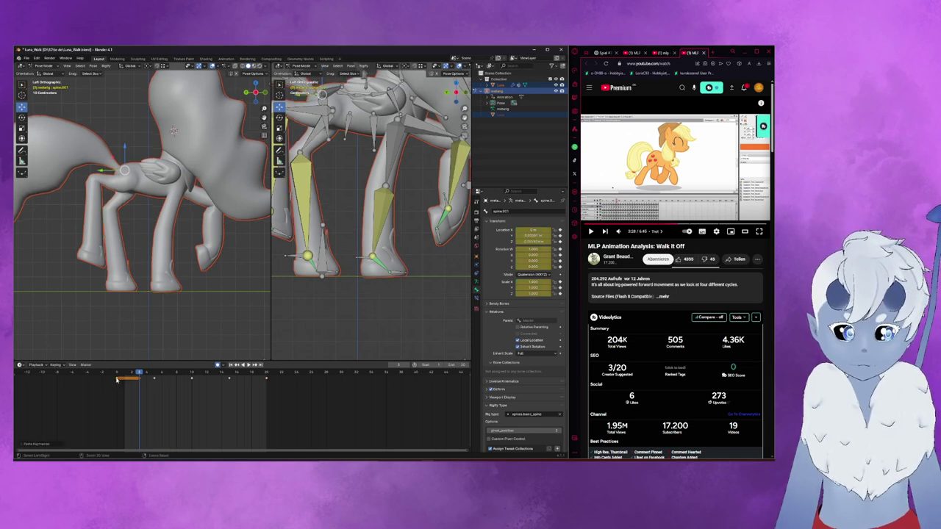
- Shift the foot bone along Y and play the walk cycle
click(360, 262)
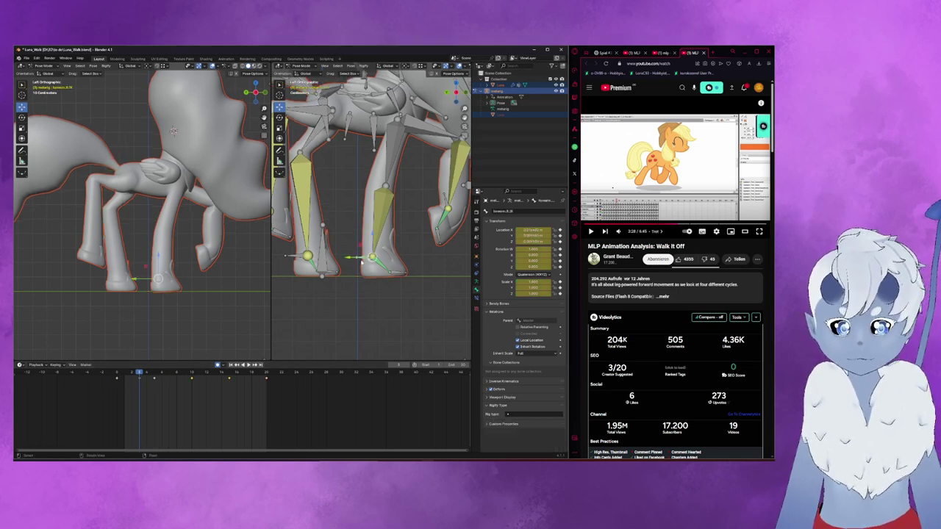
key(g)
key(y)
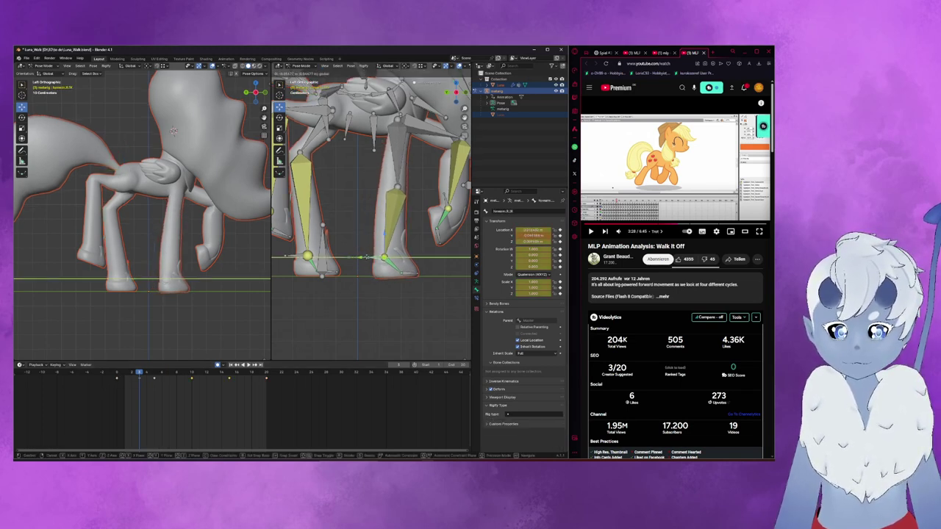
click(344, 255)
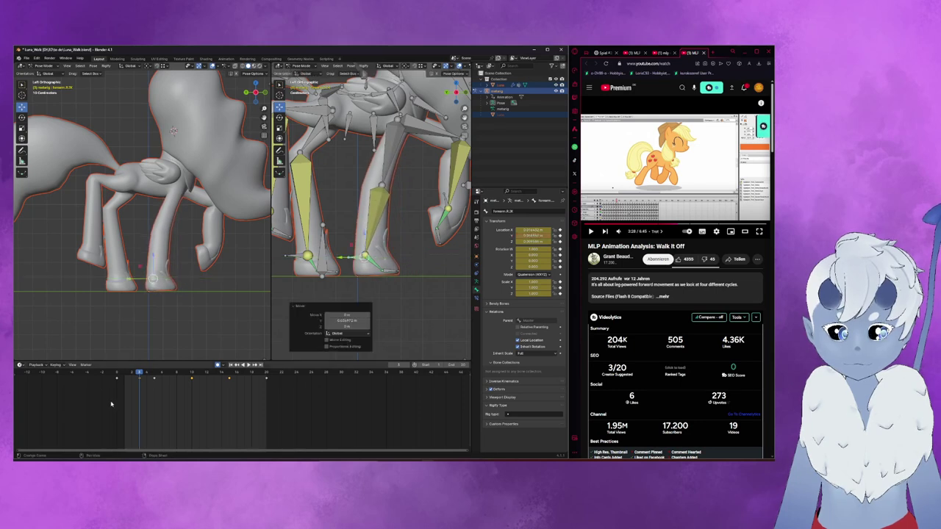
key(space)
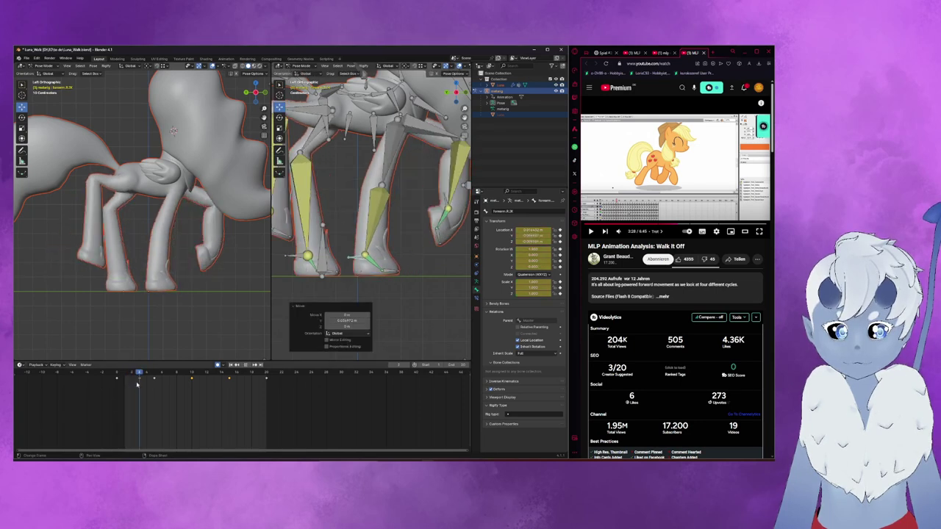
- On an early frame, give the front forearm bone a small extra rotation
drag(136, 385, 132, 385)
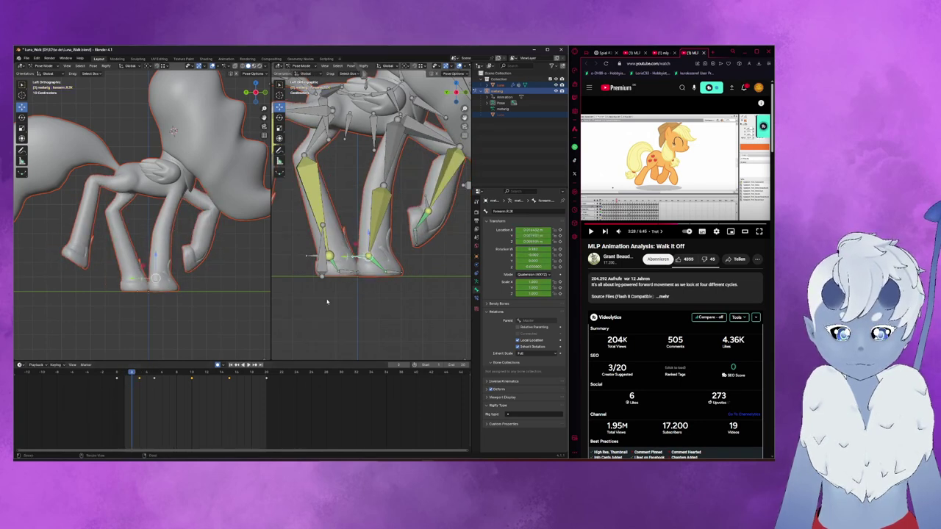
middle_drag(326, 309, 323, 304)
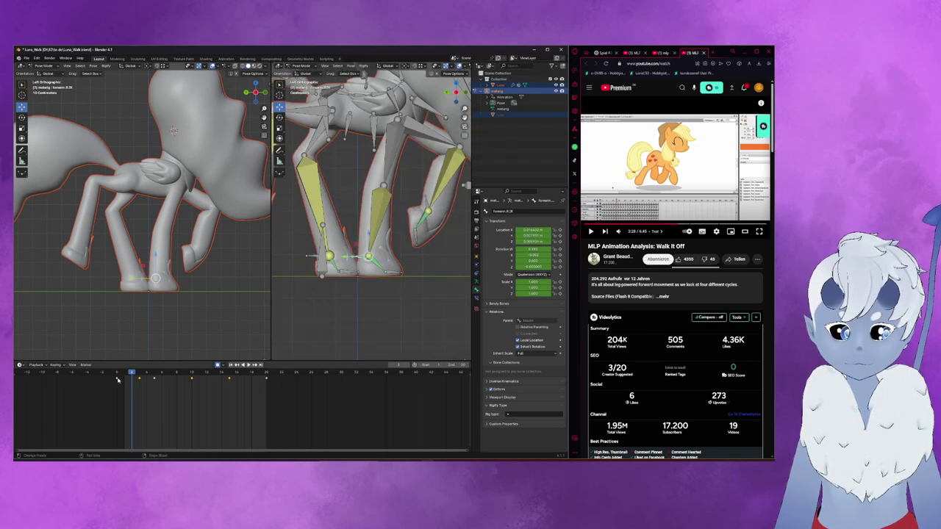
drag(137, 376, 137, 381)
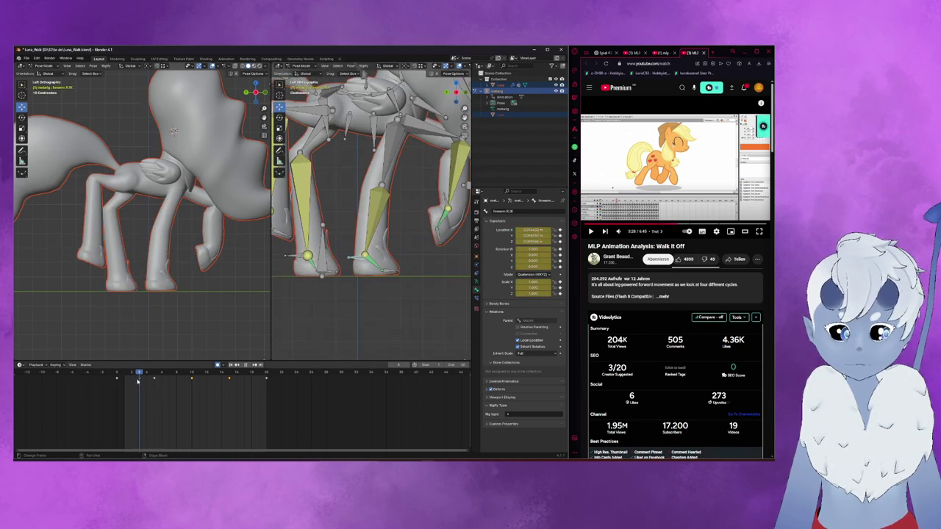
key(r)
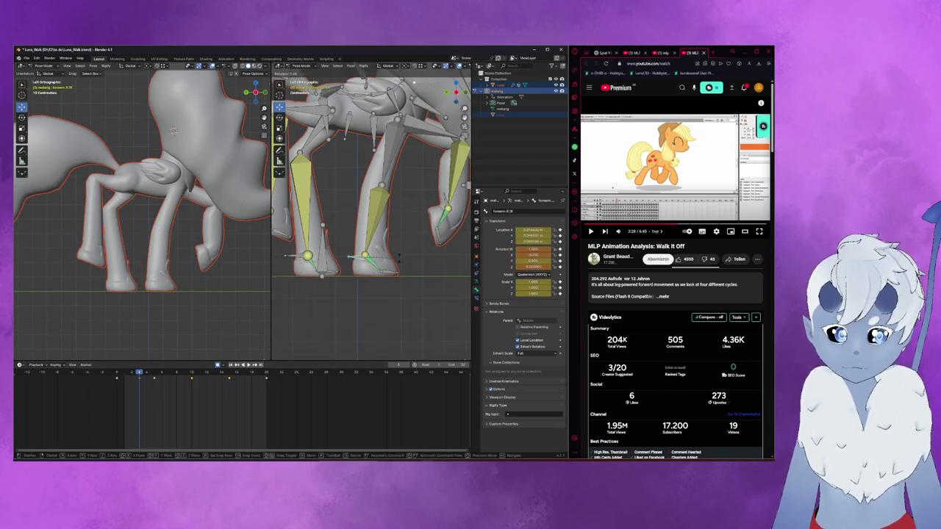
click(399, 257)
middle_drag(399, 257, 206, 360)
- At frame 18, move the leg IK bone along Y and rotate it
drag(140, 377, 247, 380)
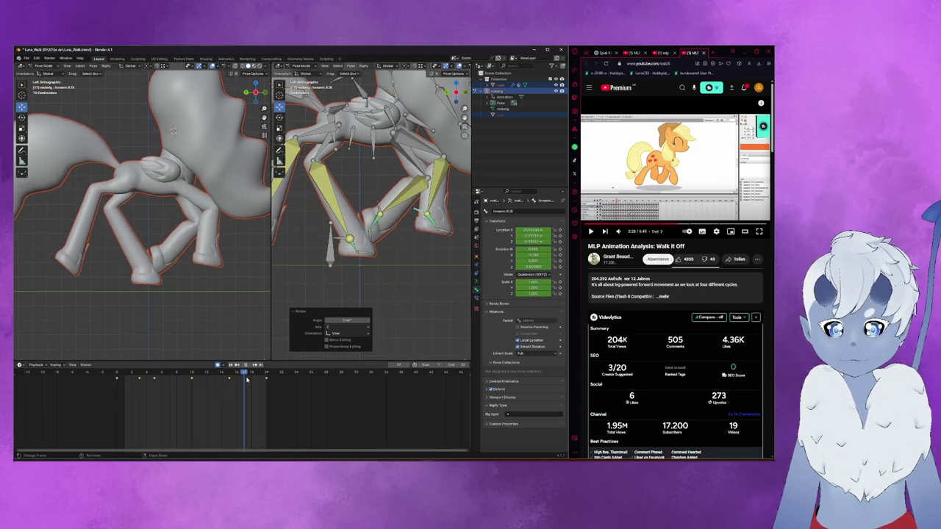
middle_drag(382, 266, 345, 263)
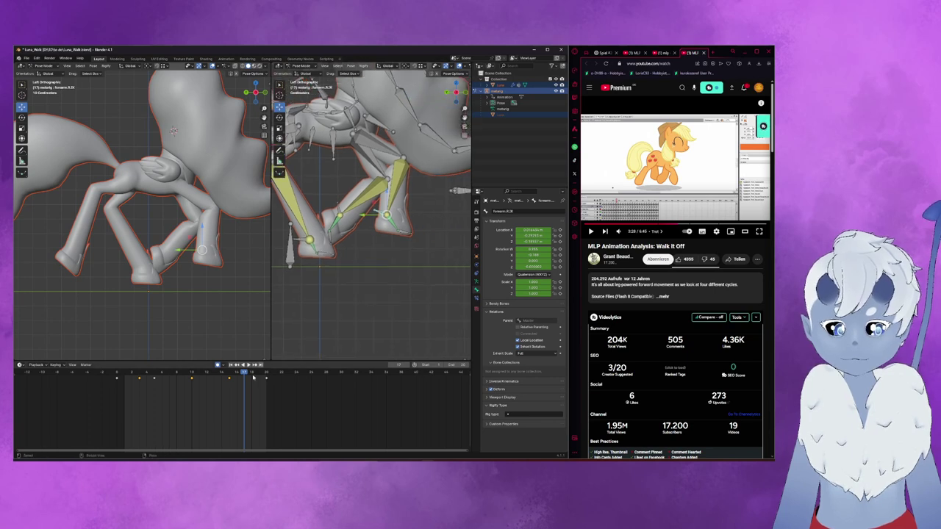
drag(245, 377, 256, 376)
mouse_move(265, 374)
mouse_down()
mouse_move(205, 382)
mouse_move(241, 387)
mouse_up()
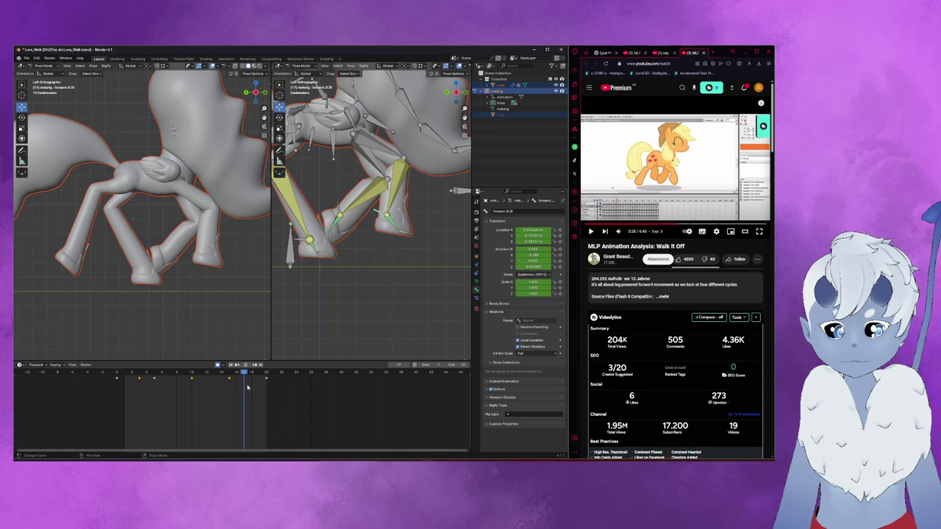
drag(247, 387, 256, 388)
key(g)
key(y)
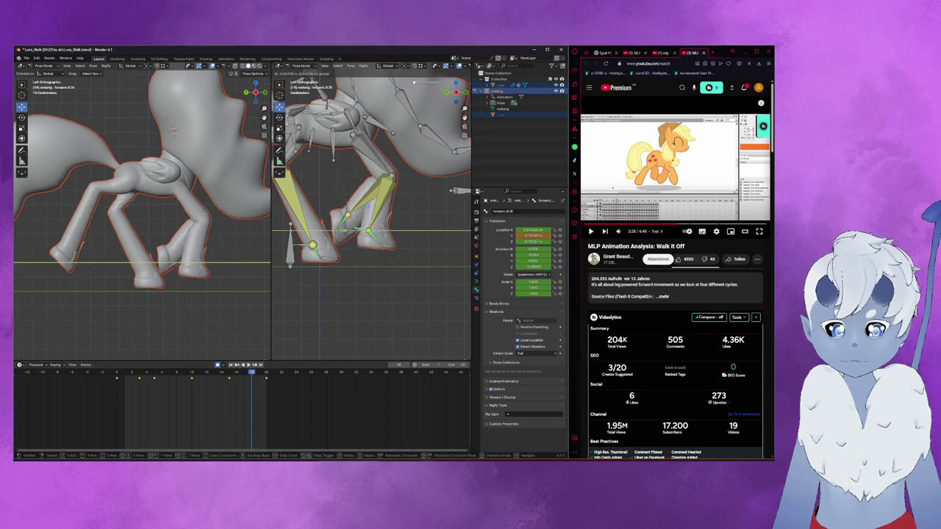
click(368, 231)
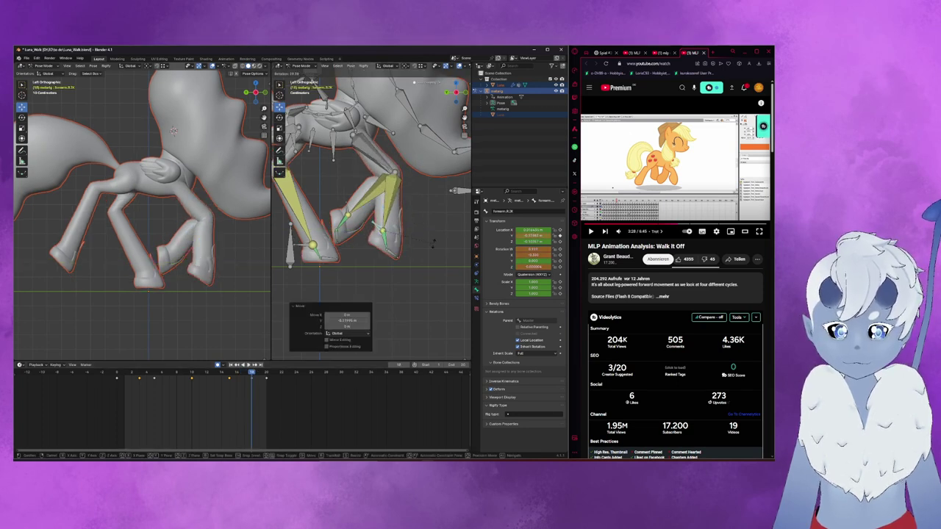
key(r)
click(298, 332)
- Replay the walk from the start, tweak the forearm bone's roll, and play again
drag(253, 377, 263, 376)
key(shift+Left)
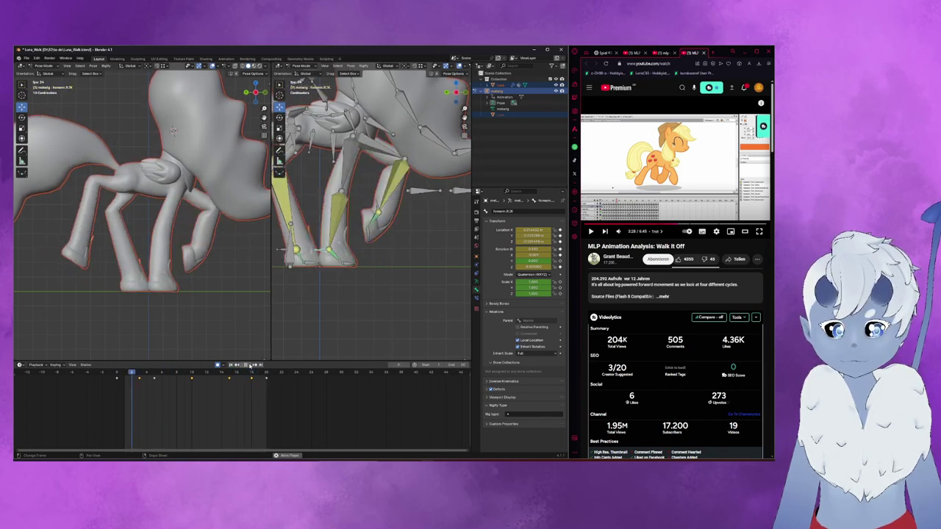
click(249, 364)
mouse_move(252, 374)
mouse_down()
mouse_move(153, 384)
mouse_move(268, 401)
mouse_move(91, 401)
mouse_move(206, 413)
mouse_move(268, 402)
mouse_move(250, 400)
mouse_move(247, 379)
mouse_up()
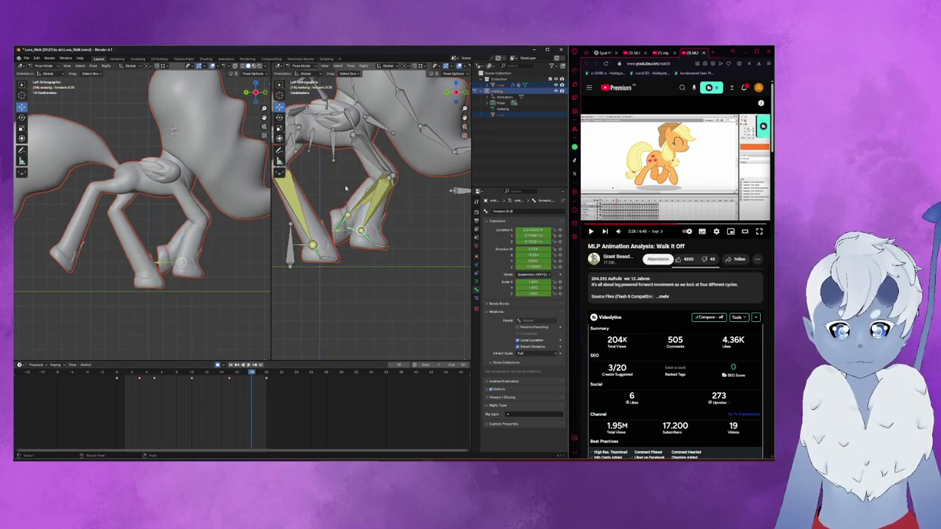
key(r)
click(383, 218)
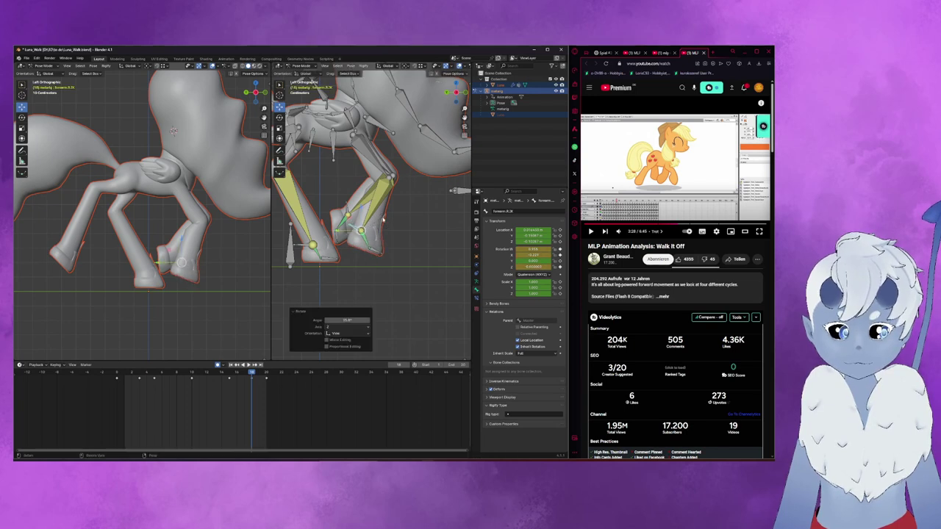
click(255, 387)
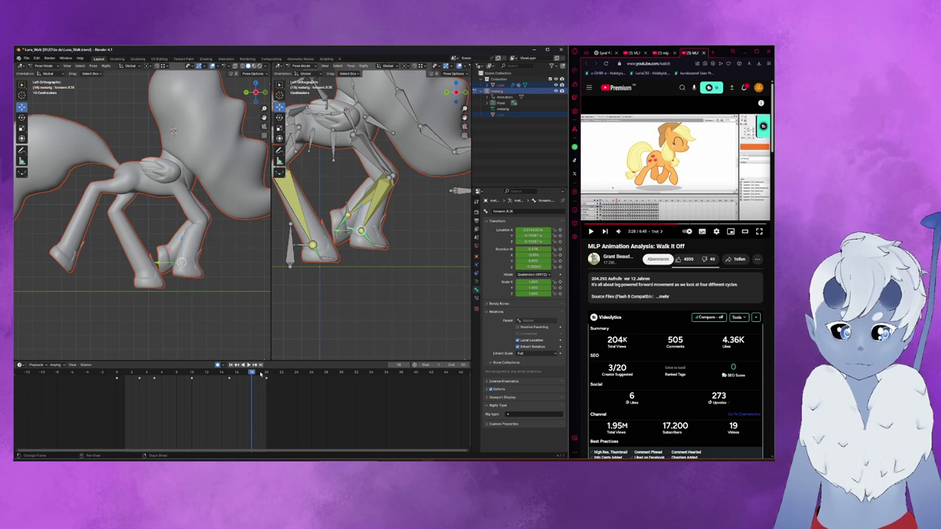
key(space)
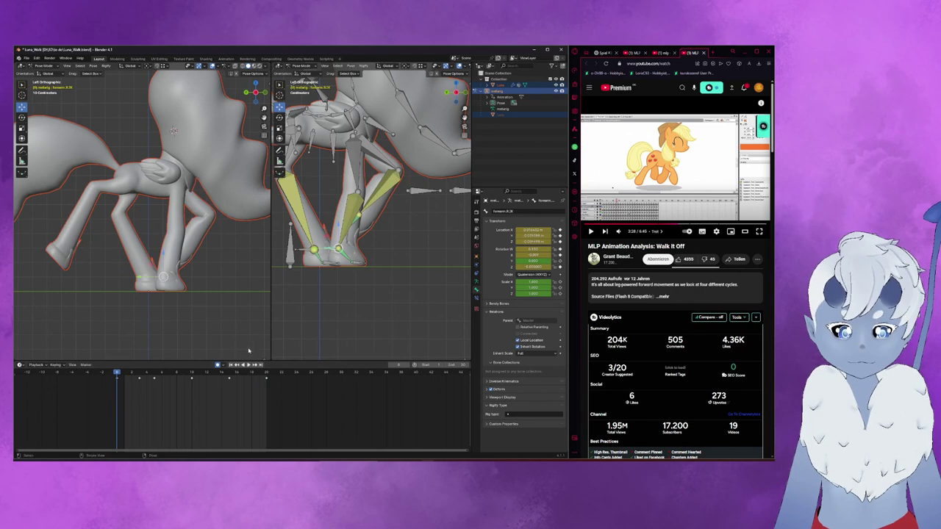
- Play the walk cycle through once, stop it, and orbit close around the pony's spine bones
click(247, 365)
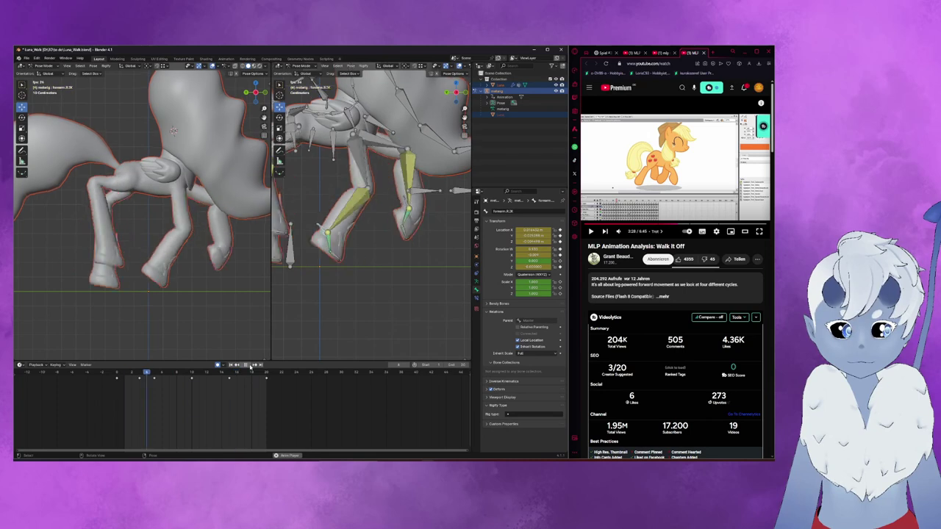
click(248, 366)
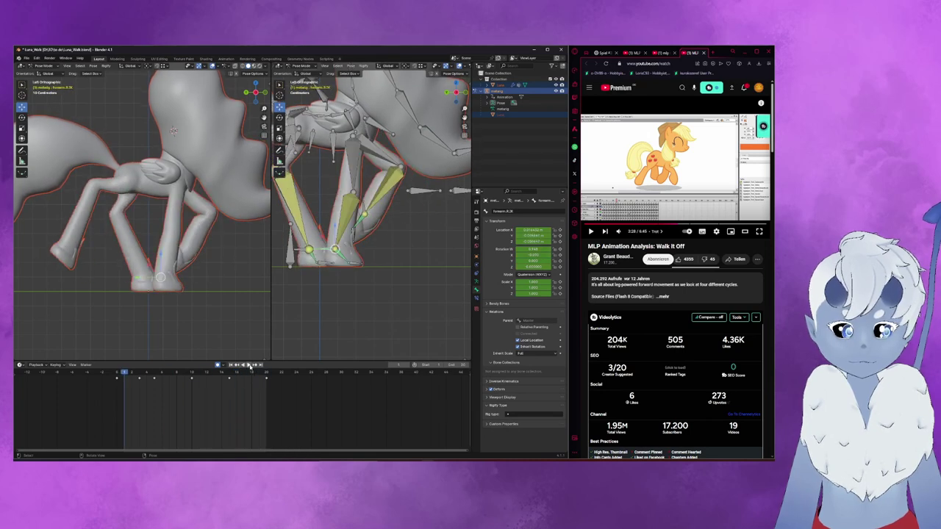
mouse_move(265, 197)
middle_down()
mouse_move(420, 270)
mouse_move(360, 56)
mouse_move(385, 215)
middle_up()
scroll(420, 269, up, 4)
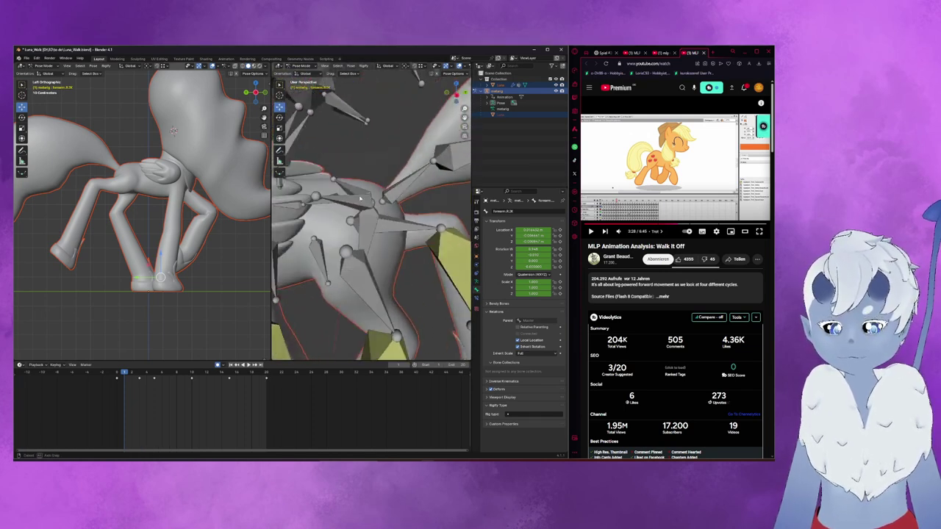
- In Left Orthographic view, insert a keyframe on spine.001 at frame 13
click(401, 225)
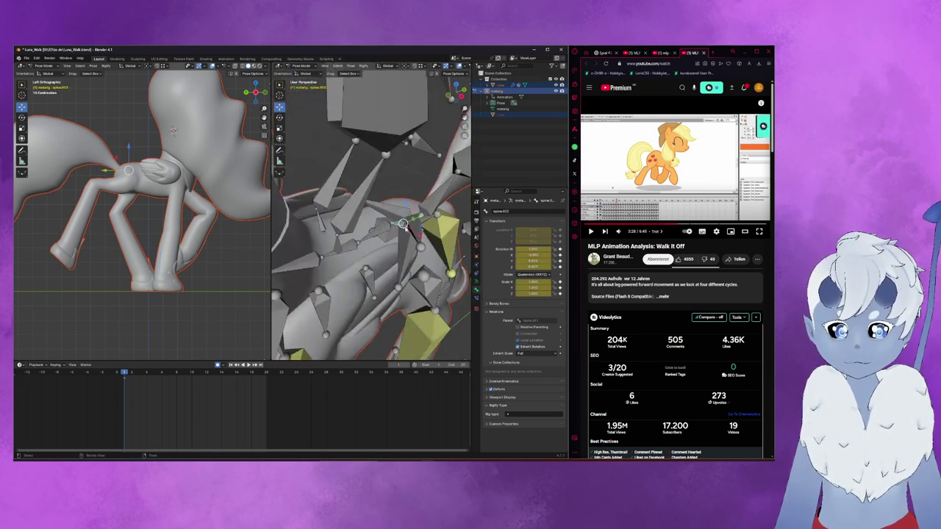
click(406, 221)
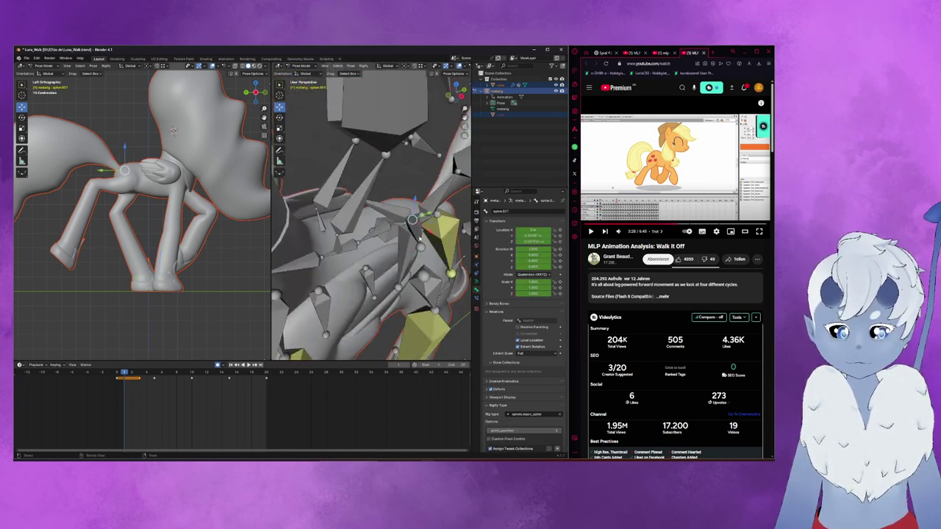
key(ctrl+KP_3)
scroll(381, 235, down, 2)
scroll(380, 235, down, 1)
scroll(380, 235, down, 1)
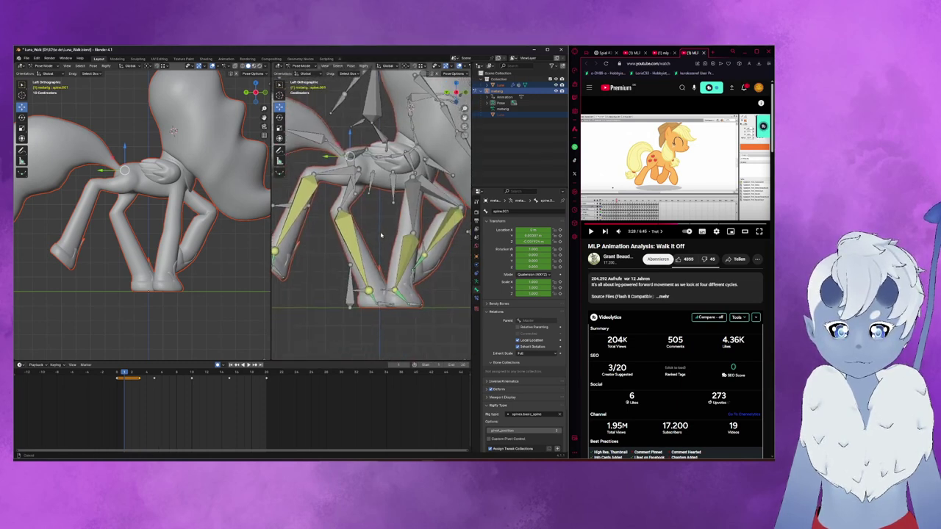
shift+middle_drag(380, 235, 363, 216)
drag(126, 376, 195, 384)
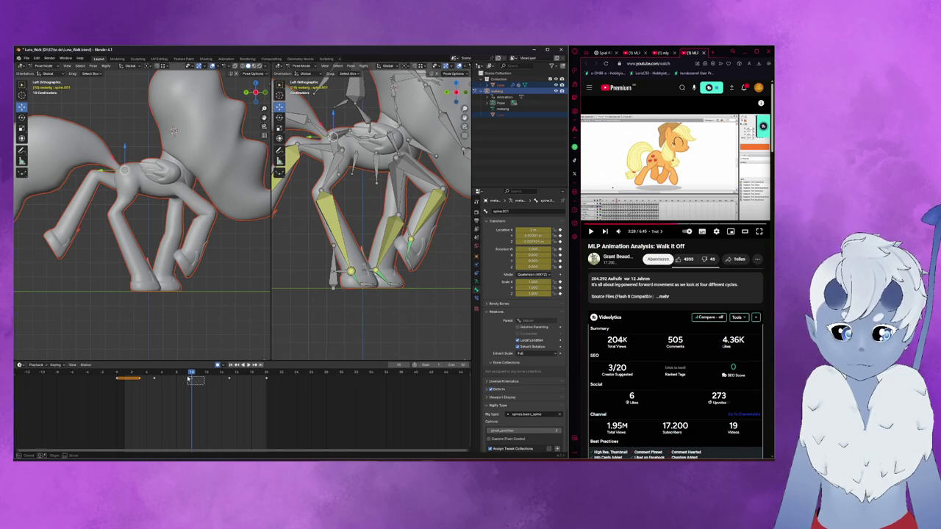
key(Right)
key(Right)
key(Right)
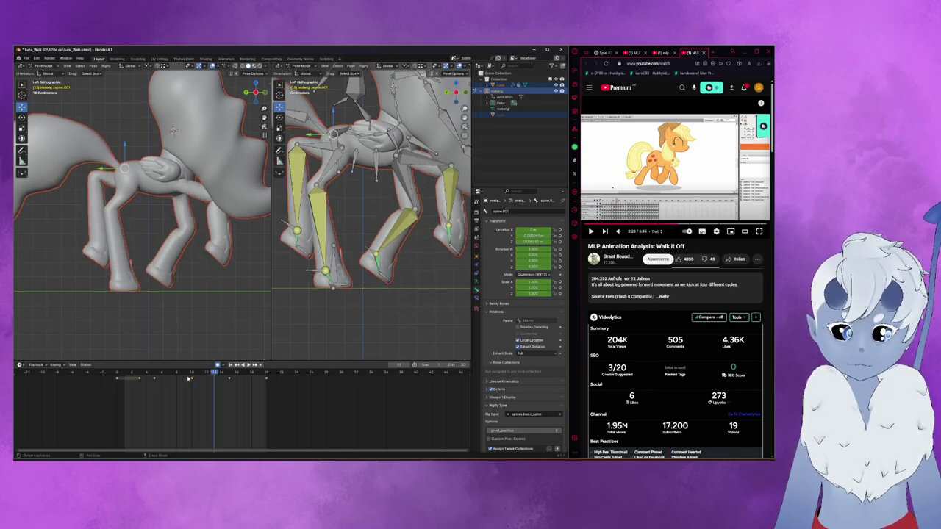
key(i)
- Play the walk cycle from frame 0, stop it, re-angle the view, and play again
drag(211, 373, 123, 389)
click(246, 364)
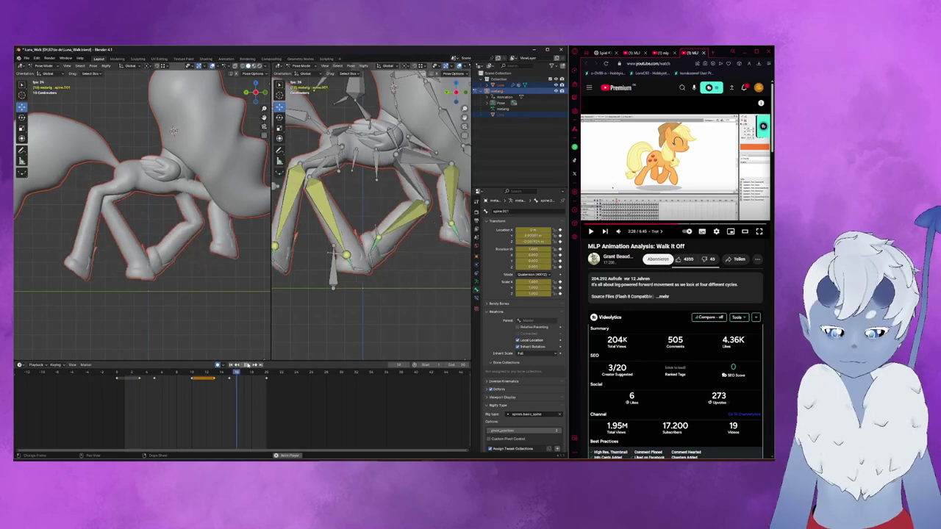
click(246, 364)
mouse_move(353, 294)
middle_down()
mouse_move(365, 315)
mouse_move(385, 319)
middle_up()
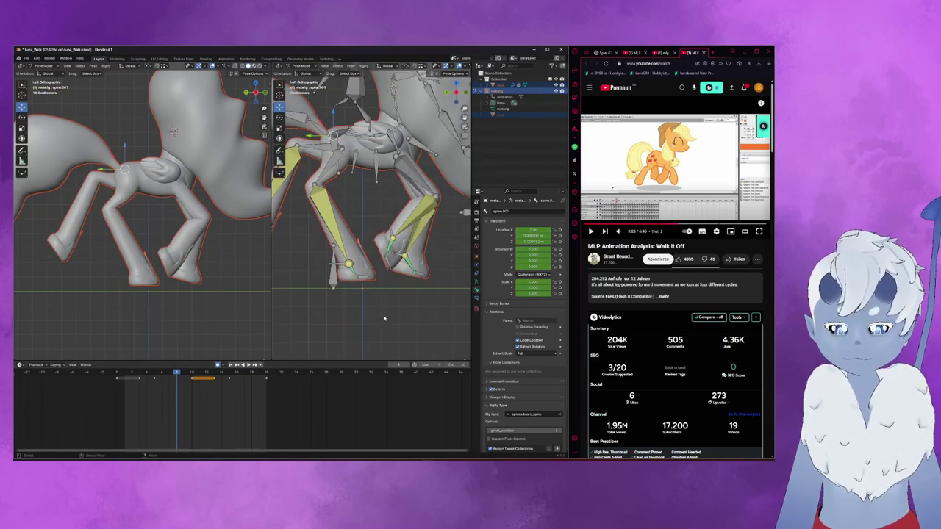
scroll(374, 325, down, 2)
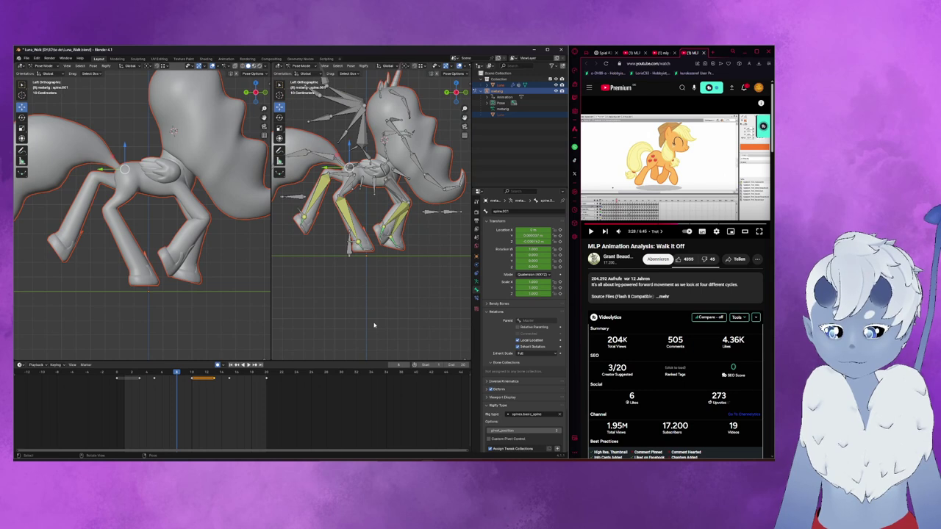
key(space)
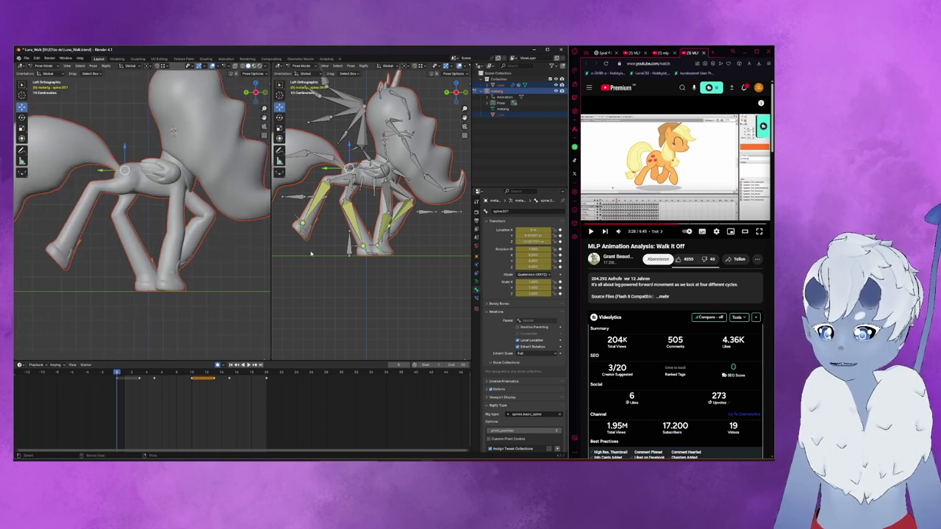
- Select all bones, delete every timeline keyframe, and clear user transforms back to rest
key(a)
drag(300, 419, 44, 375)
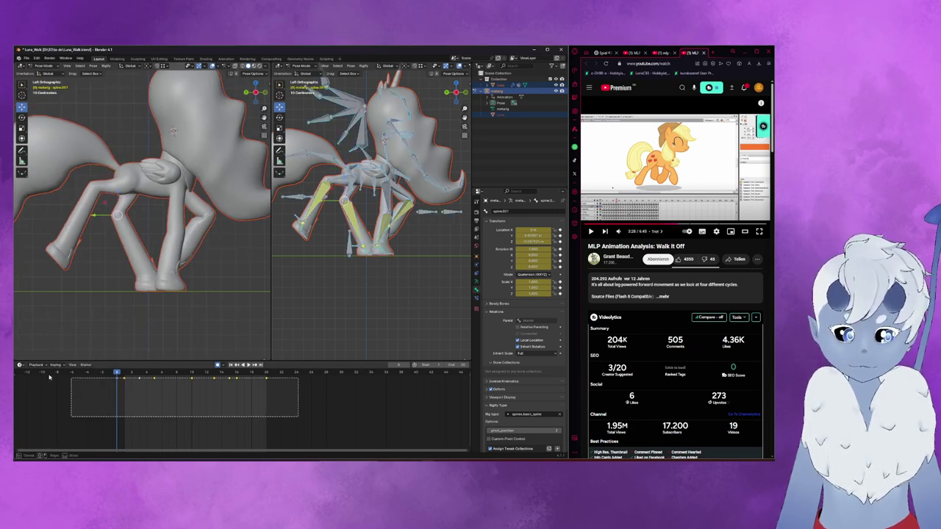
key(Delete)
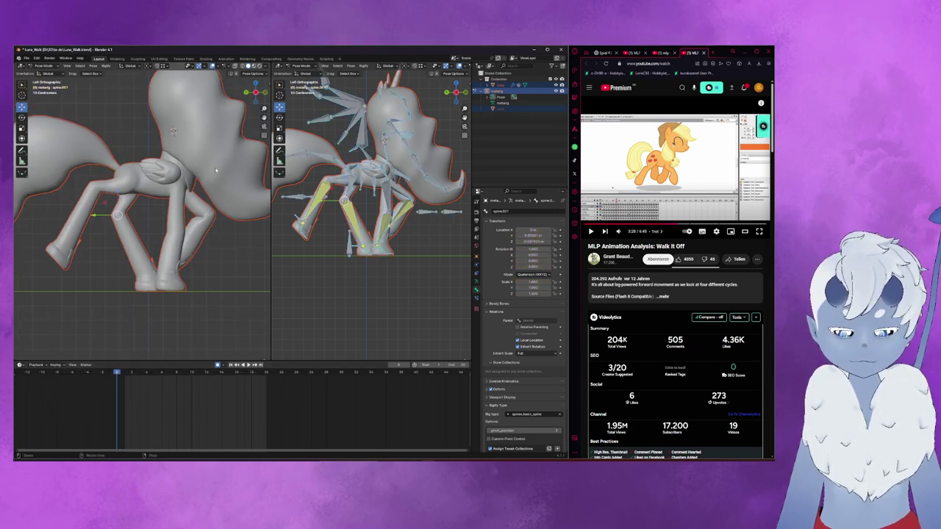
right_click(353, 181)
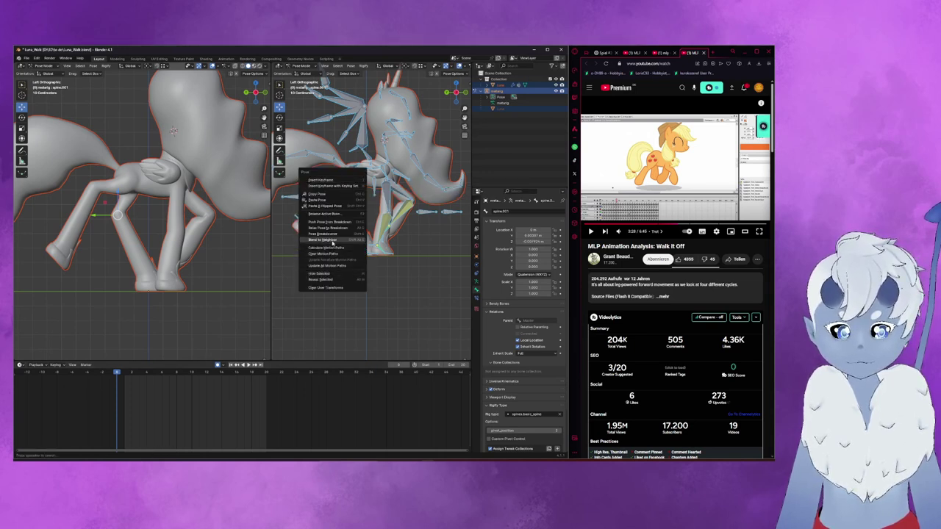
click(340, 288)
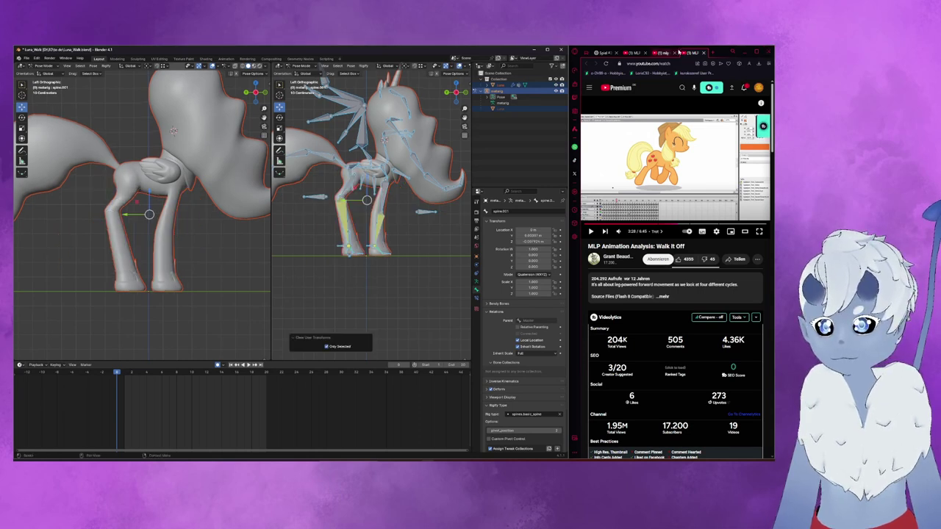
- Close the browser window and maximize Blender to fill the screen
drag(710, 52, 620, 113)
click(636, 113)
click(435, 274)
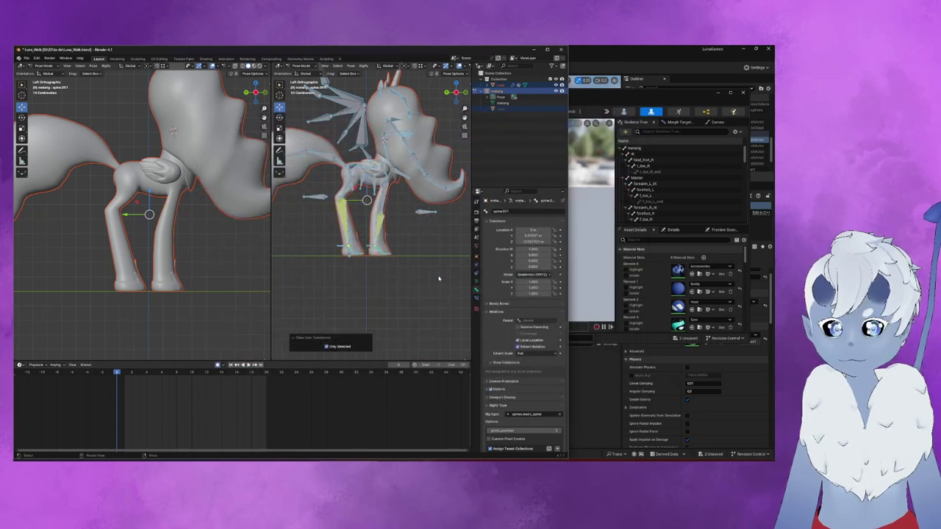
click(547, 49)
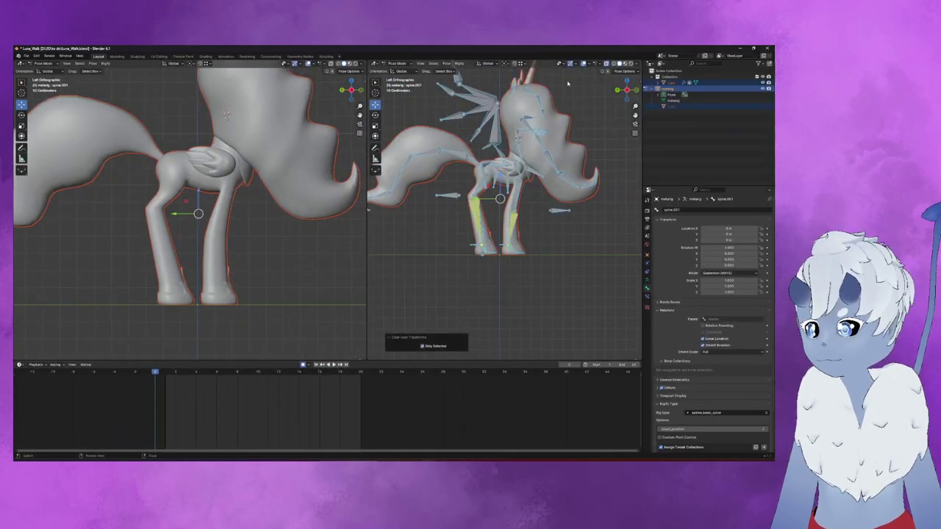
scroll(468, 236, down, 2)
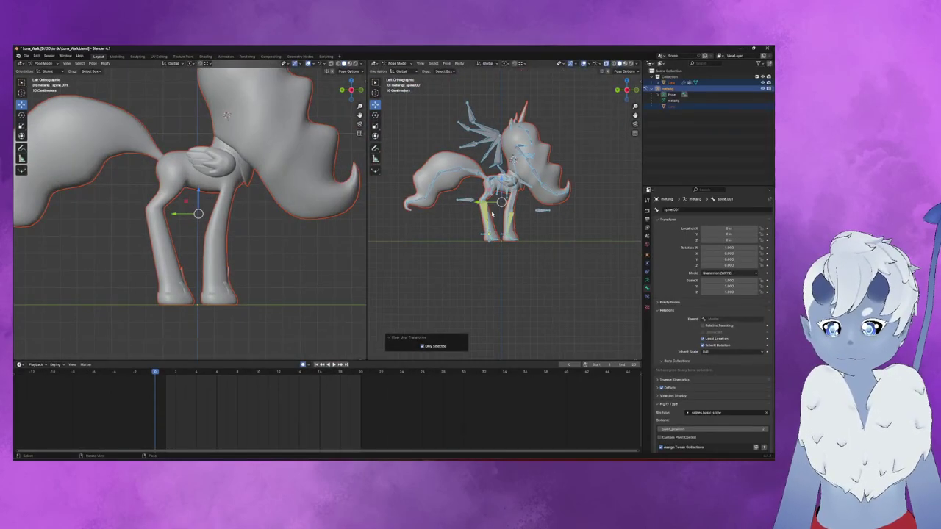
middle_drag(491, 213, 489, 235)
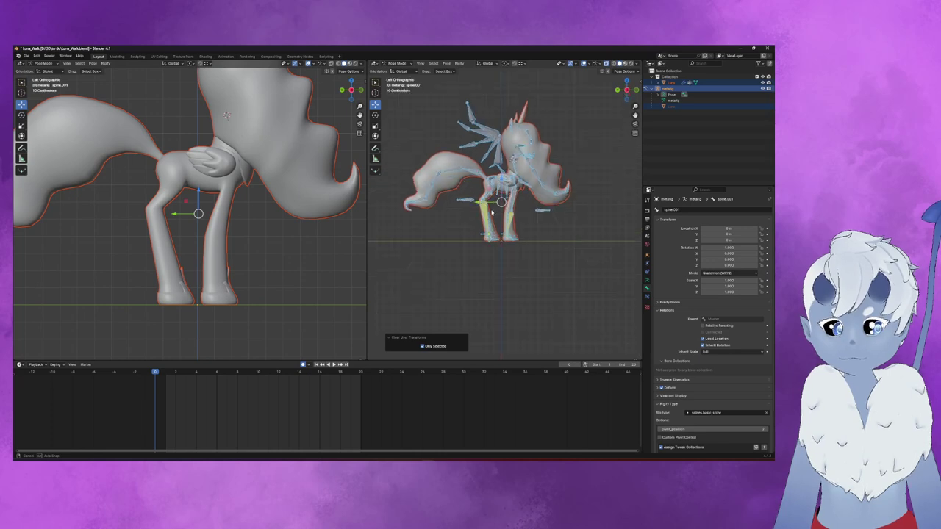